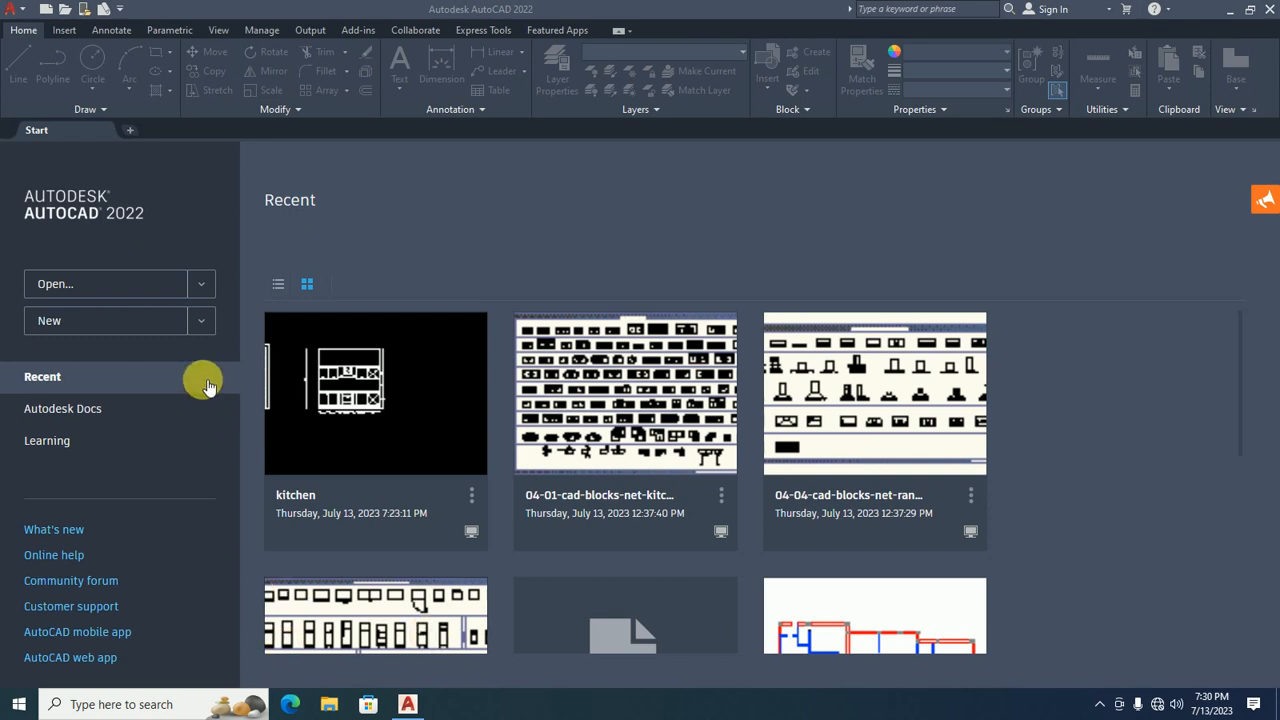
Create a new drawing from the acad template.
left_click(16, 11)
left_click(39, 93)
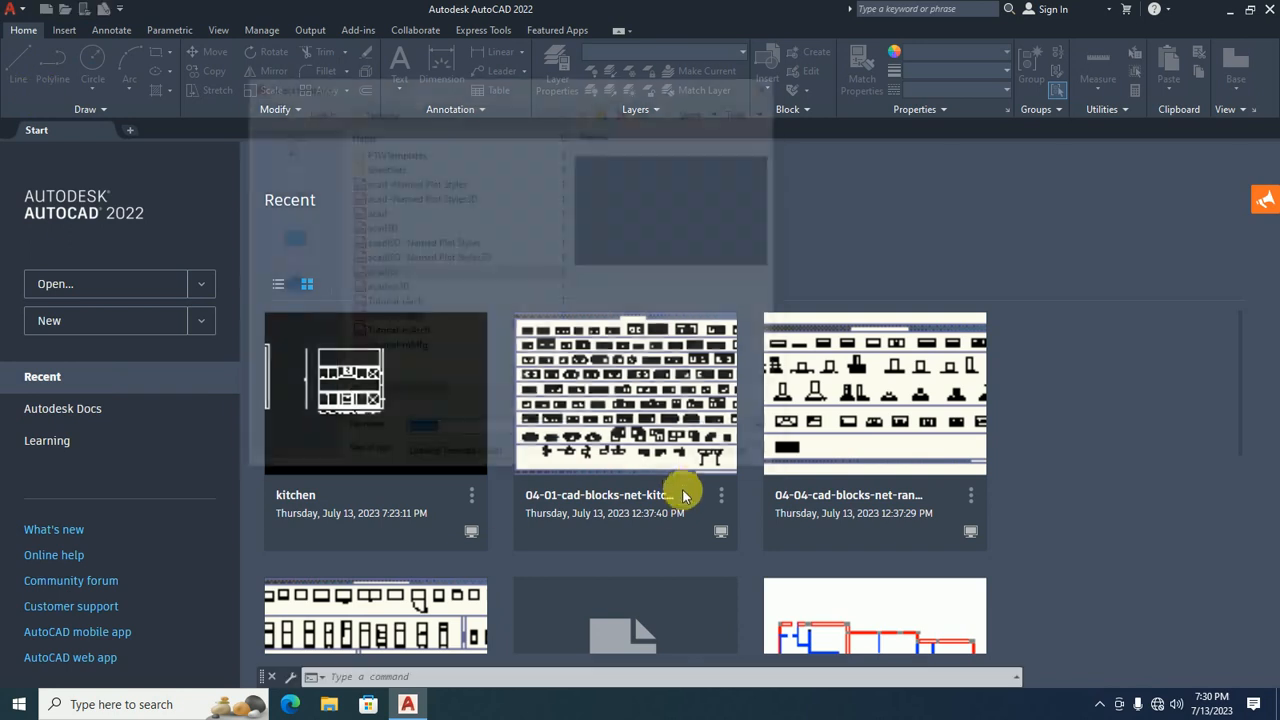
left_click(405, 220)
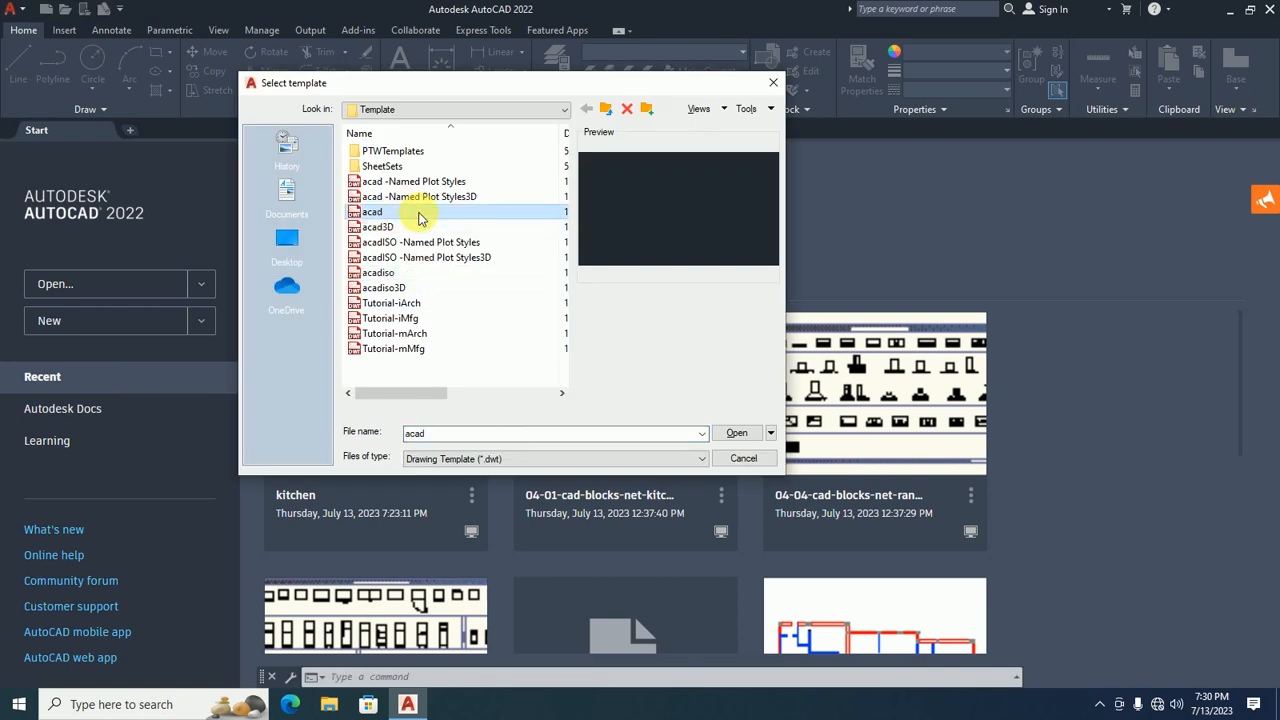
left_click(736, 432)
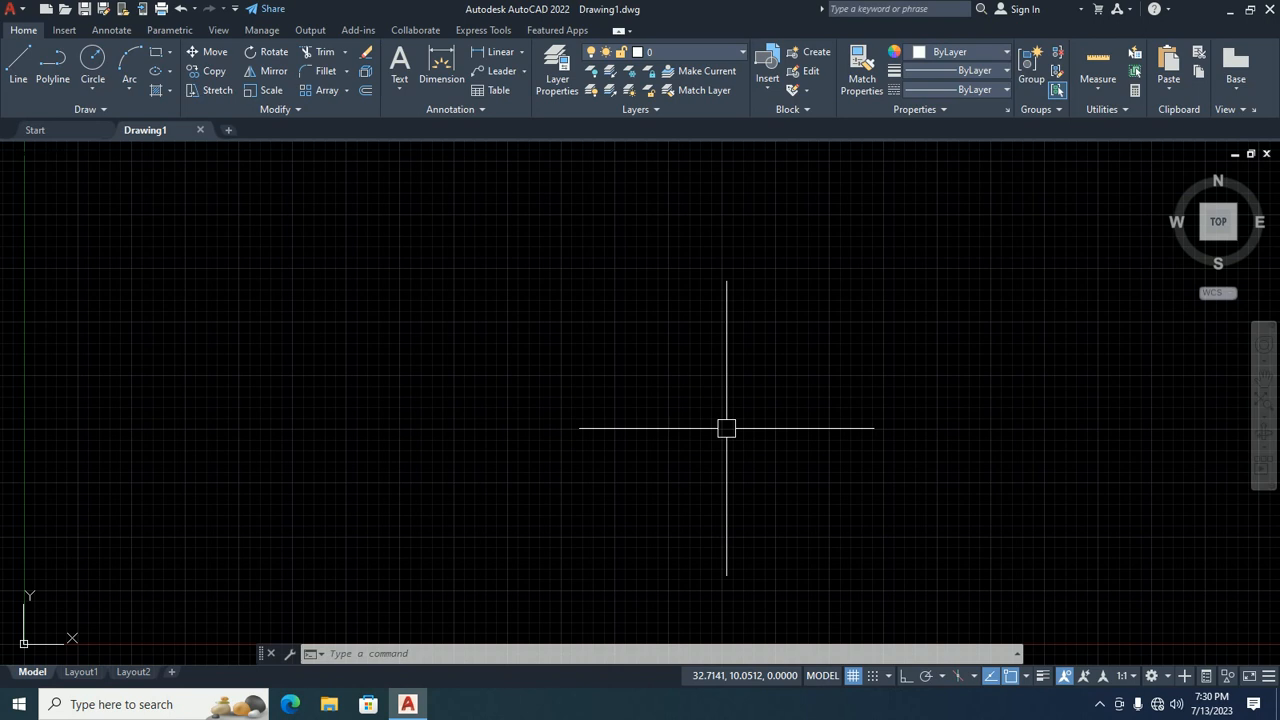
Load the HIDDEN linetype from acad.lin into the drawing.
type("lt")
key("Return")
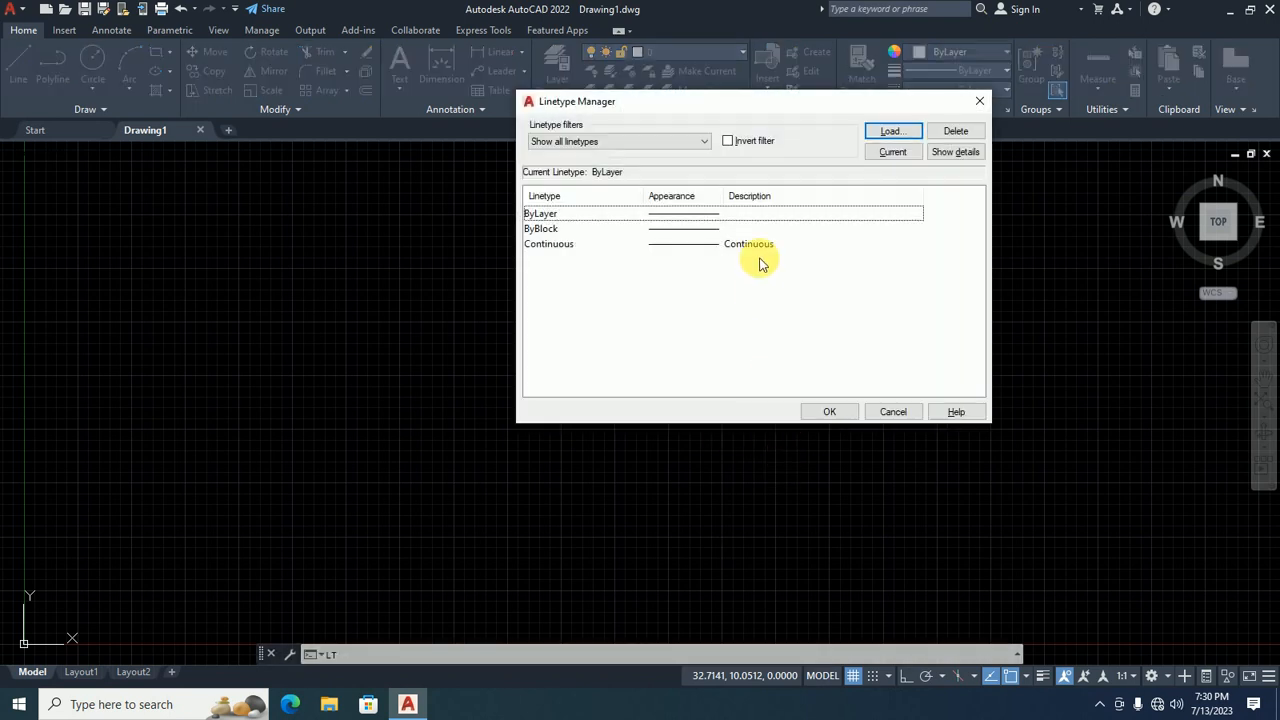
left_click(889, 131)
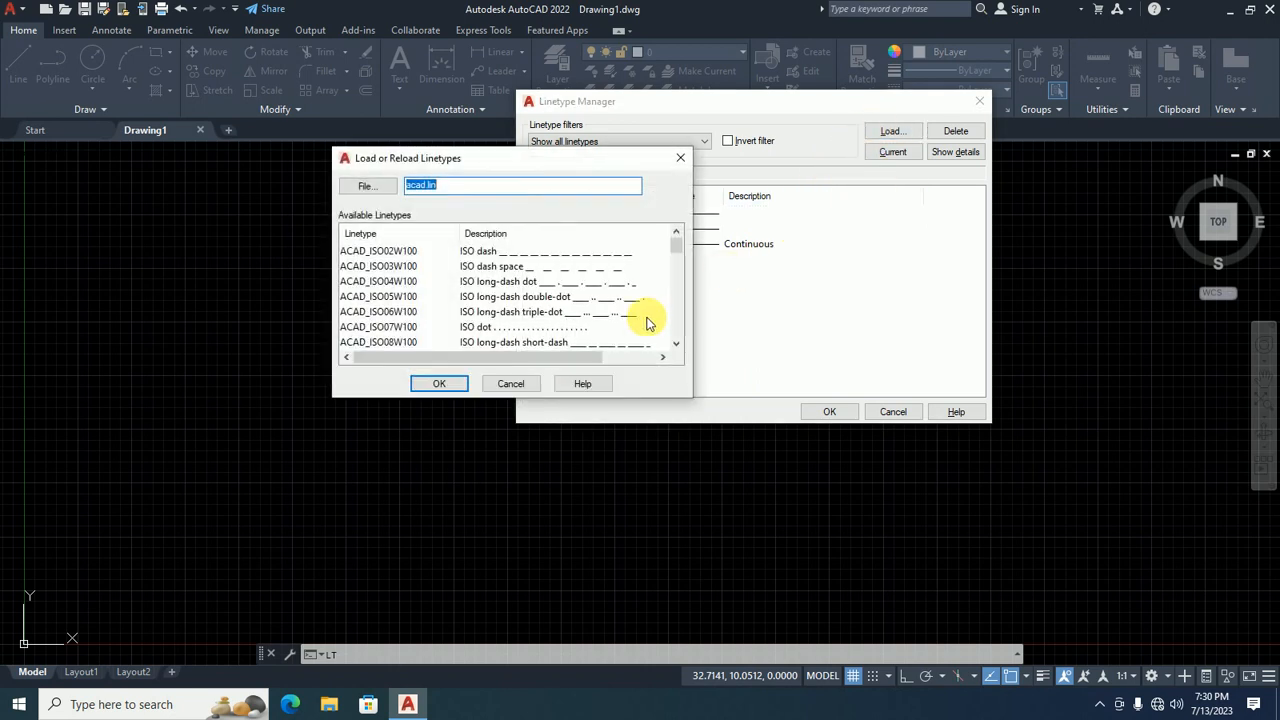
scroll(390, 287, "down", 4)
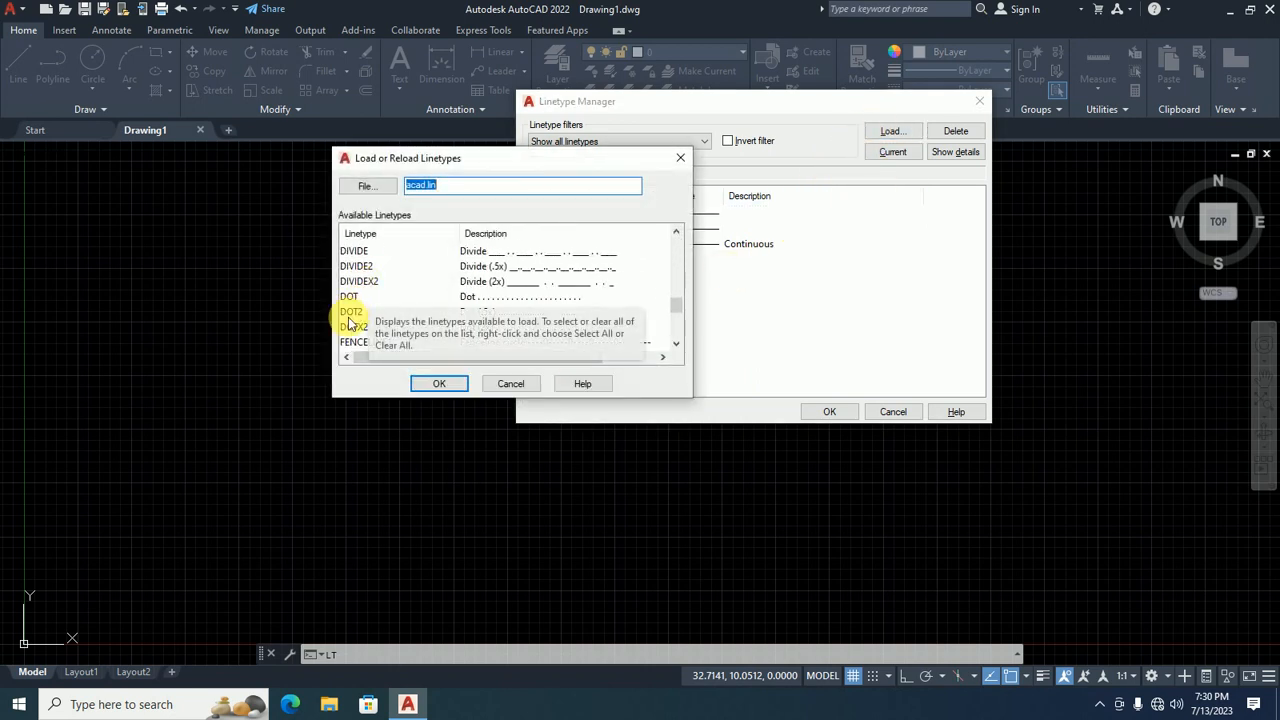
scroll(350, 323, "down", 6)
left_click(356, 298)
left_click(430, 383)
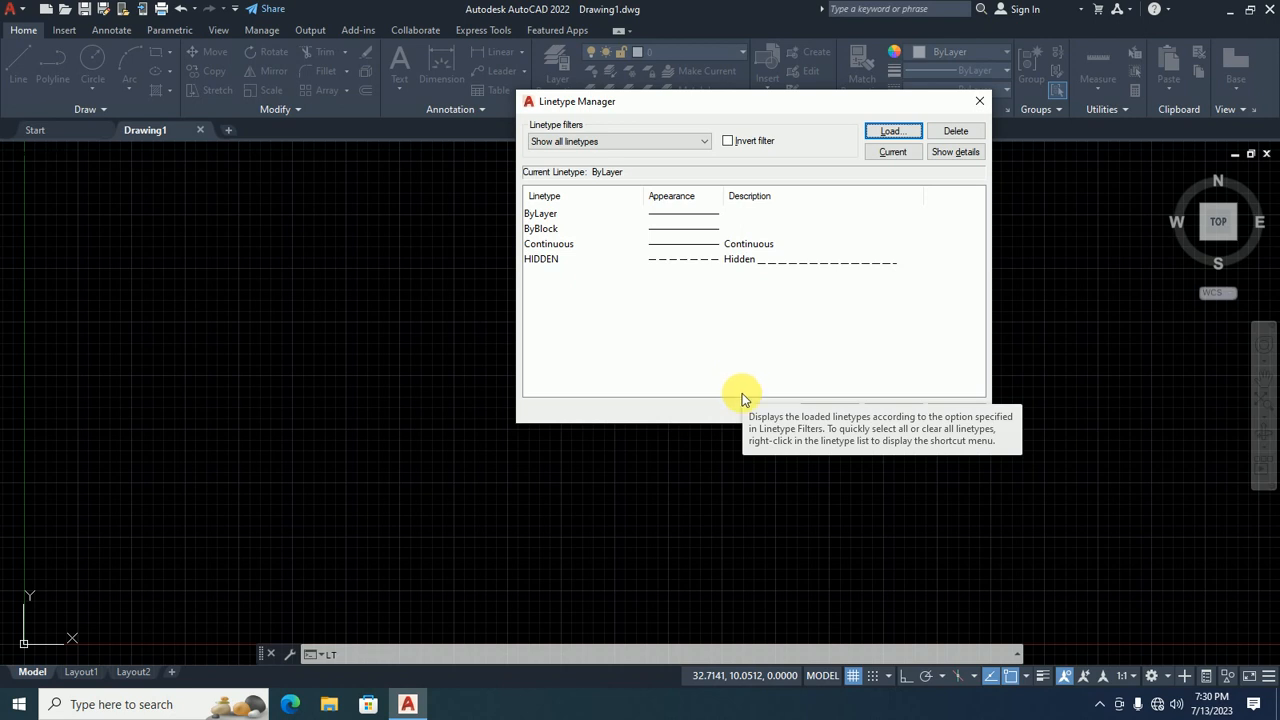
left_click(830, 412)
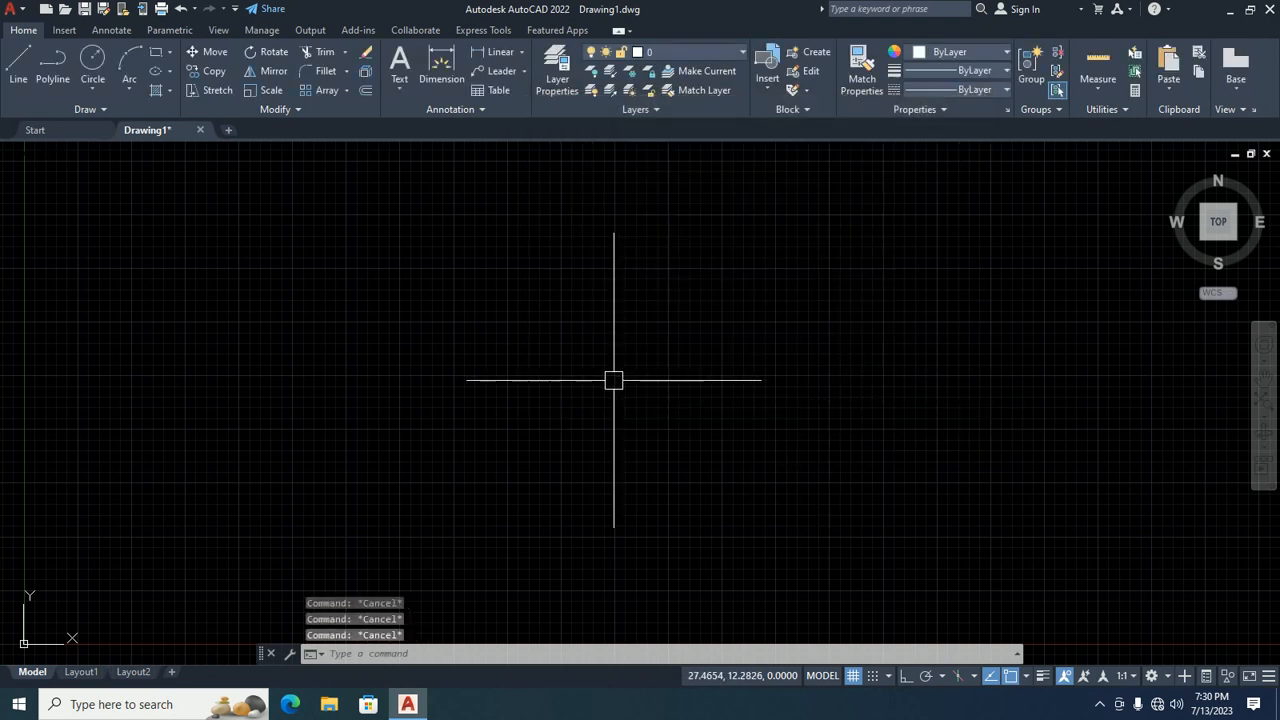
type("d")
key("Return")
key("Escape")
Set the drawing's length units to Architectural with a precision of 0'-0 1/4".
type("un")
key("Return")
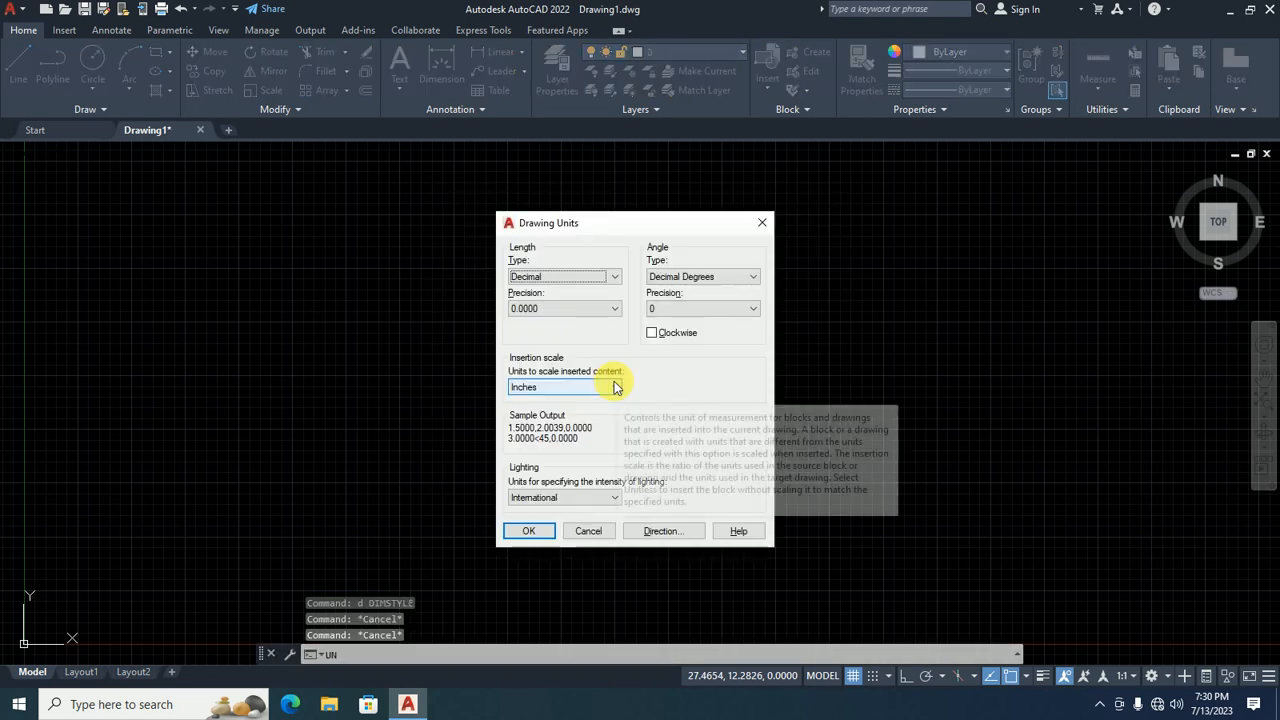
left_click(562, 276)
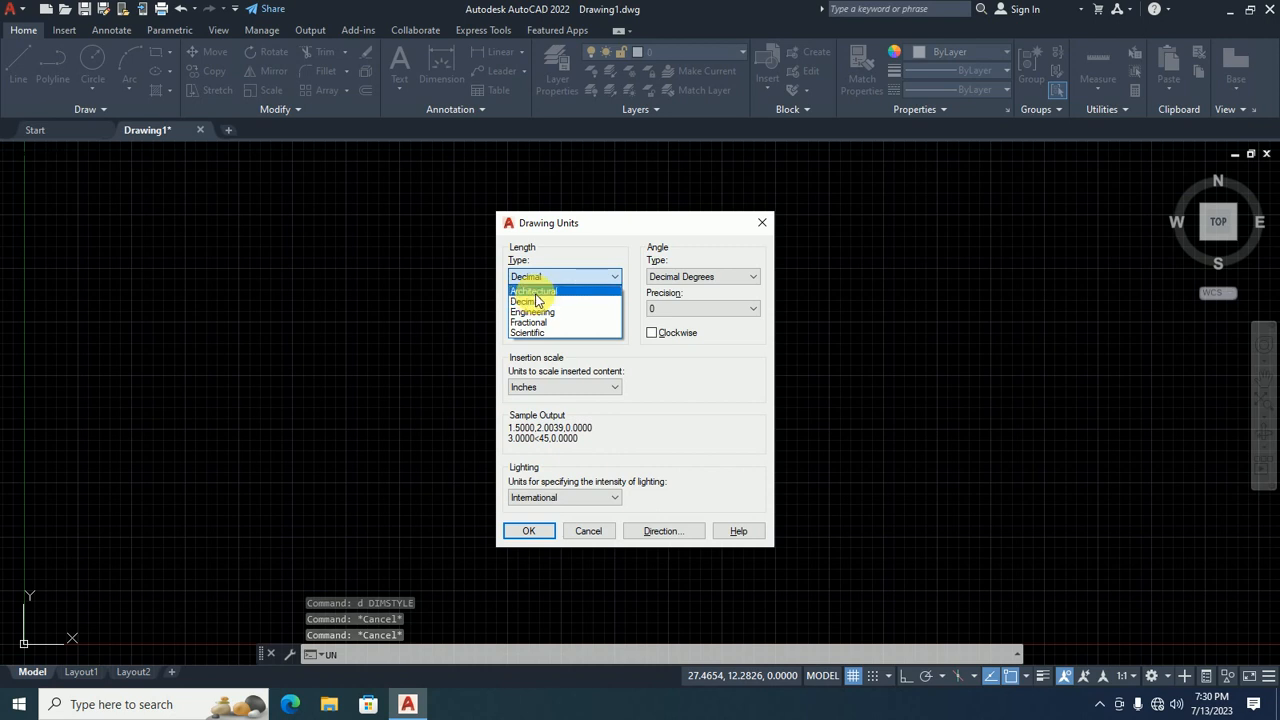
left_click(535, 292)
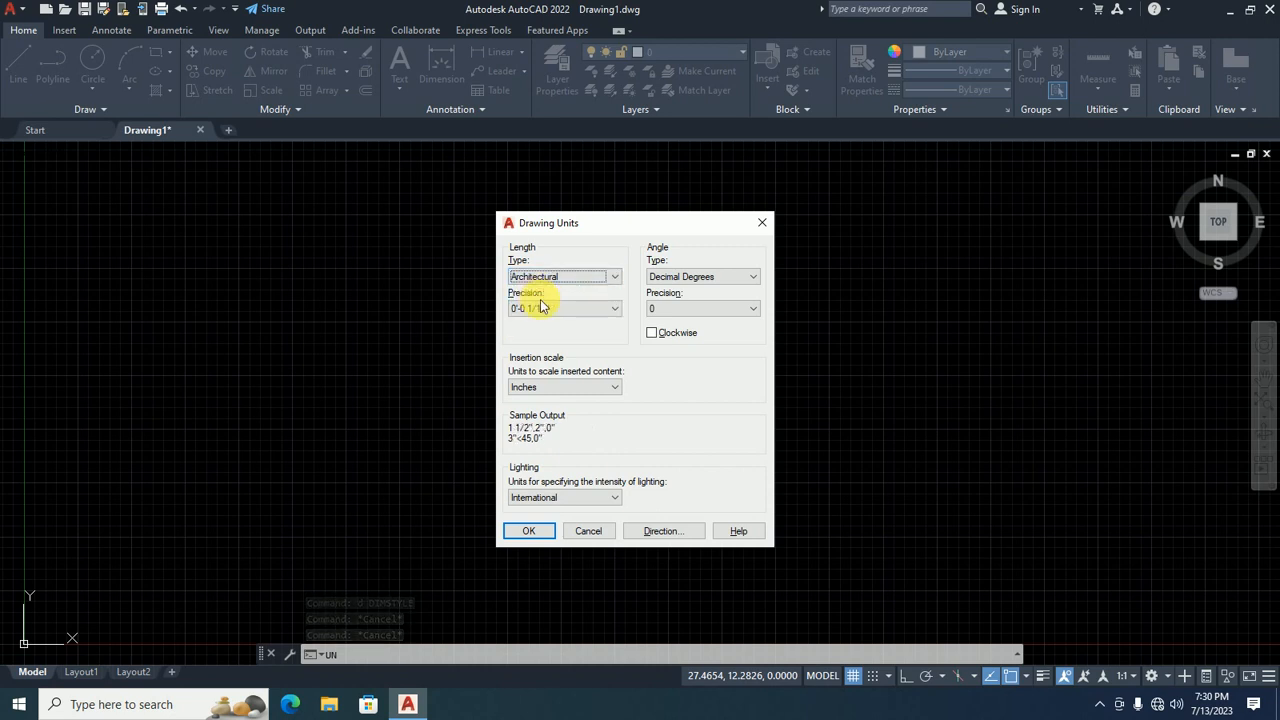
left_click(541, 307)
left_click(530, 340)
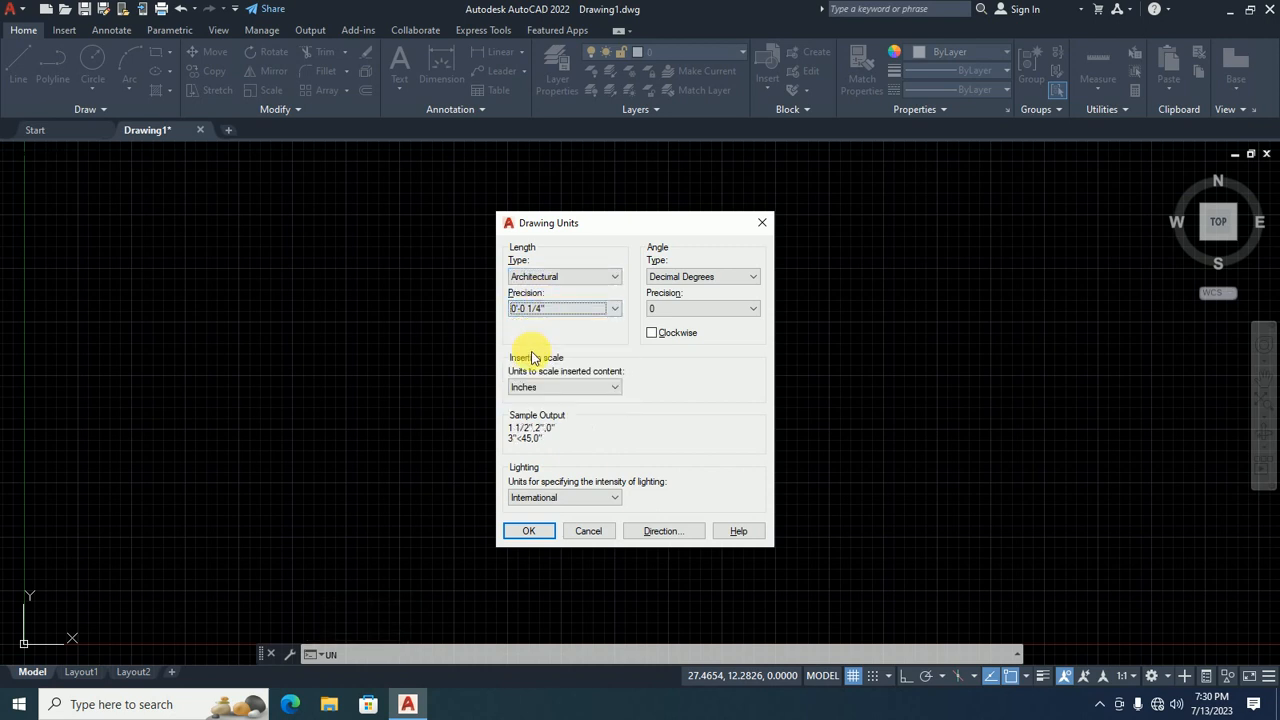
left_click(527, 530)
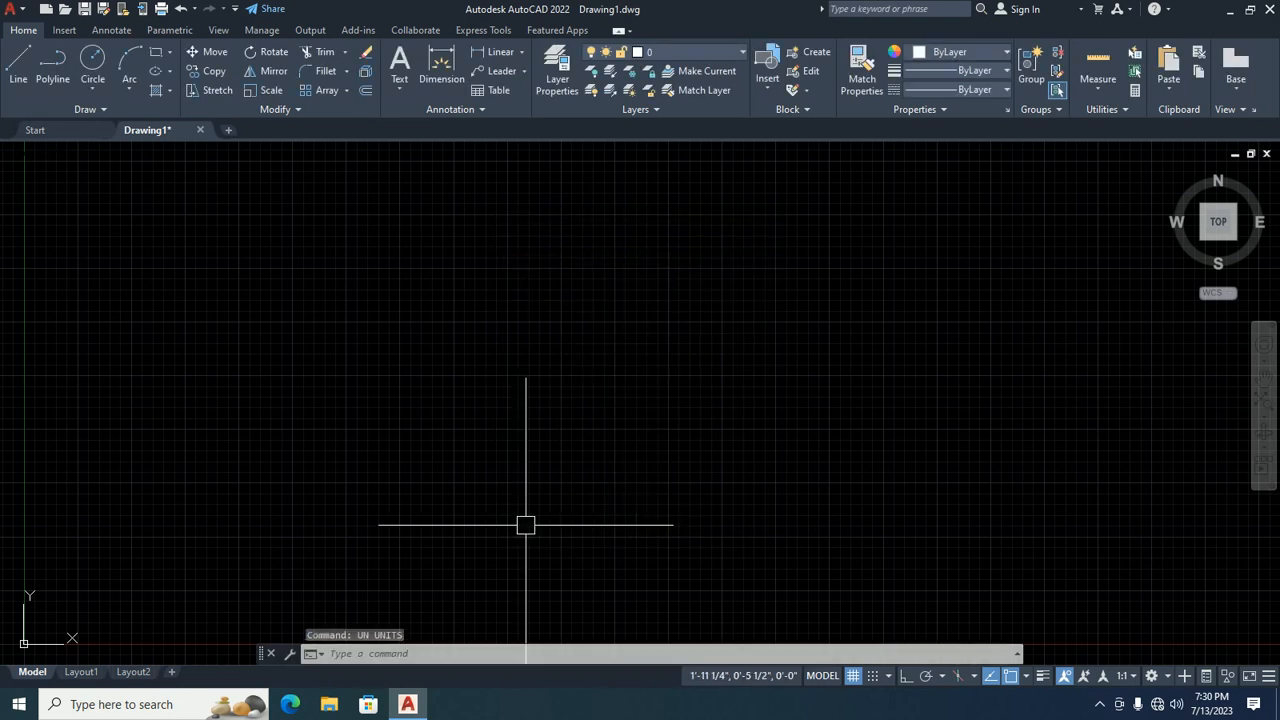
Modify the Standard dimension style to use Engineering linear units with a precision of 0'-0.00".
type("D")
key("Return")
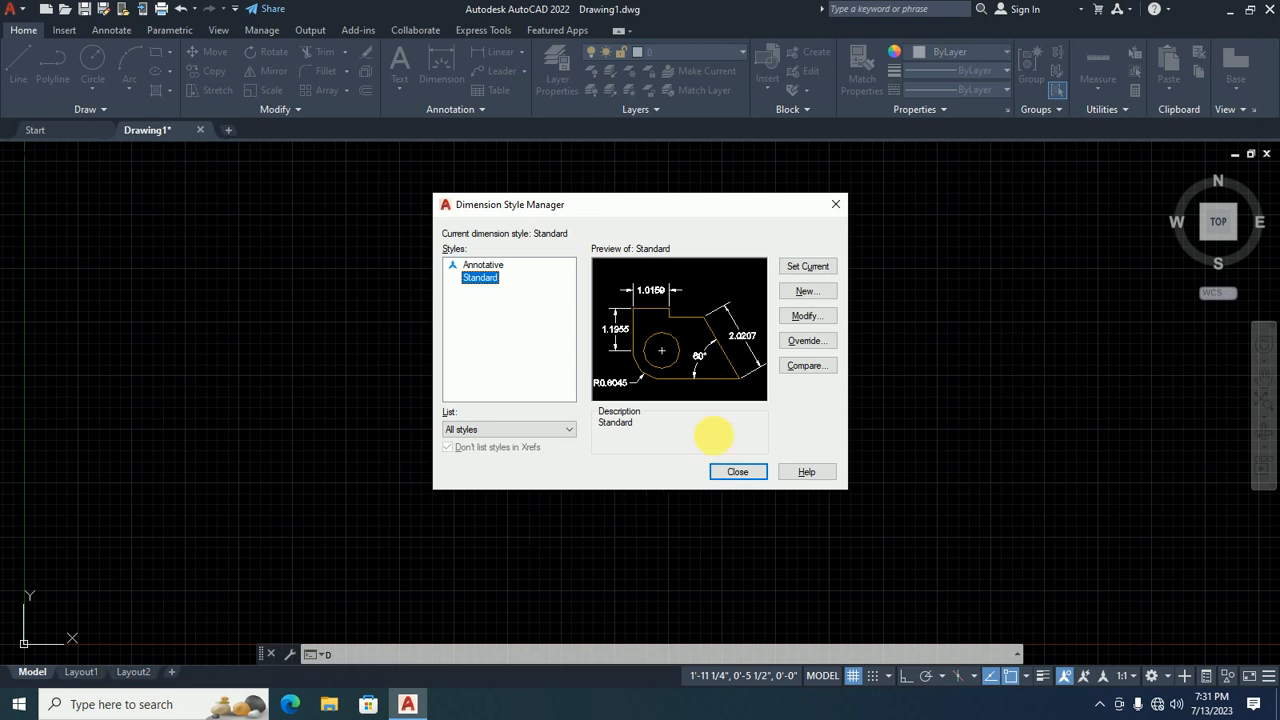
left_click(806, 316)
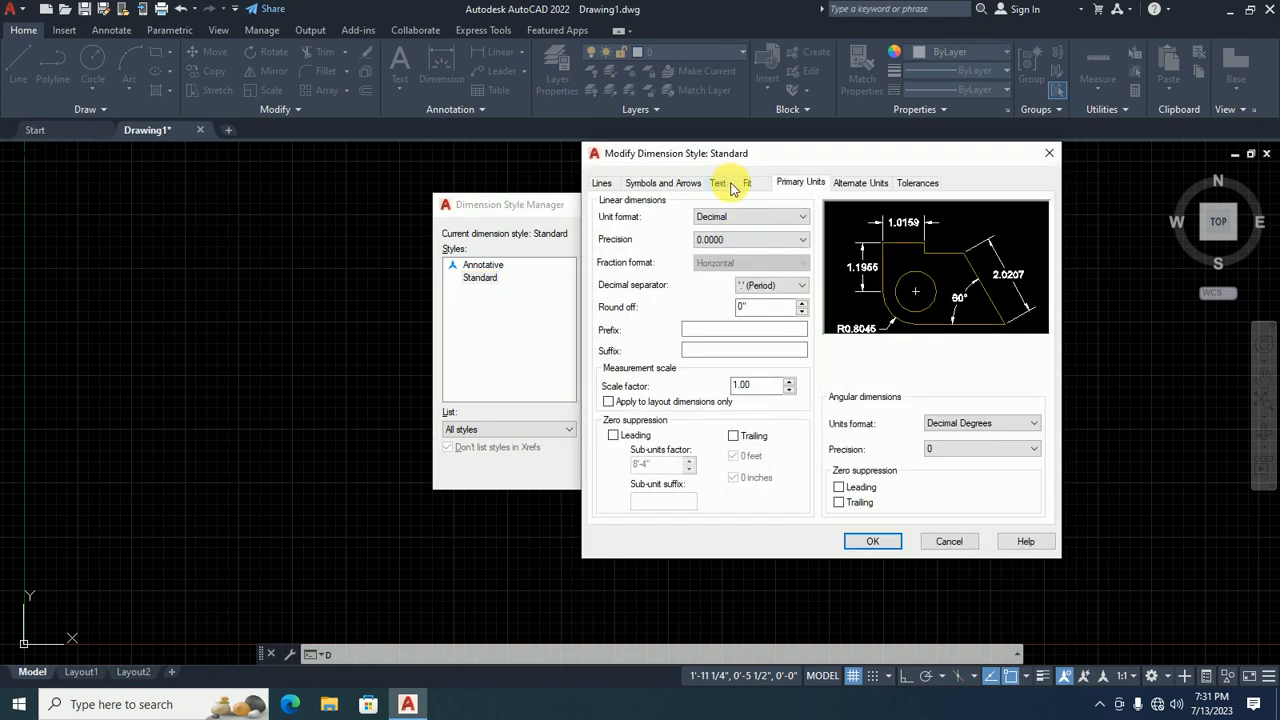
left_click(745, 214)
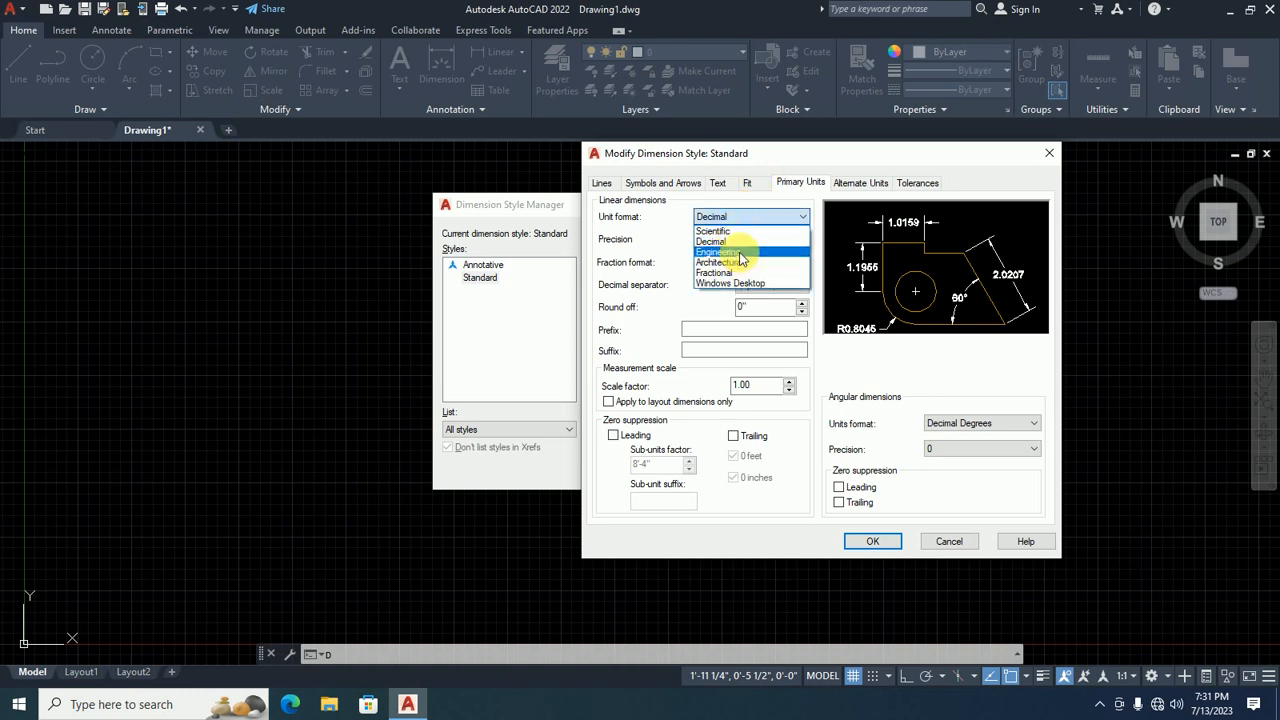
left_click(740, 262)
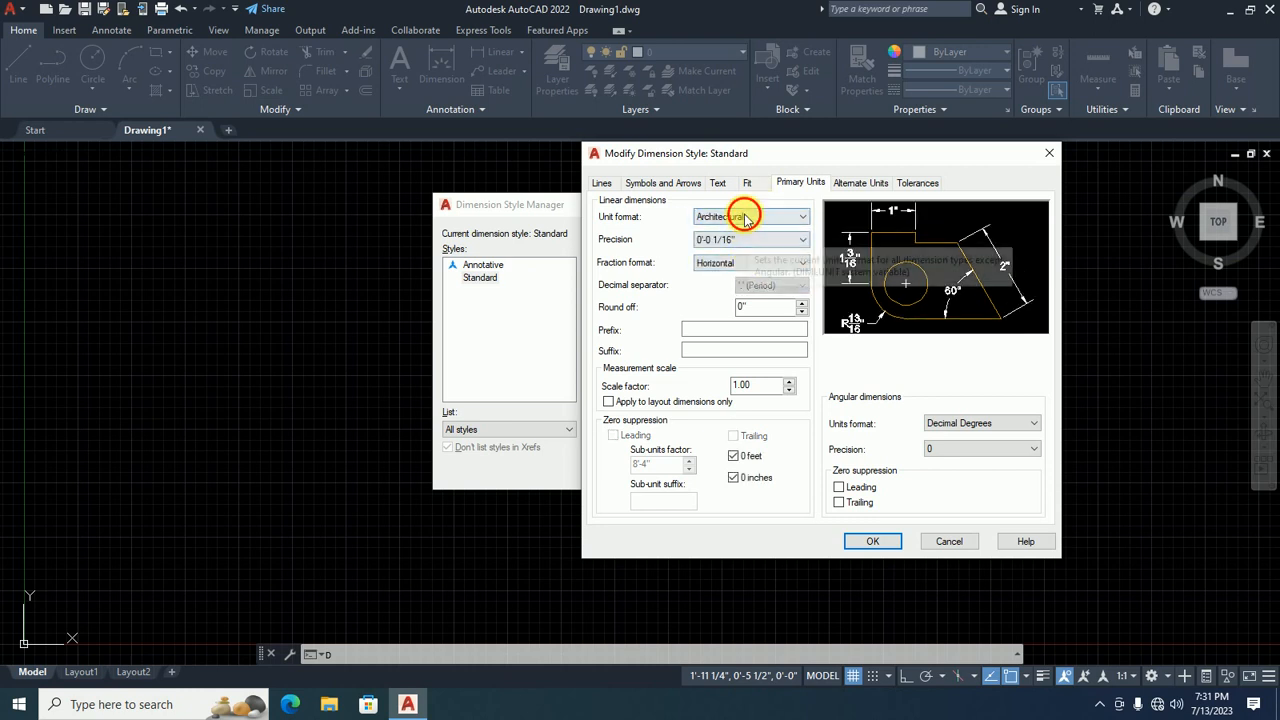
left_click(745, 217)
left_click(725, 254)
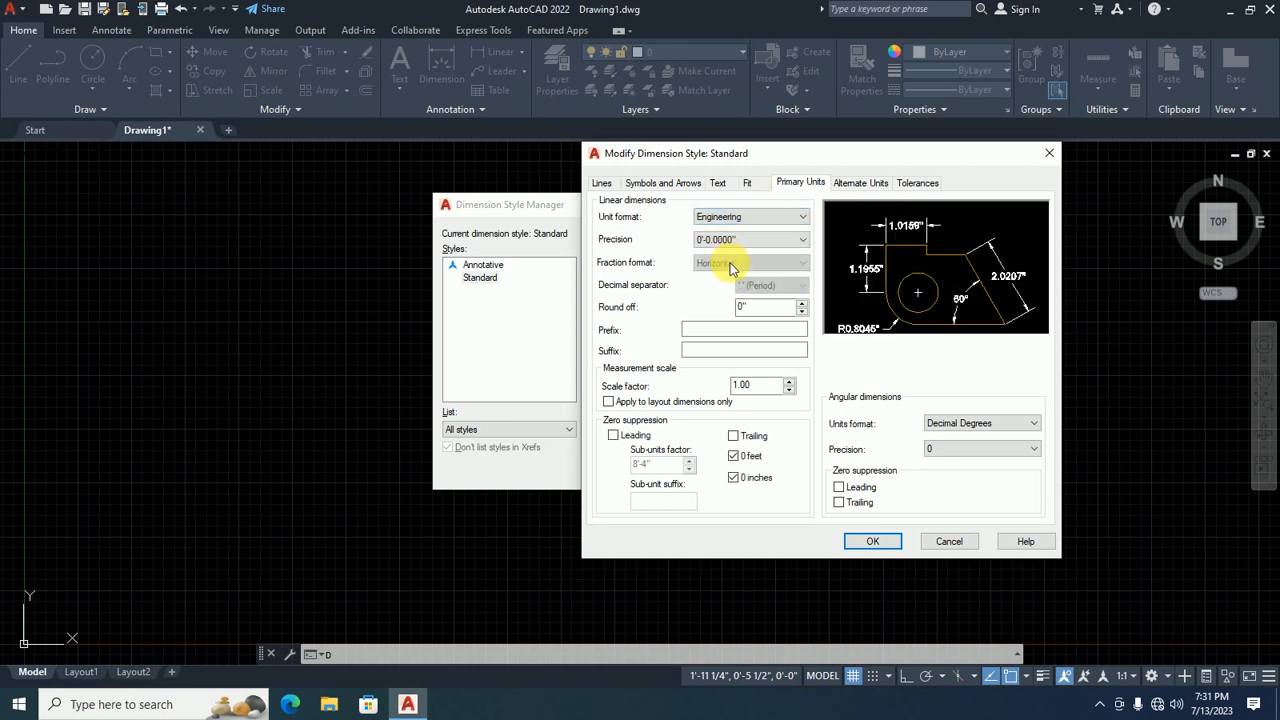
left_click(735, 240)
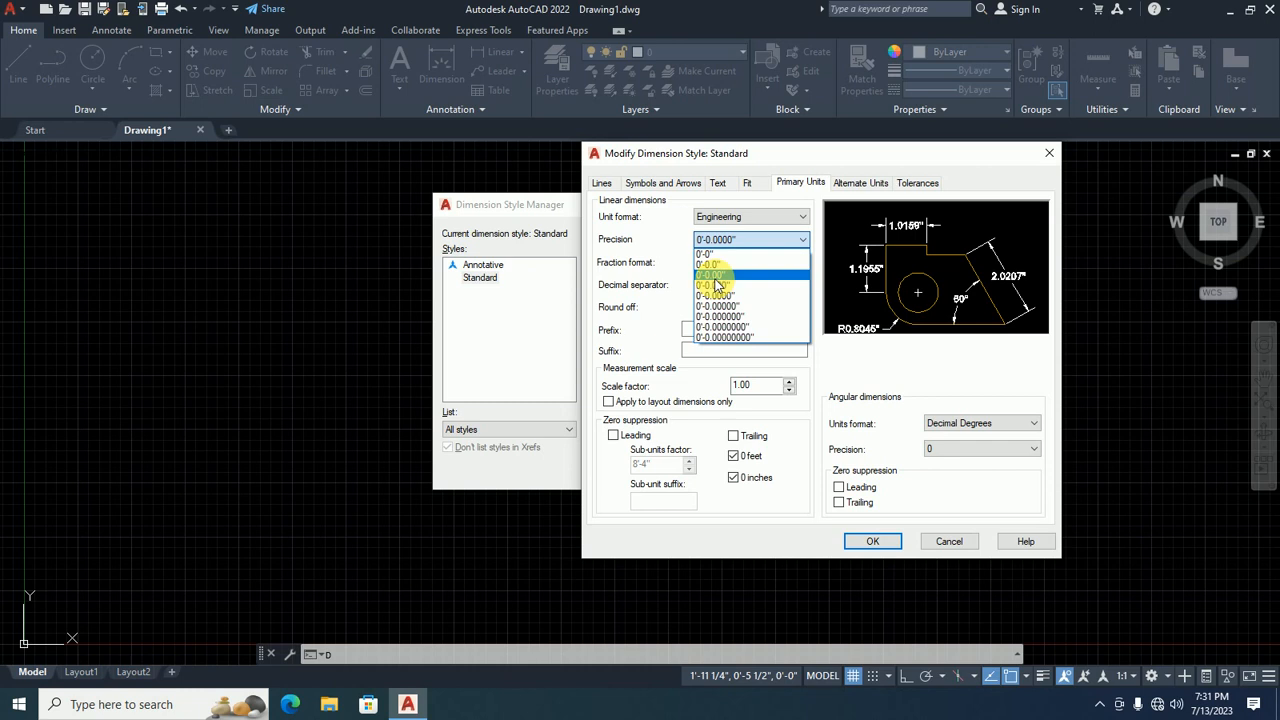
left_click(715, 276)
Turn on trailing zero suppression for the Standard style's linear dimensions.
left_click(722, 185)
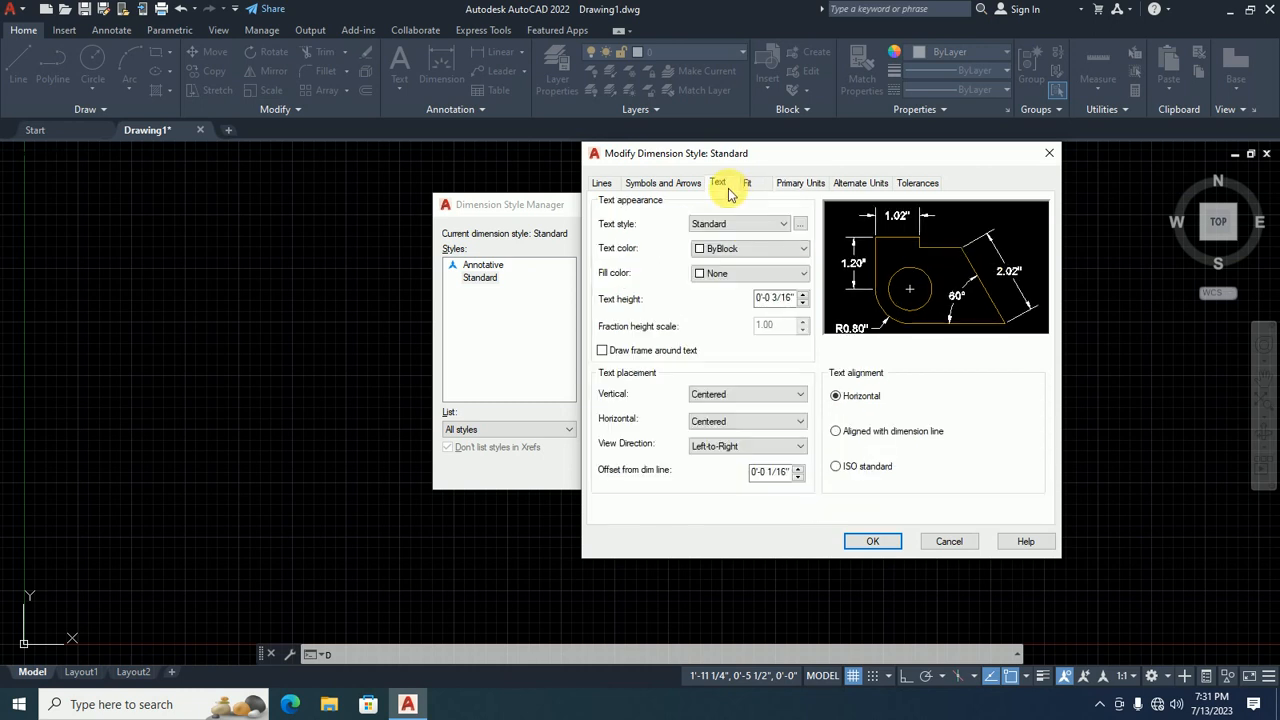
left_click(800, 183)
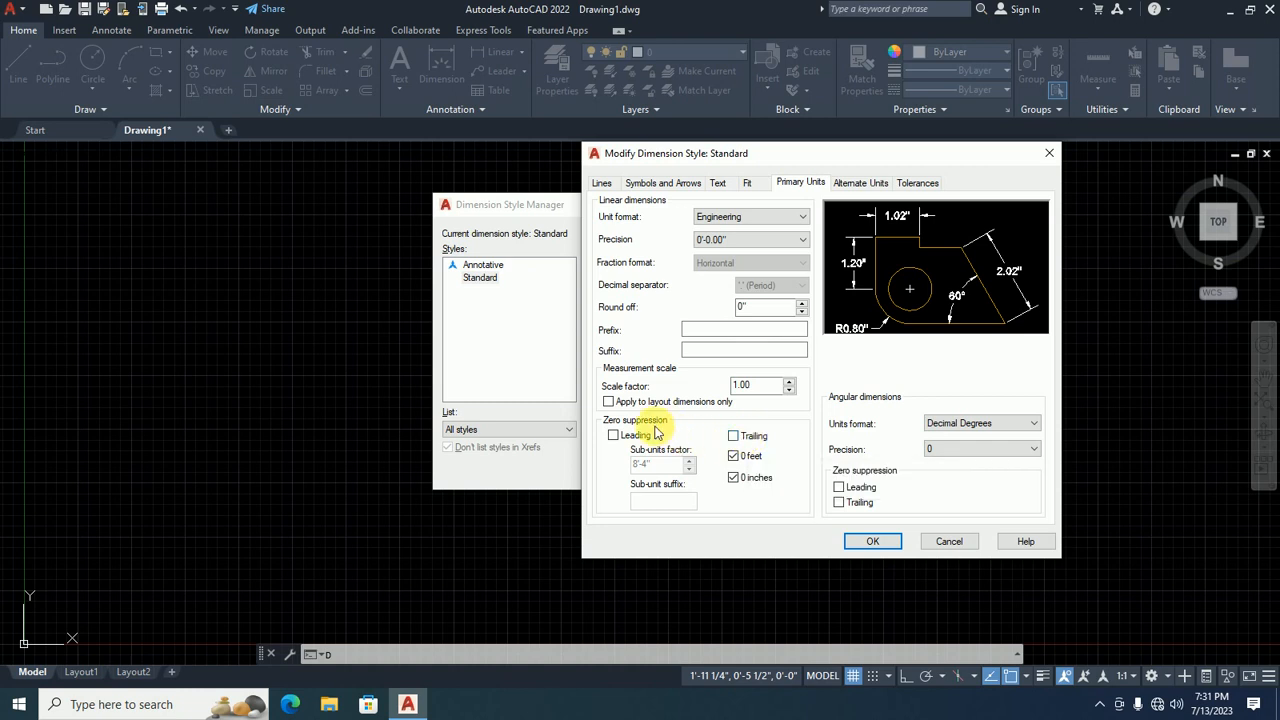
left_click(734, 436)
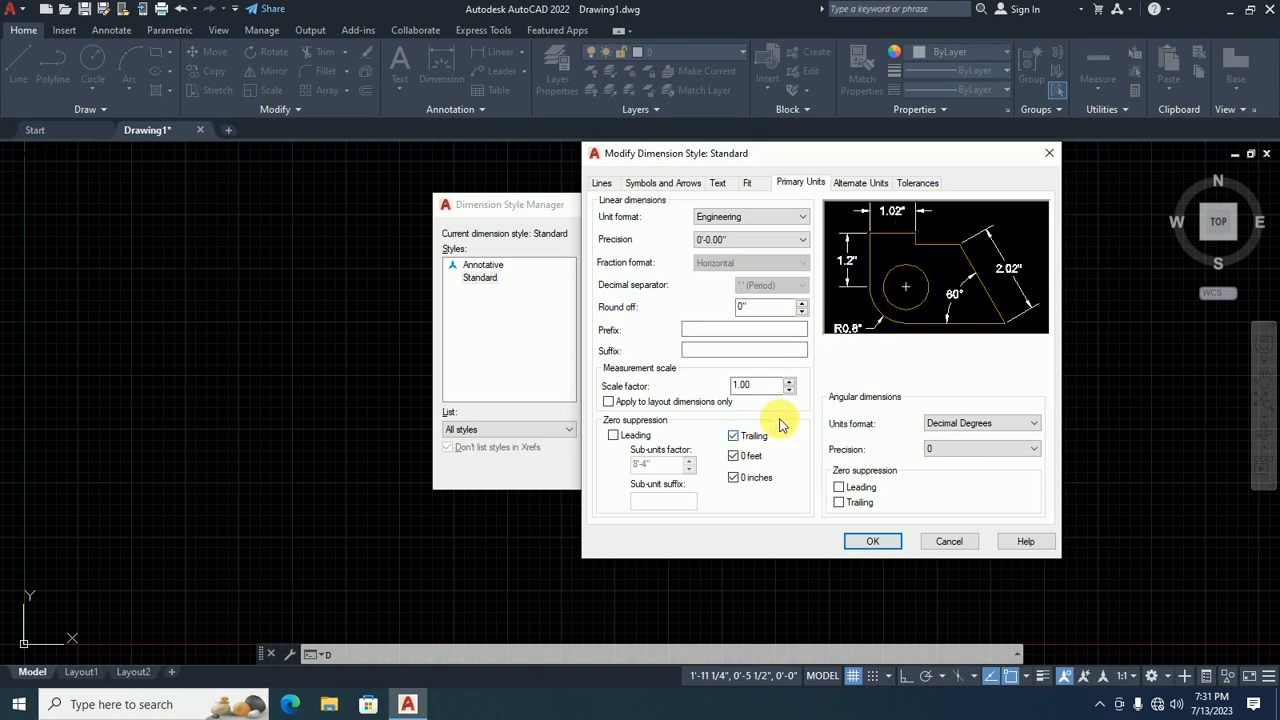
left_click(755, 438)
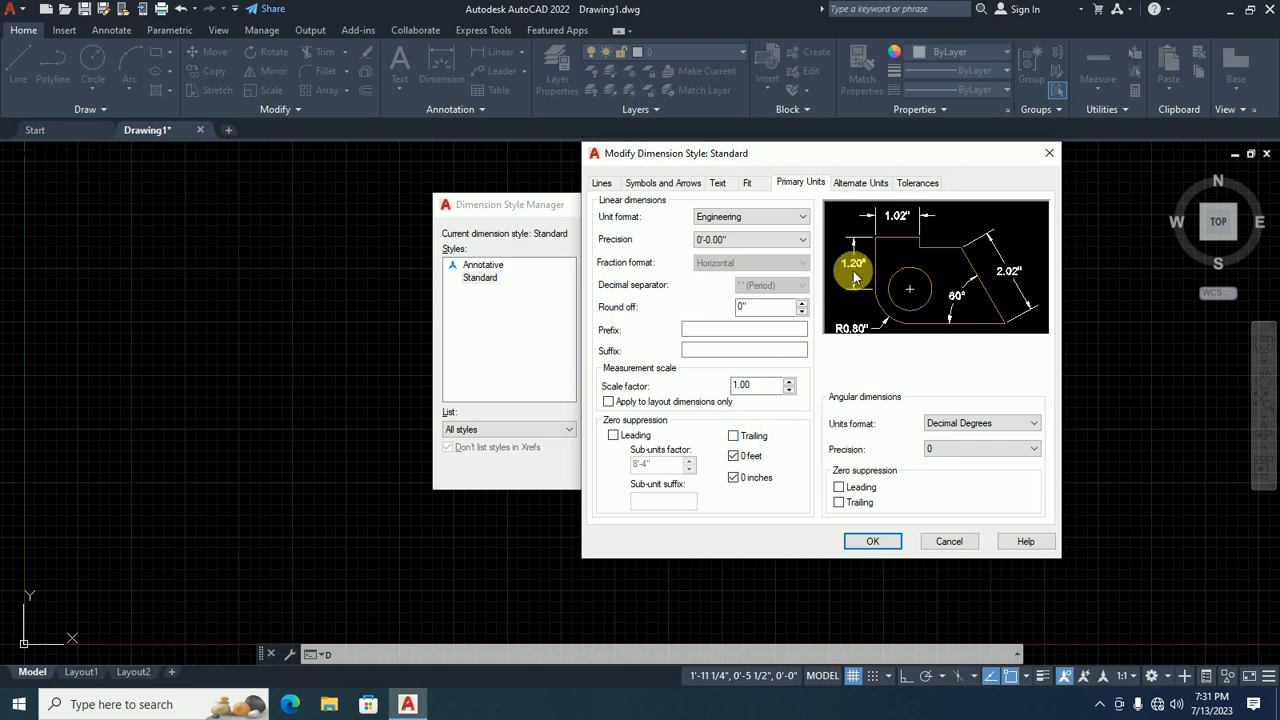
left_click(748, 436)
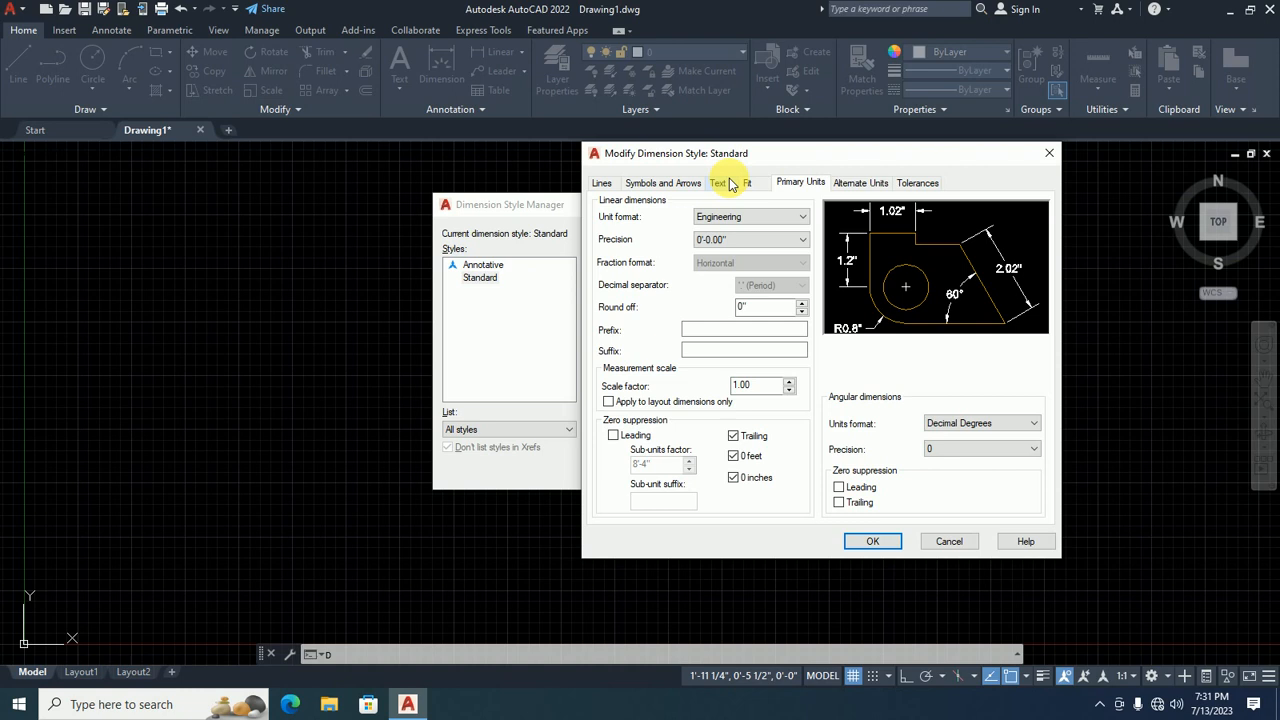
Try a linear dimension precision of 0'-0" and set it back to 0'-0.00".
left_click(752, 241)
left_click(712, 254)
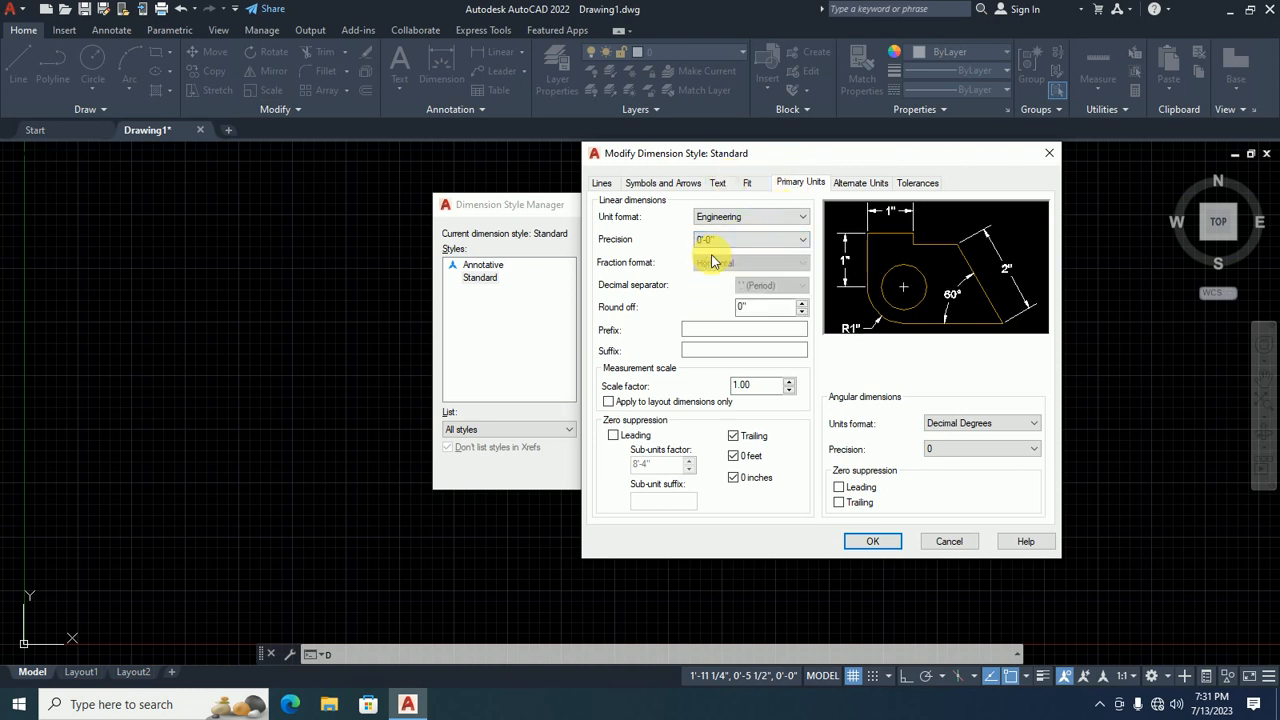
left_click(735, 243)
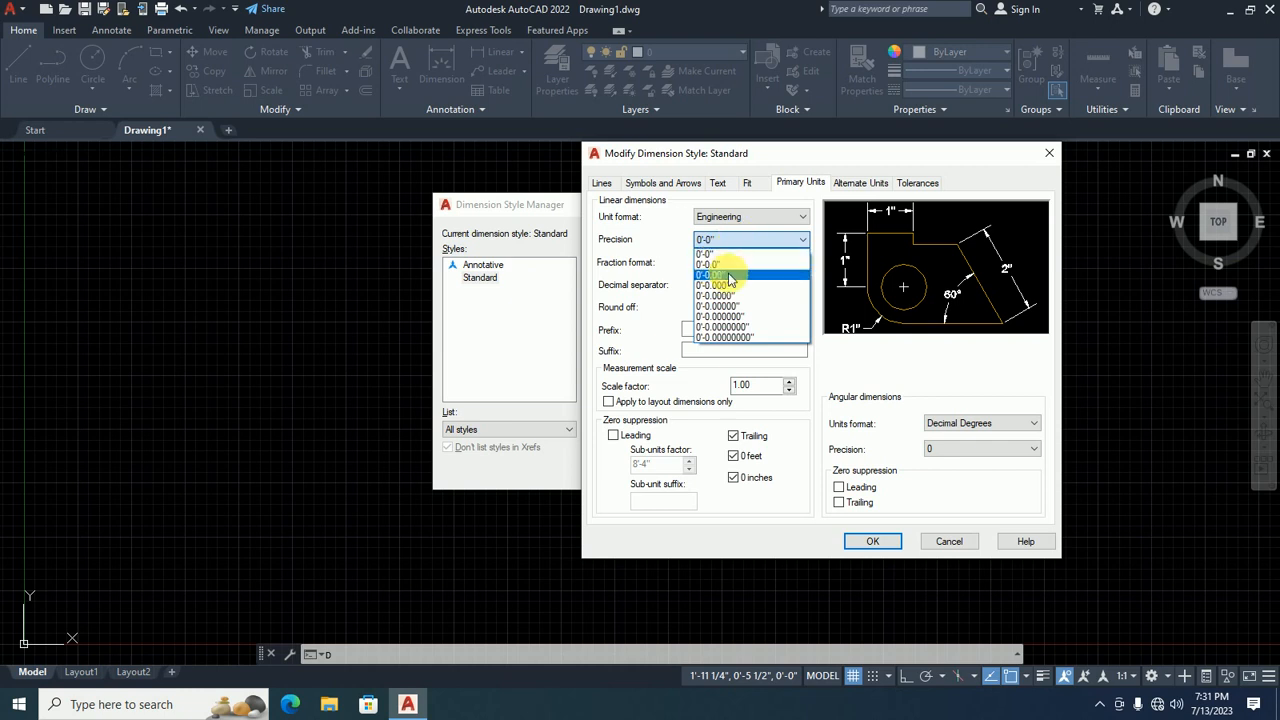
left_click(730, 276)
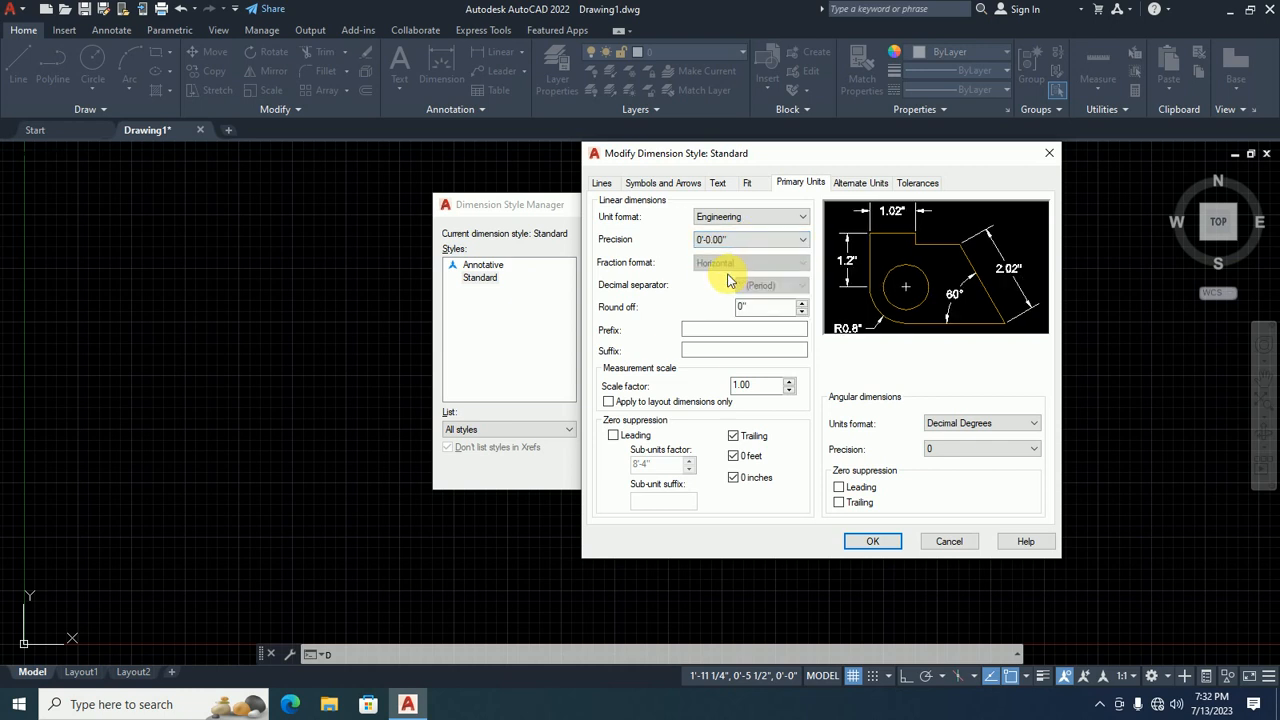
Set the text height of the Standard dimension style to 6.
left_click(716, 184)
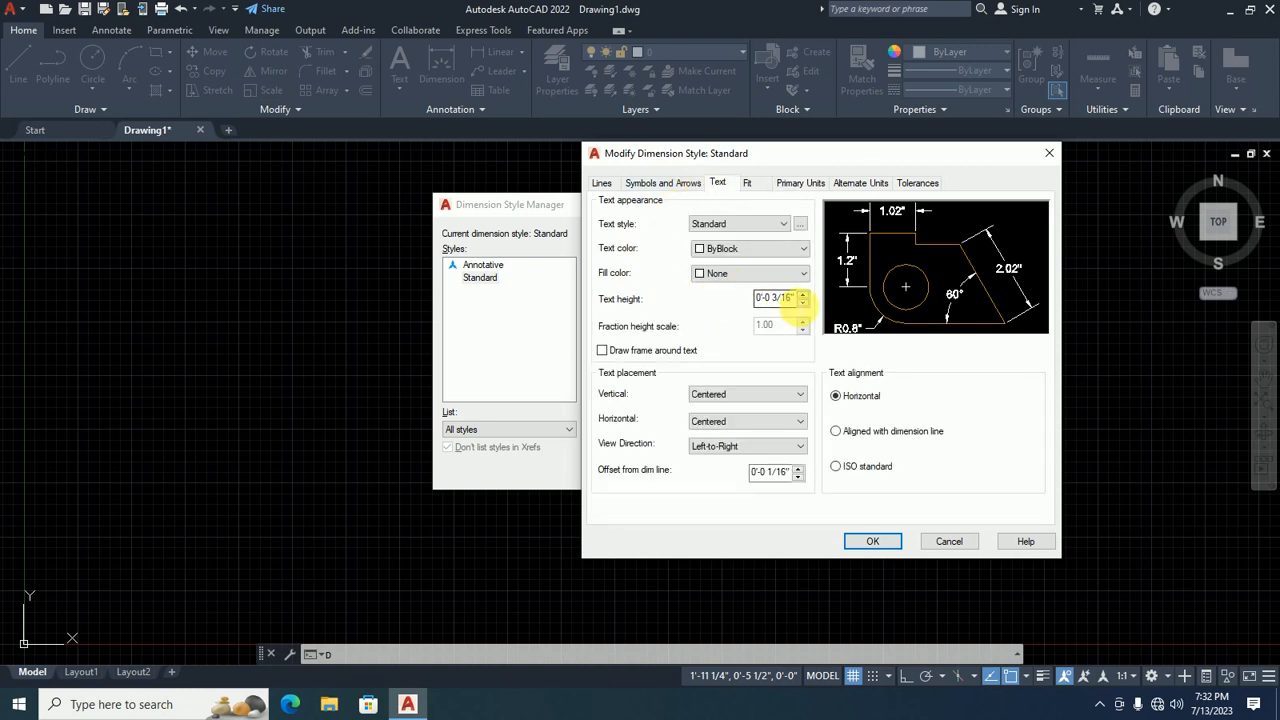
left_click_drag(797, 298, 620, 299)
type("6")
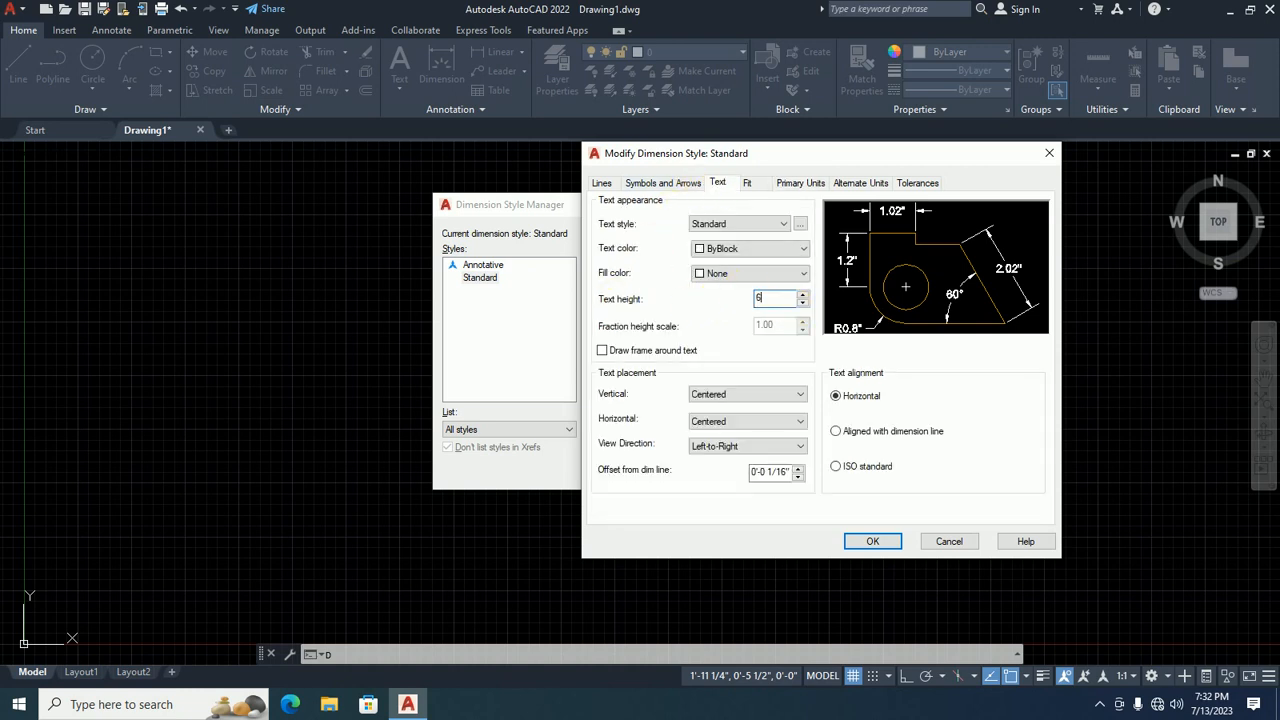
Set the first and second dimension arrowheads to Oblique with an arrow size of 6.
left_click(661, 185)
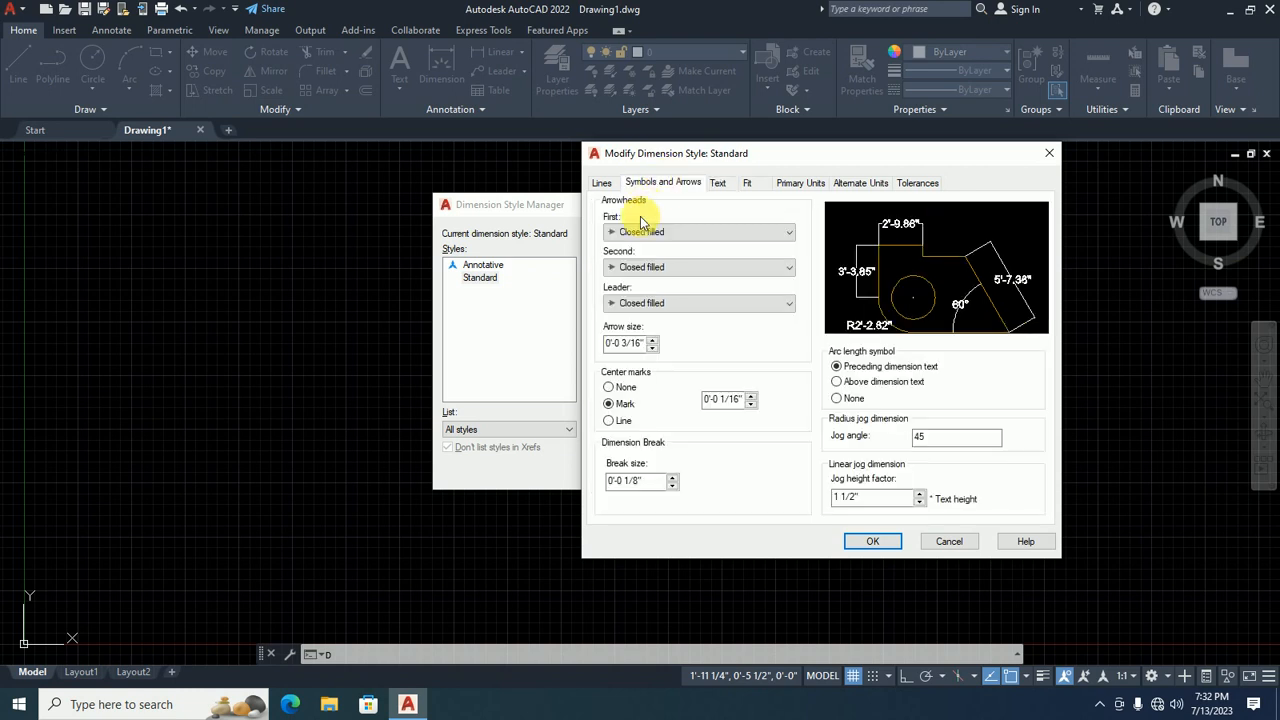
left_click(645, 231)
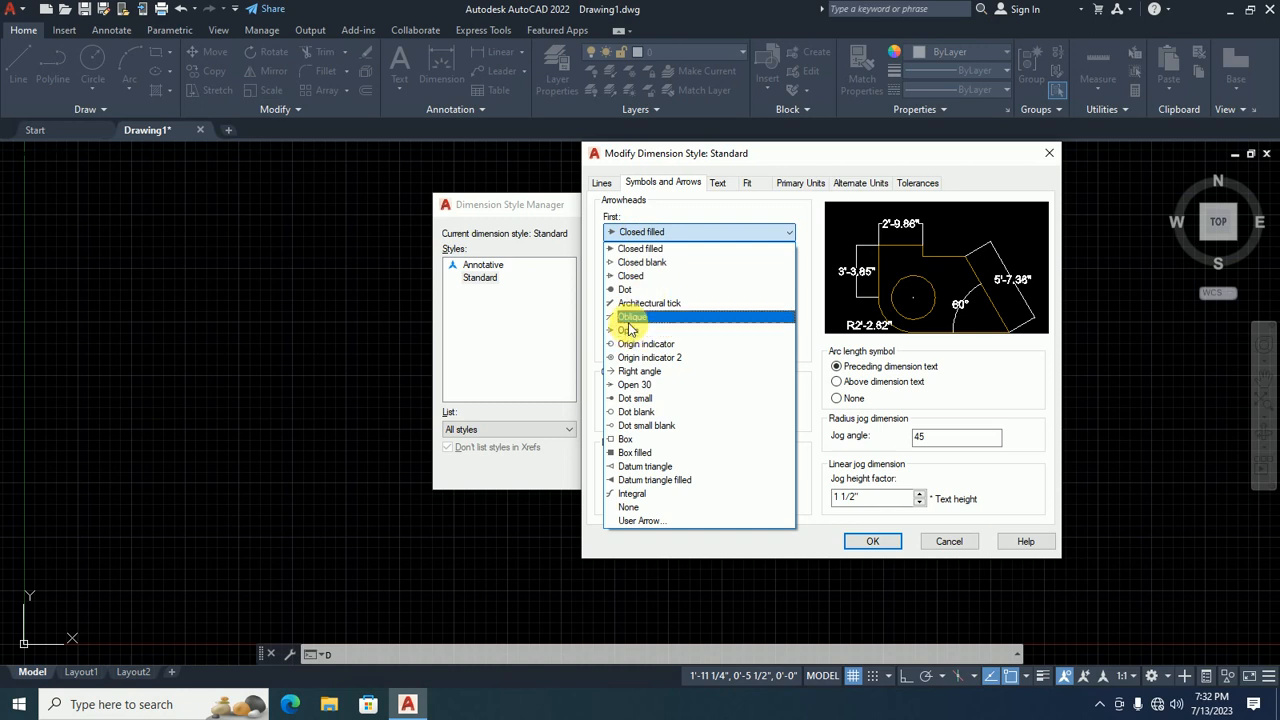
left_click(630, 317)
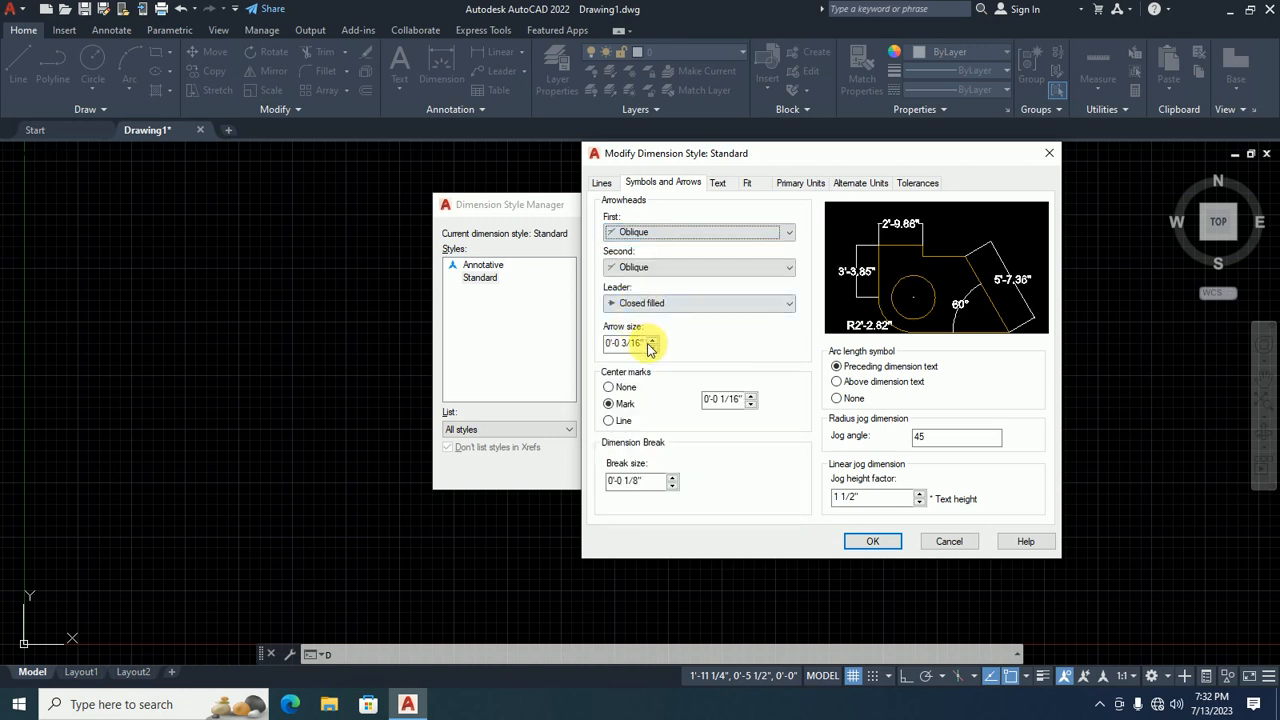
left_click_drag(645, 346, 491, 360)
type("6")
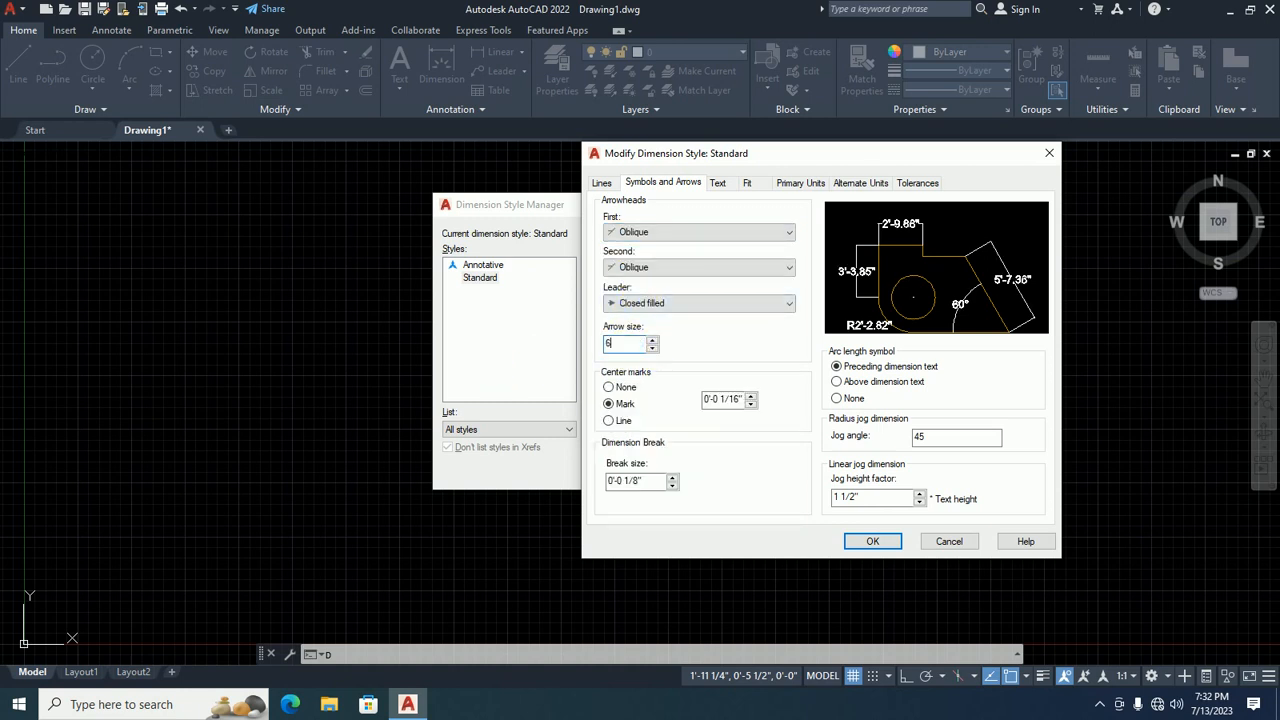
Set the Standard style's extension lines to extend 3" beyond the dimension lines, with a 3" offset from origin.
left_click(602, 184)
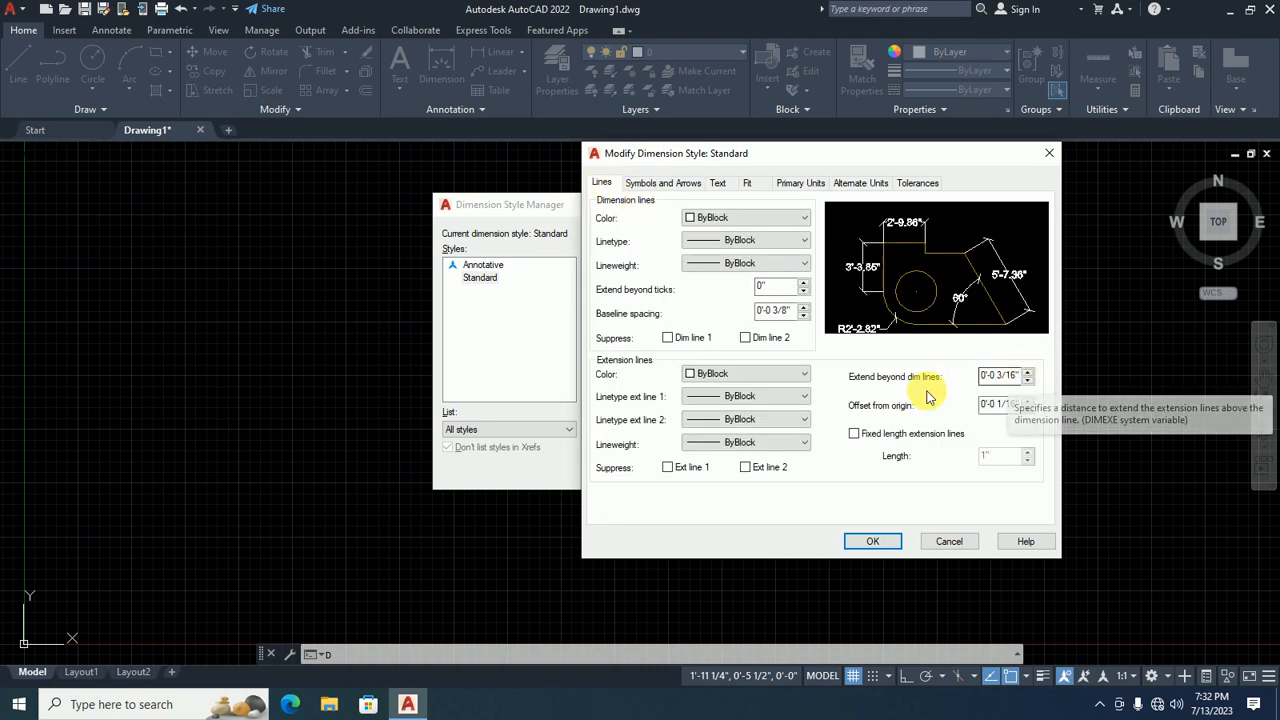
left_click_drag(1018, 379, 914, 385)
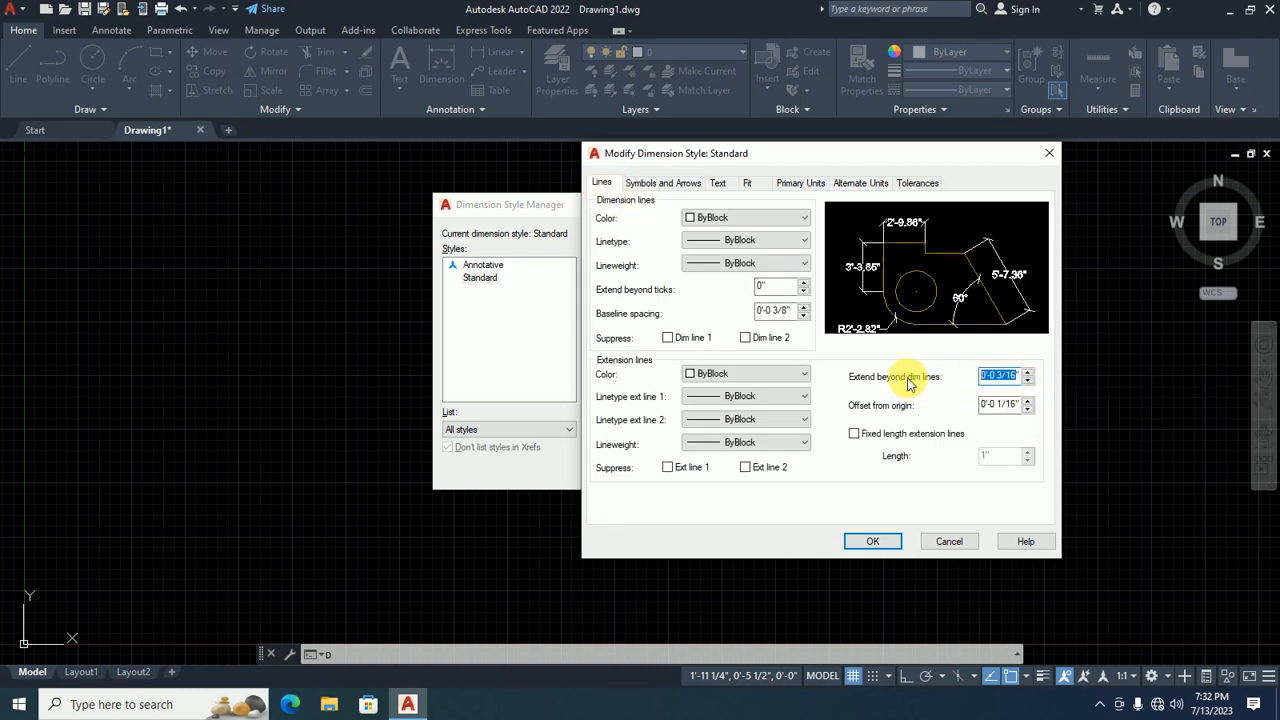
type("3")
left_click_drag(1017, 403, 913, 408)
type("3")
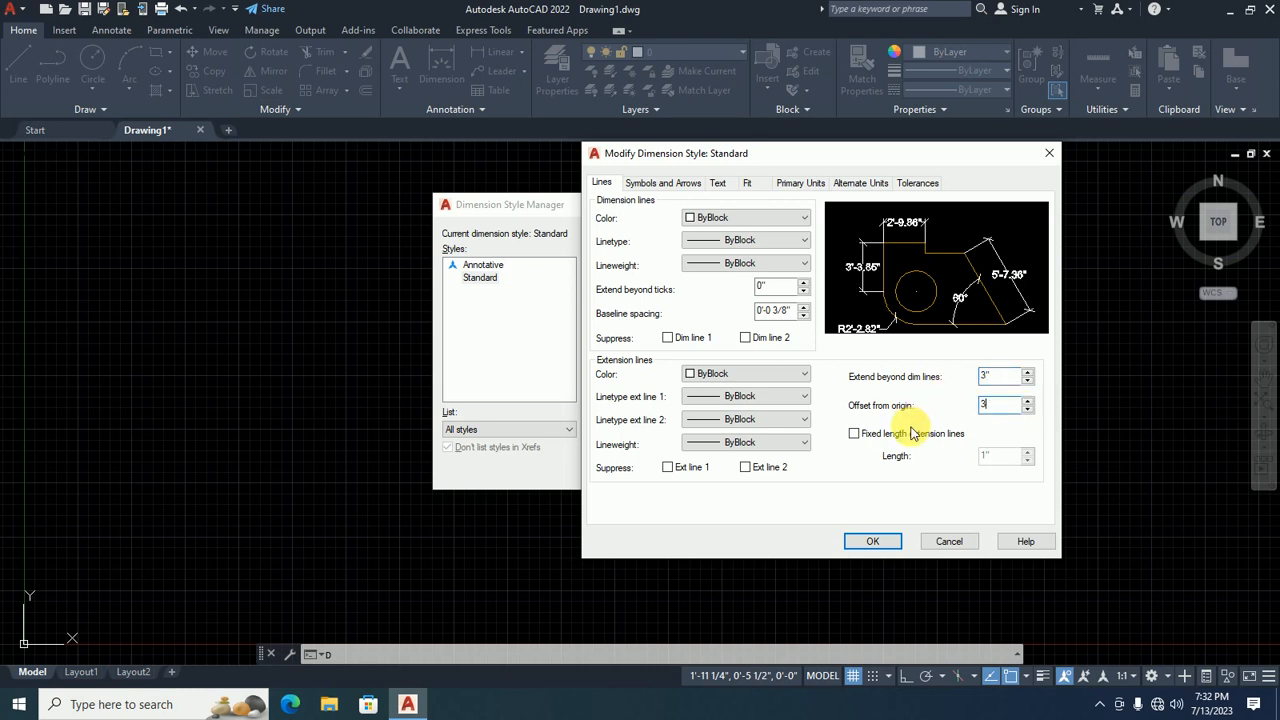
Assign the HIDDEN linetype to both extension lines of the Standard dimension style.
left_click(752, 396)
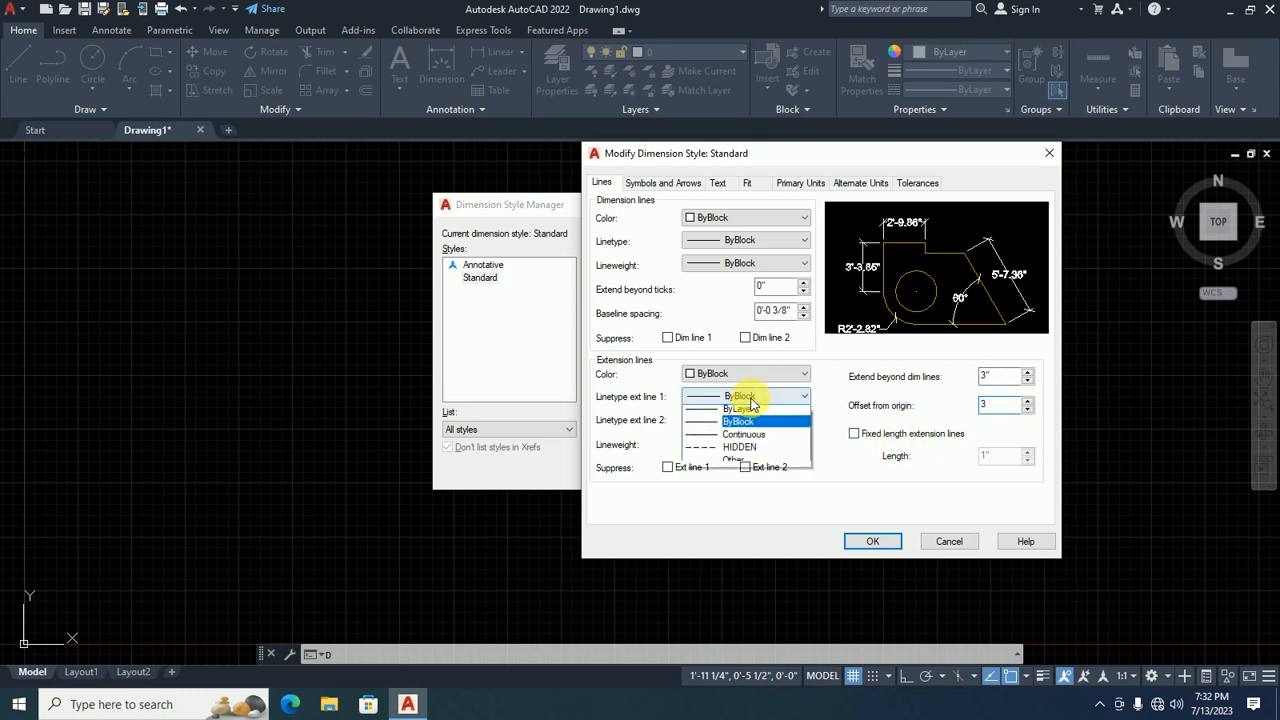
left_click(757, 452)
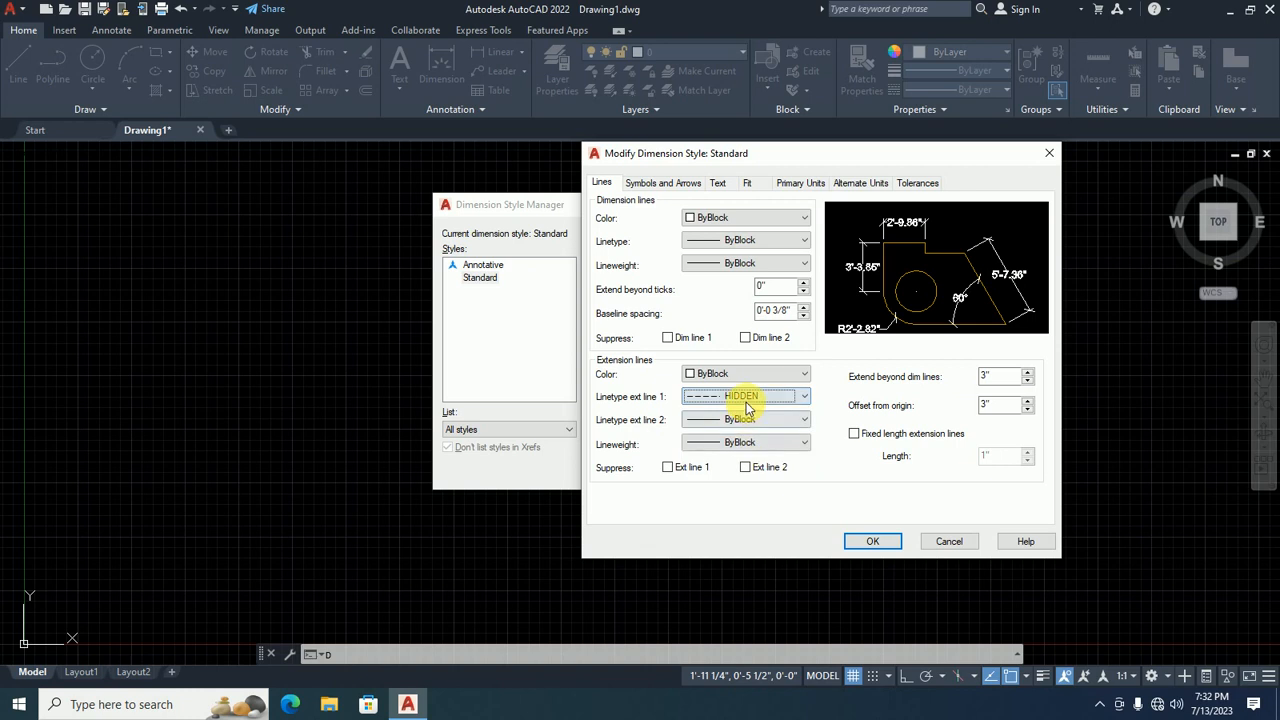
left_click(750, 419)
left_click(746, 474)
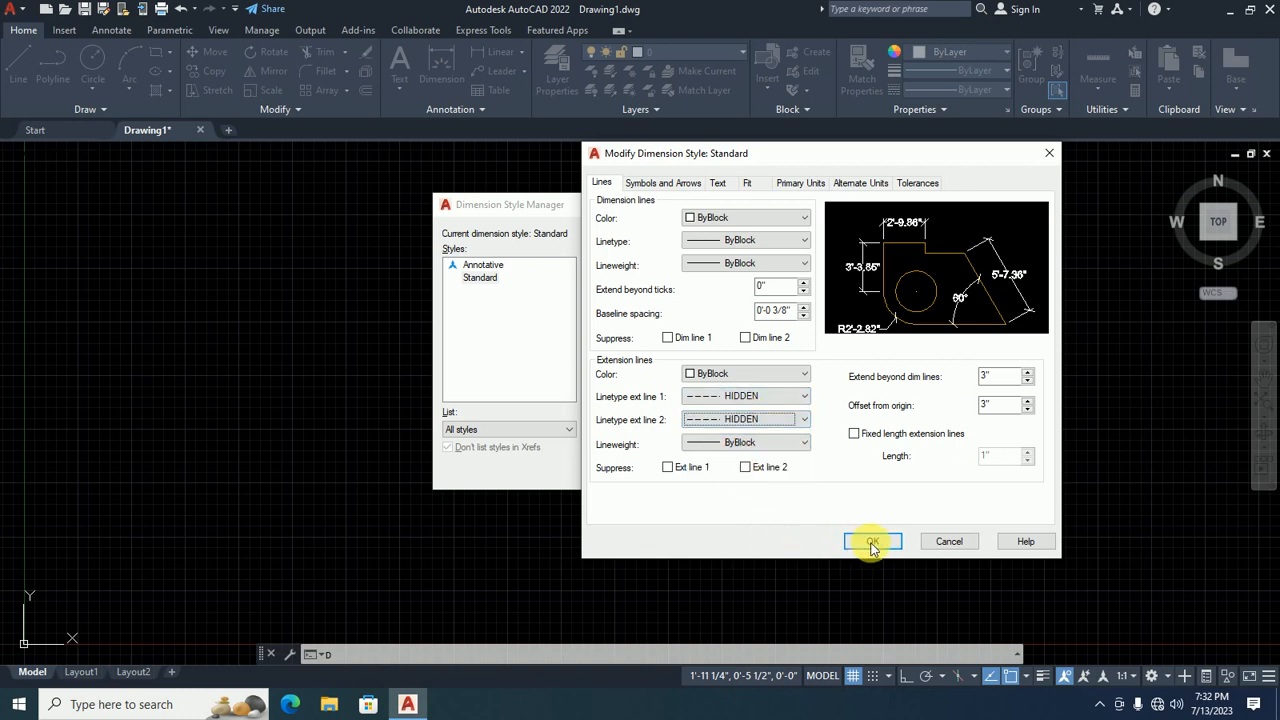
Accept the style changes, make Standard the current dimension style and close the Dimension Style Manager.
left_click(869, 541)
left_click(820, 265)
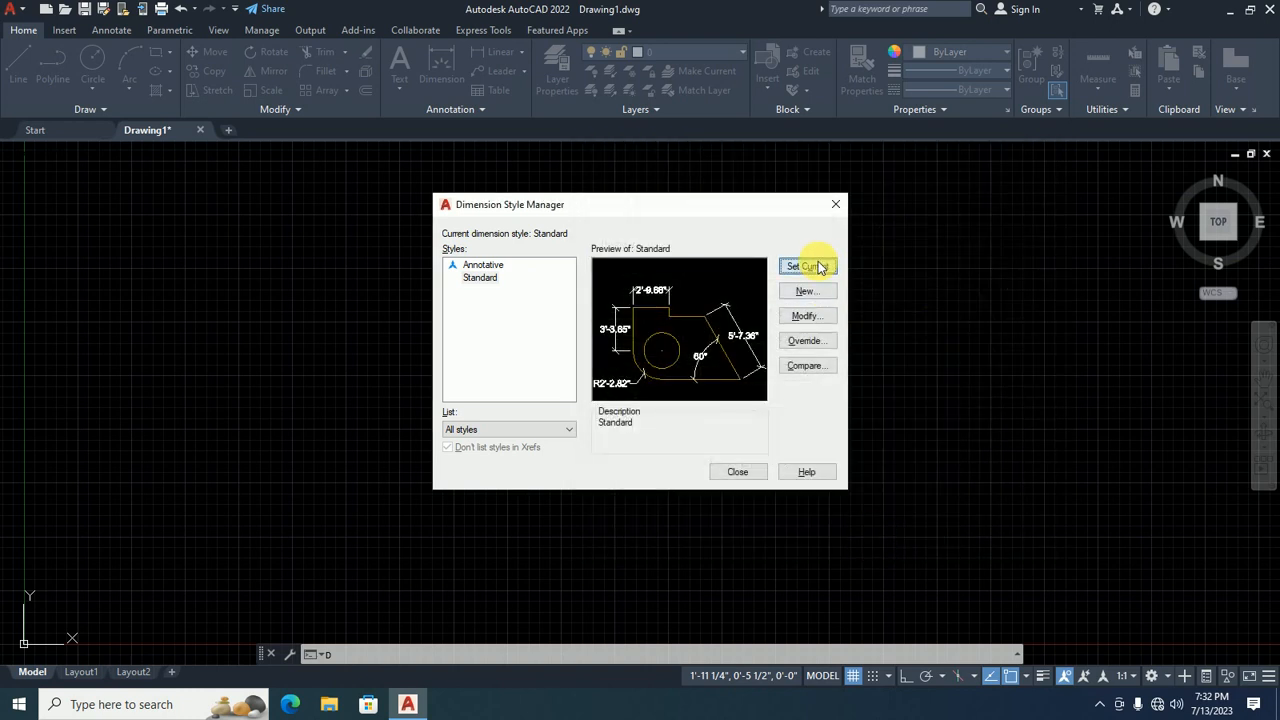
left_click(737, 471)
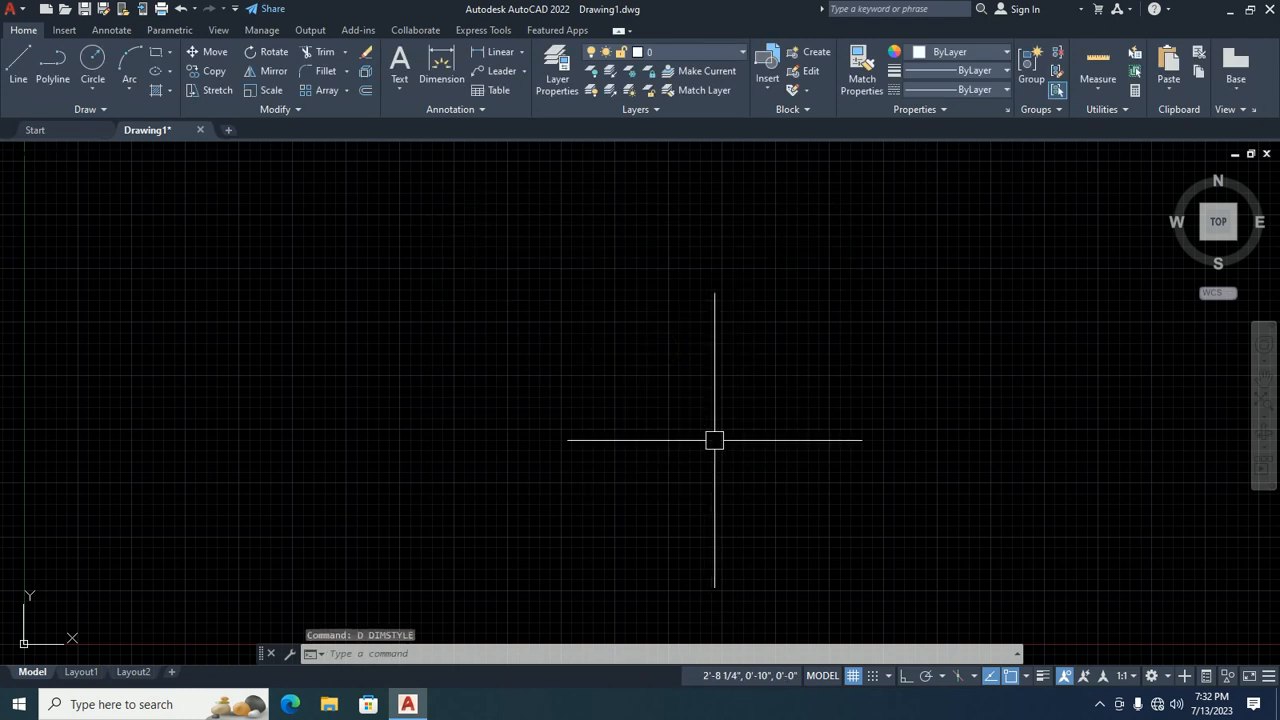
Save the drawing as an AutoCAD Drawing Template (*.dwt) named inch&feet, accepting the default template options.
scroll(628, 354, "down", 5)
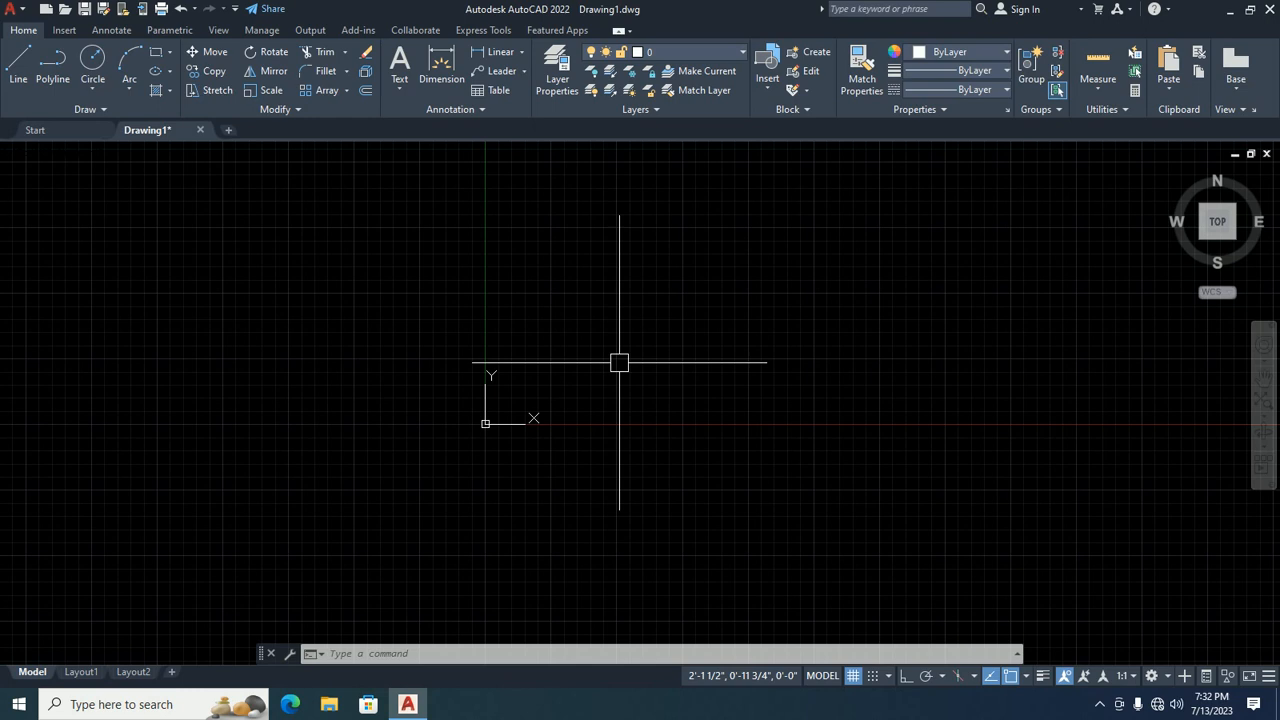
left_click(12, 14)
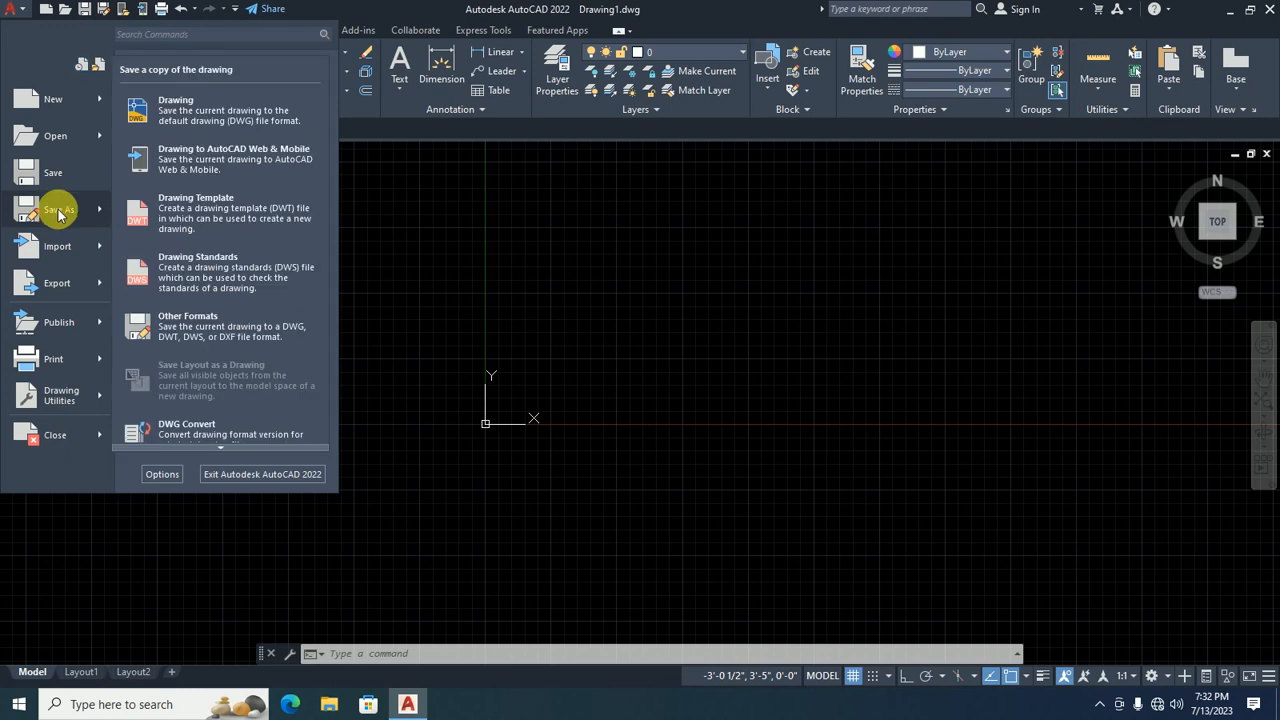
left_click(58, 212)
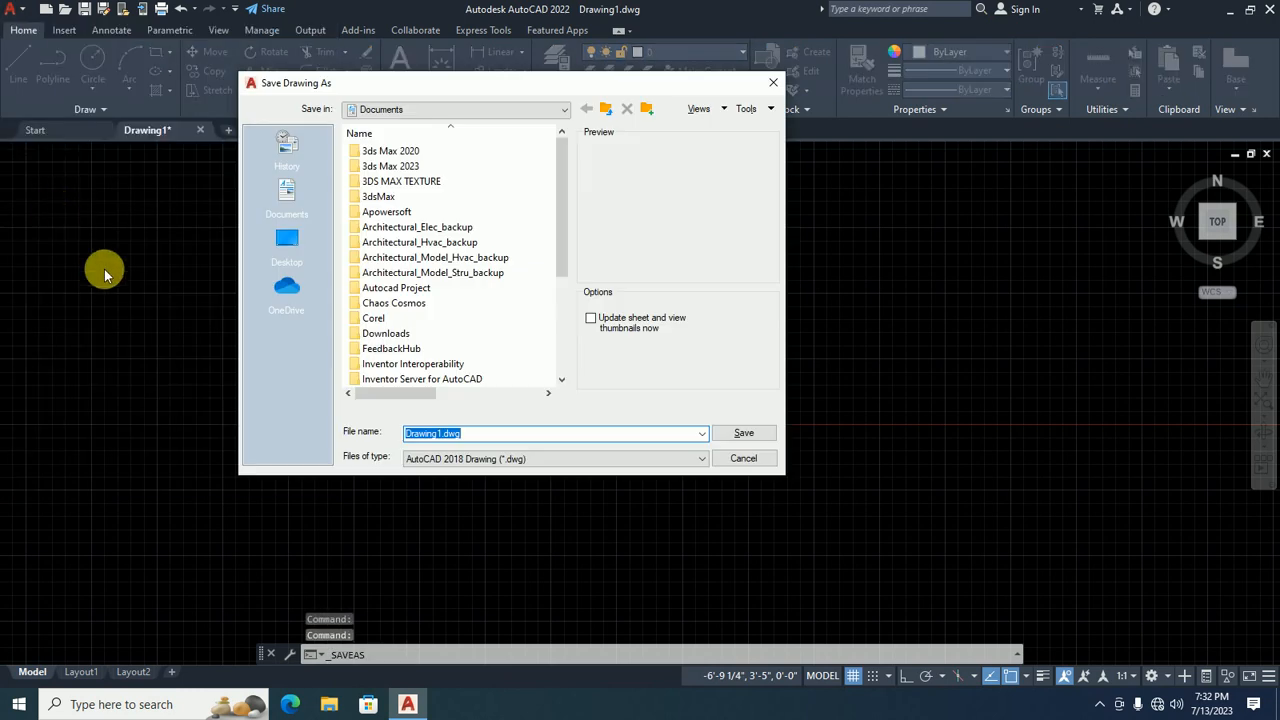
left_click(498, 462)
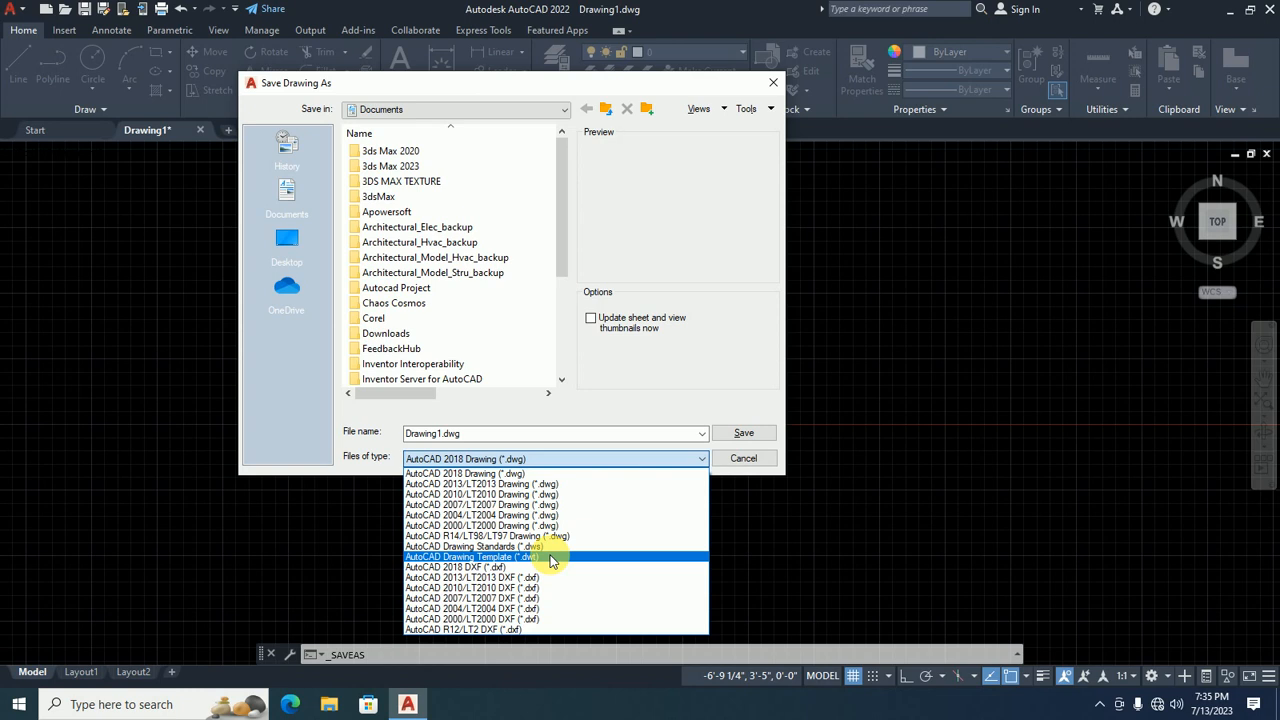
left_click(551, 558)
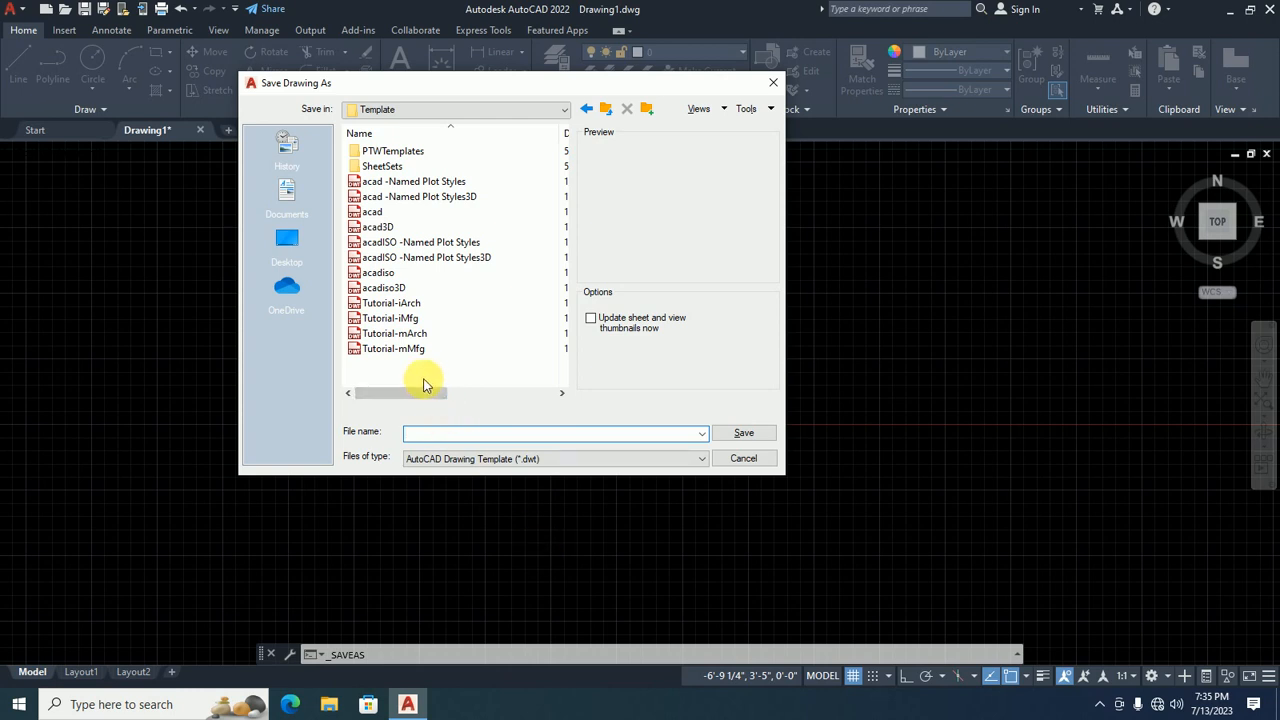
left_click(441, 434)
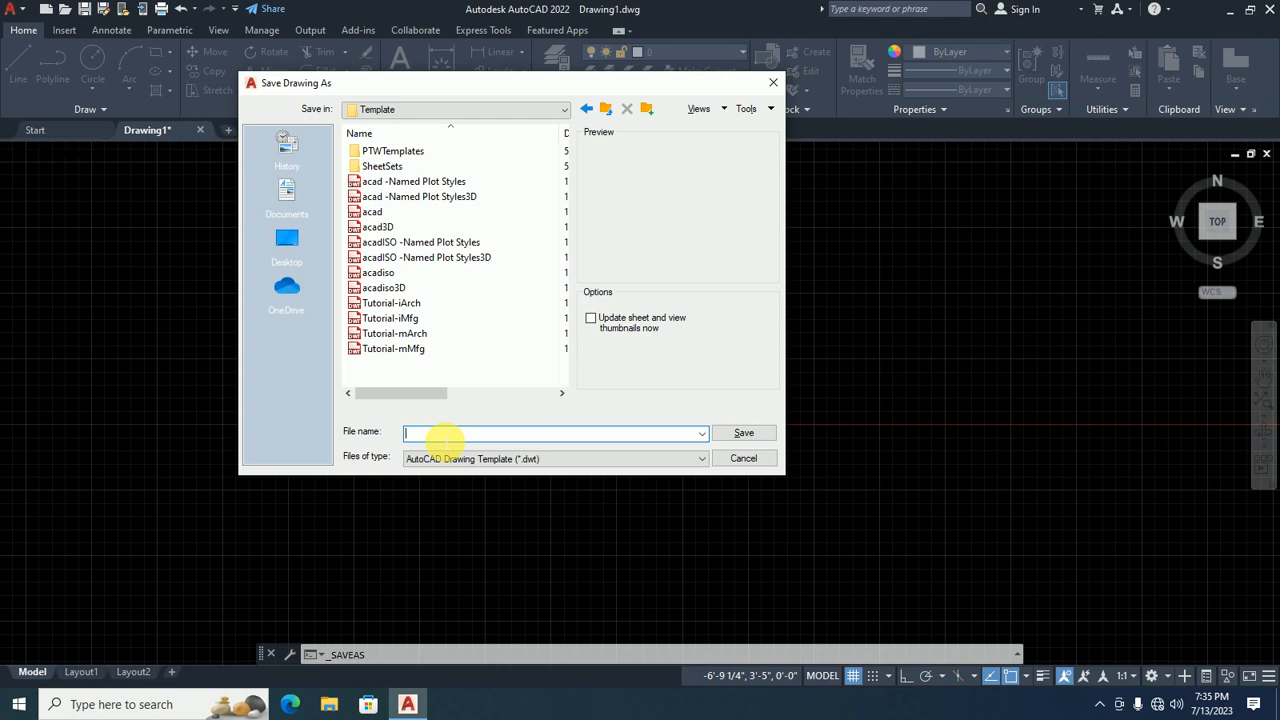
type("inch&feet")
double_click(421, 432)
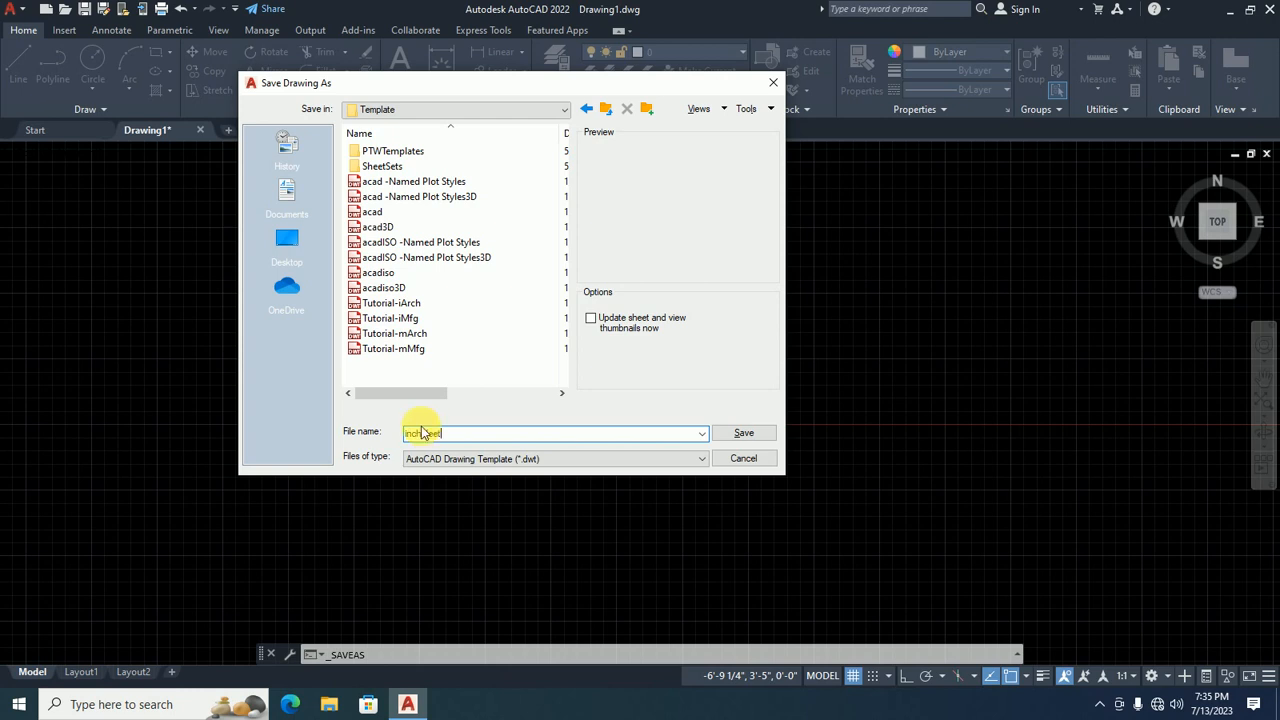
left_click(748, 433)
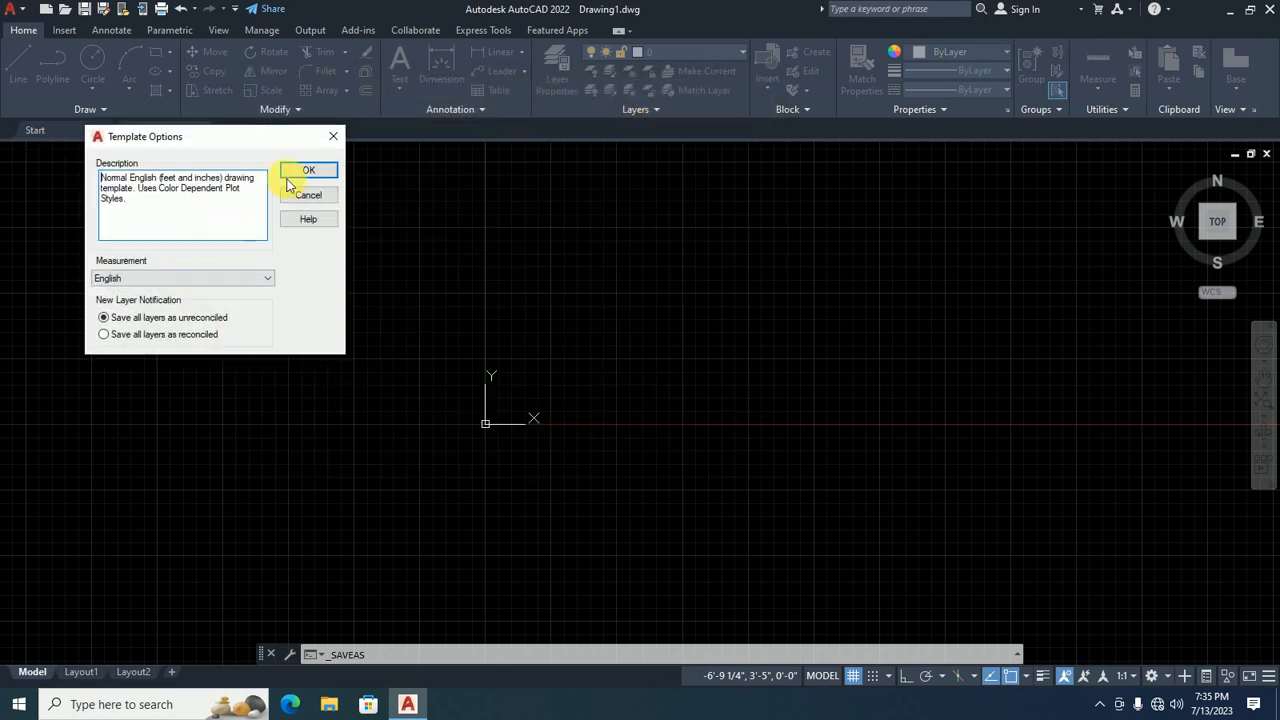
left_click(300, 172)
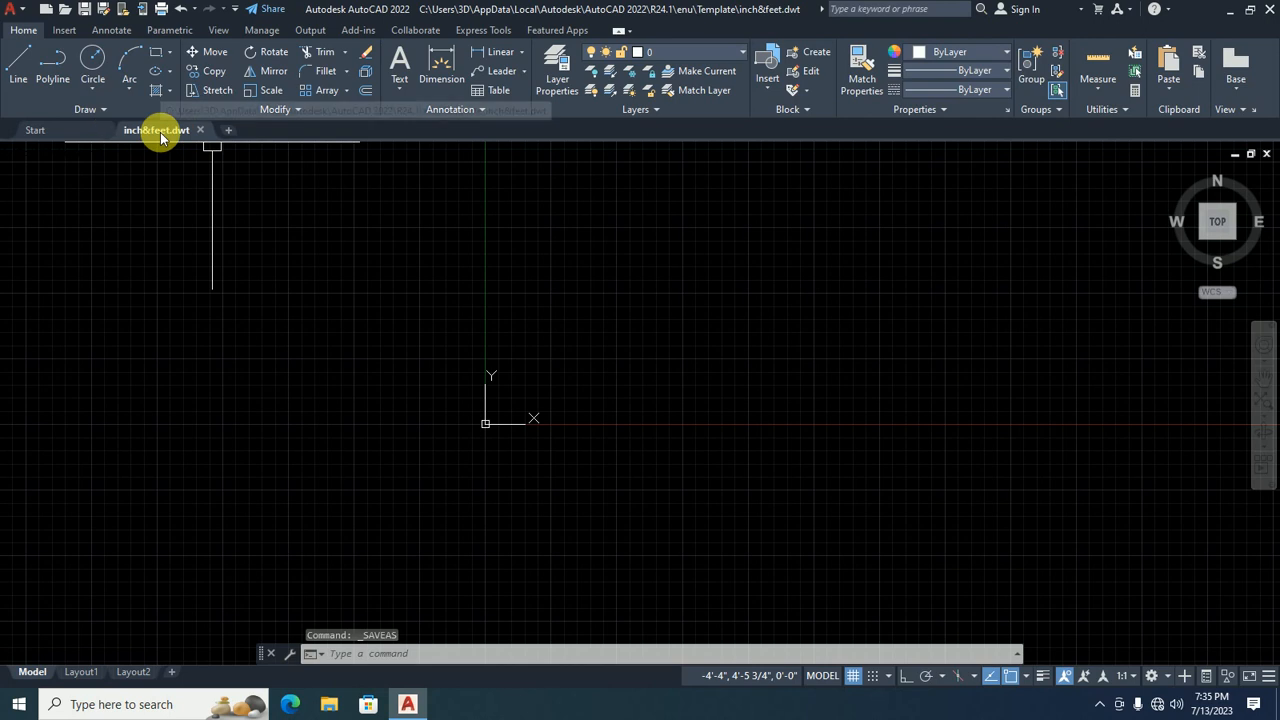
Close the template file and start a new drawing from the inch&feet template.
left_click(200, 130)
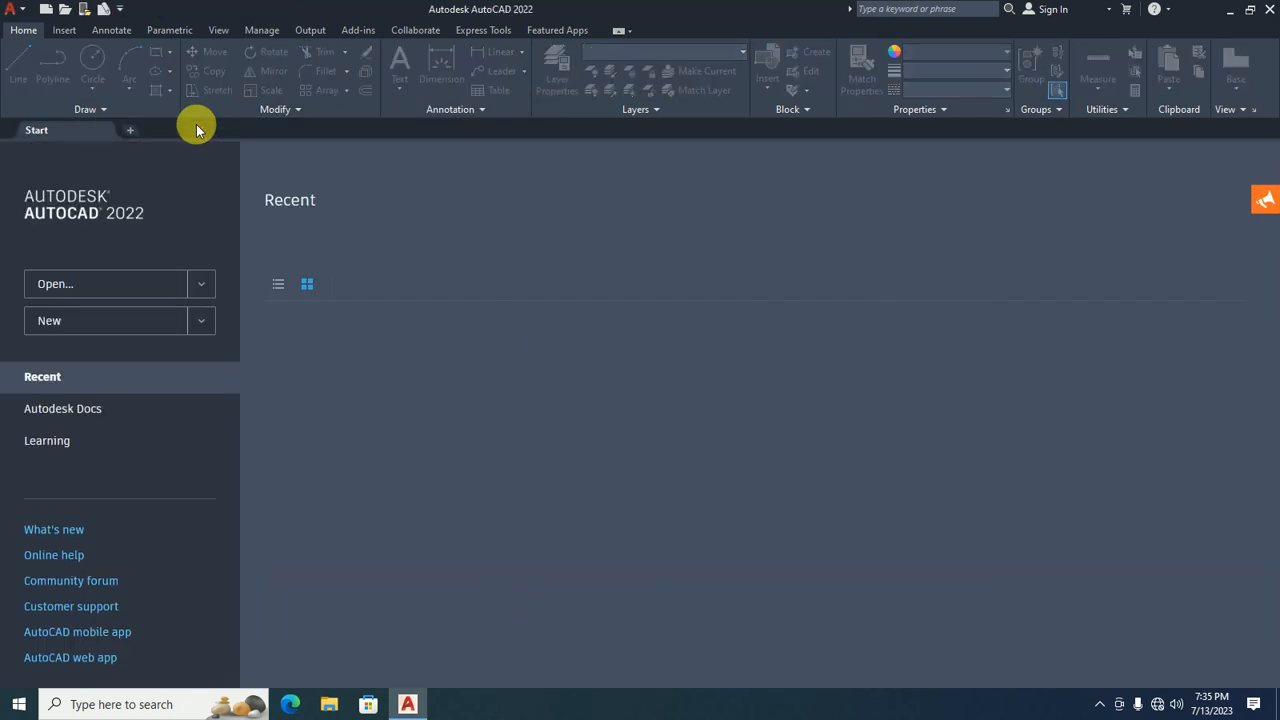
left_click(6, 9)
left_click(50, 110)
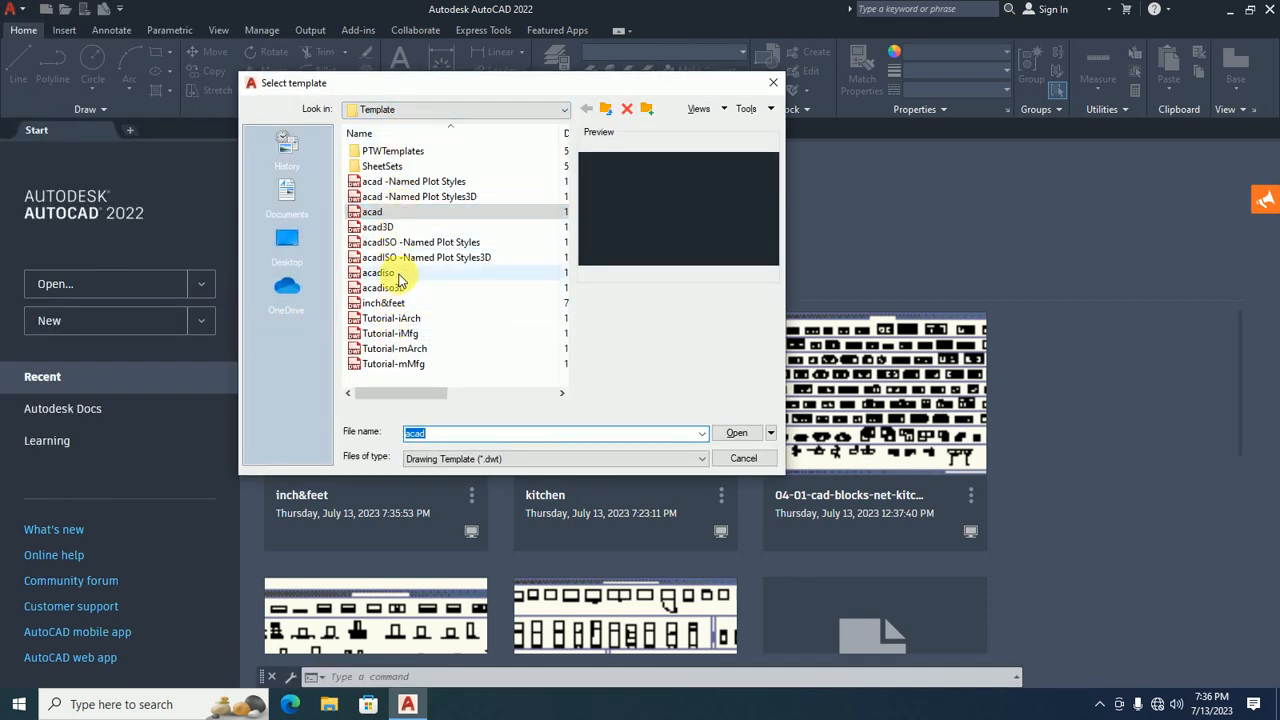
left_click(388, 303)
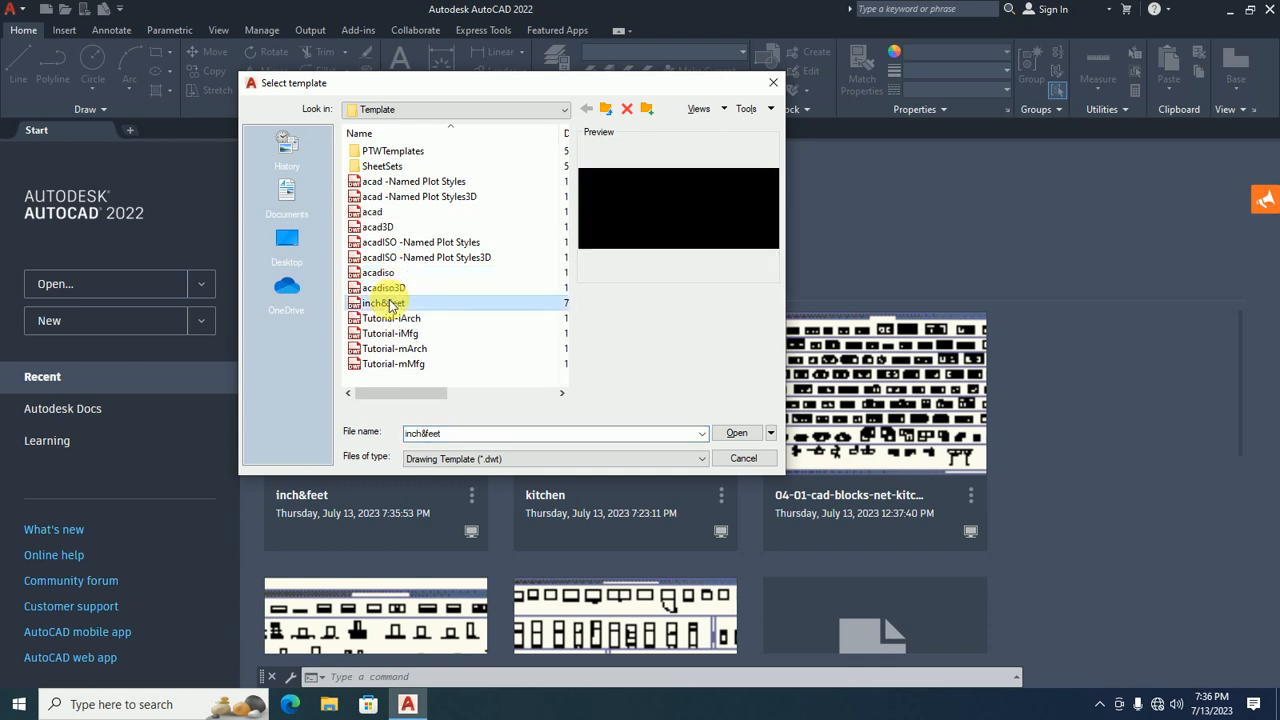
left_click(734, 432)
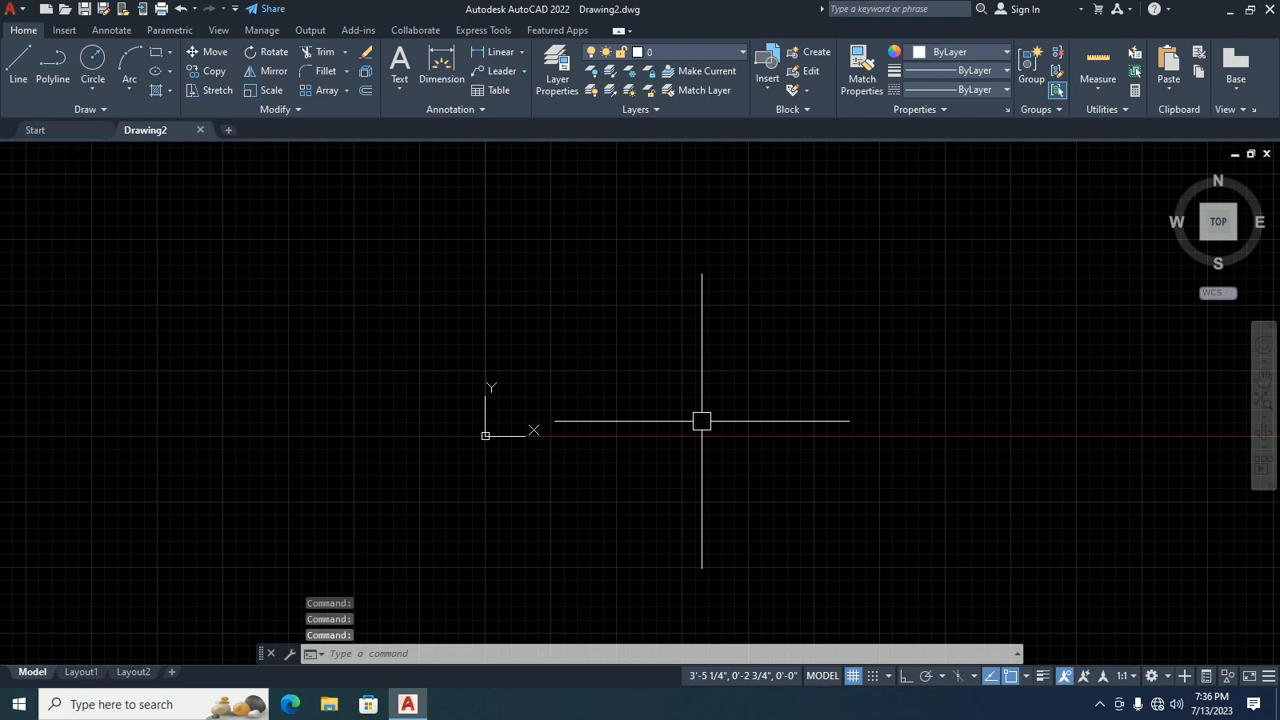
Draw a slightly rising line near the origin, spanning about 1'-0.5" horizontally.
type("l")
key("Return")
left_click(550, 407)
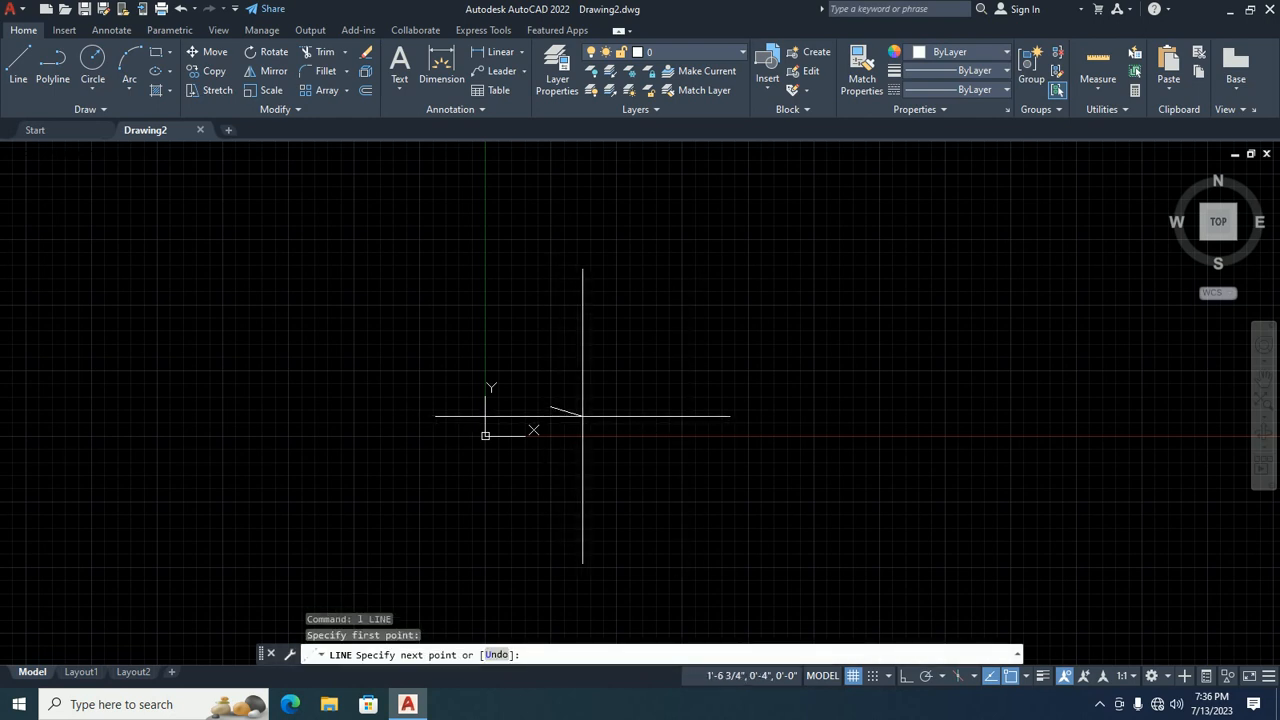
left_click(613, 390)
key("Escape")
key("Escape")
Add a horizontal linear dimension to the sloping line, placed above it.
type("fd")
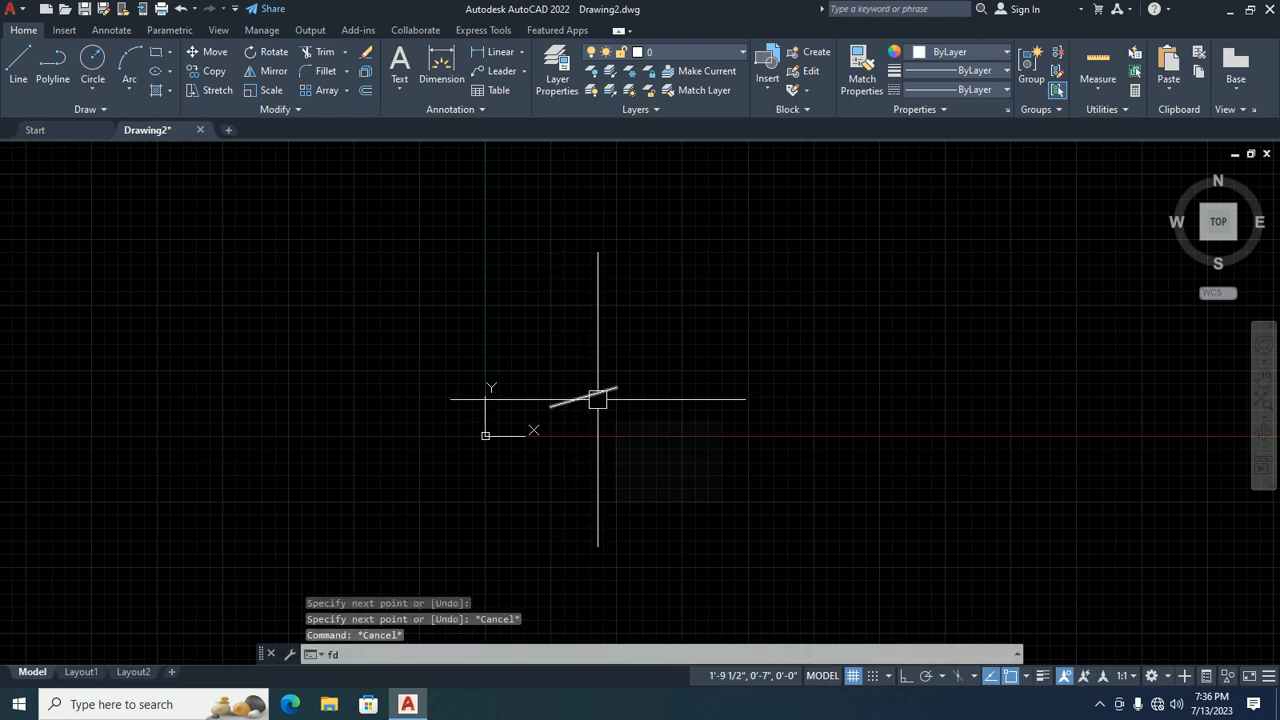
key("Return")
key("Return")
left_click(583, 397)
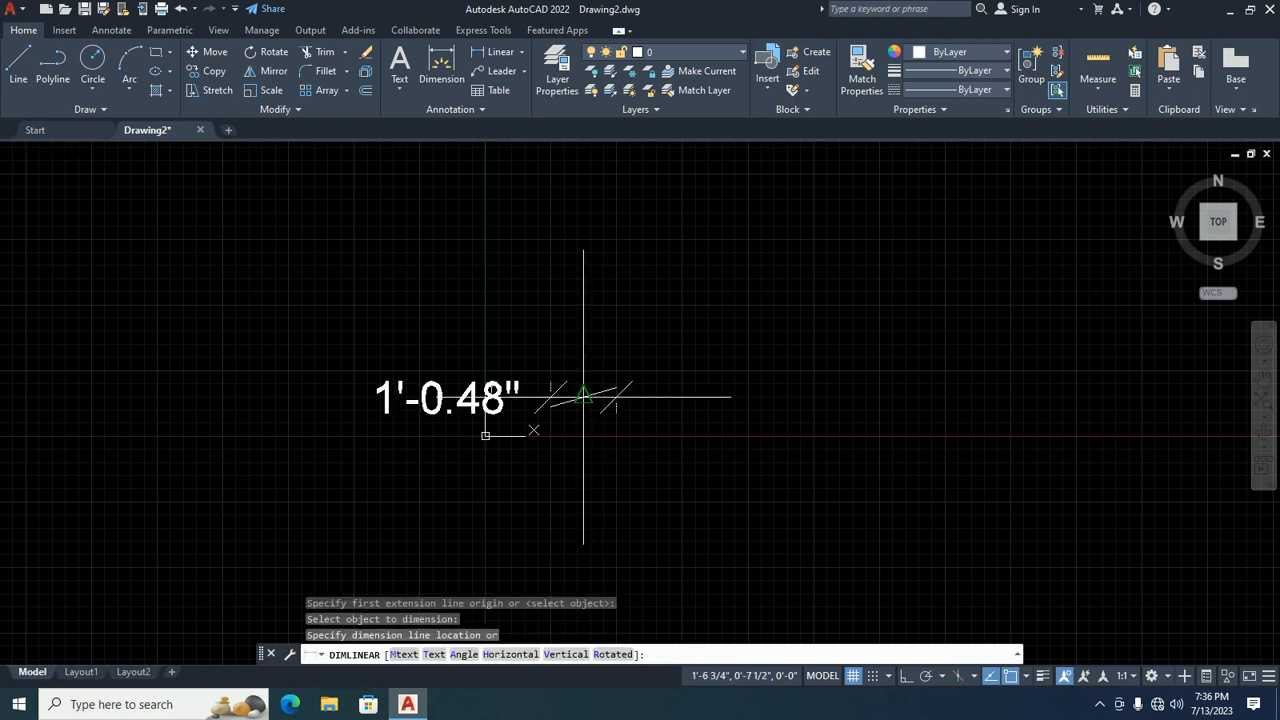
scroll(583, 397, "up", 3)
scroll(586, 371, "down", 2)
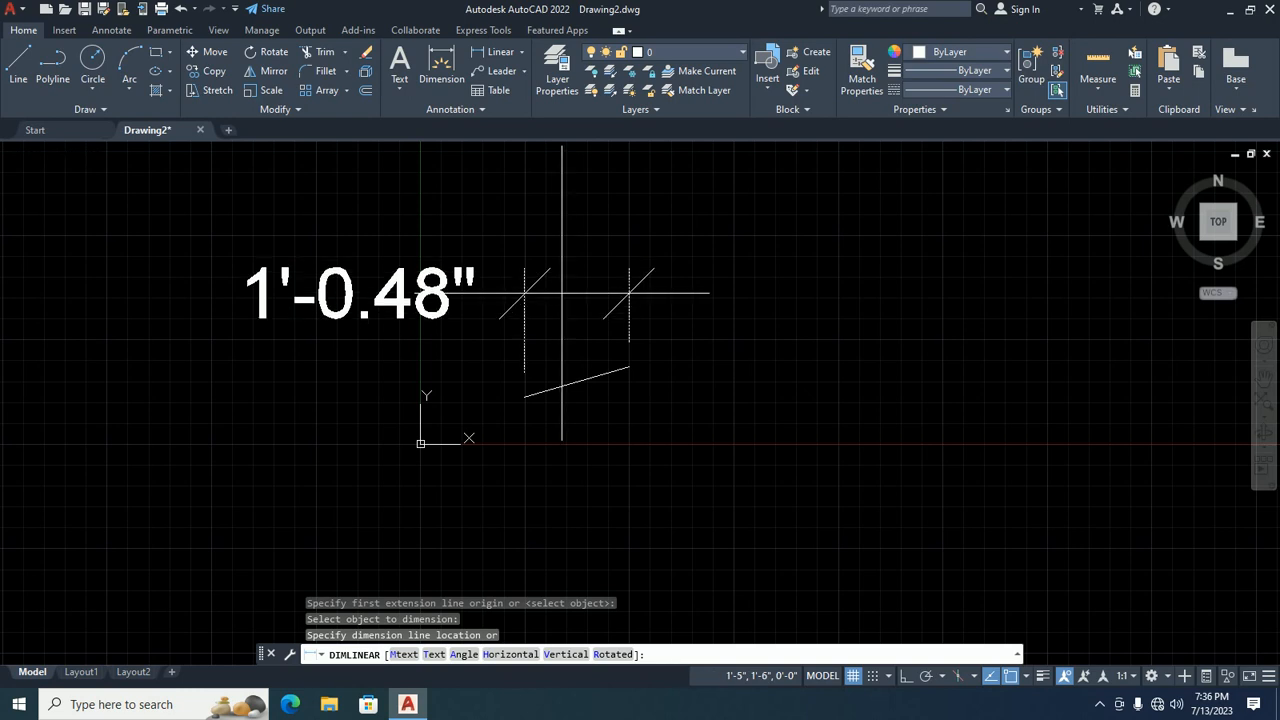
left_click(560, 295)
key("Escape")
key("Escape")
Set the linetype scale factor to 5 with LTSCALE.
type("lts")
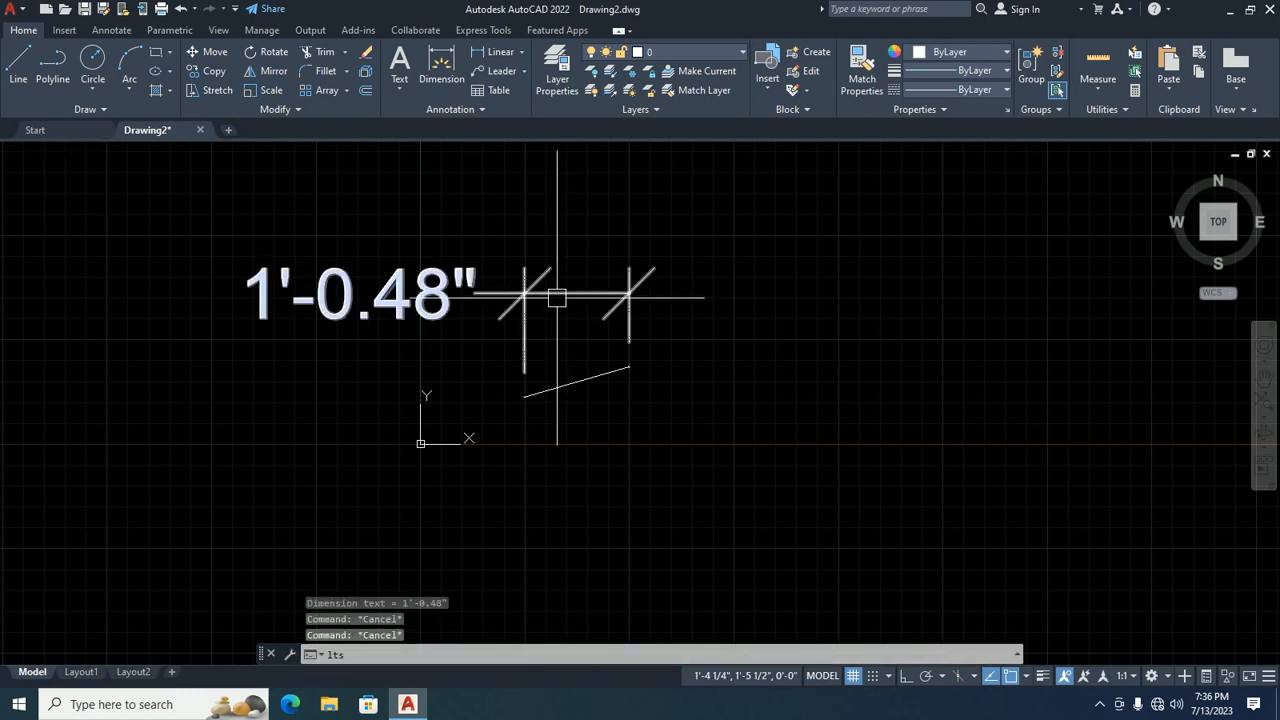
key("Return")
key("Return")
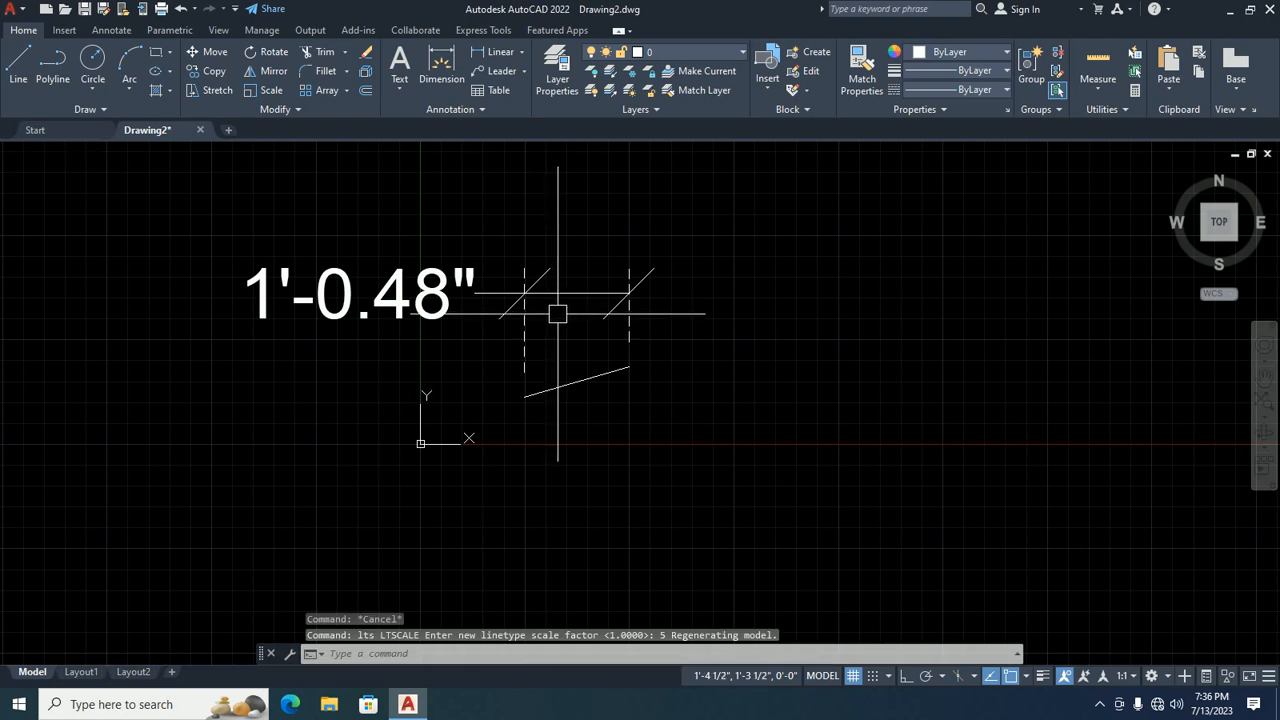
Set the linetype scale factor to 10 with LTSCALE.
scroll(555, 310, "down", 3)
key("Escape")
key("Escape")
key("Return")
type("10")
key("Return")
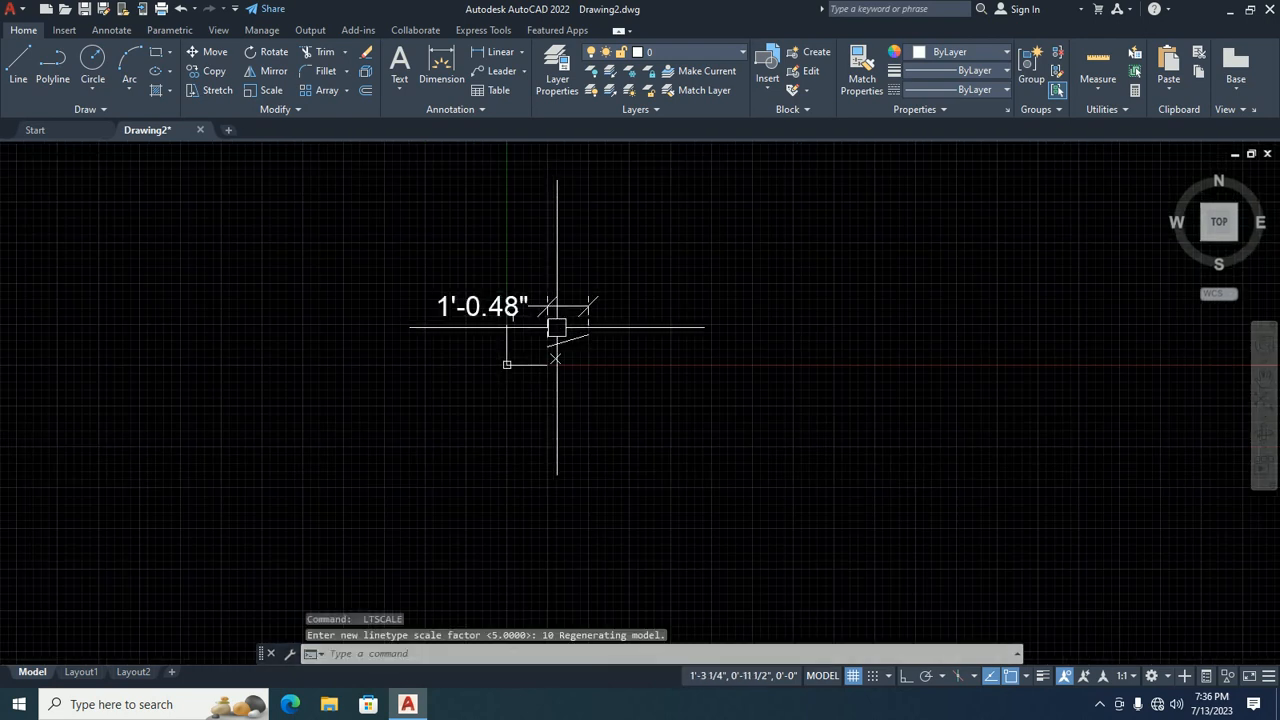
scroll(540, 318, "up", 3)
key("Escape")
key("Escape")
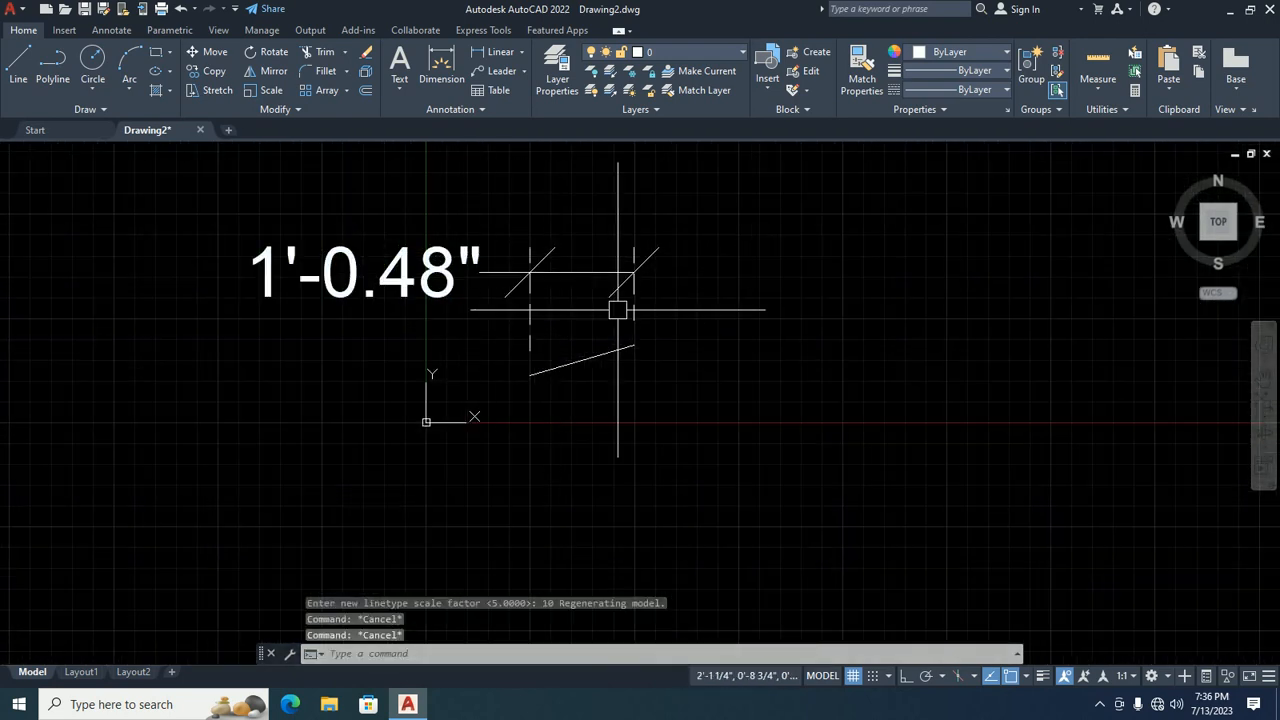
Erase the test line together with its linear dimension.
left_click(654, 394)
left_click(424, 268)
key("Delete")
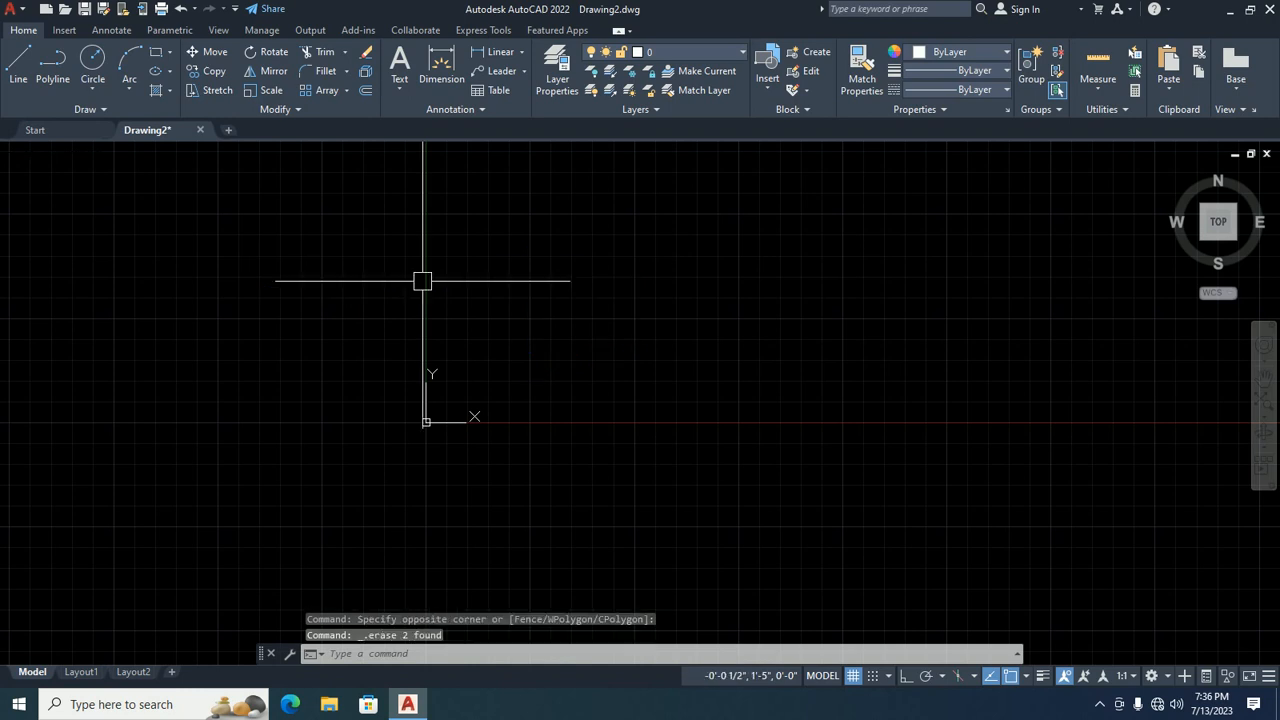
scroll(422, 281, "down", 3)
scroll(429, 306, "down", 5)
mouse_move(441, 310)
middle_mouse_down()
mouse_move(463, 349)
mouse_move(259, 412)
middle_mouse_up()
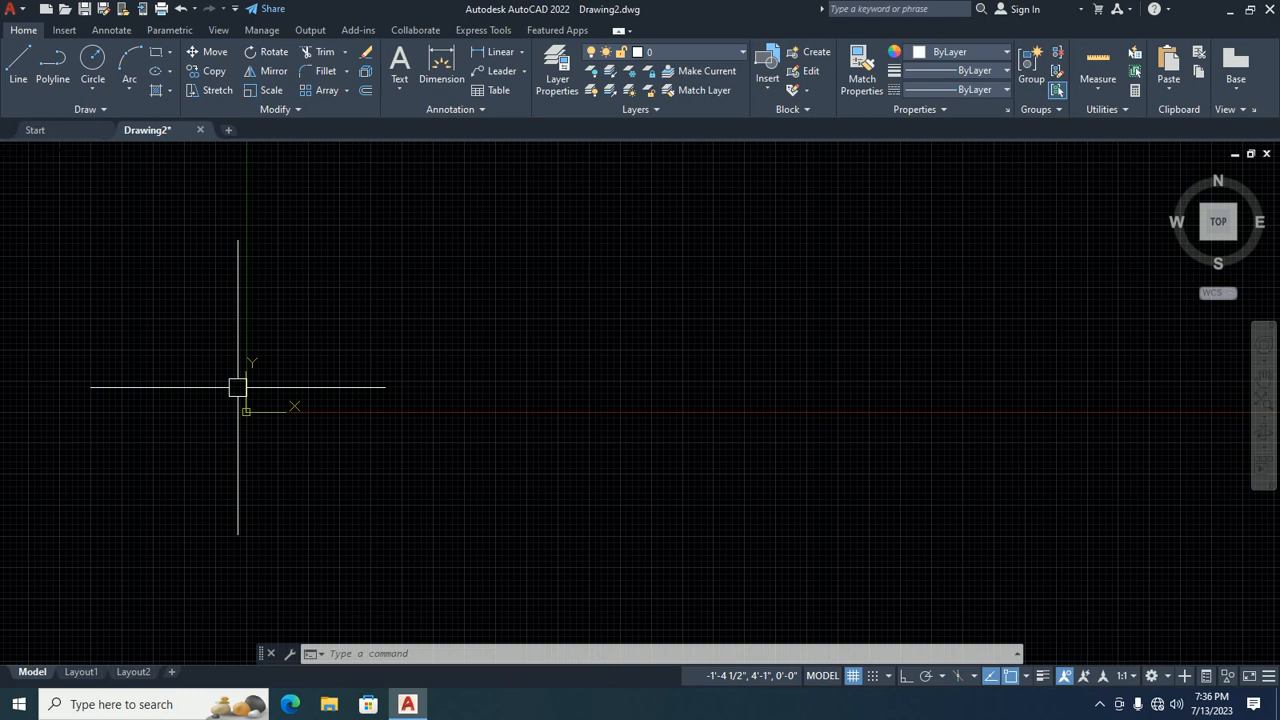
Switch to File Explorer and look through the Downloads and Desktop folders for the workbook drawings.
left_click(328, 693)
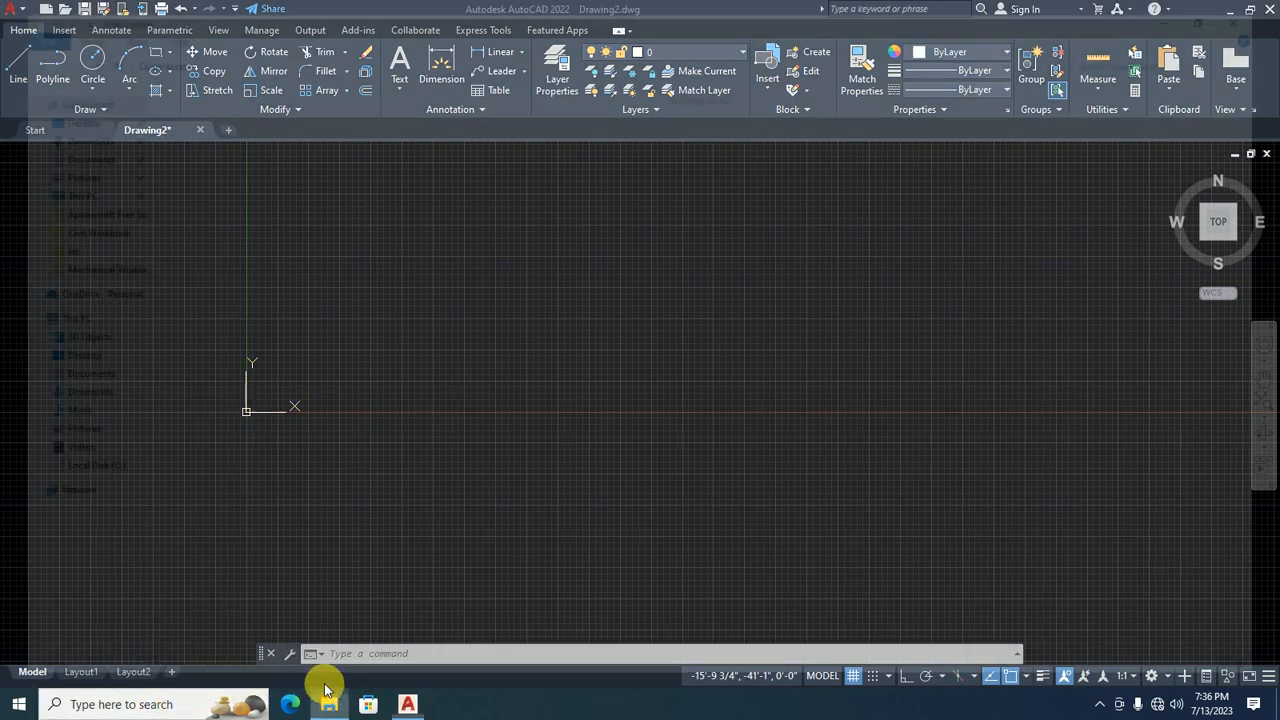
left_click(40, 316)
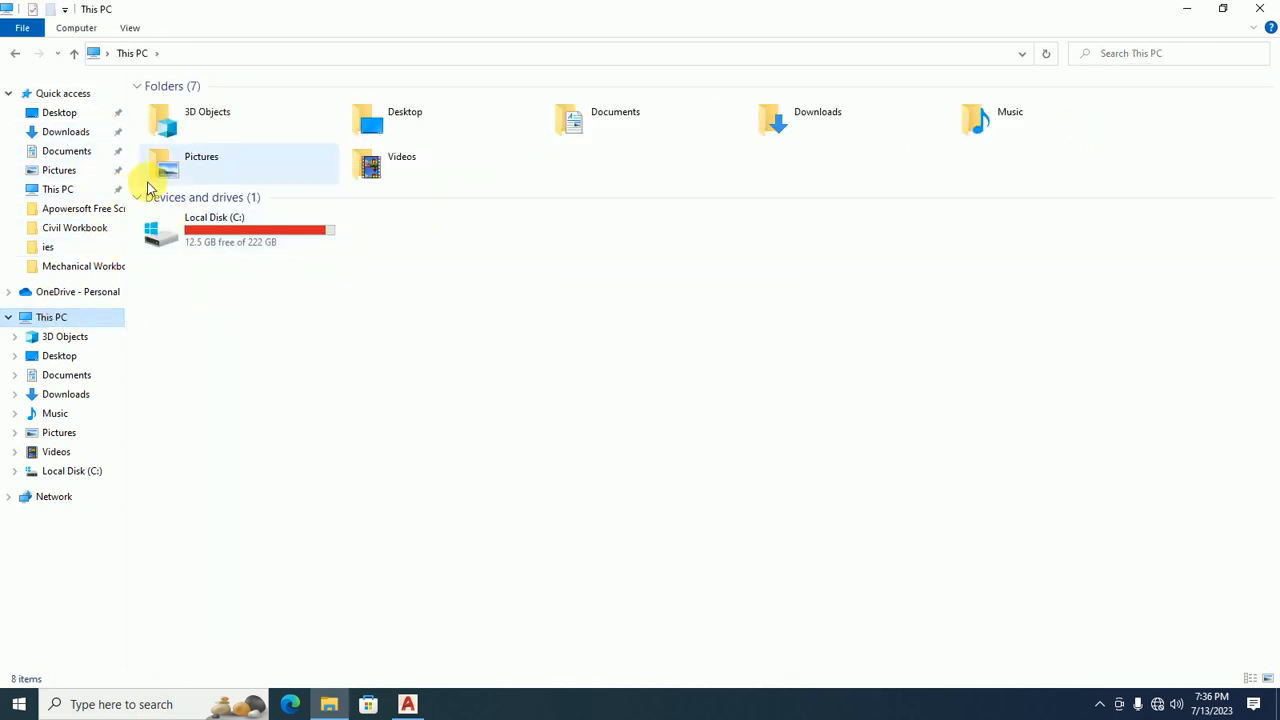
left_click(64, 133)
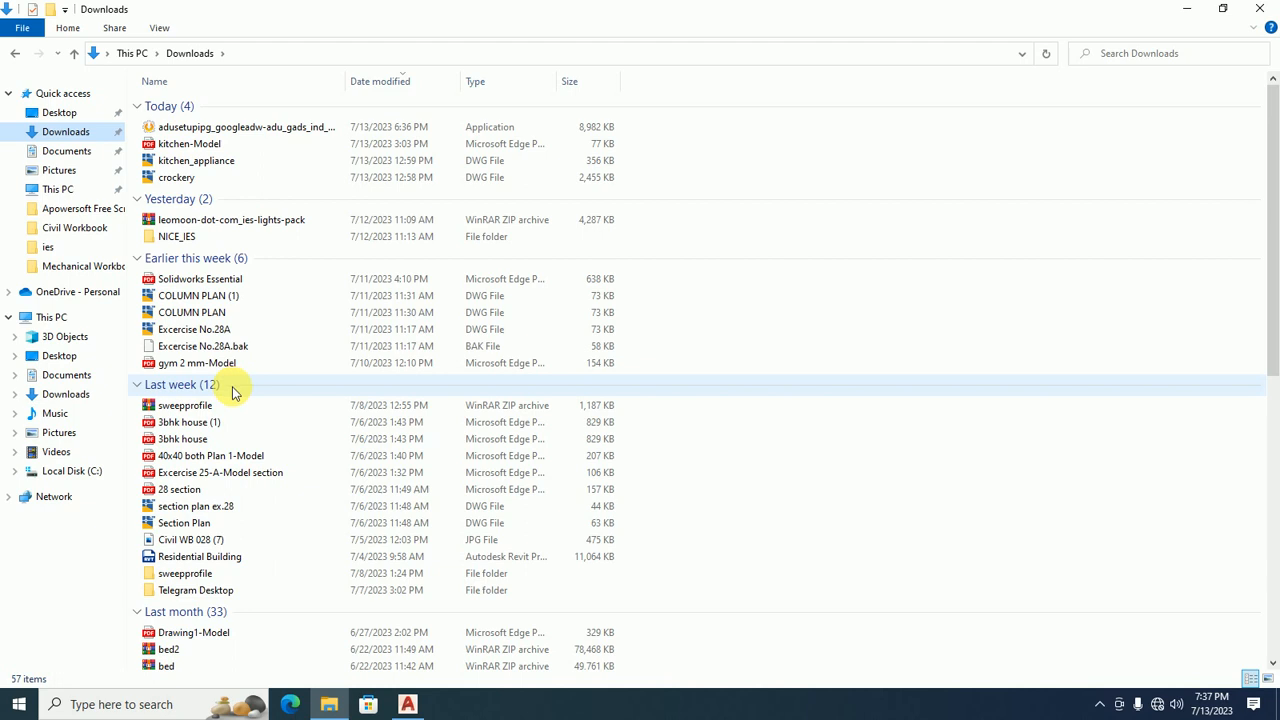
scroll(215, 418, "down", 9)
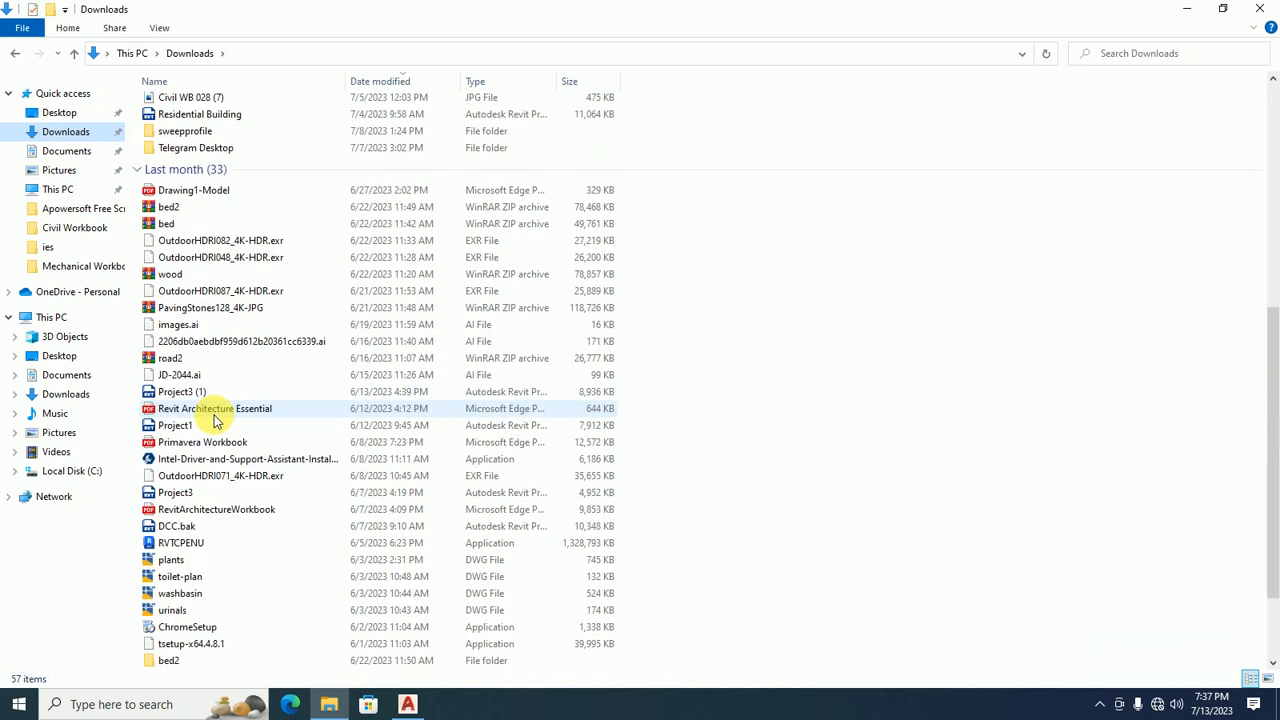
left_click(60, 319)
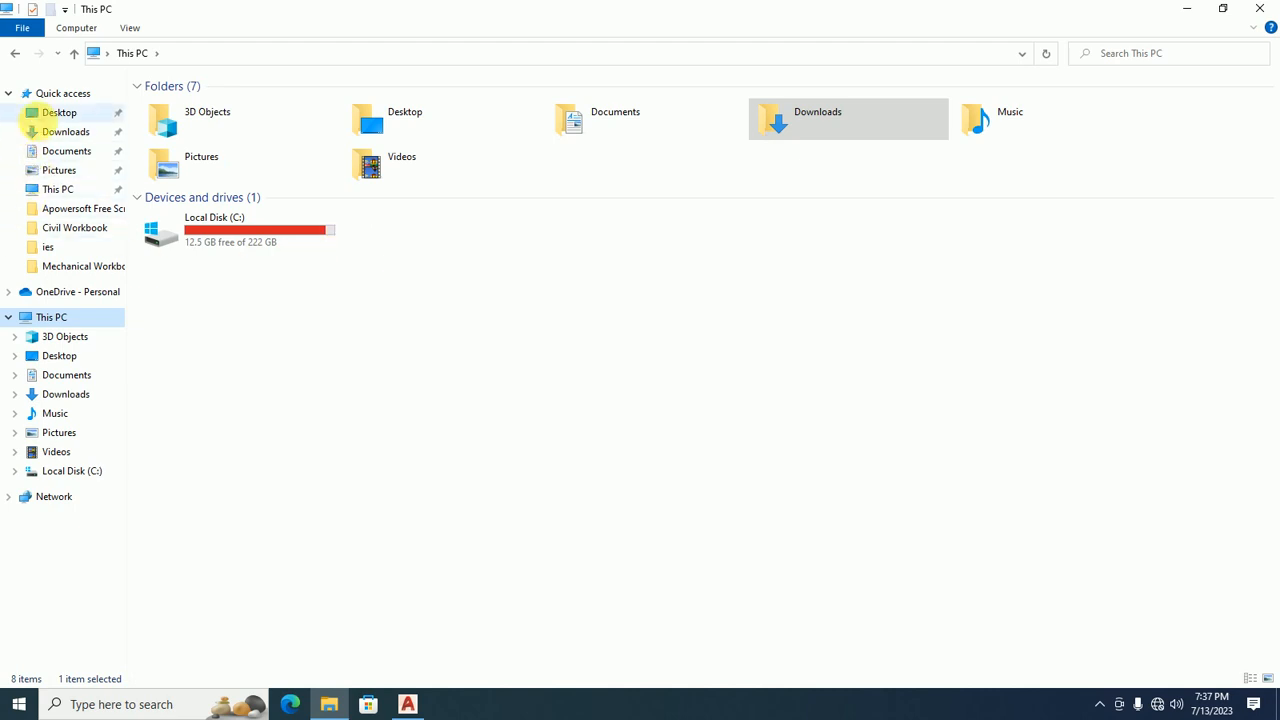
left_click(52, 130)
left_click(58, 113)
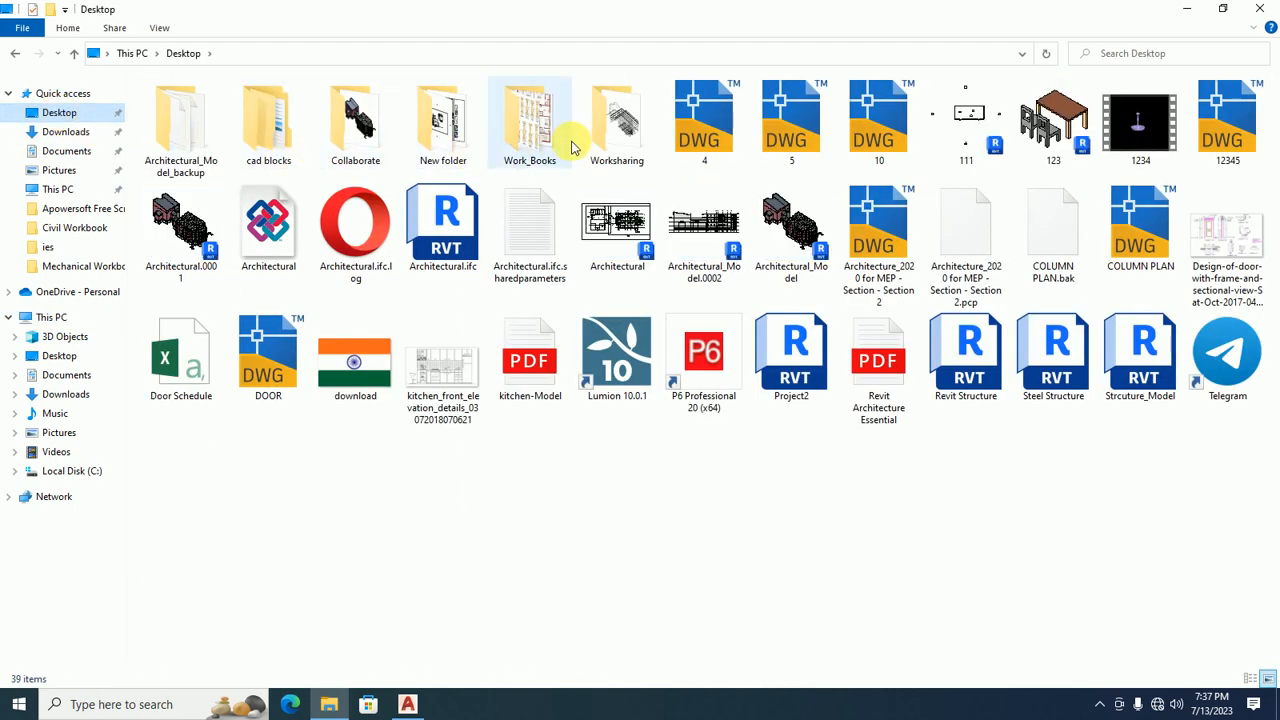
Open the image Civil WB 017 from the Civil Workbook folder inside Work_Books.
double_click(542, 137)
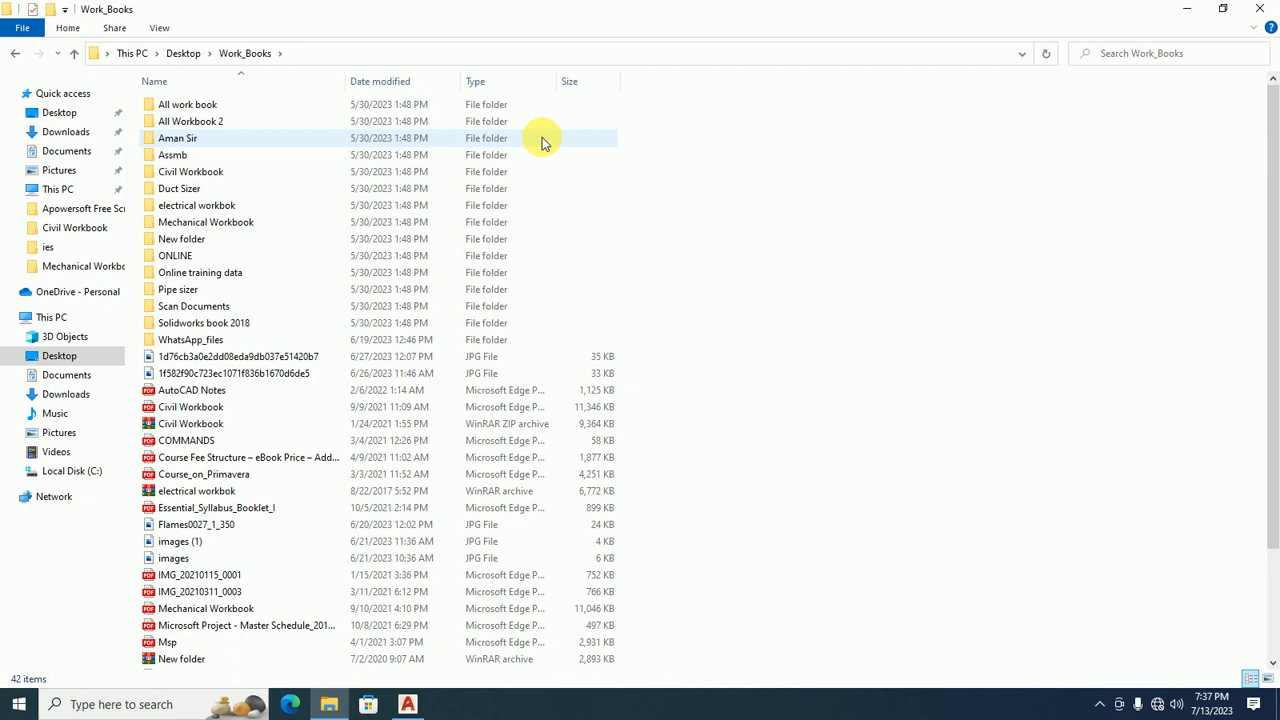
double_click(190, 174)
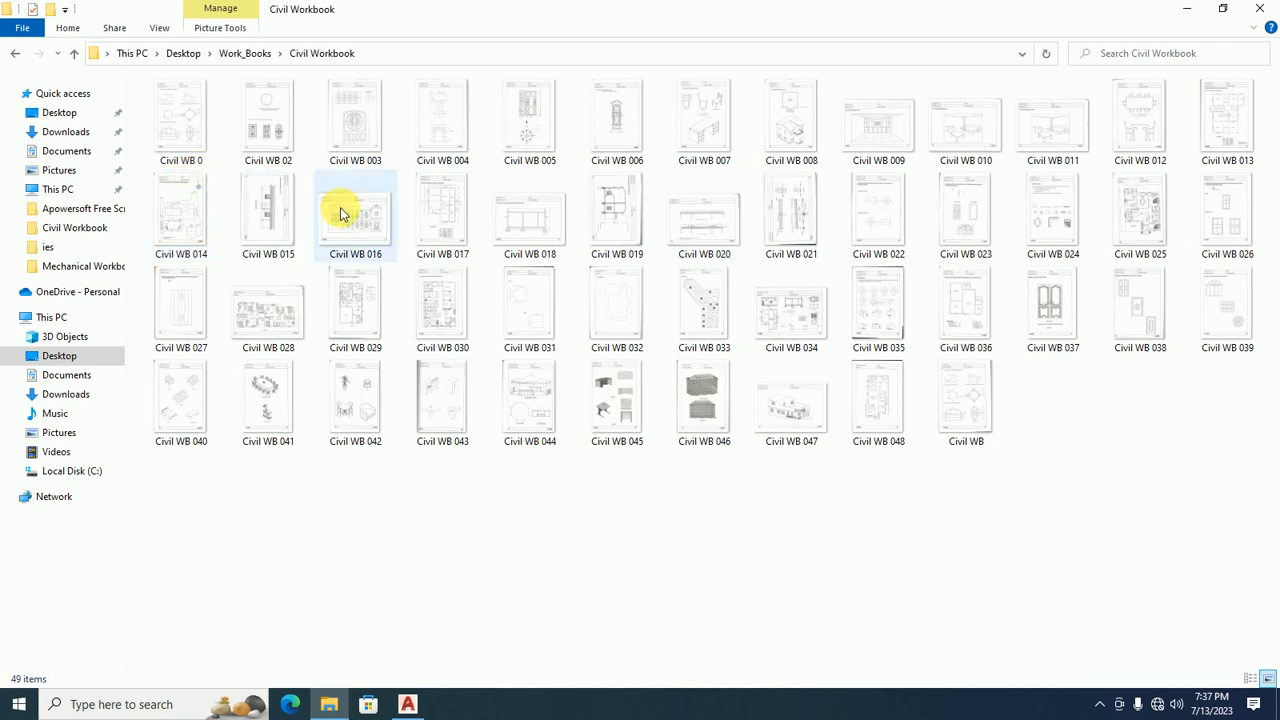
double_click(427, 207)
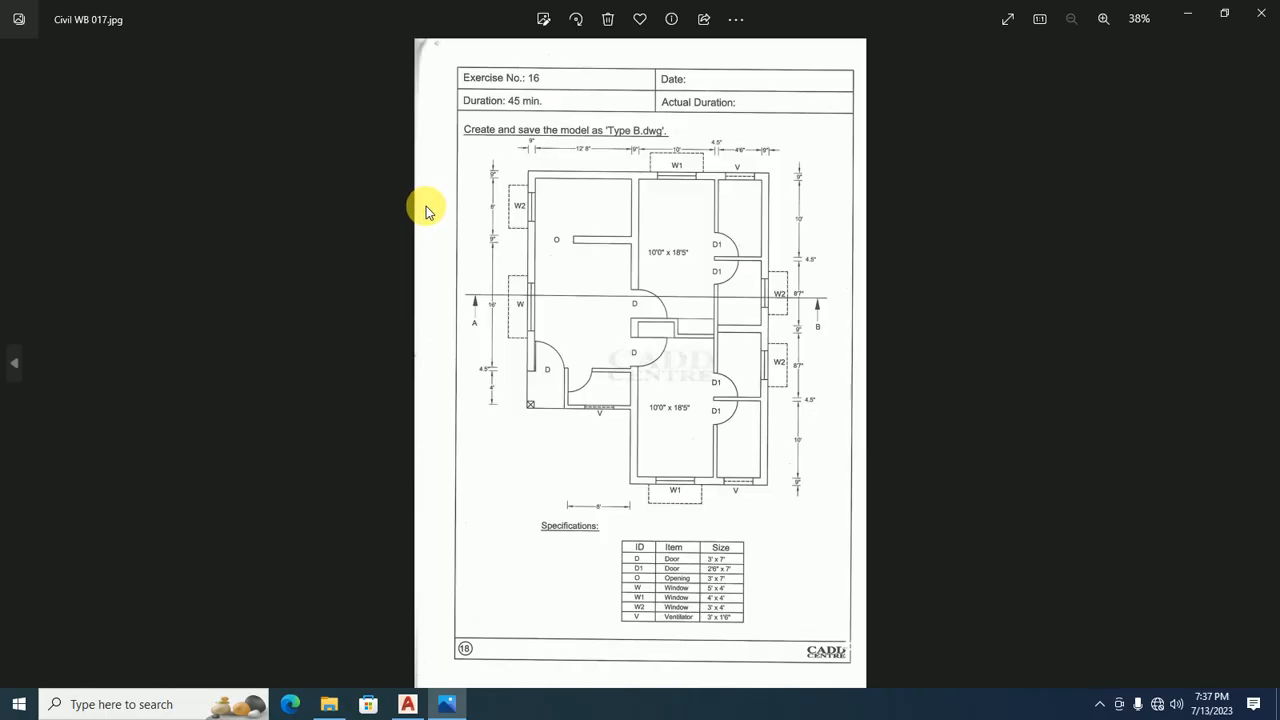
Page forward through the workbook images to the Exercise 28-A floor plan, Civil WB 028.
key("Right")
key("Right")
key("Right")
key("Right")
key("Right")
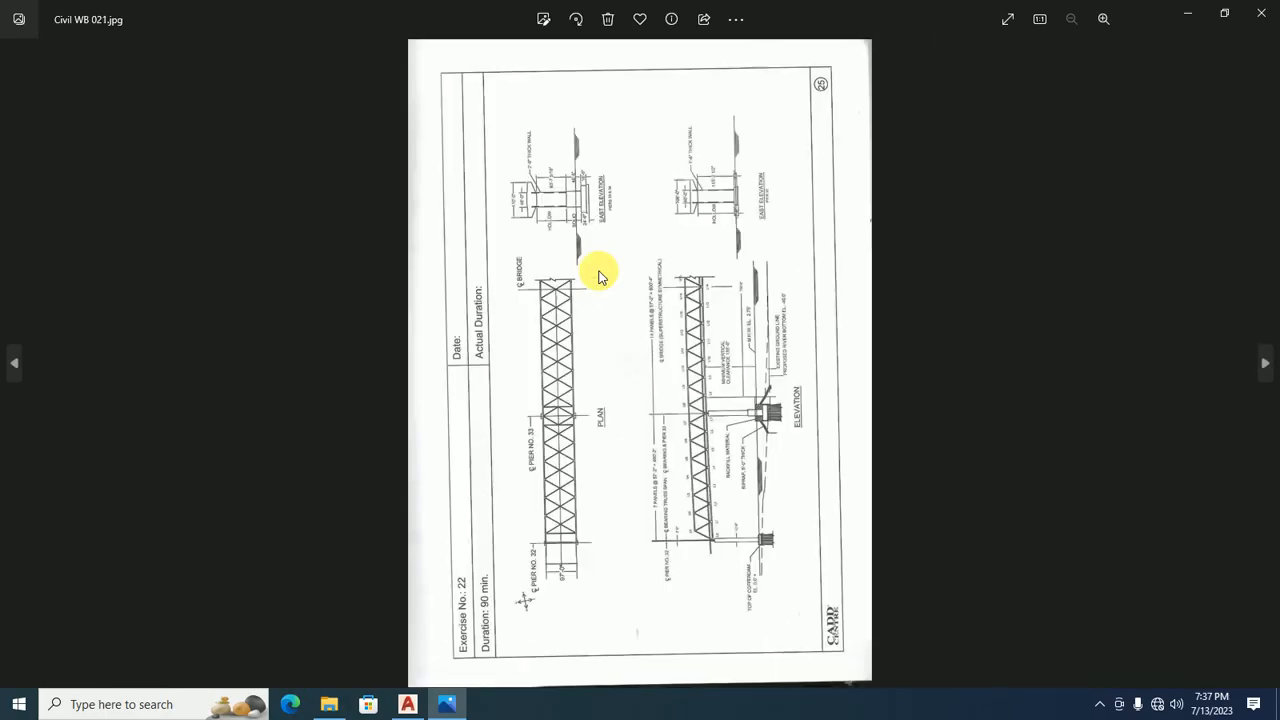
key("Right")
key("Right")
key("Right")
key("Right")
key("Right")
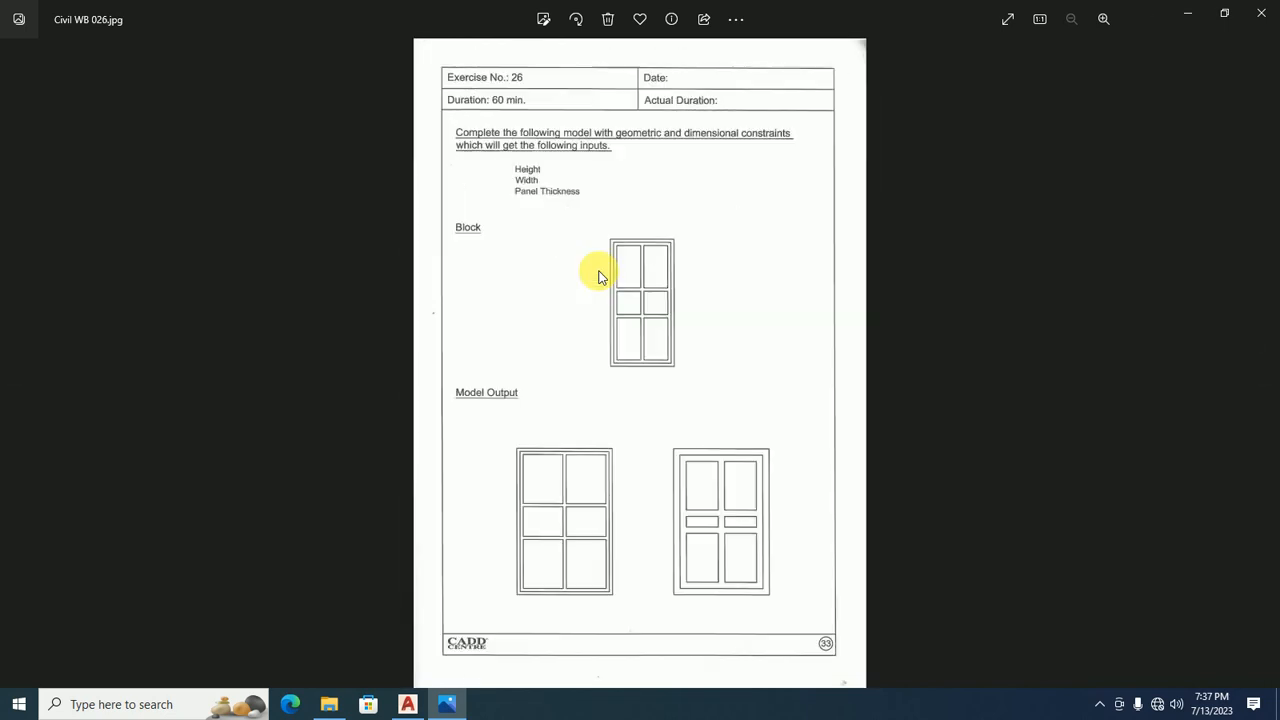
key("Right")
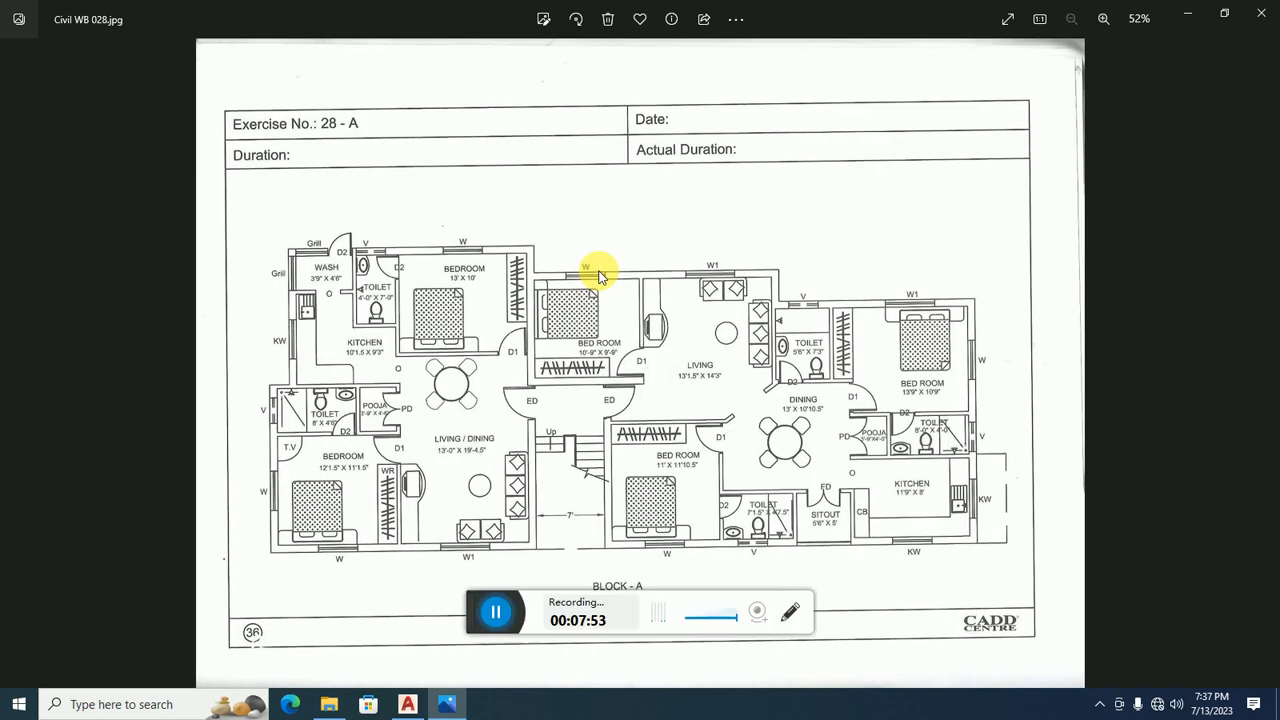
left_click(500, 606)
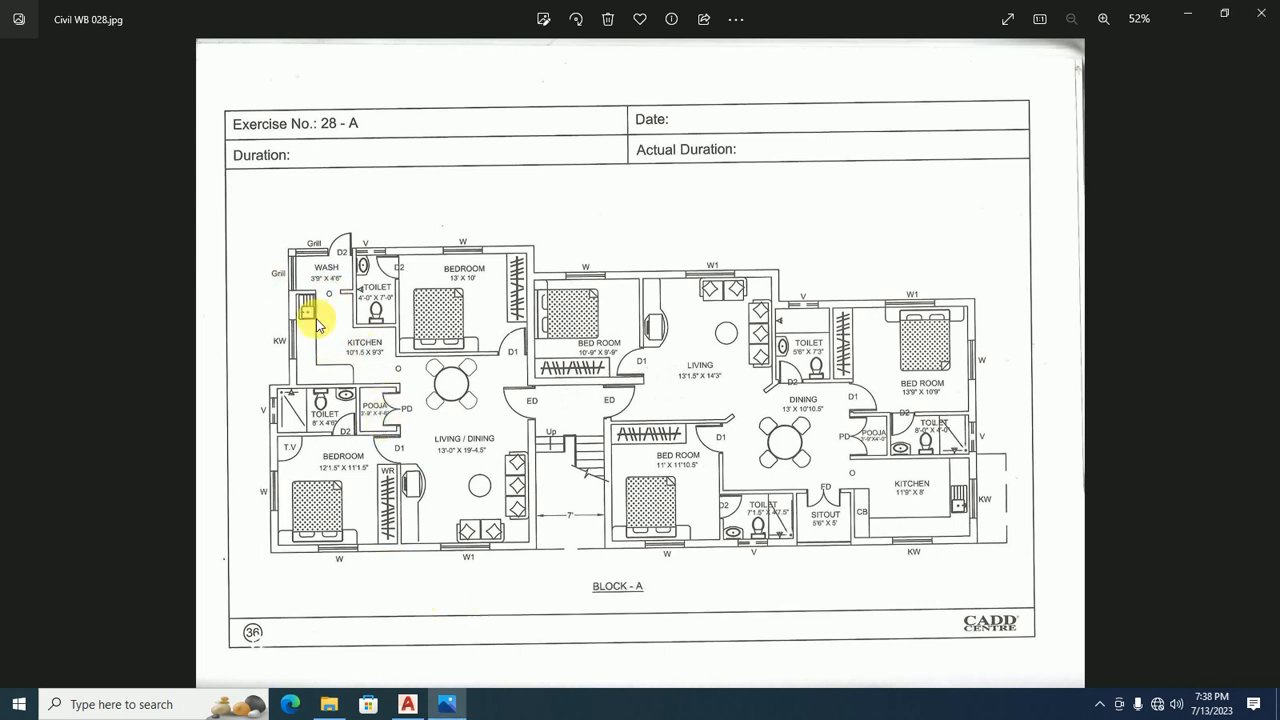
Examine the wash, kitchen, toilet and bedroom sizes and the wall layout in the Exercise 28-A plan, and close the image.
scroll(335, 250, "up", 8)
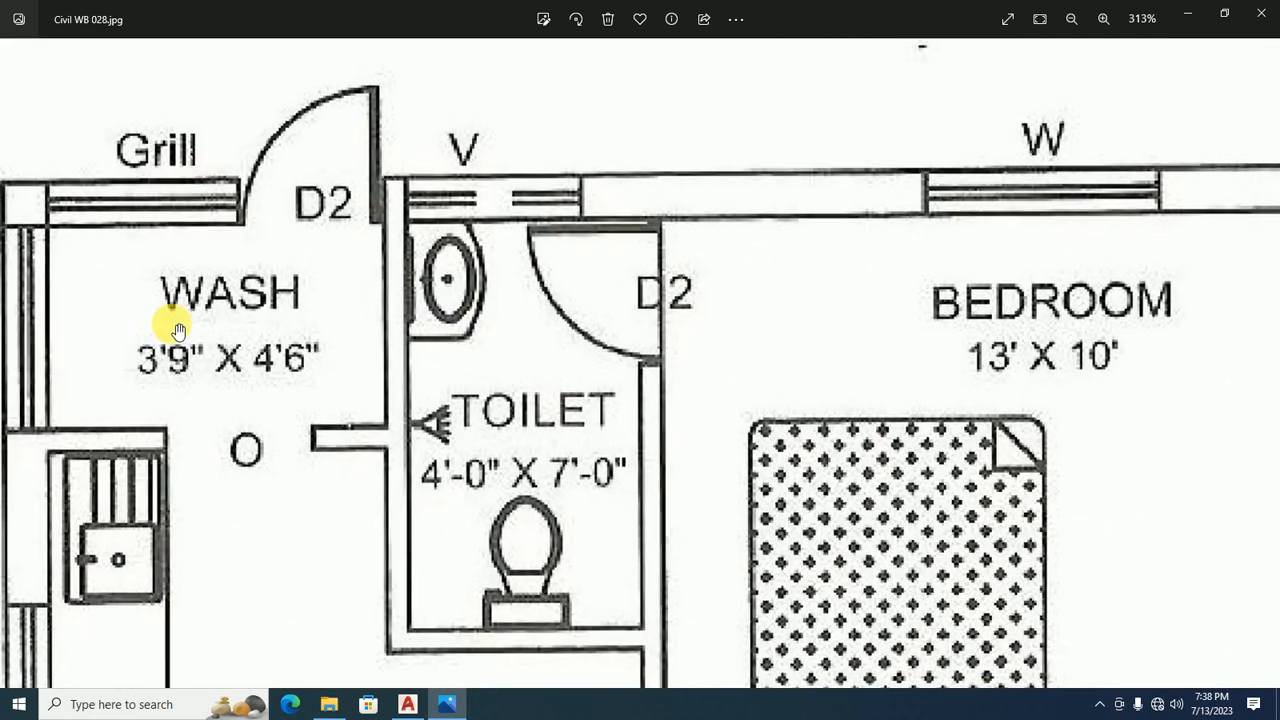
left_click_drag(172, 340, 292, 366)
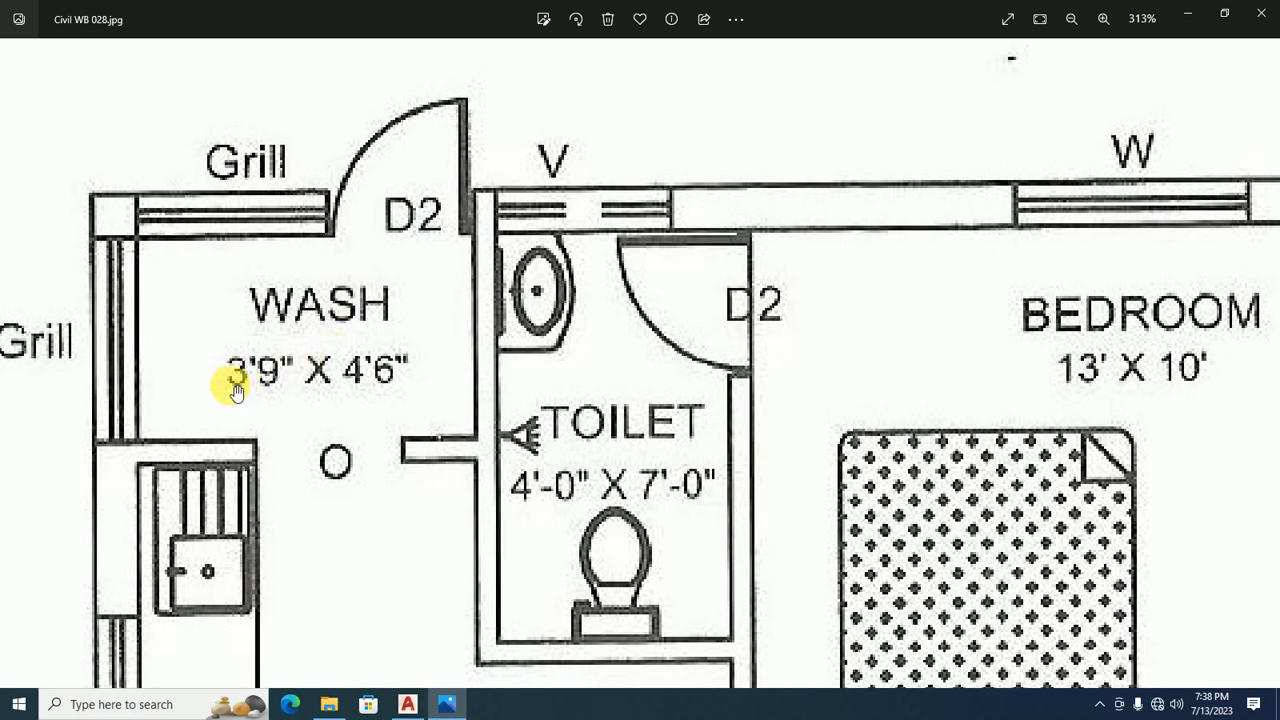
left_click_drag(235, 390, 266, 372)
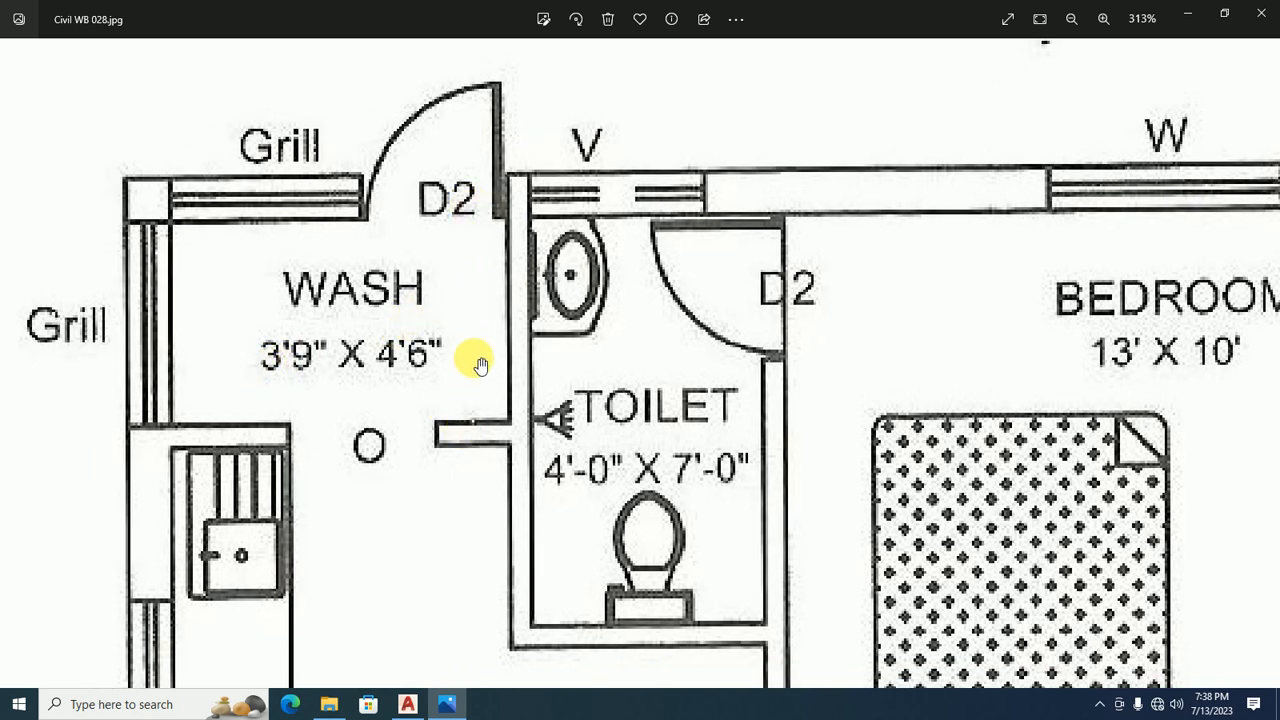
scroll(480, 365, "down", 2)
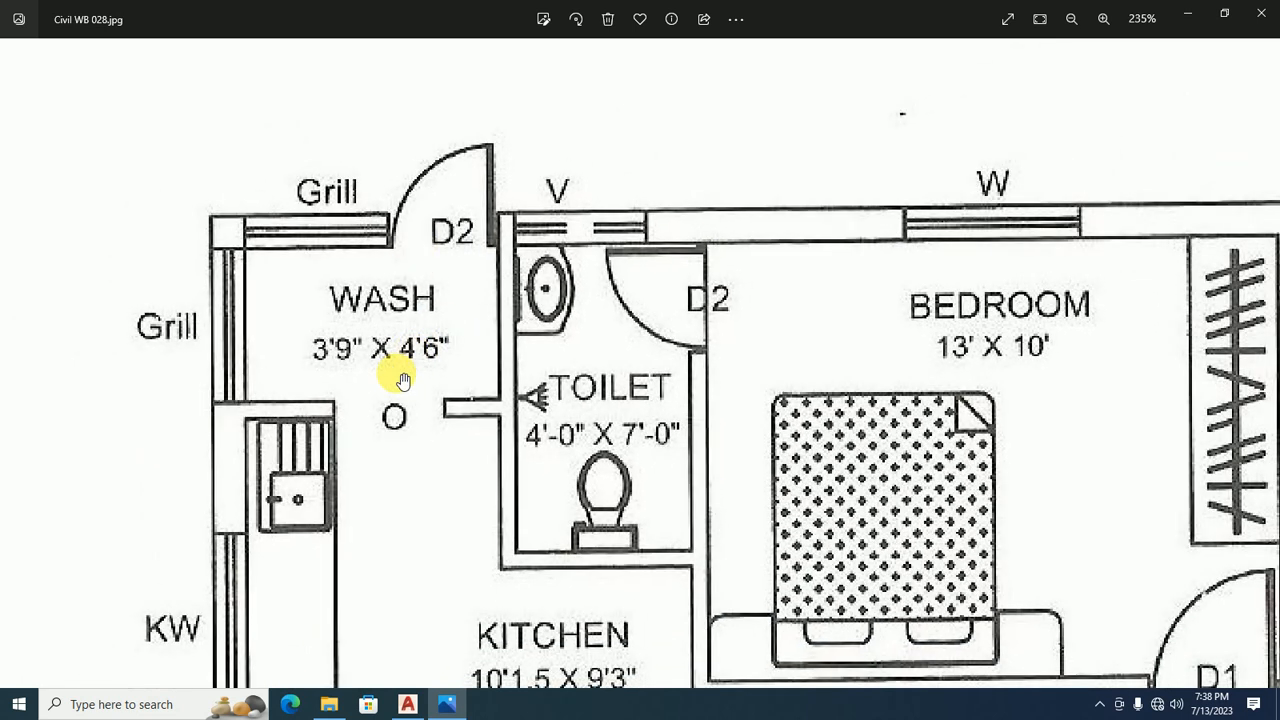
scroll(420, 434, "down", 3)
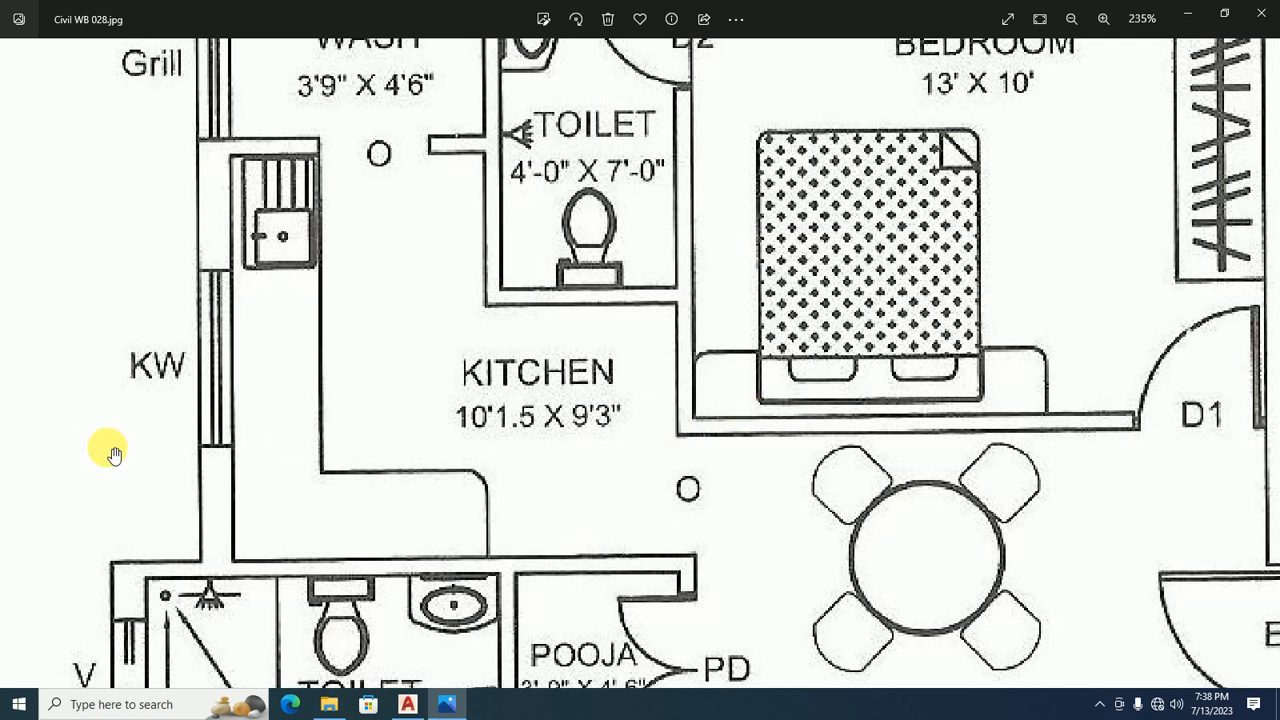
scroll(563, 493, "up", 1)
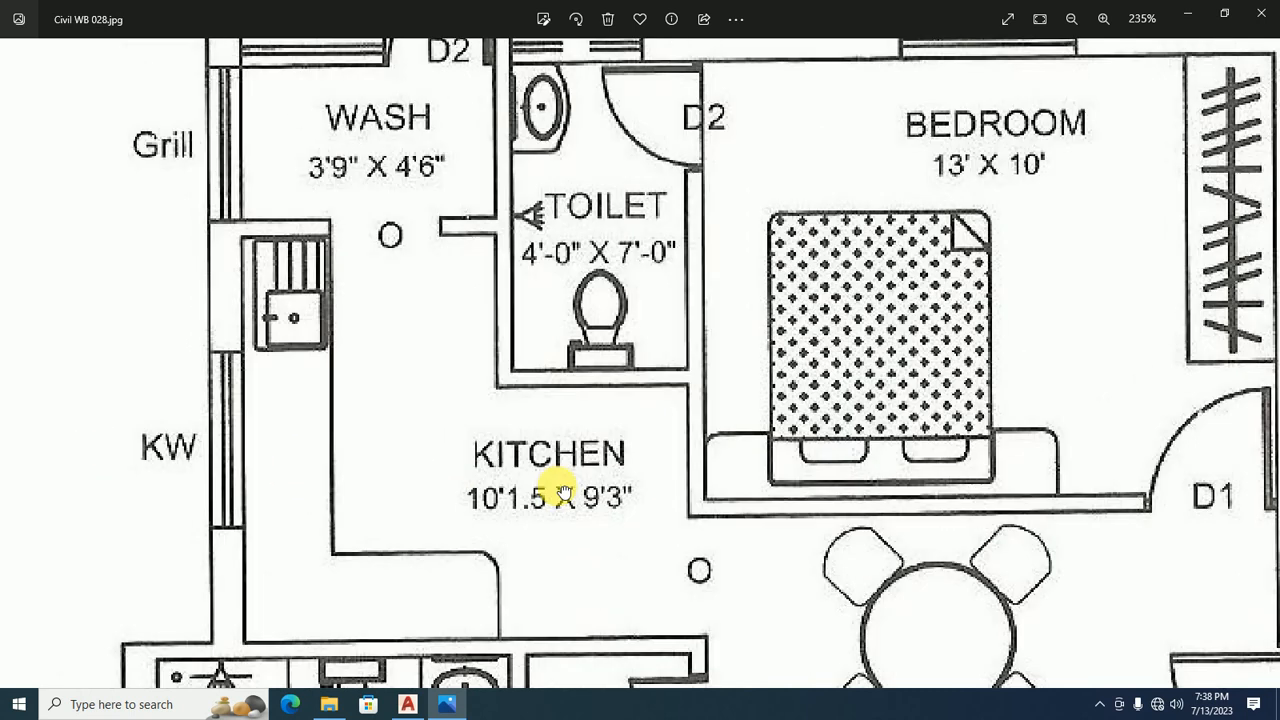
scroll(563, 493, "up", 1)
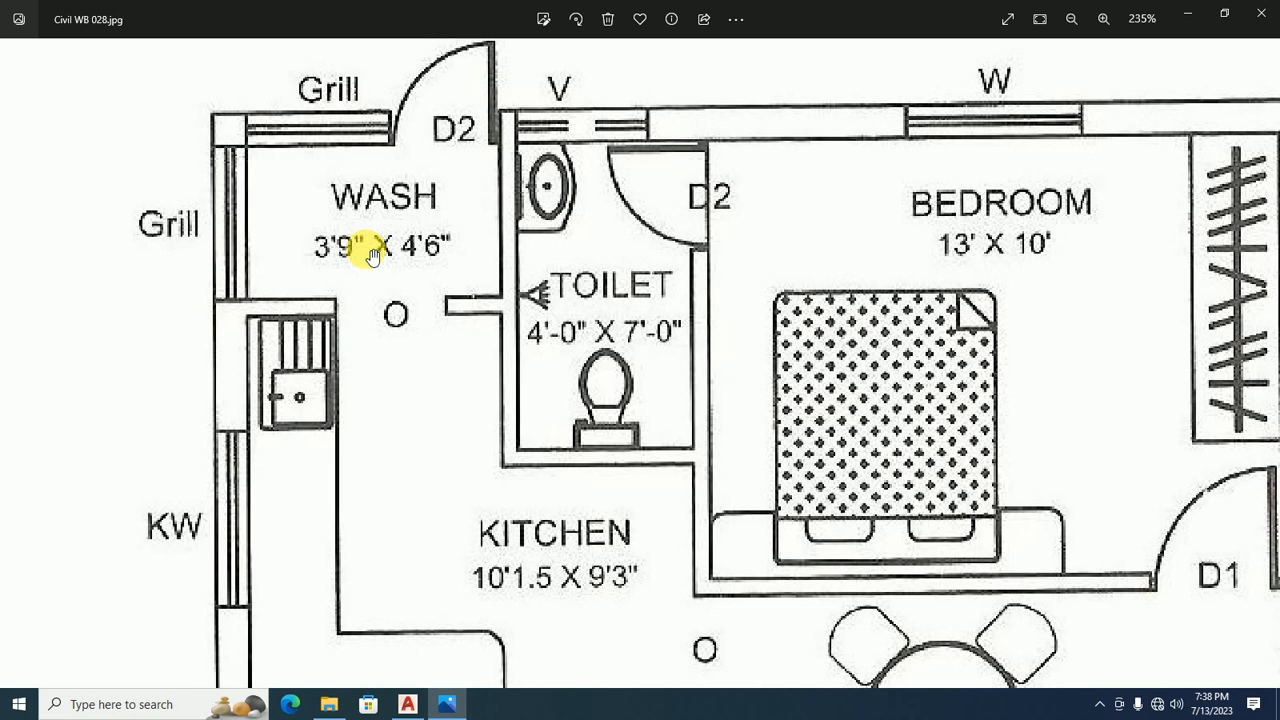
scroll(372, 258, "down", 2)
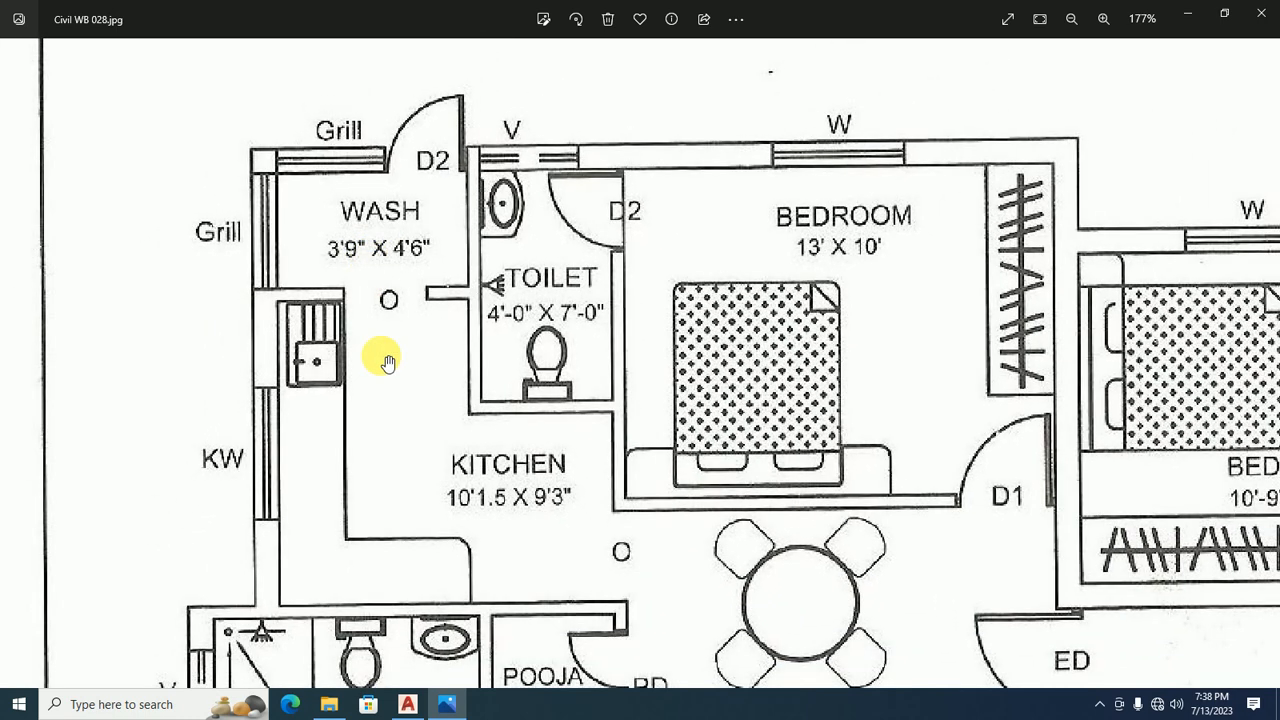
scroll(443, 493, "up", 2)
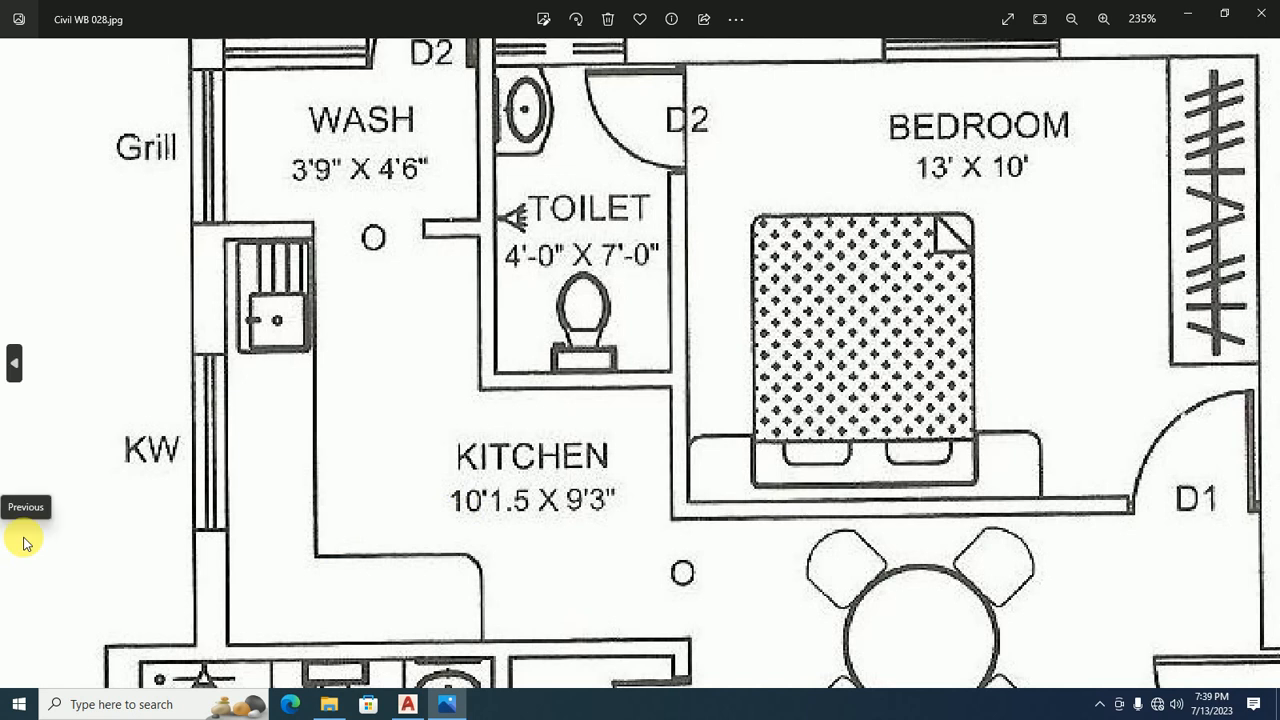
left_click_drag(176, 477, 197, 528)
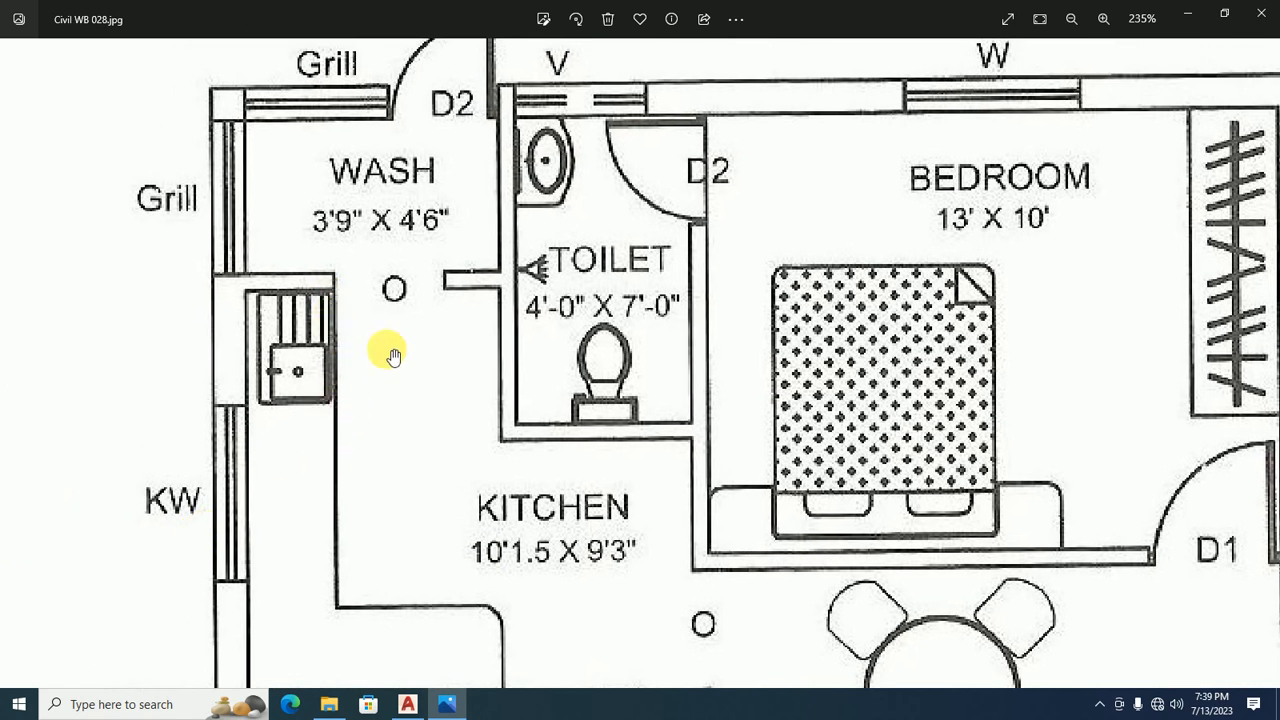
scroll(392, 357, "down", 2)
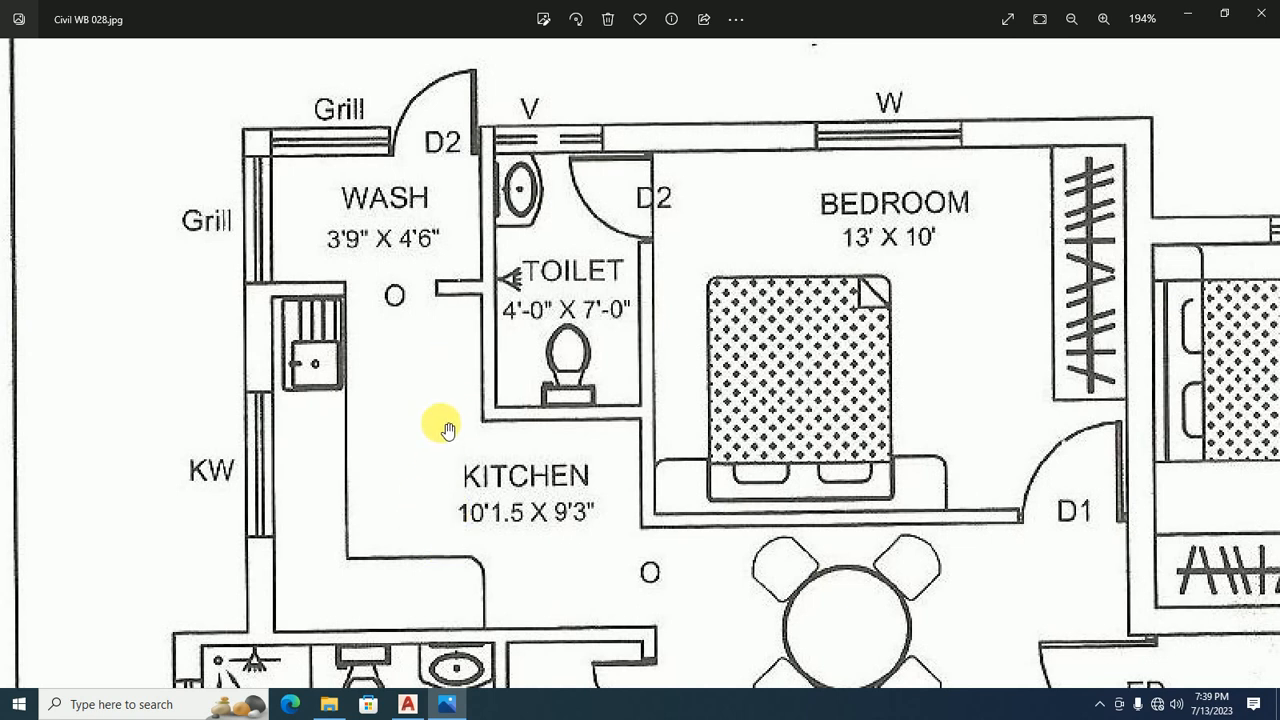
left_click_drag(454, 336, 463, 424)
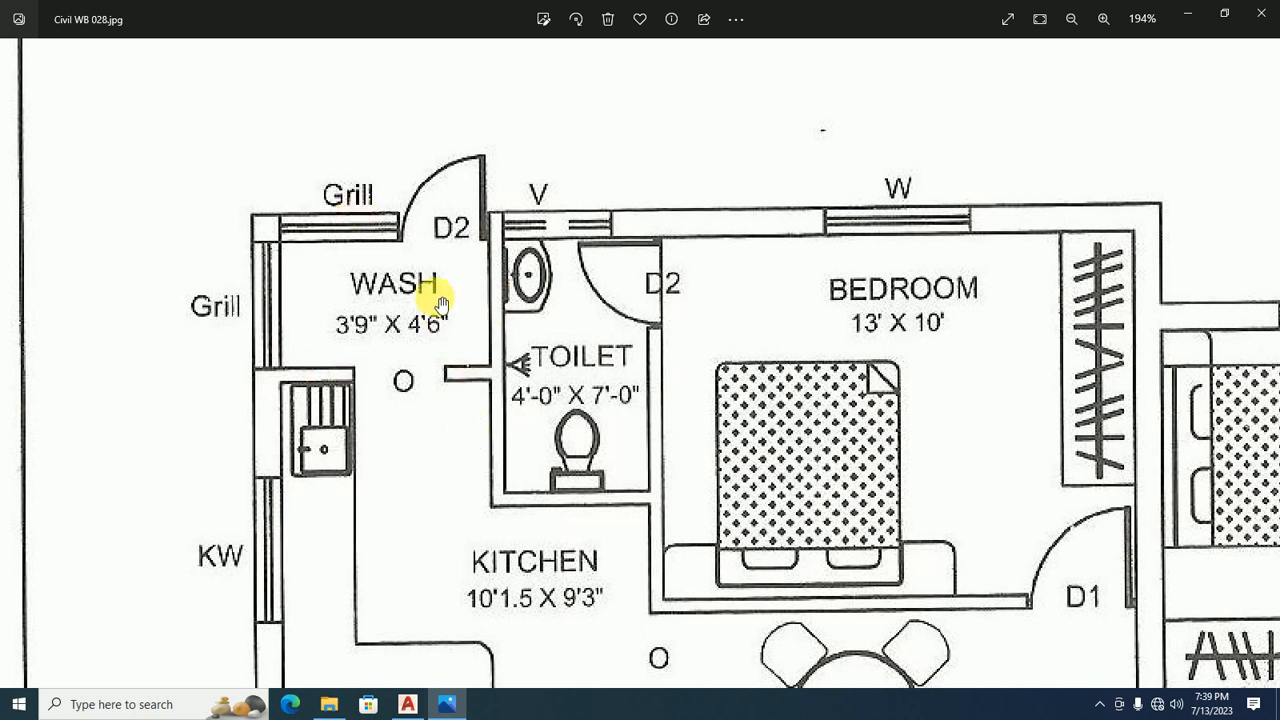
scroll(438, 300, "down", 5)
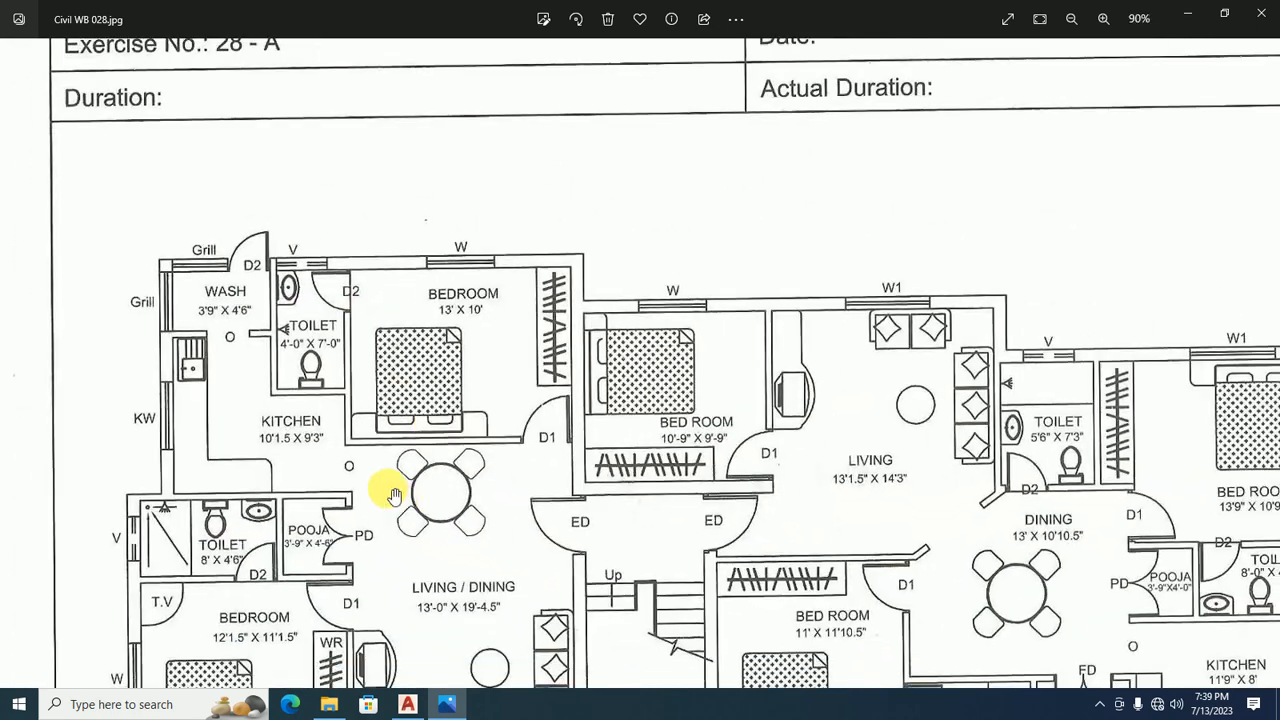
left_click(1253, 8)
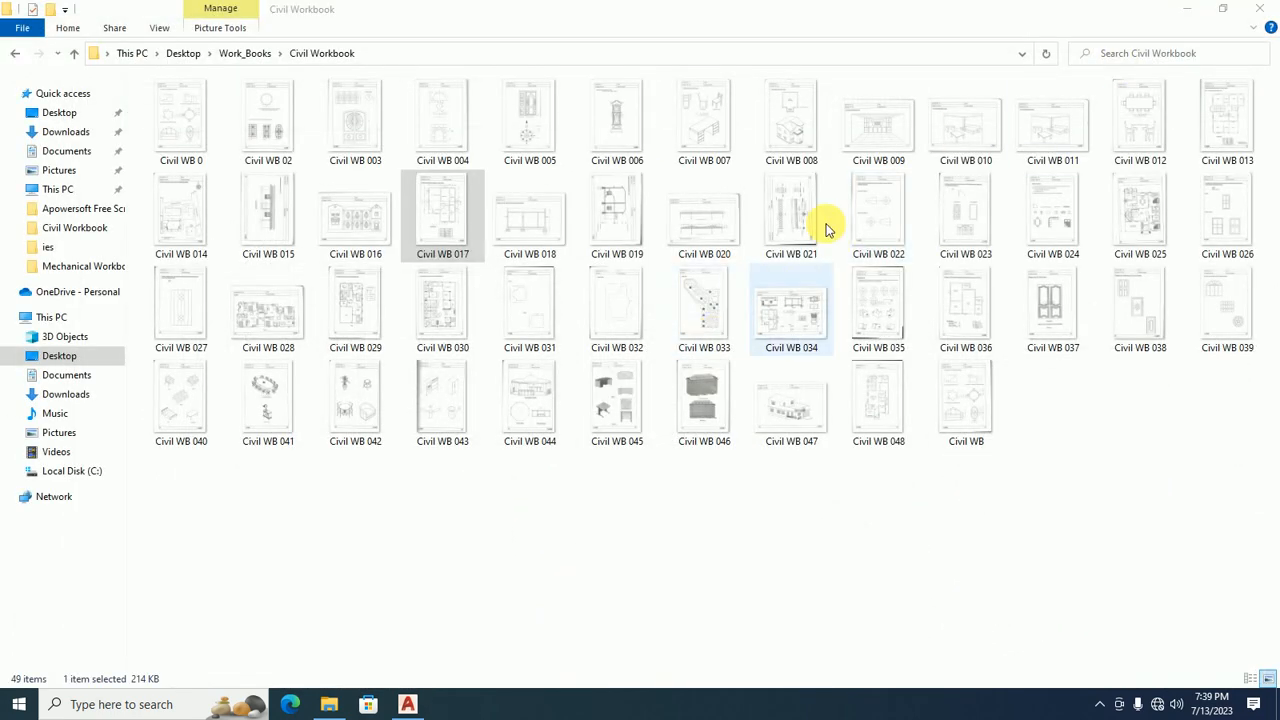
key("alt+Tab")
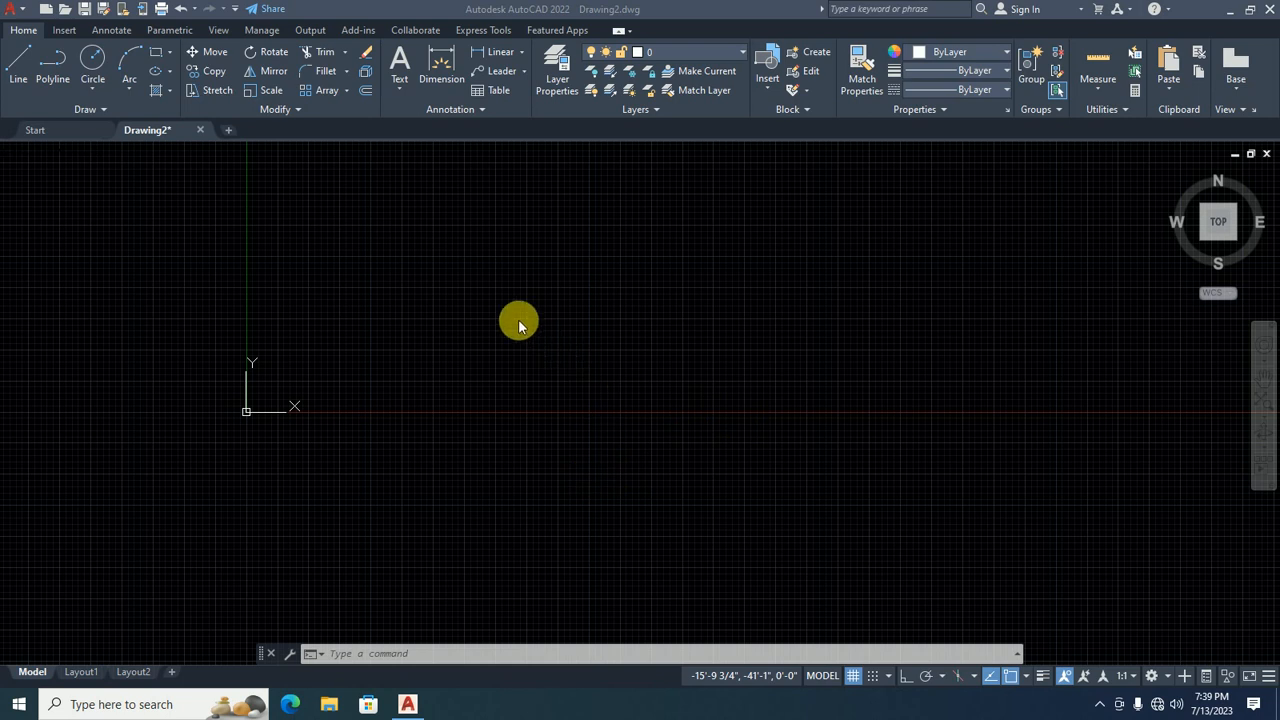
left_click(329, 704)
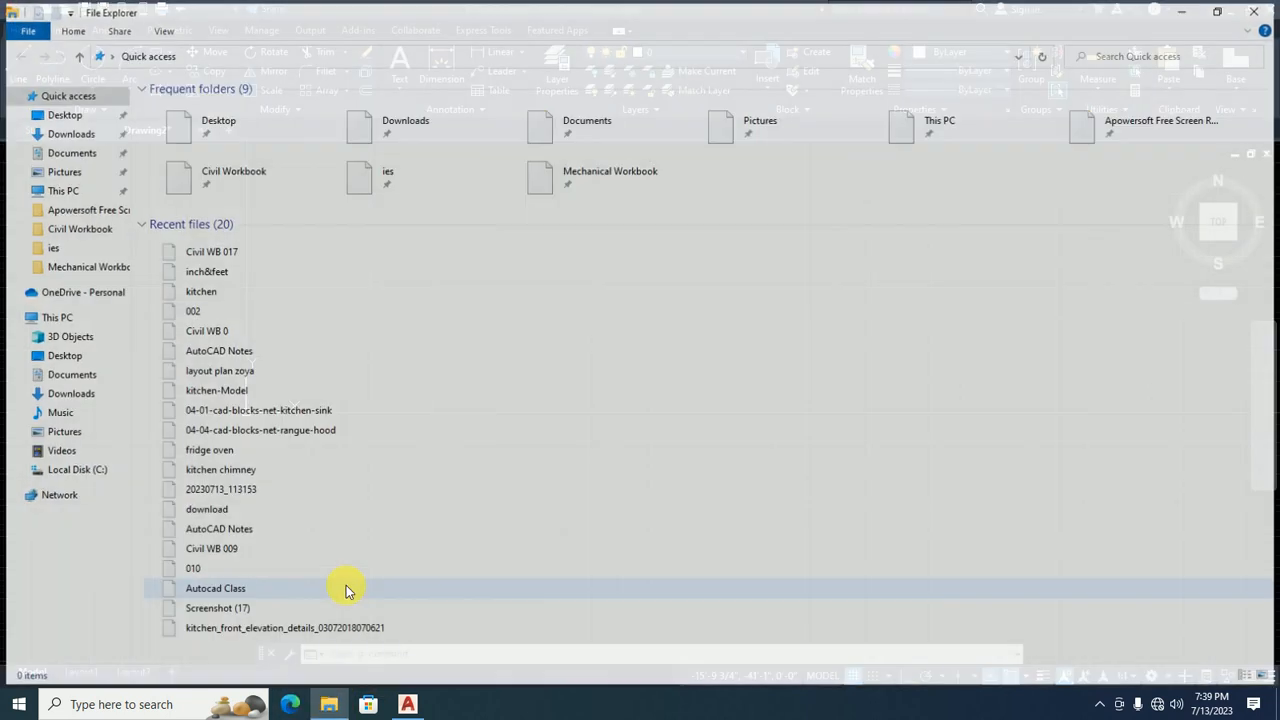
double_click(240, 256)
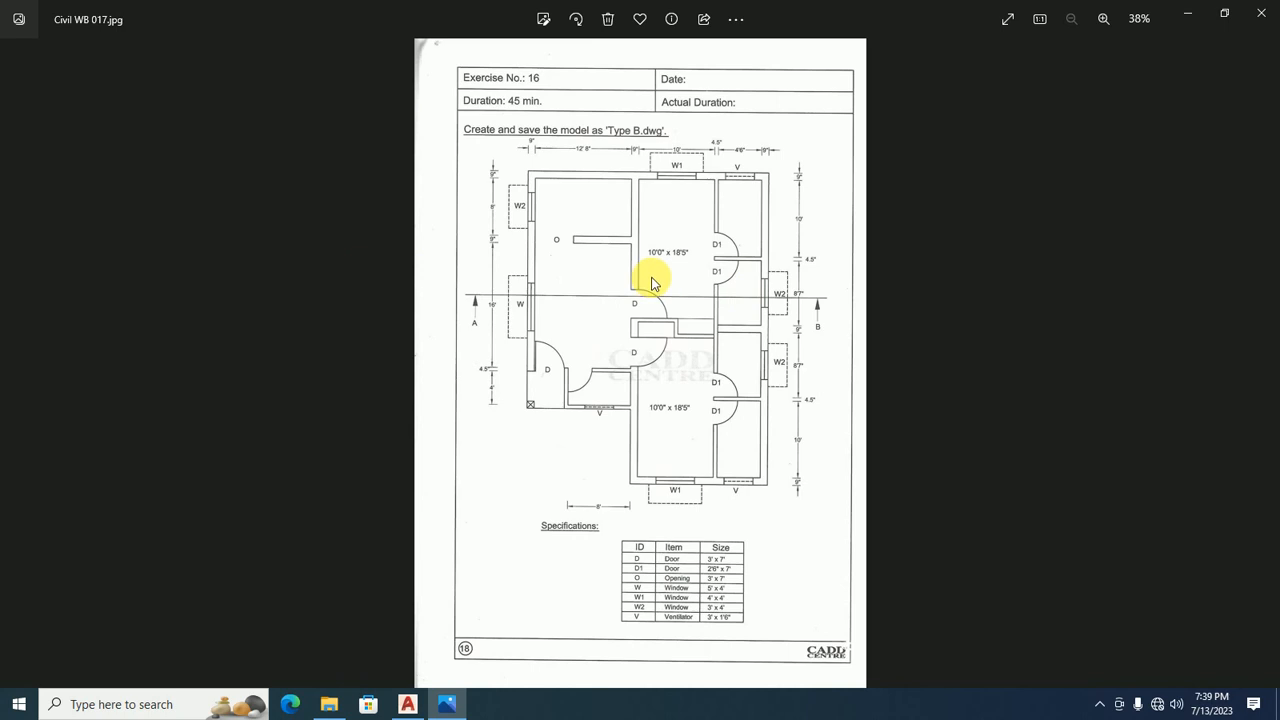
left_click(1260, 13)
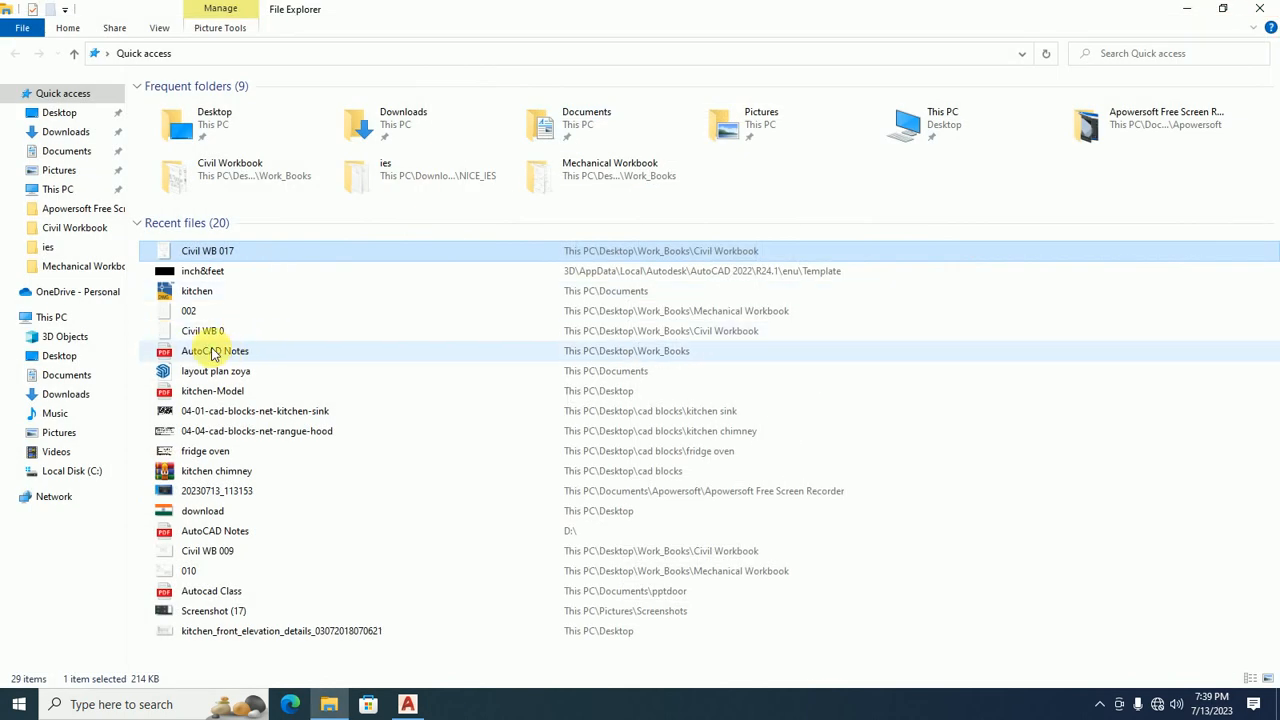
Open Civil WB 028 from the Civil Workbook folder and examine the bedroom with the T.V corner and its adjoining toilet.
left_click(42, 229)
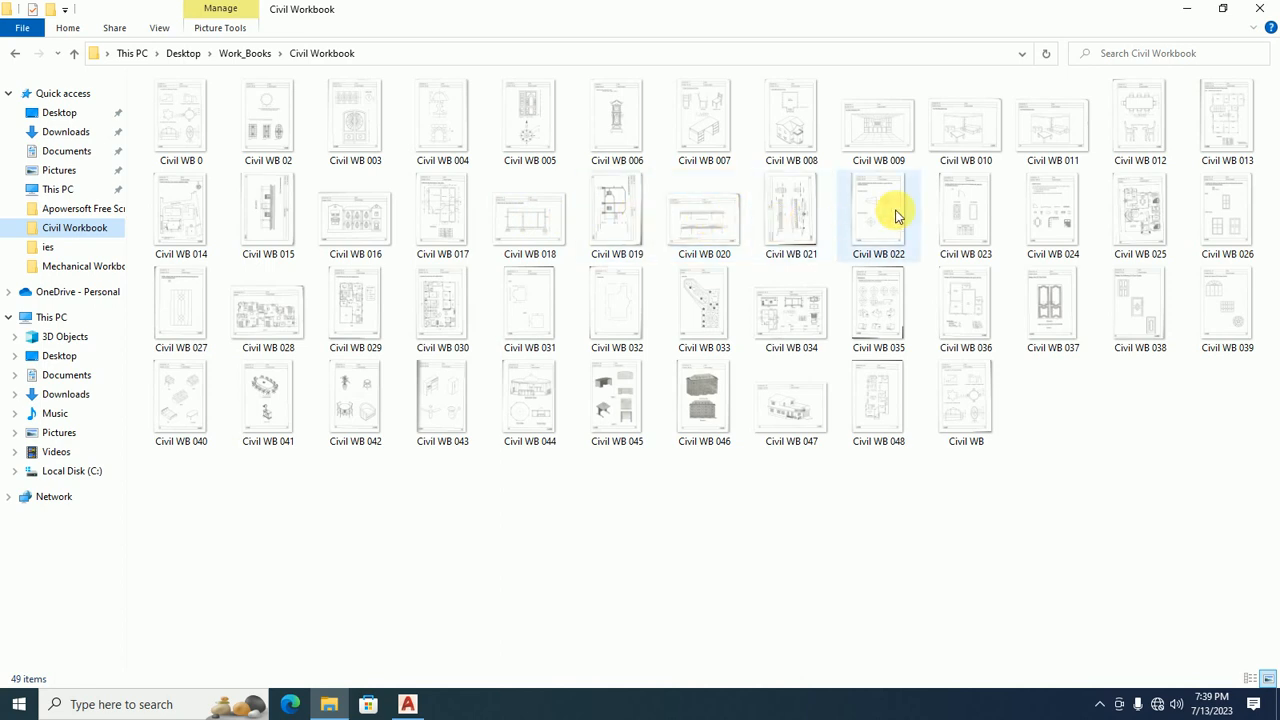
double_click(262, 282)
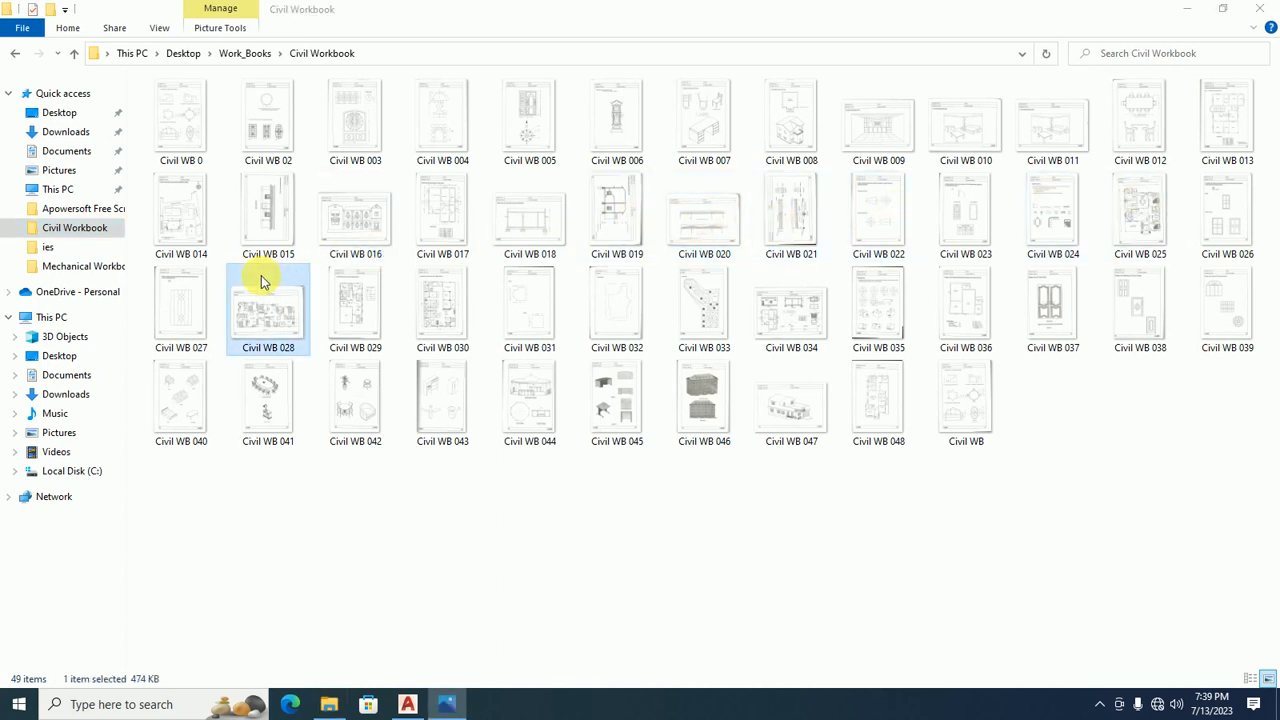
scroll(352, 420, "up", 5)
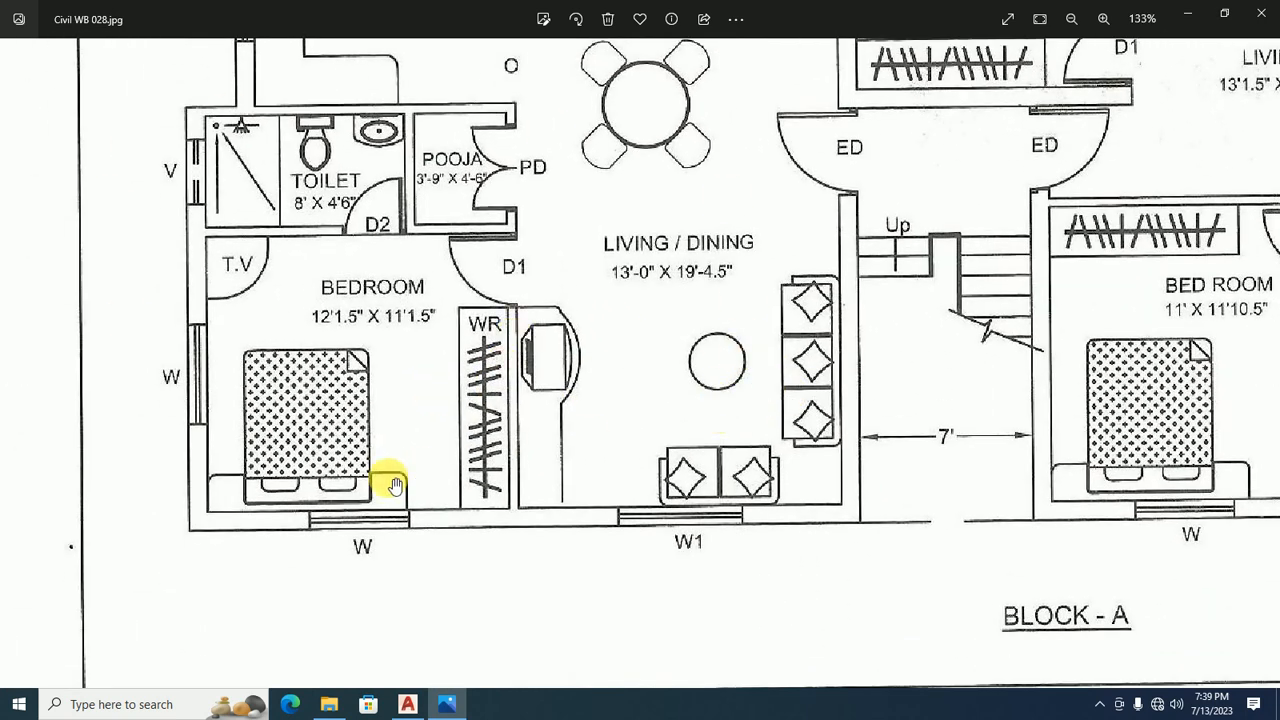
left_click_drag(437, 434, 449, 480)
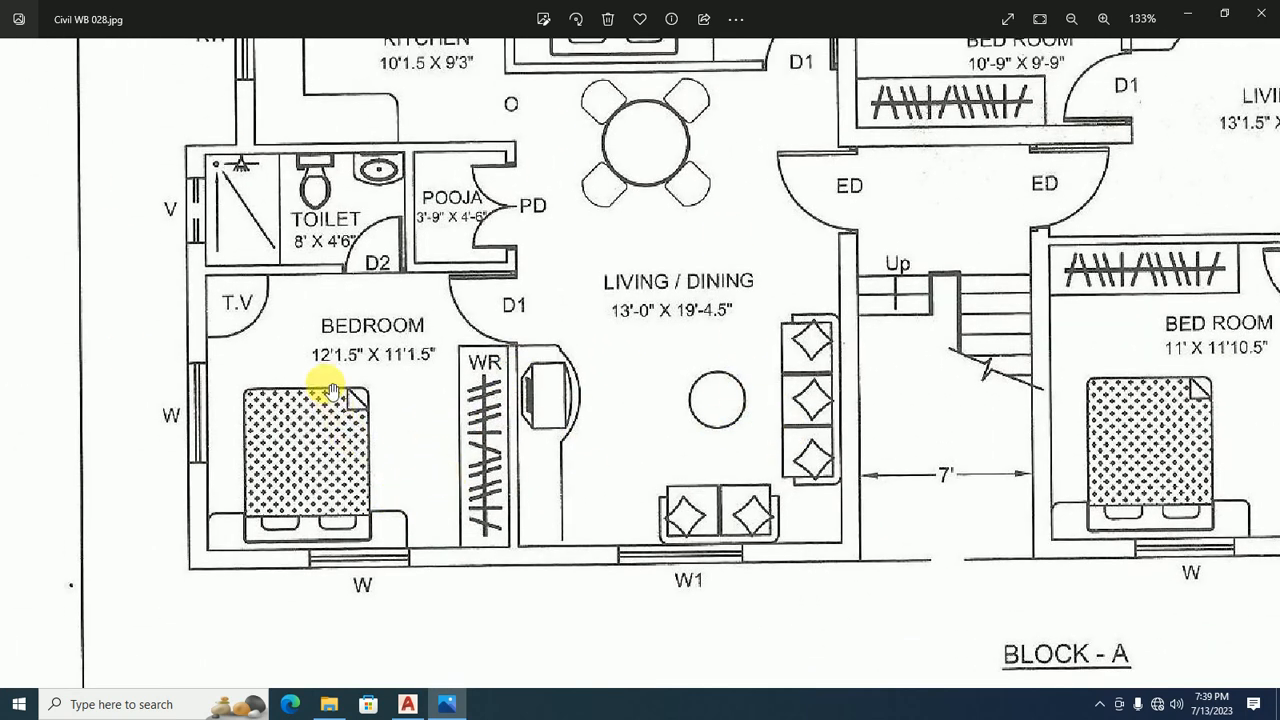
Examine the bedroom's size in the plan image and switch to the AutoCAD drawing.
scroll(341, 378, "up", 2)
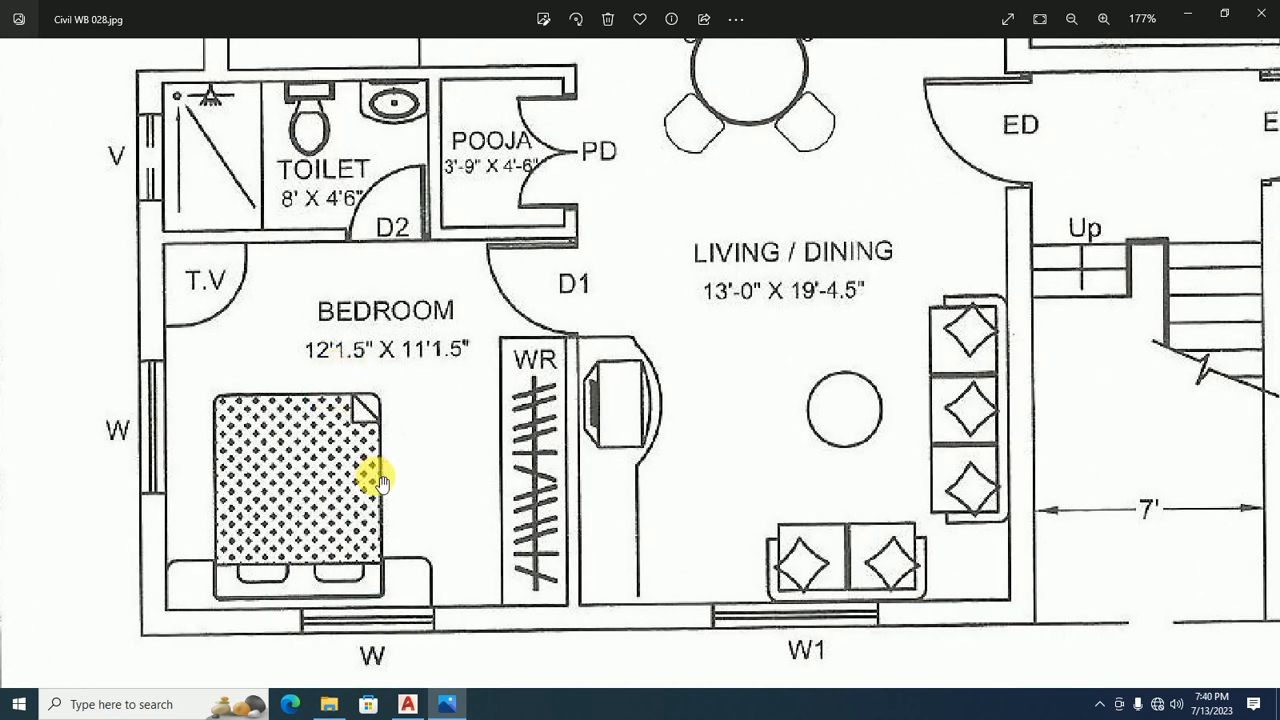
key("alt+Tab")
key("alt+Tab")
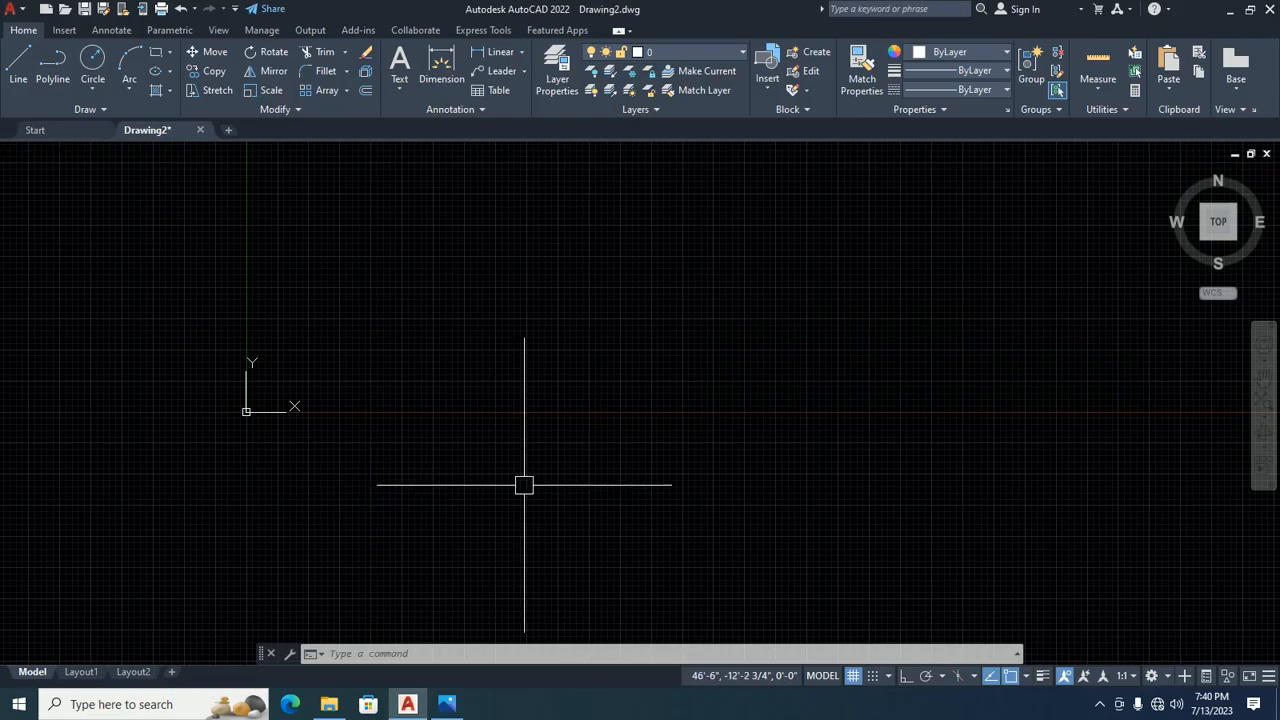
type("xl")
key("Return")
key("Return")
left_click(437, 446)
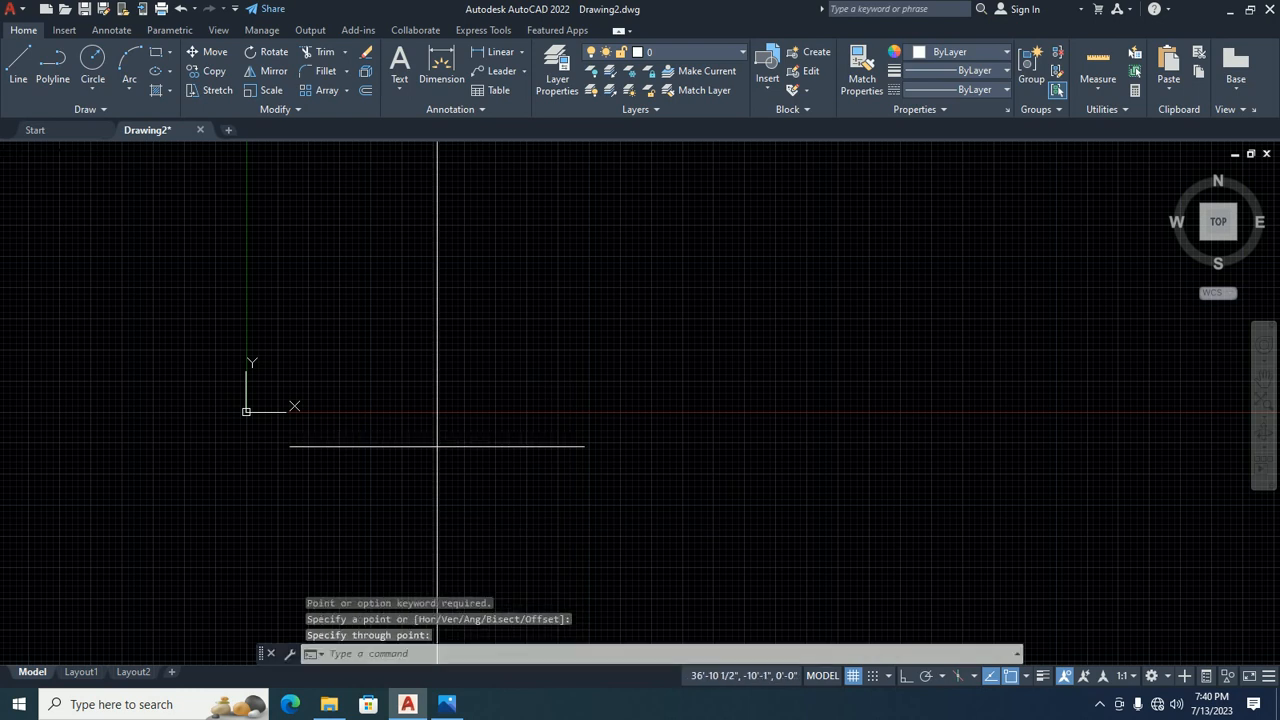
key("Escape")
key("Escape")
key("Escape")
Draw one horizontal and one vertical construction line crossing each other in the empty drawing.
type("xl")
key("Return")
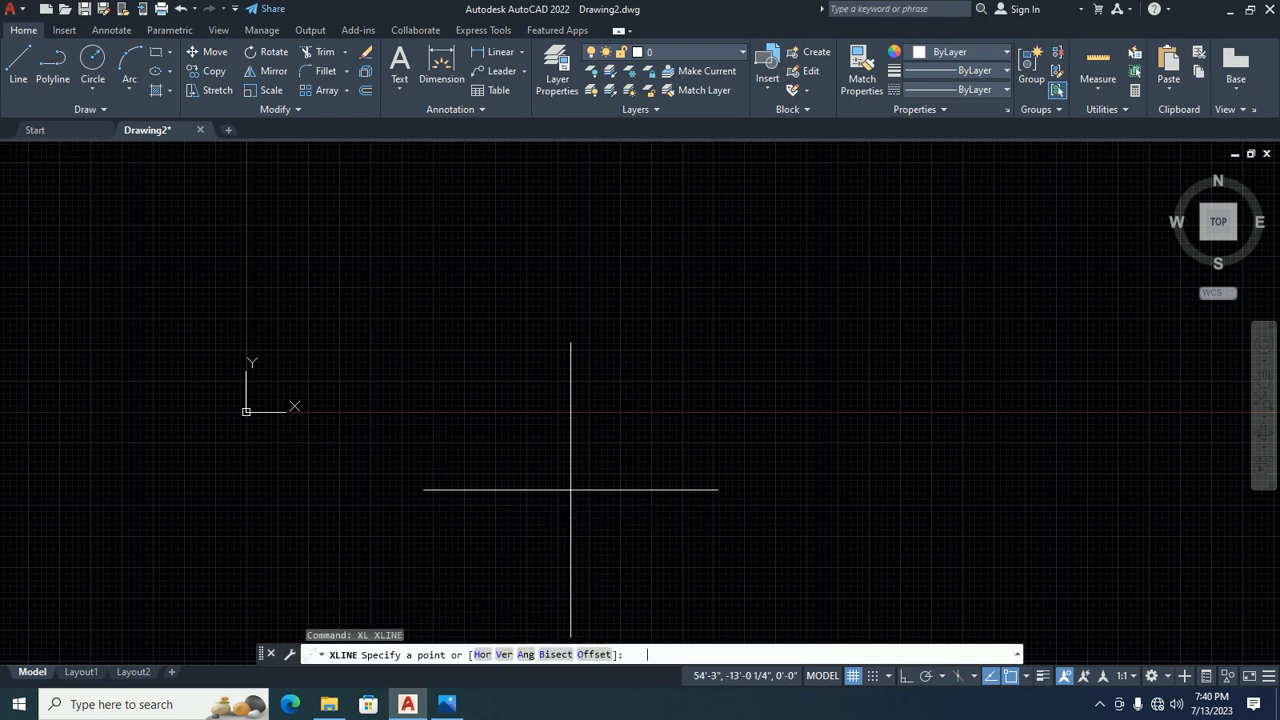
type("h")
key("Return")
left_click(499, 441)
key("Return")
key("Return")
type("v")
key("Return")
left_click(508, 526)
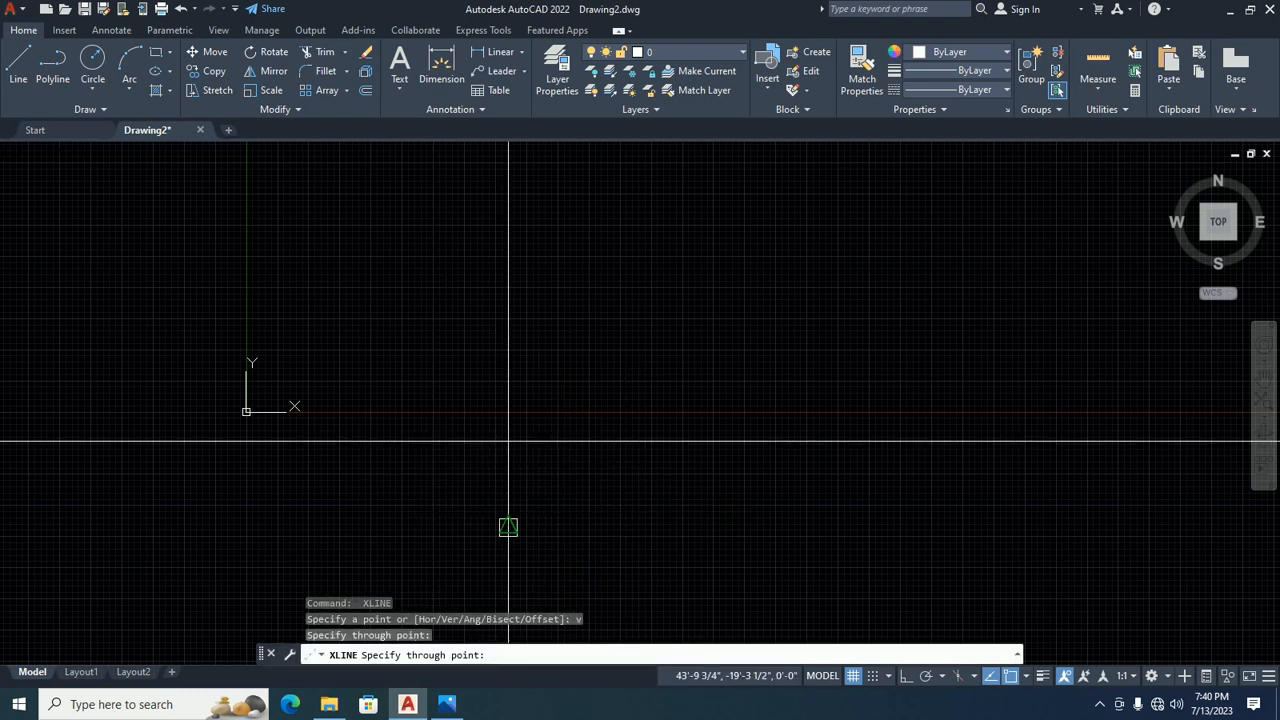
key("Escape")
key("Escape")
Trim away the part of the vertical construction line below the horizontal one.
type("tr")
key("Return")
key("Return")
left_click(579, 560)
left_click(472, 532)
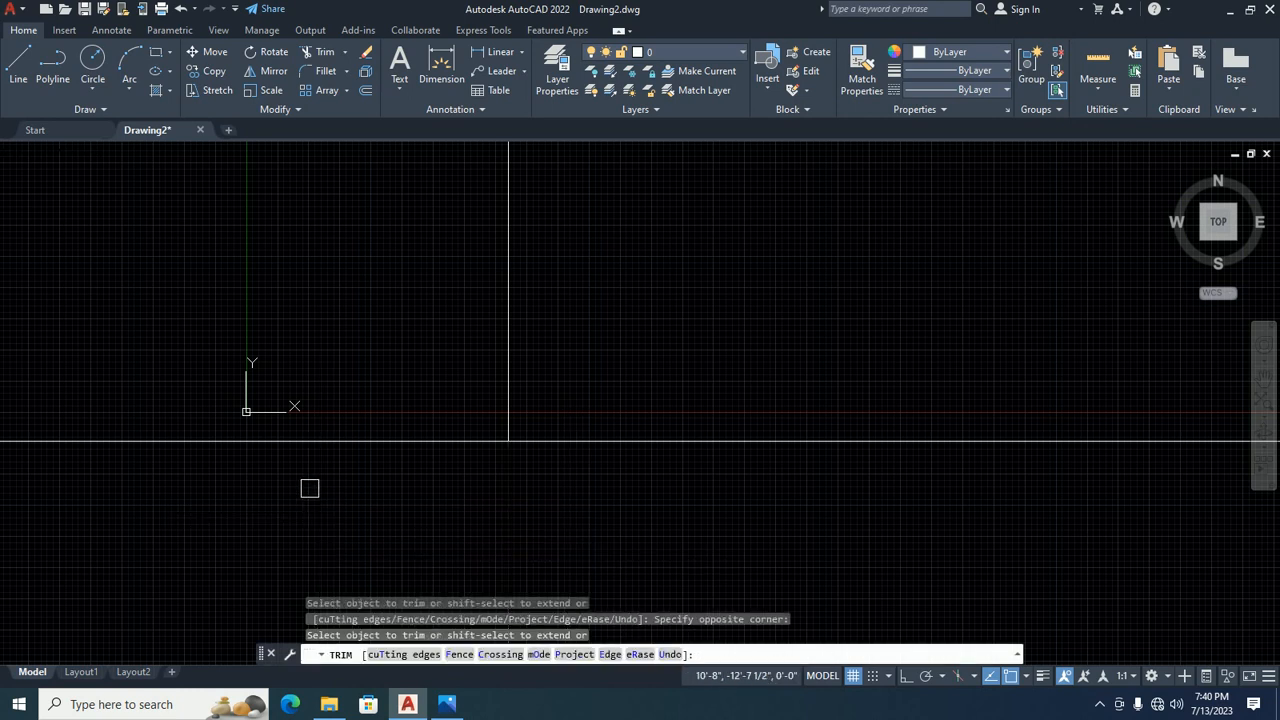
left_click(309, 487)
left_click(286, 417)
key("Escape")
key("Escape")
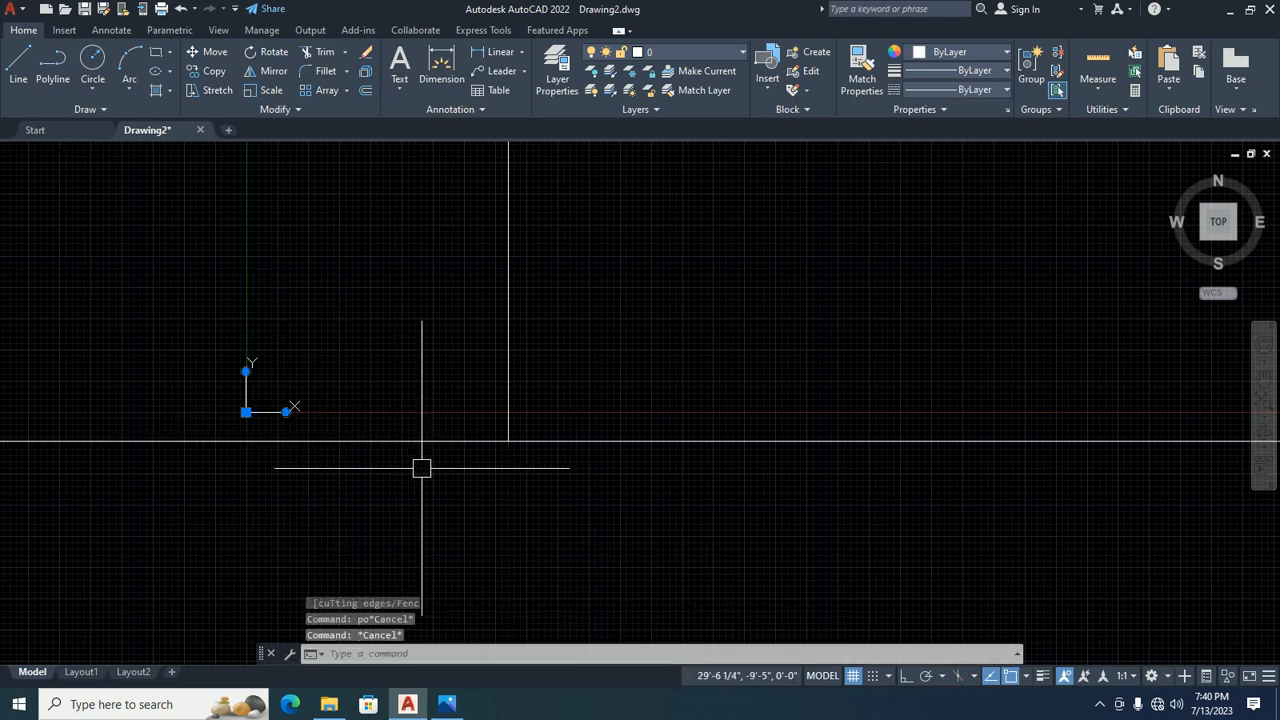
Trim the horizontal construction line to the left of the vertical one to leave an L-shaped corner.
type("tr")
key("Return")
left_click(416, 439)
key("Escape")
key("Escape")
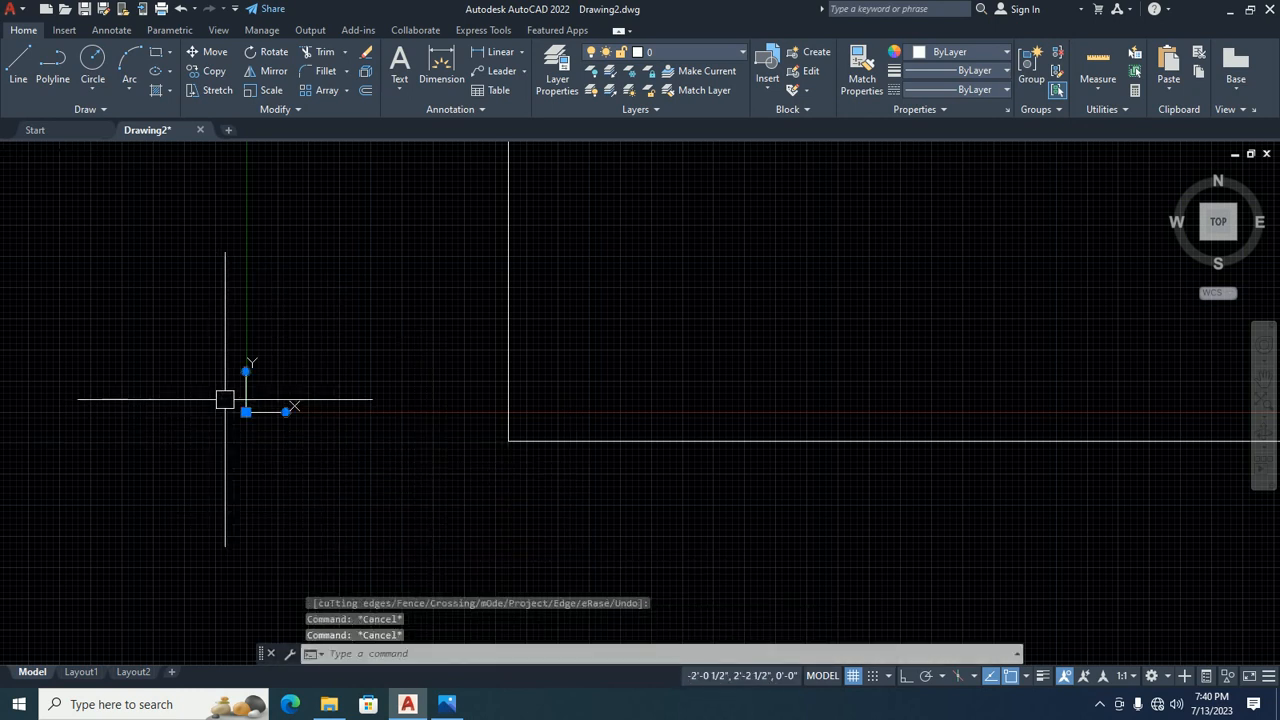
Turn off the display of the UCS icon at the origin.
right_click(248, 396)
mouse_move(375, 605)
left_click(432, 605)
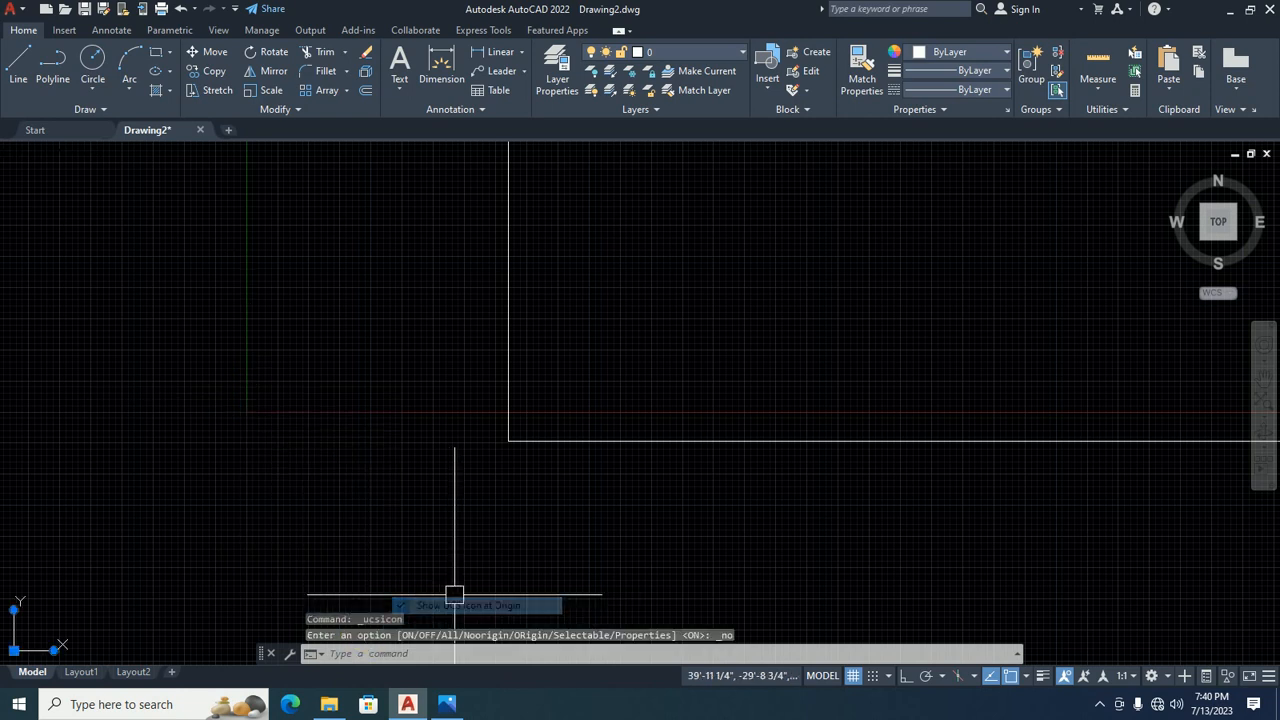
Offset the bottom and left outer wall lines 9 inches inward to form the wall thickness.
middle_click_drag(586, 517, 383, 546)
type("o")
key("Return")
type("9")
key("Return")
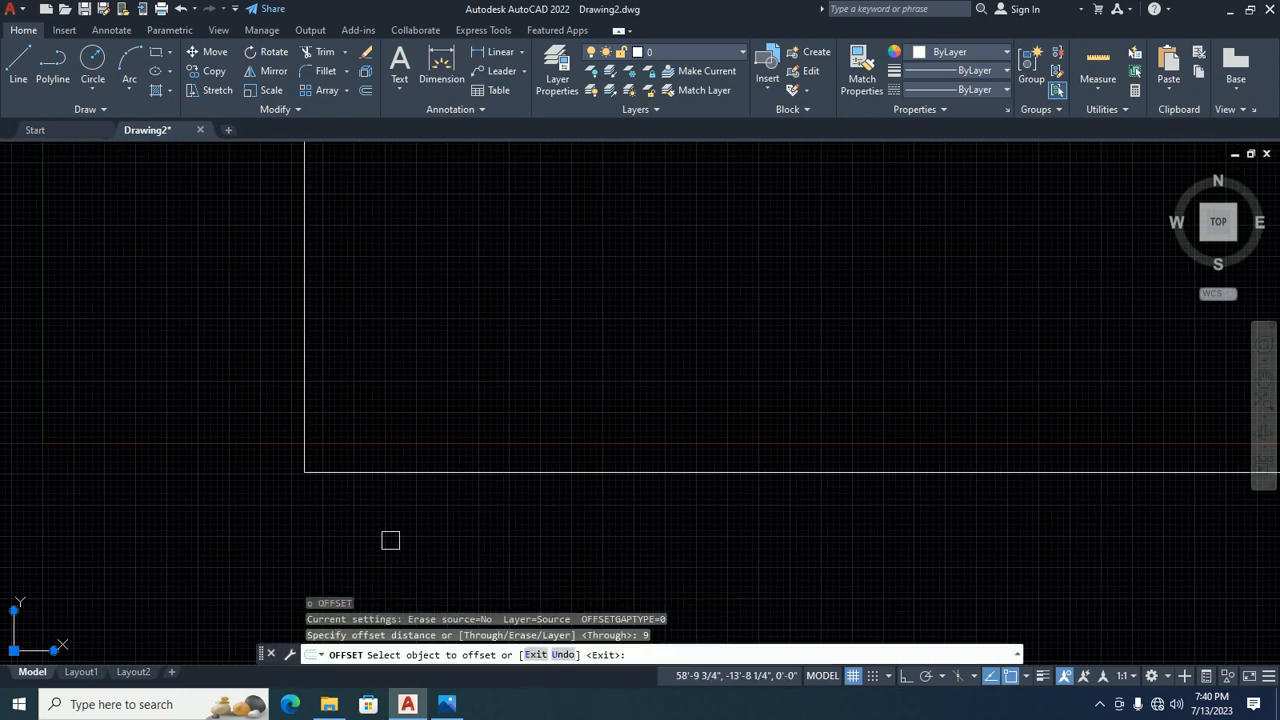
left_click(391, 470)
left_click(267, 452)
left_click(304, 437)
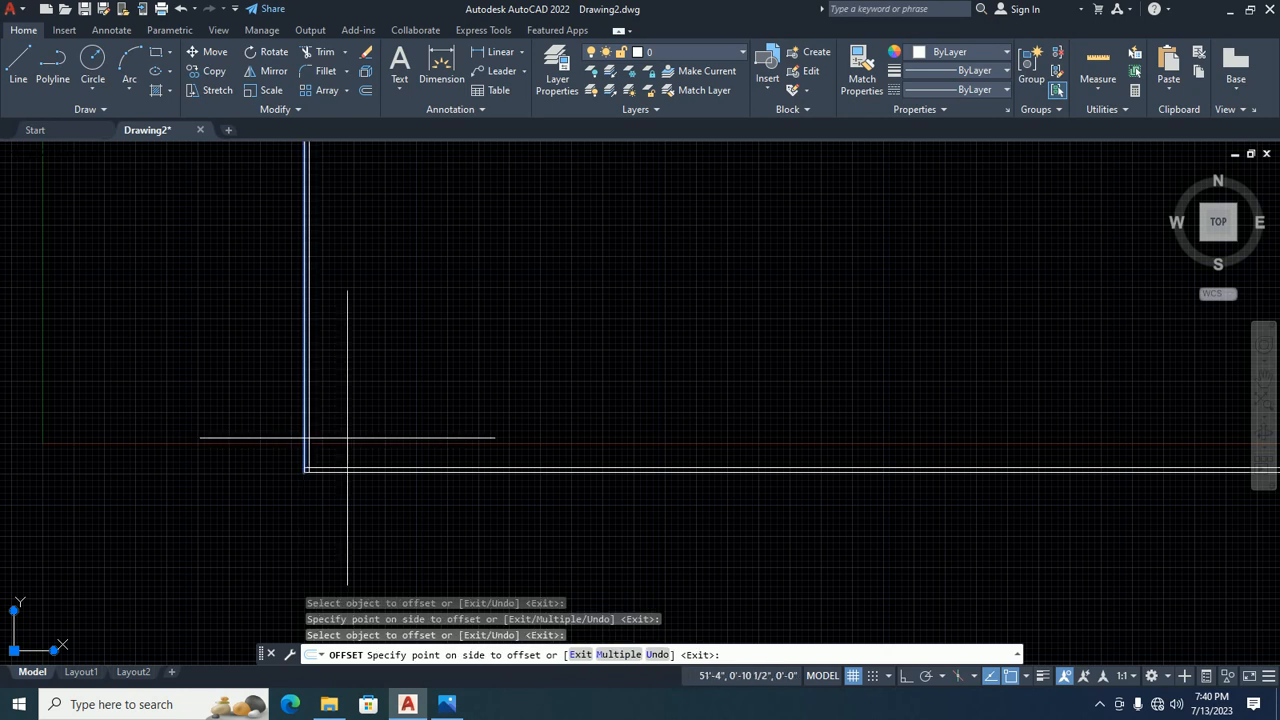
left_click(346, 437)
key("Escape")
key("Escape")
key("Escape")
key("Escape")
Trim the overlapping ends of the two inner wall lines at the lower-left corner.
scroll(304, 474, "up", 12)
middle_click_drag(277, 377, 193, 613)
type("tr")
key("Return")
key("Return")
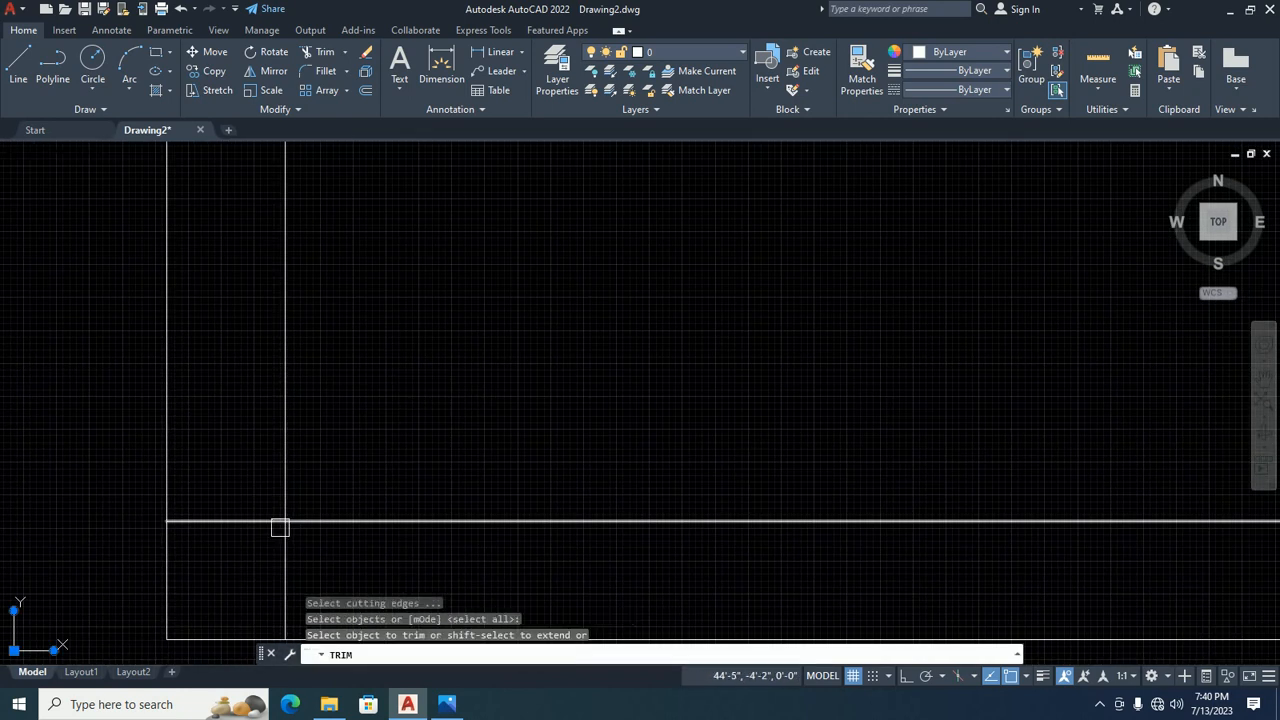
left_click(283, 556)
left_click(272, 560)
left_click(328, 550)
left_click(219, 522)
key("Escape")
key("Escape")
scroll(225, 466, "down", 5)
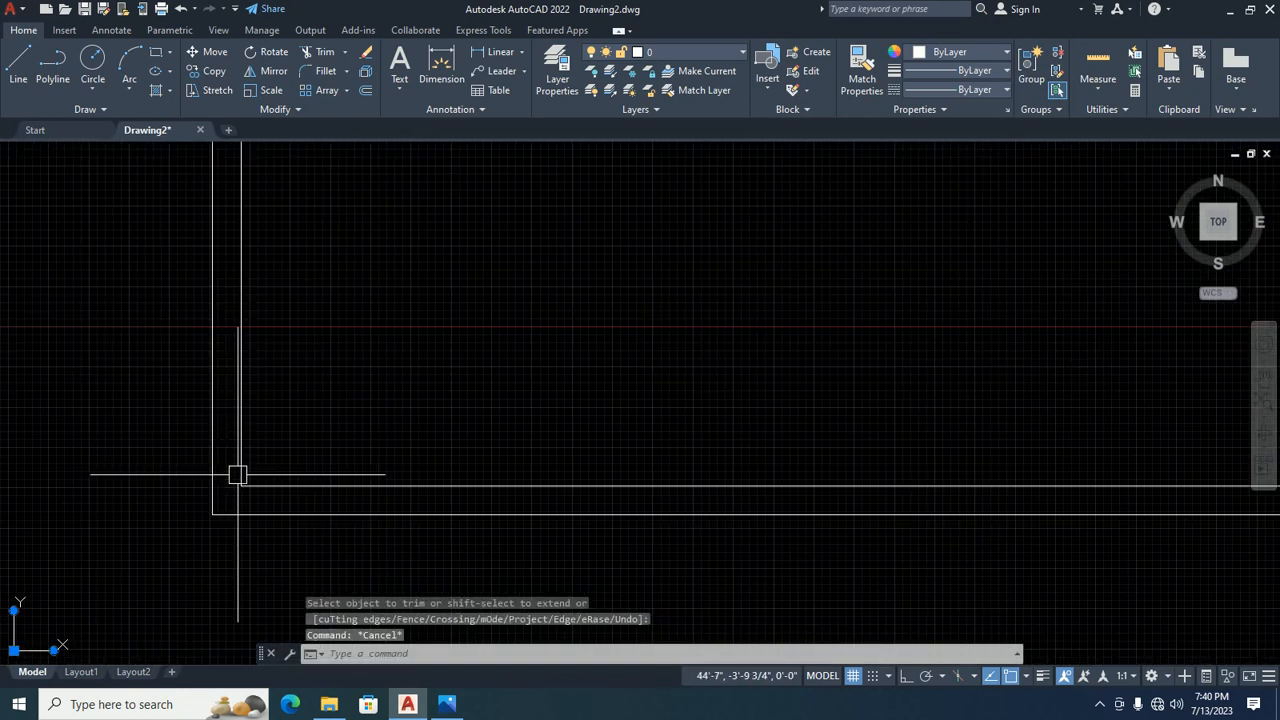
Offset the inner left wall line 12'1.5" to the right for the bedroom's width.
middle_click_drag(237, 474, 177, 514)
type("o")
key("Return")
type("12'1.5")
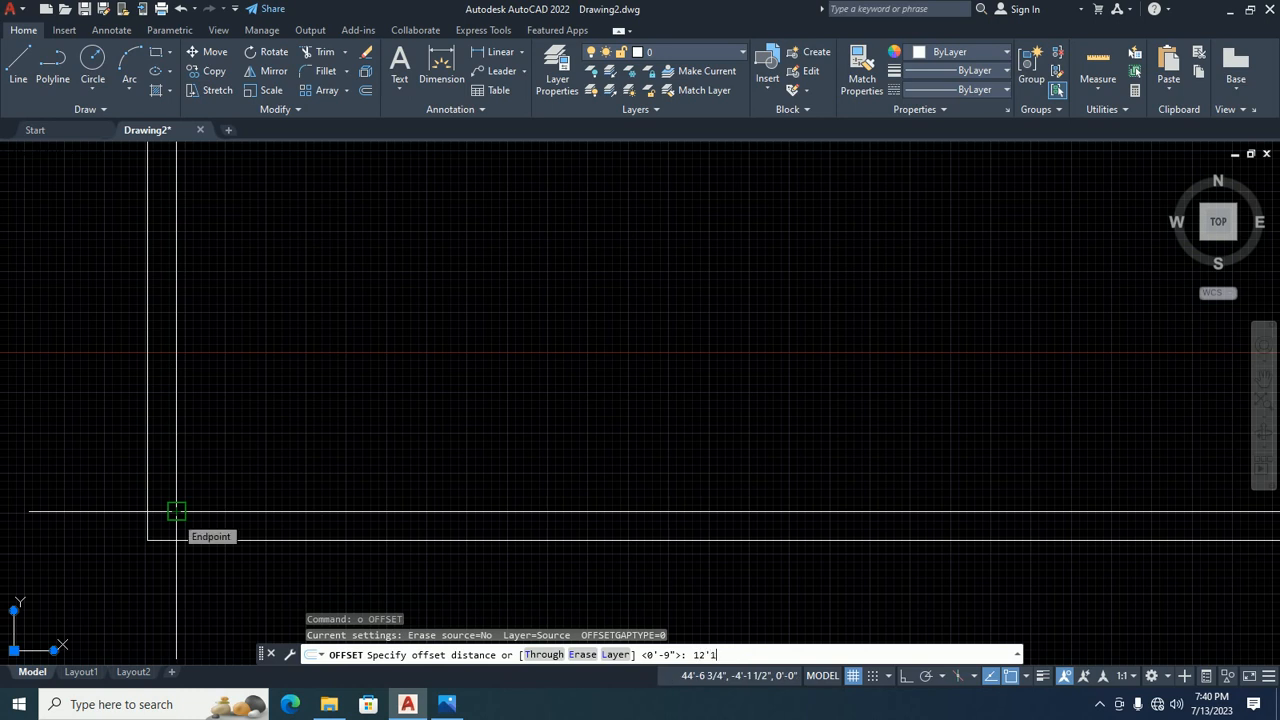
left_click(179, 445)
left_click(291, 448)
key("Return")
Offset the inner bottom wall line 11'1.5" upward for the bedroom's depth.
key("Return")
type("1")
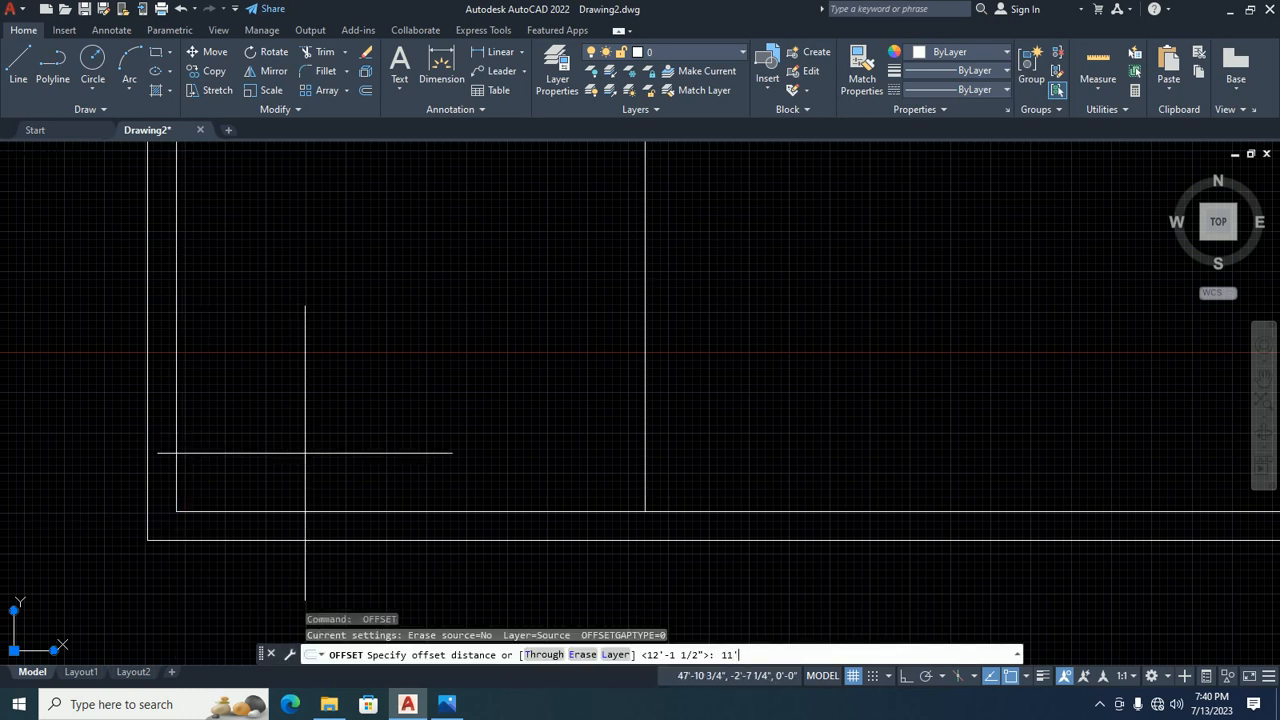
key("Return")
left_click(368, 513)
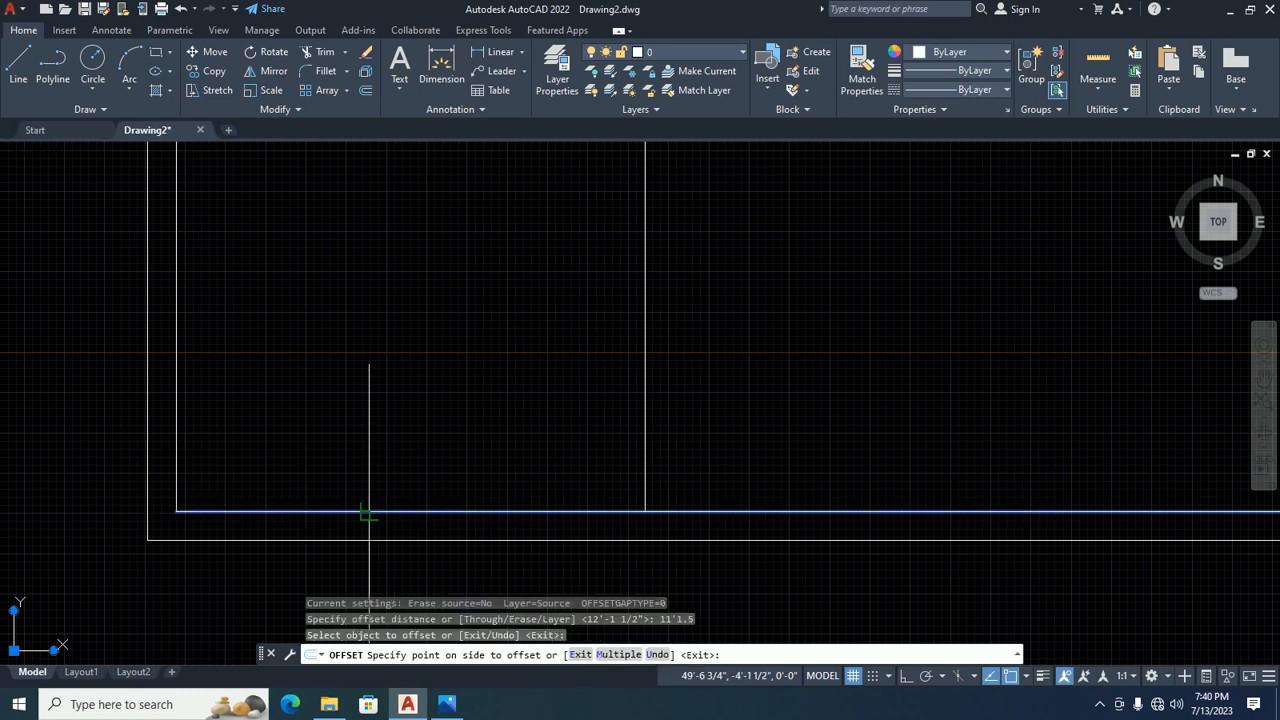
left_click(362, 445)
key("Escape")
Offset the bedroom's right and top boundary lines 4.5 inches outward to form the partition walls.
scroll(420, 370, "down", 4)
middle_click_drag(490, 330, 330, 470)
key("Return")
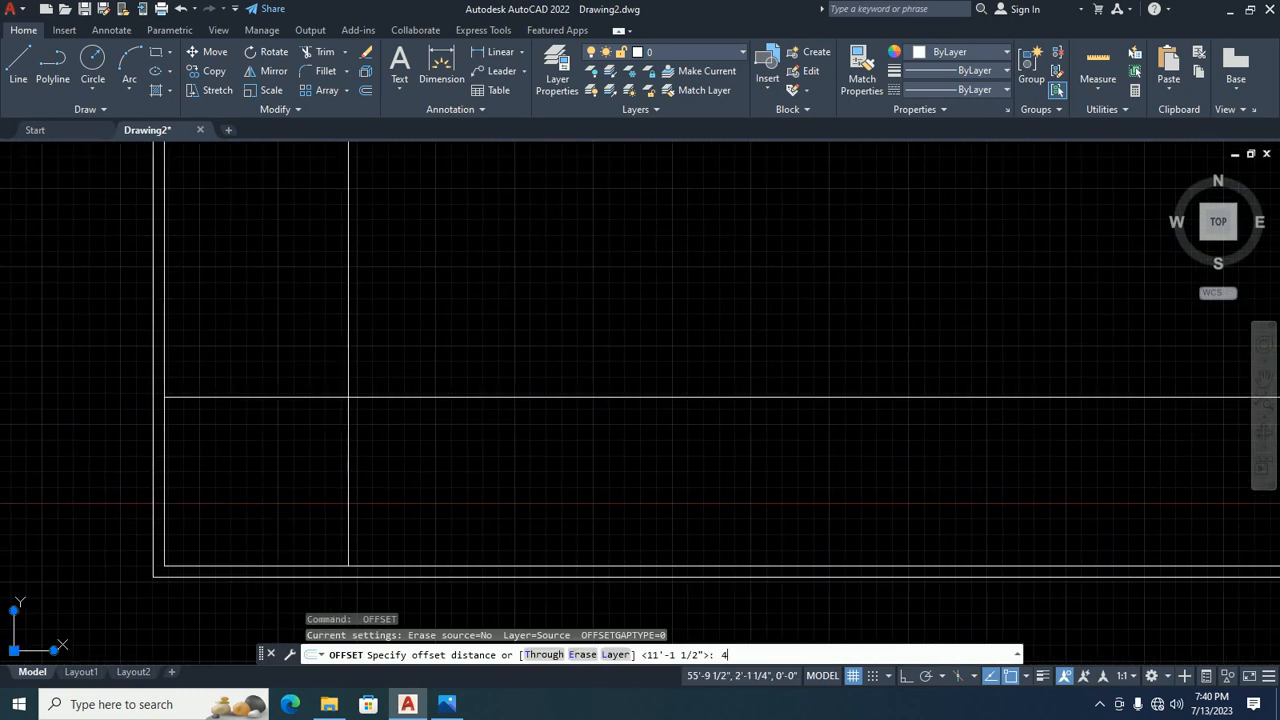
type("4.5")
key("Return")
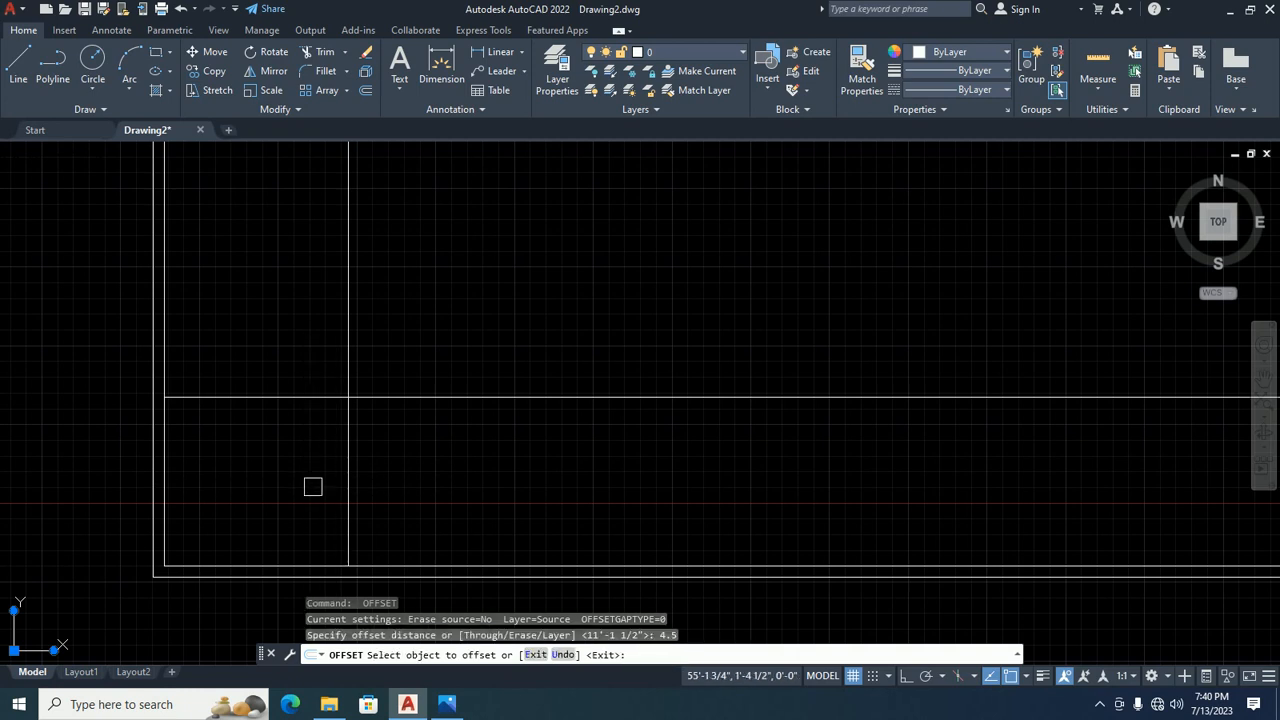
left_click(347, 450)
left_click(391, 418)
left_click(391, 400)
left_click(402, 374)
key("Return")
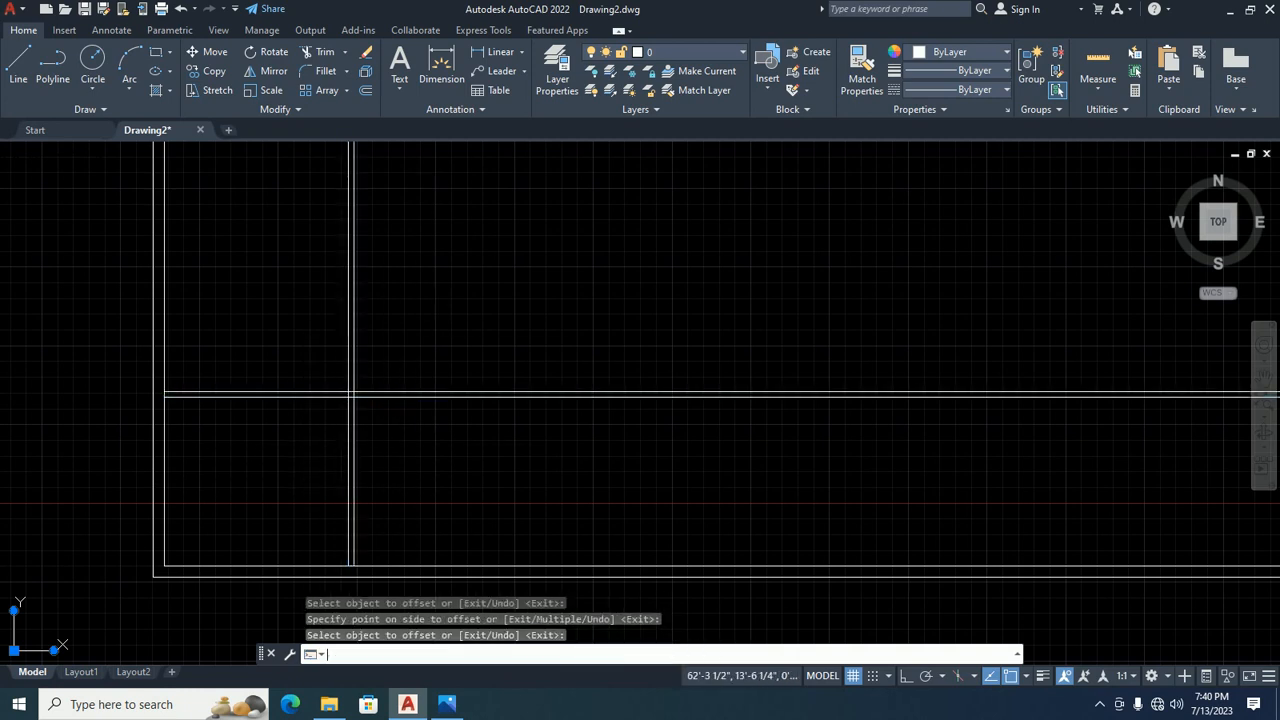
key("Escape")
key("Escape")
key("Return")
left_click(450, 338)
key("Escape")
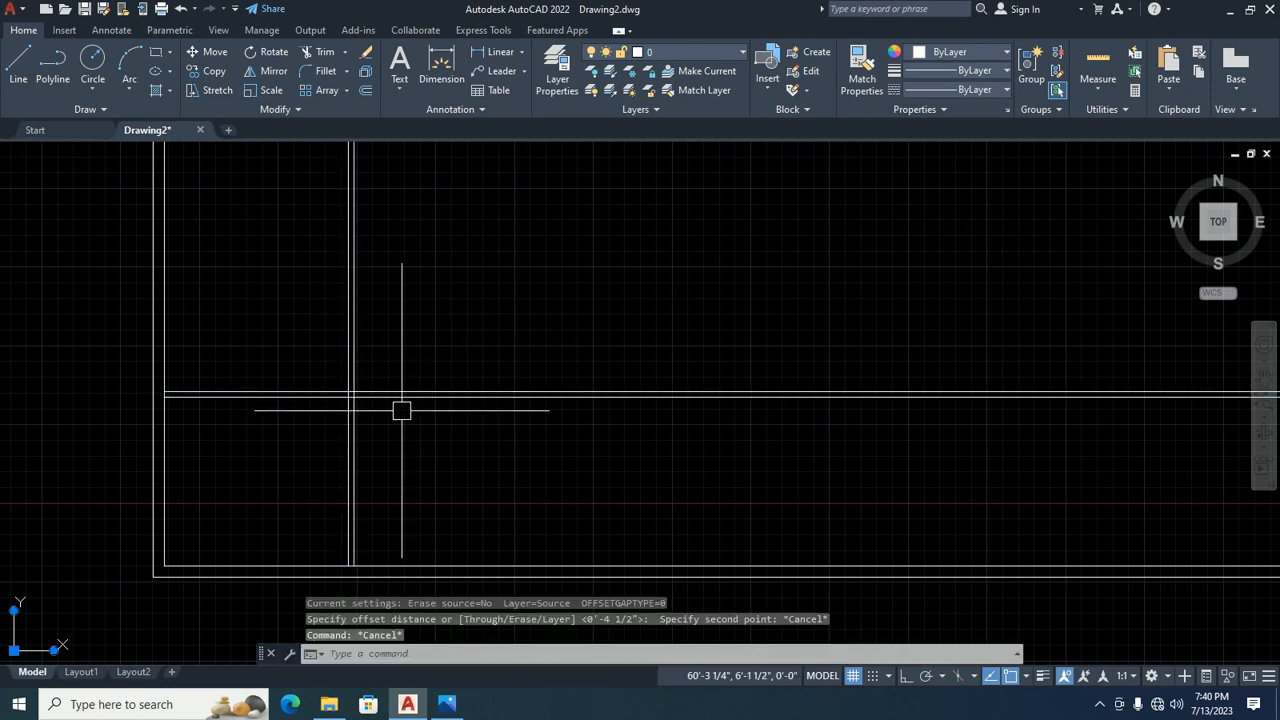
Trim the horizontal partition lines beyond the bedroom's right wall and the inner bottom wall line between the two vertical partition lines.
type("tr")
key("Return")
left_click(460, 349)
left_click(373, 473)
left_click_drag(373, 473, 340, 476)
scroll(372, 368, "up", 6)
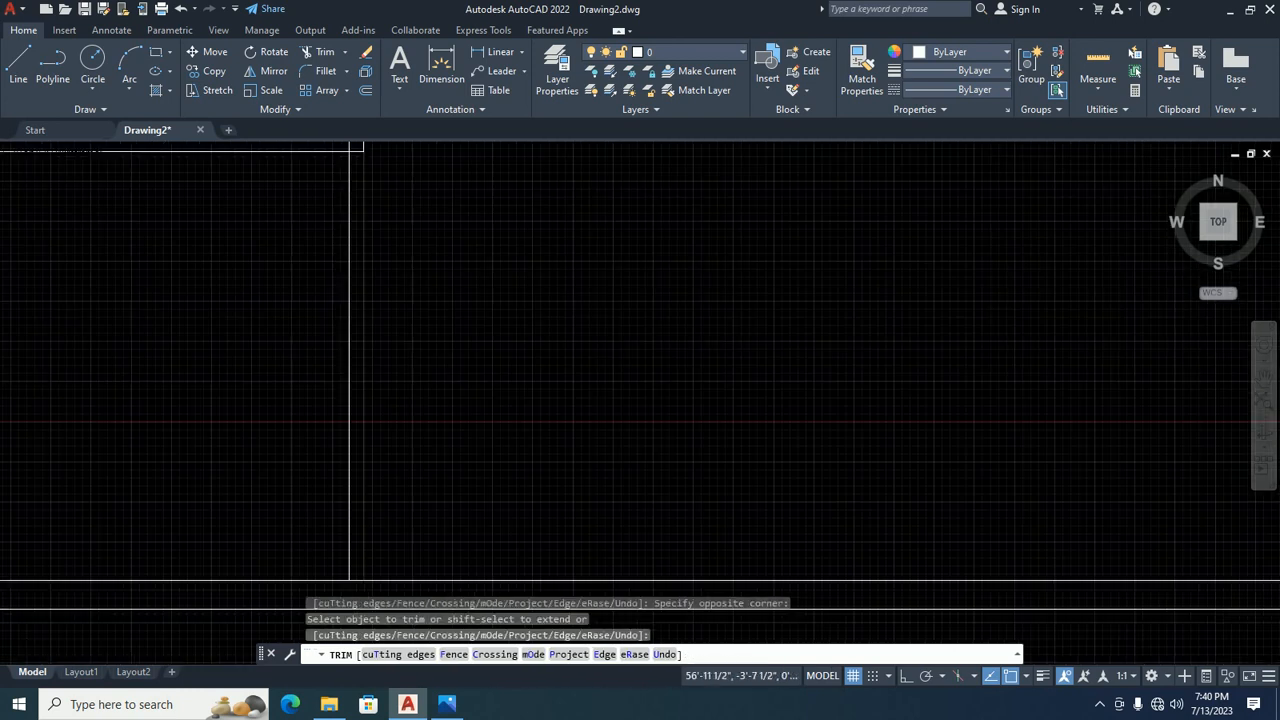
left_click(377, 370)
scroll(377, 370, "down", 3)
middle_click_drag(31, 293, 74, 369)
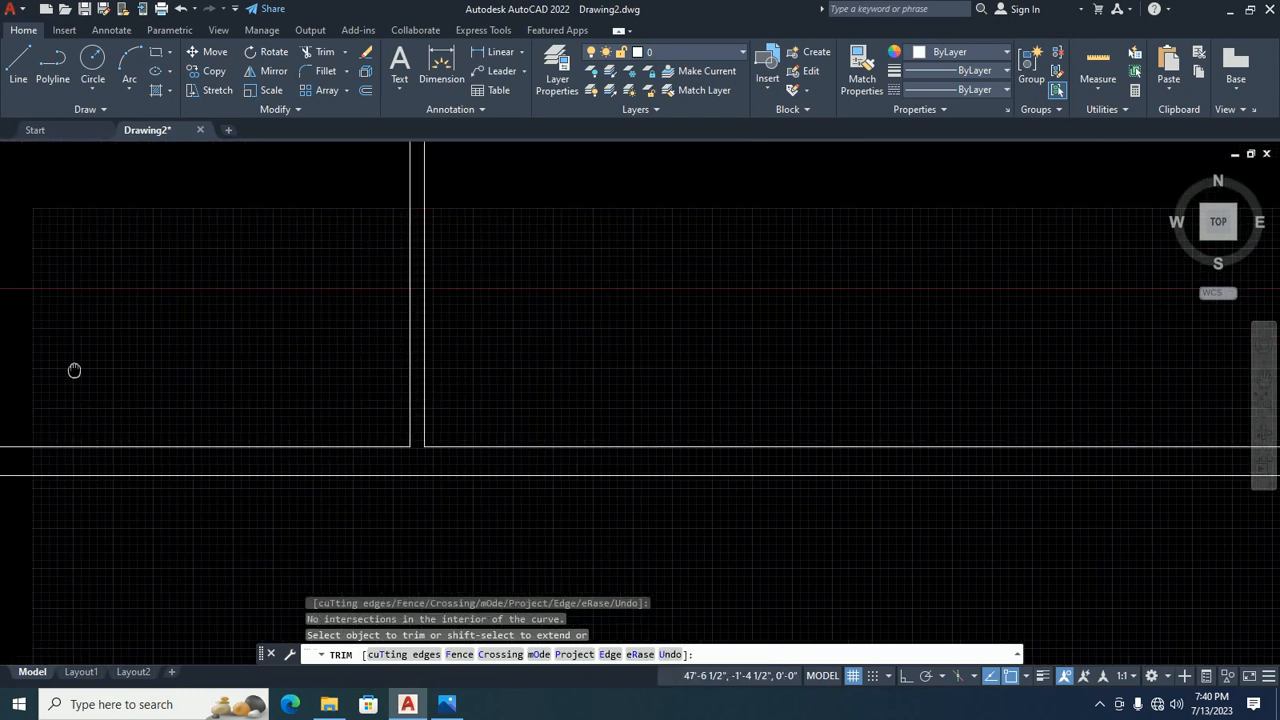
Trim the inner left wall line between the two horizontal partition lines above the bedroom.
scroll(46, 308, "down", 3)
middle_click_drag(26, 252, 191, 346)
scroll(188, 332, "up", 3)
left_click(226, 361)
scroll(220, 352, "up", 6)
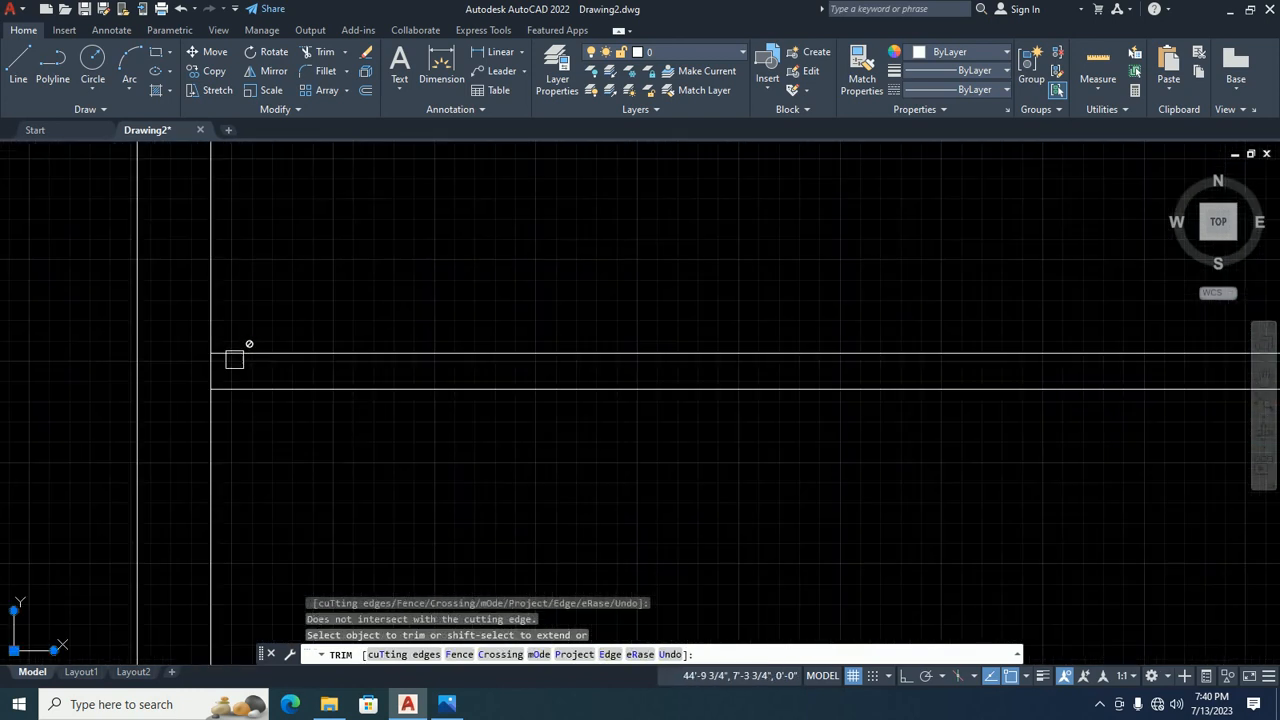
left_click(199, 374)
key("Escape")
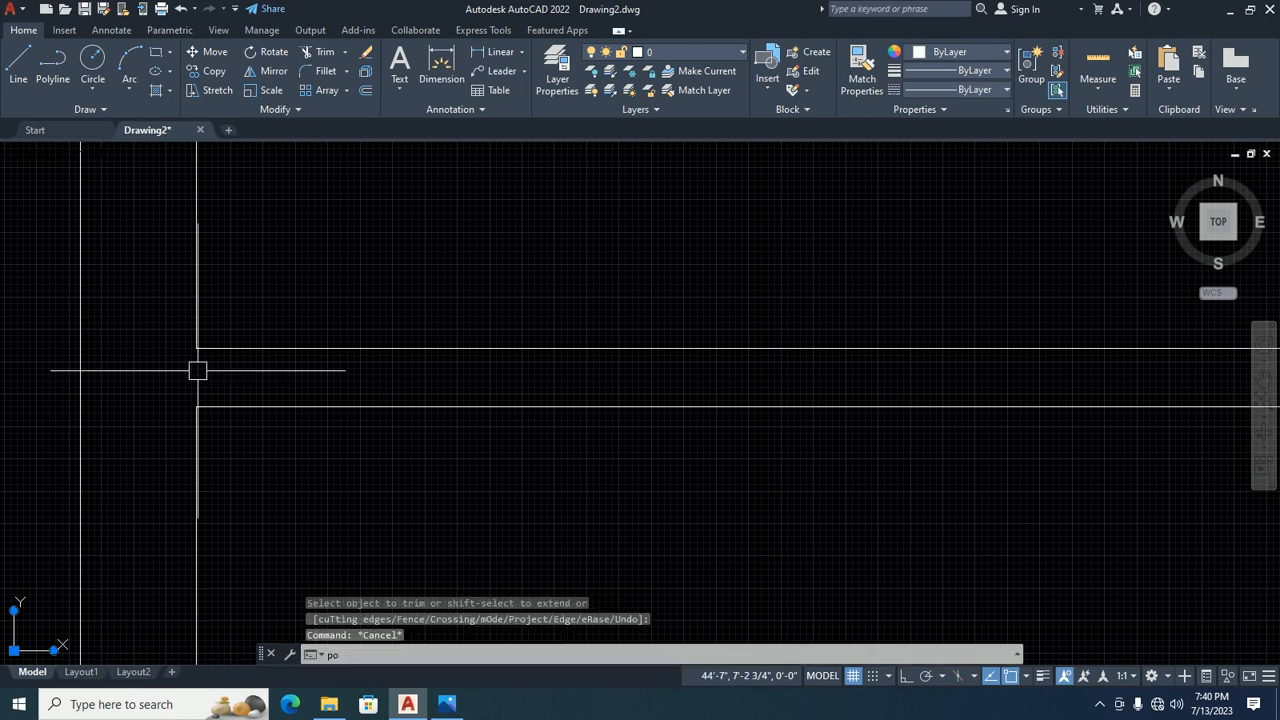
key("Escape")
Offset the inner left wall line above the bedroom 8' to the right for the toilet's width.
type("o")
key("Return")
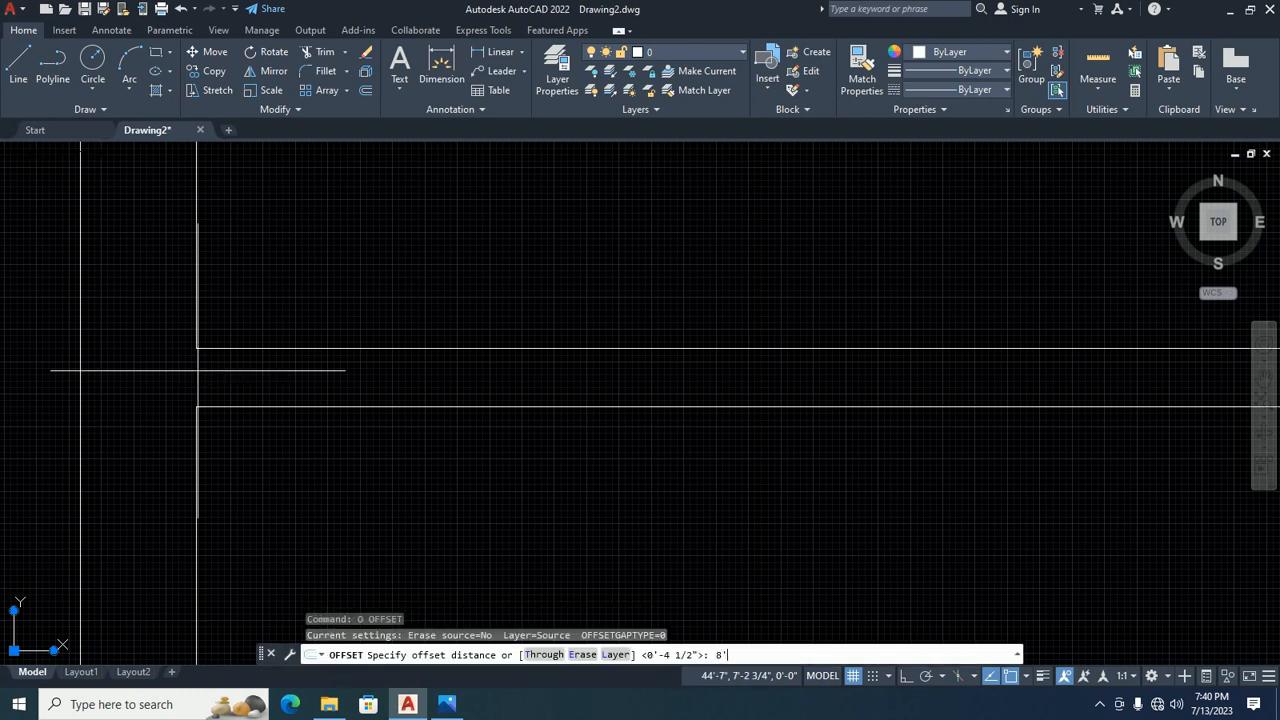
type("8'")
key("Return")
left_click(194, 335)
left_click(286, 350)
key("Return")
Offset the upper partition line above the bedroom 4'6" upward for the toilet's depth.
middle_click_drag(288, 295, 251, 393)
key("Return")
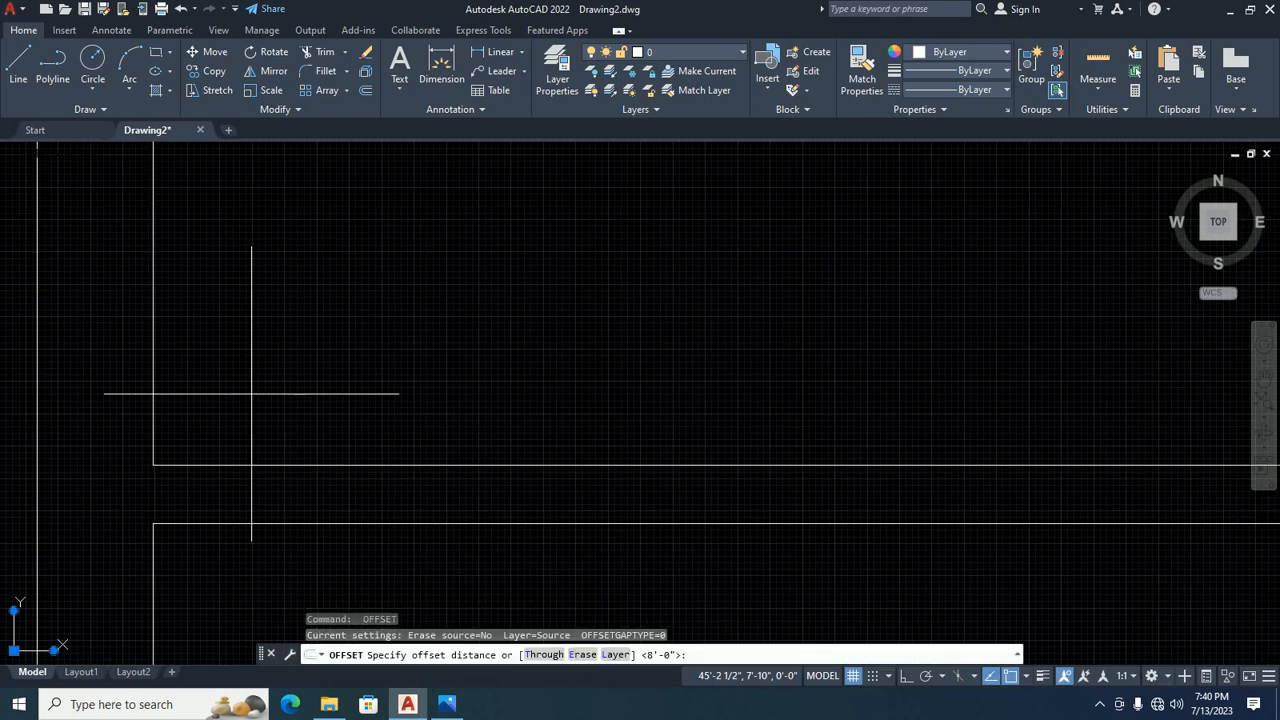
type("4'6")
key("Return")
left_click(347, 465)
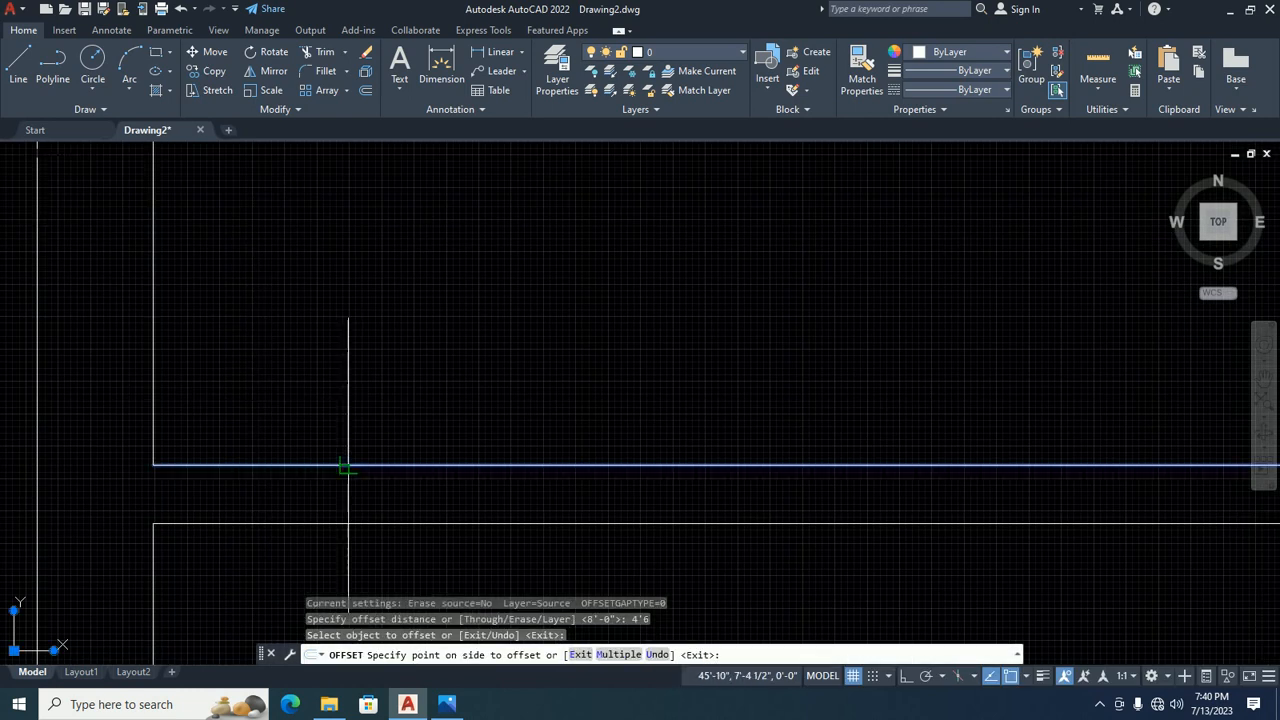
left_click(360, 384)
key("Return")
key("Escape")
Offset the toilet's right and top boundary lines 4.5 inches outward to form its walls.
scroll(372, 383, "down", 6)
middle_click_drag(410, 377, 317, 451)
scroll(473, 396, "up", 2)
key("Return")
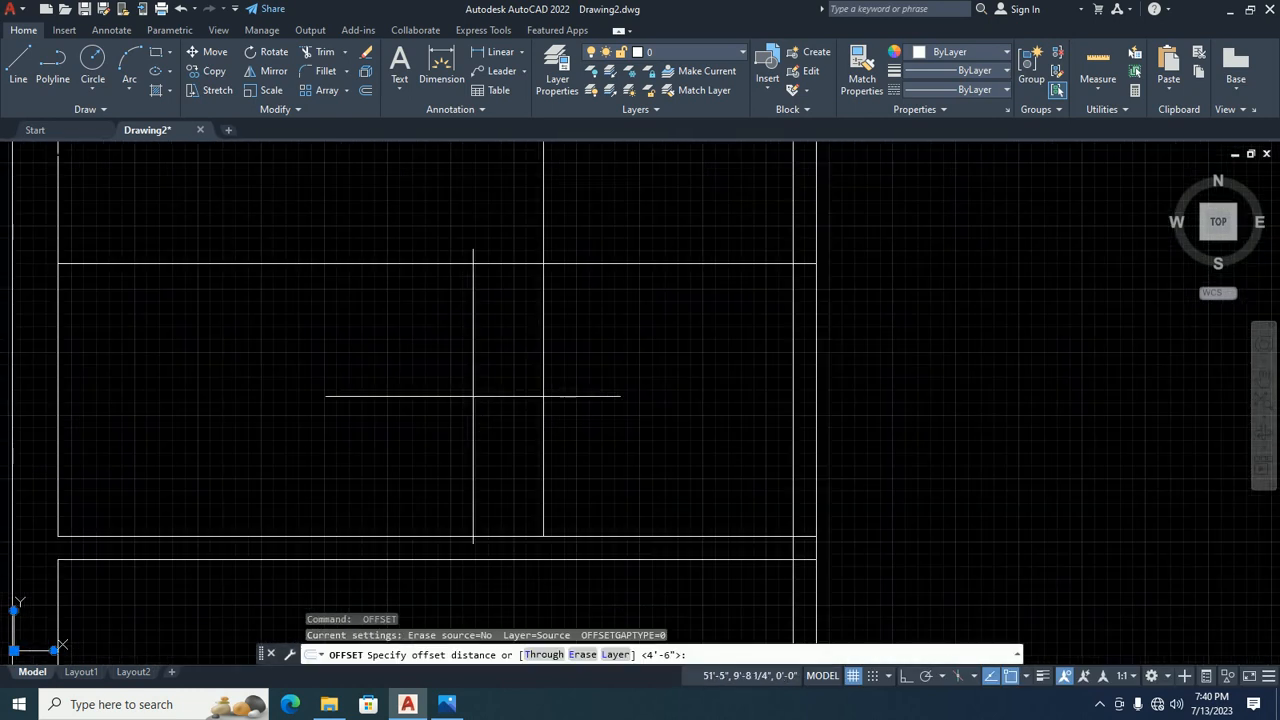
type("4.5")
key("Return")
left_click(543, 400)
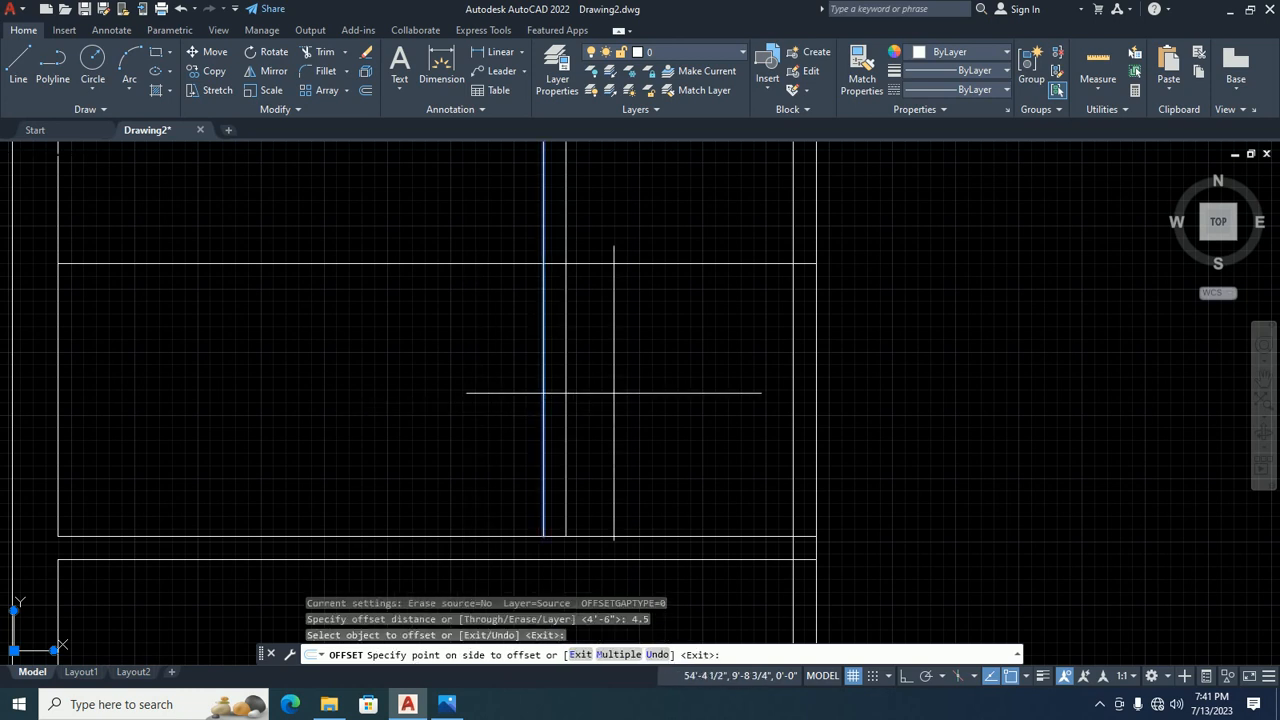
left_click(610, 392)
left_click(395, 264)
left_click(394, 223)
key("Escape")
Extend the toilet's upper top-wall line to the outer left wall line.
middle_click_drag(372, 272, 363, 366)
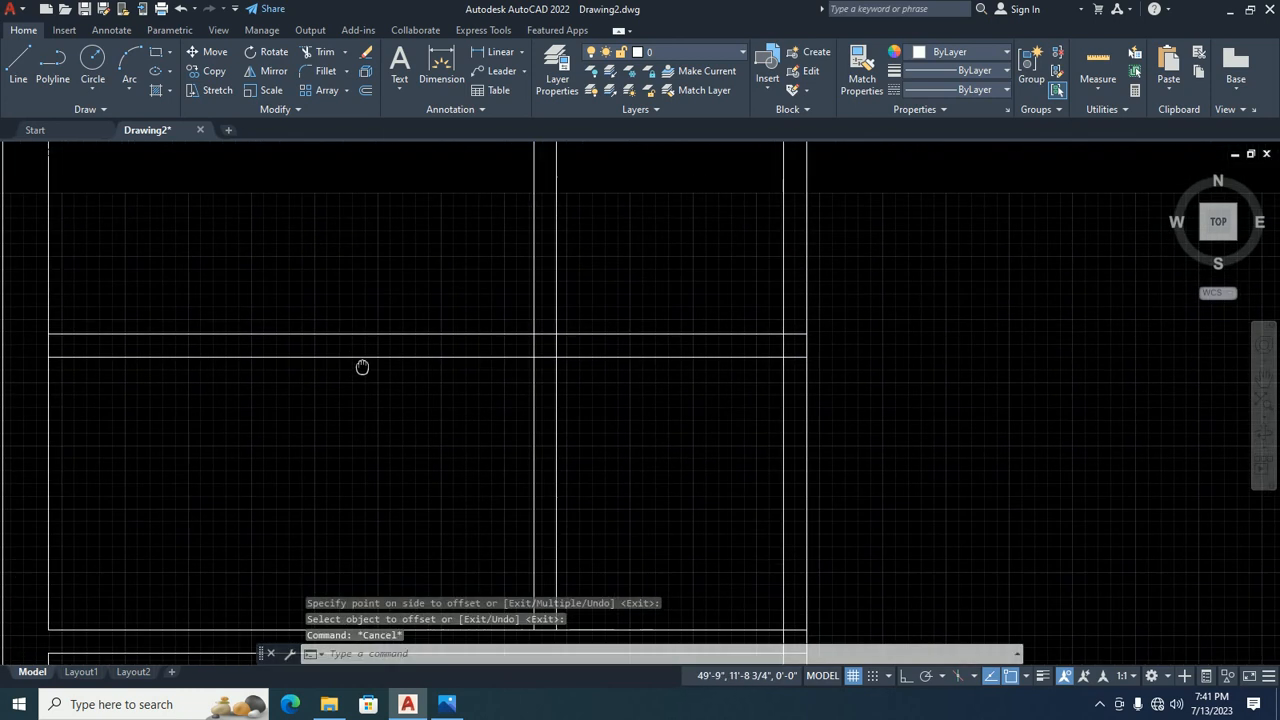
key("Escape")
type("ex")
key("Return")
key("Return")
middle_click_drag(727, 429, 1259, 409)
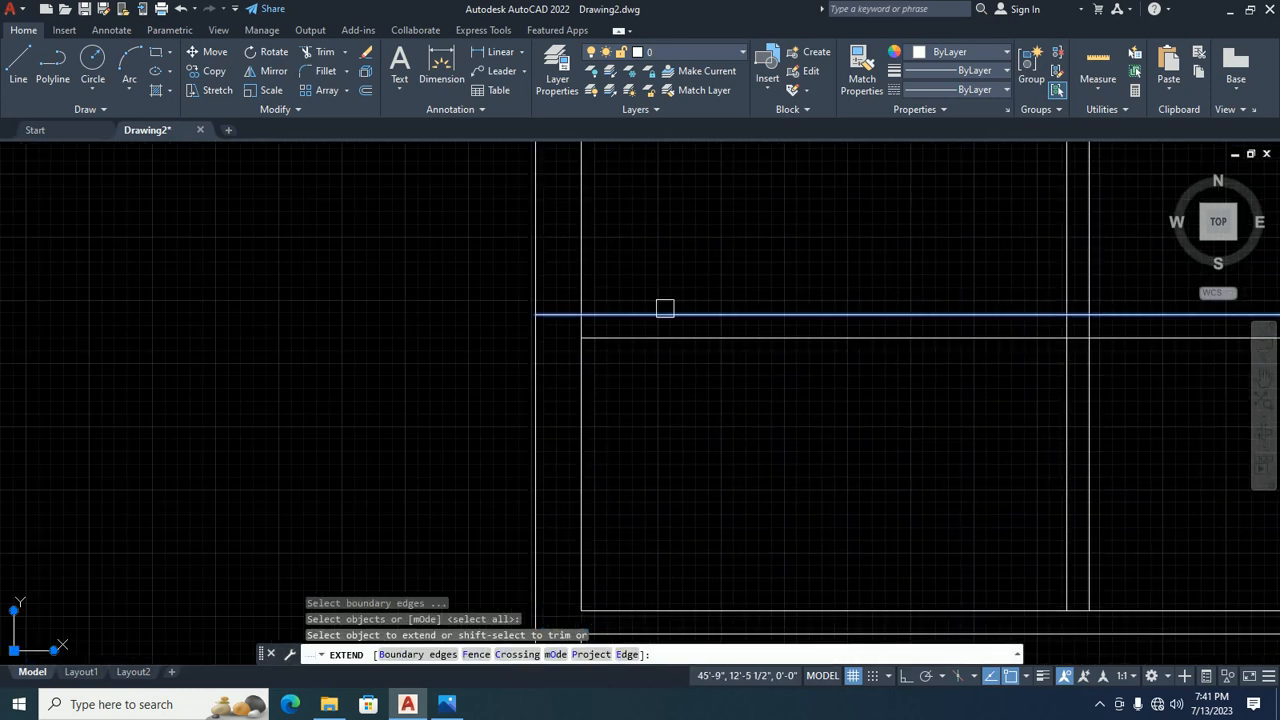
left_click(664, 308)
left_click(644, 301)
left_click(630, 321)
left_click(630, 321)
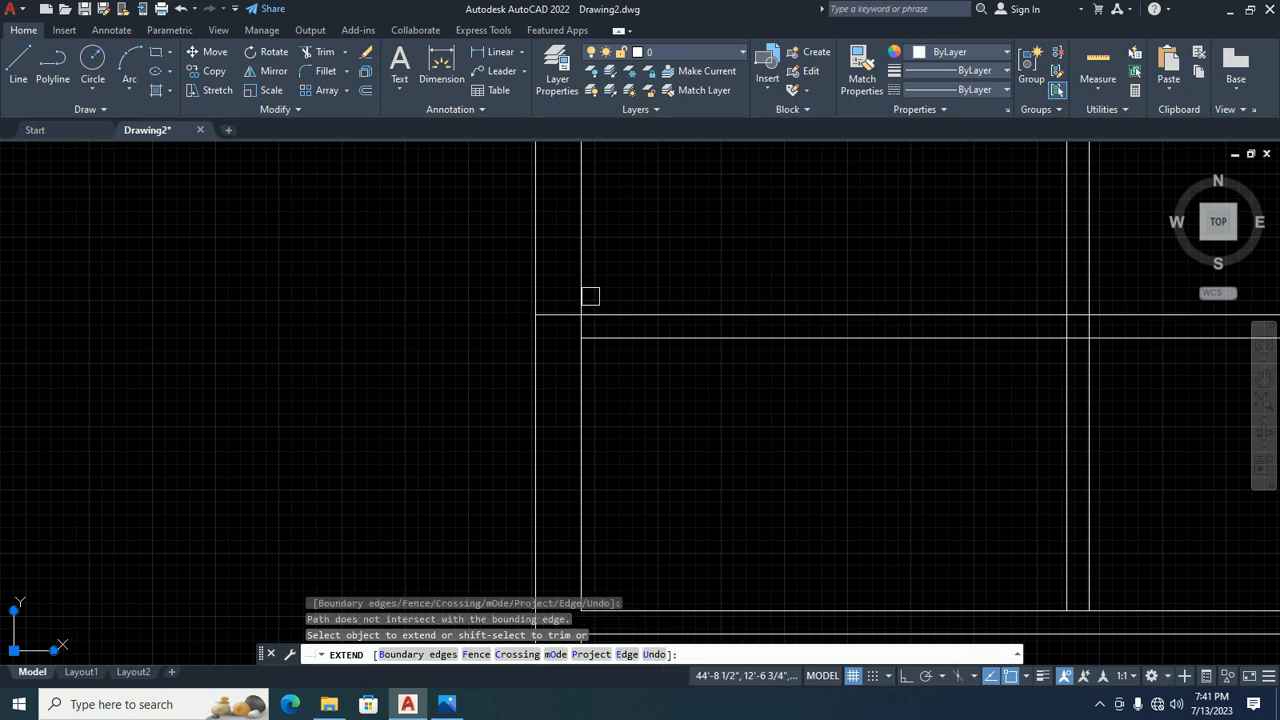
Trim both left wall lines above the toilet's top wall.
left_click(590, 296, "shift")
left_click(619, 271, "shift")
left_click(423, 279, "shift")
left_click(645, 270, "shift")
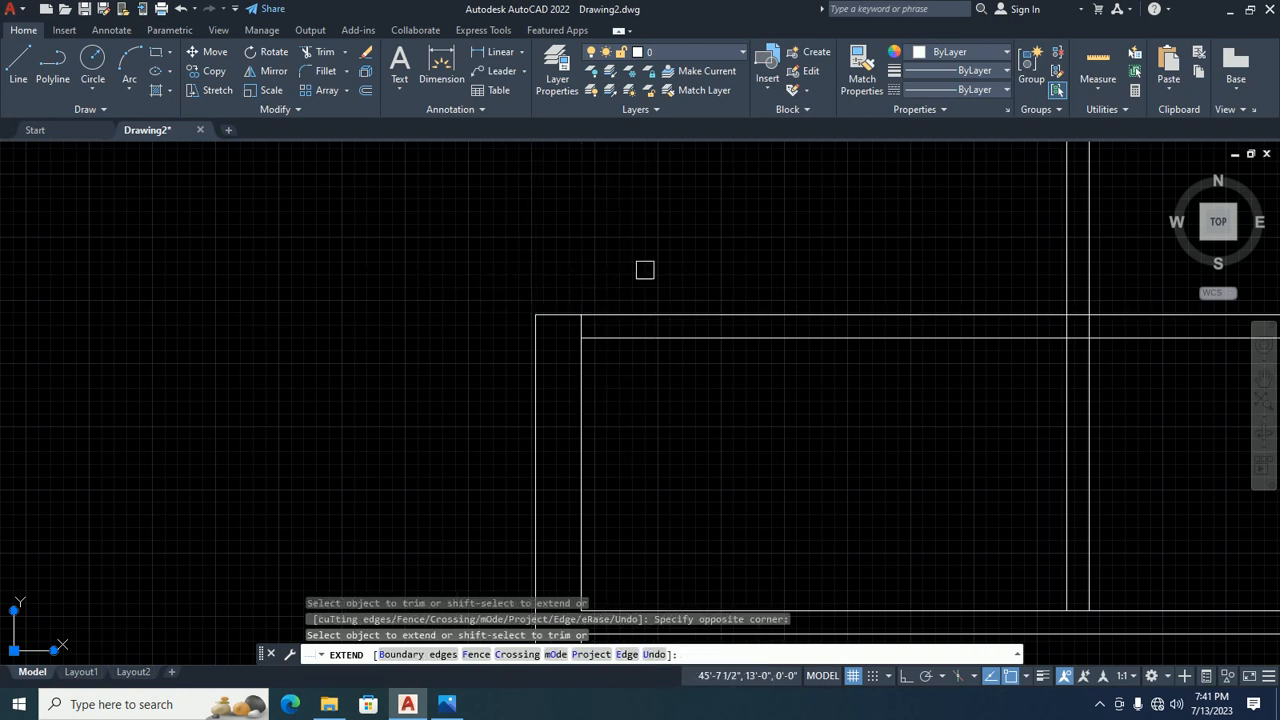
Trim the toilet partition's lines where they meet the top wall to clear the overhang and open the junction.
scroll(622, 279, "down", 2)
middle_click_drag(803, 286, 555, 298)
scroll(554, 298, "up", 2)
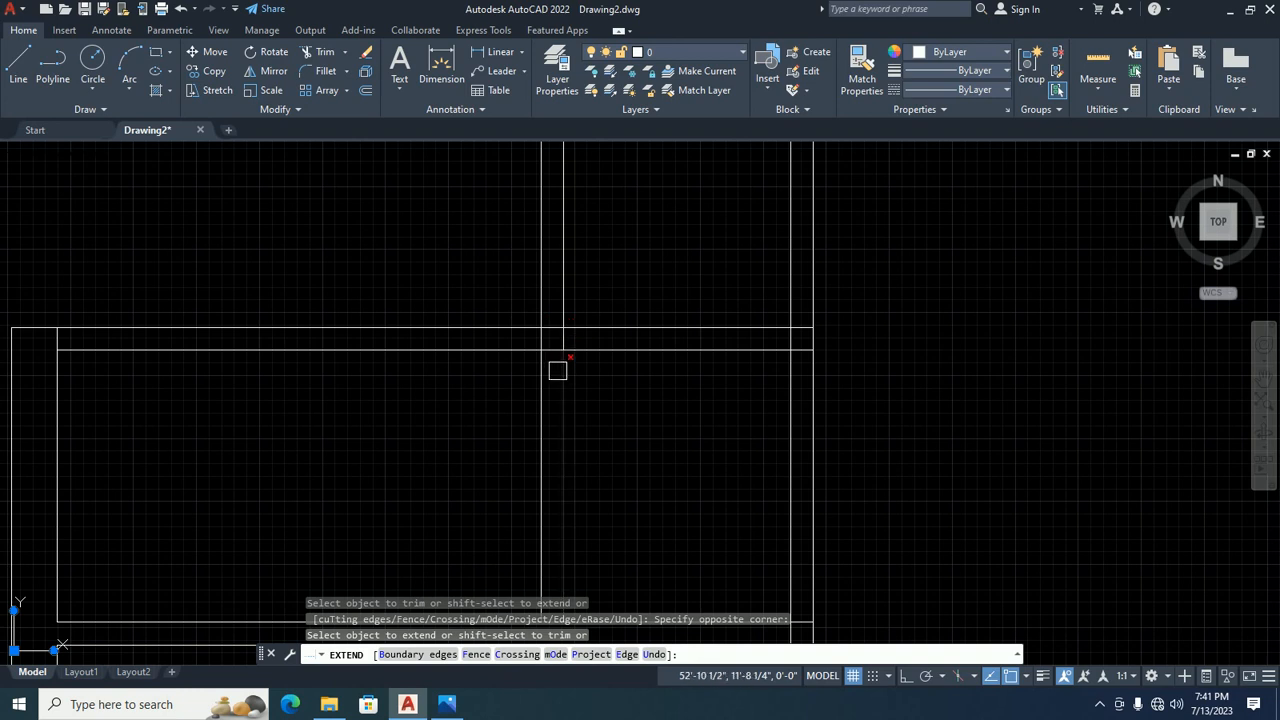
scroll(568, 341, "up", 2)
left_click(606, 289, "shift")
left_click(437, 262, "shift")
left_click(456, 343, "shift")
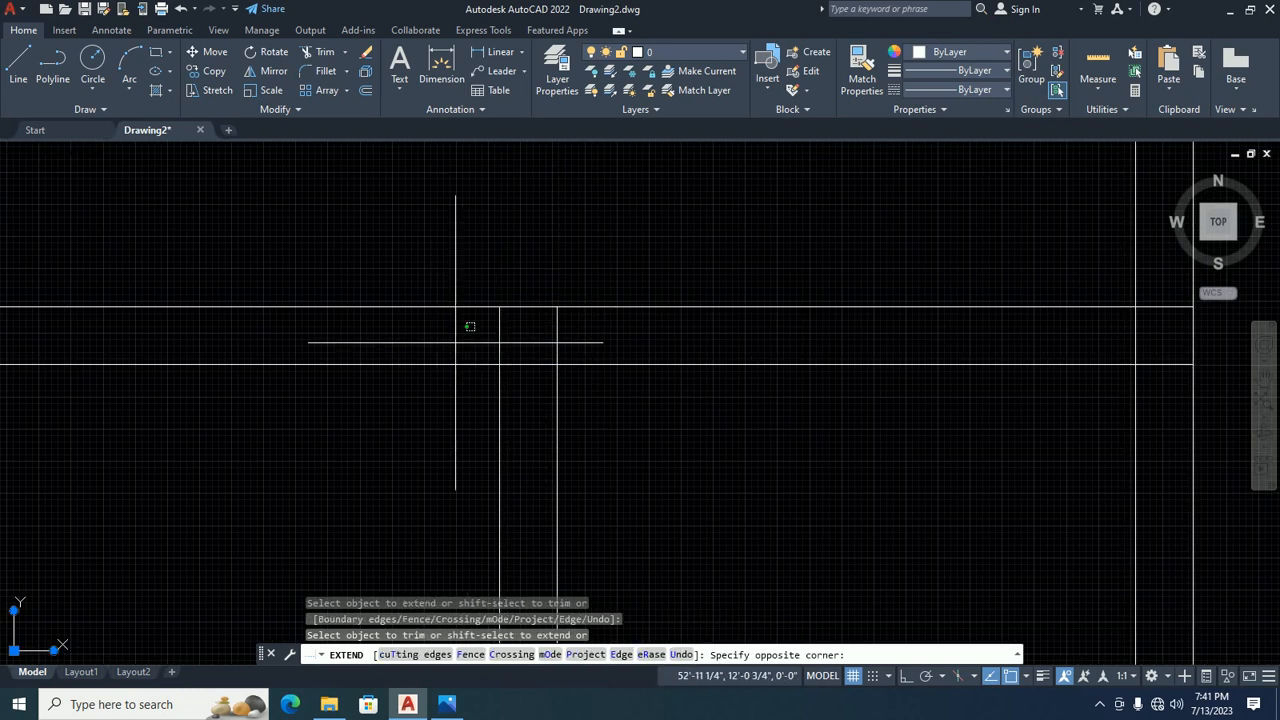
left_click(768, 332, "shift")
left_click(494, 377, "shift")
left_click(522, 365, "shift")
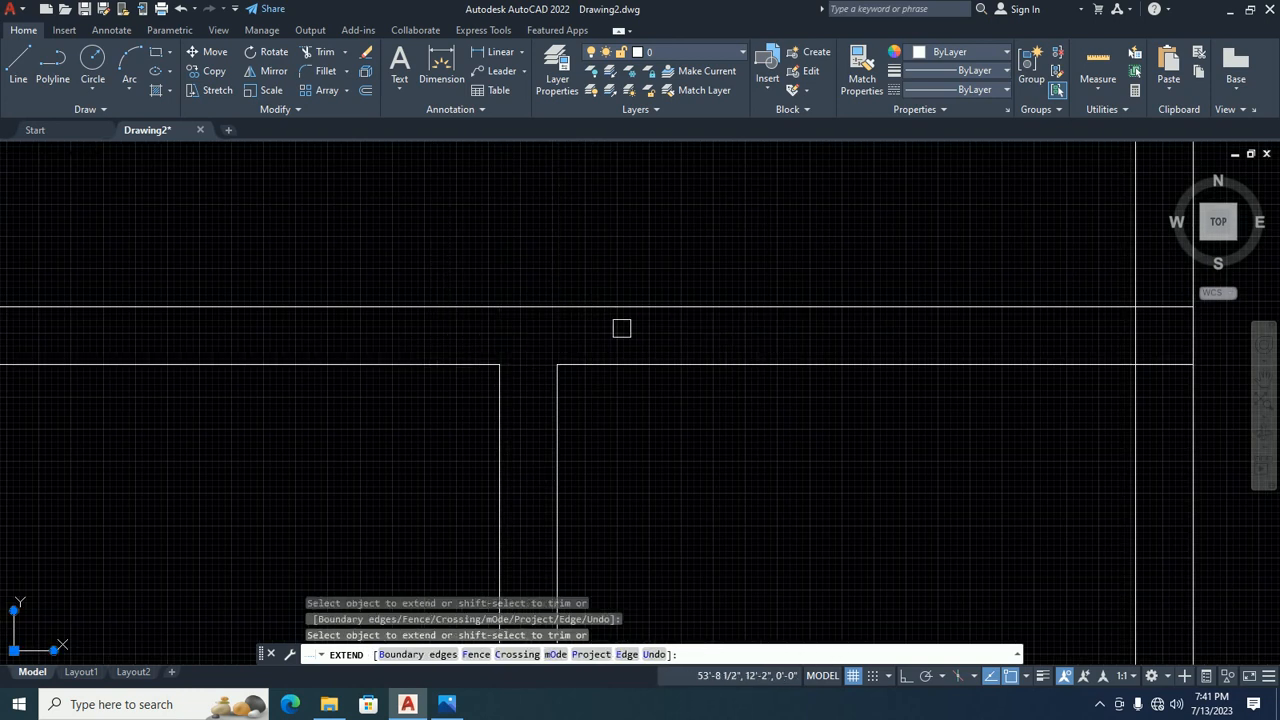
scroll(703, 320, "down", 2)
scroll(737, 343, "down", 3)
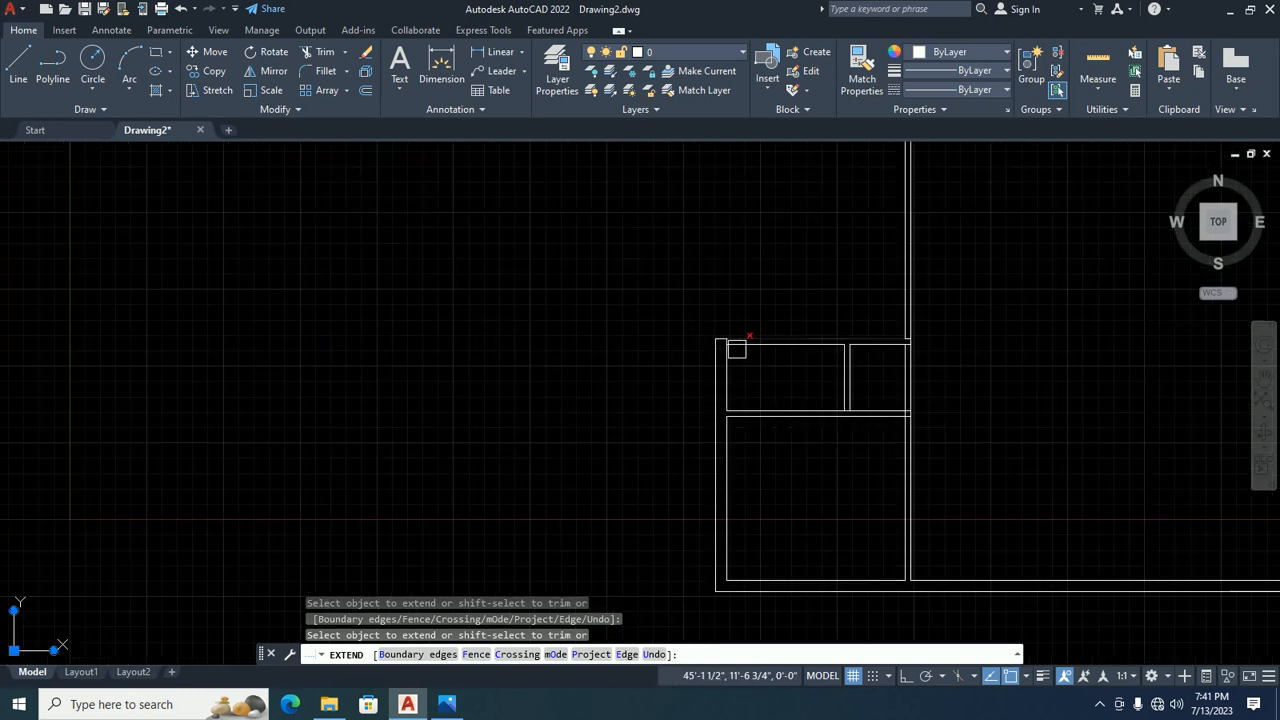
Trim the lines at the junction between the toilet partition and the wall above the bedroom.
scroll(674, 343, "up", 4)
scroll(731, 331, "down", 4)
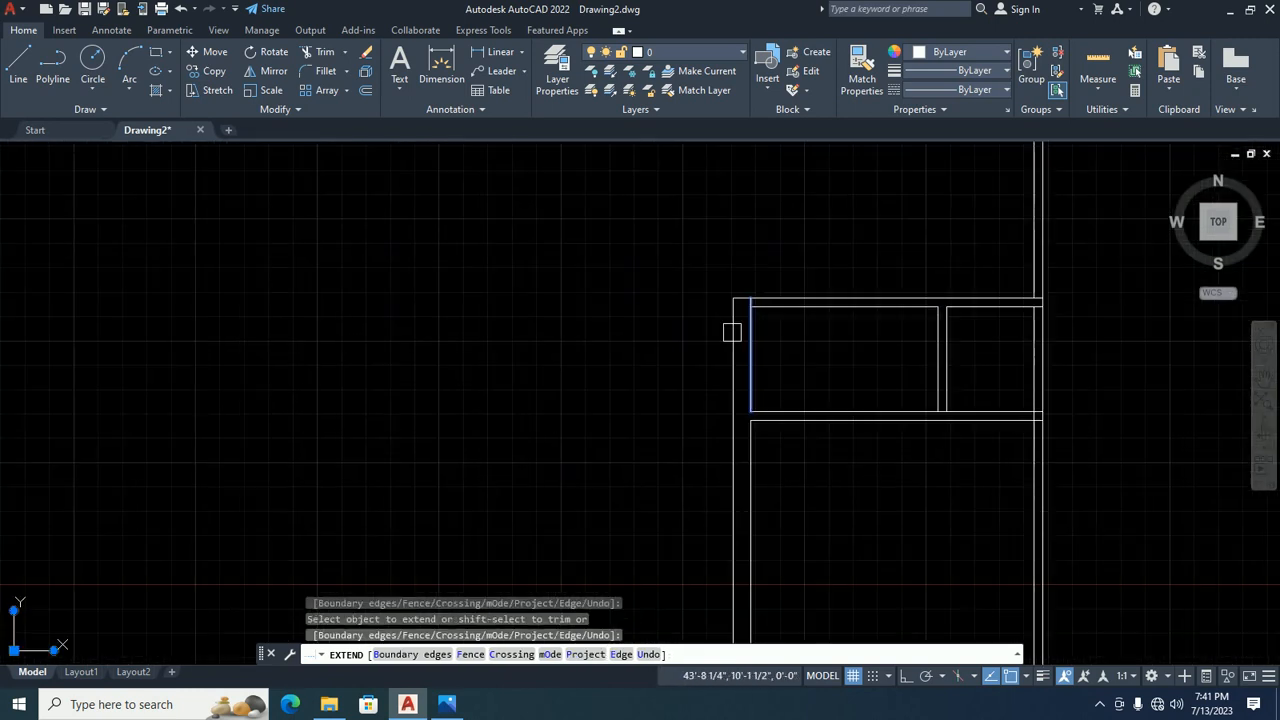
left_click(846, 386)
scroll(766, 409, "up", 4)
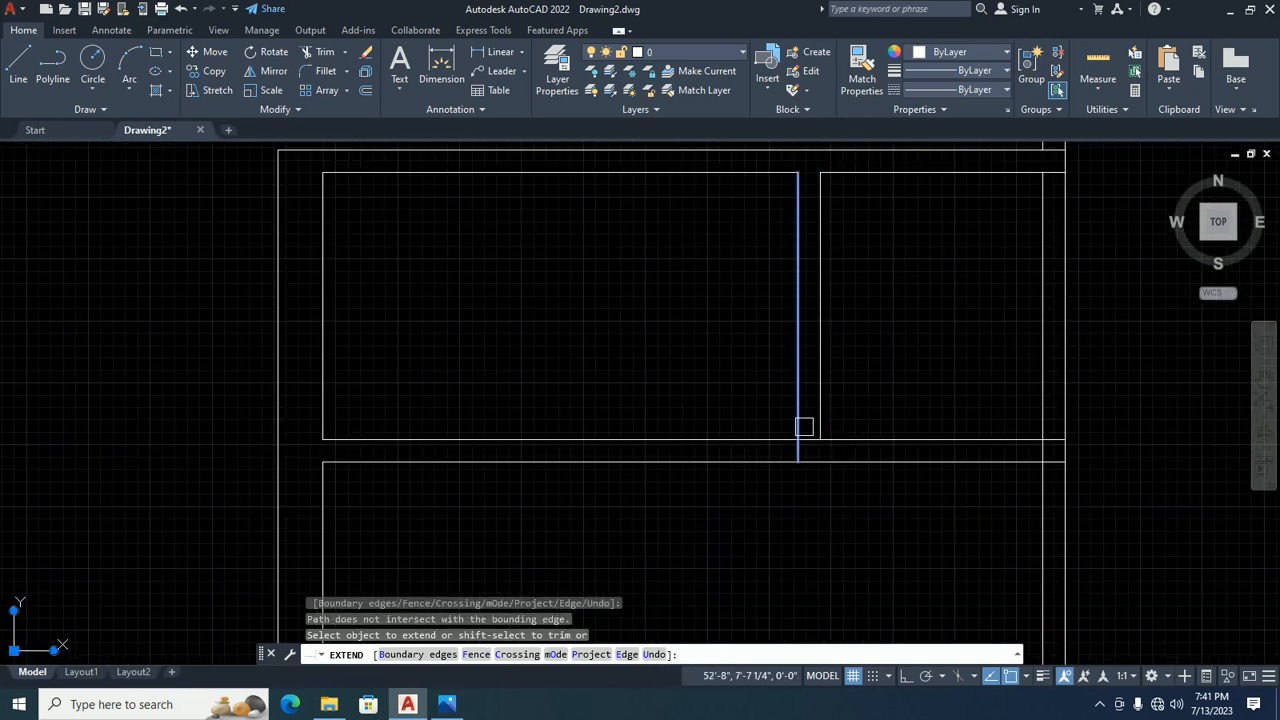
scroll(804, 438, "up", 4)
left_click(803, 438, "shift")
scroll(802, 442, "down", 4)
left_click(801, 446, "shift")
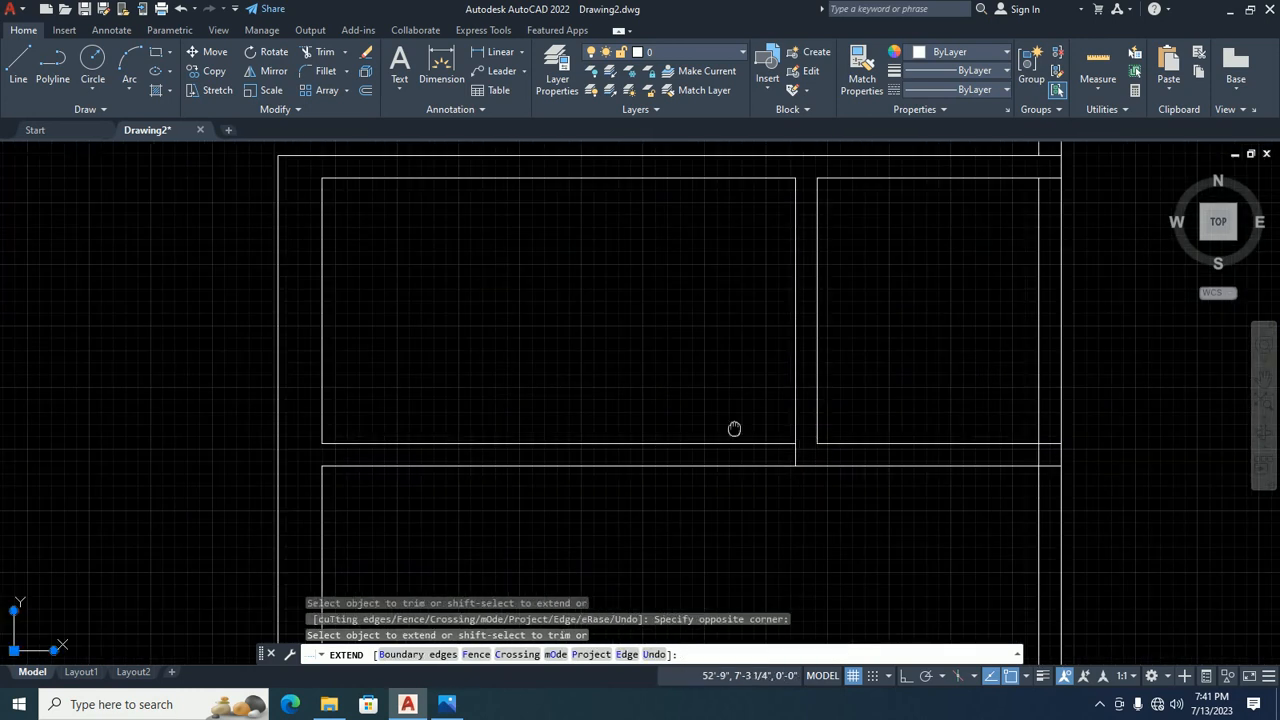
Offset the bedroom's upper wall line 3' downward to mark the door opening in its right wall.
middle_click_drag(734, 429, 248, 283)
scroll(643, 322, "up", 4)
key("Escape")
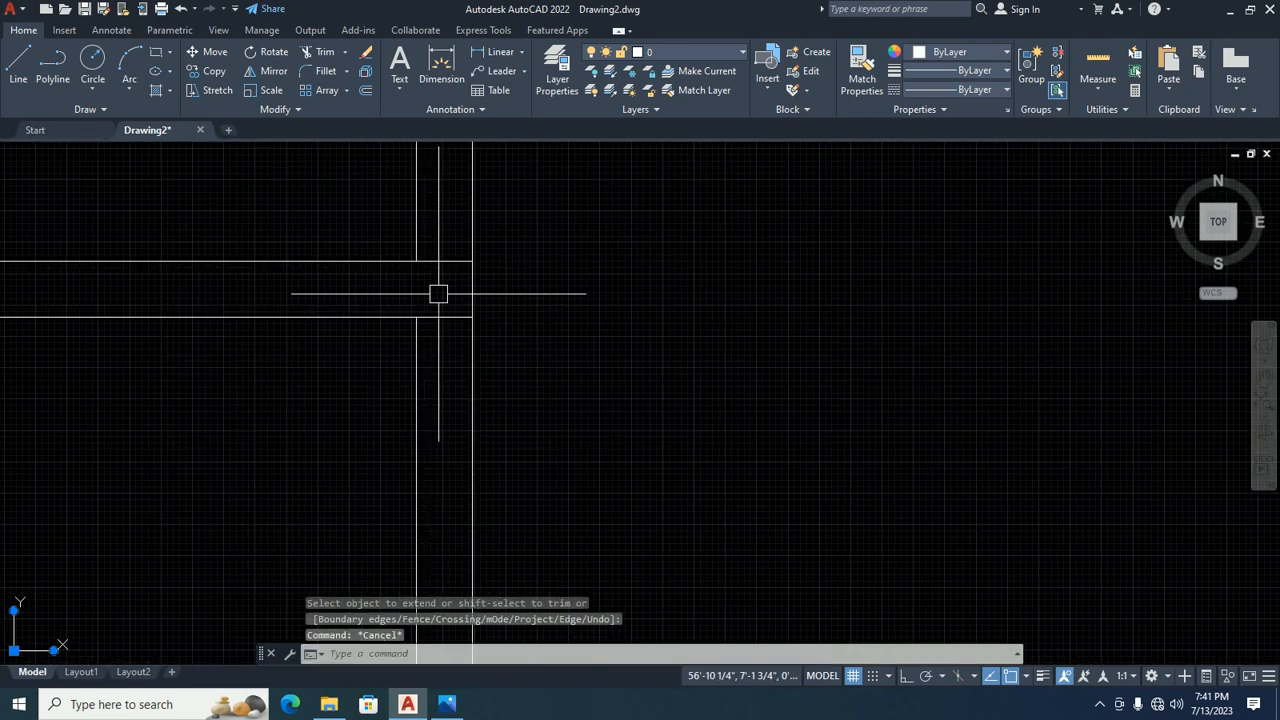
type("o")
key("Return")
type("3'")
key("Return")
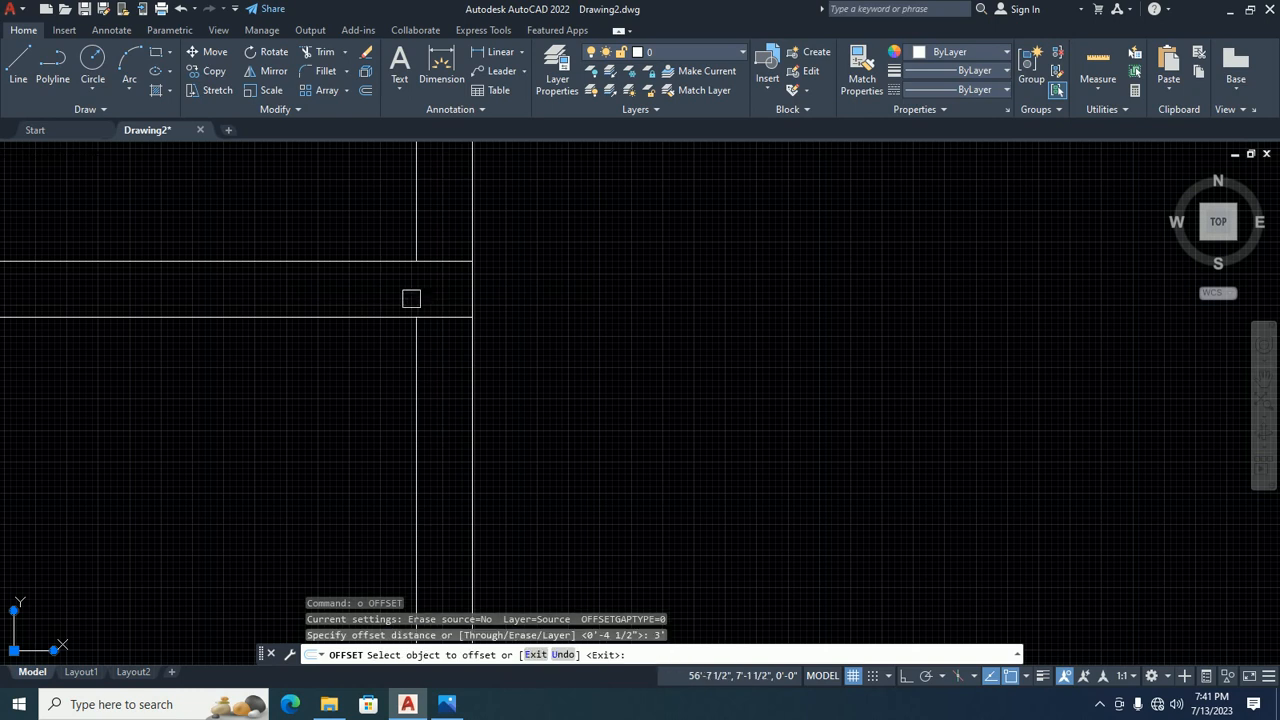
left_click(378, 317)
left_click(356, 412)
key("Escape")
key("Escape")
key("Escape")
scroll(356, 412, "down", 6)
middle_click_drag(337, 441, 415, 319)
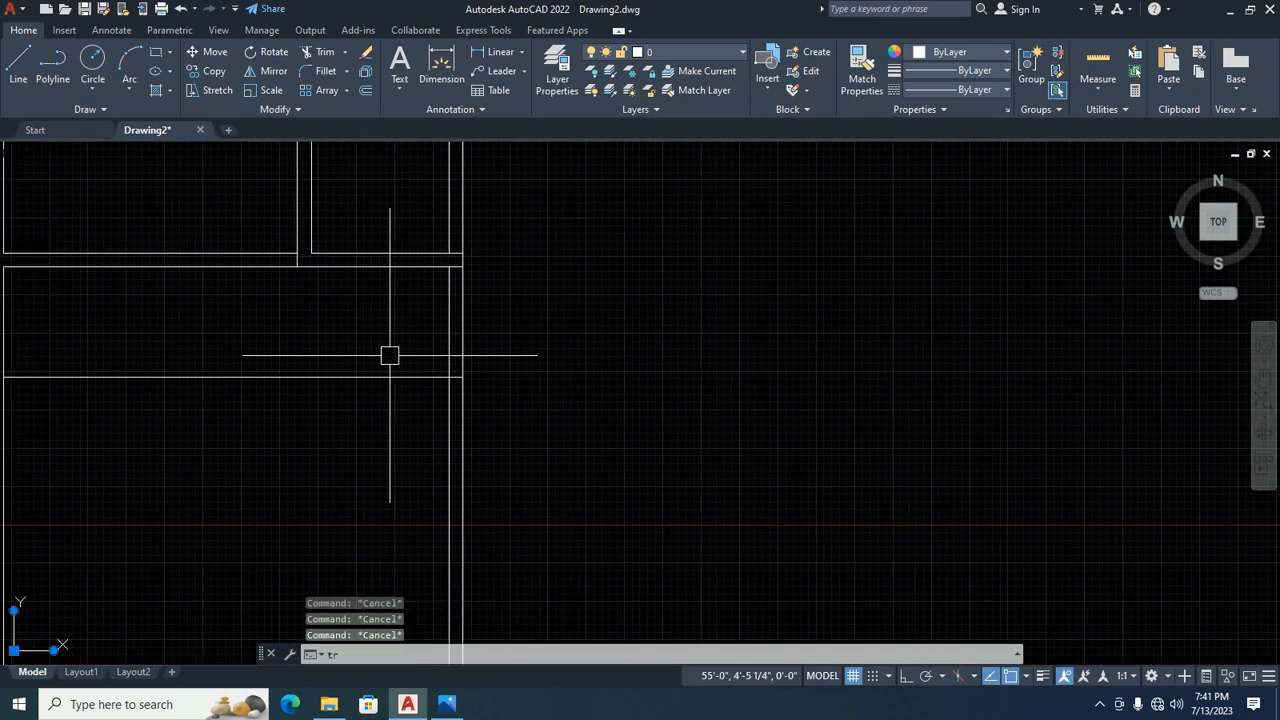
Trim the marker line inside the bedroom and the right wall lines above it to open the bedroom doorway.
type("tr")
key("Return")
left_click(354, 377)
left_click(386, 335)
left_click(573, 328)
Trim the leftover wall lines at the right corners of the small room beside the toilet.
scroll(500, 290, "up", 5)
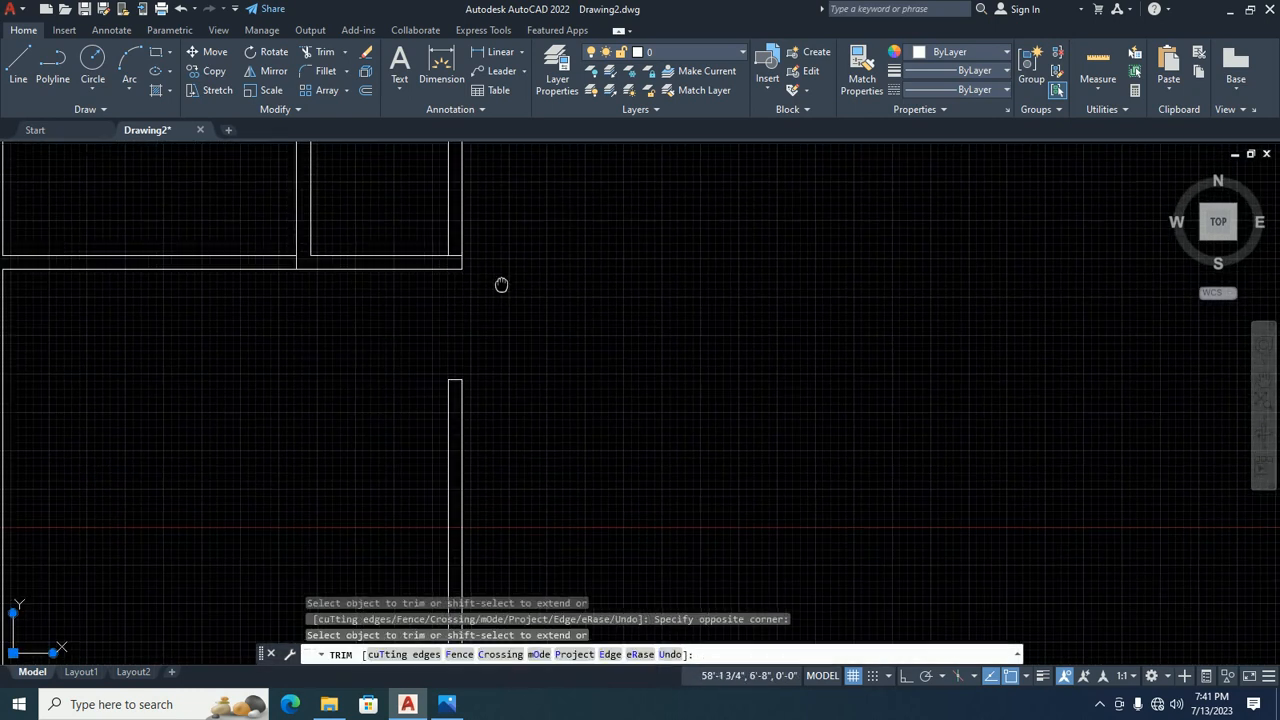
left_click(434, 346)
scroll(434, 346, "down", 5)
middle_click_drag(427, 369, 408, 475)
scroll(433, 299, "up", 5)
left_click(377, 260)
scroll(377, 260, "down", 3)
key("Escape")
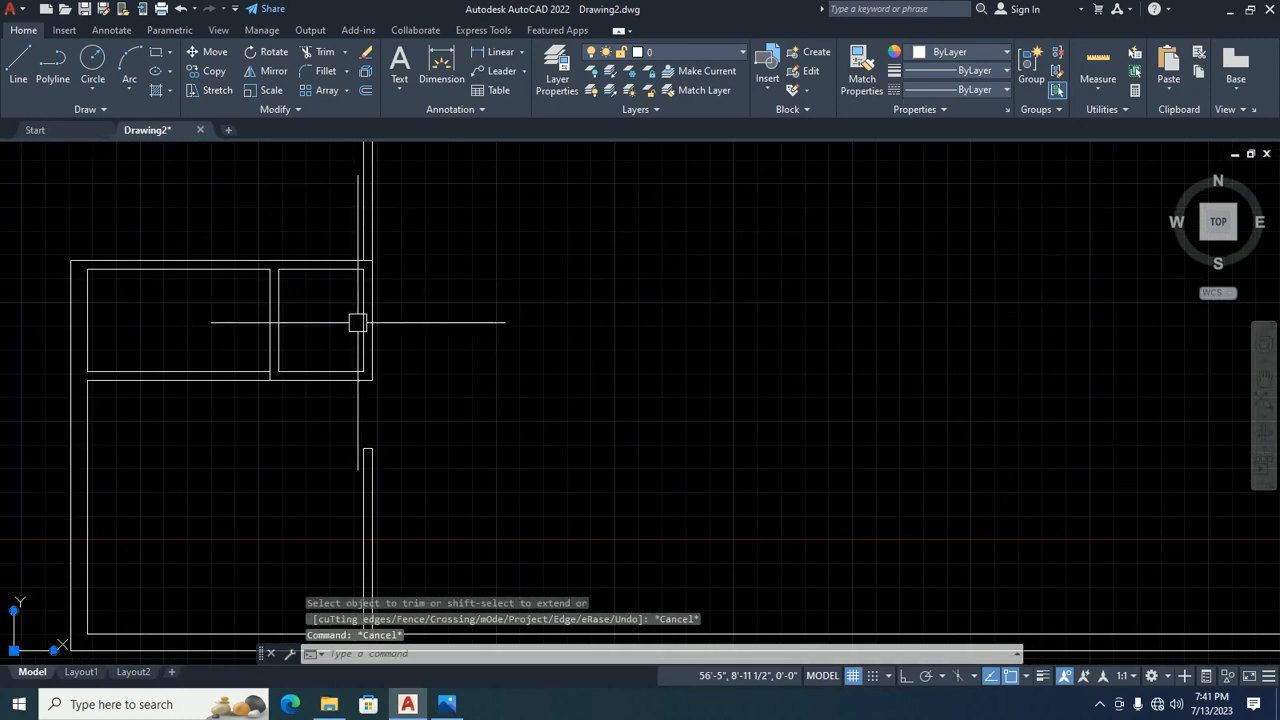
Offset the toilet partition's left line 30 inches to the left to mark the toilet door's width.
middle_click_drag(343, 343, 449, 323)
type("o")
key("Return")
type("30")
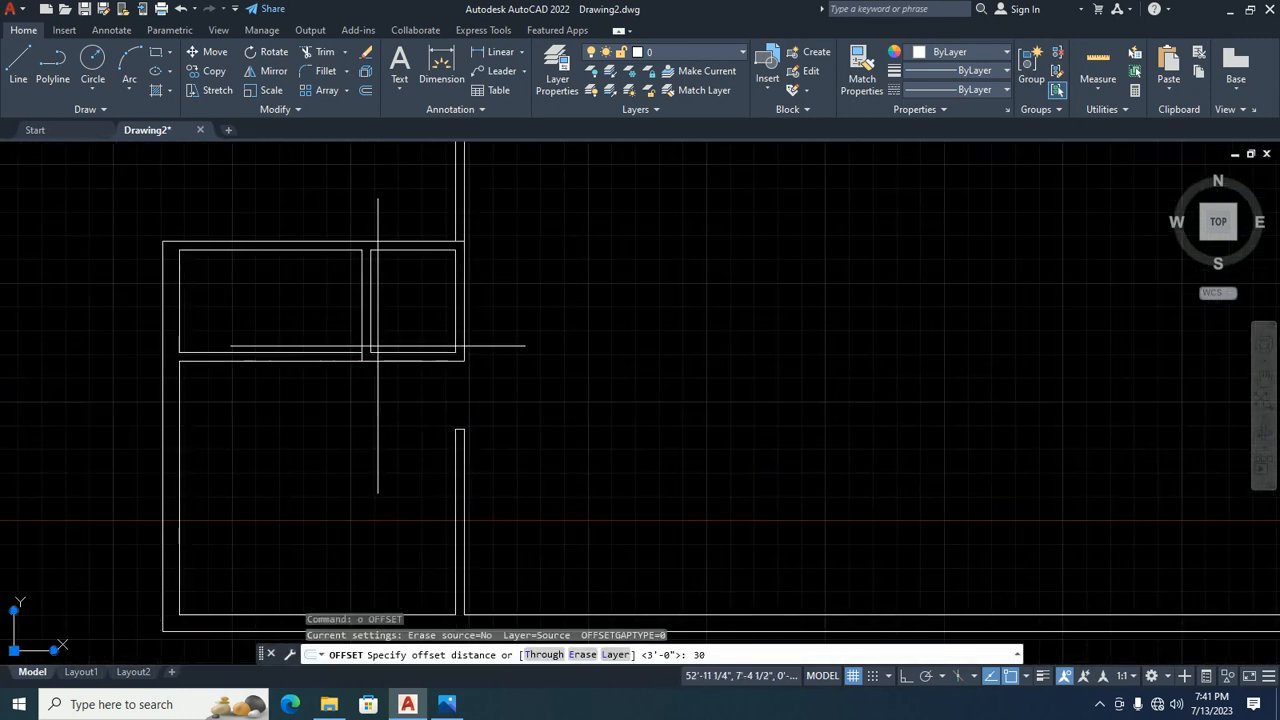
key("Return")
left_click(362, 314)
left_click(314, 311)
key("Escape")
key("Escape")
Draw a short line across the right wall of the small room beside the toilet, at the wall's midpoint.
key("Return")
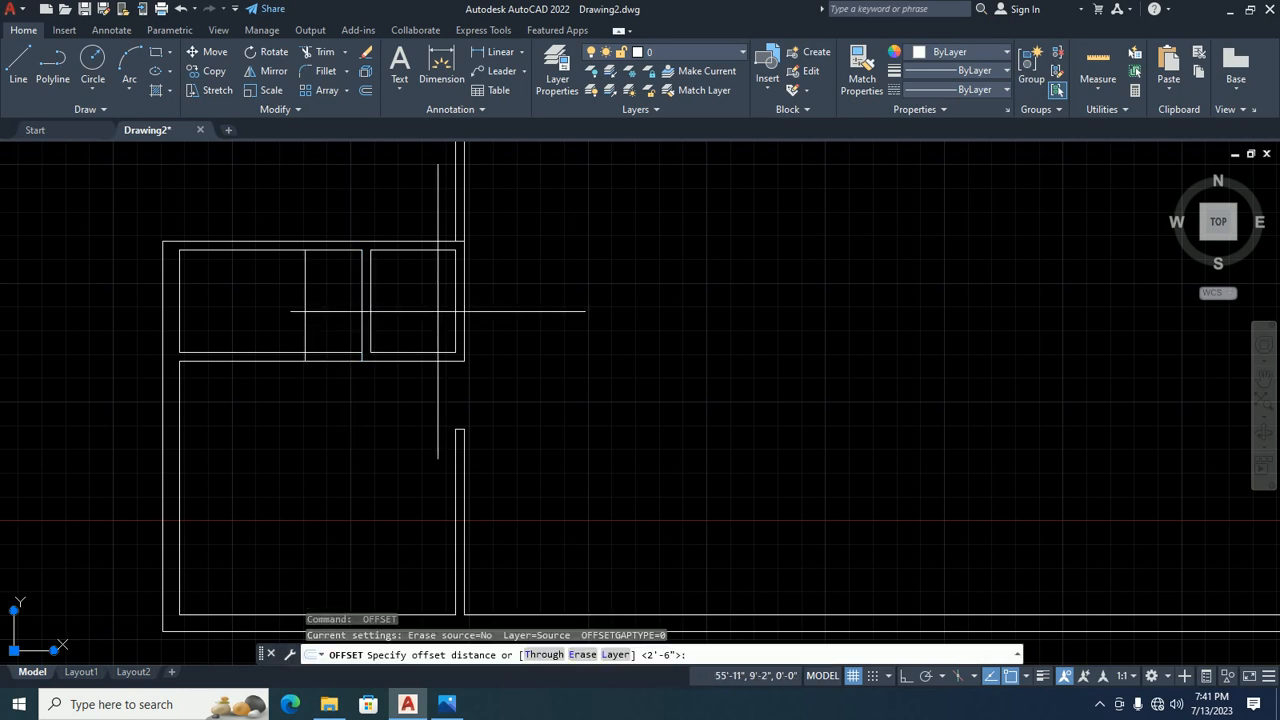
key("Escape")
key("Escape")
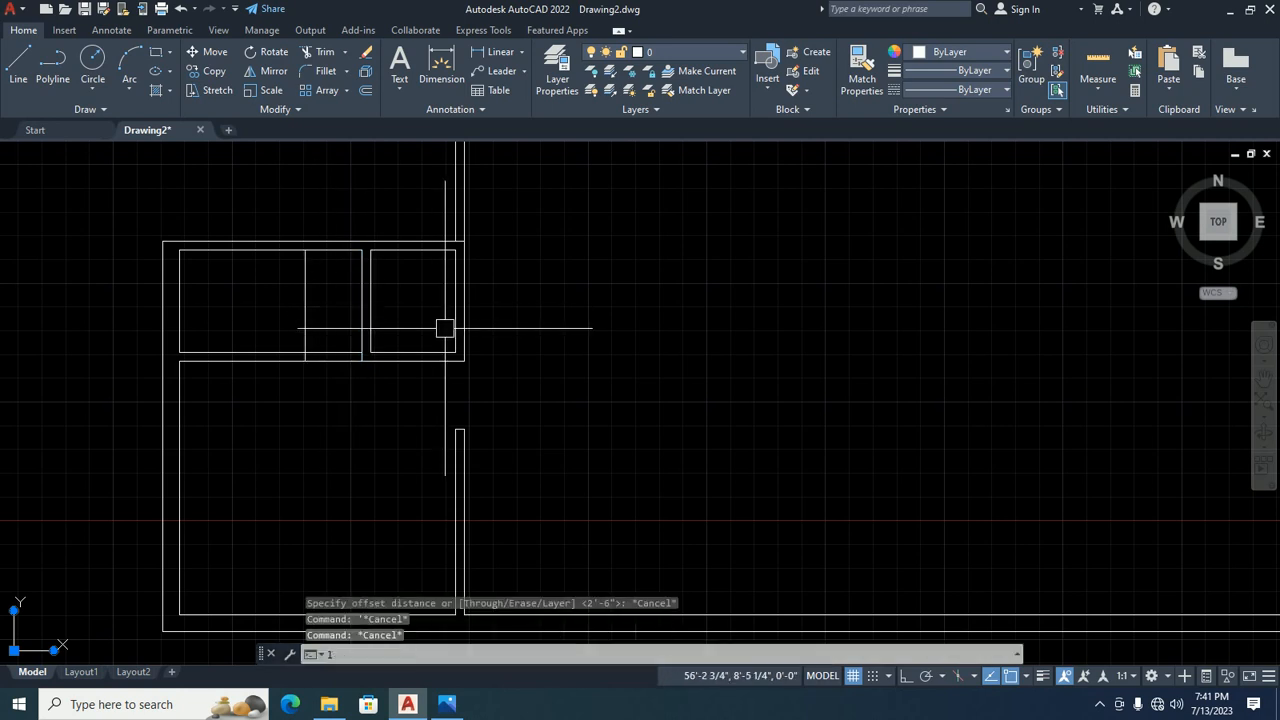
key("Return")
scroll(462, 305, "up", 2)
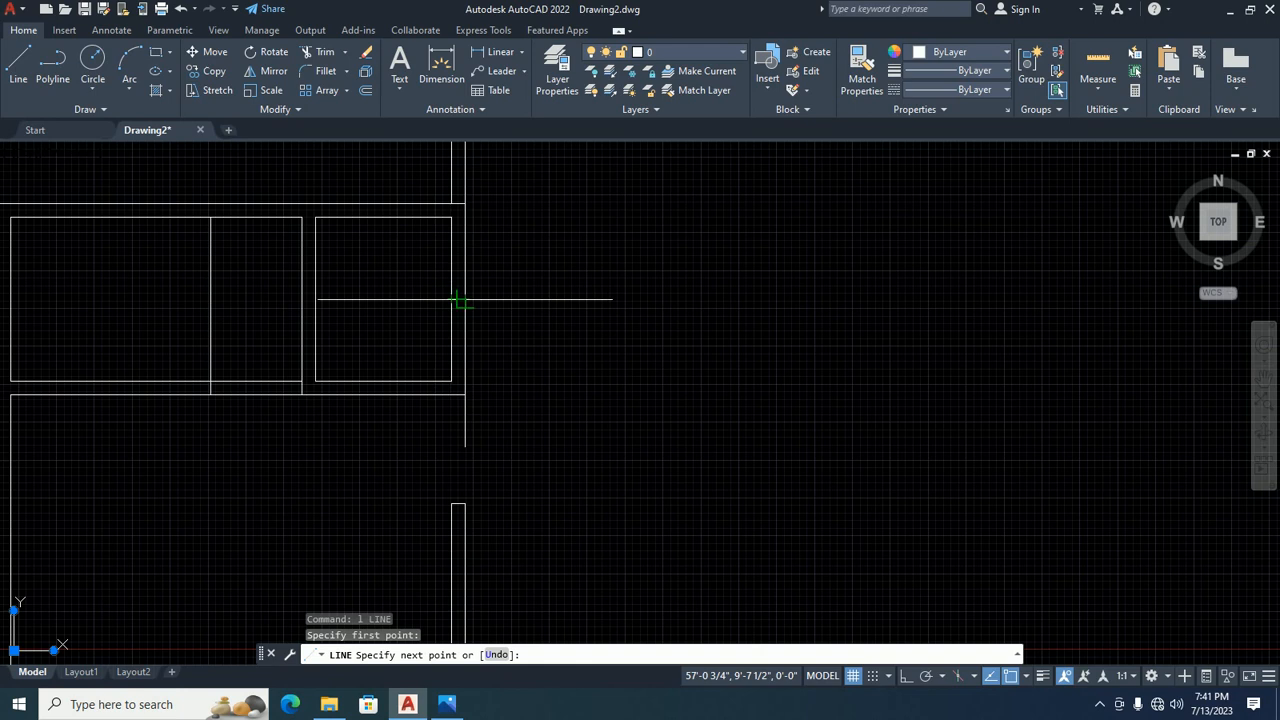
key("Escape")
Offset the short midpoint line 18 inches both upward and downward to mark the small room's opening.
type("o")
key("Return")
type("18")
key("Return")
scroll(455, 305, "up", 3)
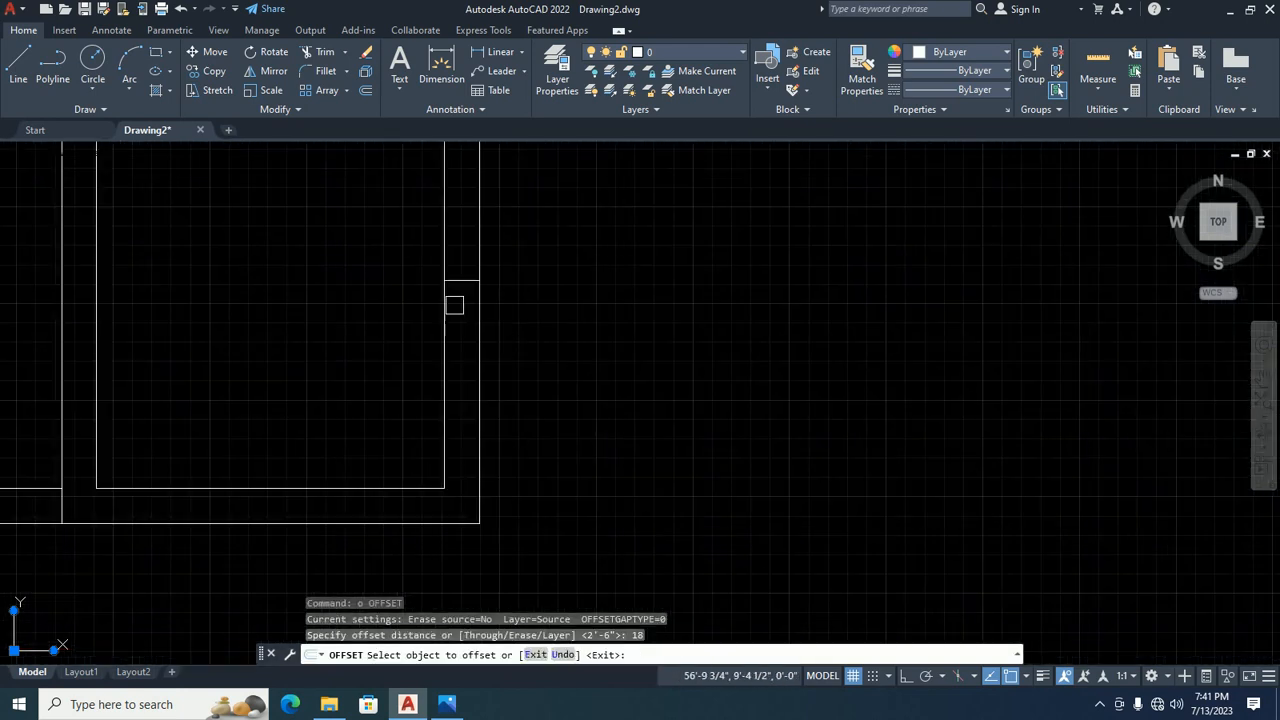
left_click(460, 265)
left_click(454, 220)
left_click(462, 270)
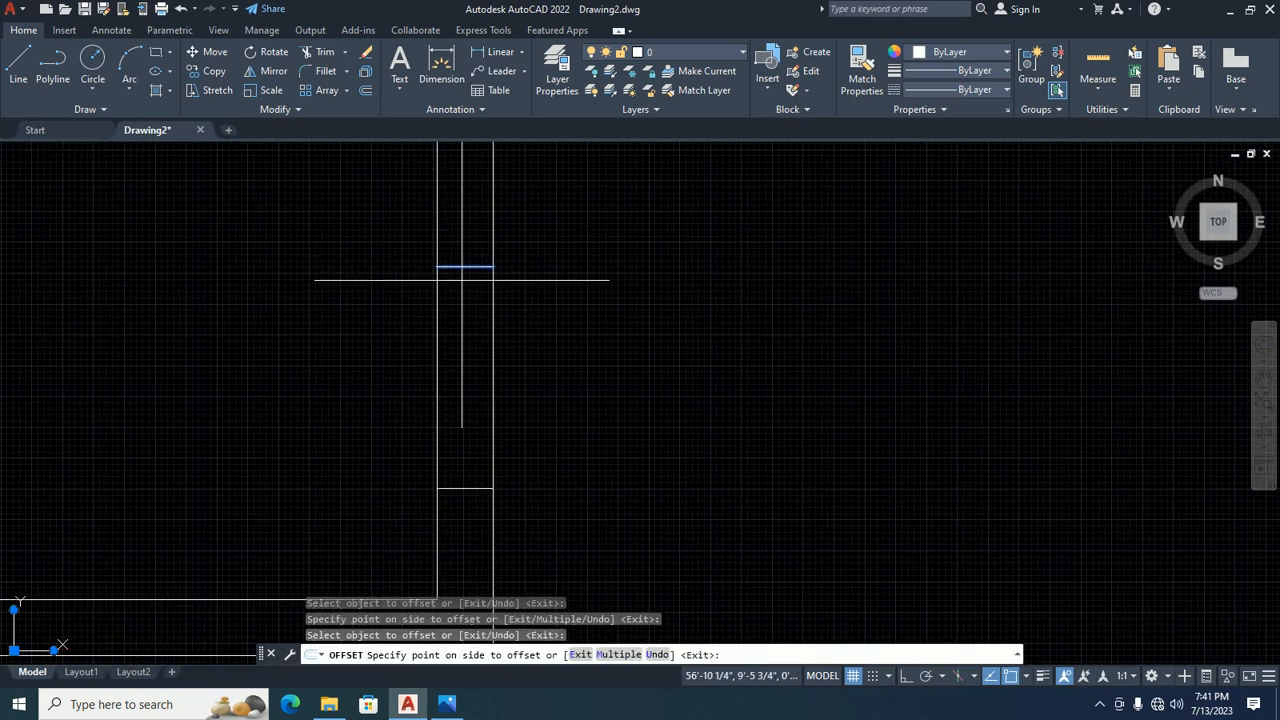
left_click(462, 300)
key("Escape")
scroll(456, 342, "down", 4)
key("Escape")
Trim the small room's right wall lines between the two offset markers to create the opening.
type("tr")
key("Return")
key("Return")
left_click(424, 342)
left_click(508, 333)
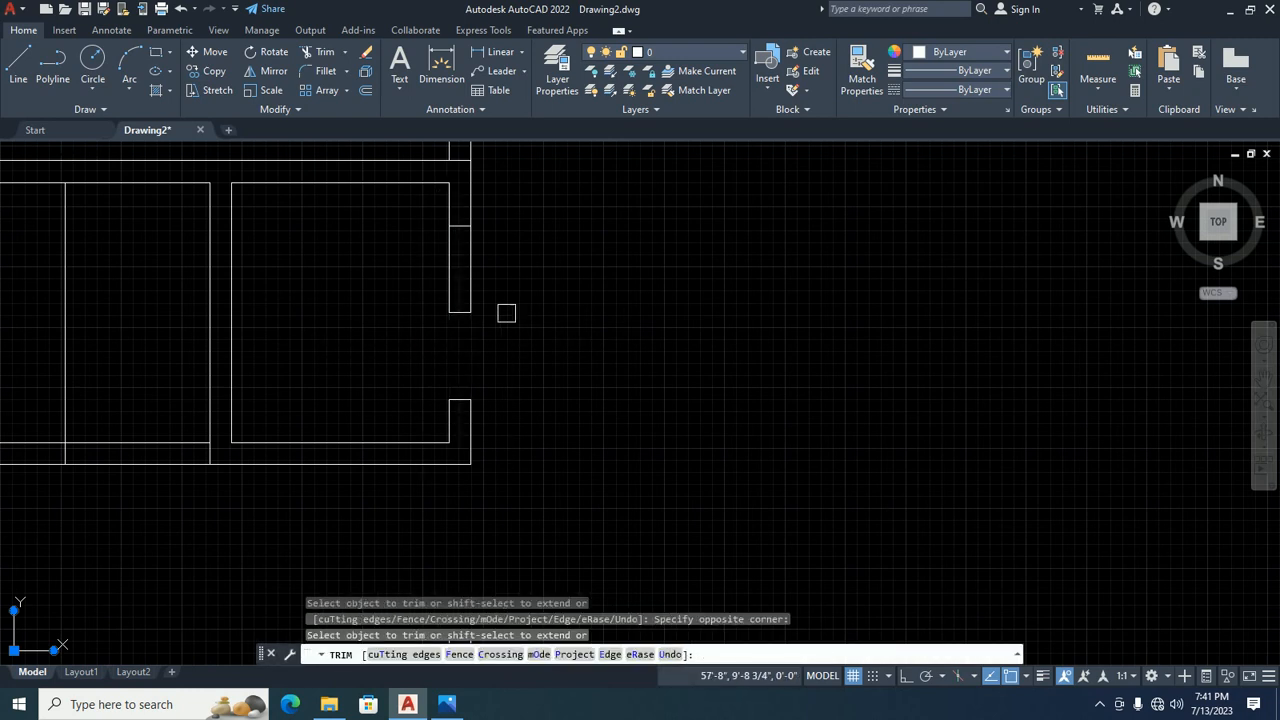
left_click(498, 303)
left_click(401, 283)
left_click(456, 310)
Trim the toilet's lower wall between the door marker and the partition, removing the marker's excess, to open the doorway.
middle_click_drag(457, 315, 659, 337)
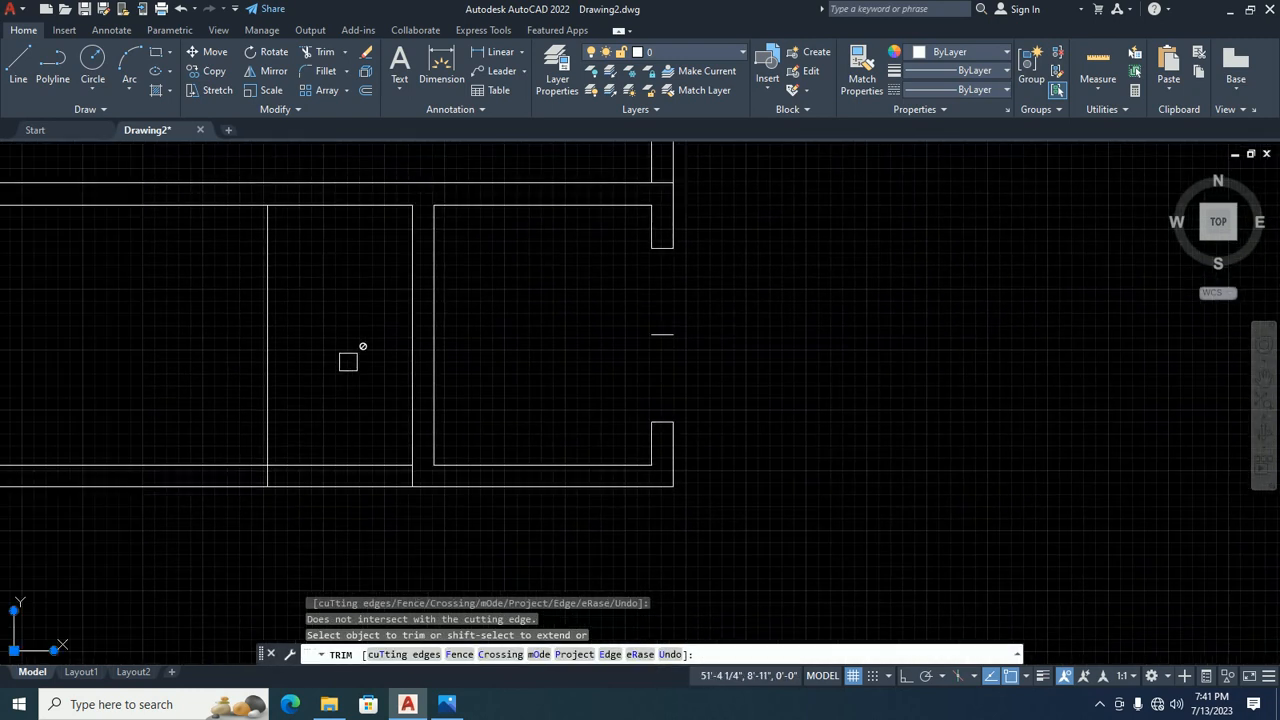
left_click(325, 404)
left_click(311, 493)
scroll(280, 390, "down", 6)
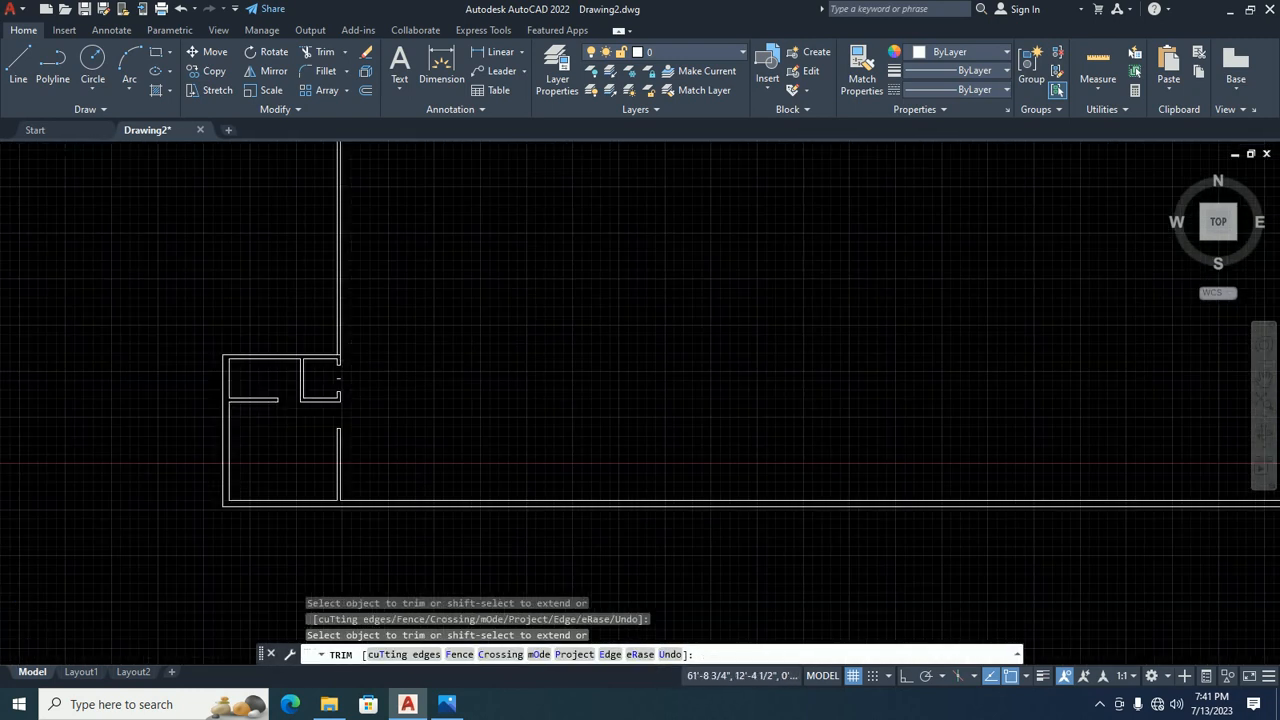
middle_click_drag(380, 352, 317, 390)
Erase the leftover short midpoint line in the small room's wall opening.
key("Escape")
key("Escape")
key("Escape")
scroll(274, 415, "up", 5)
left_click(264, 410)
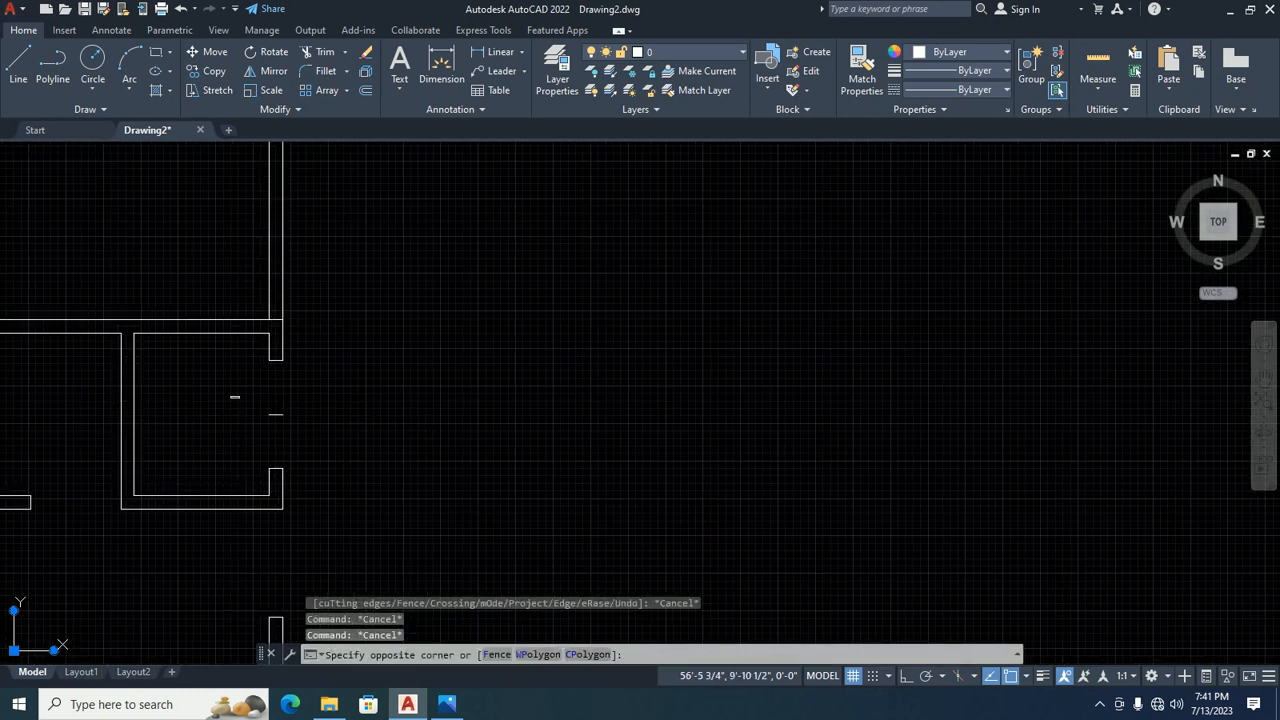
key("Escape")
key("Escape")
scroll(300, 425, "down", 4)
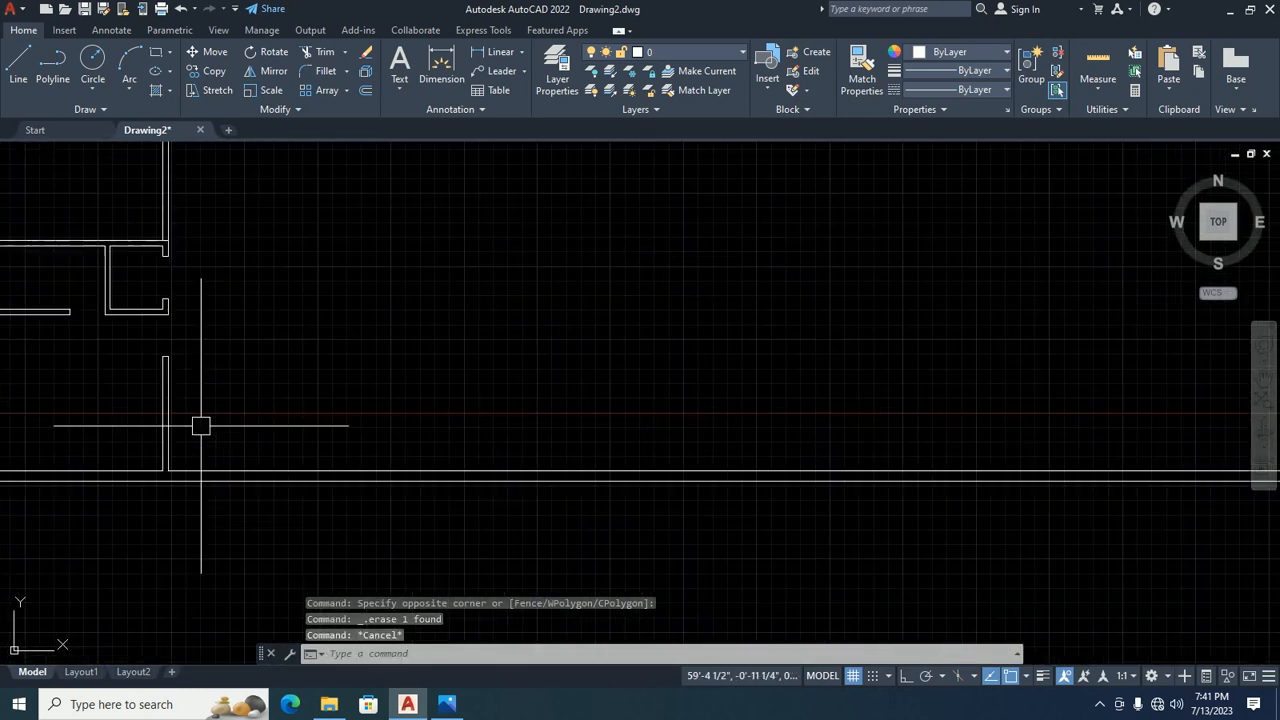
Offset the bedroom's outer right wall line 13' to the right for the next room's width.
type("o")
key("Return")
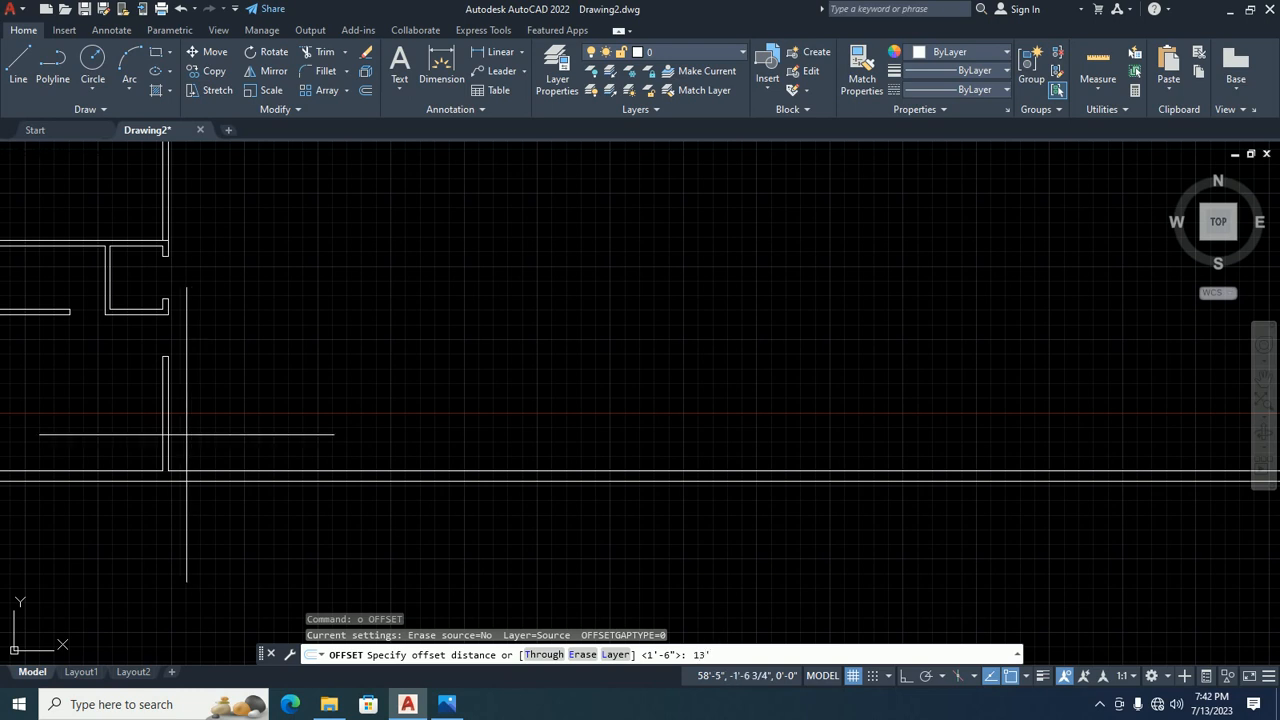
type("13'")
key("Return")
left_click(170, 438)
left_click(351, 428)
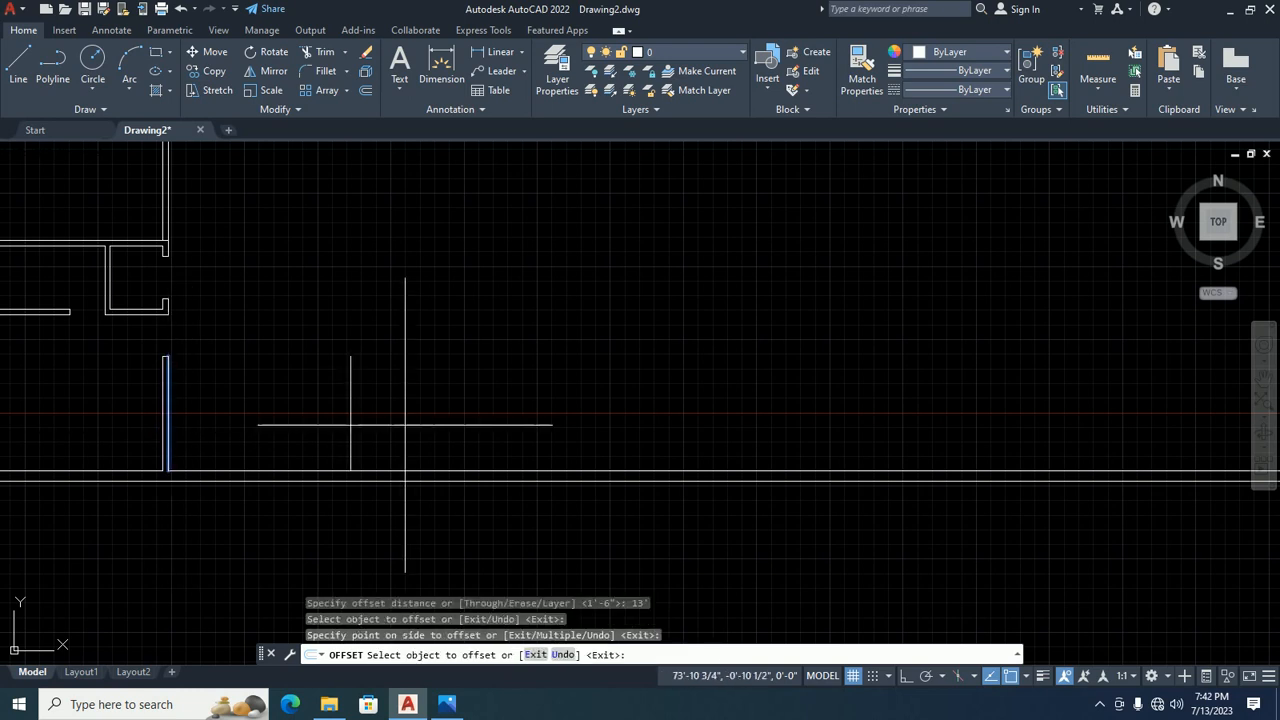
key("Return")
Offset the inner line of the long bottom wall 19'4.5" upward.
key("Return")
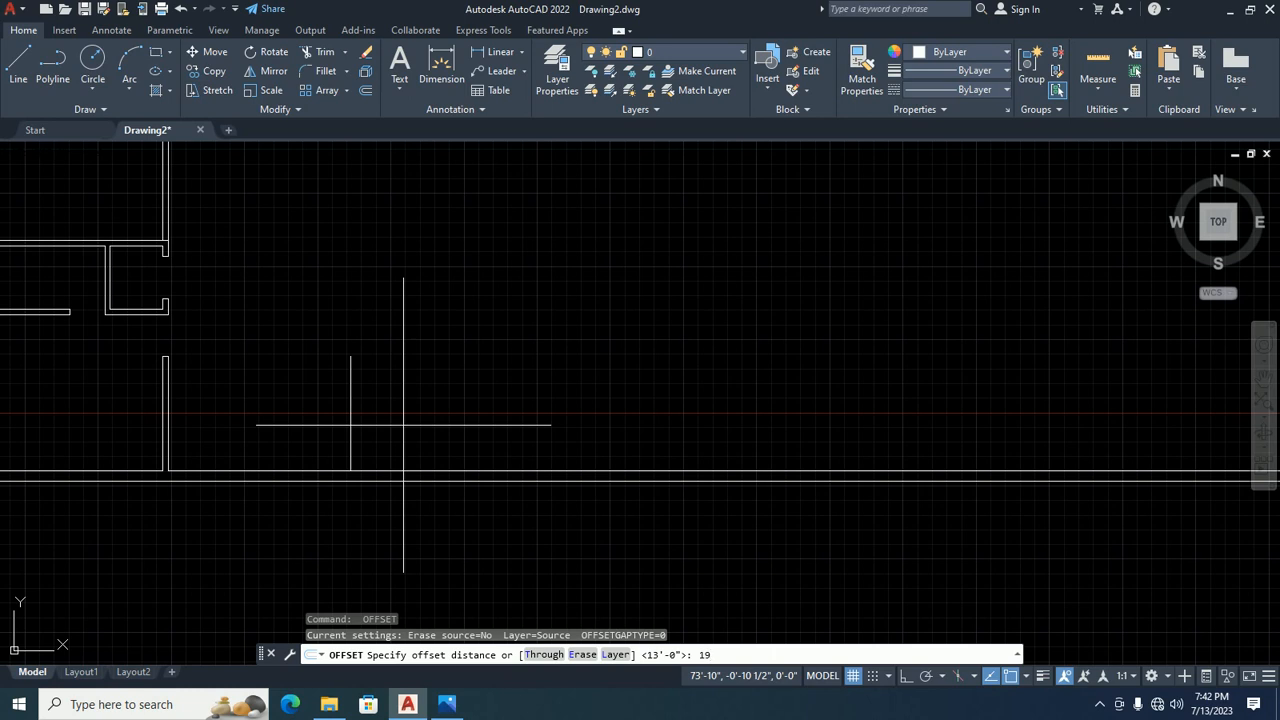
key("Return")
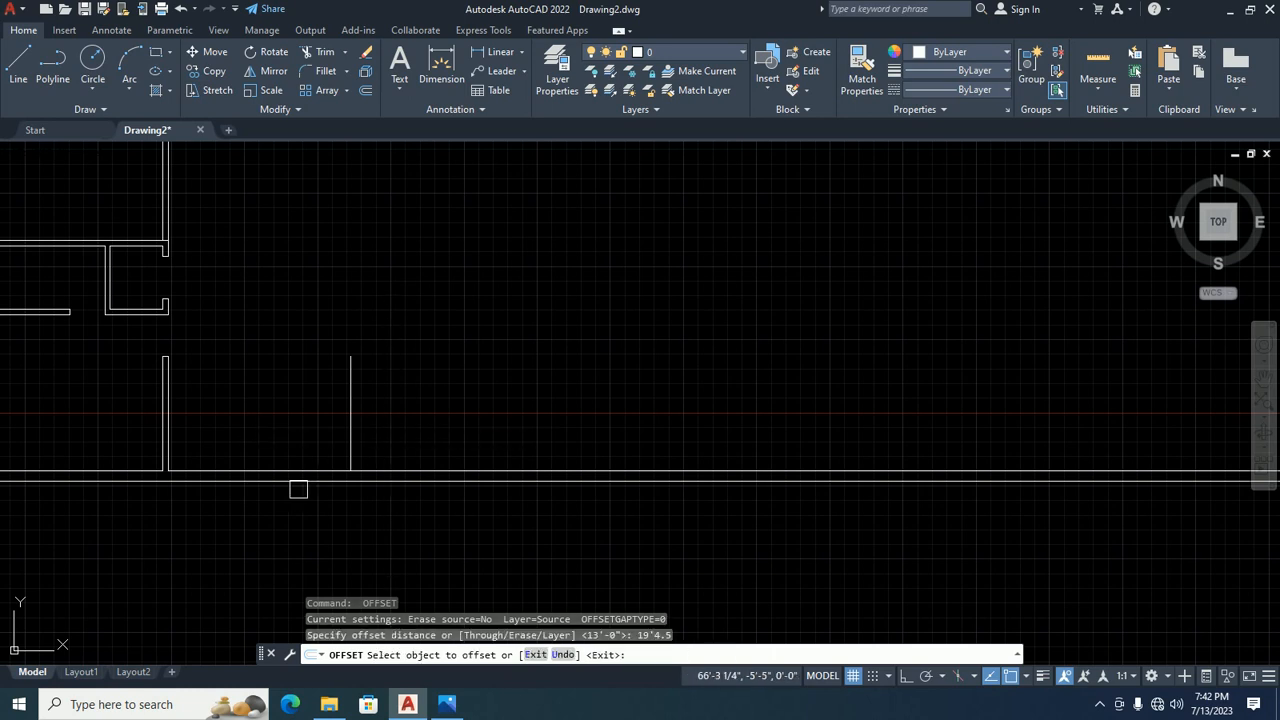
left_click(283, 472)
left_click(290, 420)
key("Escape")
scroll(286, 393, "down", 2)
middle_click_drag(286, 395, 257, 435)
Offset the new room's right vertical line 9 inches to the right to form the wall's thickness.
key("Return")
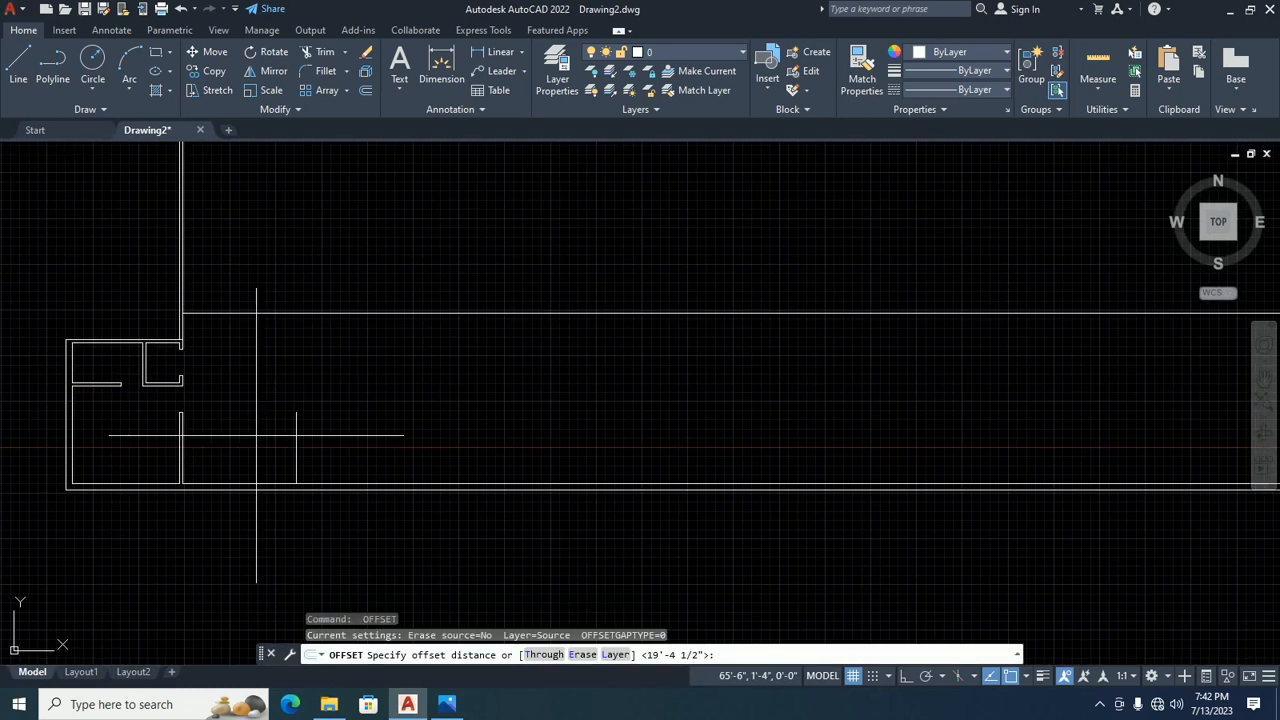
type("98")
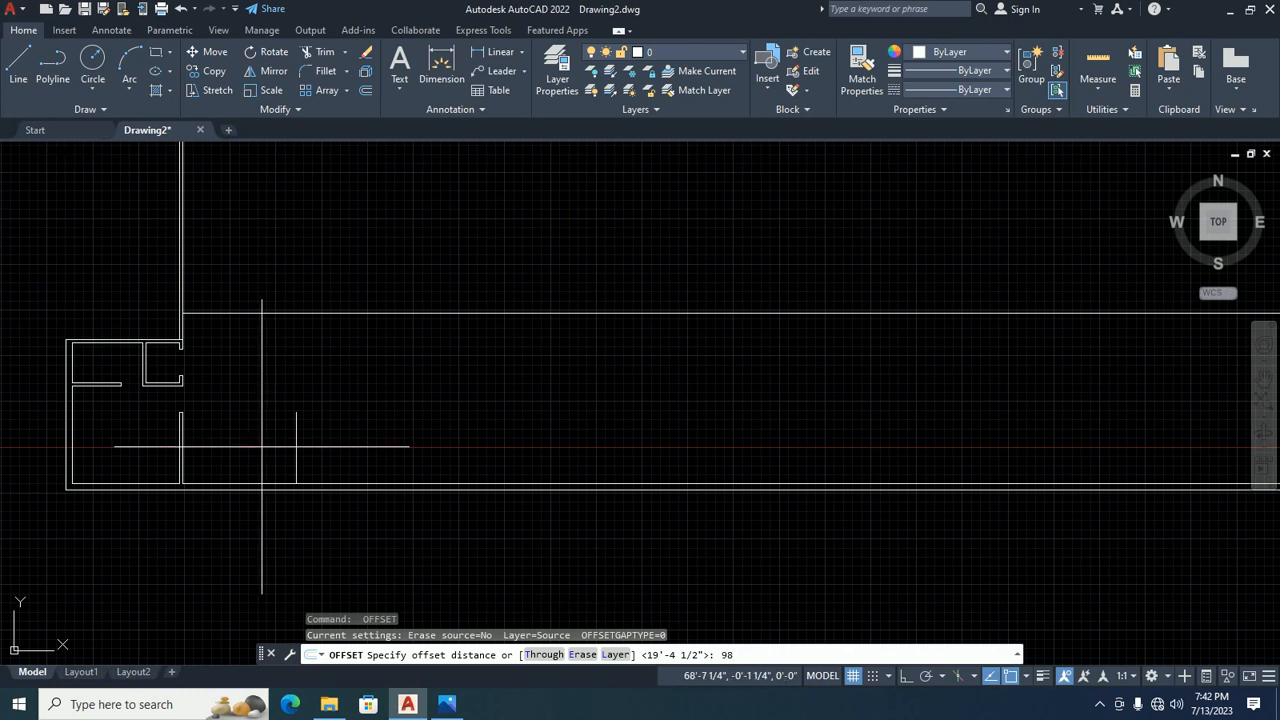
key("Return")
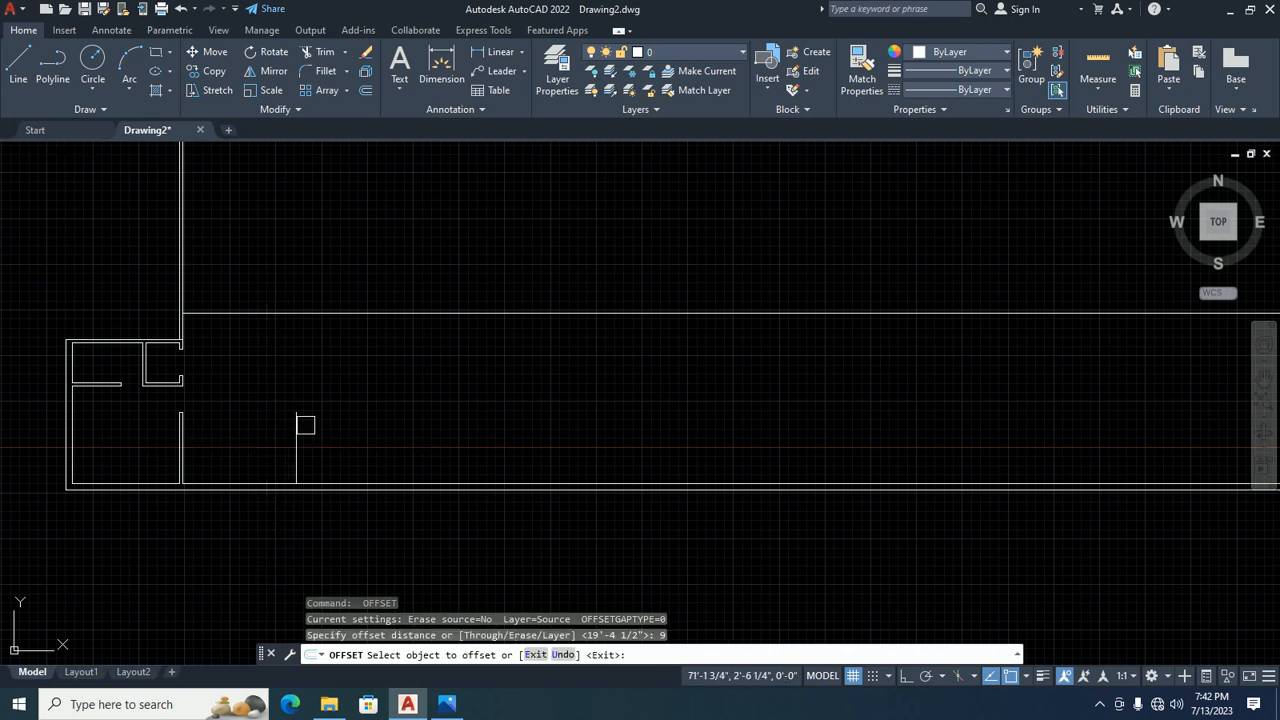
left_click(305, 425)
left_click(328, 402)
key("Return")
Offset the new room's long upper line upward to form the upper wall's thickness.
key("Return")
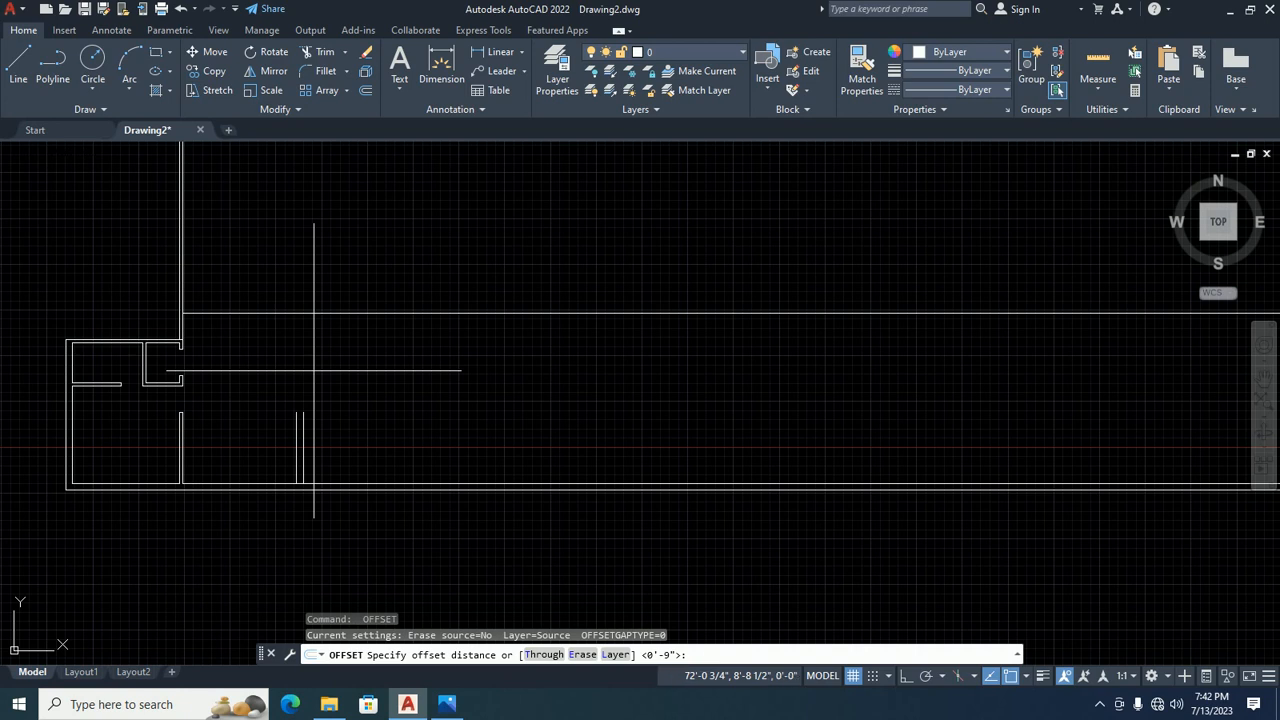
key("Return")
left_click(300, 311)
left_click(300, 277)
key("Escape")
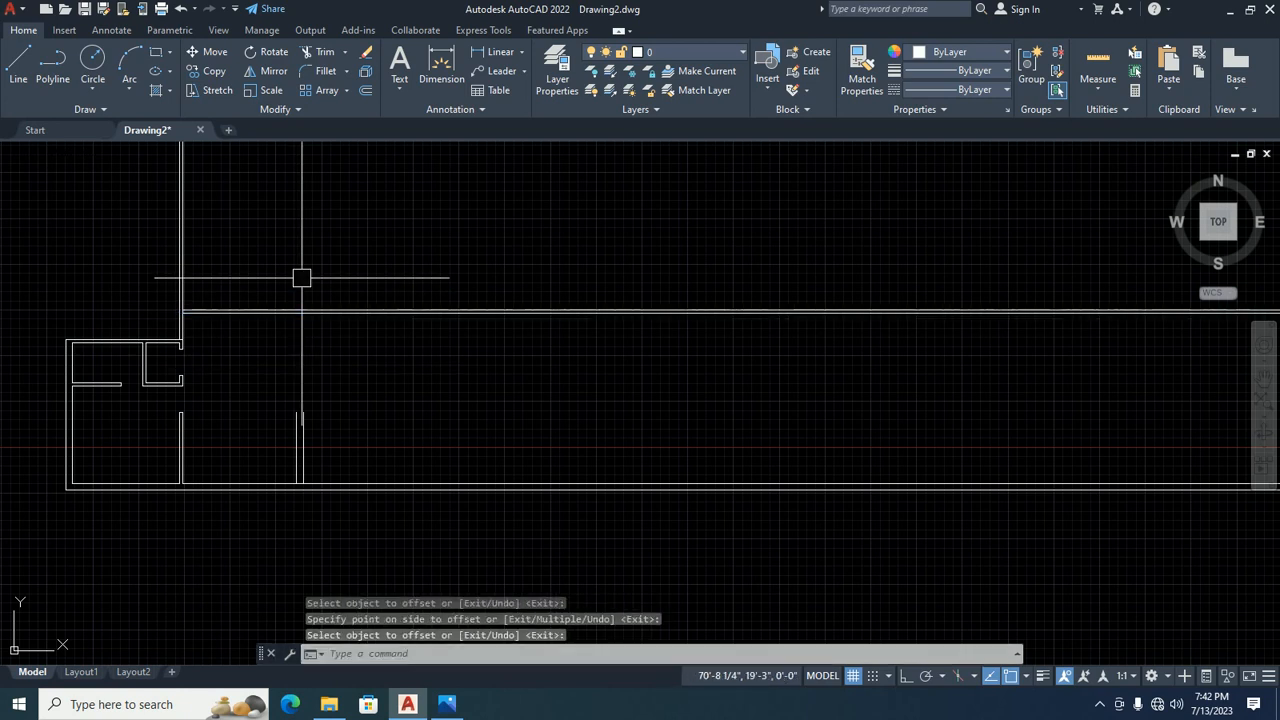
key("Escape")
key("Escape")
key("Escape")
Extend both lines of the new room's right wall upward to the upper wall.
type("ex")
key("Return")
left_click(370, 380)
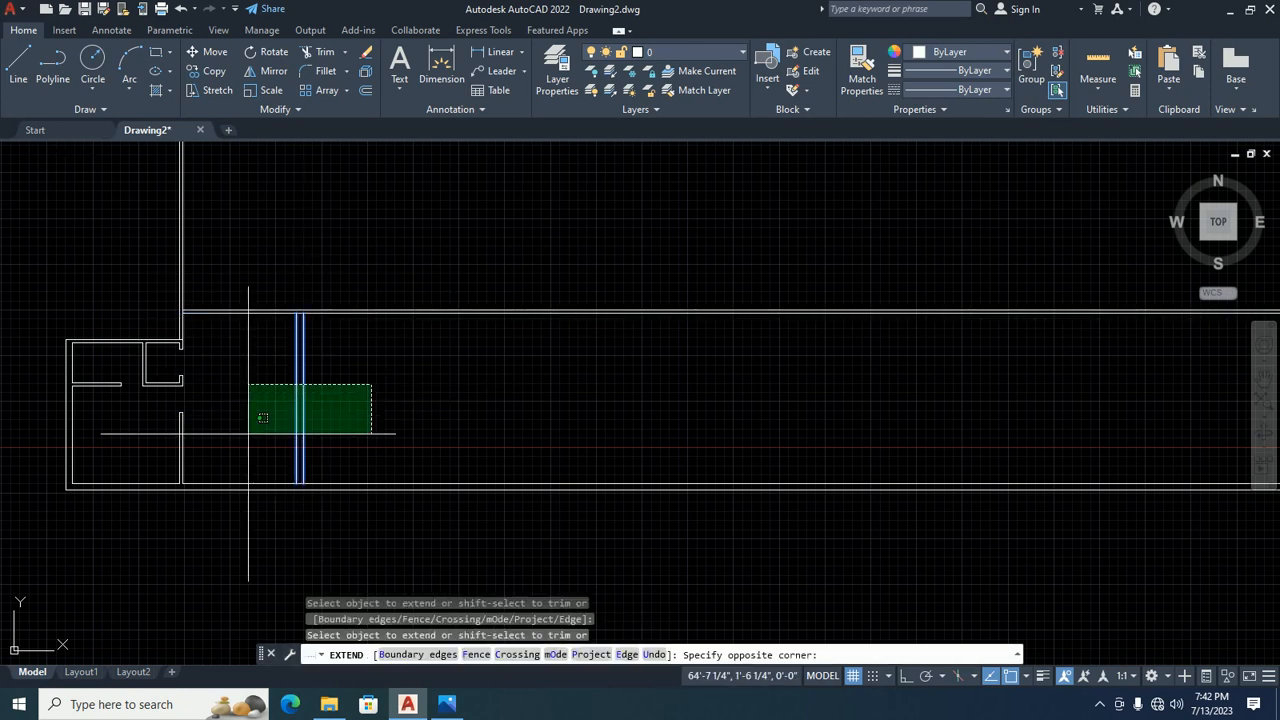
left_click(263, 414)
middle_click_drag(353, 345, 414, 400)
left_click(329, 399)
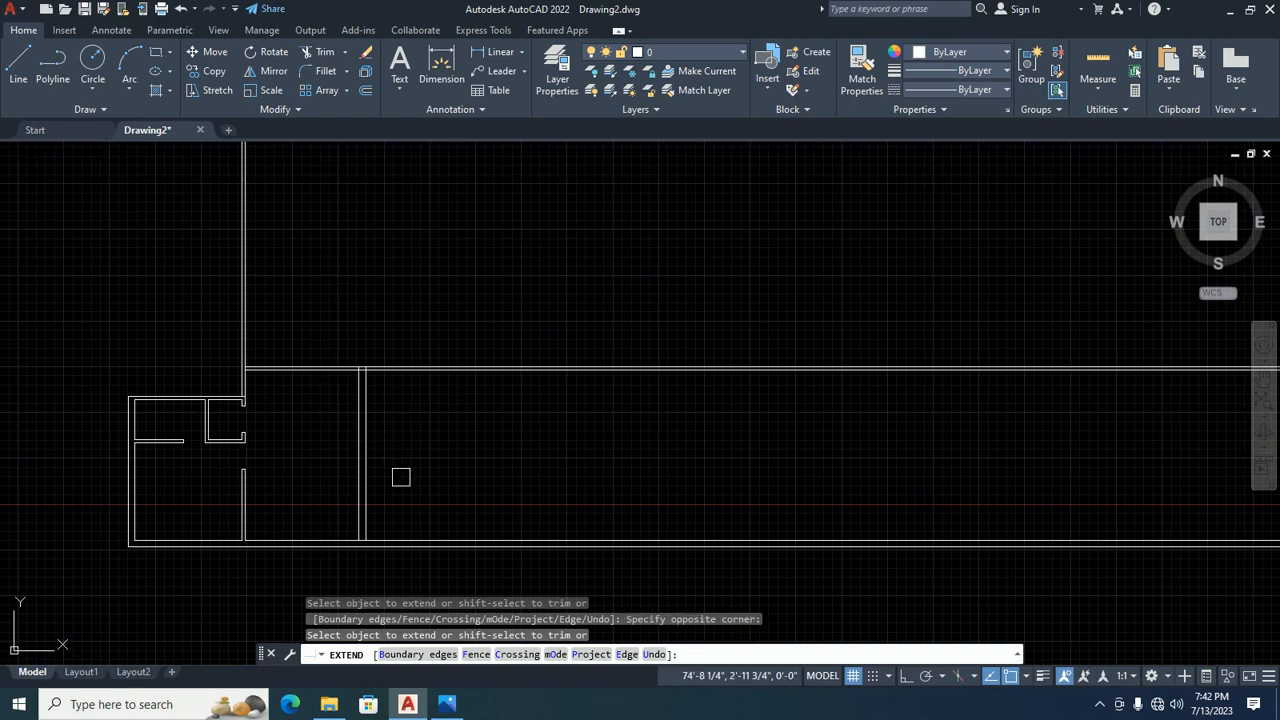
left_click(364, 526)
left_click(366, 527)
scroll(367, 527, "up", 10)
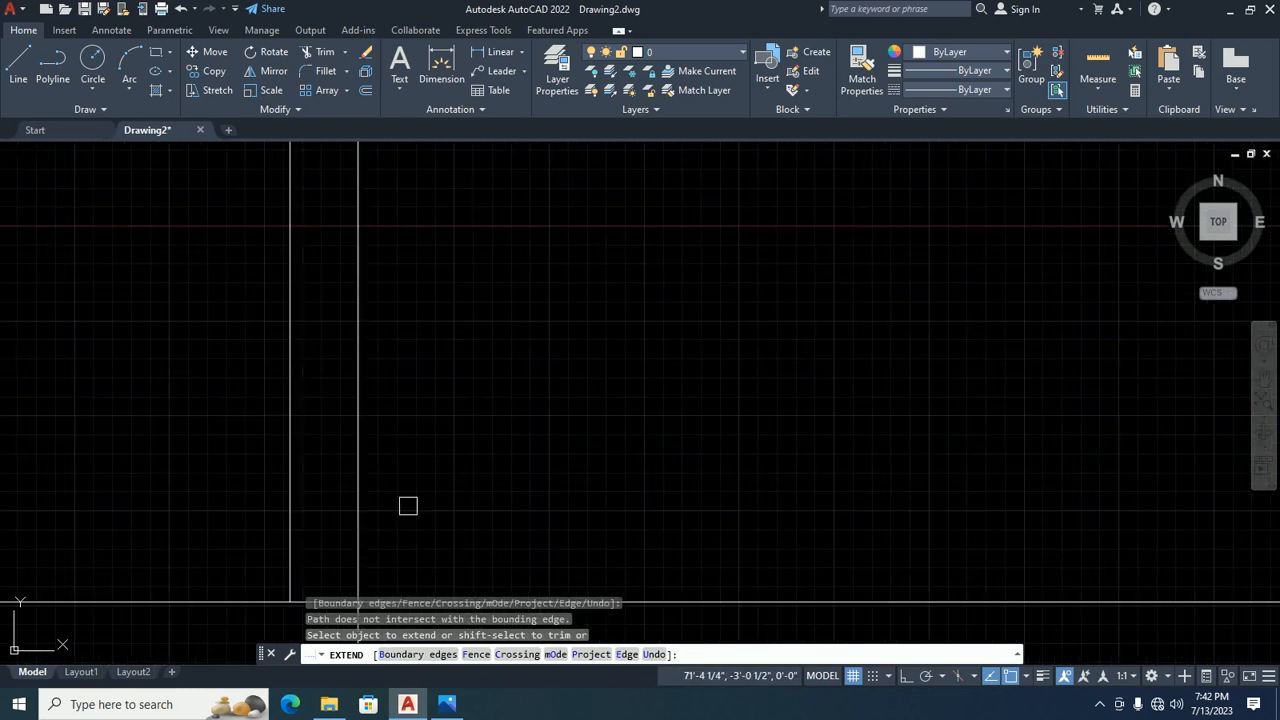
Trim the upper wall's lines beyond the new room's right wall and clean up the overlapping lines at their corner.
scroll(407, 508, "down", 4)
middle_click_drag(408, 522, 400, 489)
scroll(382, 374, "down", 4)
left_click(427, 349, "shift")
left_click(421, 421, "shift")
scroll(412, 348, "down", 5)
left_click(389, 429)
scroll(385, 403, "up", 5)
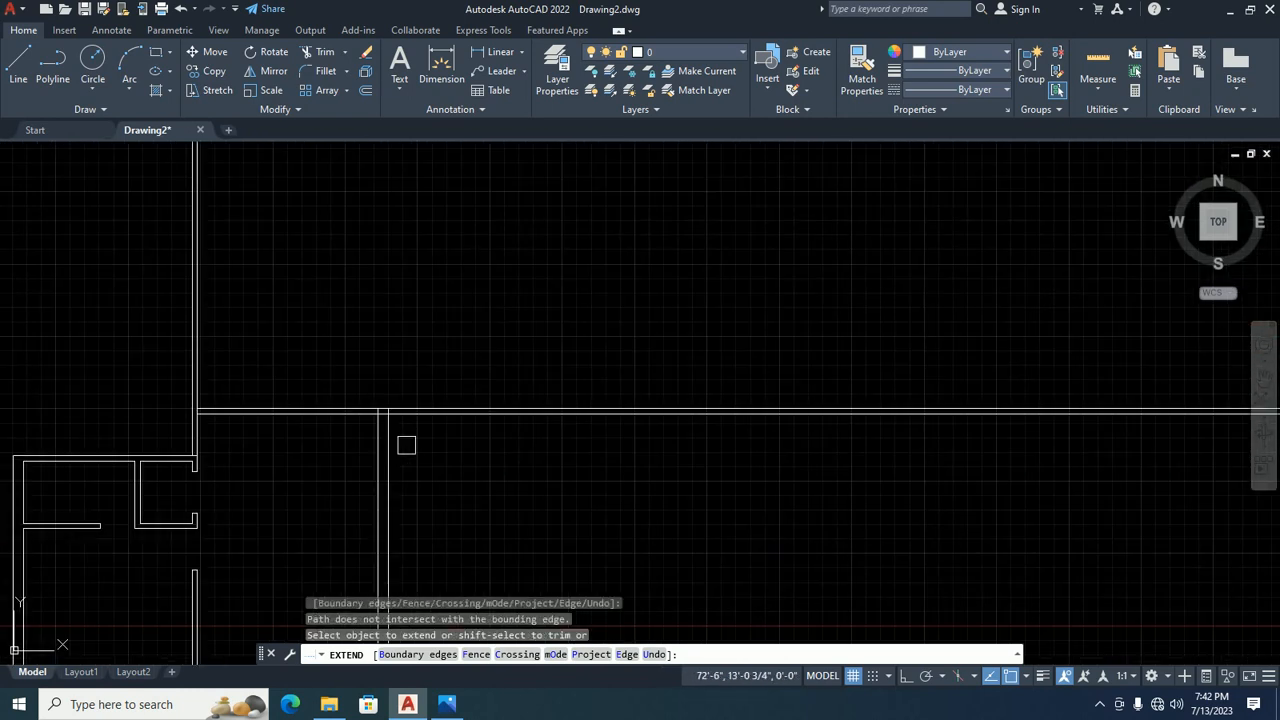
left_click(423, 442, "shift")
left_click(417, 355, "shift")
scroll(373, 416, "up", 5)
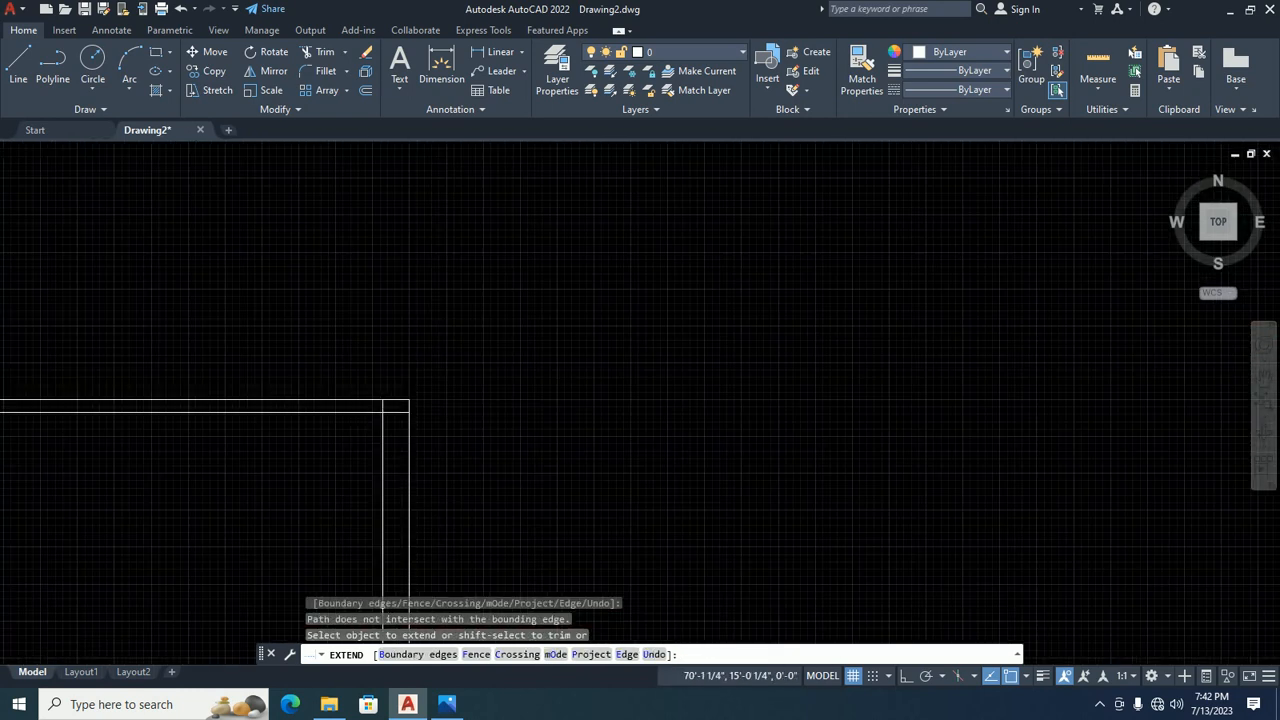
scroll(400, 410, "down", 6)
scroll(345, 430, "up", 3)
key("Escape")
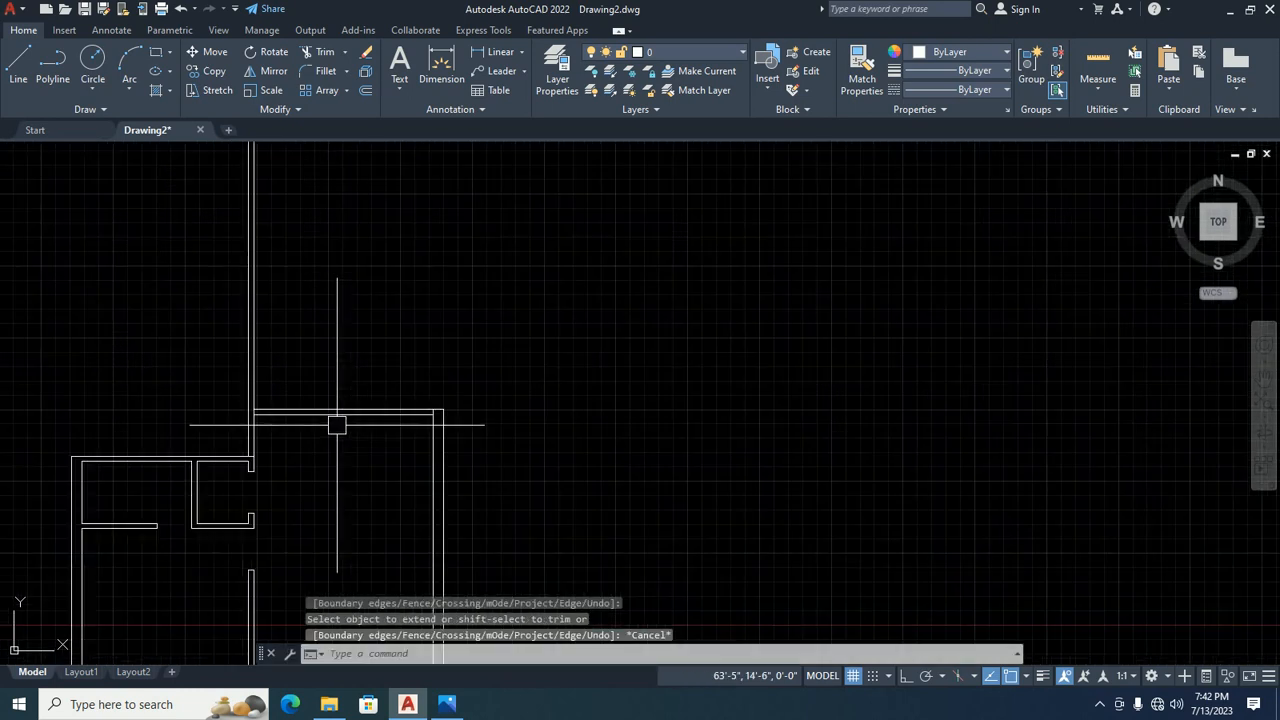
key("Escape")
key("Escape")
key("Escape")
scroll(415, 413, "up", 2)
key("Return")
key("Escape")
scroll(423, 414, "down", 4)
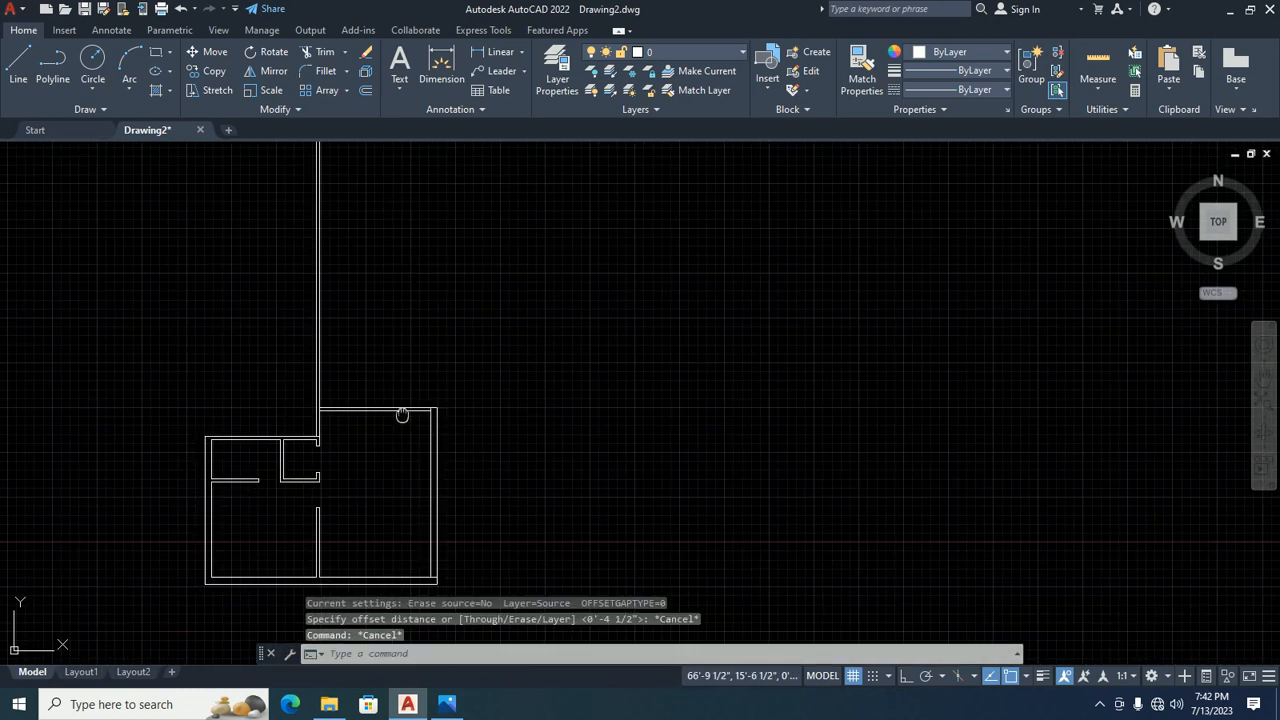
scroll(586, 329, "up", 3)
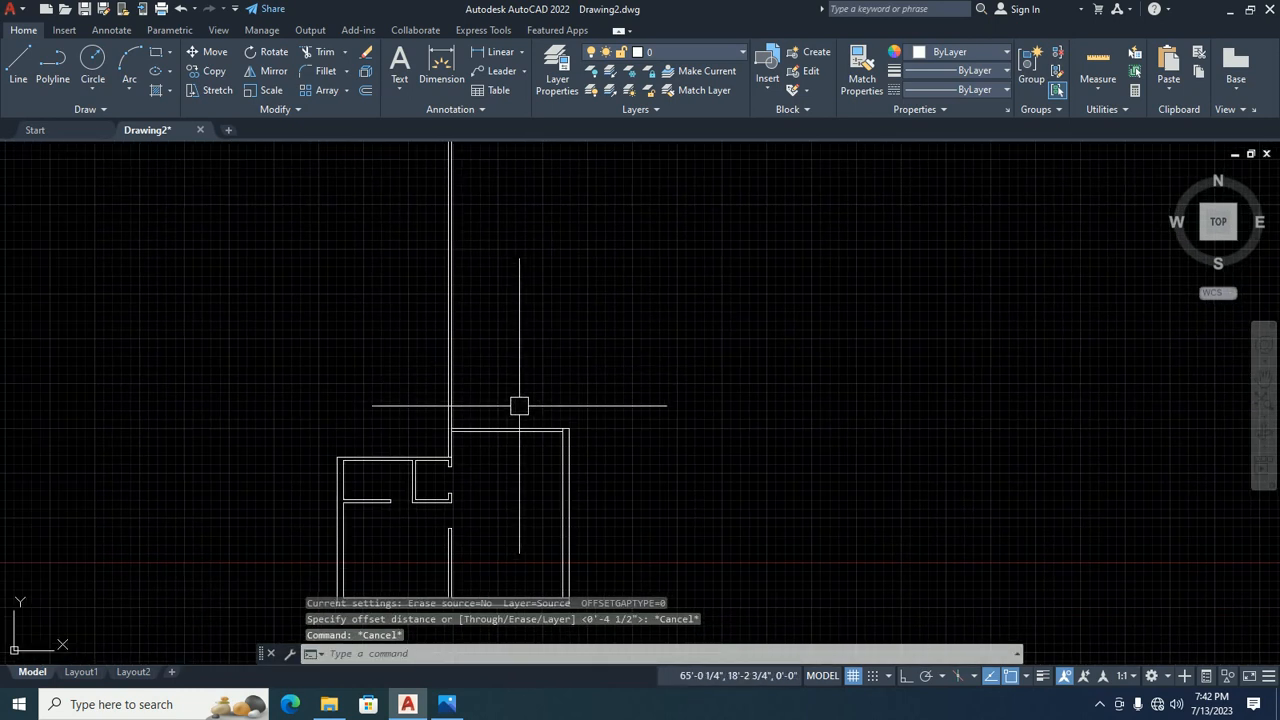
scroll(548, 404, "up", 3)
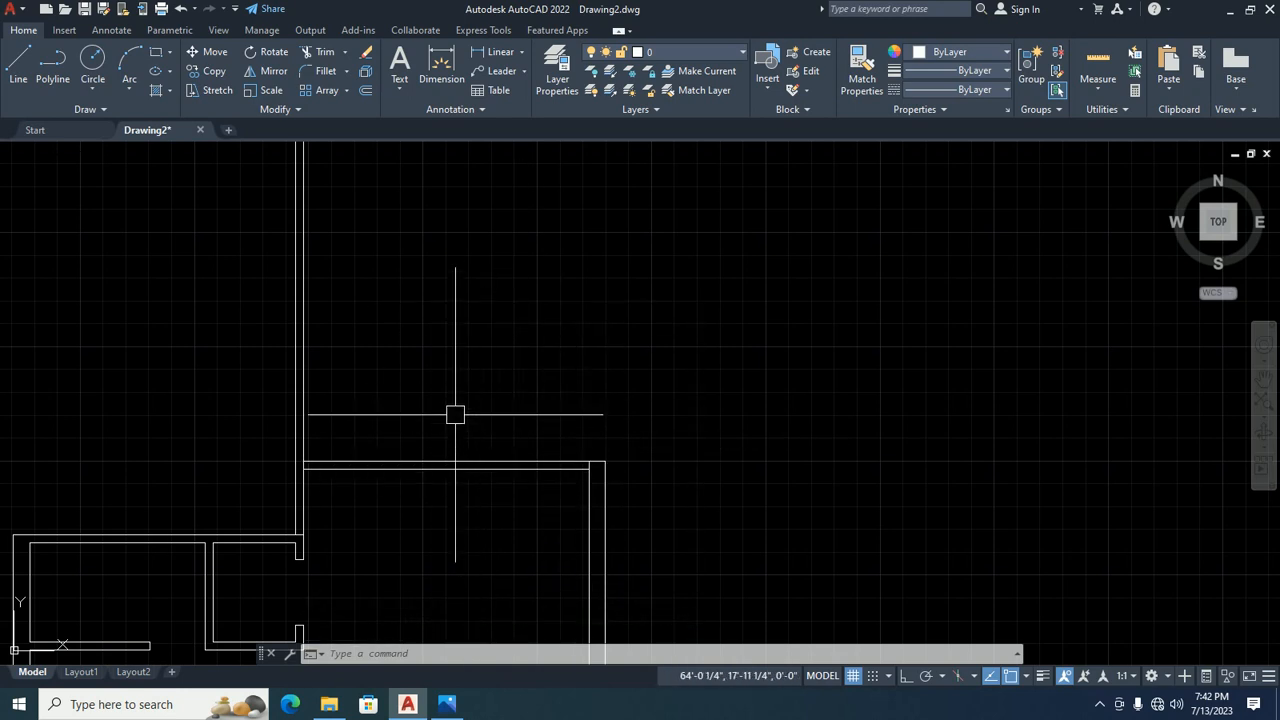
Offset the outer line of the new room's upper wall 10' upward.
mouse_move(455, 414)
middle_mouse_down()
mouse_move(426, 417)
mouse_move(371, 457)
mouse_move(129, 406)
mouse_move(143, 423)
mouse_move(279, 384)
middle_mouse_up()
type("o")
key("Return")
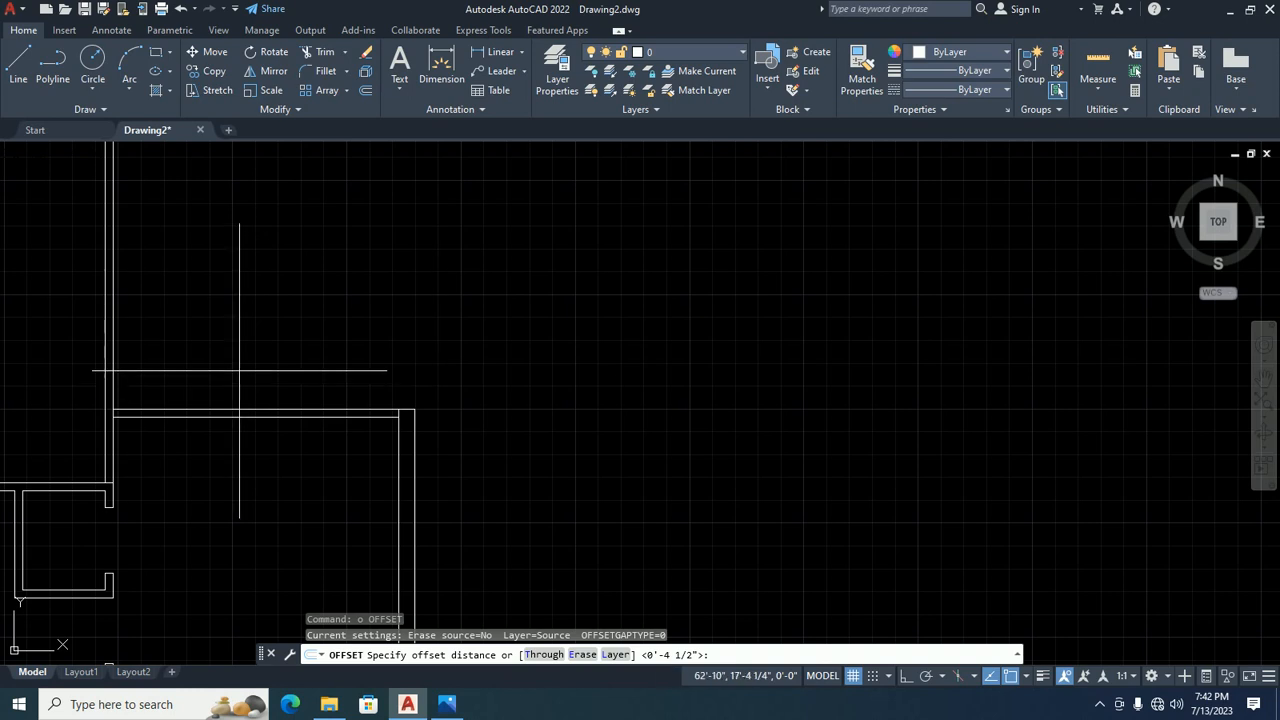
key("Return")
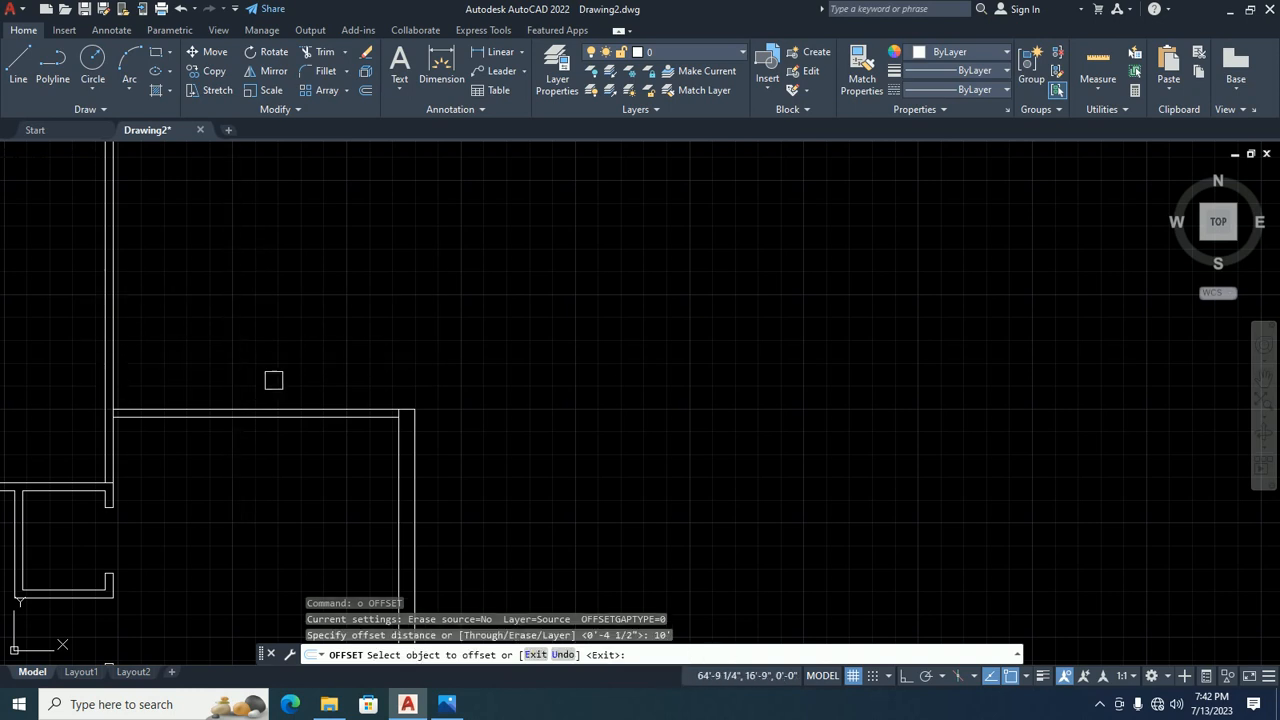
left_click(295, 402)
left_click(282, 298)
key("Return")
Offset the new topmost horizontal line 9 inches upward to form the top wall's thickness.
scroll(265, 302, "down", 2)
middle_click_drag(265, 302, 260, 377)
key("Return")
type("9")
key("Return")
left_click(266, 306)
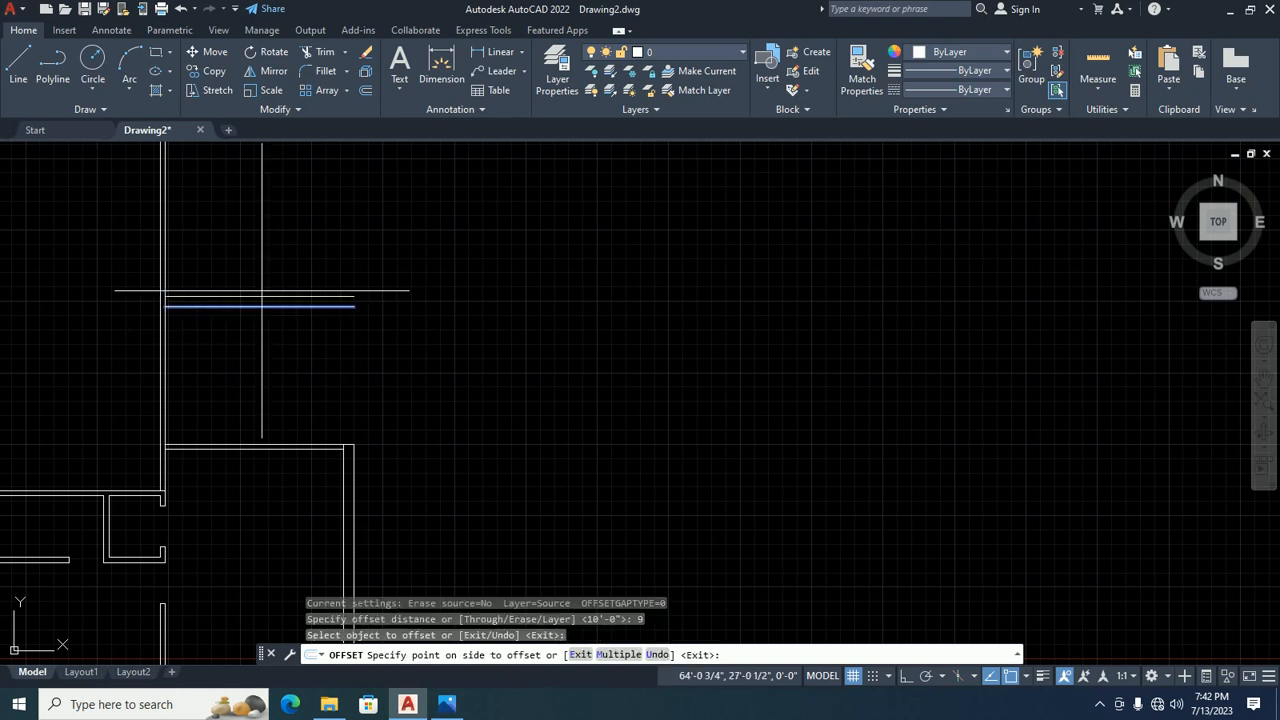
left_click(238, 284)
key("Escape")
key("Escape")
Extend the right wall's inner line to the top wall's lower line and its outer line to the upper line.
type("e")
key("Return")
key("Return")
left_click(414, 449)
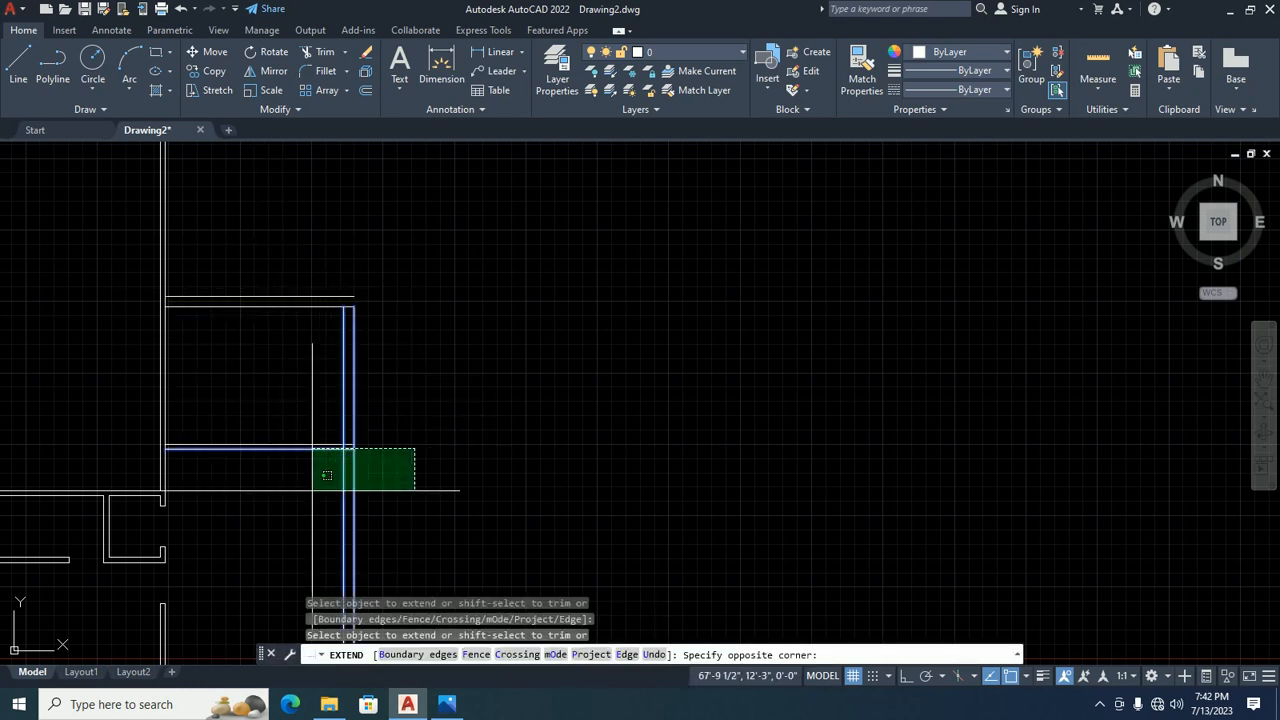
left_click(312, 490)
left_click(352, 358)
scroll(350, 450, "up", 3)
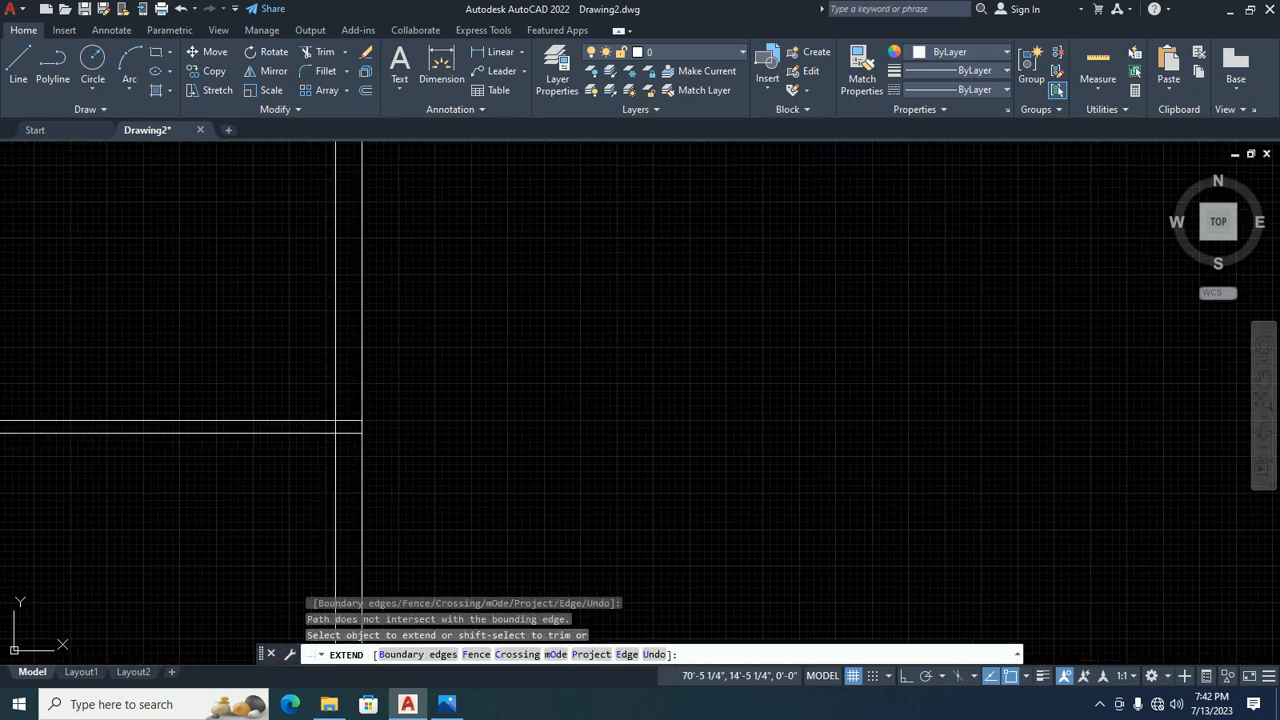
Trim the leftover line pieces inside the right wall at the partition junction and at the top corner.
left_click(351, 427)
left_click(352, 385)
scroll(352, 367, "down", 2)
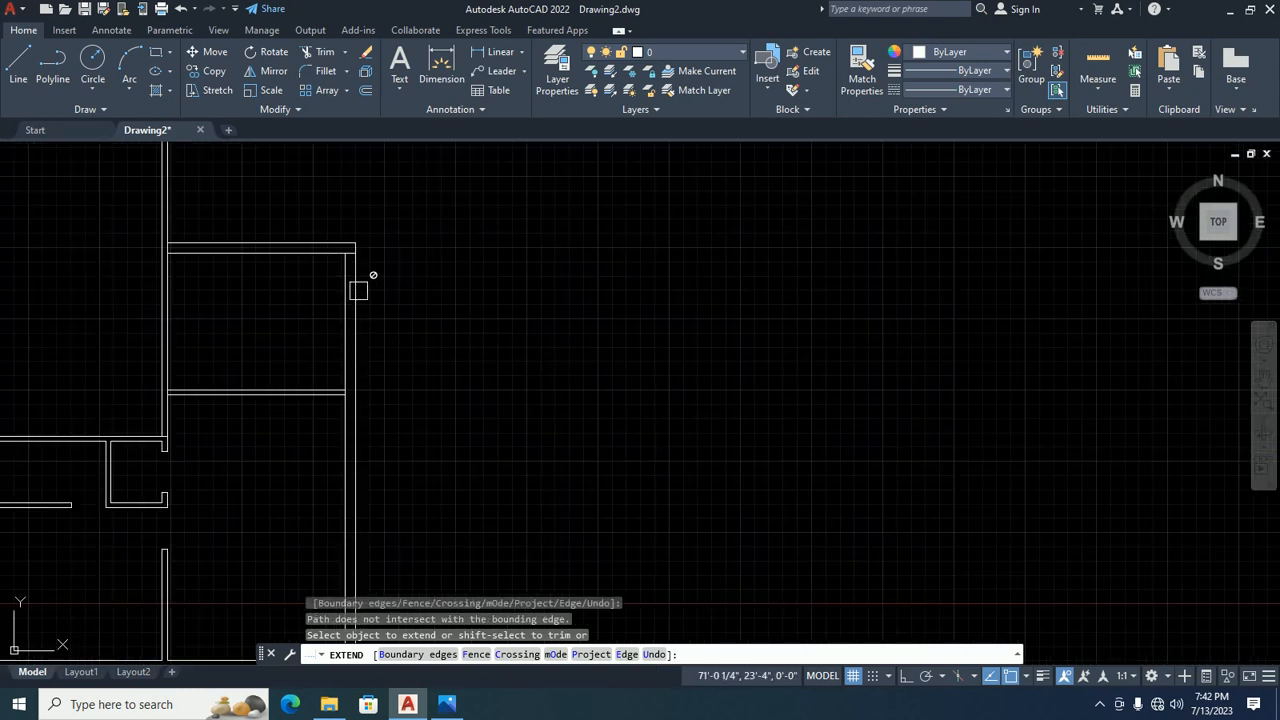
scroll(343, 217, "up", 3)
scroll(370, 382, "up", 2)
left_click(378, 344)
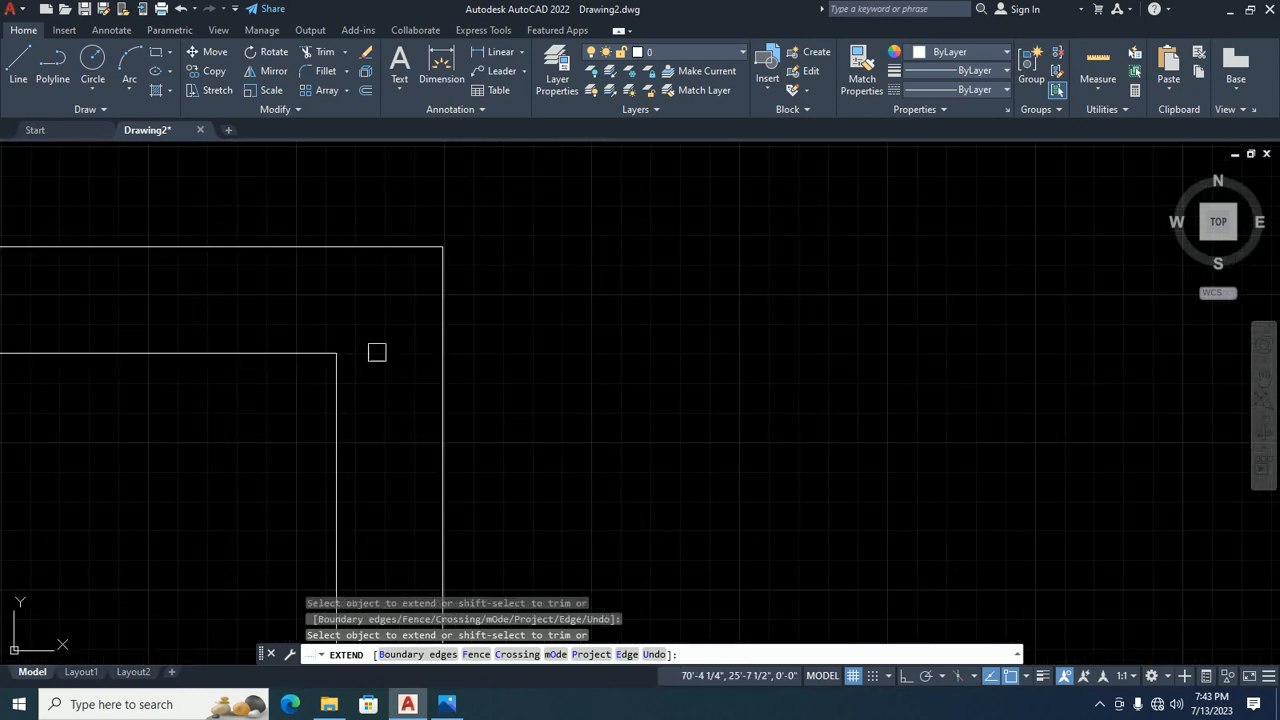
Extend the top wall's outer line to the left wall's outer line and trim the left wall's lines above that corner.
scroll(372, 346, "down", 4)
left_click(277, 332)
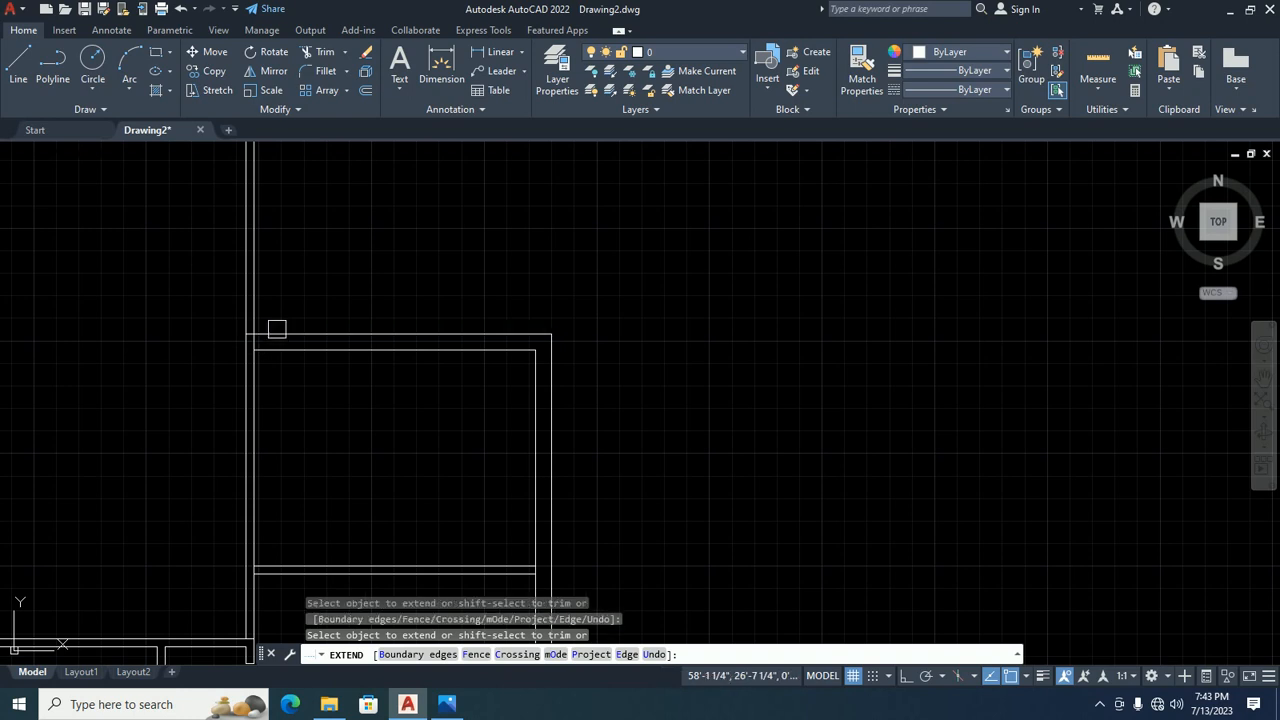
scroll(241, 332, "up", 2)
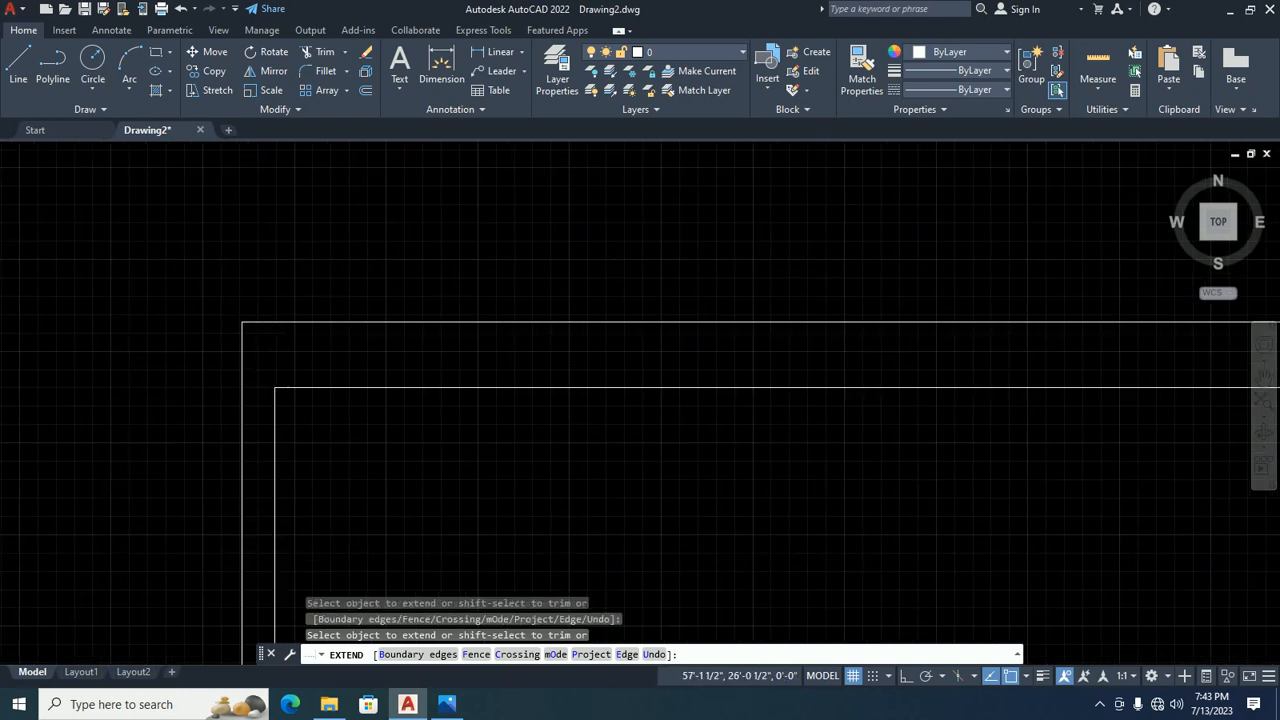
Extend the partition's lower line to the left wall's outer line and trim away the left wall between the partition and the toilet.
scroll(266, 357, "down", 2)
scroll(286, 380, "up", 3)
left_click(231, 441)
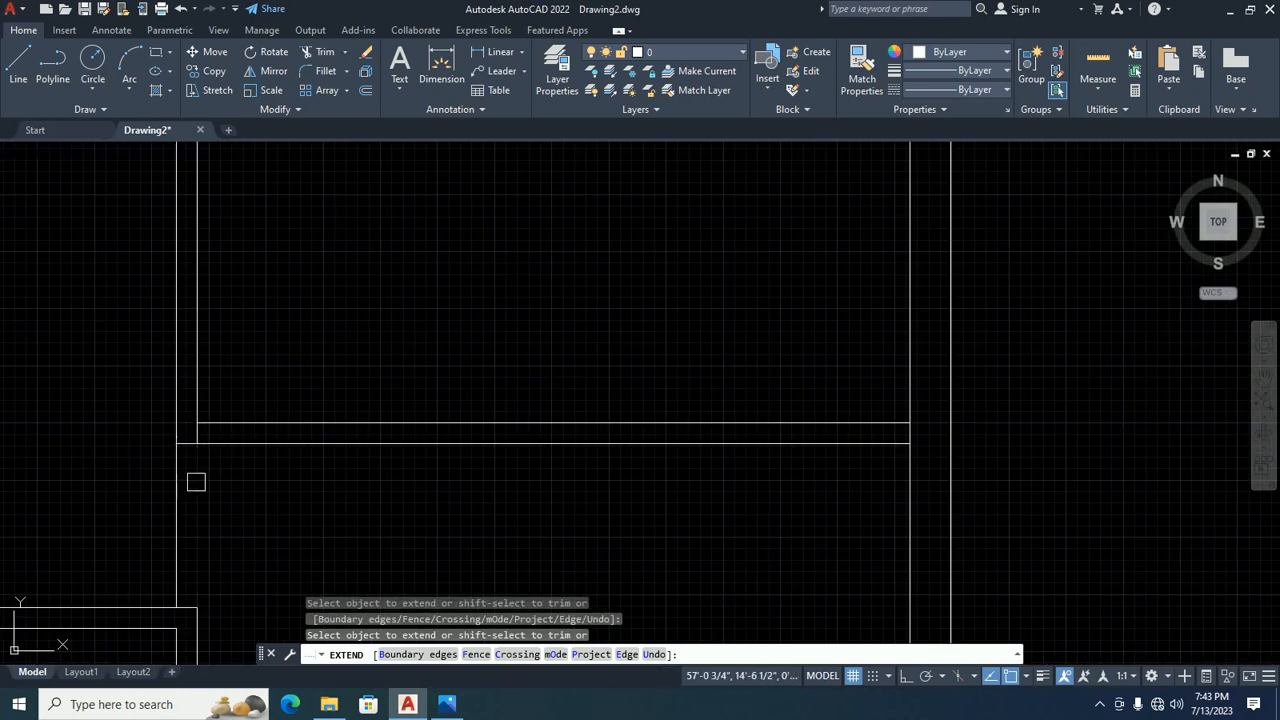
scroll(204, 435, "up", 5)
scroll(173, 444, "down", 3)
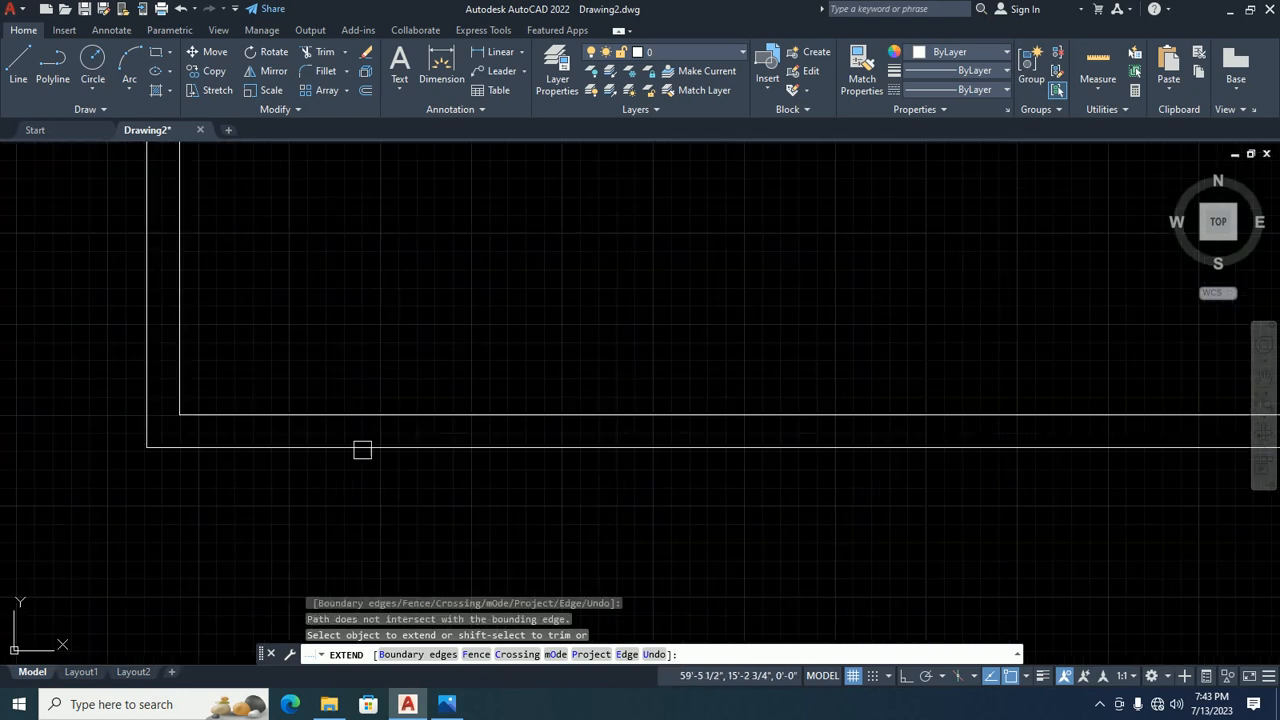
key("Escape")
key("Escape")
Offset the right wall's inner line 36 inches to the left to mark the opening in the partition.
scroll(486, 440, "down", 2)
scroll(486, 440, "down", 1)
type("o")
key("Return")
type("36")
key("Return")
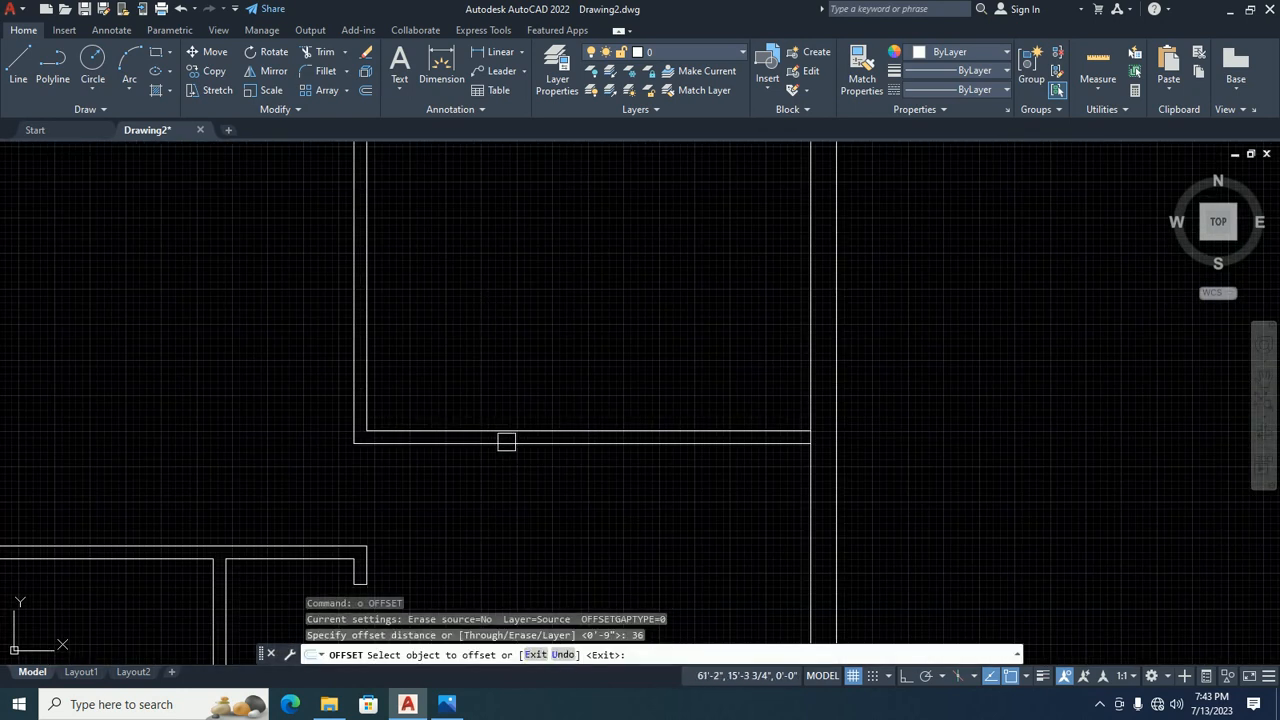
middle_click_drag(735, 377, 494, 327)
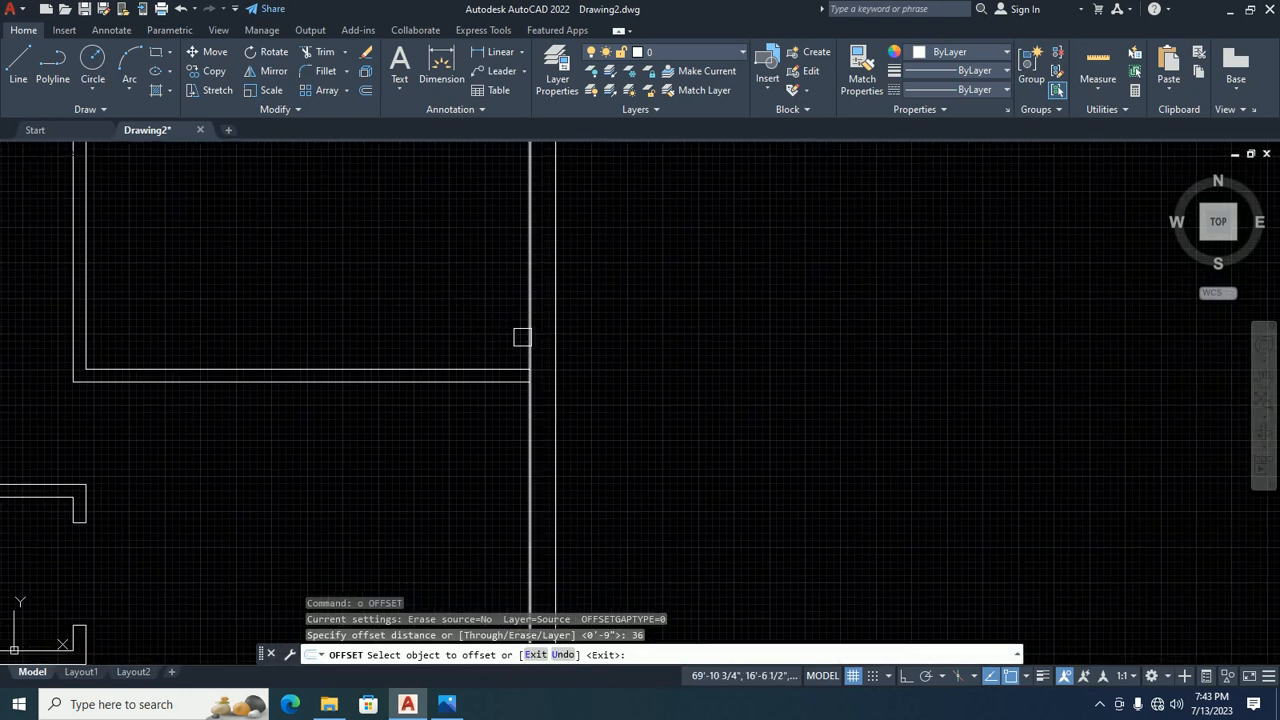
key("Escape")
type("re")
key("Escape")
key("Escape")
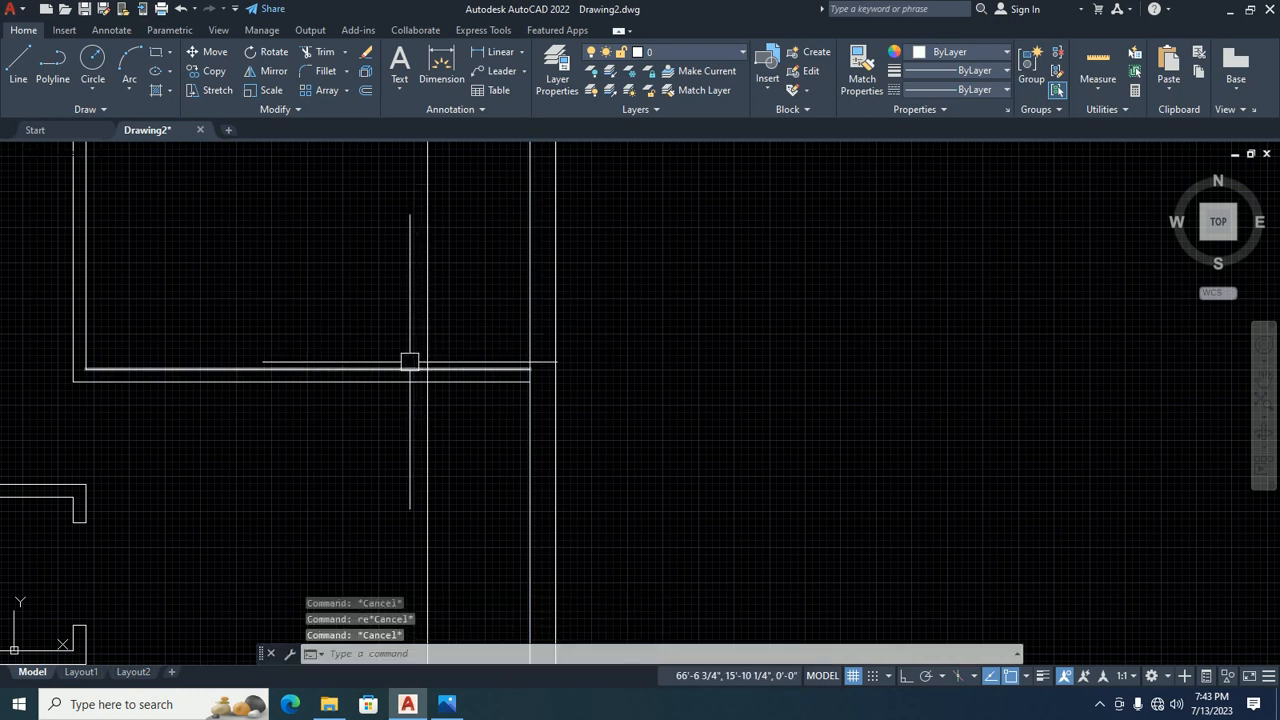
Trim the partition between the offset line and the right wall, leaving only the offset line's short piece as the wall end.
type("tr")
key("Return")
key("Return")
left_click(480, 417)
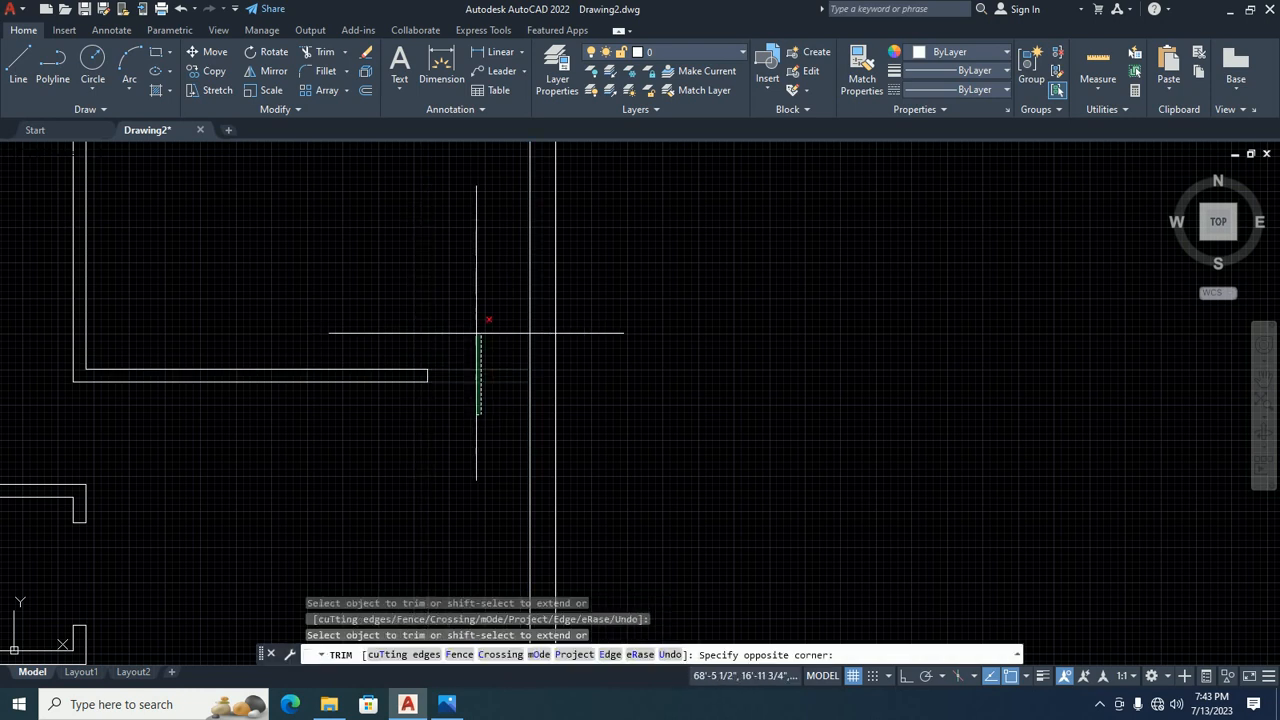
left_click(475, 330)
scroll(370, 427, "down", 6)
key("Escape")
key("Escape")
key("Escape")
Offset the outer line of the upper room's left wall 4' to the left.
scroll(290, 380, "up", 4)
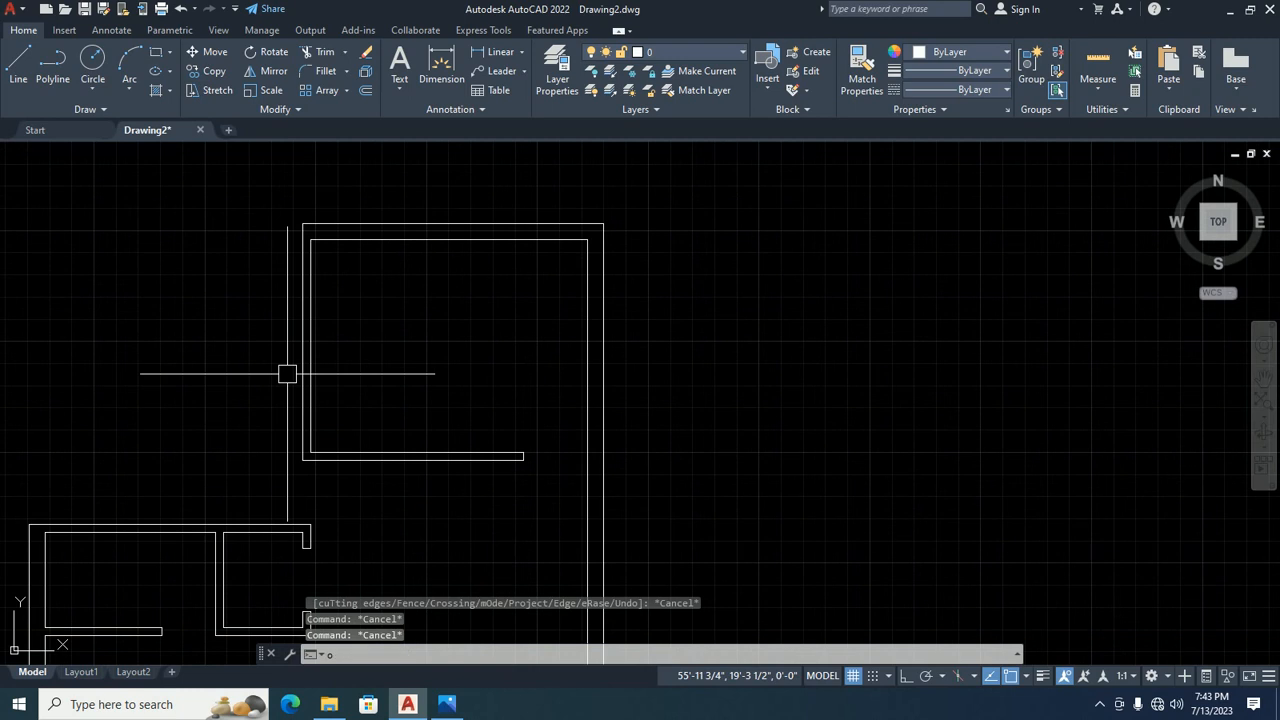
type("o")
key("Return")
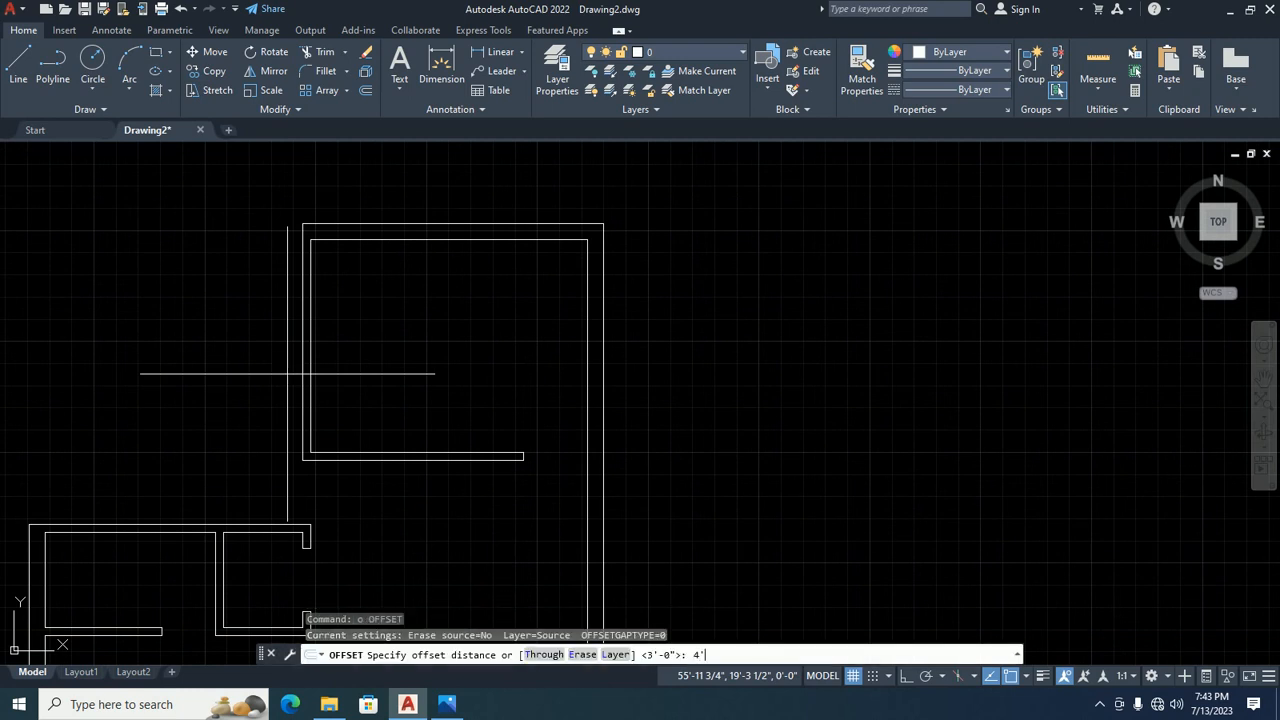
key("Return")
left_click(300, 324)
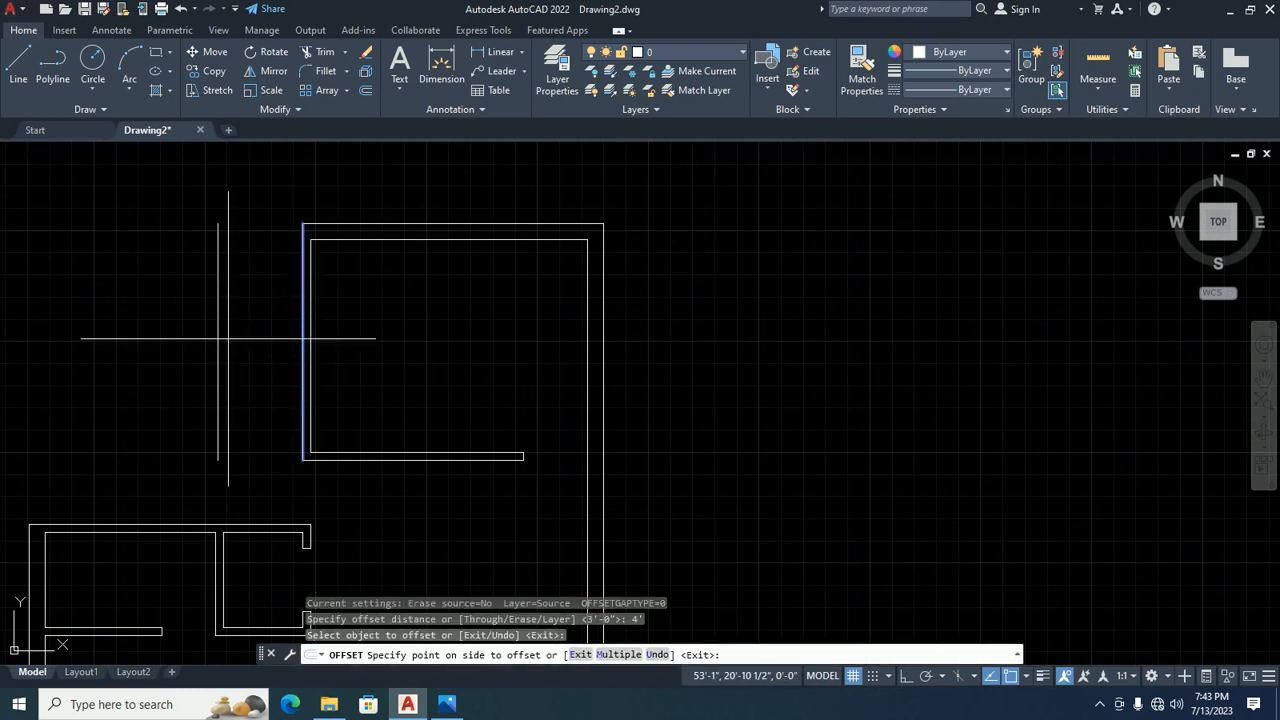
left_click(223, 340)
key("Escape")
key("Escape")
Offset the inner line of the upper room's top wall 7' downward.
middle_click_drag(223, 337, 254, 360)
key("Return")
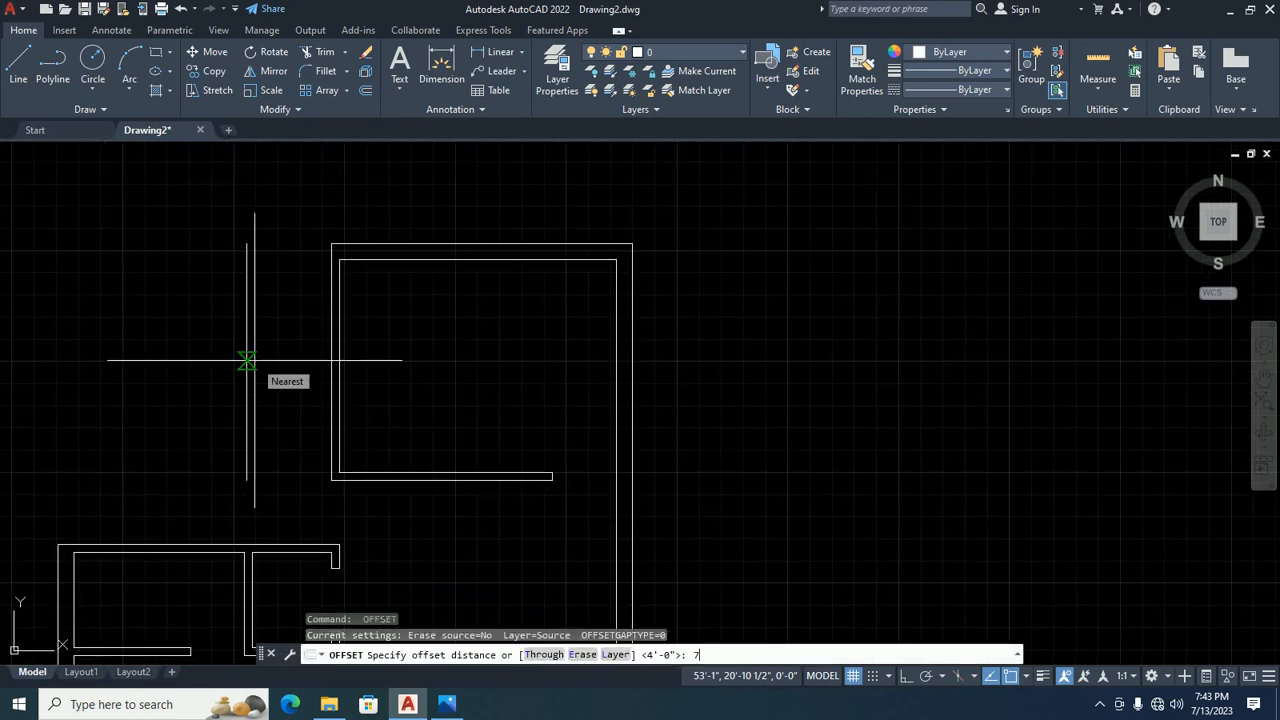
type("7")
key("Return")
left_click(371, 261)
left_click(371, 337)
key("Escape")
Offset the new horizontal line downward and the new left vertical line to the left, each by 4.5 inches.
key("Return")
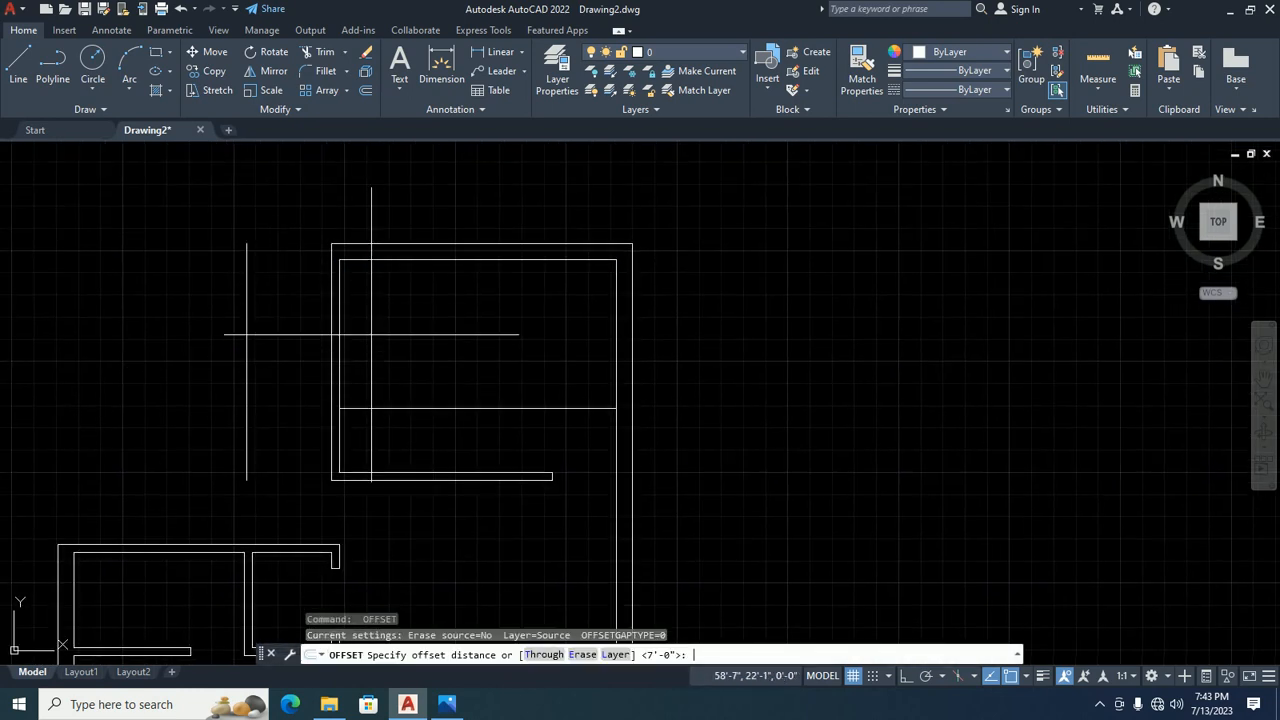
type("4.5")
key("Return")
left_click(369, 394)
left_click(363, 408)
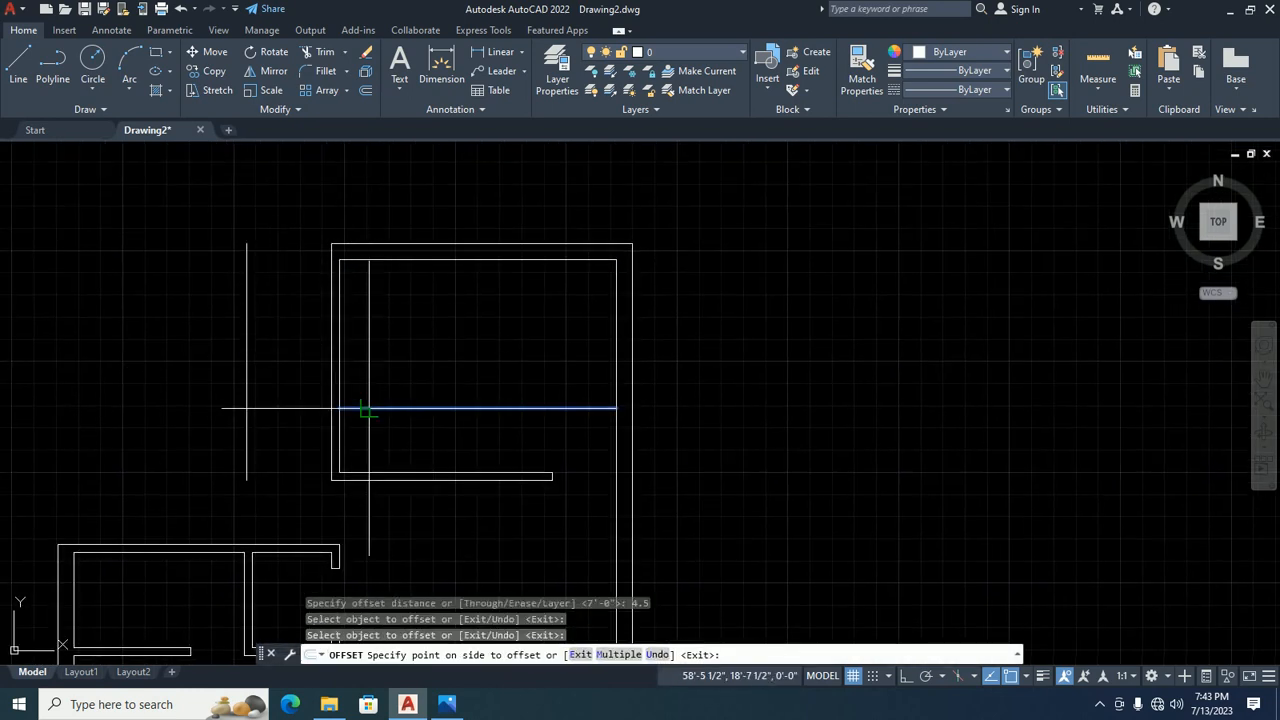
left_click(360, 435)
left_click(248, 355)
left_click(220, 412)
key("Escape")
key("Escape")
middle_click_drag(243, 417, 270, 390)
key("Escape")
key("Escape")
Extend both new horizontal lines across the room's left wall to the new vertical lines on the left.
type("ex")
key("Return")
left_click(417, 346)
left_click(386, 417)
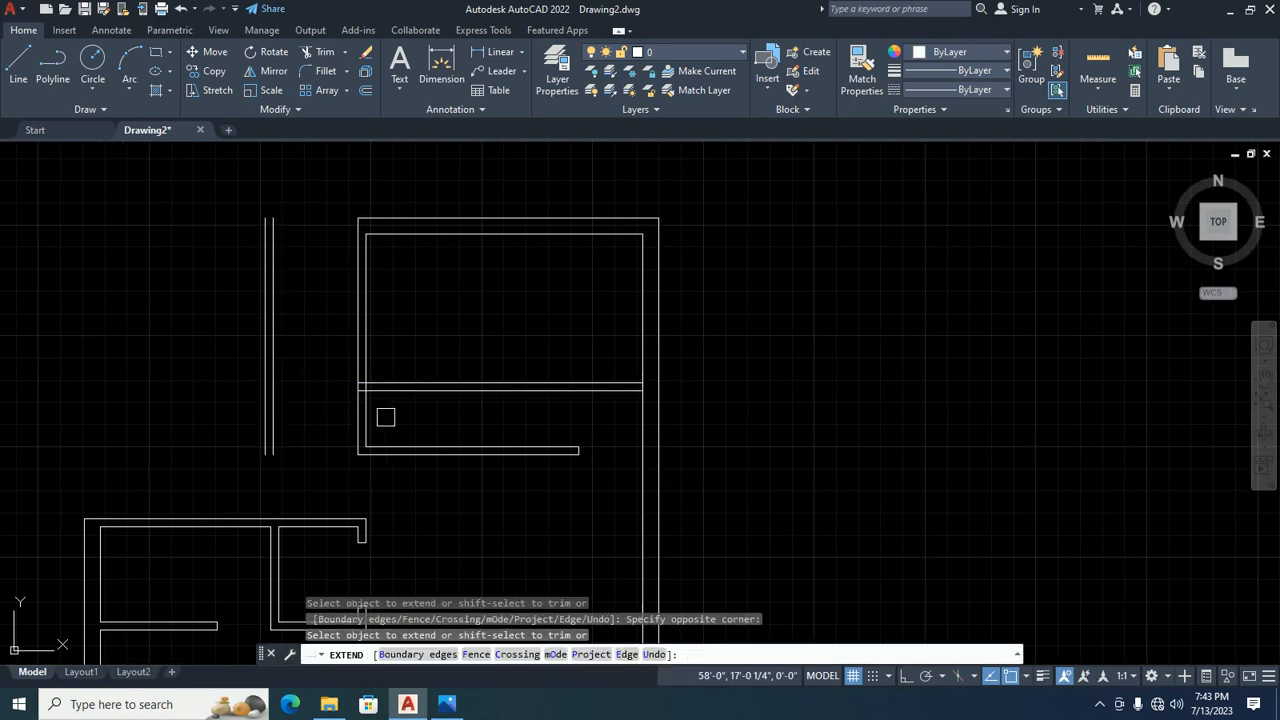
left_click(416, 348)
left_click(382, 429)
left_click(300, 393)
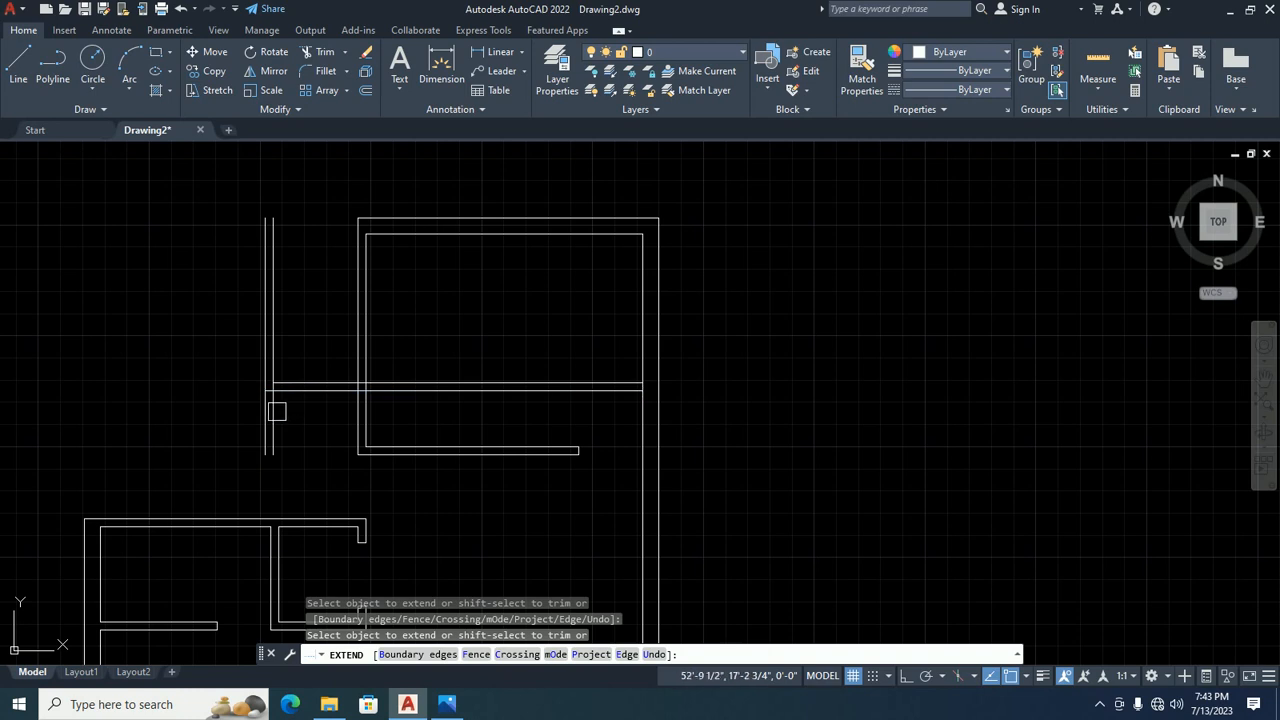
Trim the new horizontal lines inside the upper room and the new vertical lines below their lower corner.
scroll(270, 415, "up", 4)
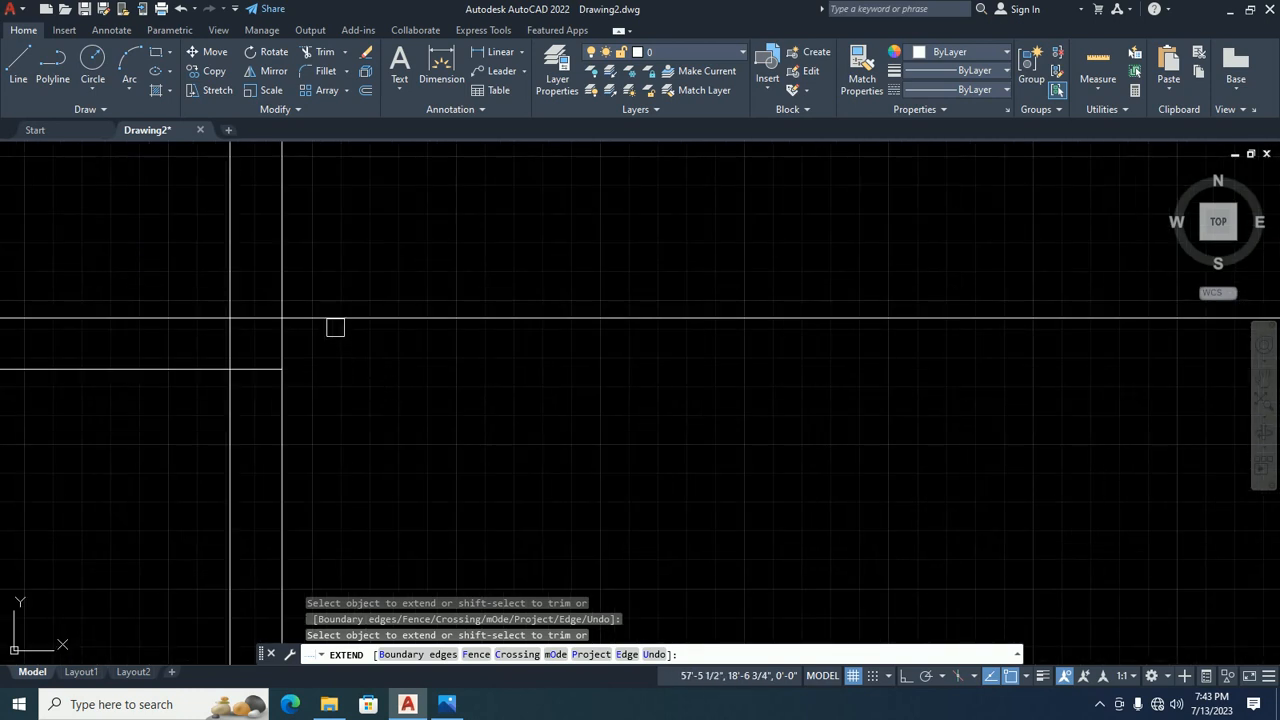
left_click(335, 305, "shift")
left_click(321, 321)
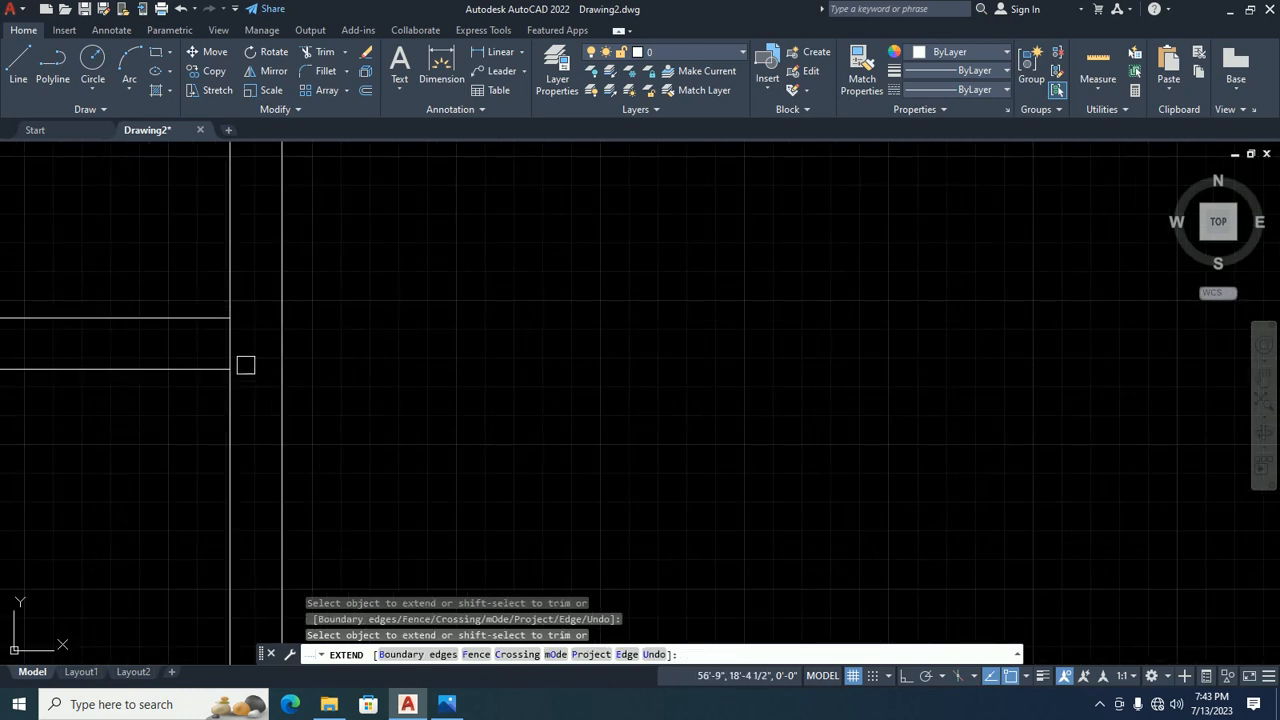
scroll(222, 337, "down", 5)
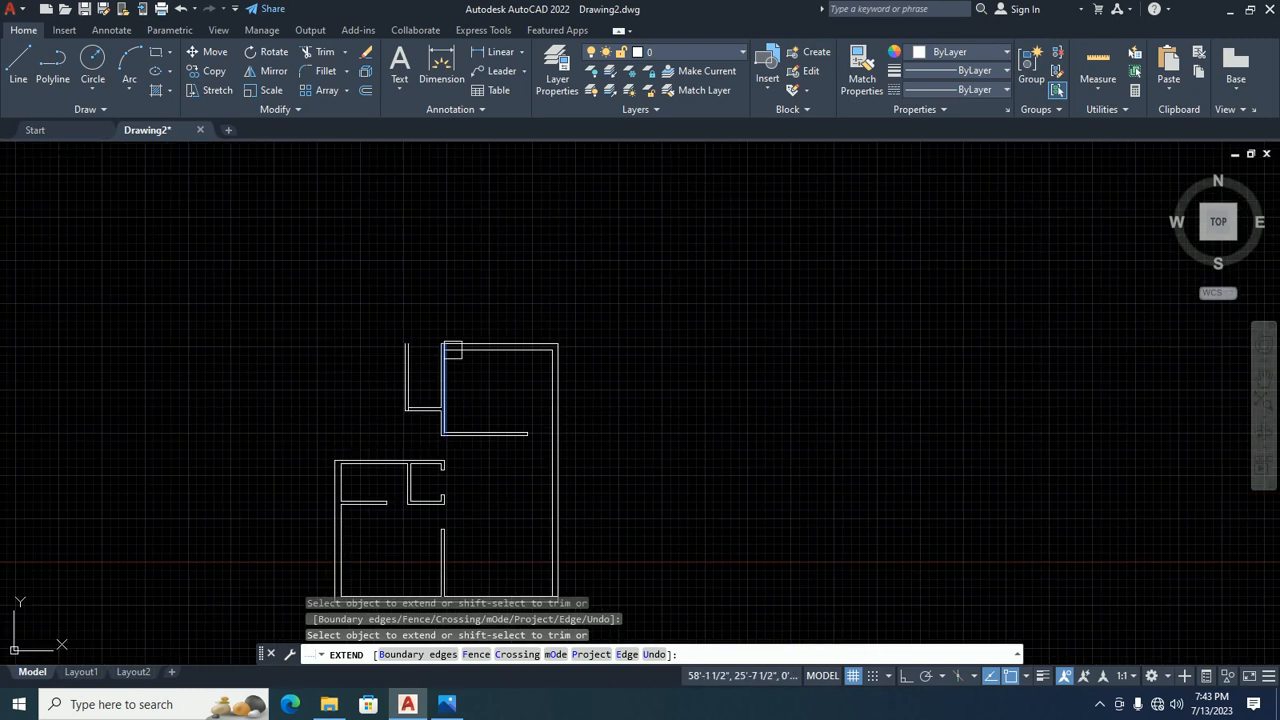
Extend the upper room's two top wall lines to the new left vertical lines and trim the overlaps at the upper-left corner.
scroll(423, 349, "up", 3)
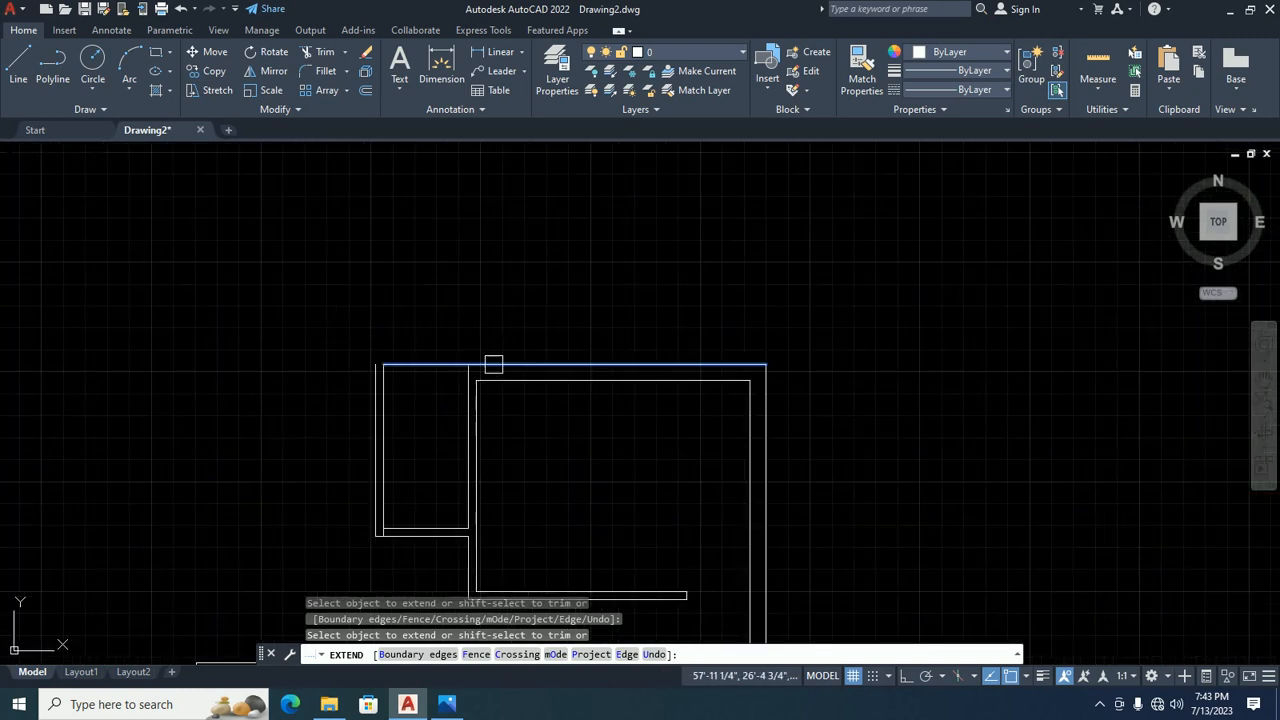
left_click(447, 366)
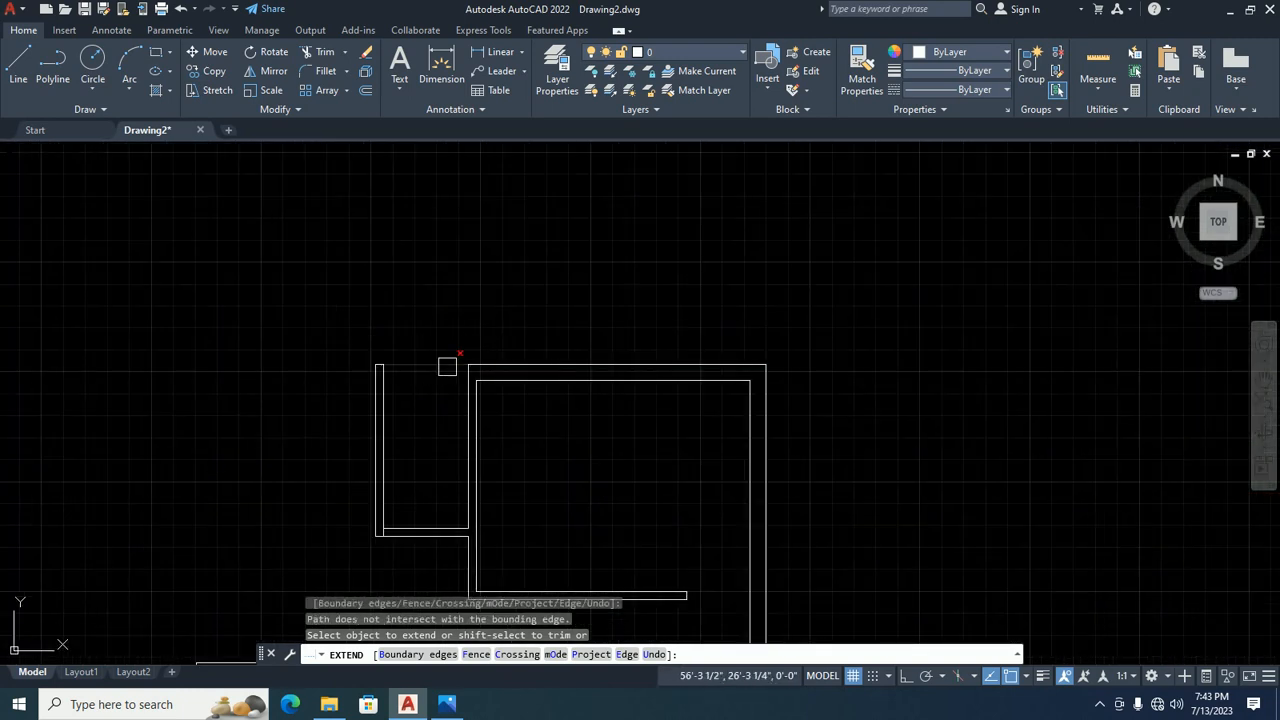
left_click(501, 381)
scroll(441, 392, "up", 4)
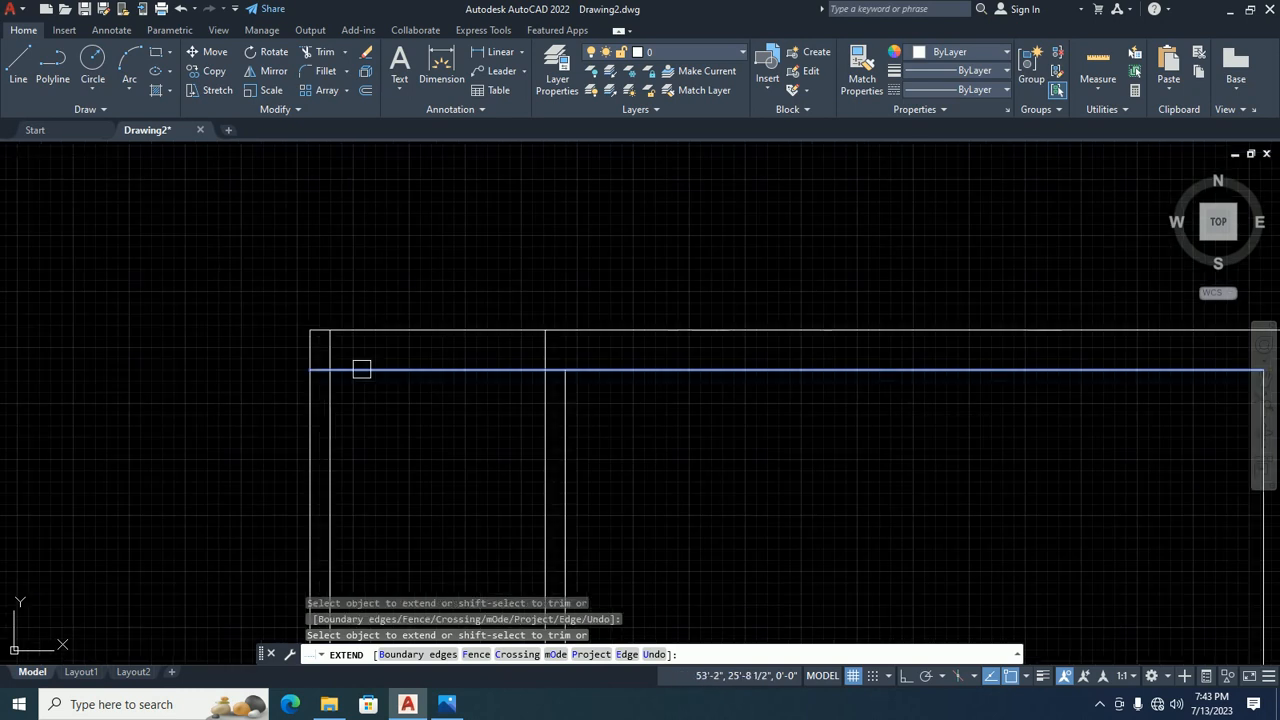
left_click(331, 350)
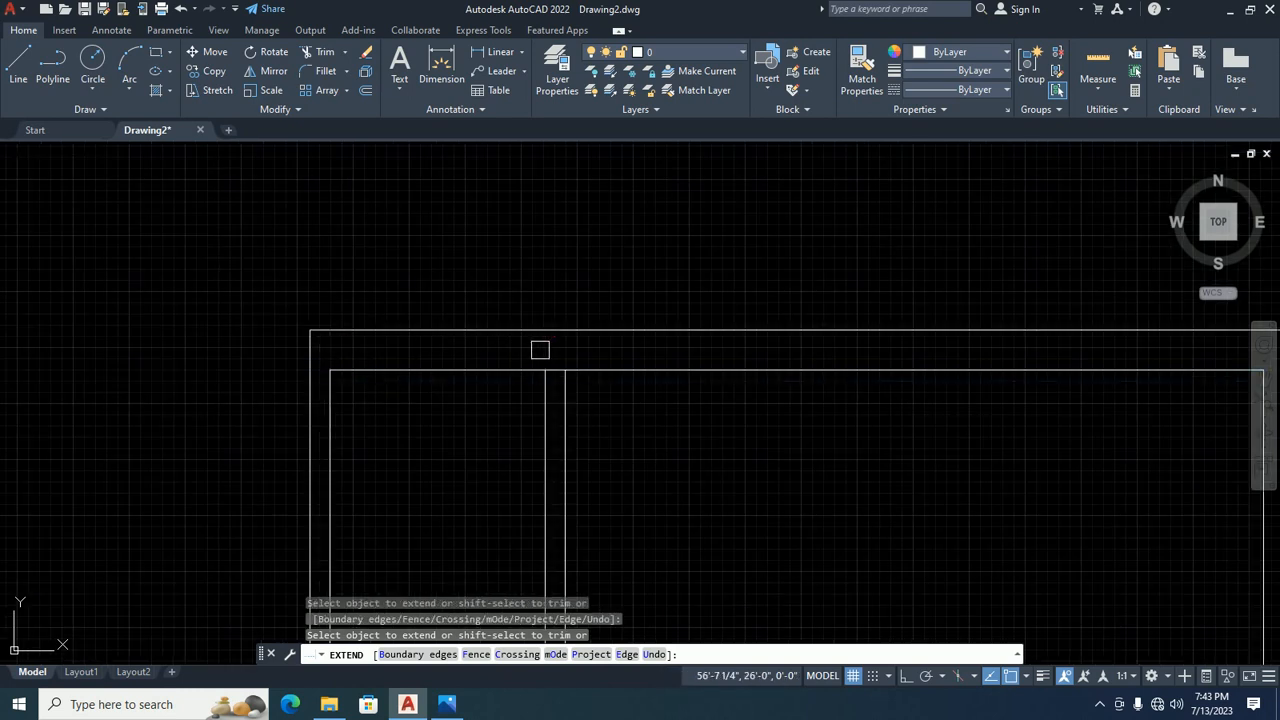
scroll(540, 349, "down", 3)
key("Escape")
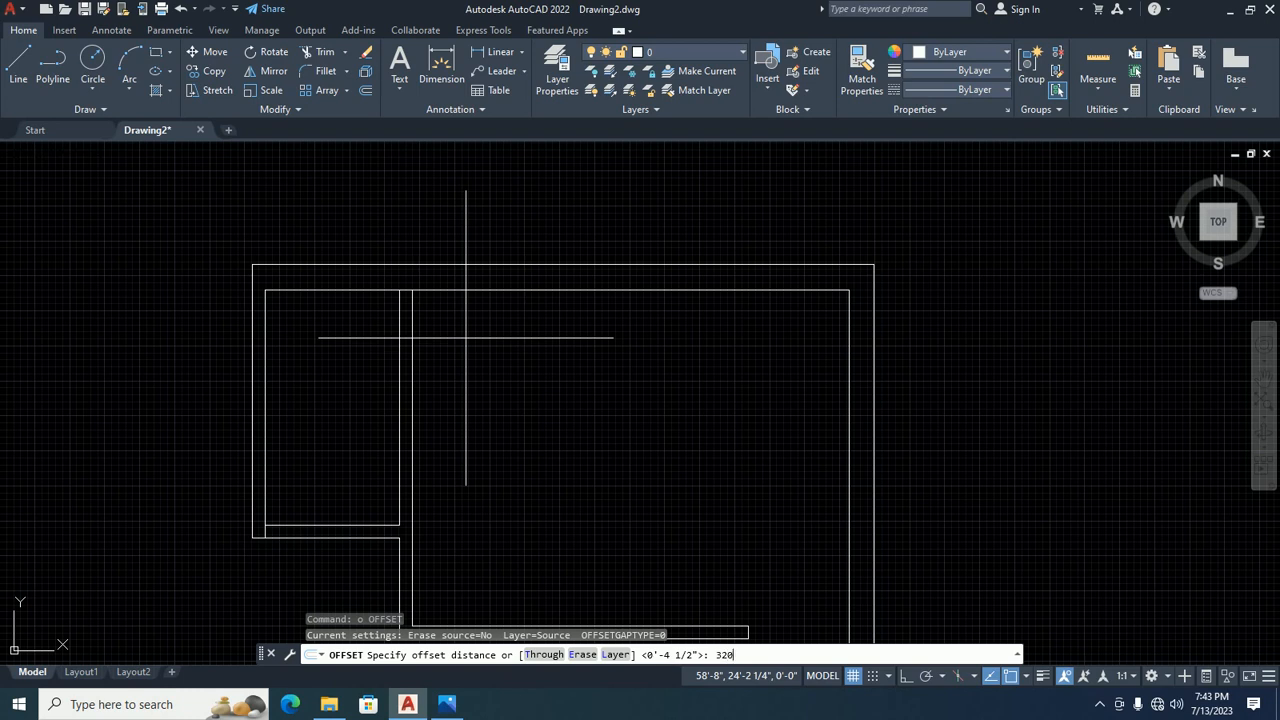
Try to offset the upper room's inner top wall line downward by 320.
key("Return")
left_click(466, 290)
left_click(458, 360)
key("Return")
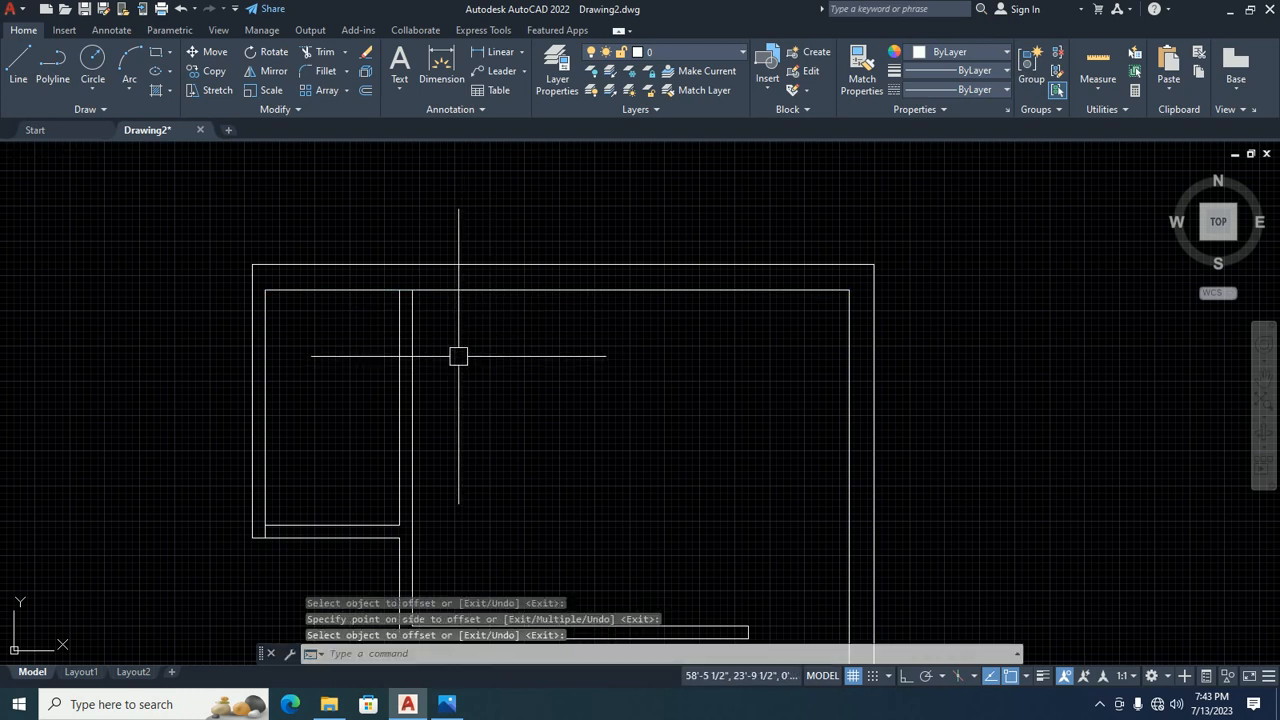
key("Escape")
key("Escape")
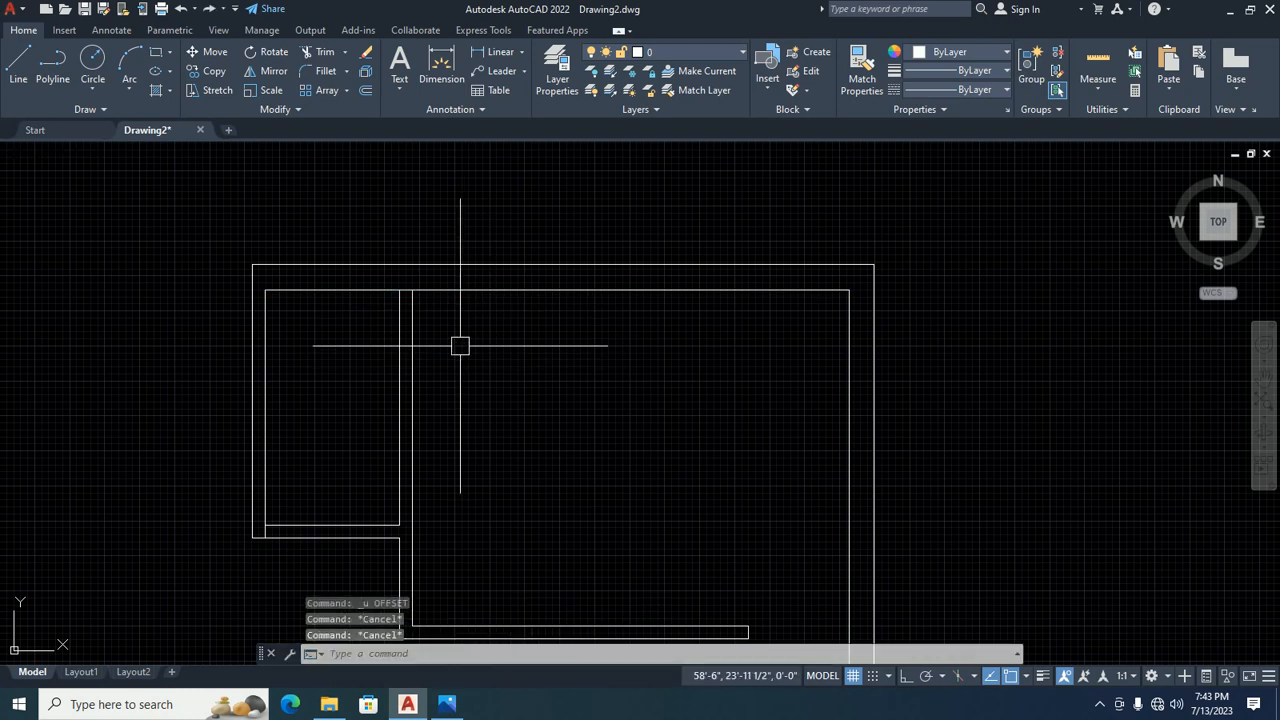
Offset the upper room's inner top wall line 30 inches downward.
type("o")
key("Return")
type("32")
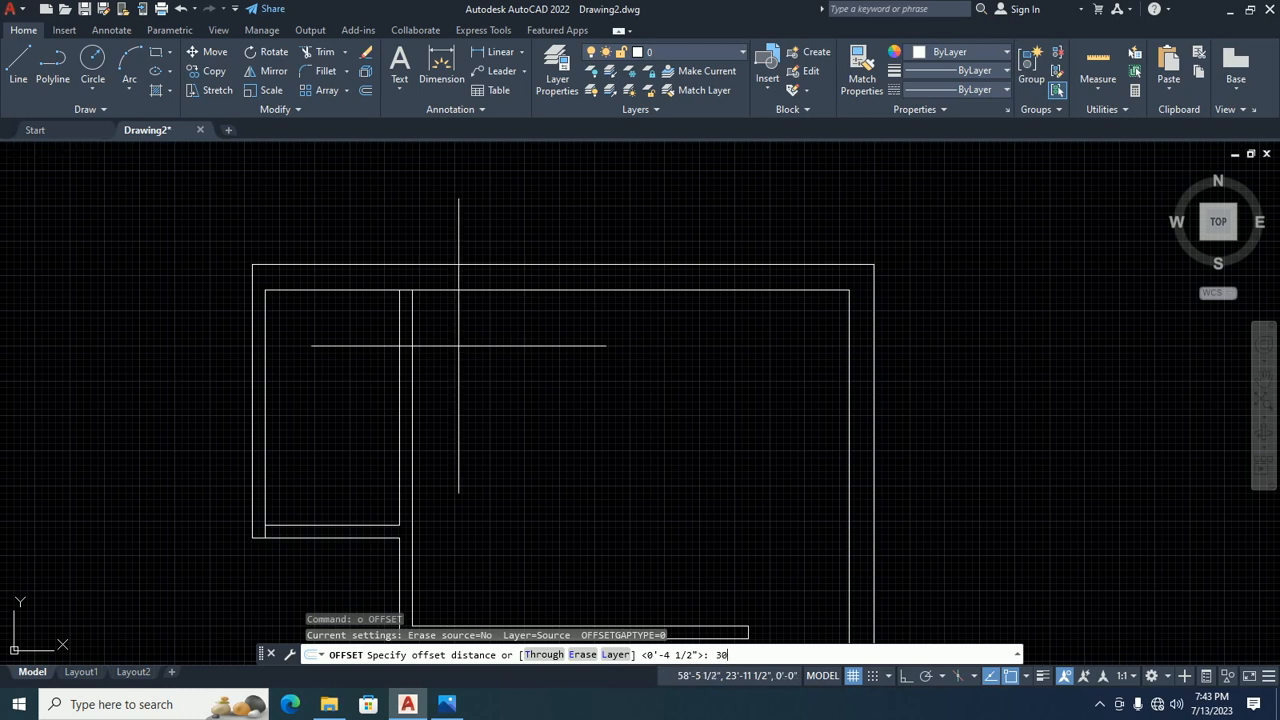
key("Return")
left_click(445, 292)
left_click(450, 380)
key("Escape")
key("Escape")
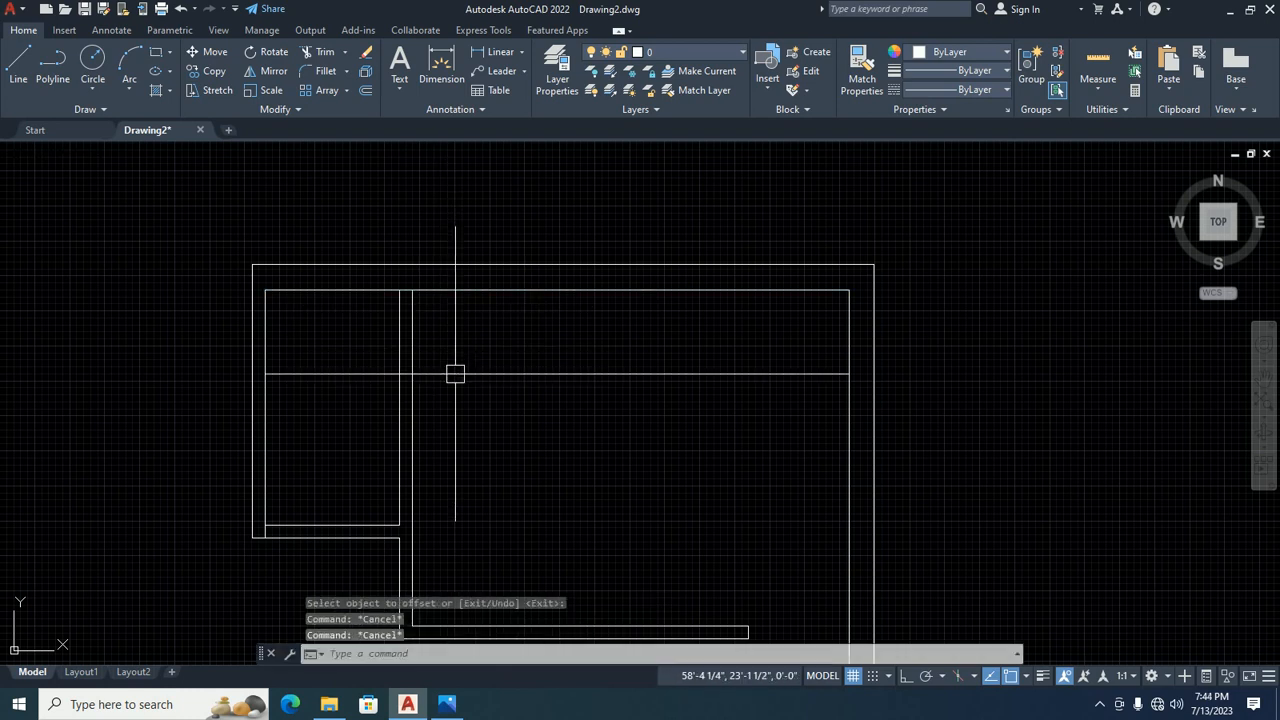
Trim the partition between the small space and upper room above the new line, keeping only a short cap on its end.
type("tr")
key("Return")
left_click(461, 318)
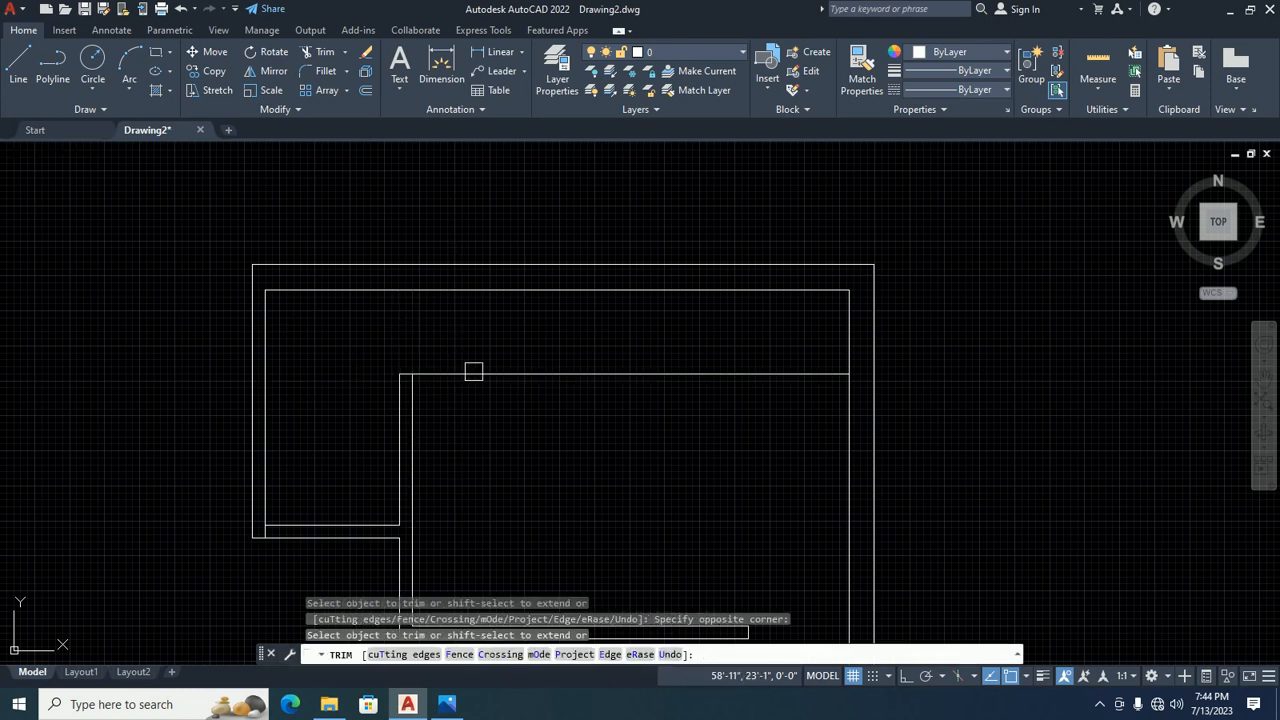
left_click(474, 375)
Trim the leftover inner line segment at the small space's lower-left wall corner.
scroll(432, 413, "up", 3)
left_click(432, 413)
scroll(464, 387, "up", 3)
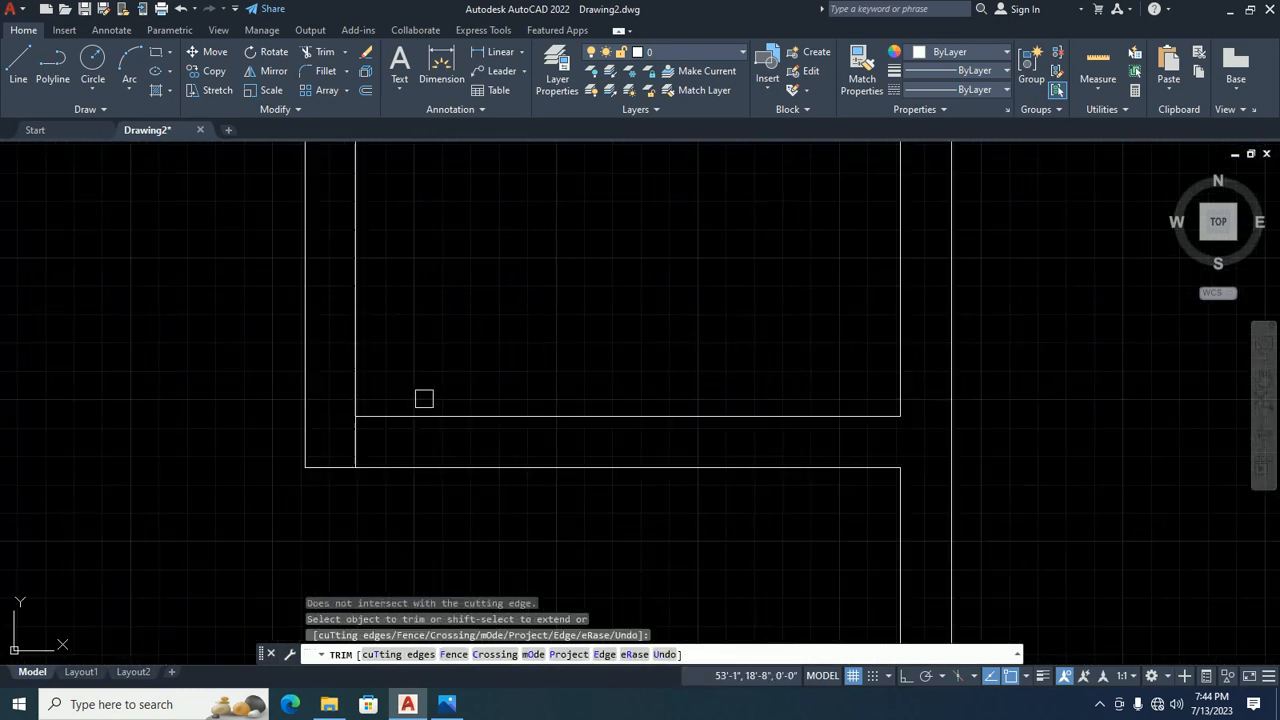
left_click(363, 438)
scroll(433, 407, "down", 2)
scroll(424, 403, "down", 3)
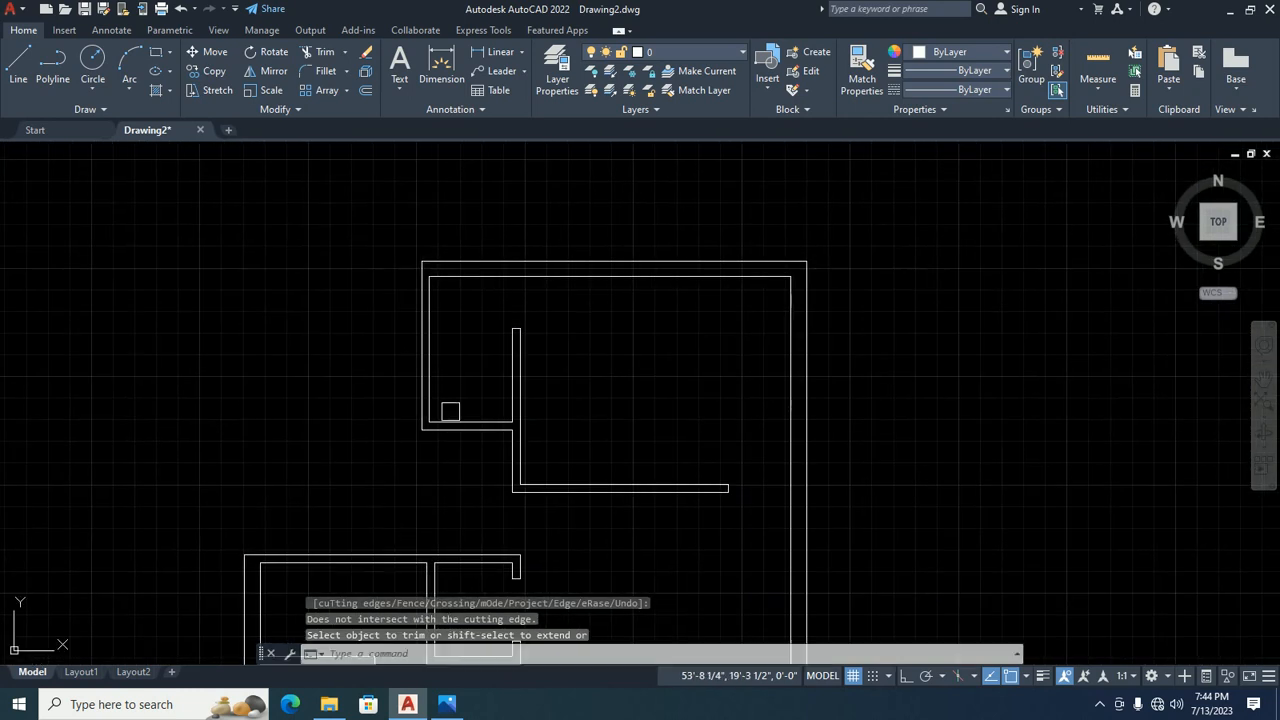
key("Escape")
key("Escape")
Offset the small space's outer left wall line 3'-9" to the left.
type("o")
key("Return")
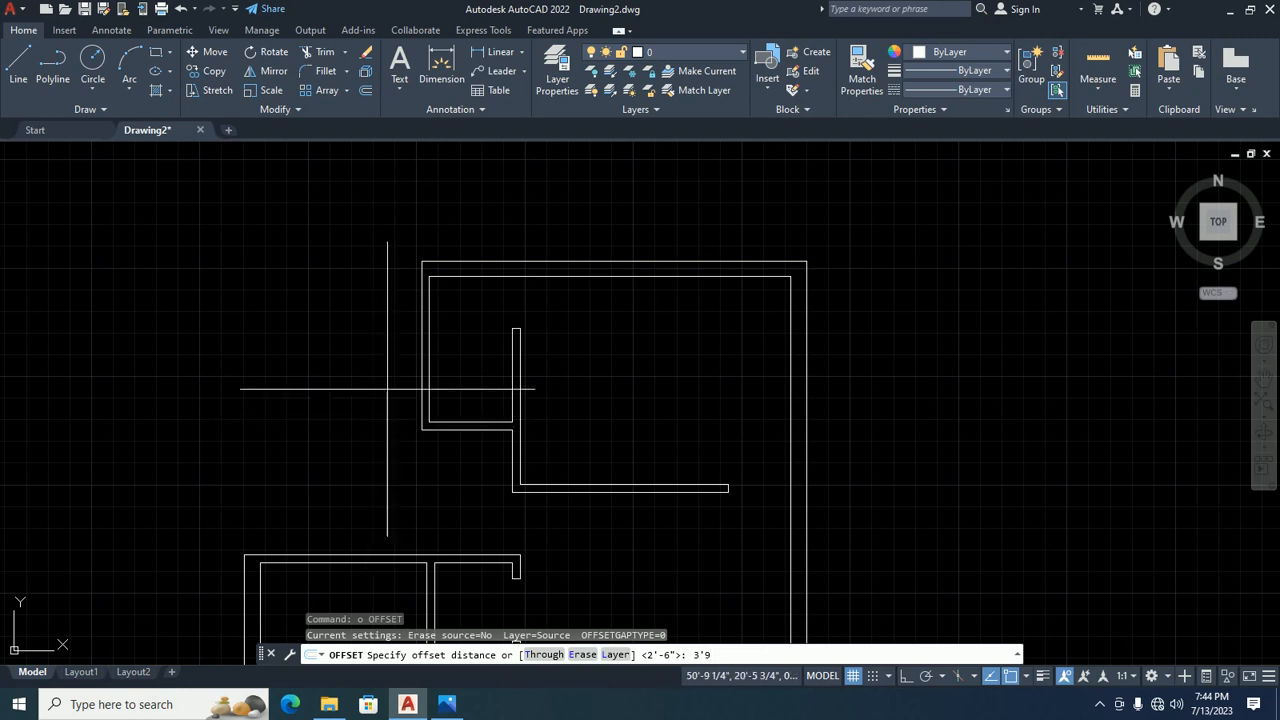
key("Return")
left_click(422, 369)
left_click(337, 400)
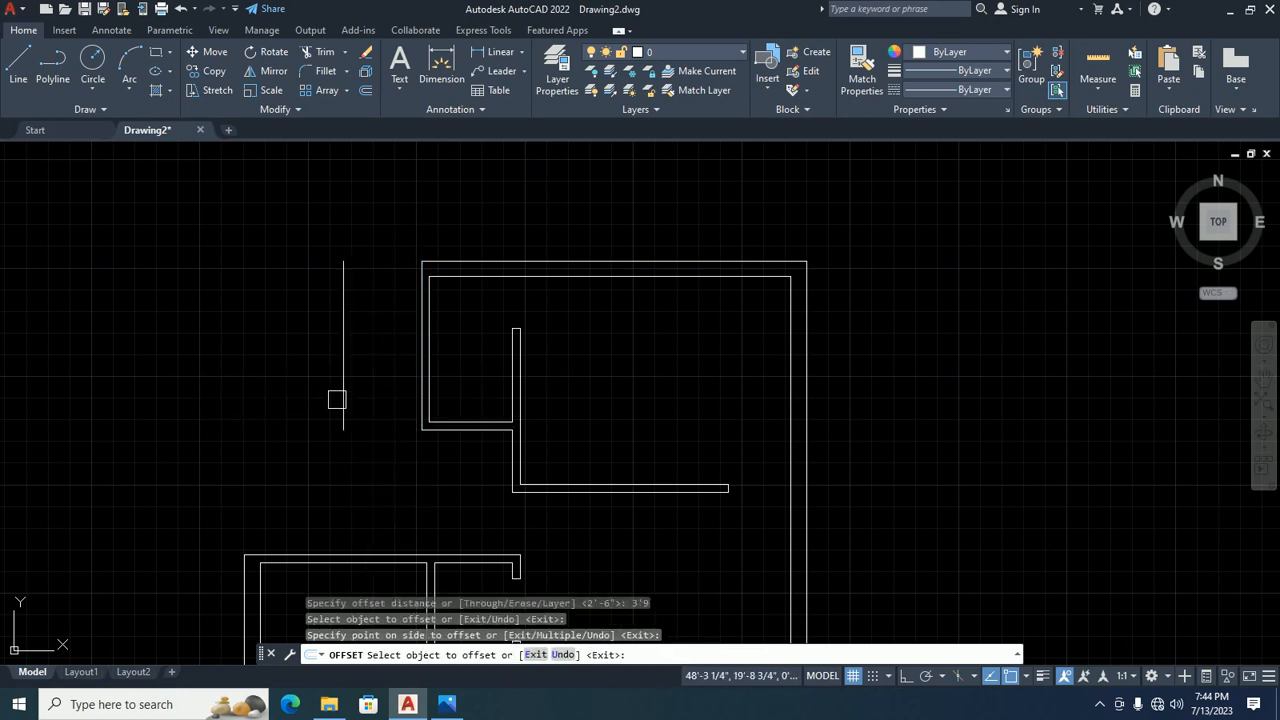
key("Return")
Offset the inner top wall line 4'-6" downward.
key("Return")
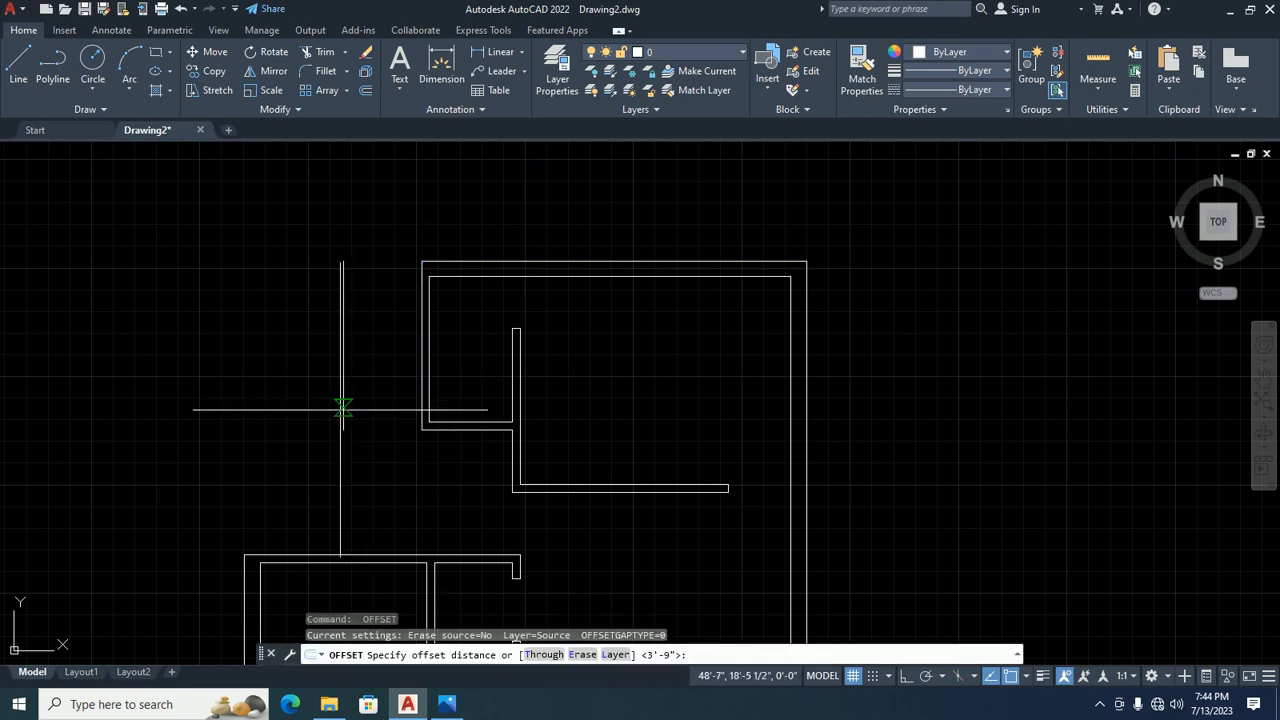
type("4'-6")
key("Return")
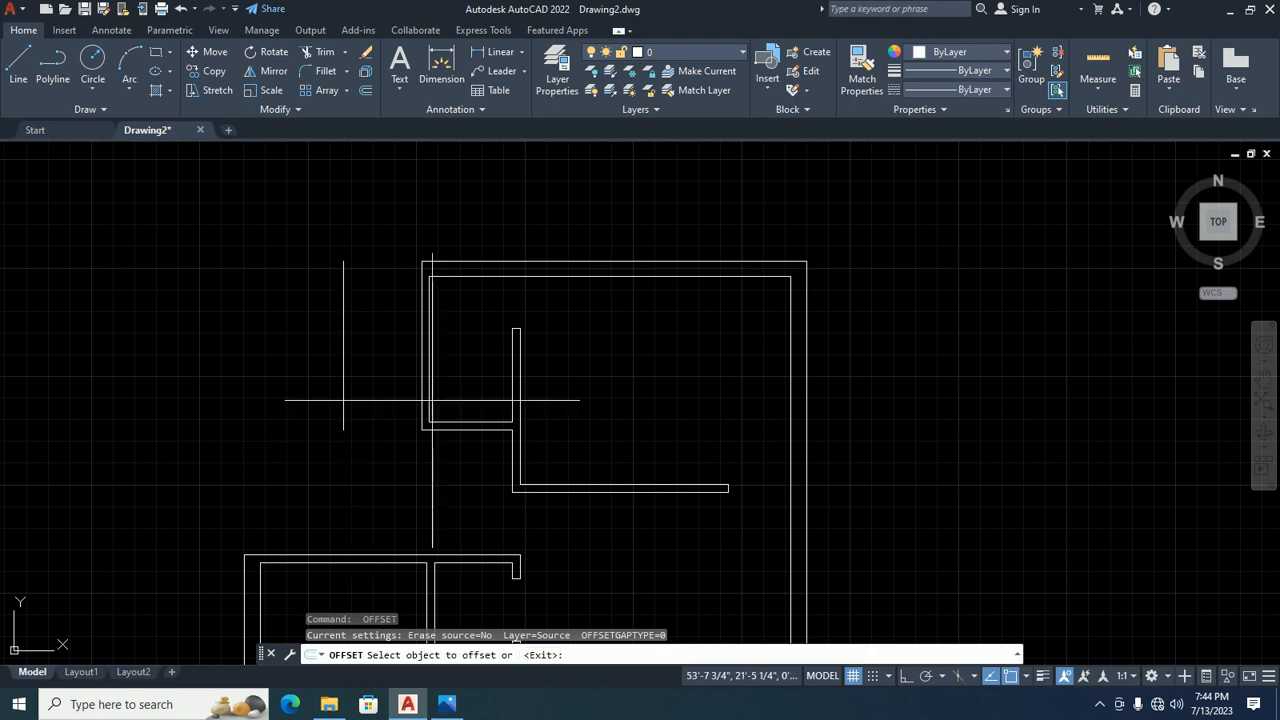
left_click(452, 277)
left_click(443, 301)
key("Return")
Offset the new left vertical line 9 inches to the left.
key("Return")
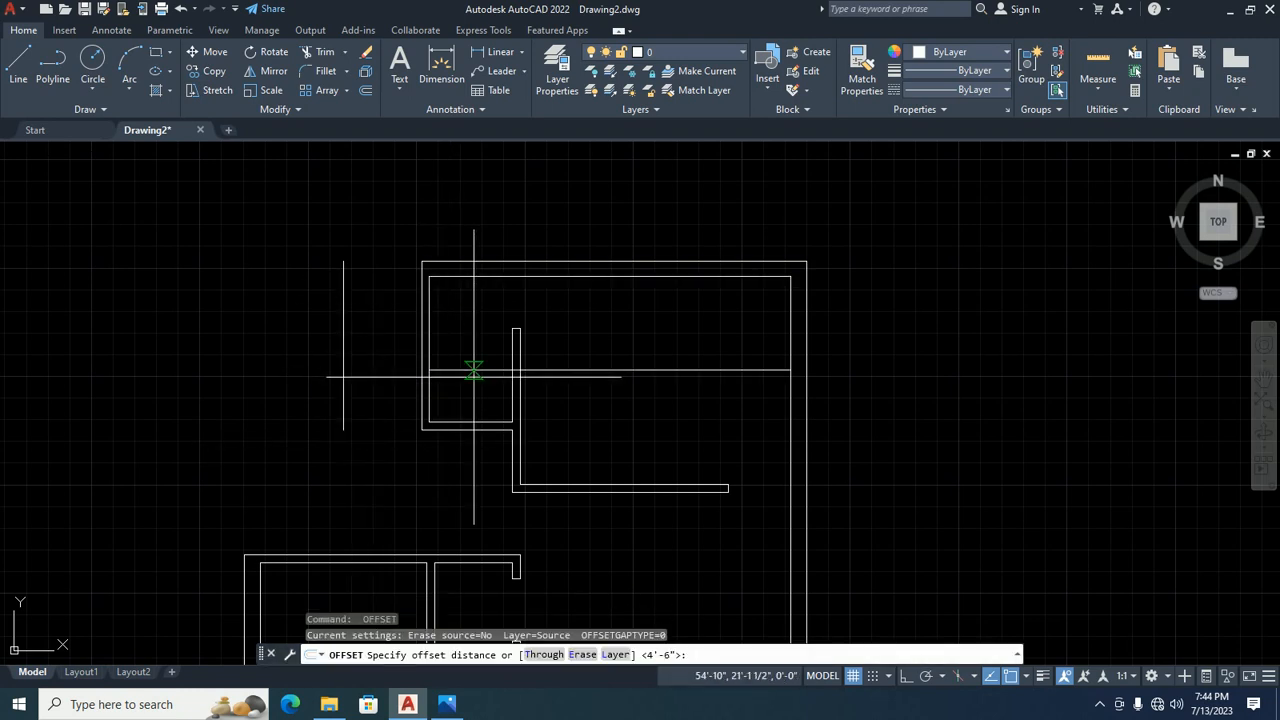
type("9")
key("Return")
left_click(343, 350)
left_click(329, 332)
key("Return")
Offset the new horizontal line downward by 4.5 inches.
key("Return")
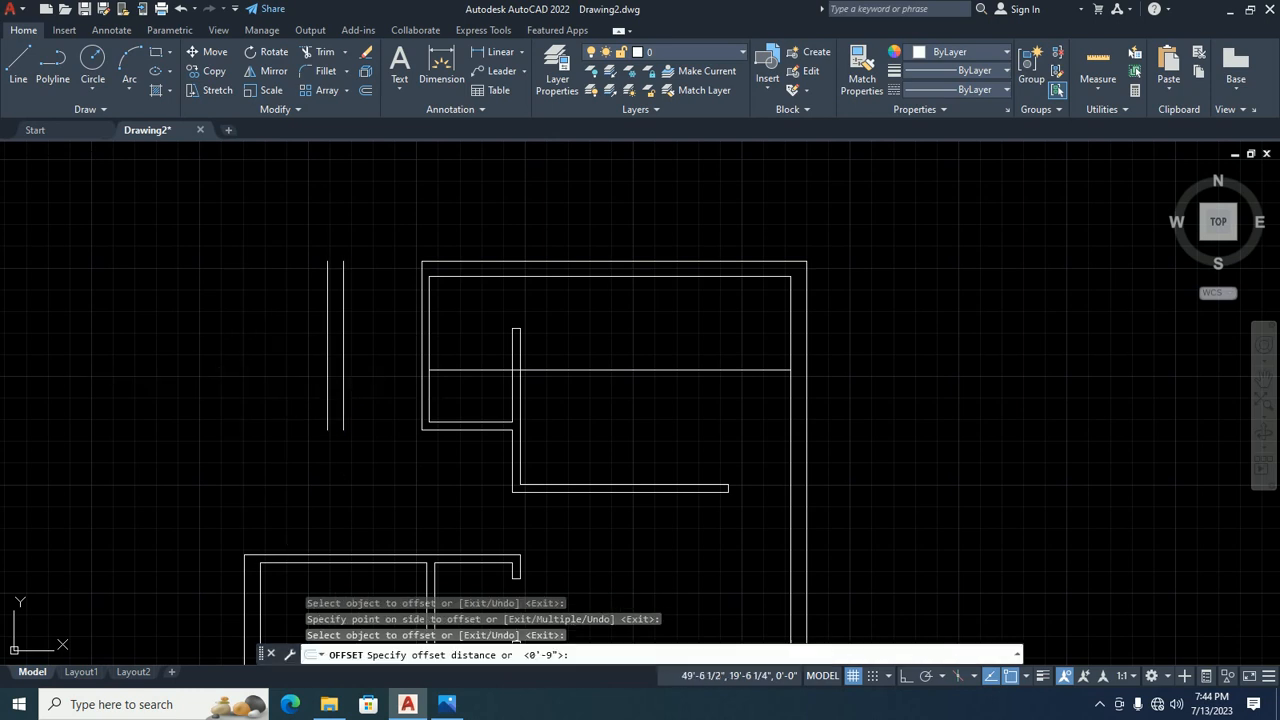
key("Return")
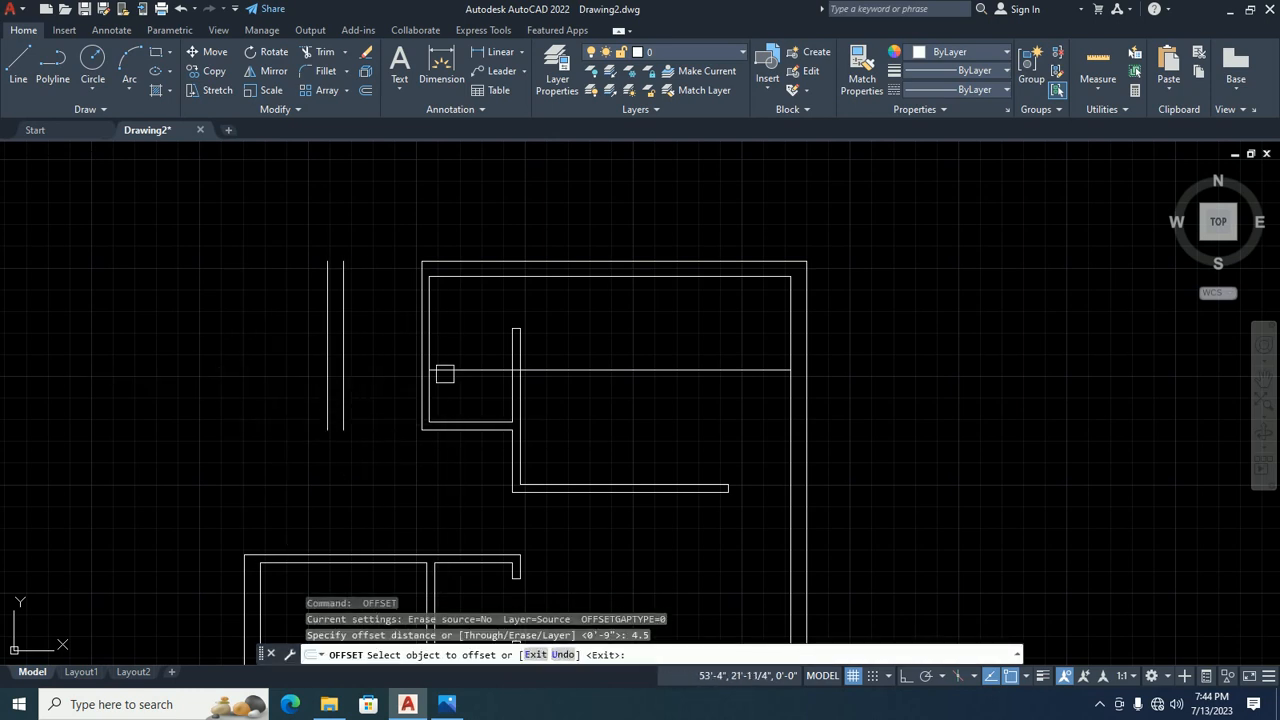
left_click(443, 366)
left_click(443, 371)
left_click(437, 497)
key("Escape")
key("Escape")
key("Escape")
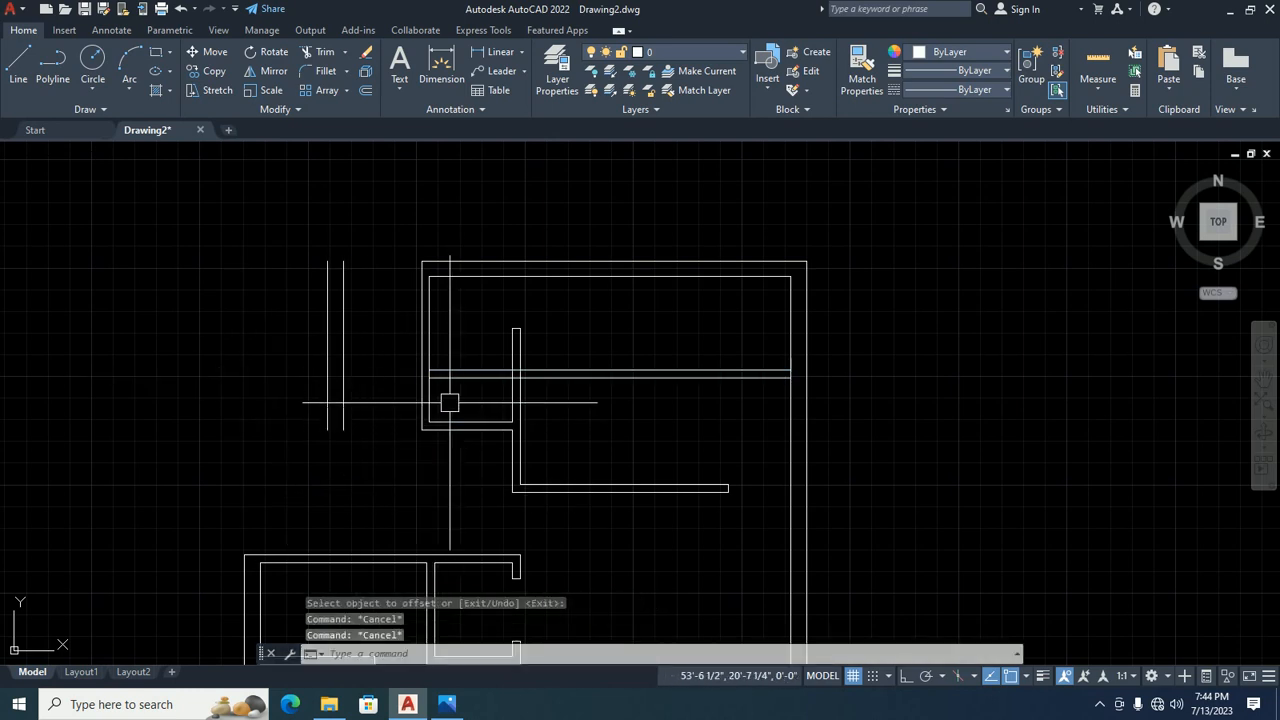
Extend both new horizontal lines across the small space's left wall to the nearer new vertical line.
scroll(449, 397, "up", 6)
type("ex")
key("Return")
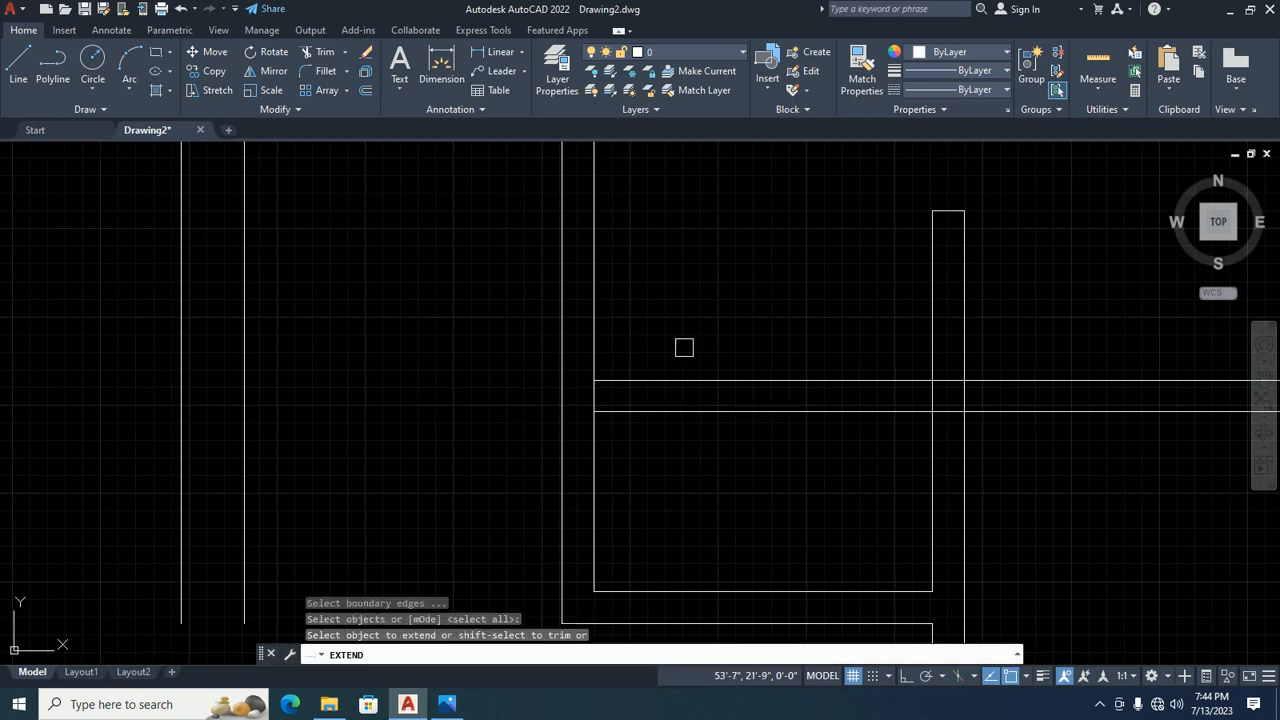
left_click(640, 334)
left_click(606, 449)
left_click(640, 314)
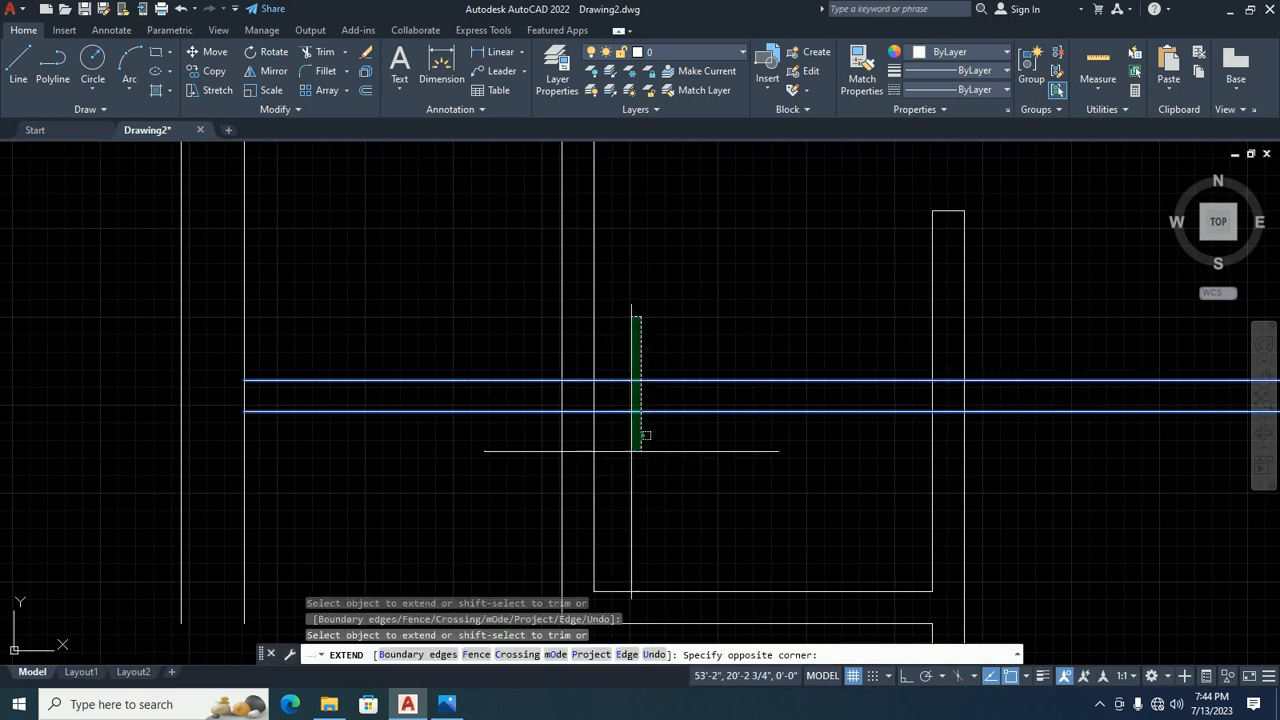
left_click(632, 446)
Trim the two horizontal lines inside the rooms and open the wall line between them at the junction.
scroll(628, 424, "up", 4)
middle_click_drag(611, 431, 868, 444)
left_click(872, 448, "shift")
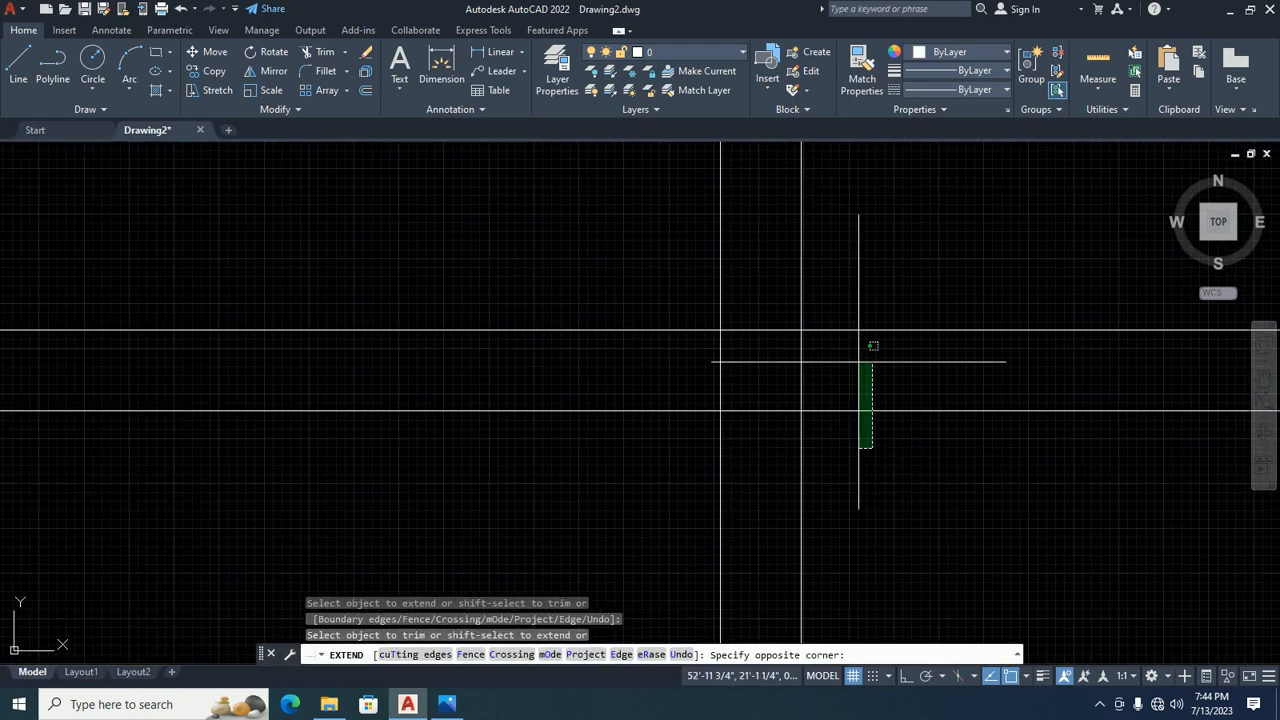
left_click(867, 318, "shift")
left_click(774, 338, "shift")
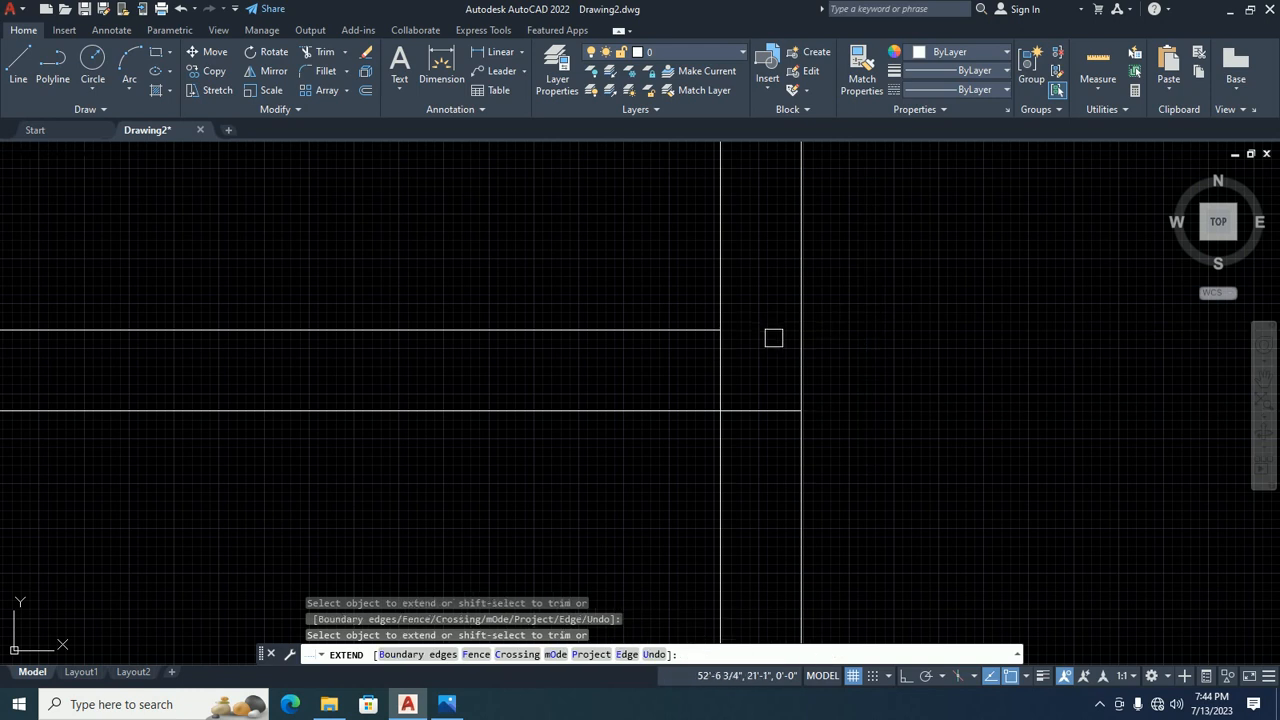
left_click(732, 382, "shift")
left_click(702, 385, "shift")
scroll(697, 385, "down", 8)
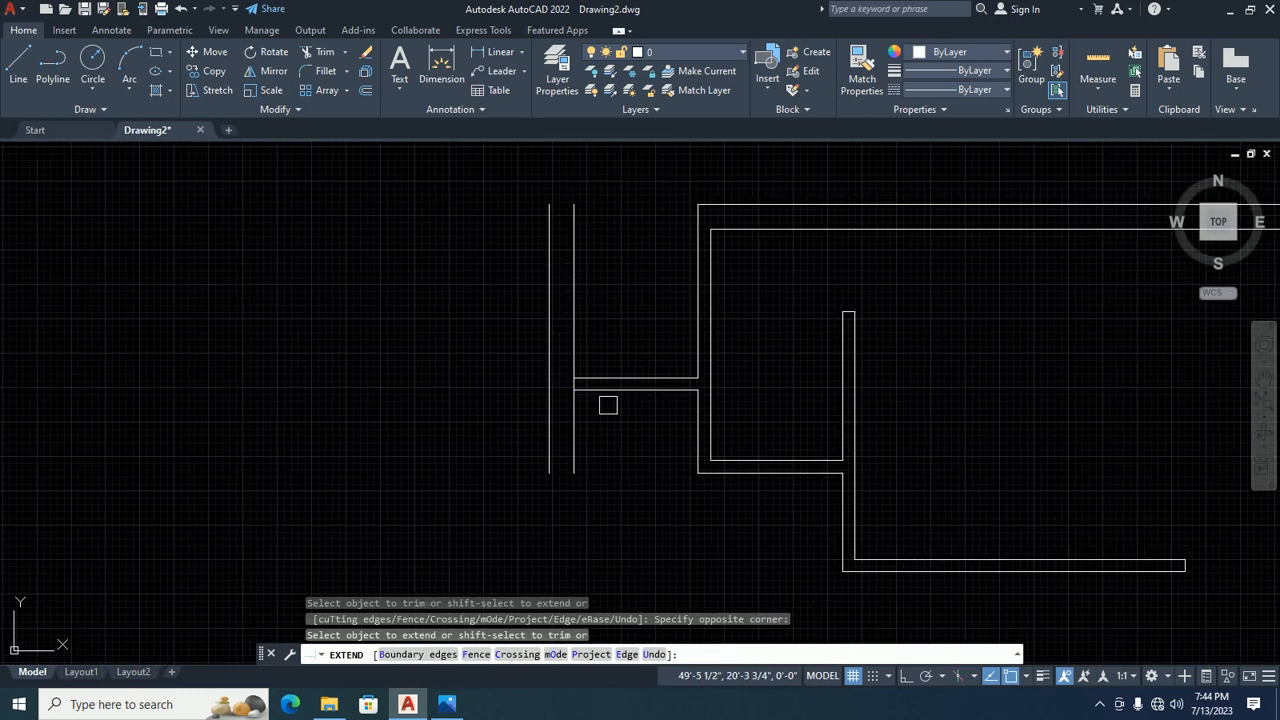
Extend the new left vertical lines down to the lower room's top wall and both upper top wall lines left to the outer vertical.
scroll(591, 395, "down", 7)
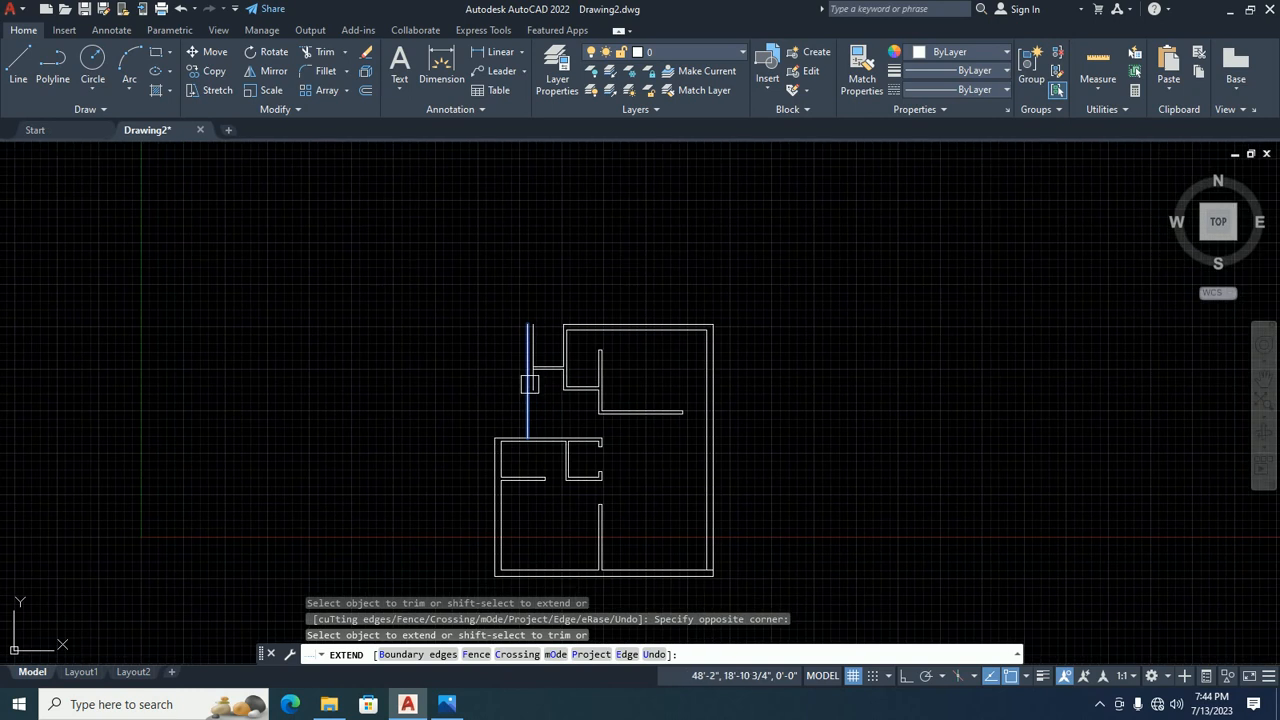
left_click(530, 380)
scroll(551, 322, "up", 4)
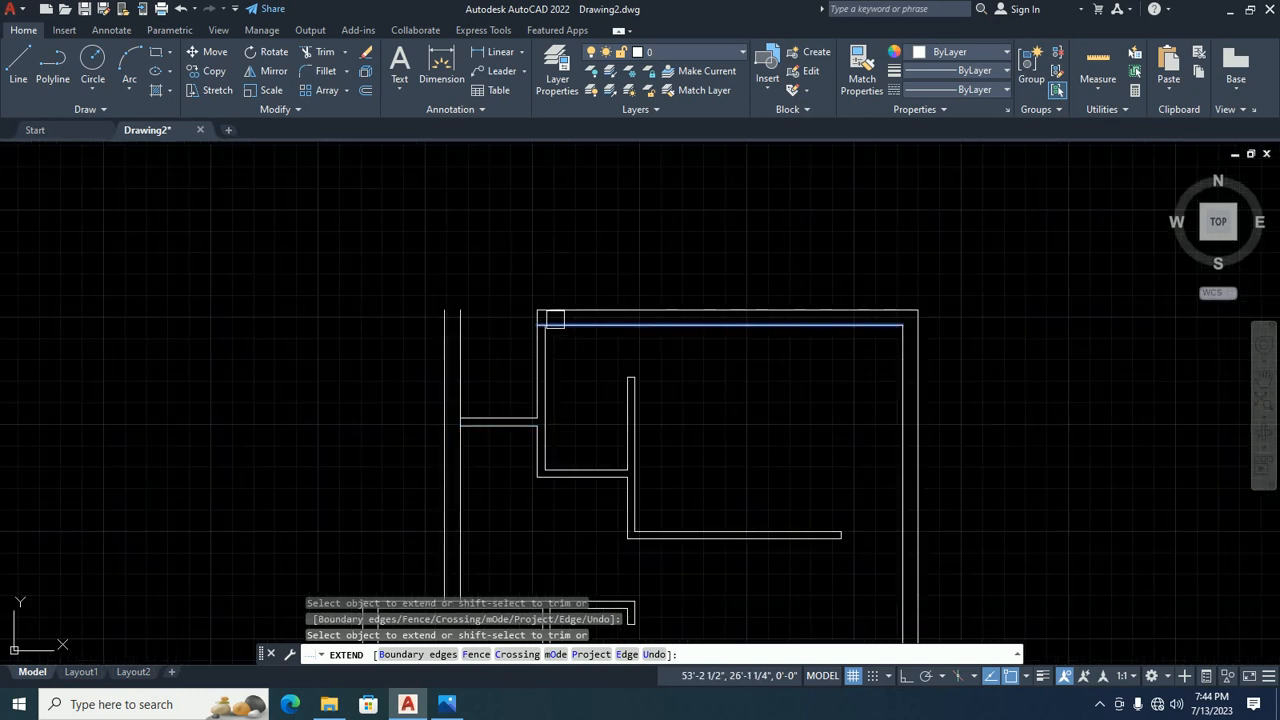
left_click(551, 322)
left_click(468, 313)
left_click(500, 310)
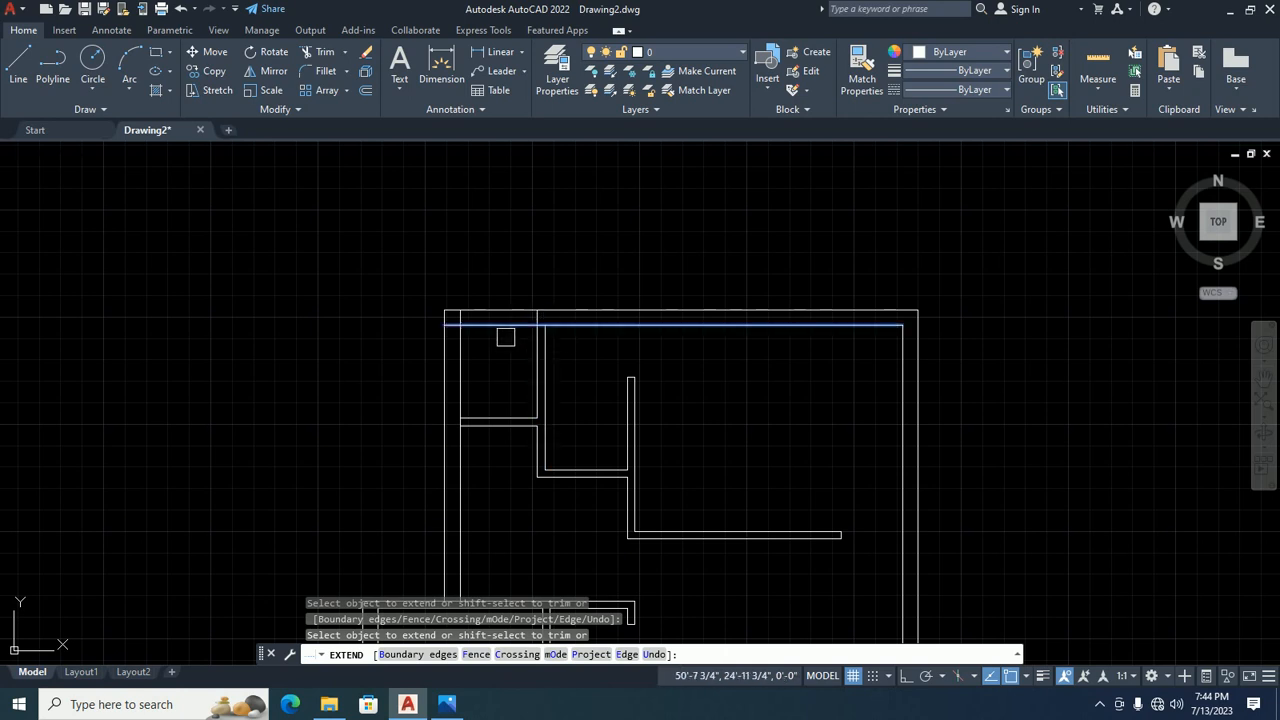
Trim the overlapping wall lines at the new upper-left corner and where the left wall meets the lower room's top wall.
scroll(484, 334, "up", 6)
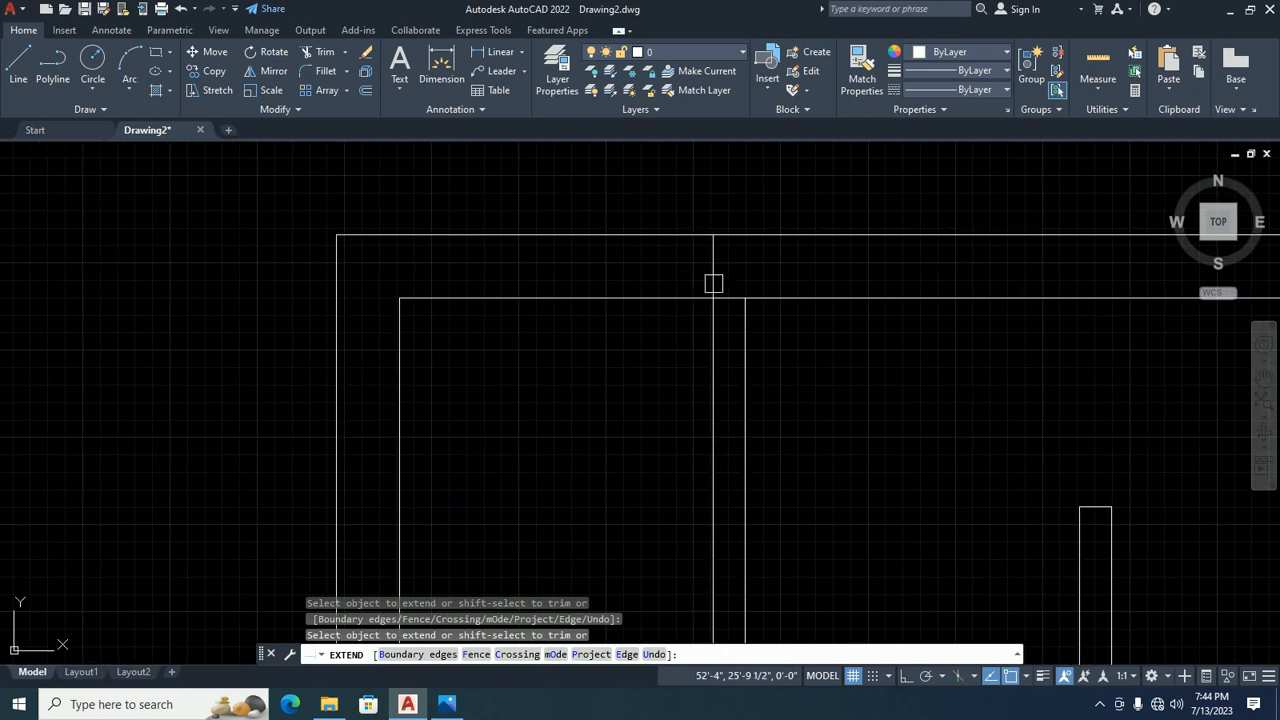
scroll(720, 295, "up", 4)
scroll(737, 311, "down", 14)
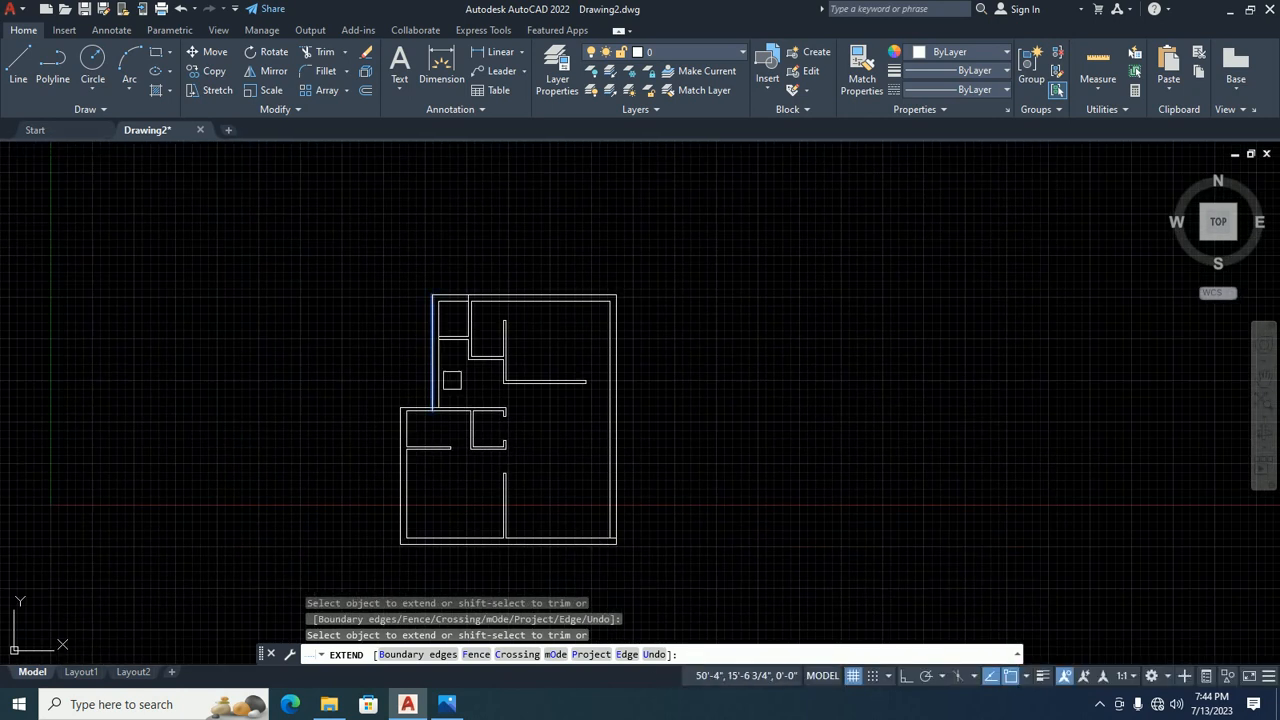
scroll(436, 399, "up", 10)
left_click(468, 390, "shift")
scroll(451, 390, "down", 4)
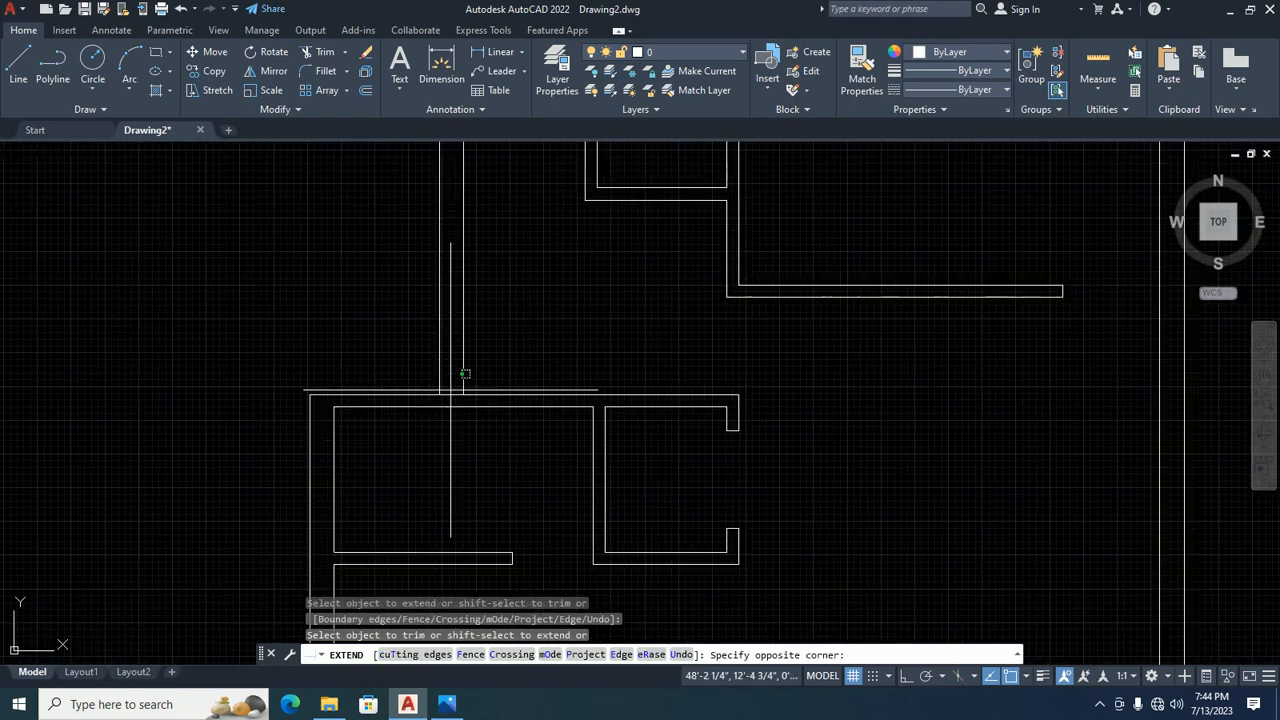
scroll(460, 372, "up", 5)
left_click(453, 398, "shift")
scroll(470, 398, "down", 10)
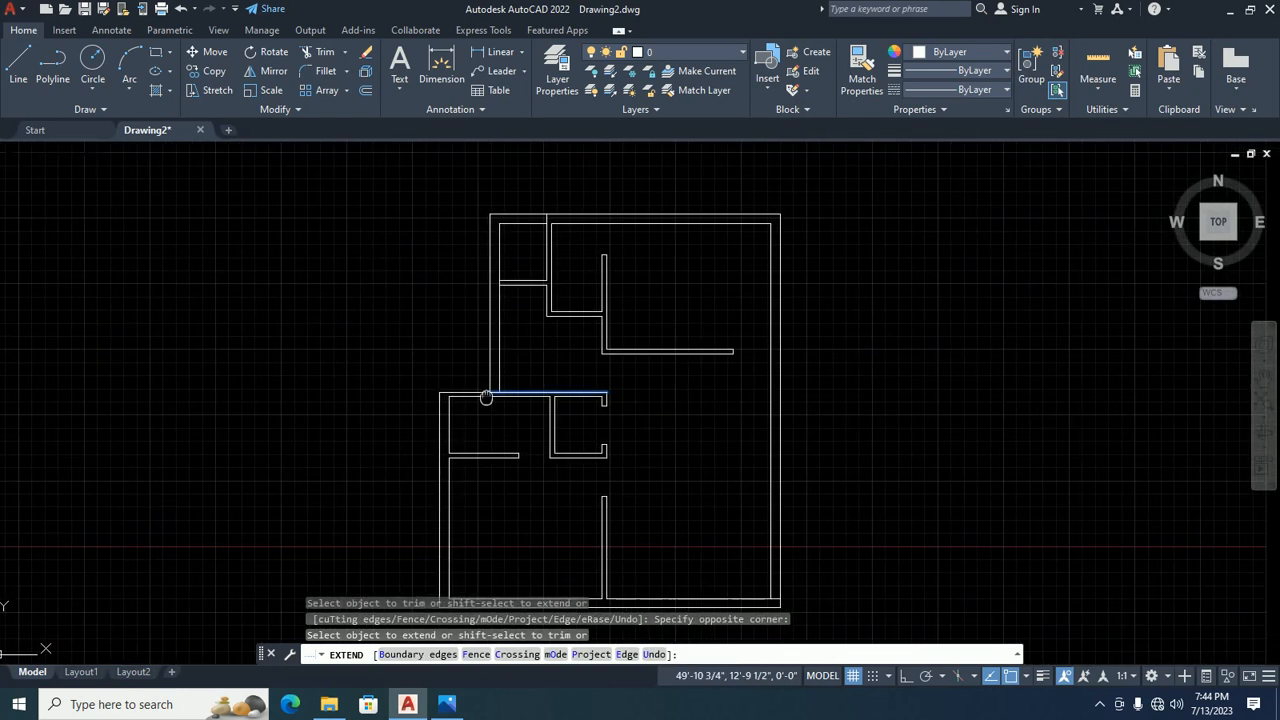
scroll(450, 395, "up", 2)
key("Escape")
key("Escape")
key("Escape")
Add a horizontal linear dimension from the new left wall's inner face to the left face of the upper room's partition.
scroll(395, 390, "up", 2)
type("dli")
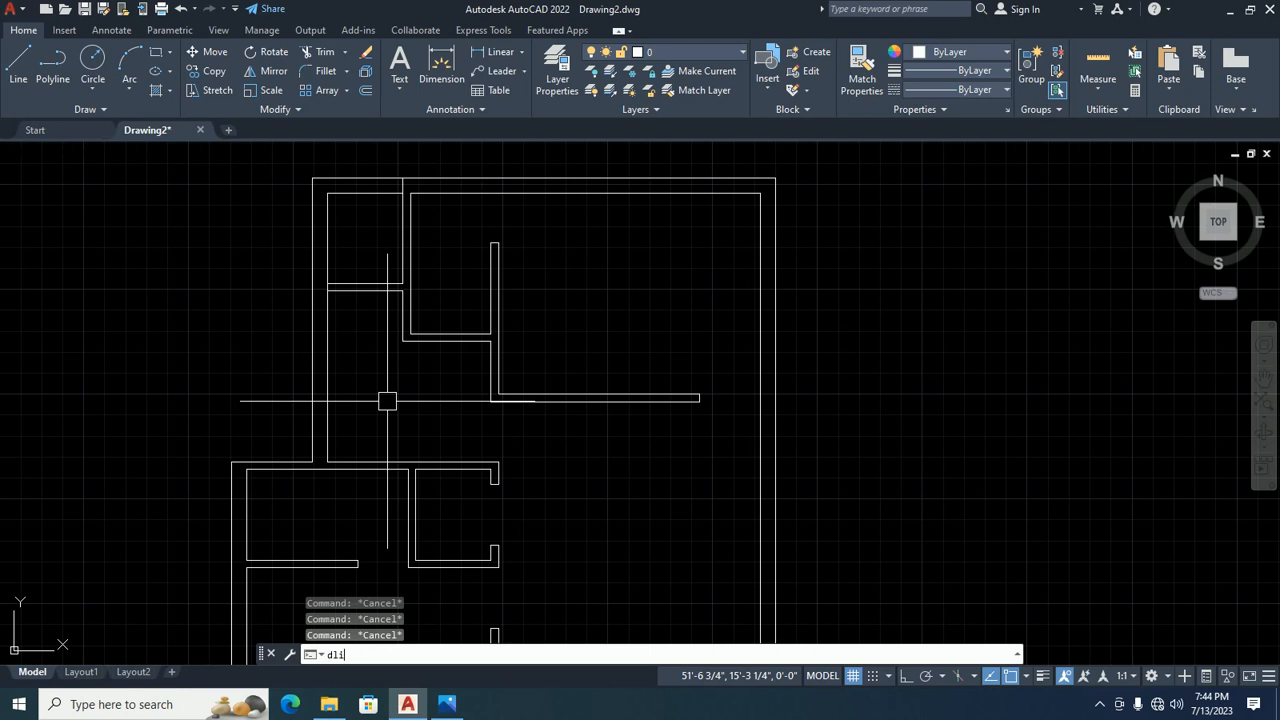
key("Return")
left_click(331, 378)
left_click(490, 400)
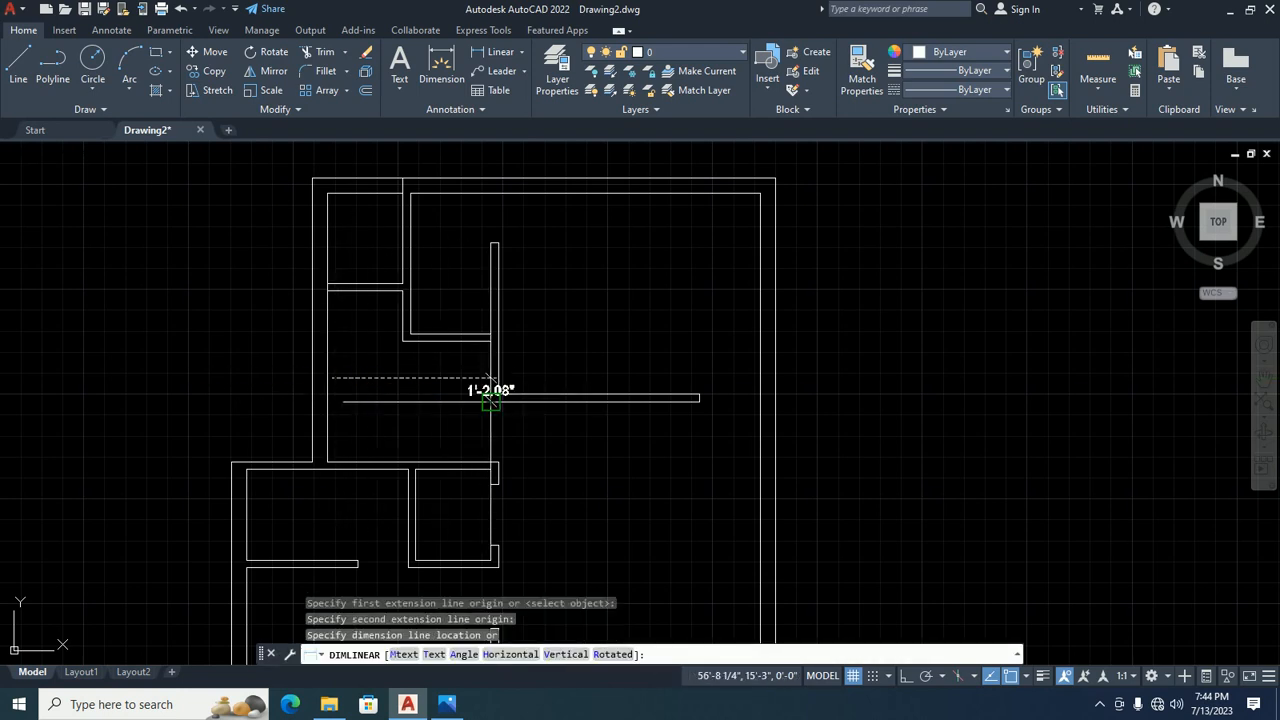
scroll(400, 400, "up", 6)
scroll(390, 413, "down", 6)
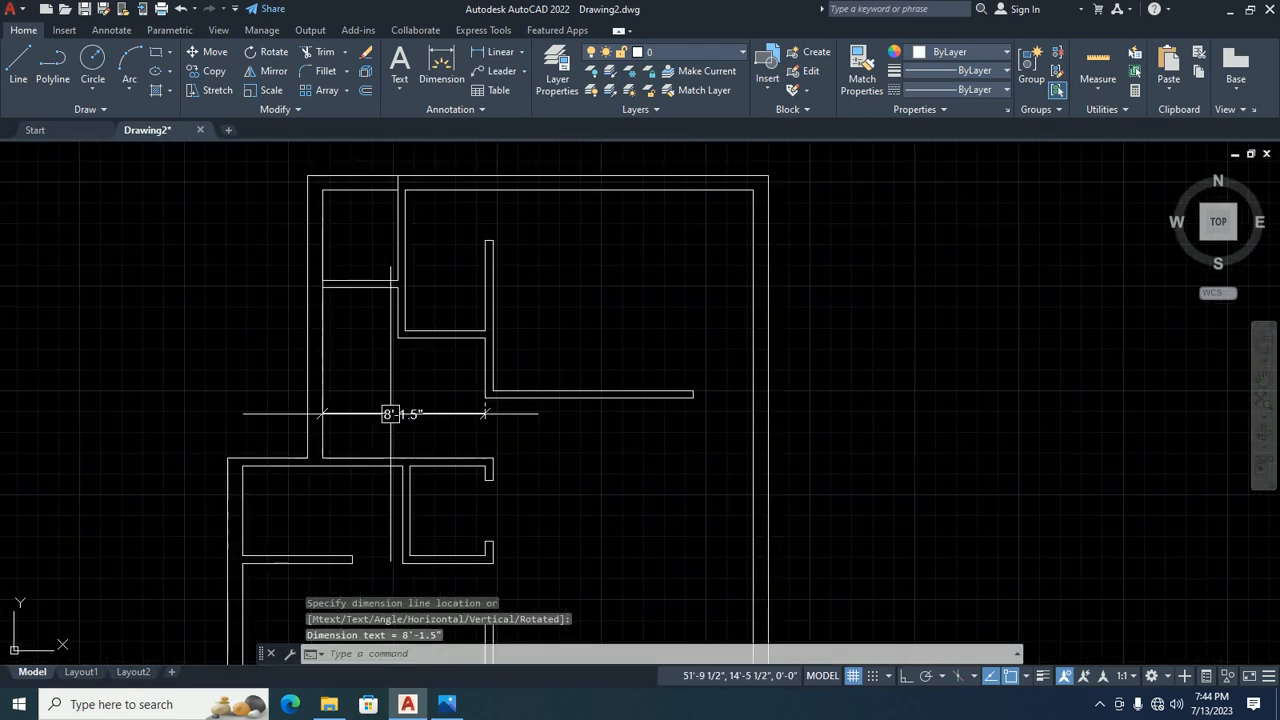
left_click(386, 413)
type("s")
key("Return")
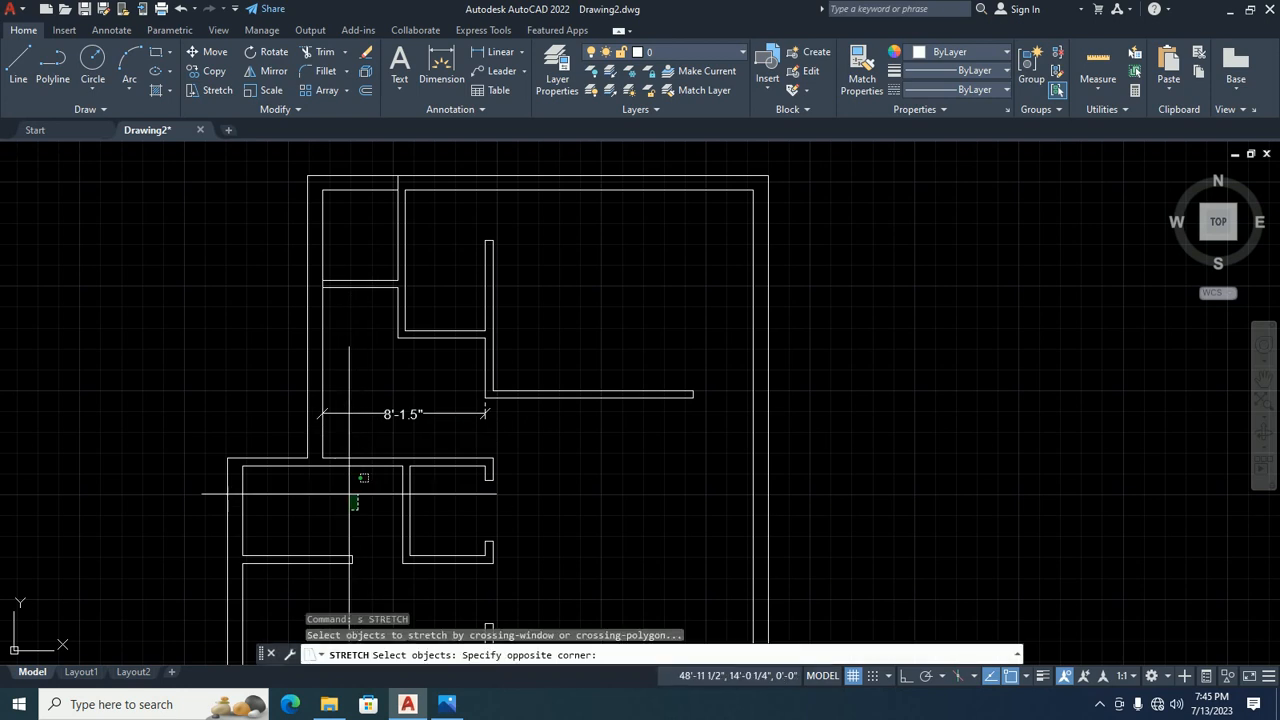
scroll(349, 493, "down", 4)
left_click(290, 285)
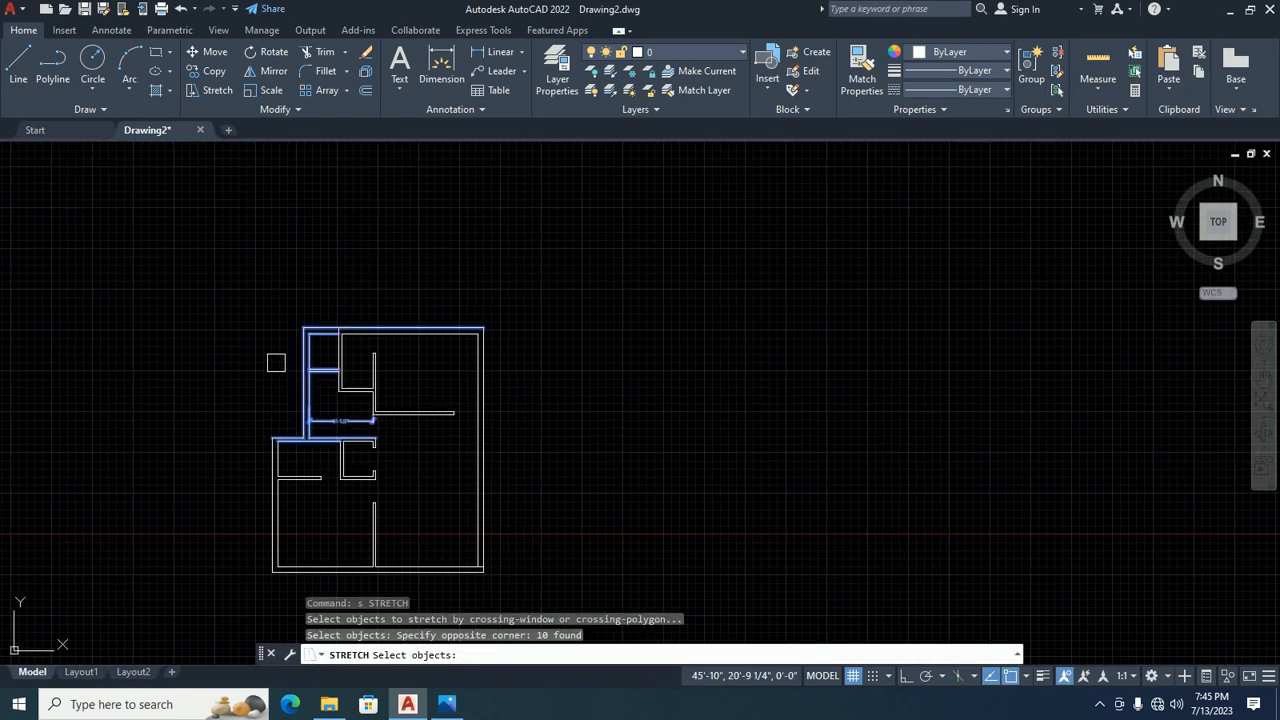
key("Return")
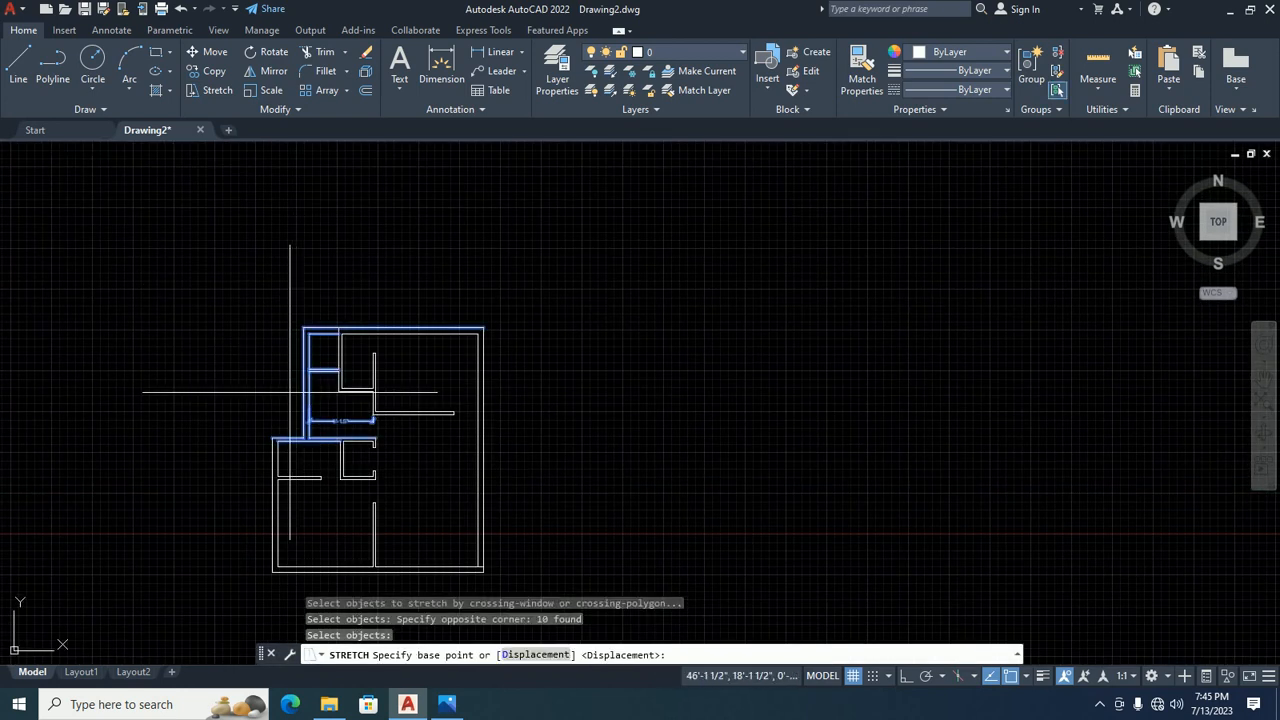
left_click(290, 392)
key("Escape")
key("Escape")
key("Escape")
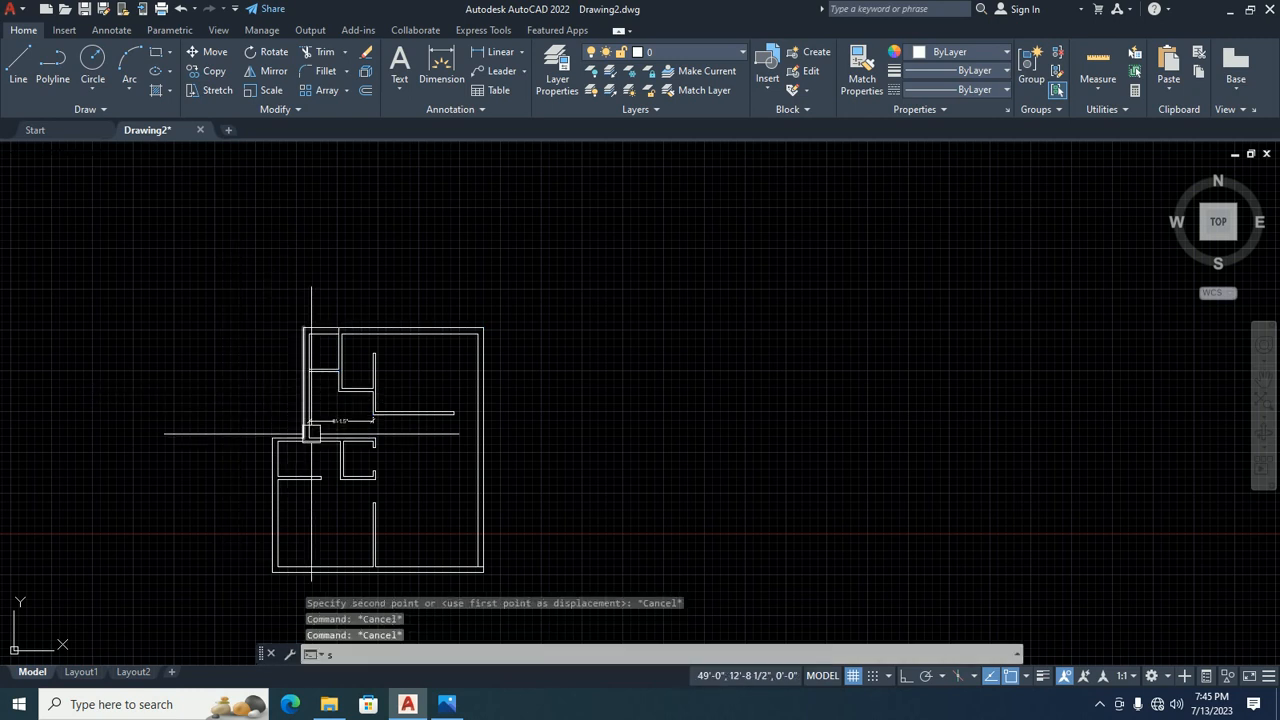
Stretch the upper rooms' left outer wall 24 inches to the left, with the connected wall lines and dimension.
type("s")
key("Return")
scroll(311, 433, "up", 4)
middle_click_drag(300, 376, 305, 498)
left_click(243, 240)
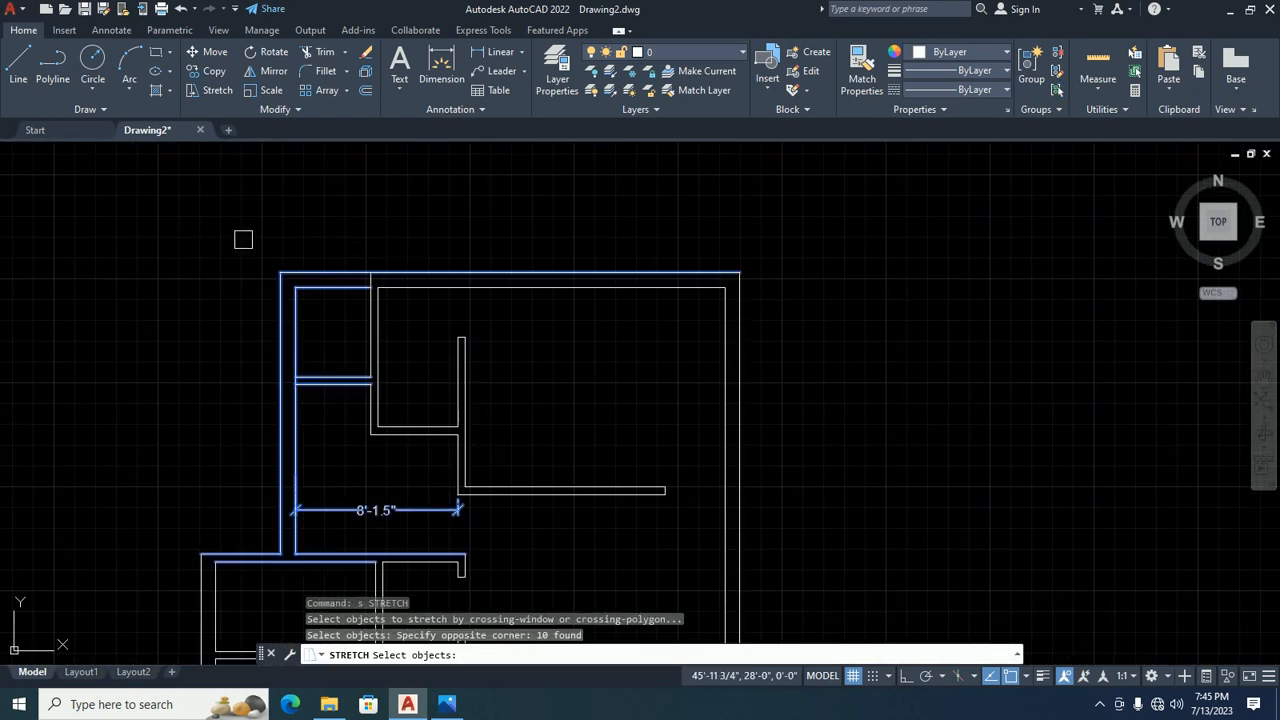
key("Return")
left_click(225, 366)
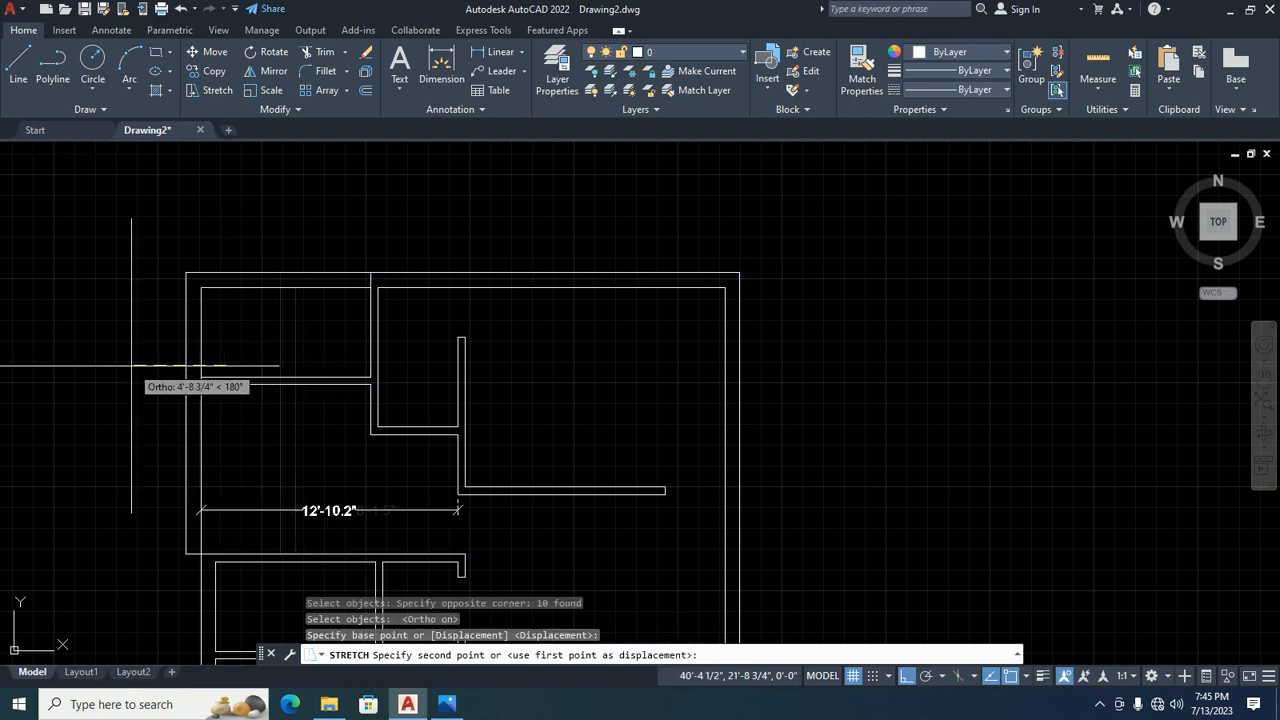
key("Return")
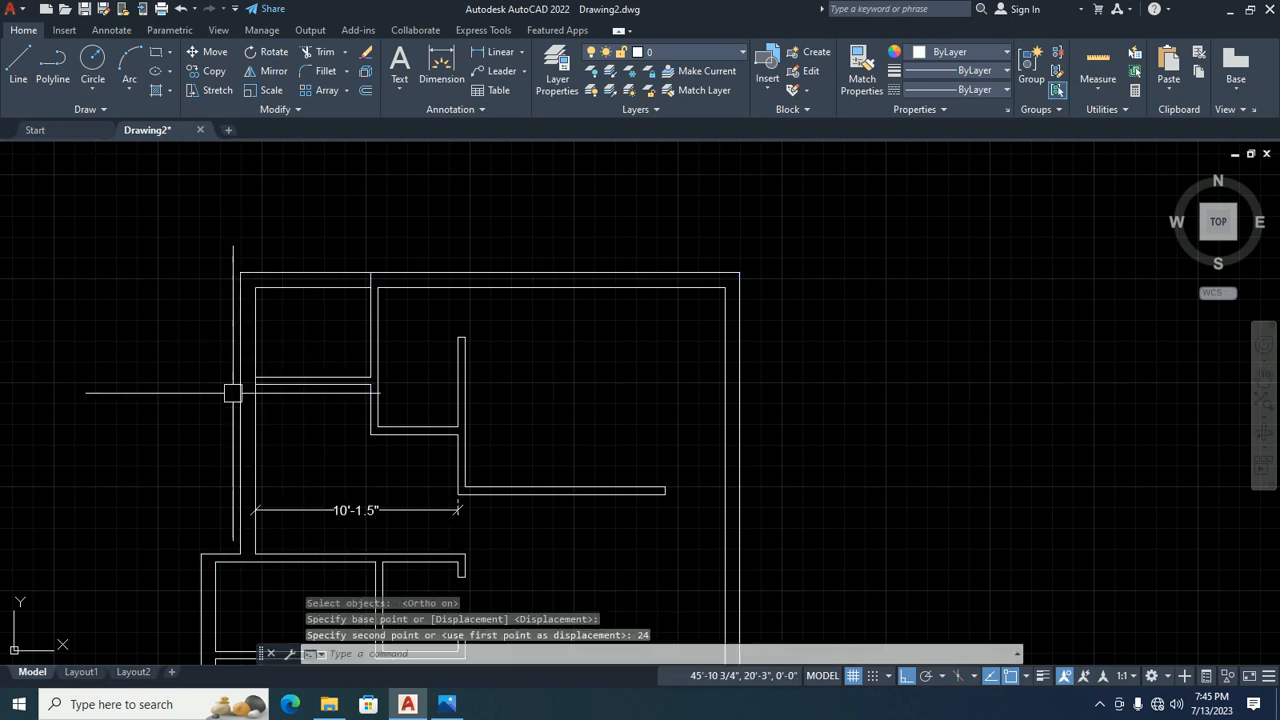
scroll(292, 390, "down", 3)
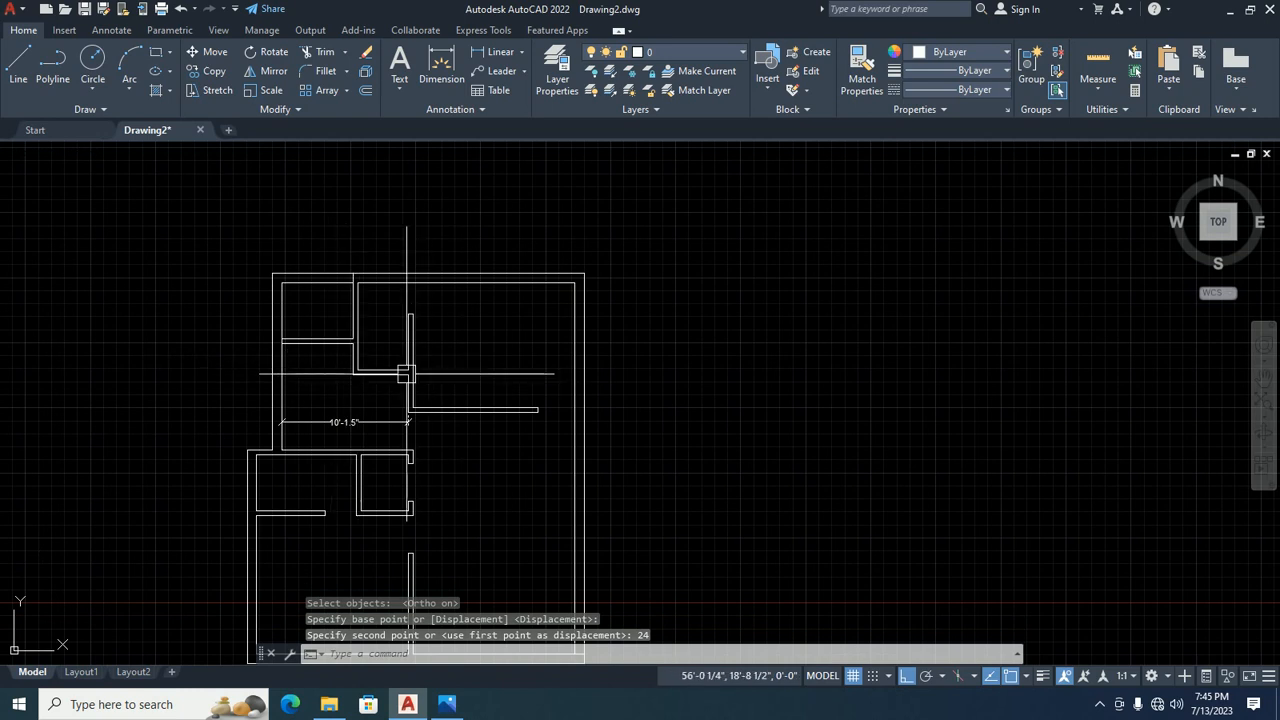
scroll(306, 357, "up", 3)
type("tr")
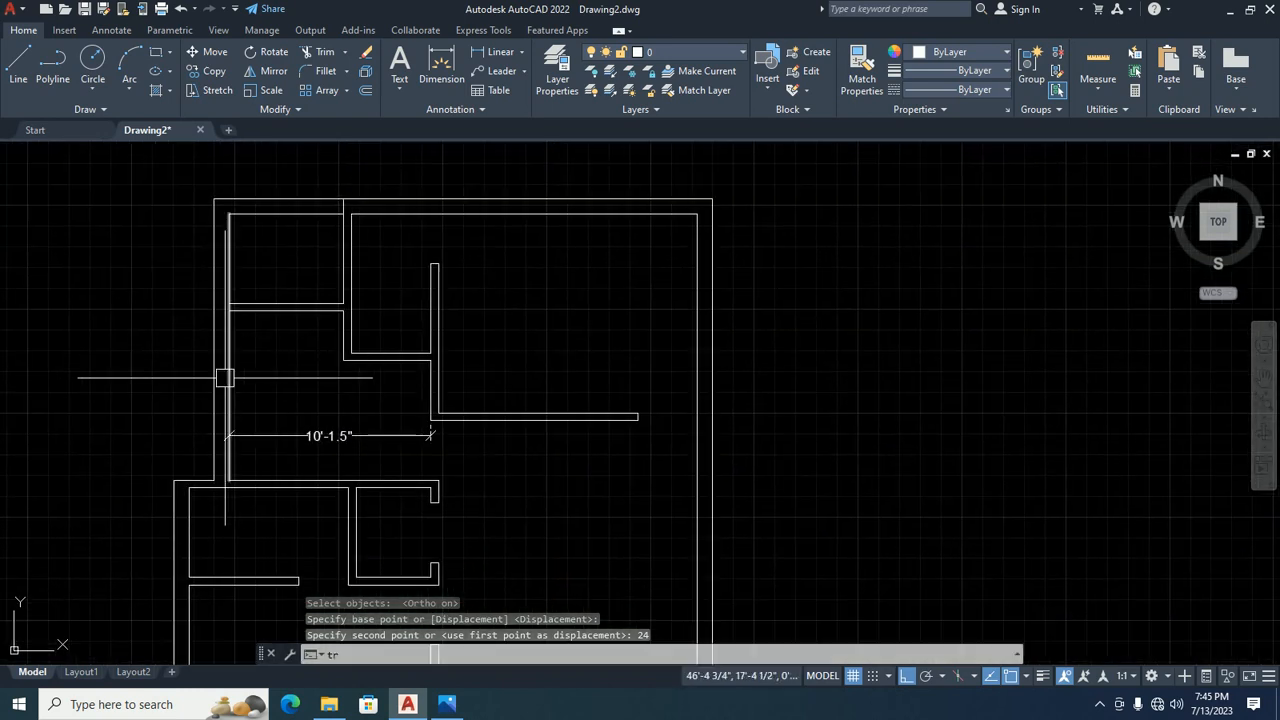
key("Return")
key("Return")
scroll(235, 301, "up", 6)
scroll(211, 316, "up", 2)
key("Escape")
key("Escape")
scroll(209, 377, "down", 3)
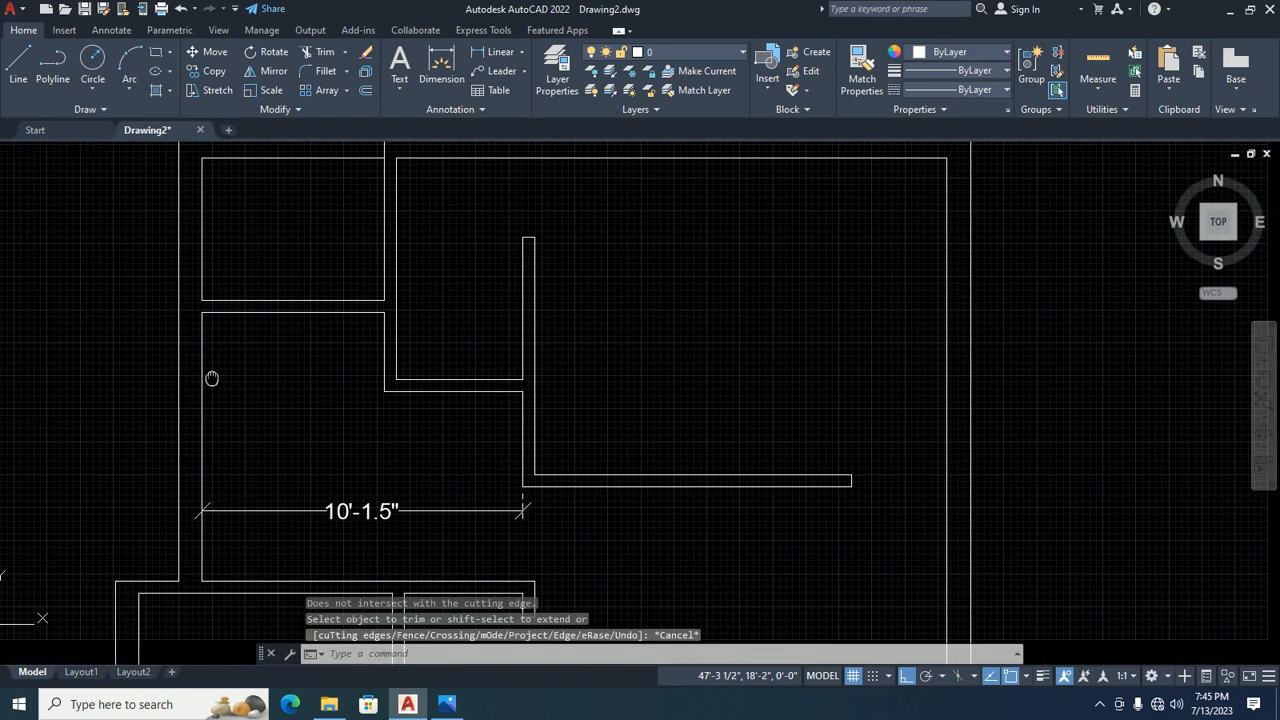
scroll(200, 274, "up", 3)
Add a vertical linear dimension to the left wall's inner face below the upper-left room's partition.
type("dli")
key("Return")
key("Return")
left_click(194, 291)
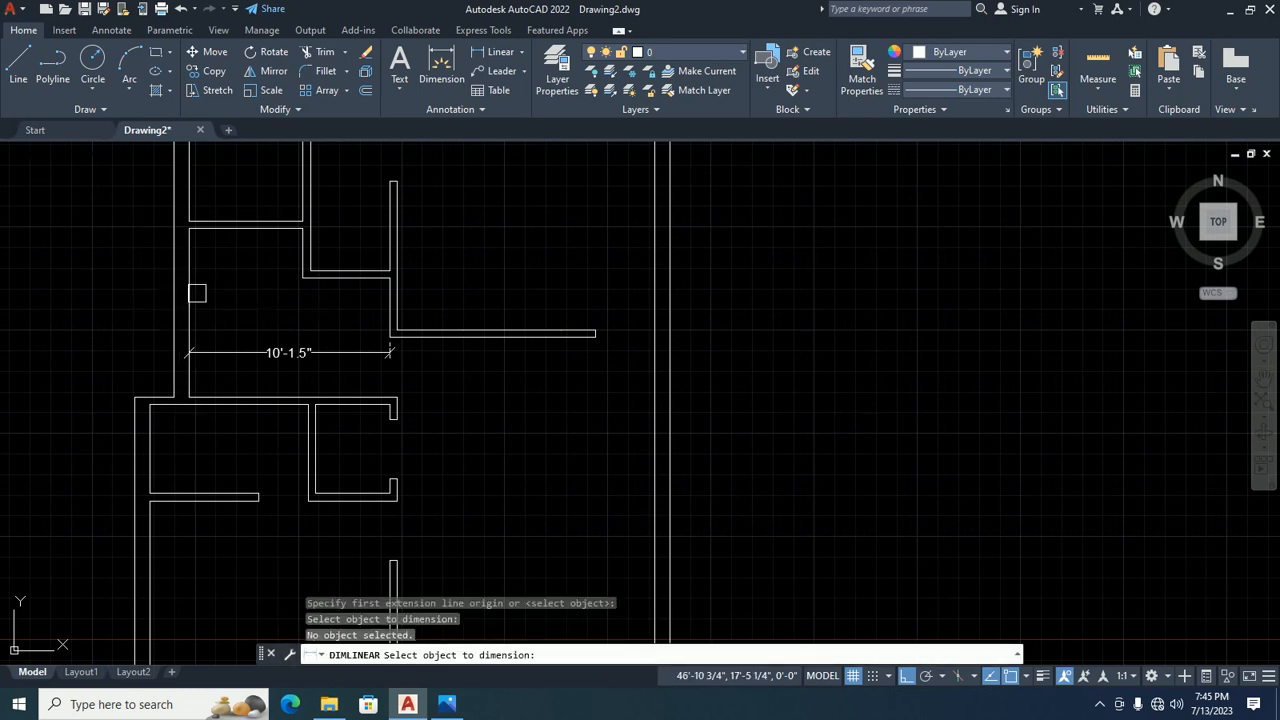
left_click(190, 292)
scroll(127, 316, "up", 4)
middle_click_drag(74, 320, 91, 316)
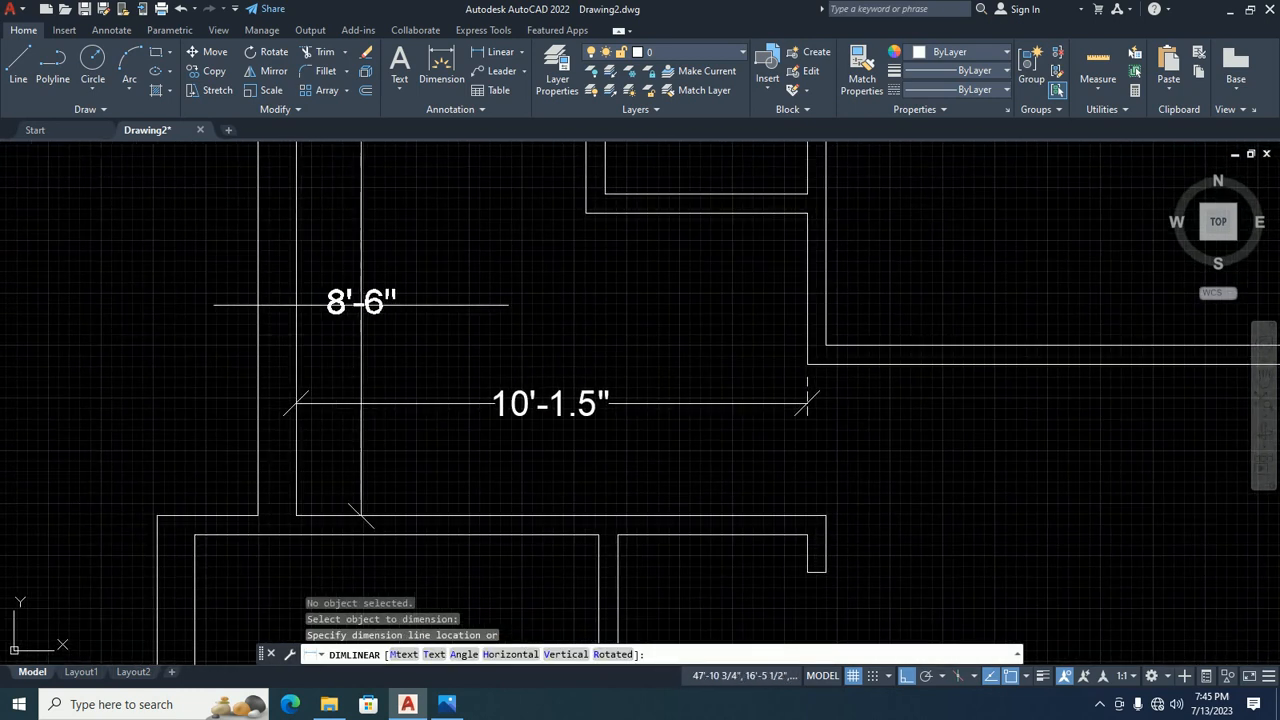
left_click(345, 307)
key("Escape")
key("Escape")
scroll(200, 300, "down", 3)
scroll(309, 400, "up", 3)
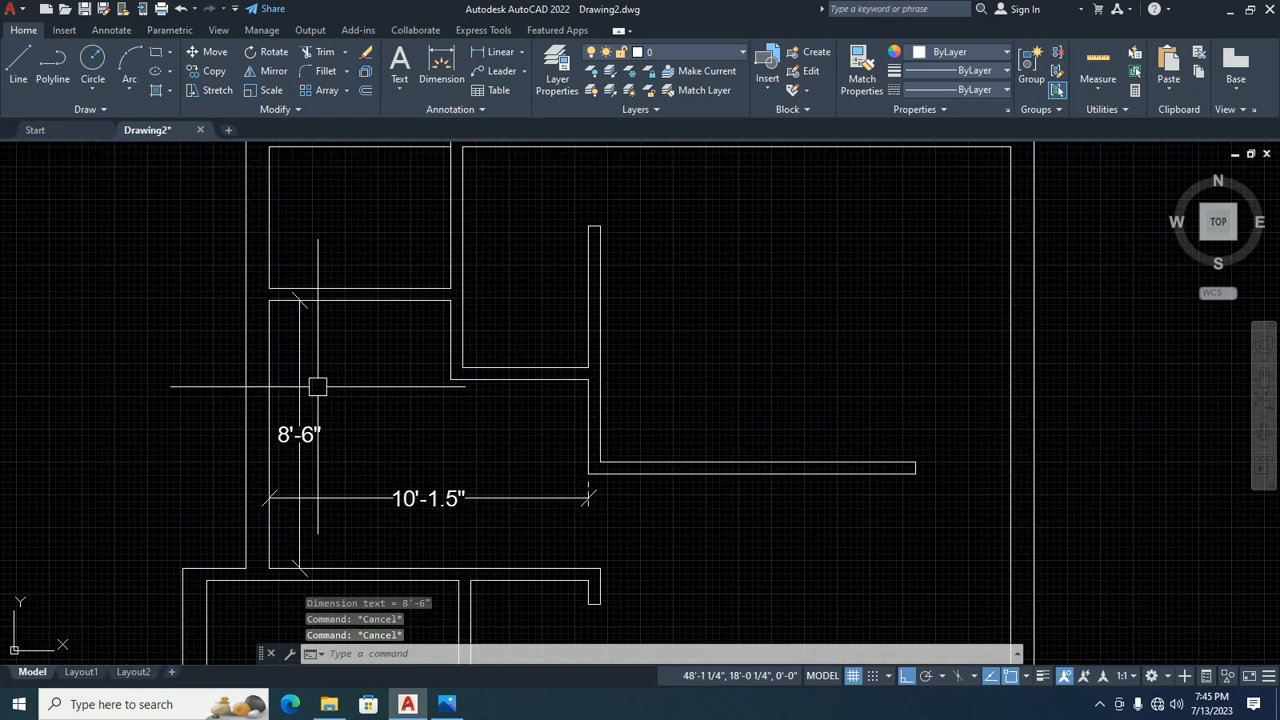
Stretch the horizontal partition below the upper-left room upward by 9 inches, together with its vertical dimension.
middle_click_drag(341, 278, 337, 320)
type("s")
key("Return")
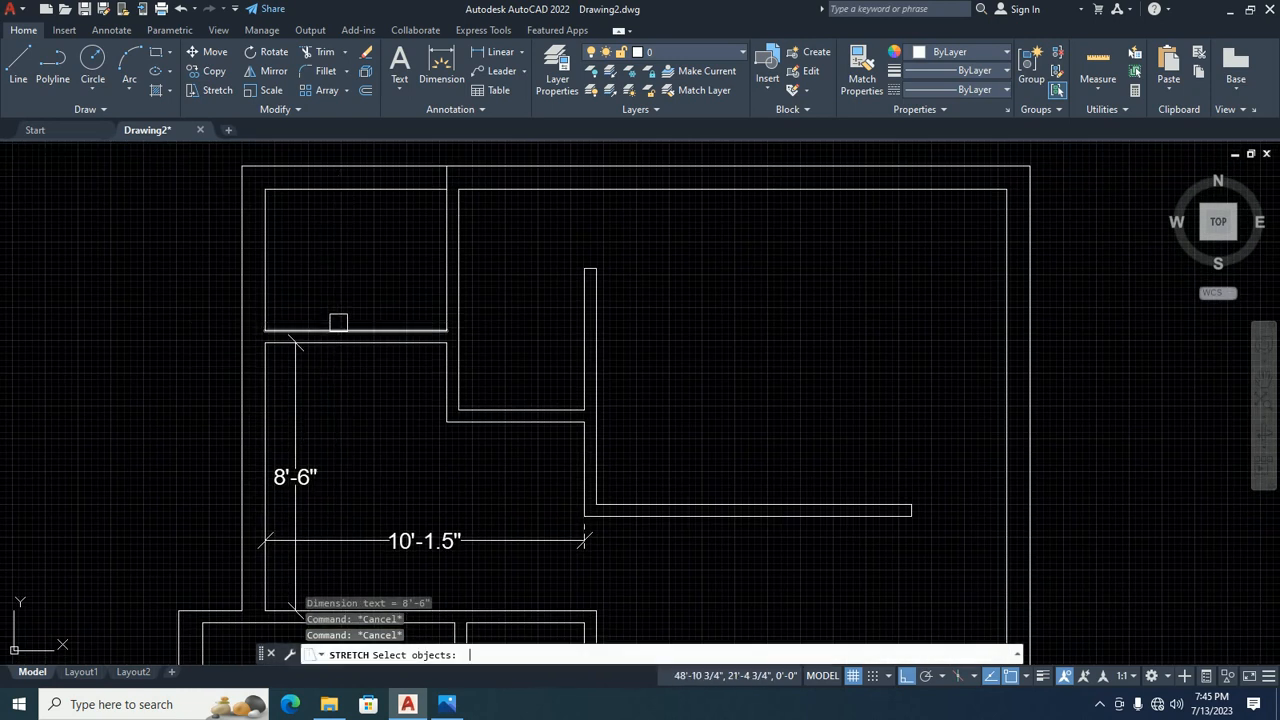
left_click(476, 351)
left_click(172, 316)
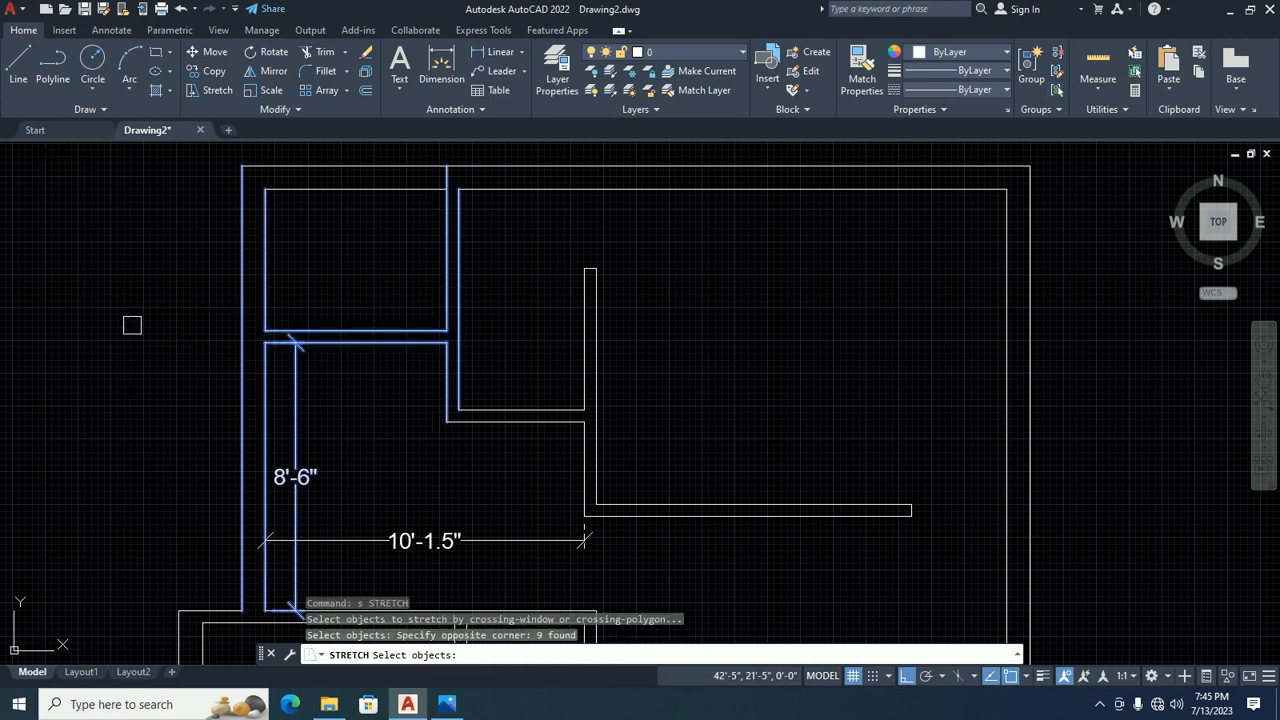
key("Return")
left_click(127, 347)
key("Escape")
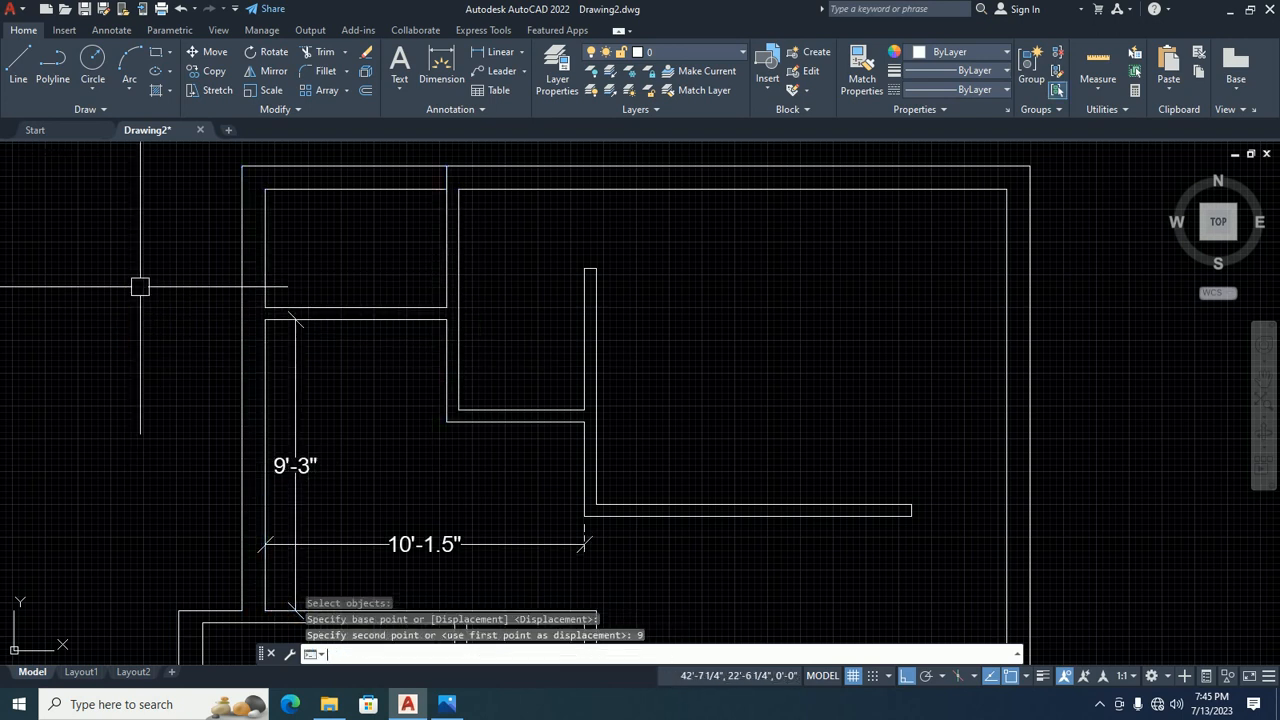
key("Escape")
Offset the left face of the upper-left room's right partition 30 inches to the left.
scroll(235, 385, "down", 2)
type("o")
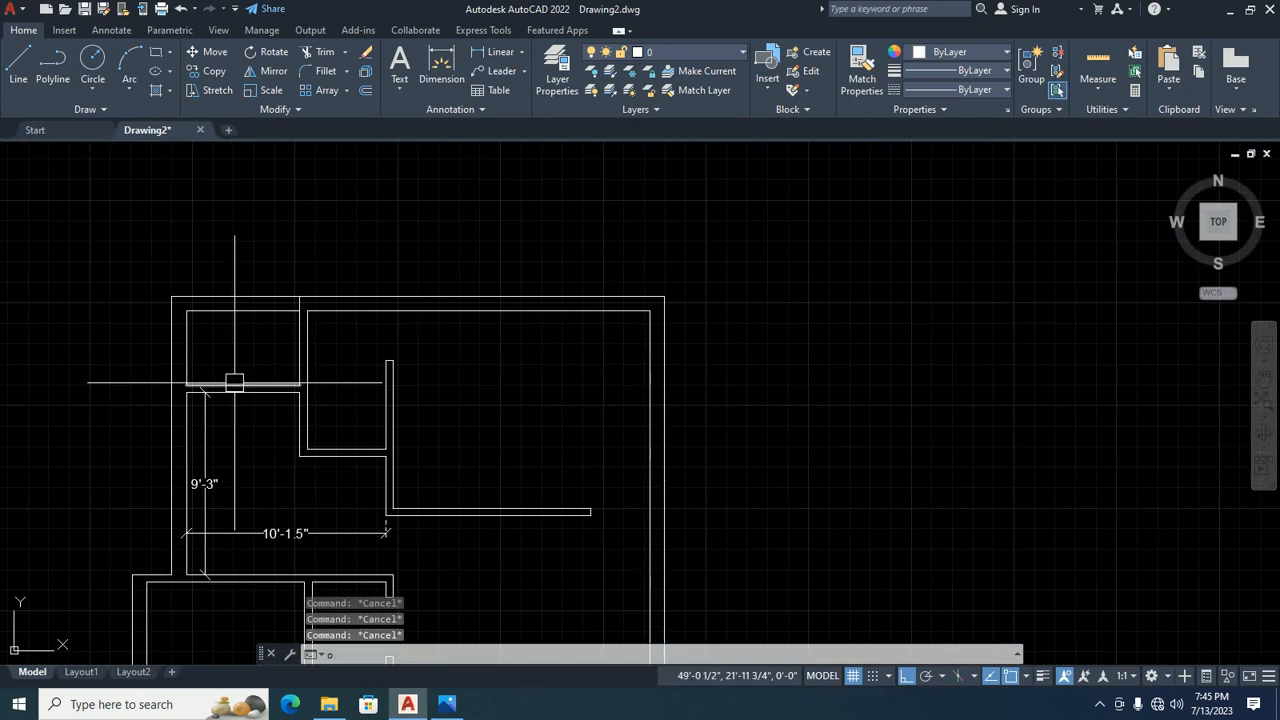
key("Return")
type("30")
key("Return")
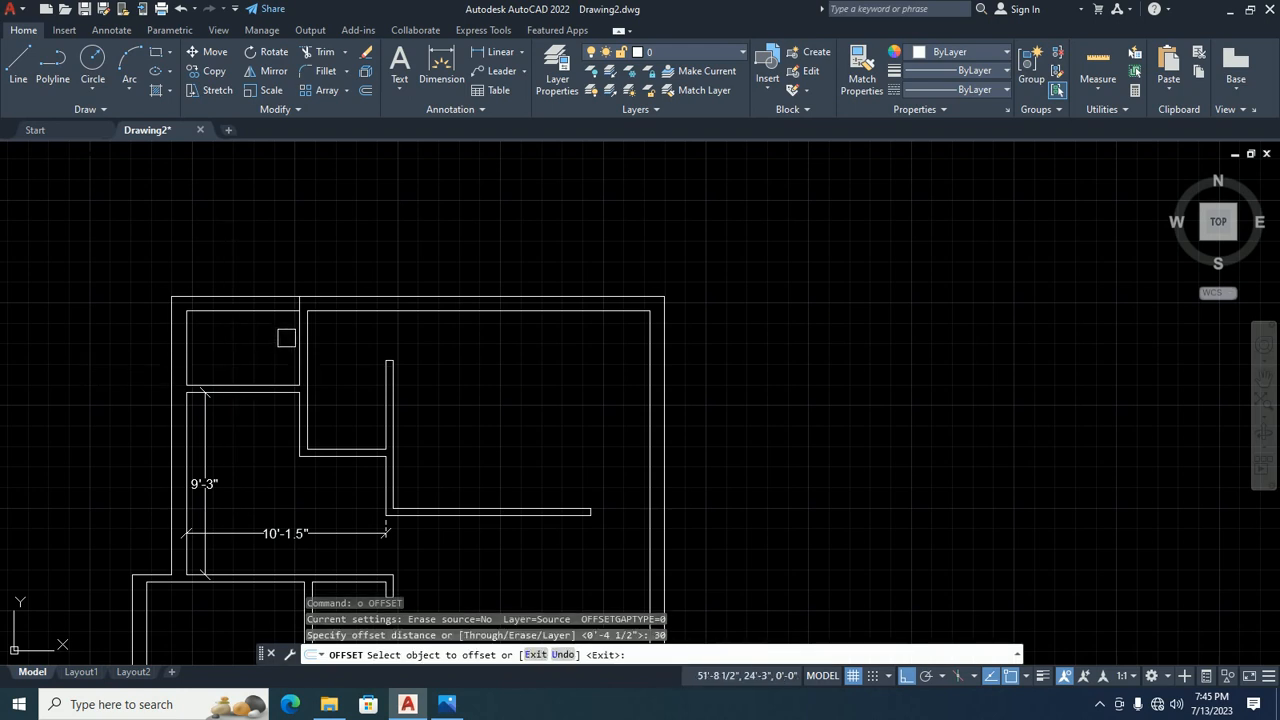
left_click(298, 340)
left_click(243, 349)
key("Escape")
key("Escape")
key("Escape")
scroll(246, 286, "up", 5)
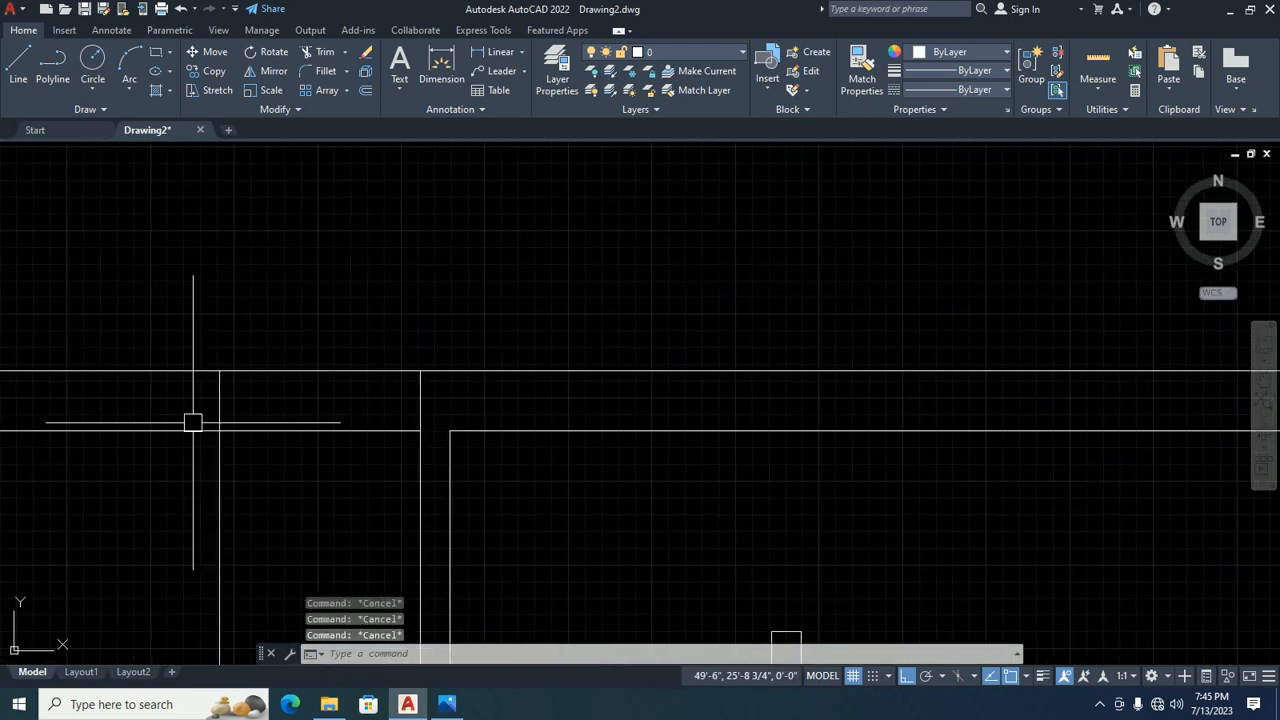
Trim the top wall lines and the offset line to leave a door opening beside the upper-left room's right partition.
type("tr")
key("Return")
key("Return")
left_click(207, 464)
left_click(291, 483)
left_click(322, 458)
left_click(304, 322)
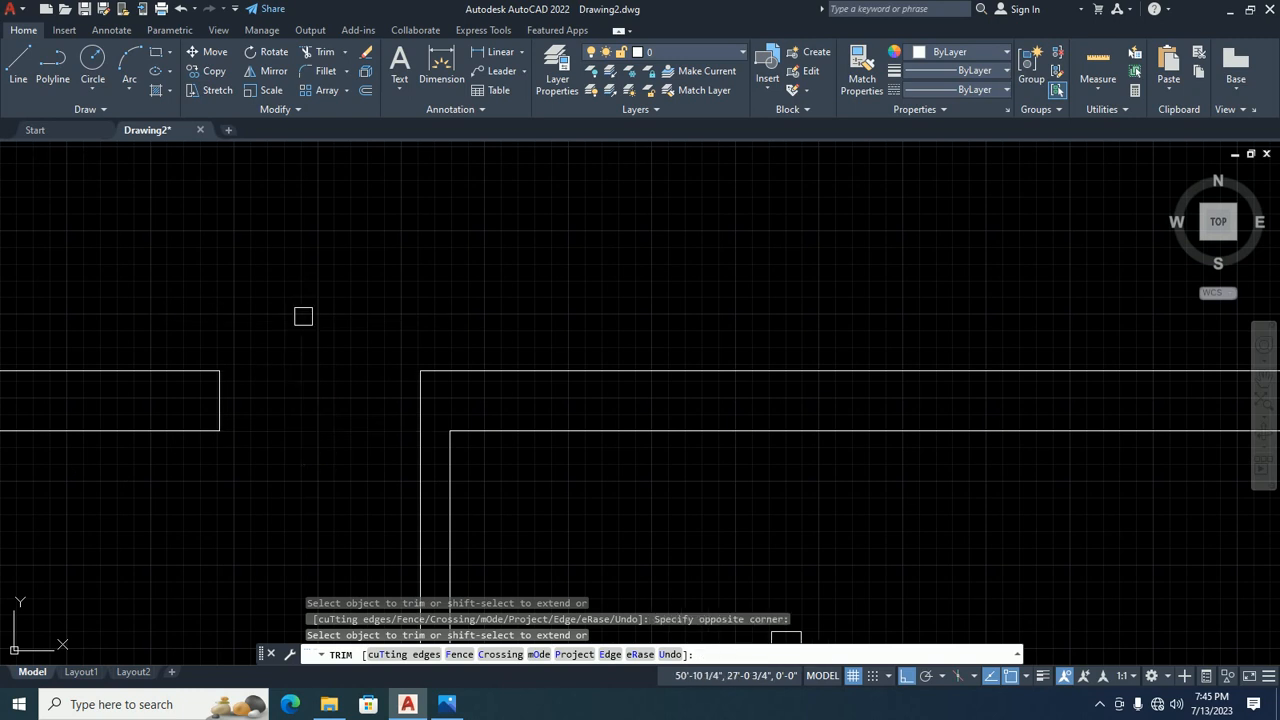
scroll(243, 371, "down", 6)
key("Escape")
key("Escape")
key("Escape")
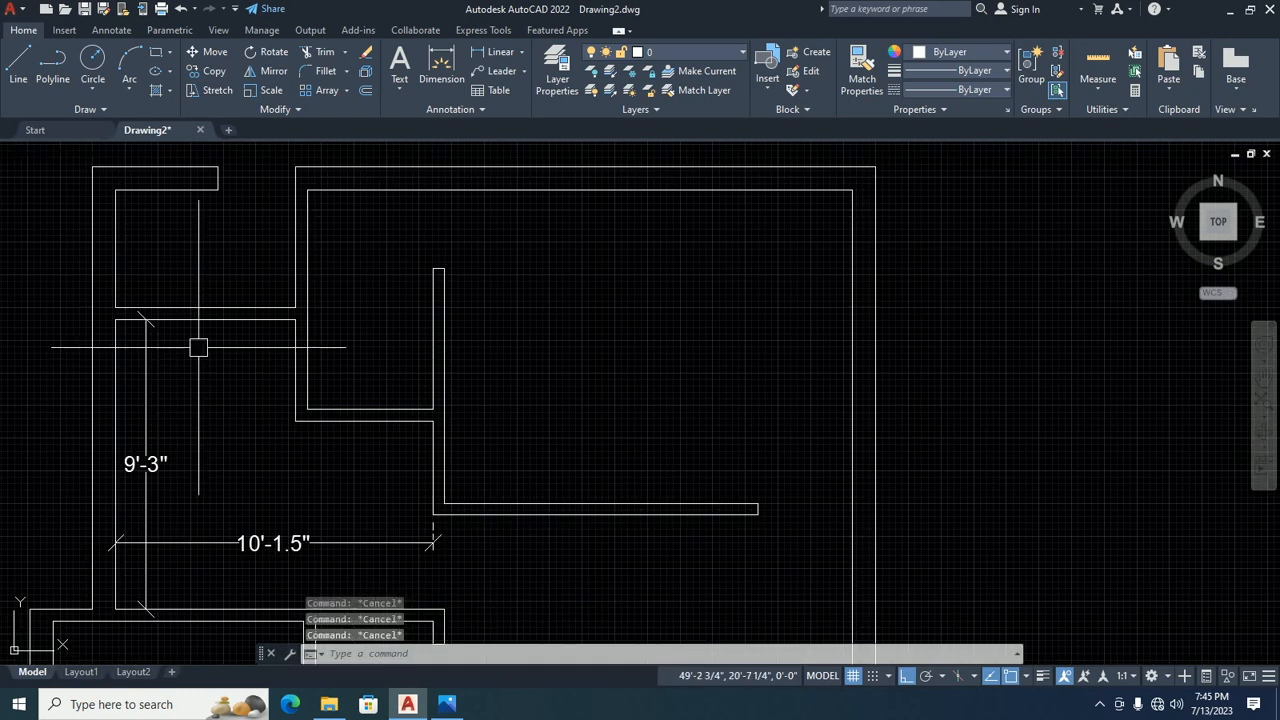
Offset the left wall's inner face to the right and the lower room's top wall line upward, both by 24 inches.
type("o")
key("Return")
type("24")
key("Return")
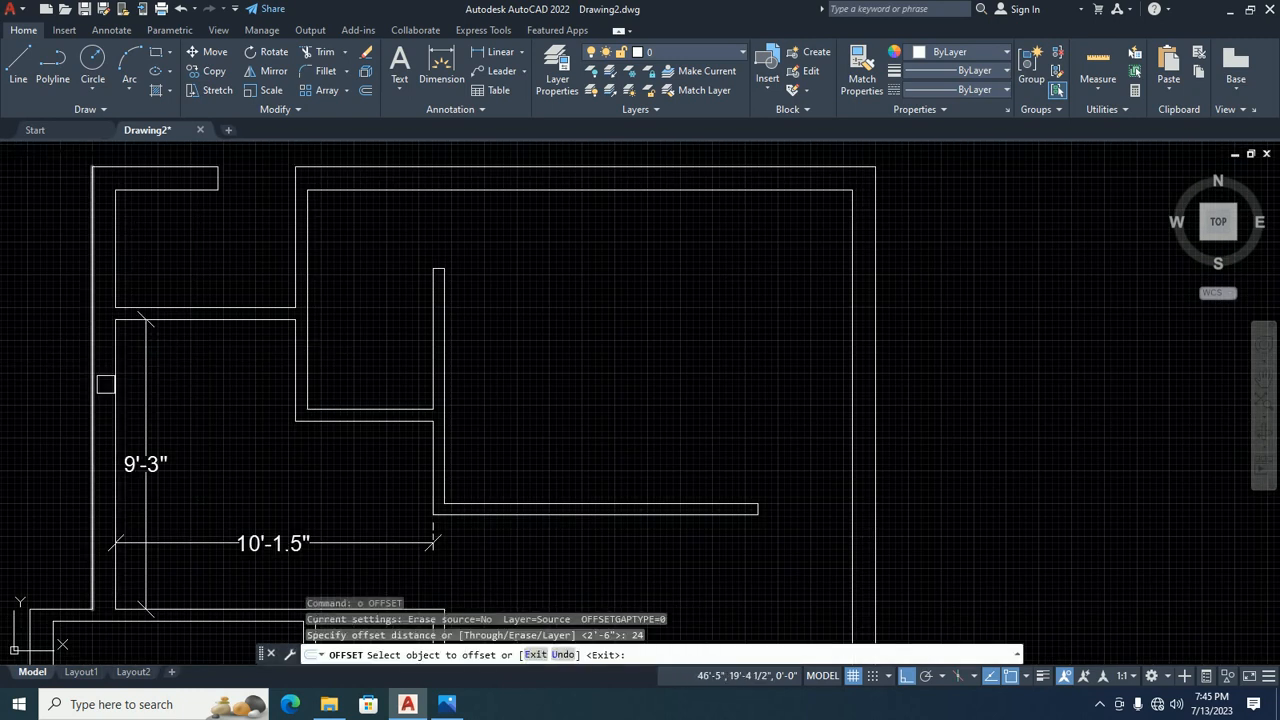
left_click(114, 376)
left_click(237, 421)
scroll(243, 409, "up", 4)
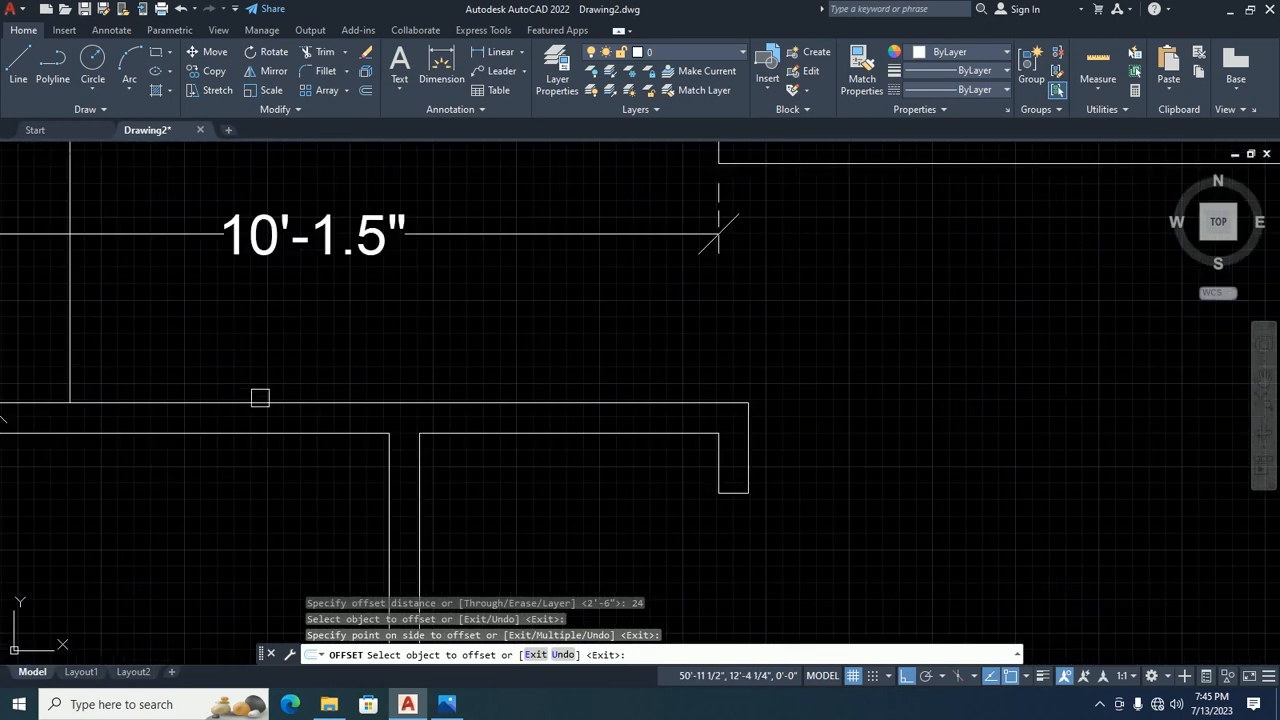
left_click(259, 401)
left_click(243, 320)
key("Escape")
scroll(440, 345, "down", 2)
middle_click_drag(440, 345, 408, 418)
key("Escape")
Delete the horizontal and vertical dimensions from the room below the upper-left partition.
left_click(377, 349)
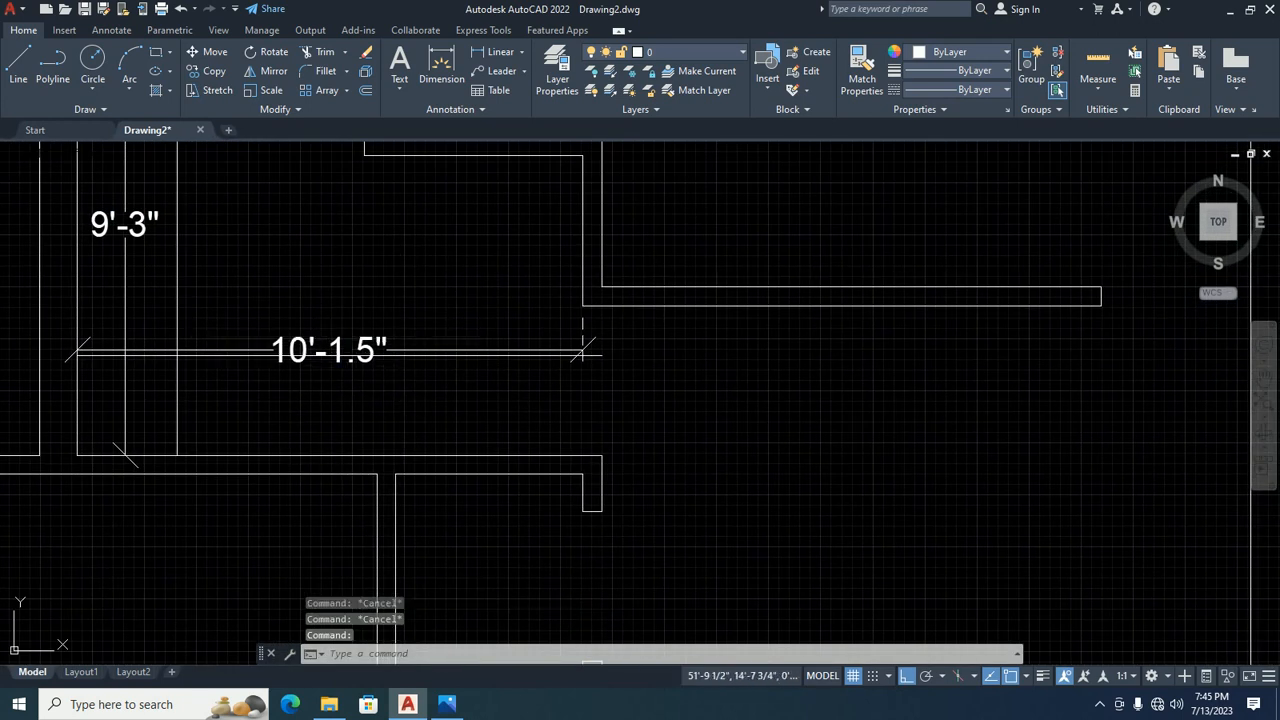
left_click(123, 225)
key("Delete")
scroll(265, 340, "down", 4)
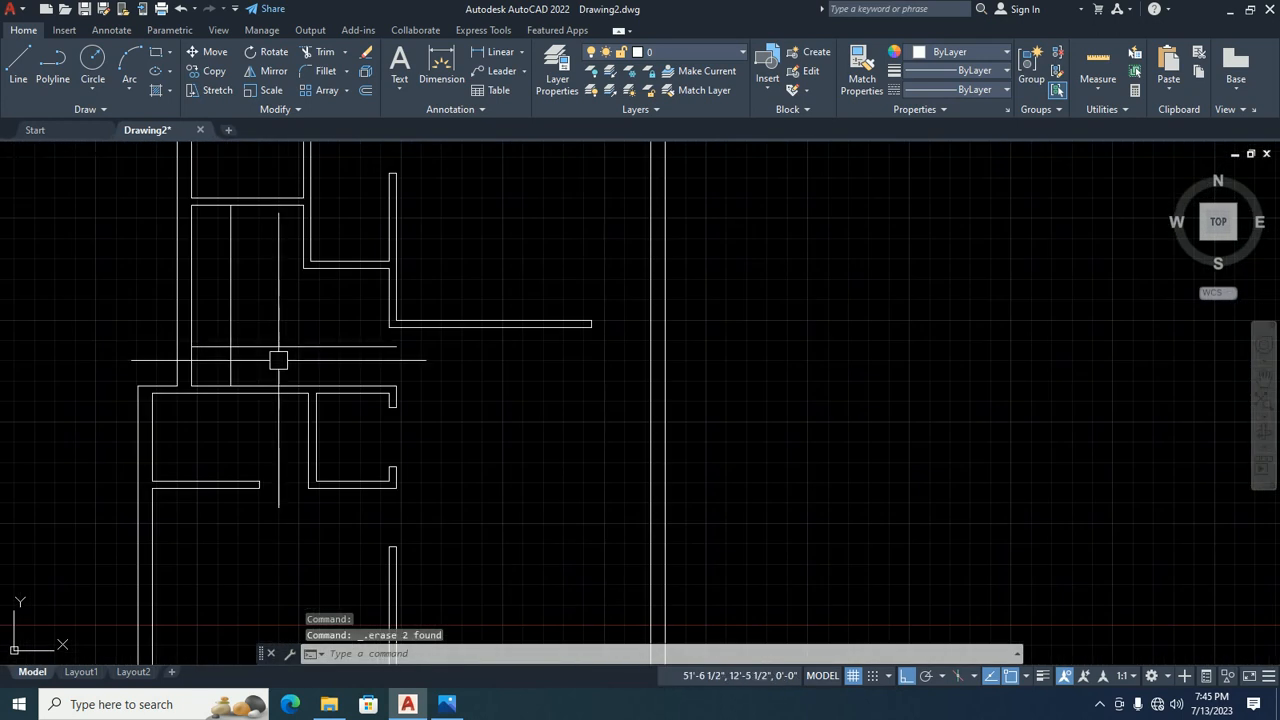
type("l")
key("Return")
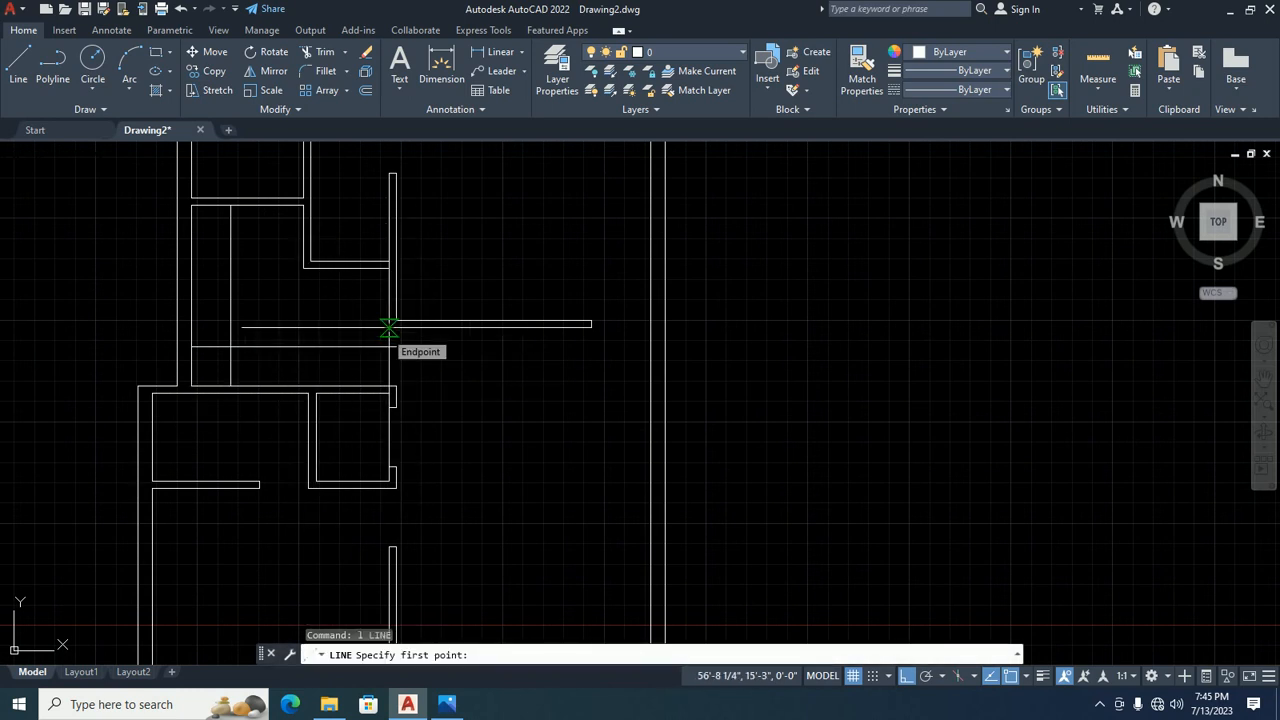
left_click(296, 273)
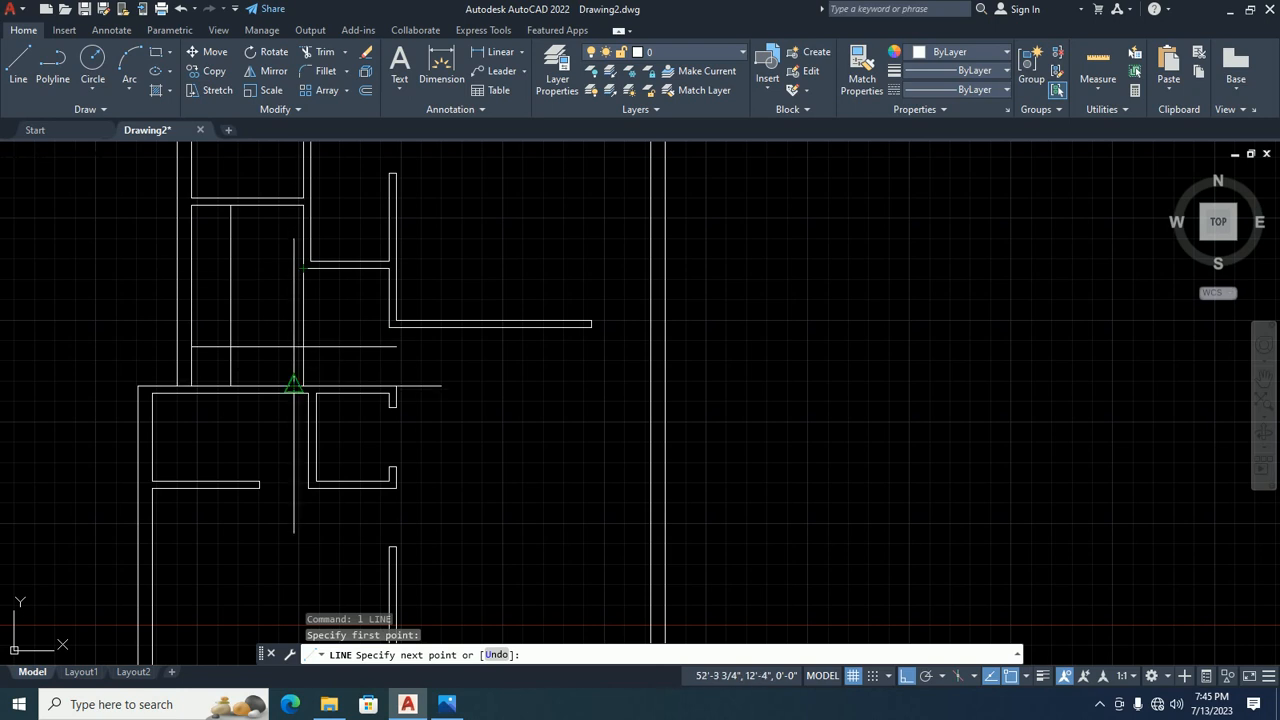
scroll(297, 380, "up", 3)
key("Escape")
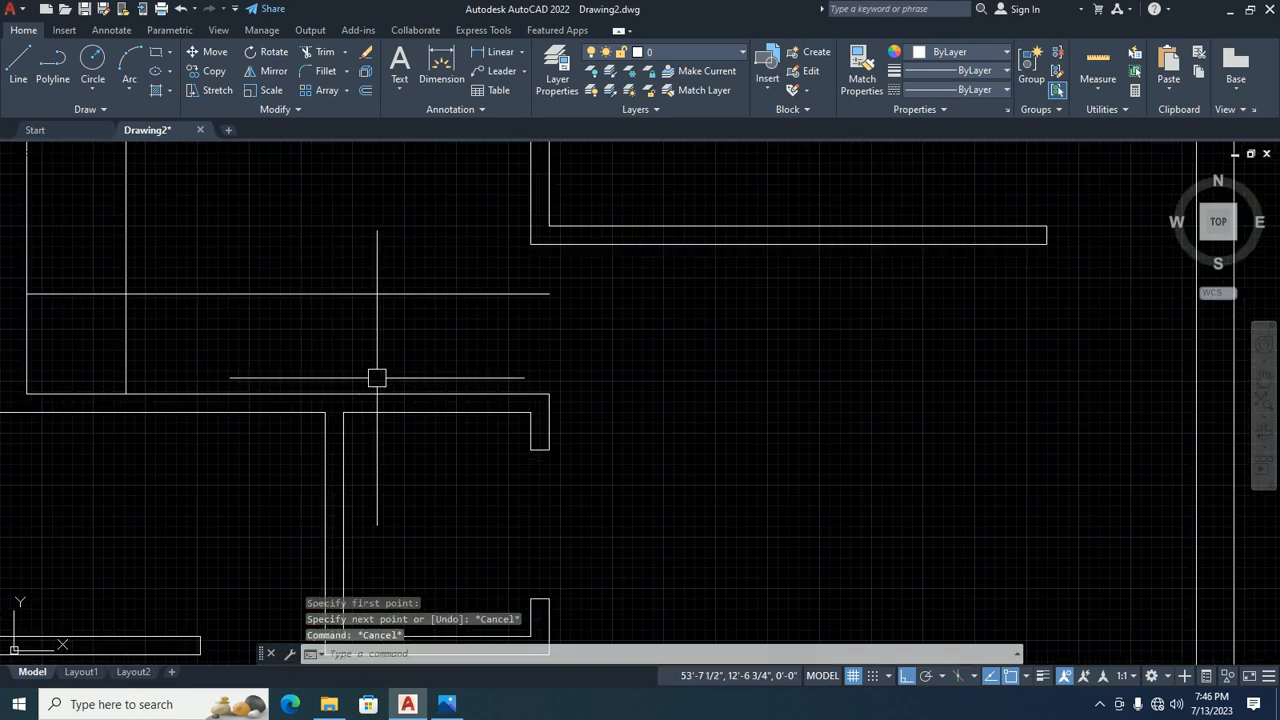
Draw a vertical line from the partition's lower-left corner down to the lower room's top wall.
type("l")
key("Return")
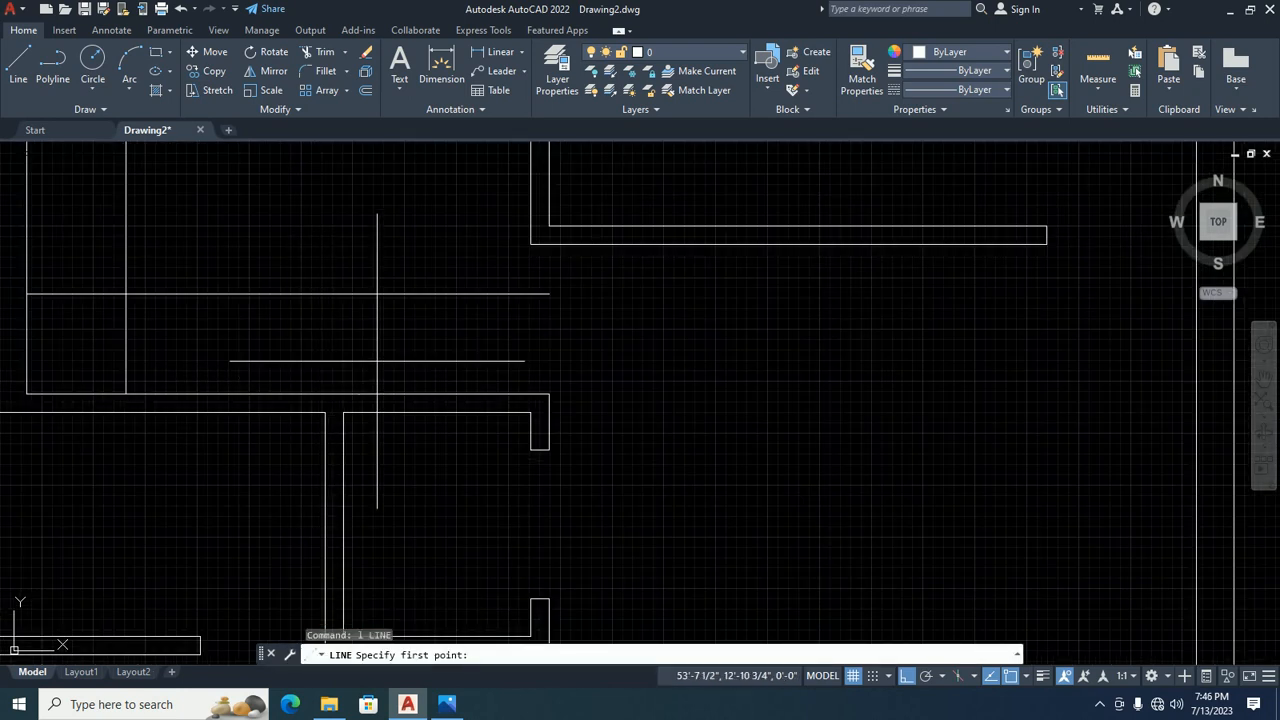
scroll(354, 286, "down", 3)
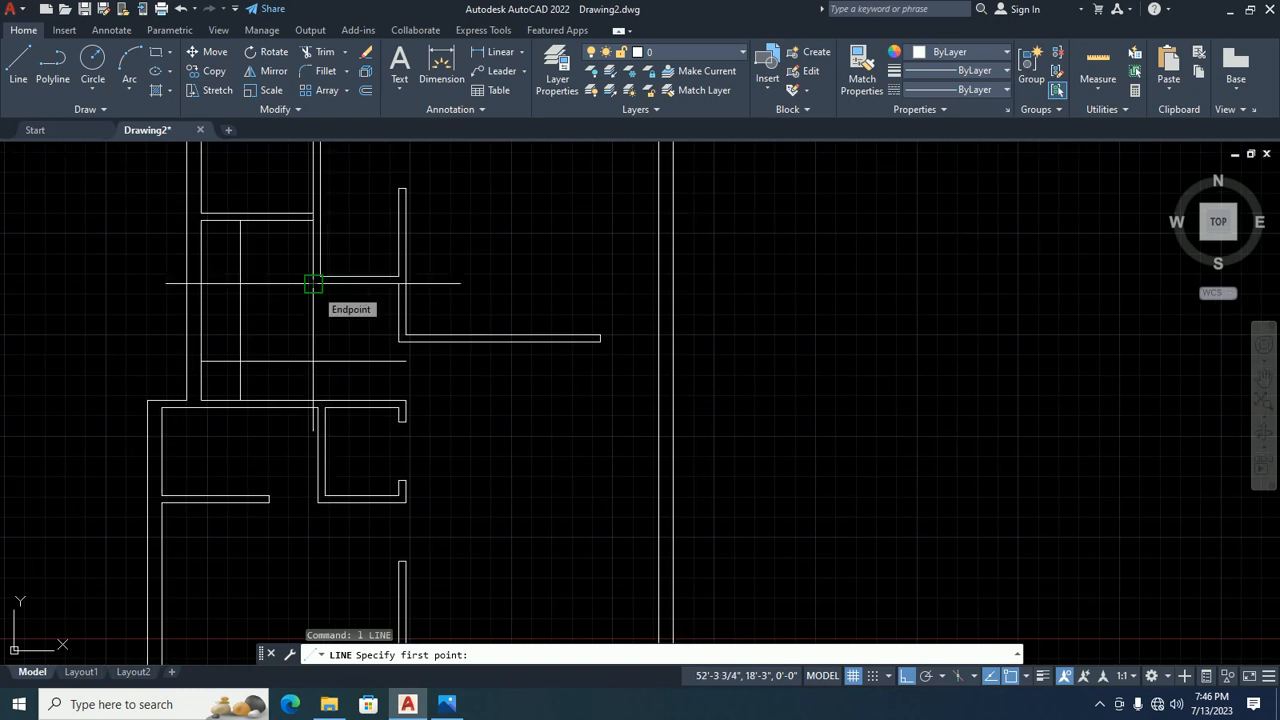
left_click(313, 284)
scroll(313, 362, "up", 2)
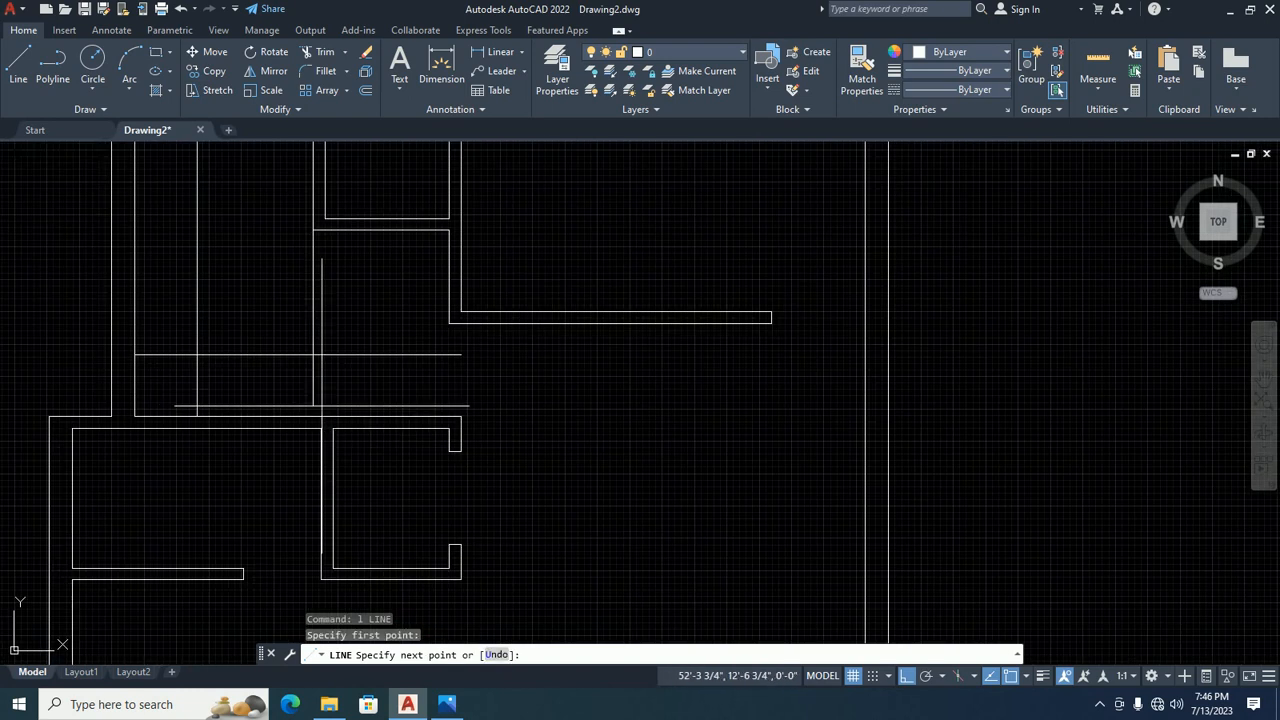
key("Escape")
Trim the horizontal offset line and the new vertical line where they extend past their intersection.
type("tr")
key("Return")
scroll(334, 357, "up", 2)
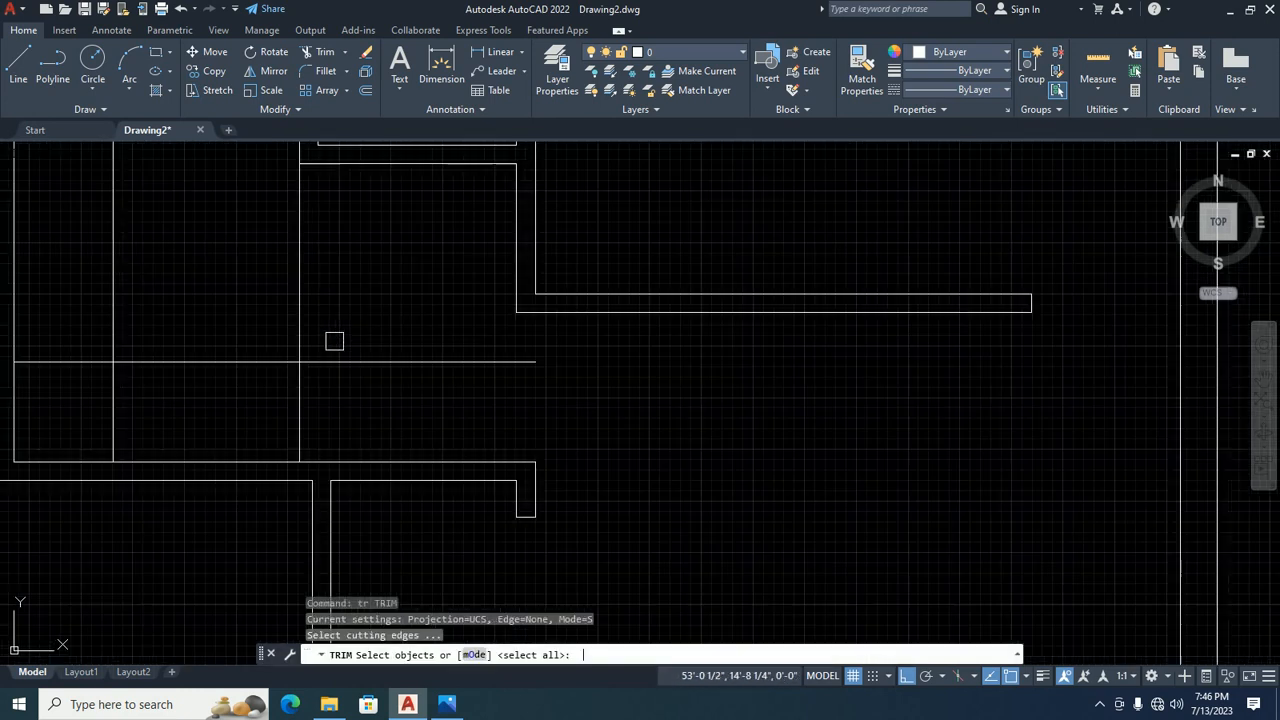
key("Return")
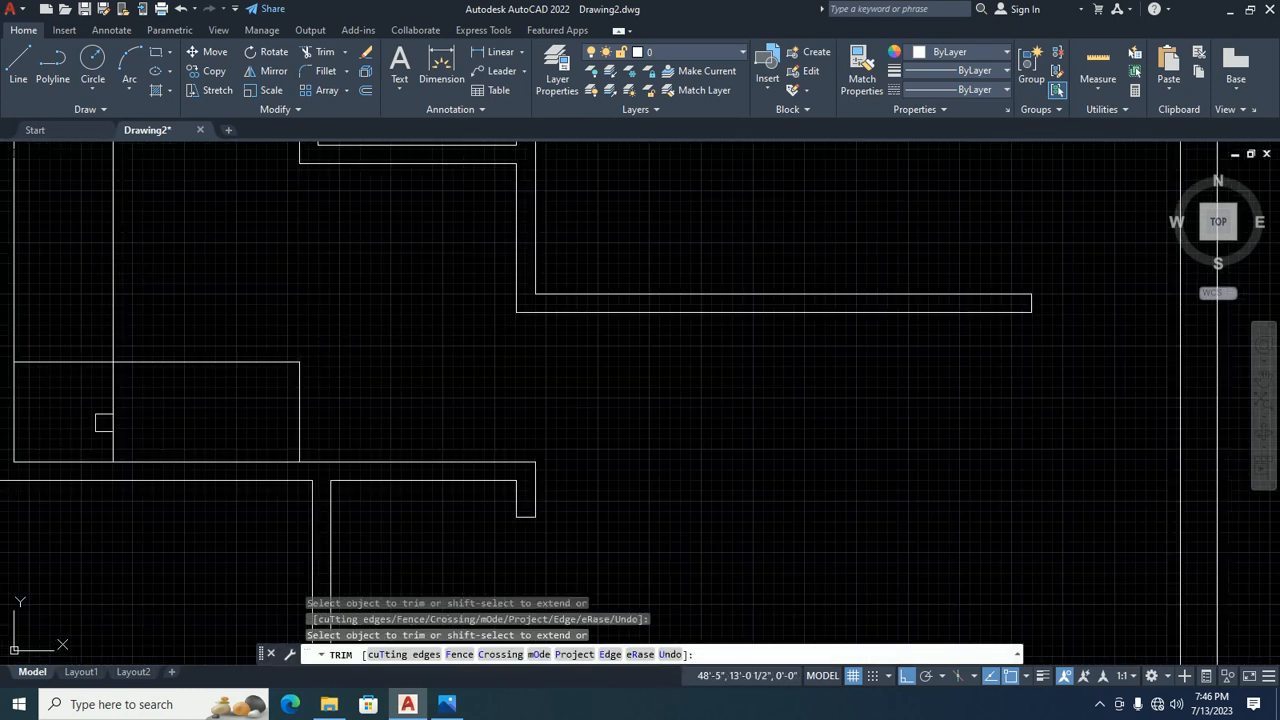
scroll(71, 355, "down", 2)
key("Escape")
scroll(114, 343, "up", 4)
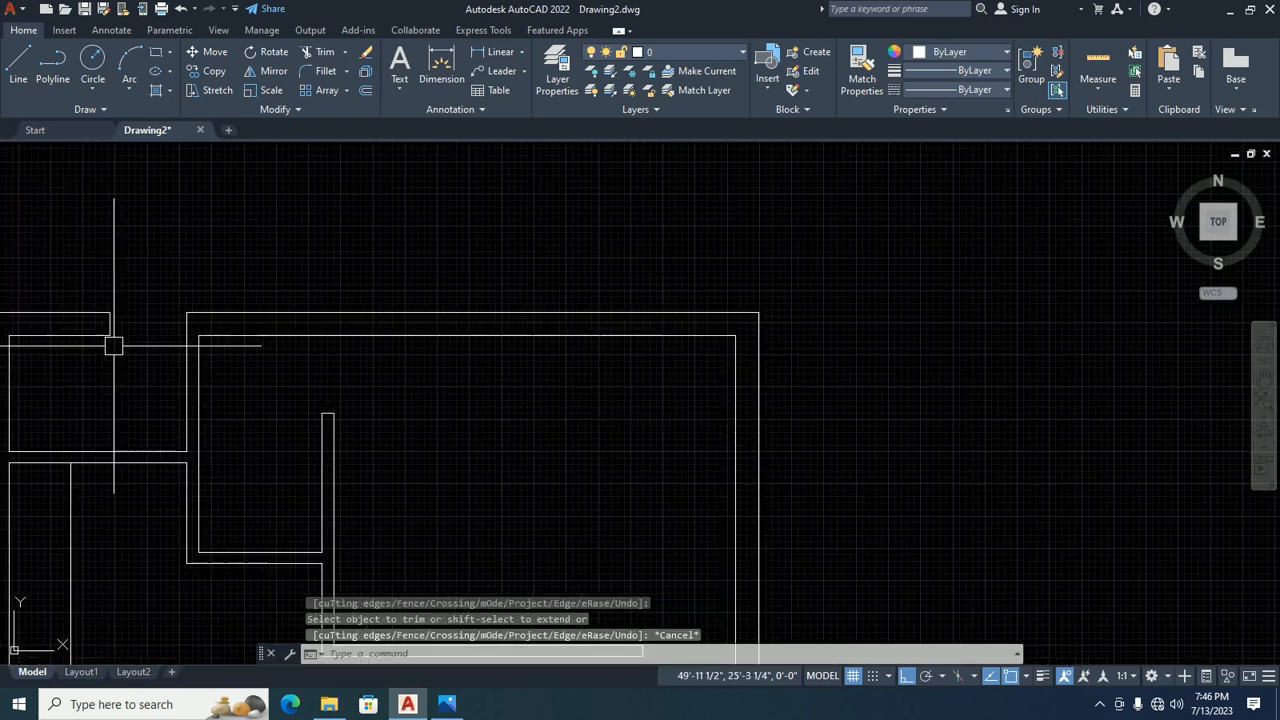
type("dli")
key("Return")
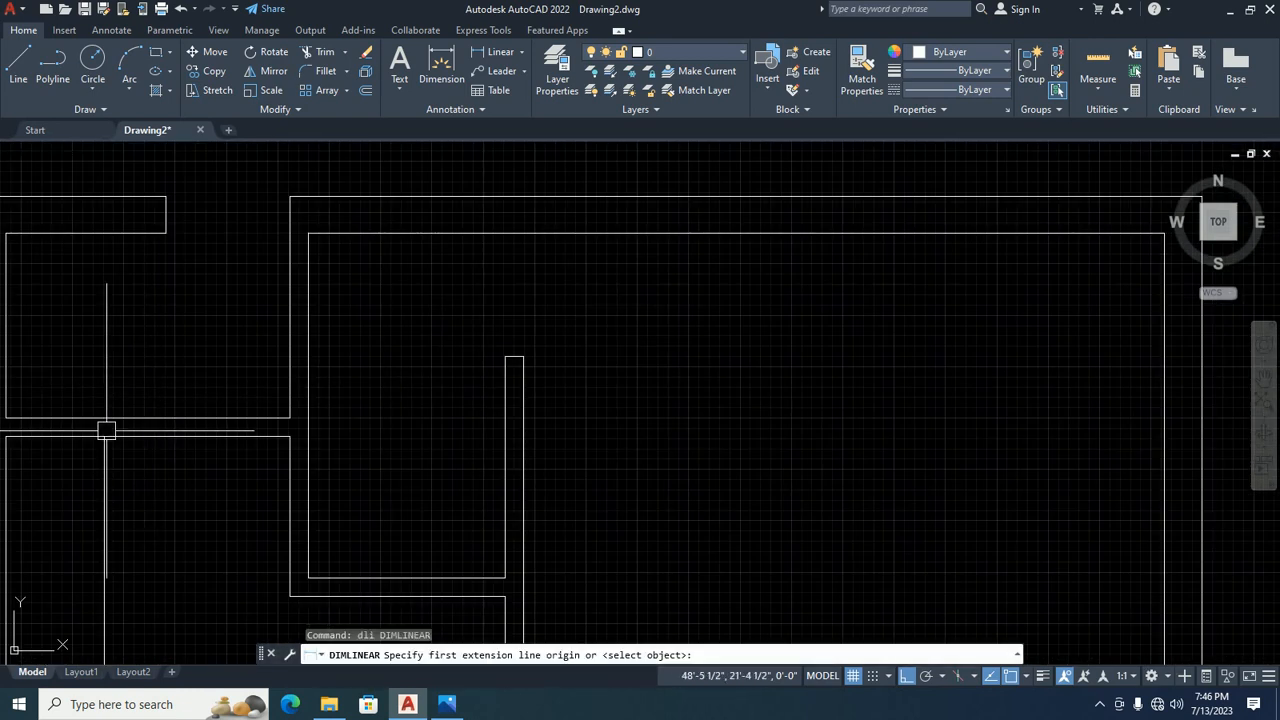
left_click(104, 436)
left_click(289, 418)
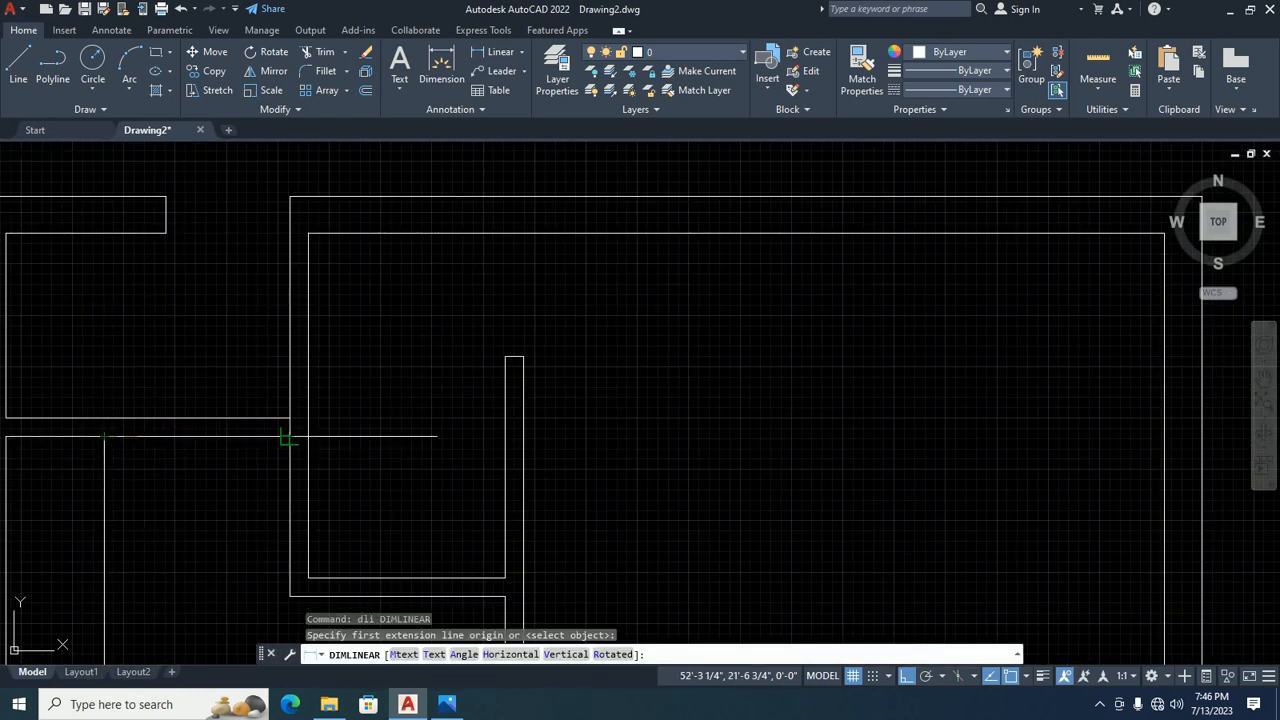
key("Escape")
Offset the counter's vertical edge line, which meets the underside of the upper-left rooms' dividing wall, 3 inches to the right.
type("o")
key("Return")
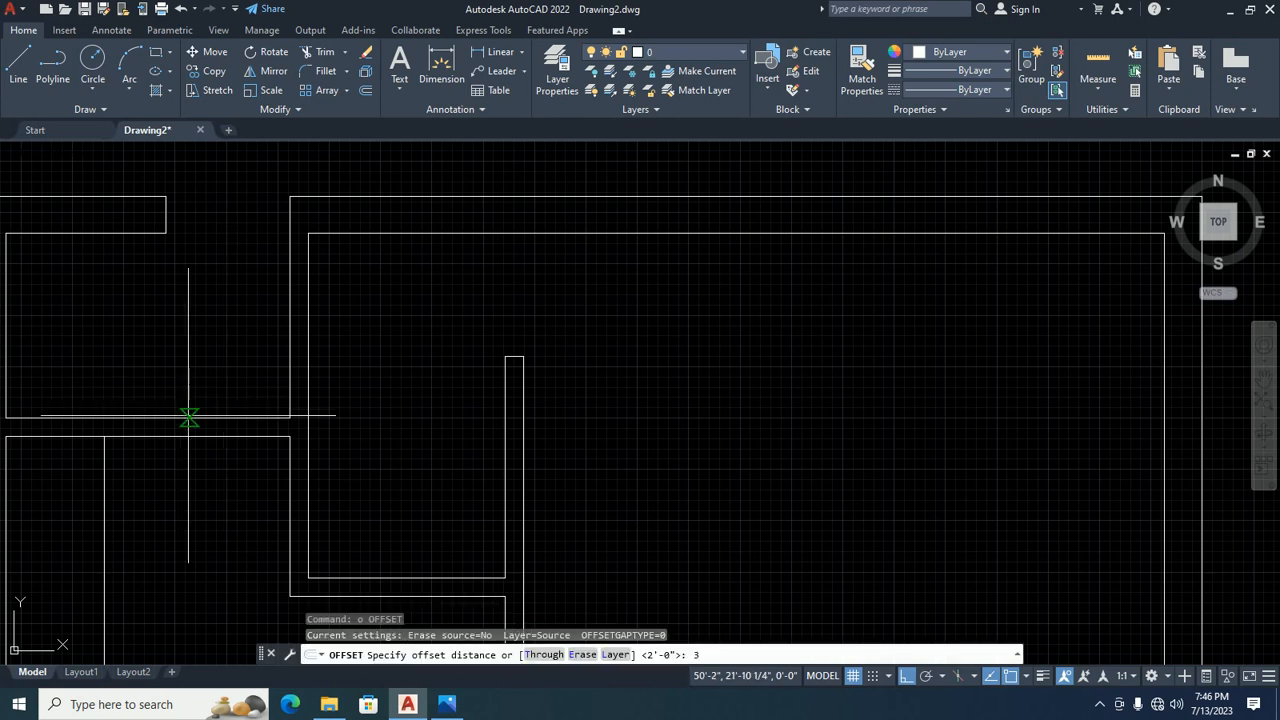
type("3")
key("Return")
left_click(100, 481)
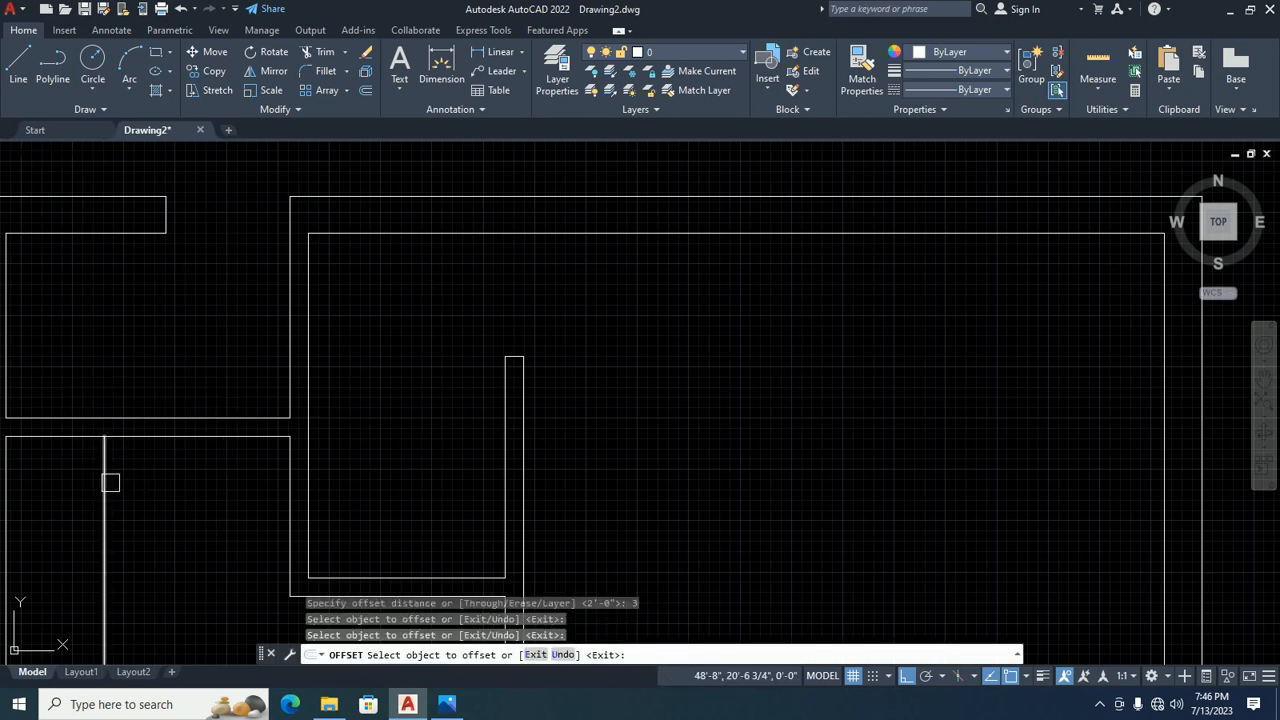
key("Return")
Offset the new vertical line 36 inches to the right to mark the door opening's other side.
key("Return")
type("36")
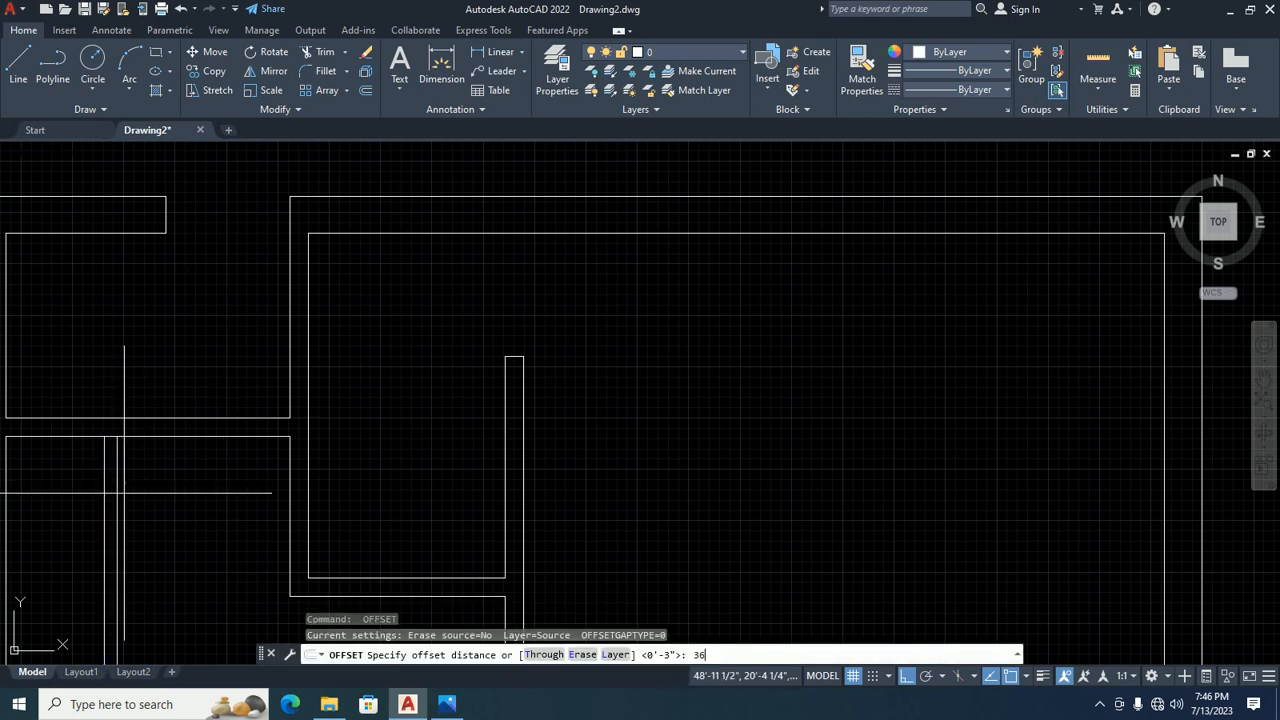
key("Return")
left_click(119, 492)
left_click(186, 486)
key("Escape")
key("Escape")
Extend both door-side lines to the dividing wall's upper face and trim their parts below the wall and the lower face between them.
type("ex")
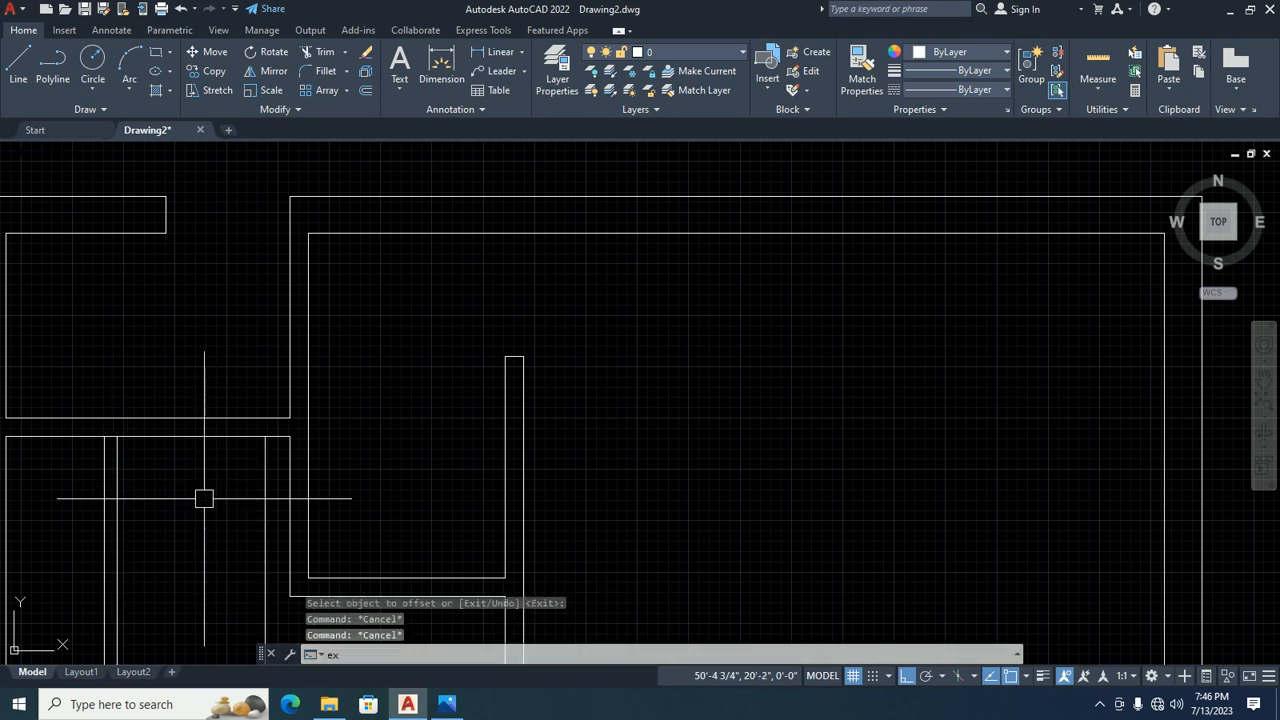
key("Return")
left_click(119, 482)
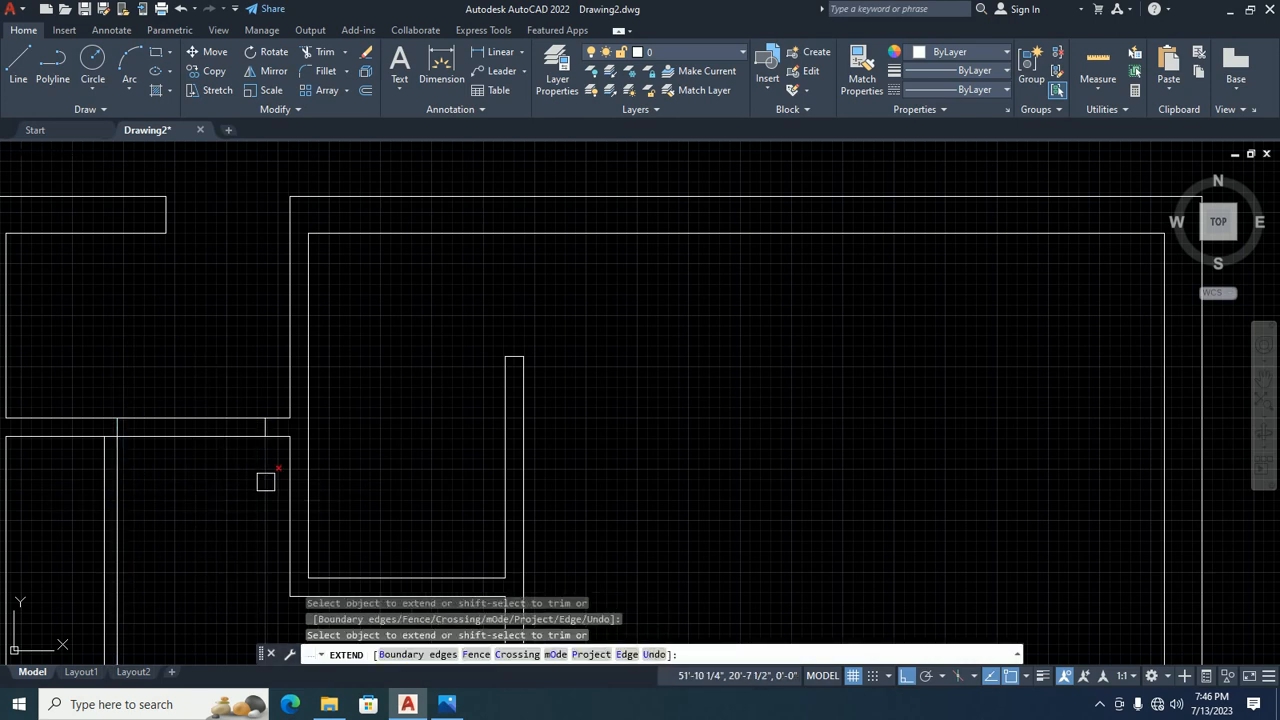
left_click(119, 457, "shift")
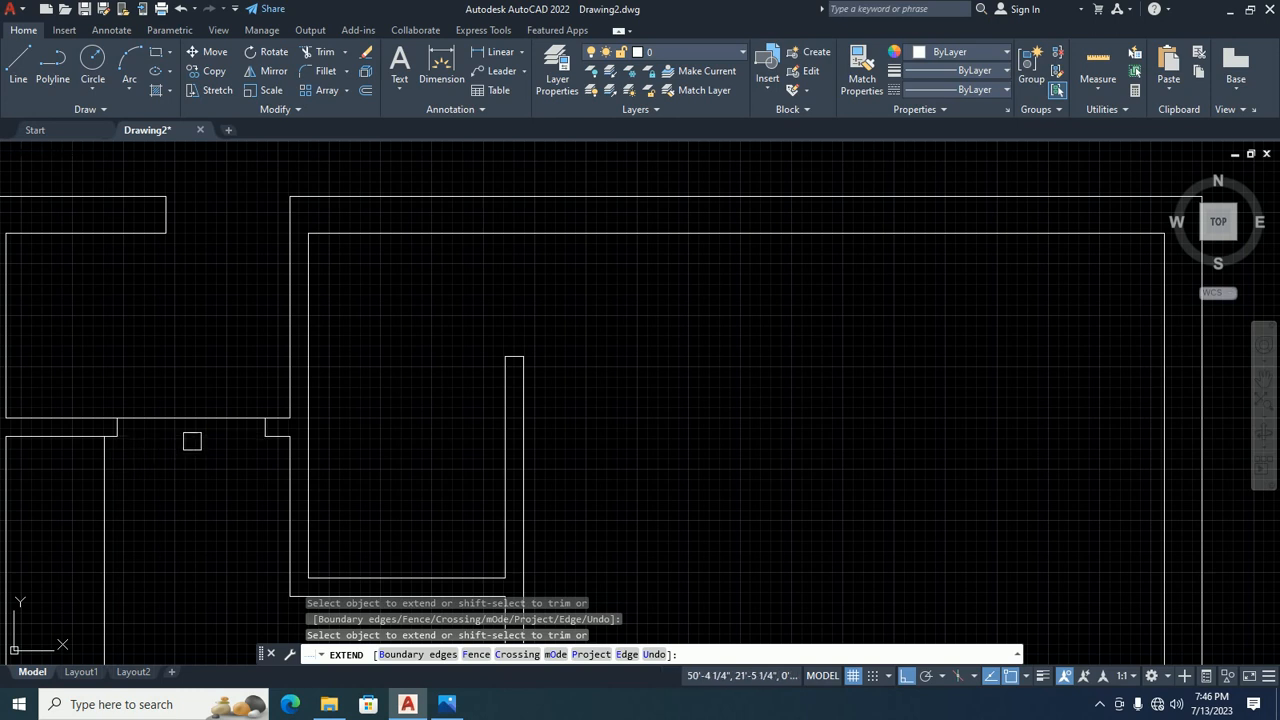
scroll(195, 419, "down", 8)
key("Escape")
key("Escape")
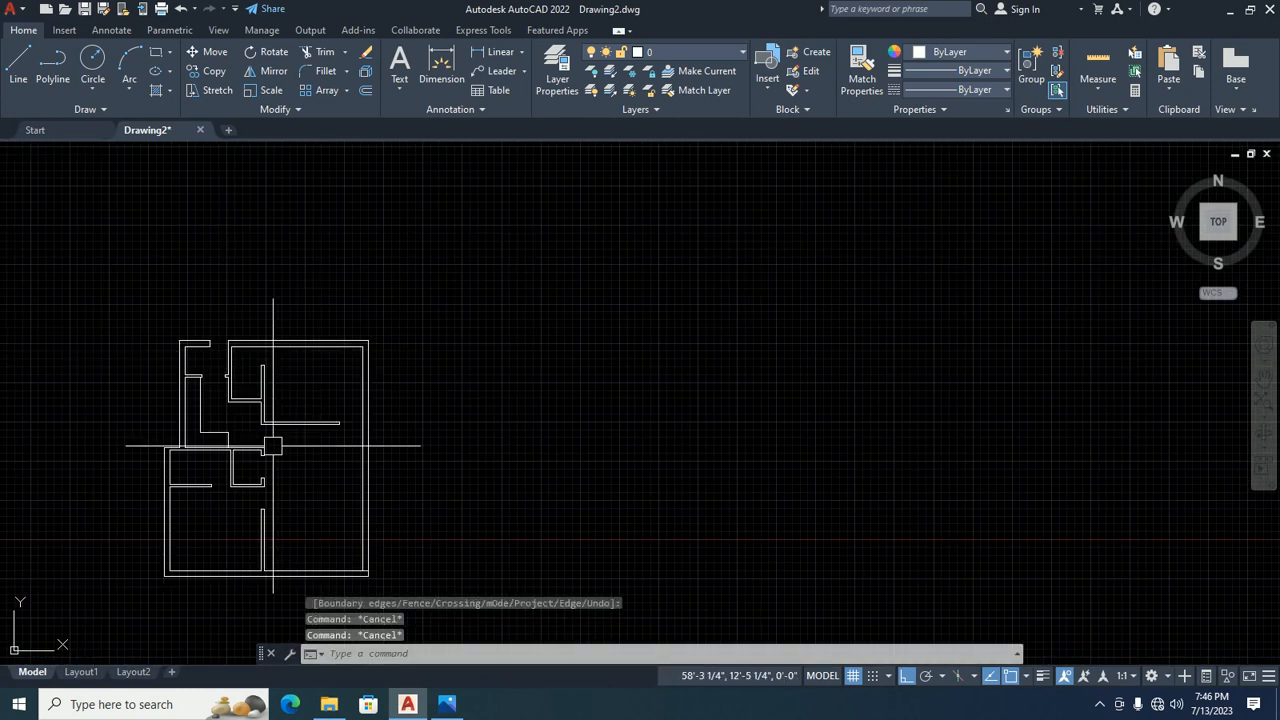
middle_click_drag(237, 449, 271, 363)
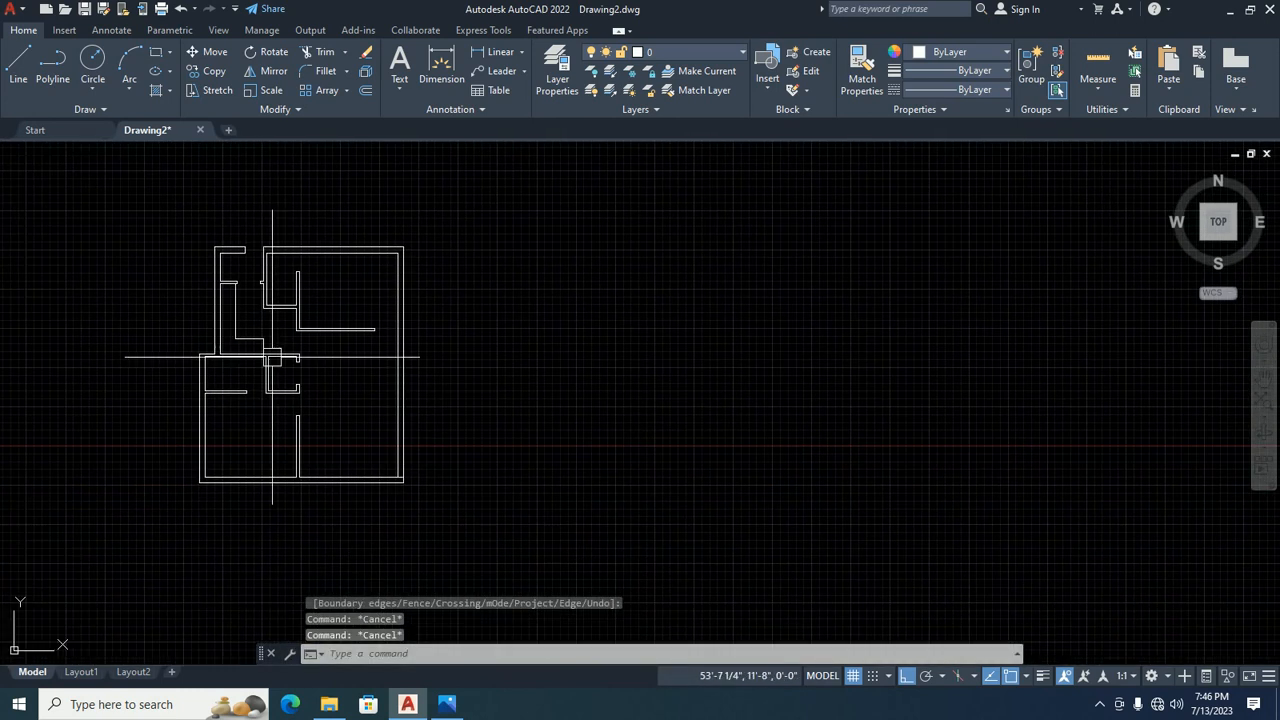
key("Escape")
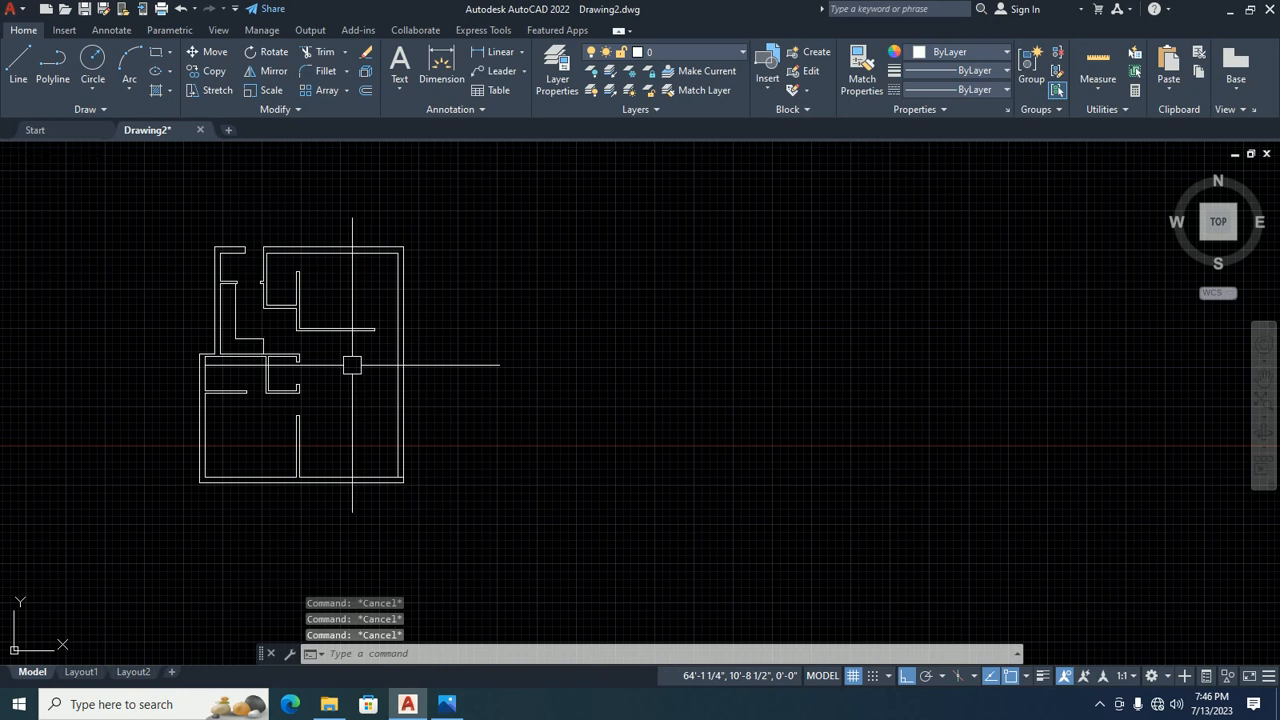
Extend the upper line of the short partition wall in the upper-left room to the outer wall line.
scroll(225, 365, "up", 8)
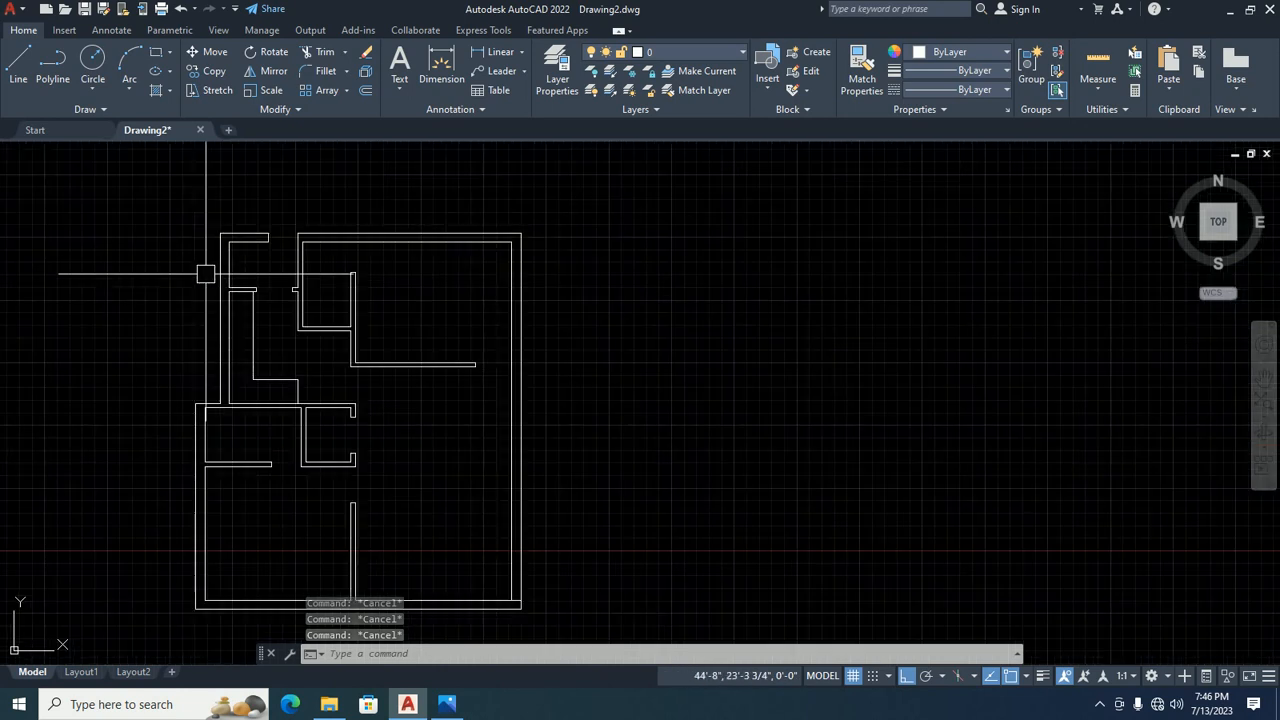
scroll(239, 425, "down", 3)
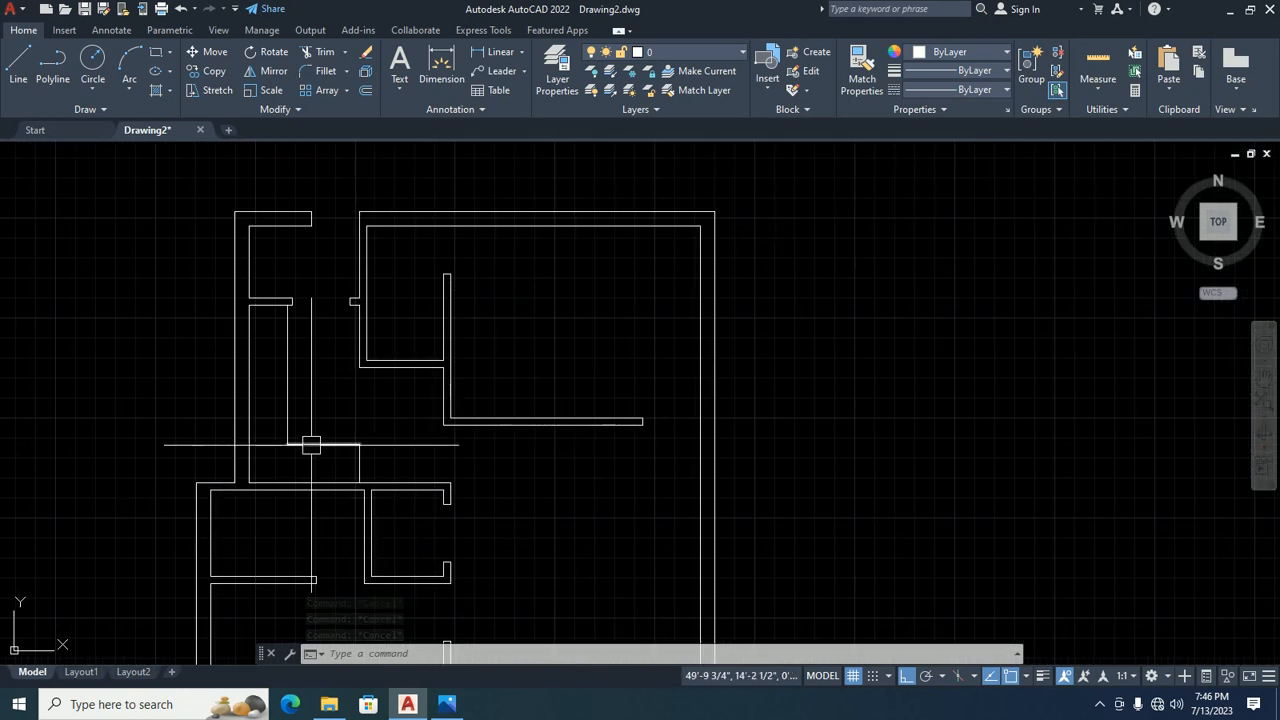
middle_click_drag(286, 306, 229, 491)
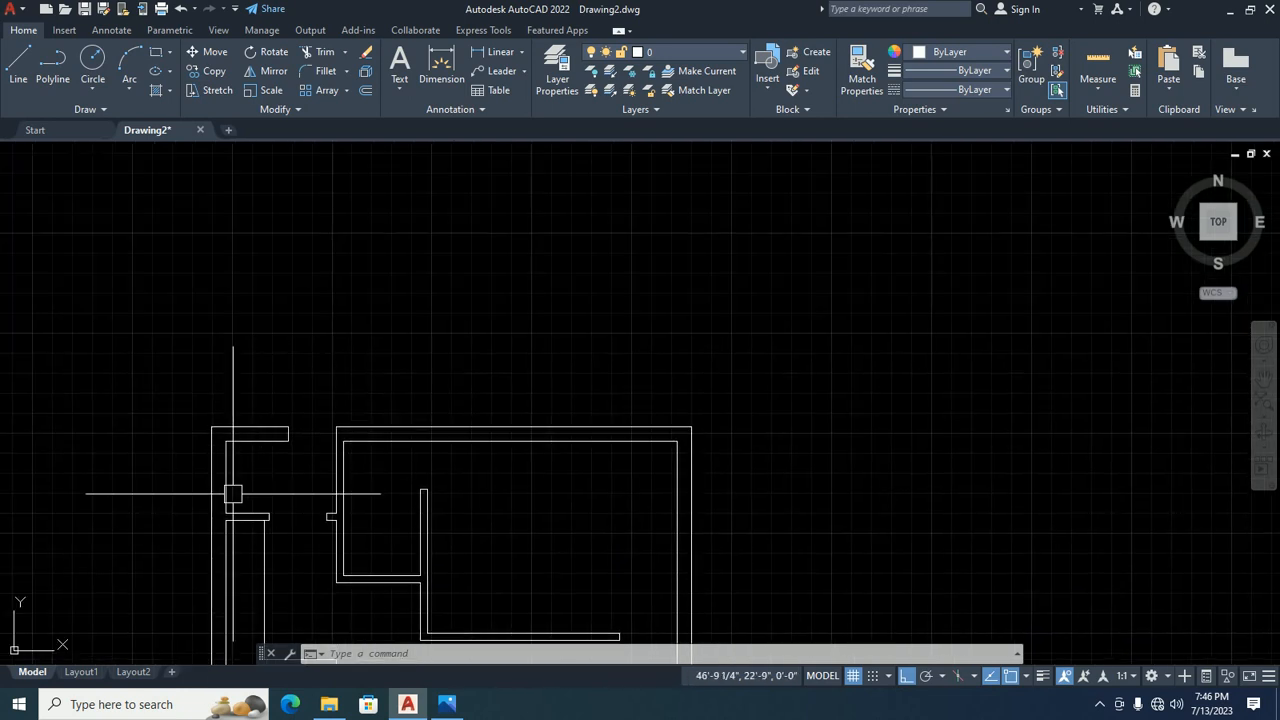
scroll(239, 474, "up", 4)
scroll(239, 474, "down", 2)
type("ex")
key("Return")
key("Return")
scroll(250, 460, "up", 3)
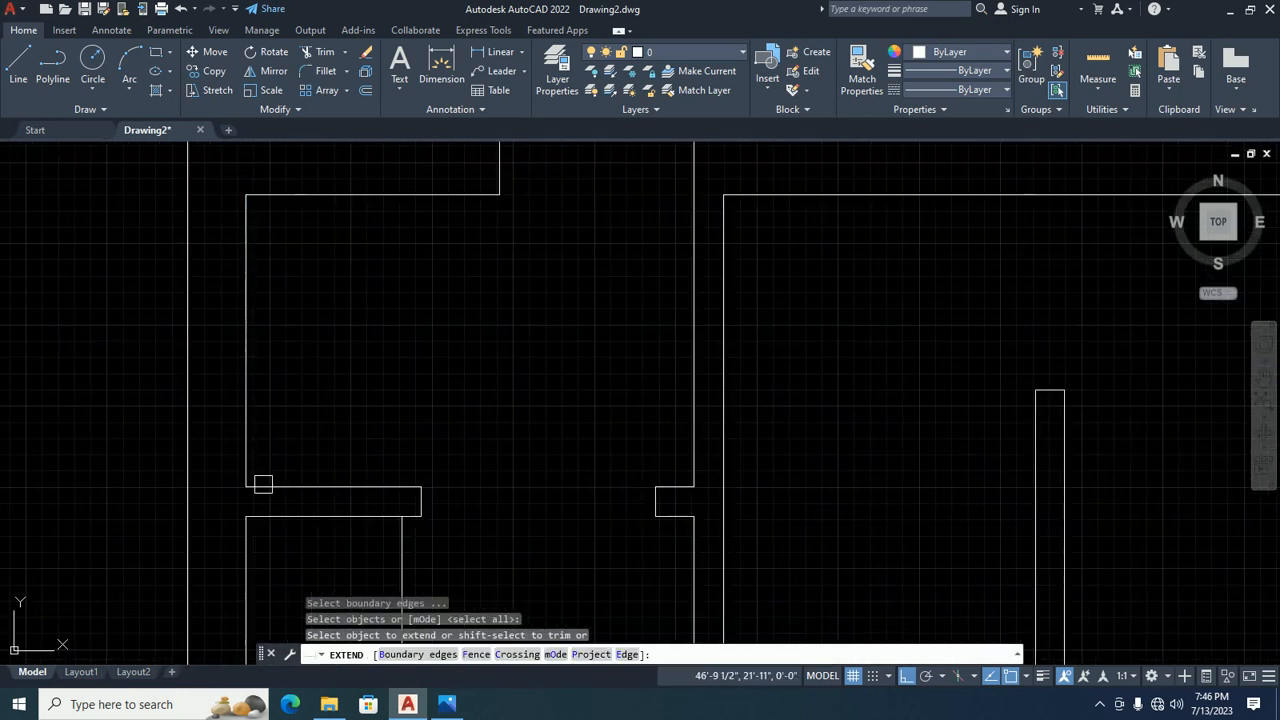
left_click(263, 487)
scroll(267, 469, "down", 3)
key("Escape")
key("Escape")
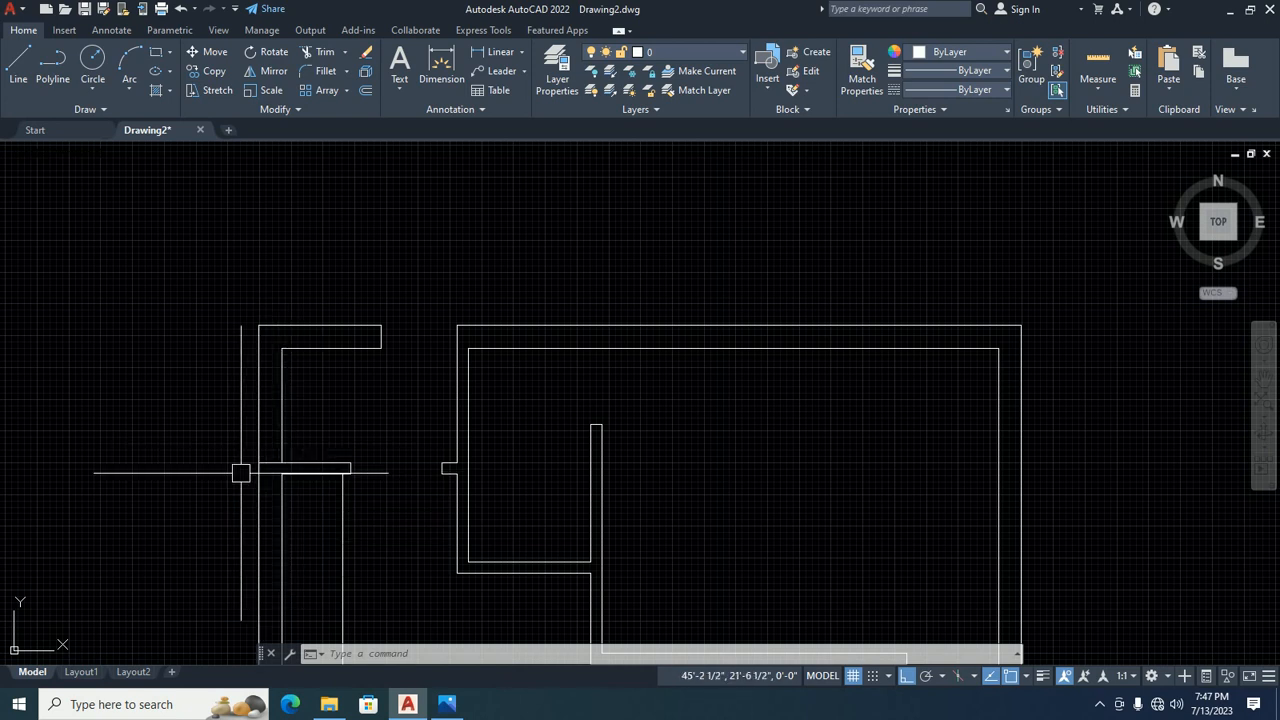
scroll(239, 473, "down", 3)
middle_click_drag(239, 473, 355, 311)
scroll(356, 315, "down", 2)
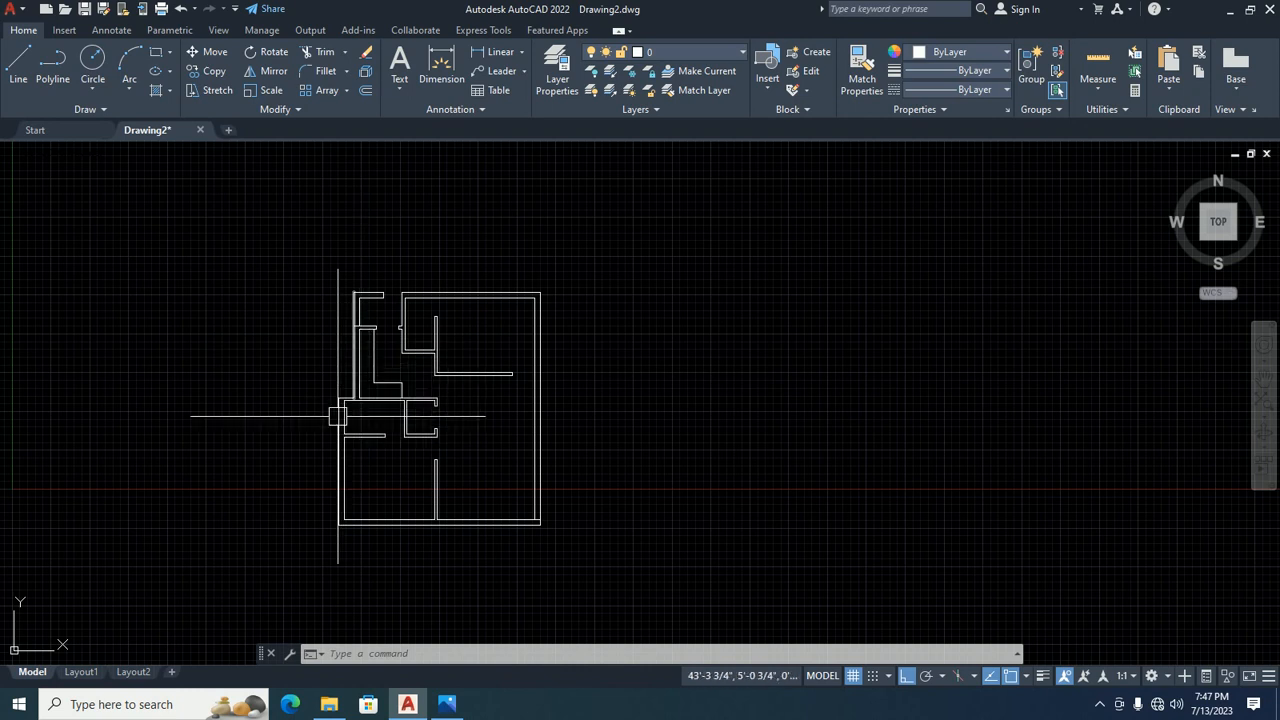
scroll(336, 520, "up", 2)
middle_click_drag(375, 452, 400, 435)
scroll(400, 435, "up", 2)
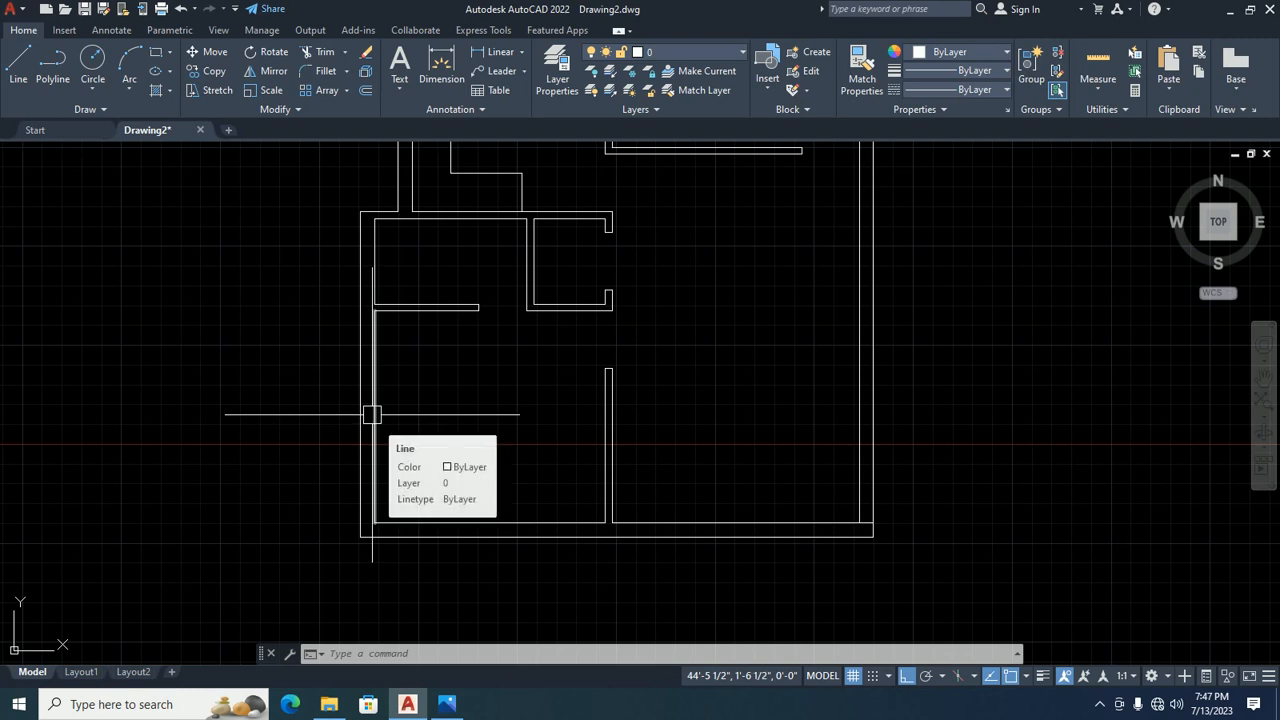
Draw a rectangle 4' long and 9" wide in the empty space beside the floor plan's lower-left room.
middle_click_drag(272, 447, 388, 470)
type("rec")
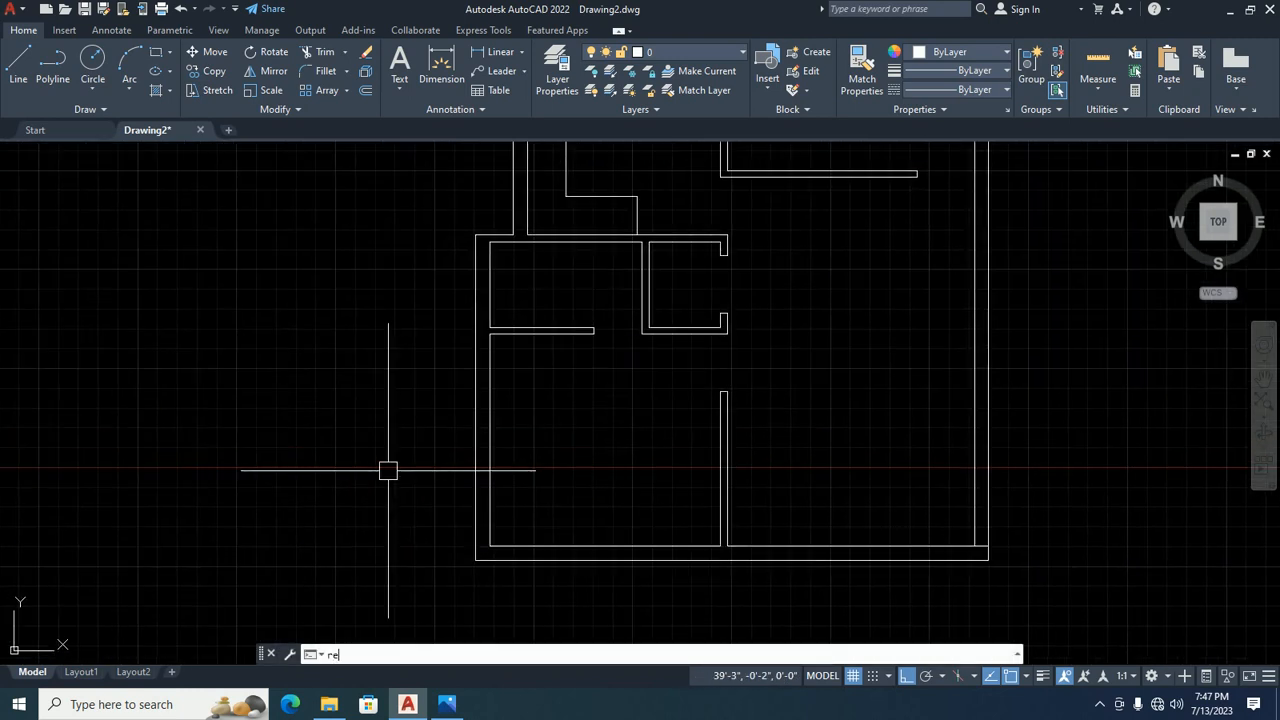
key("Return")
left_click(208, 370)
type("d")
key("Return")
type("4'")
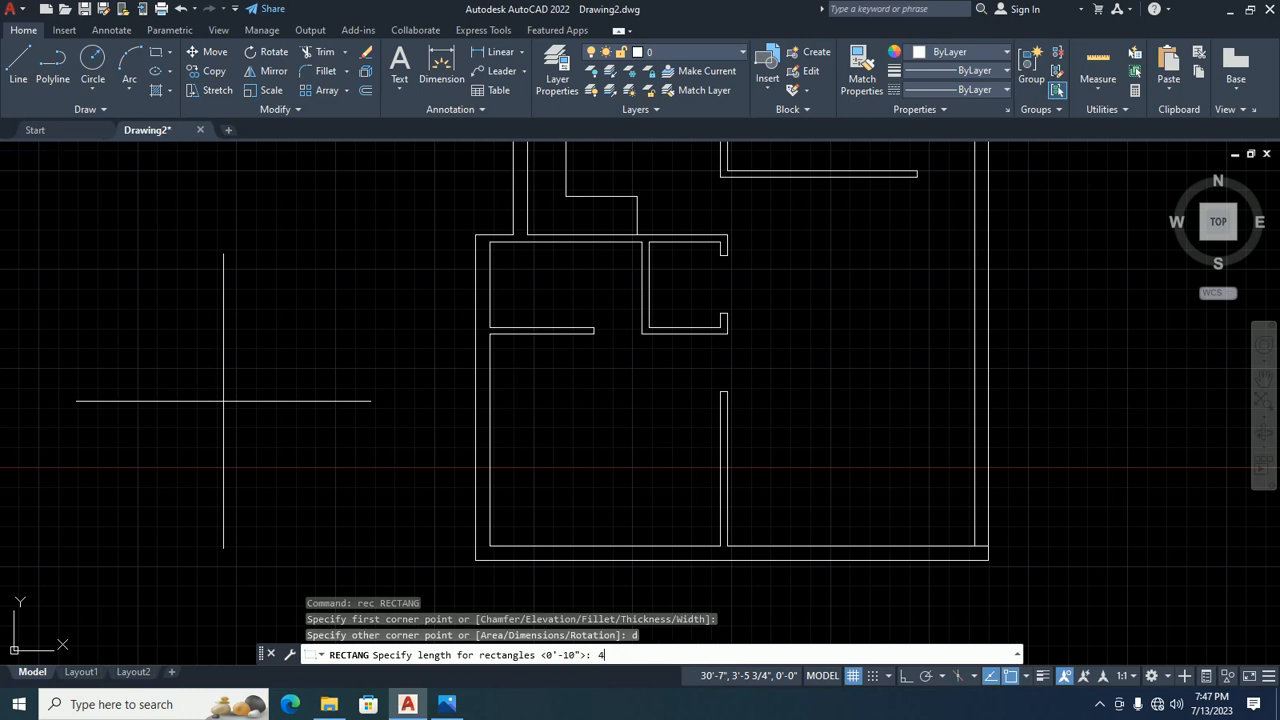
key("Return")
type("9")
key("Return")
left_click(284, 380)
key("Escape")
key("Escape")
key("Escape")
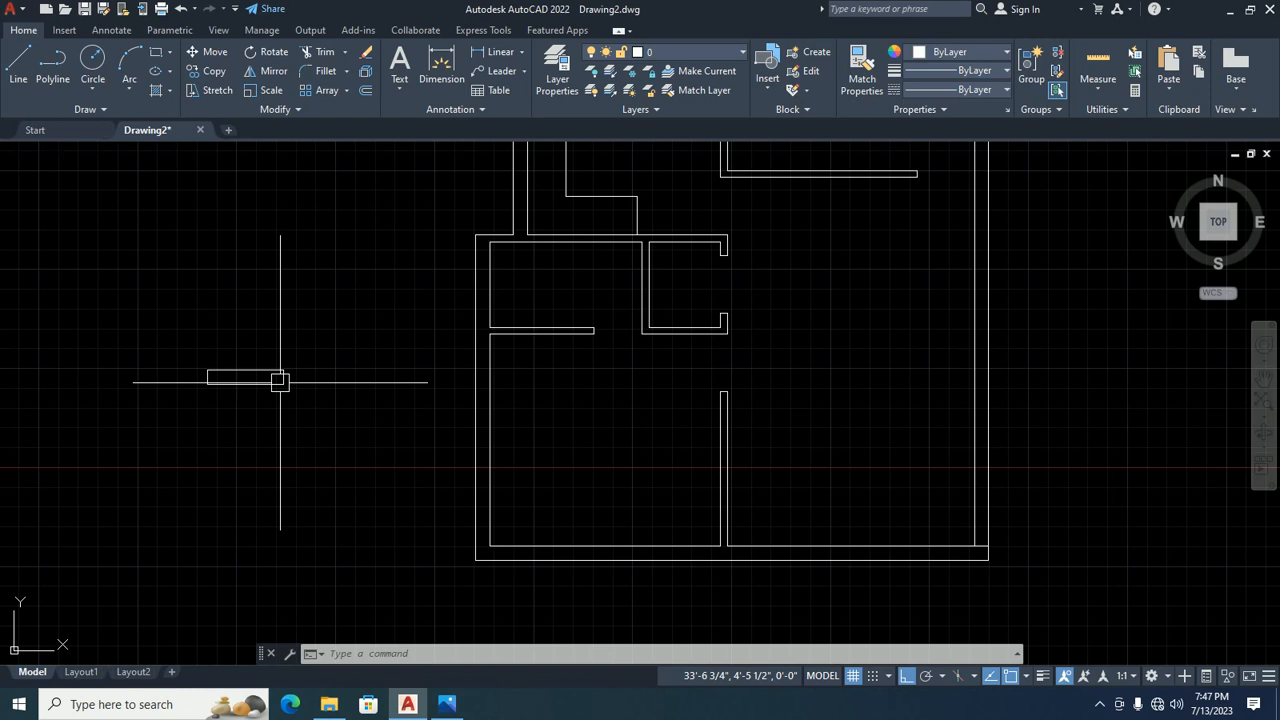
Draw a horizontal centre line inside the rectangle between the midpoints of its two short sides.
scroll(212, 375, "up", 6)
type("l")
key("Return")
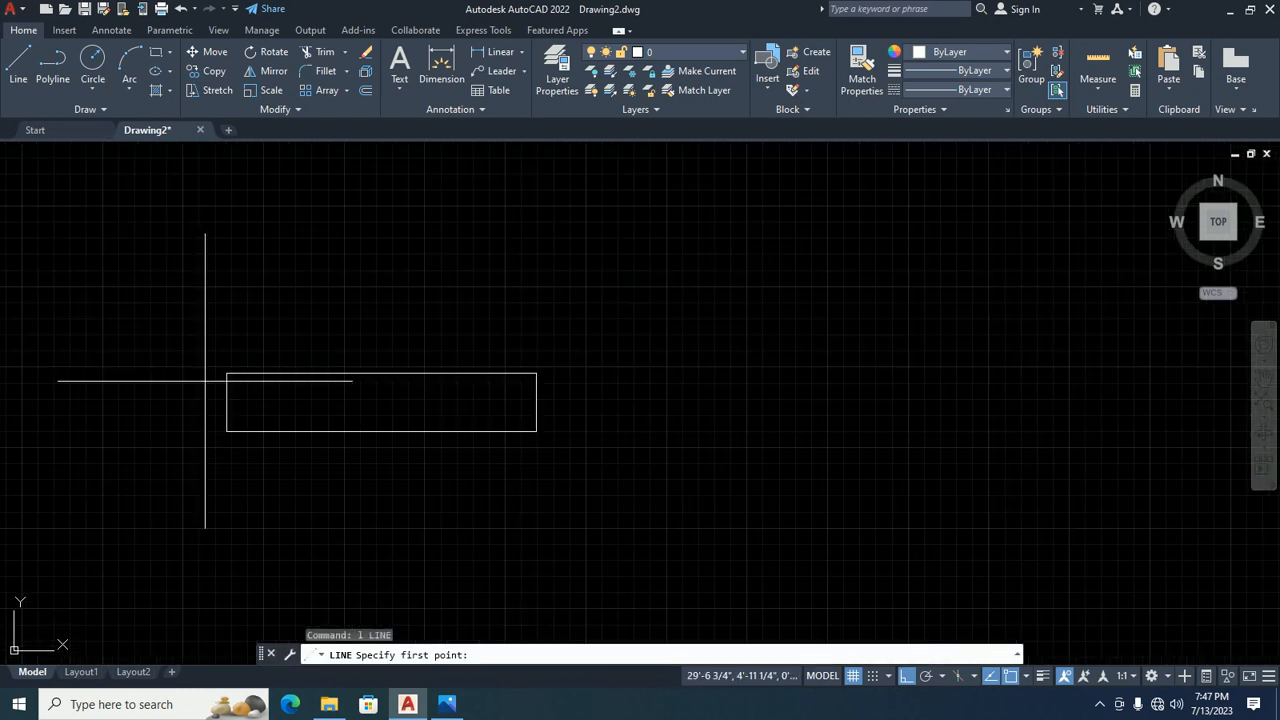
left_click(227, 402)
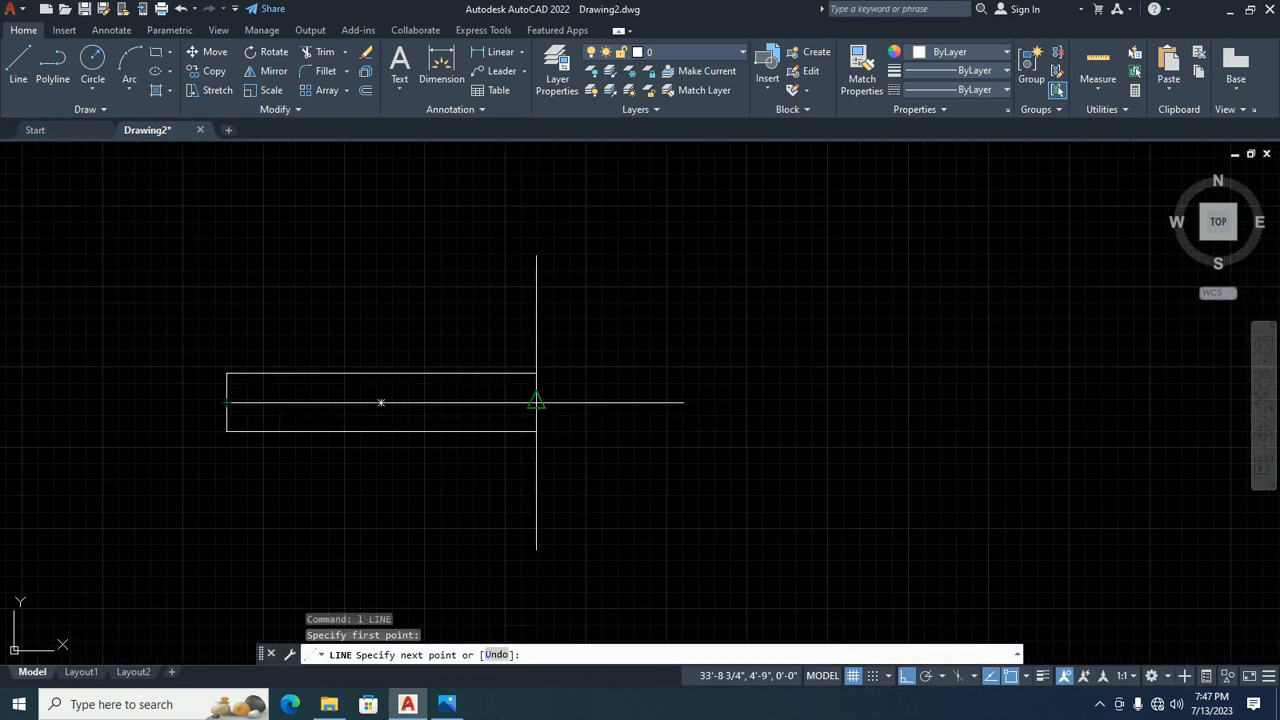
left_click(537, 402)
key("Escape")
Begin a block definition named w1 and select the rectangle with its centre line as its objects.
type("b")
key("Return")
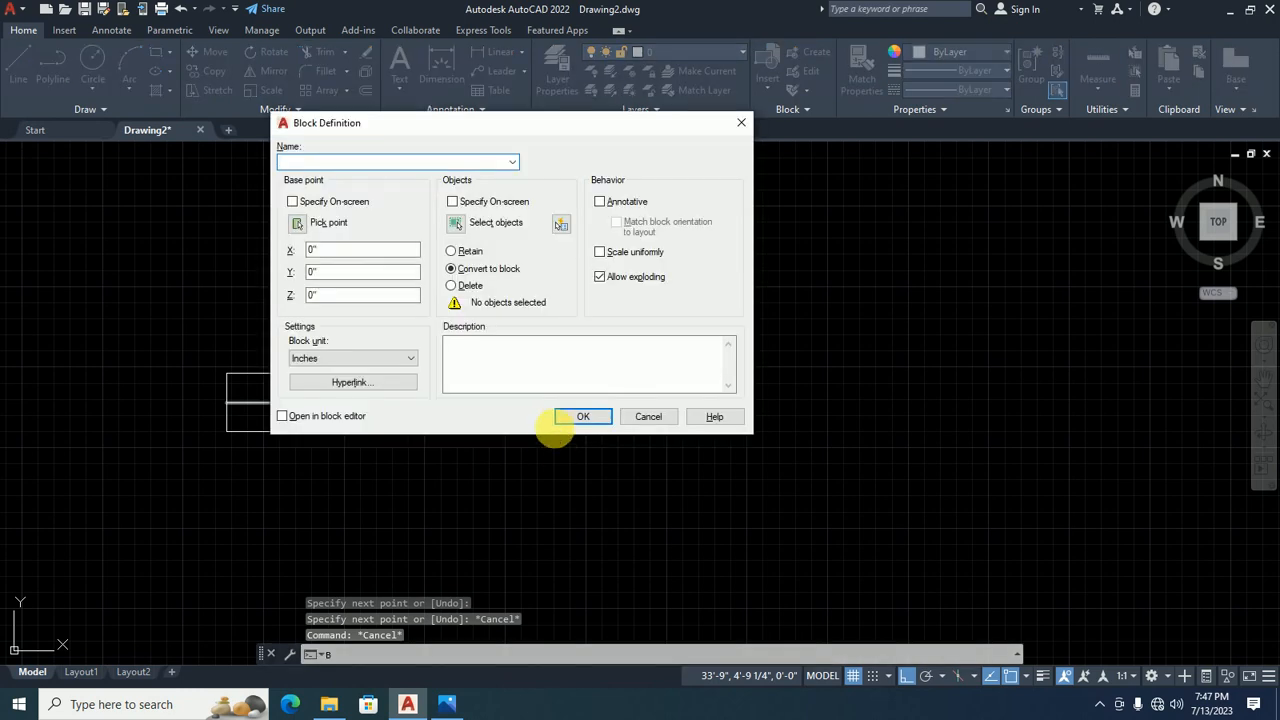
type("w1")
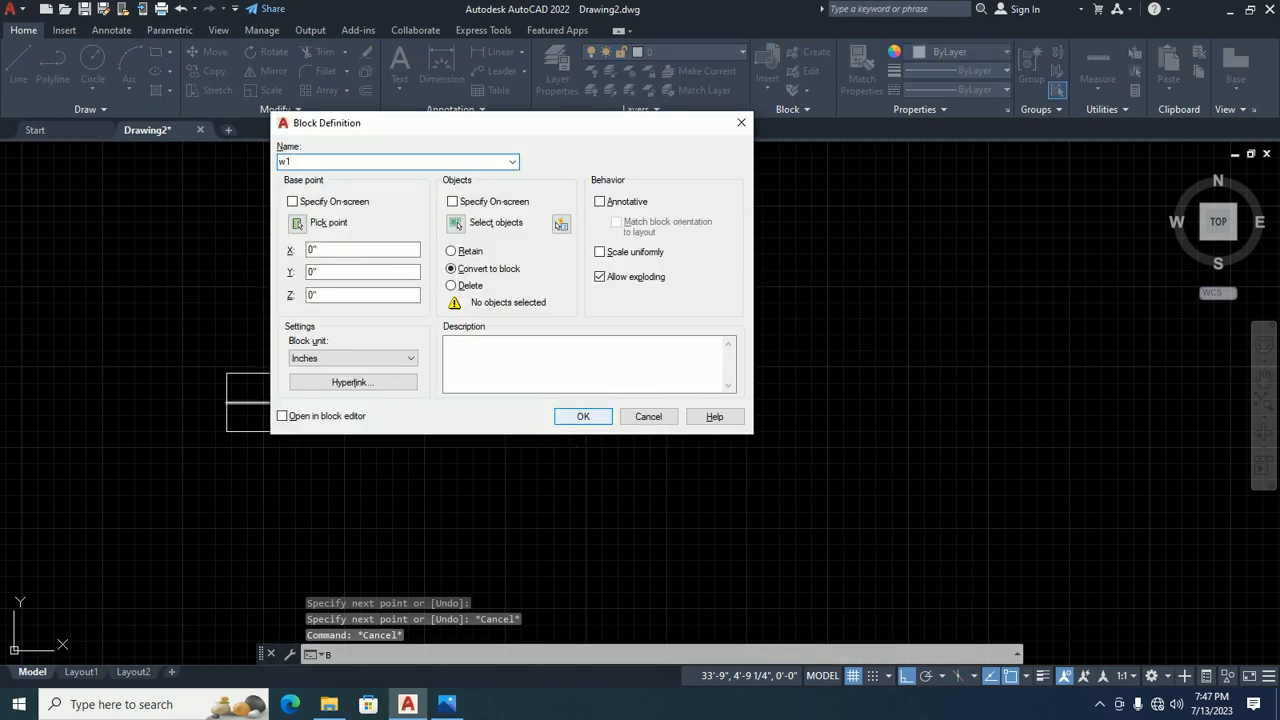
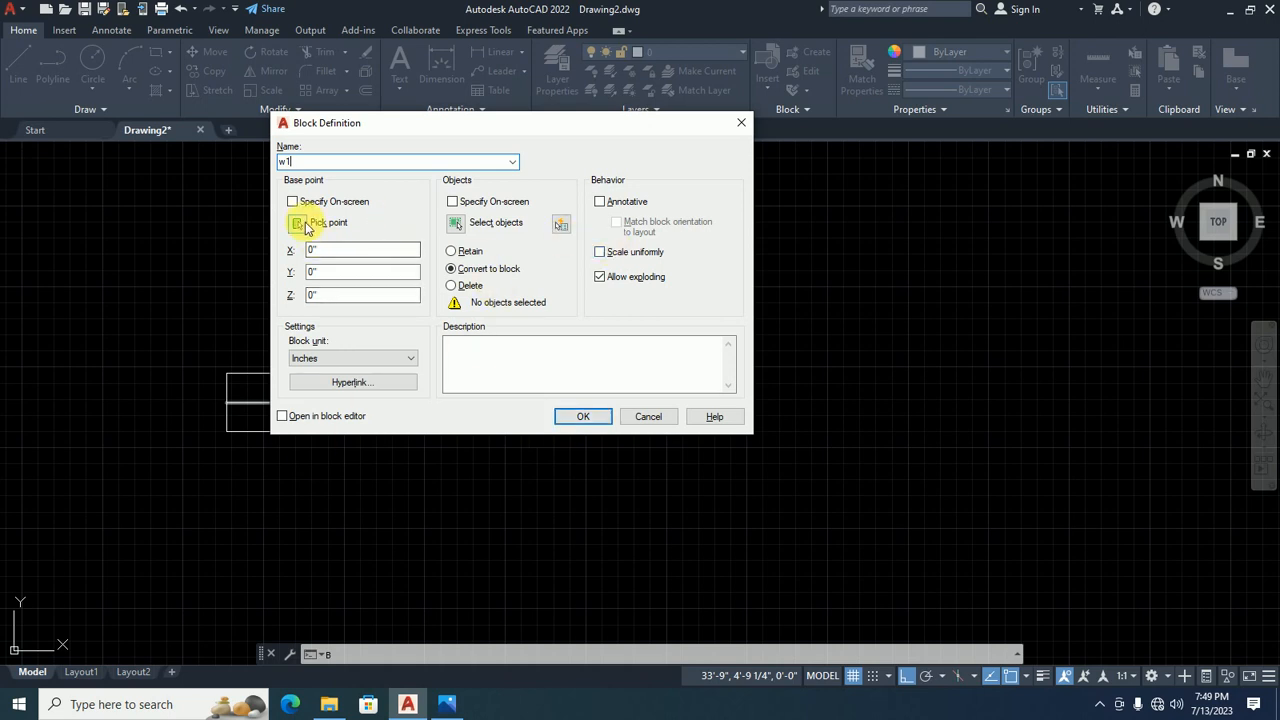
left_click(453, 224)
left_click(500, 295)
left_click(222, 514)
key("Return")
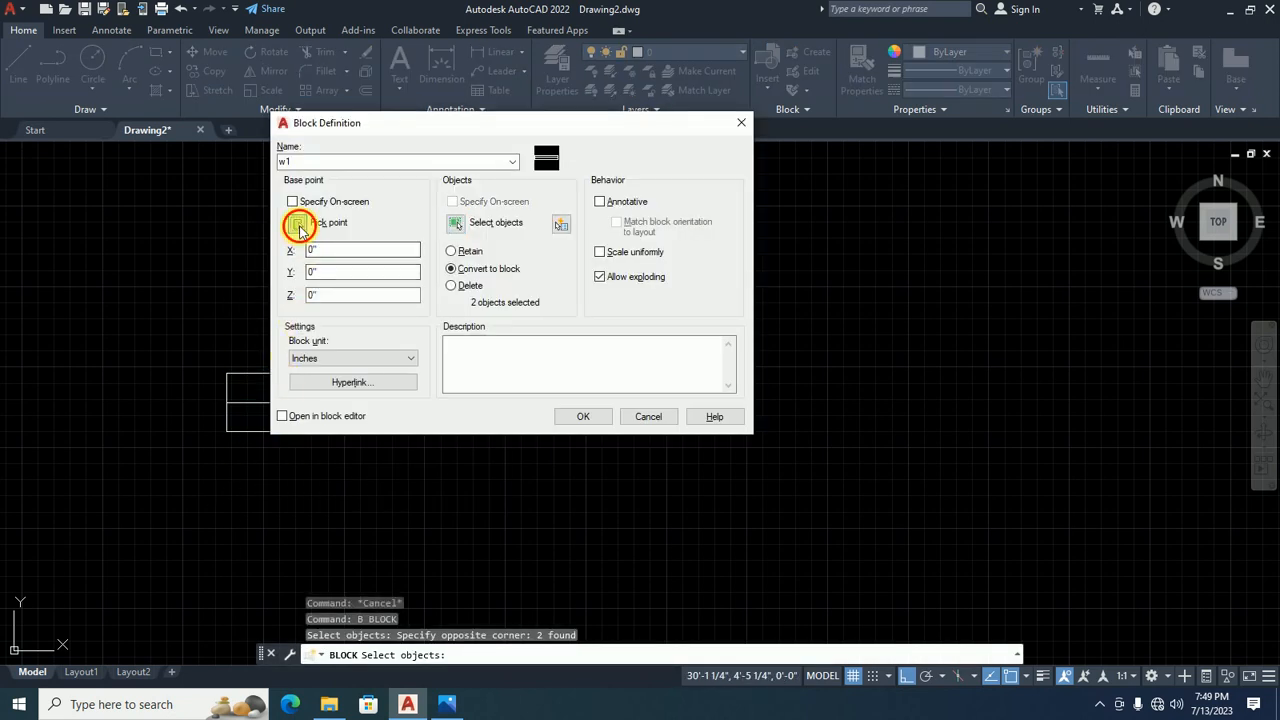
Set the block's base point at the centre line's midpoint, enter the description 4x4 and create the block.
left_click(300, 223)
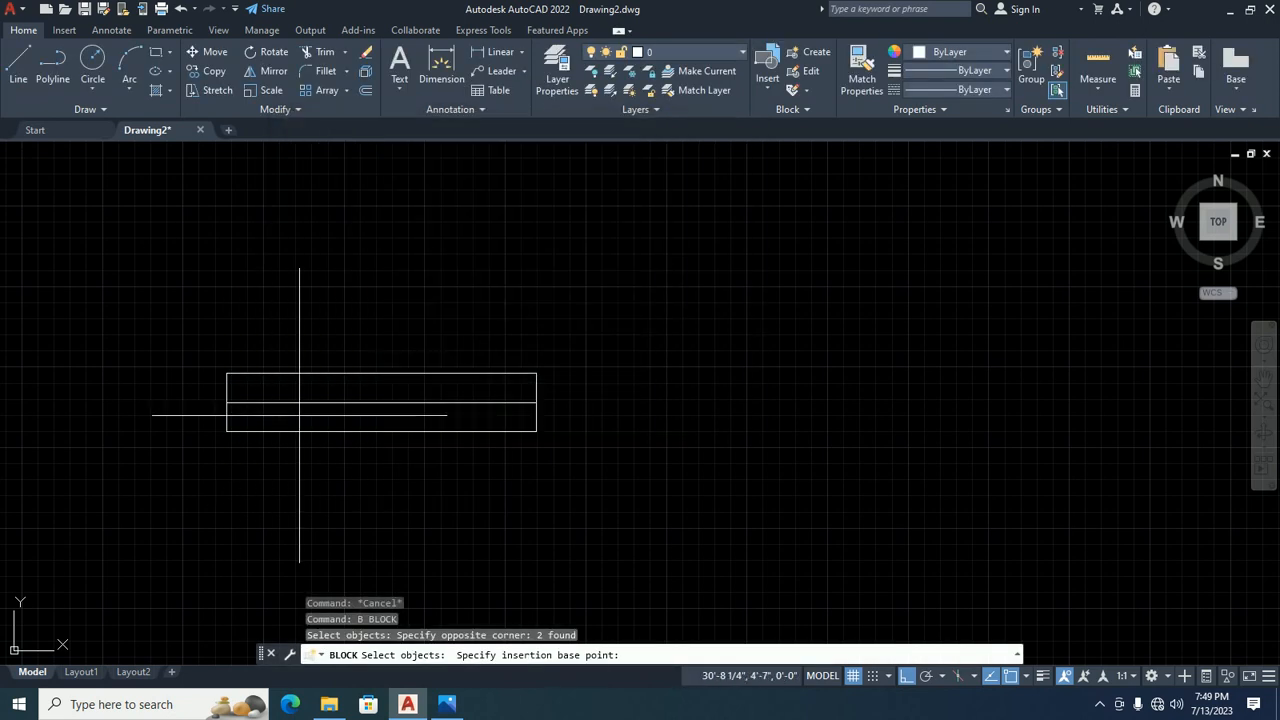
left_click(378, 403)
left_click(511, 362)
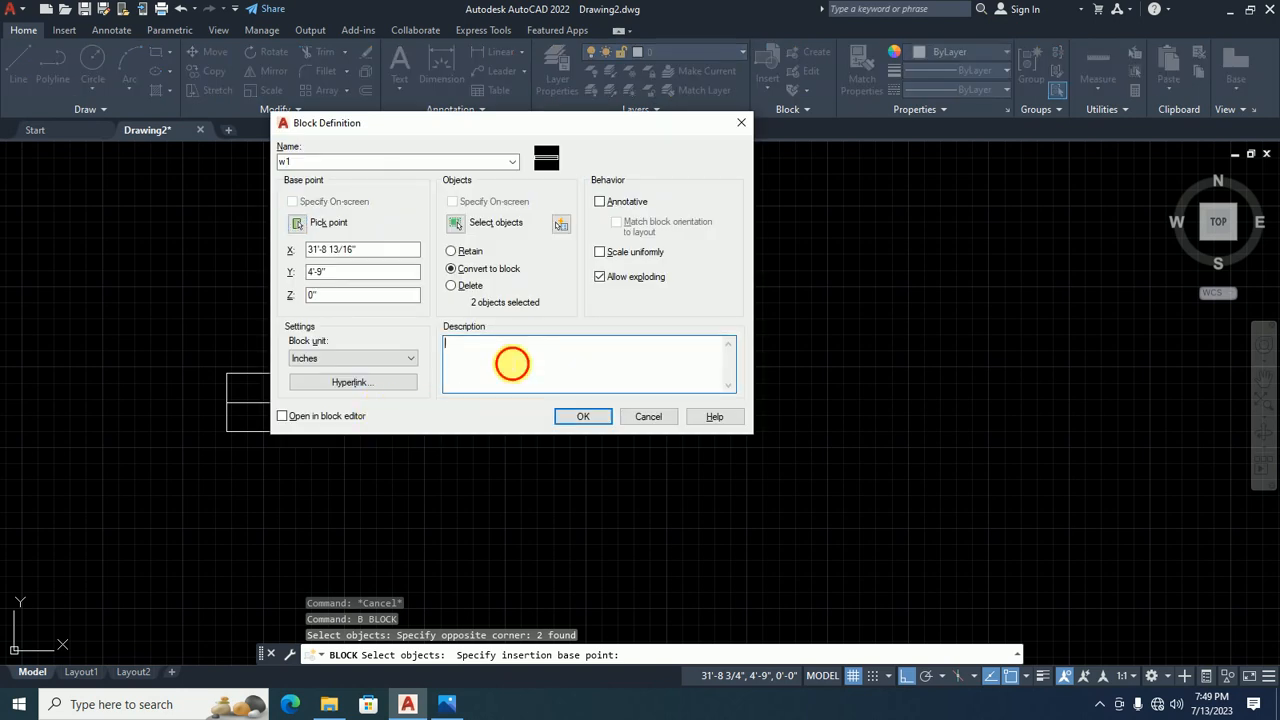
type("4")
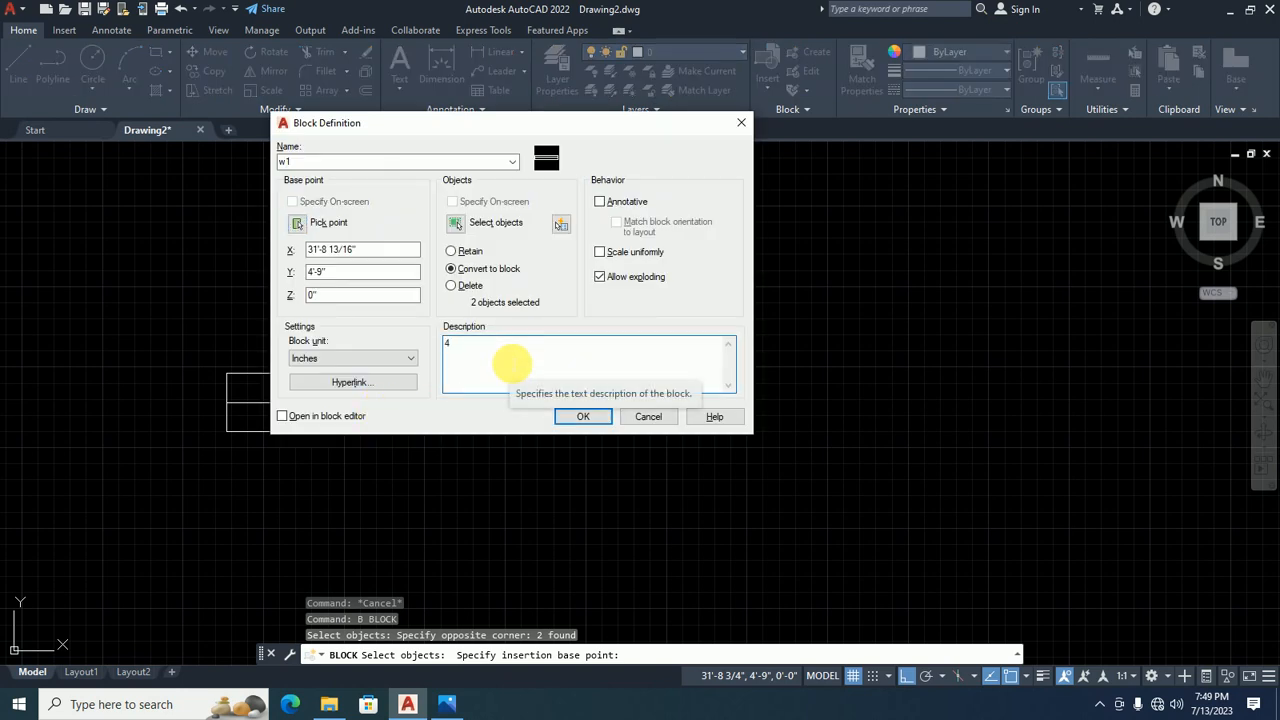
type("x4")
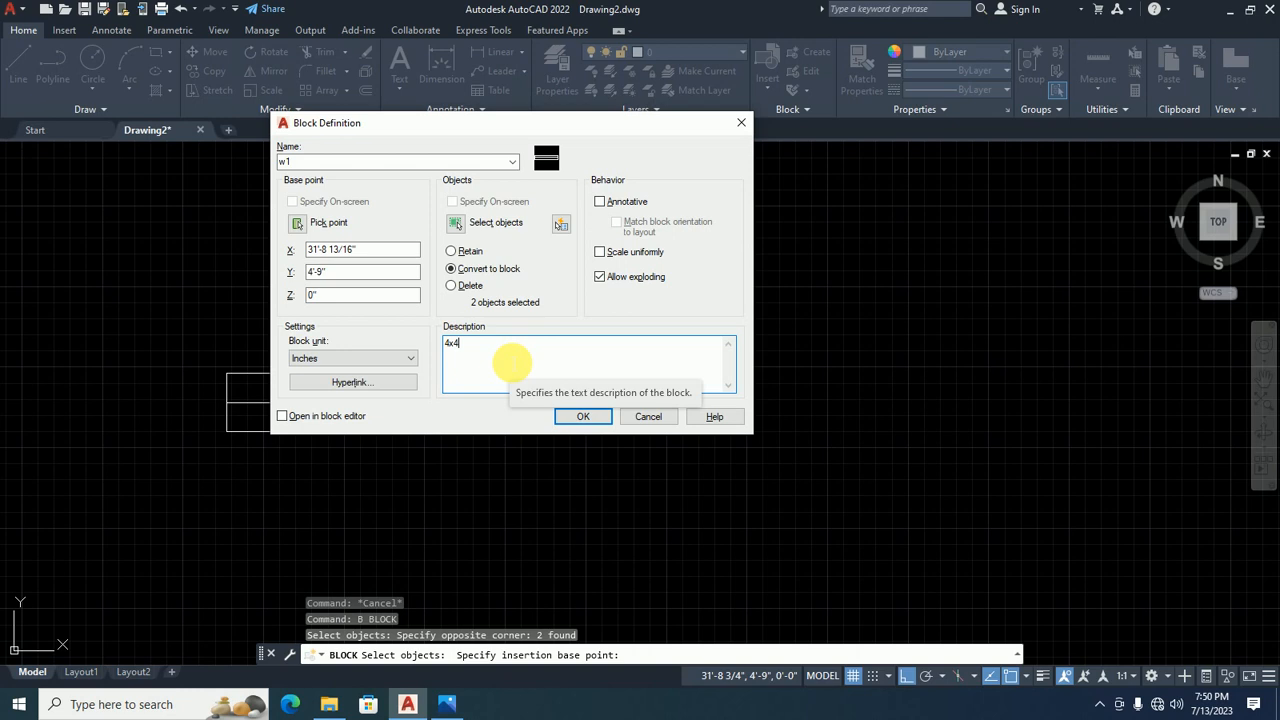
left_click(556, 416)
Move the window block by its lower edge's midpoint to the midpoint of the lower-left room's inner outer-wall line.
scroll(417, 437, "down", 8)
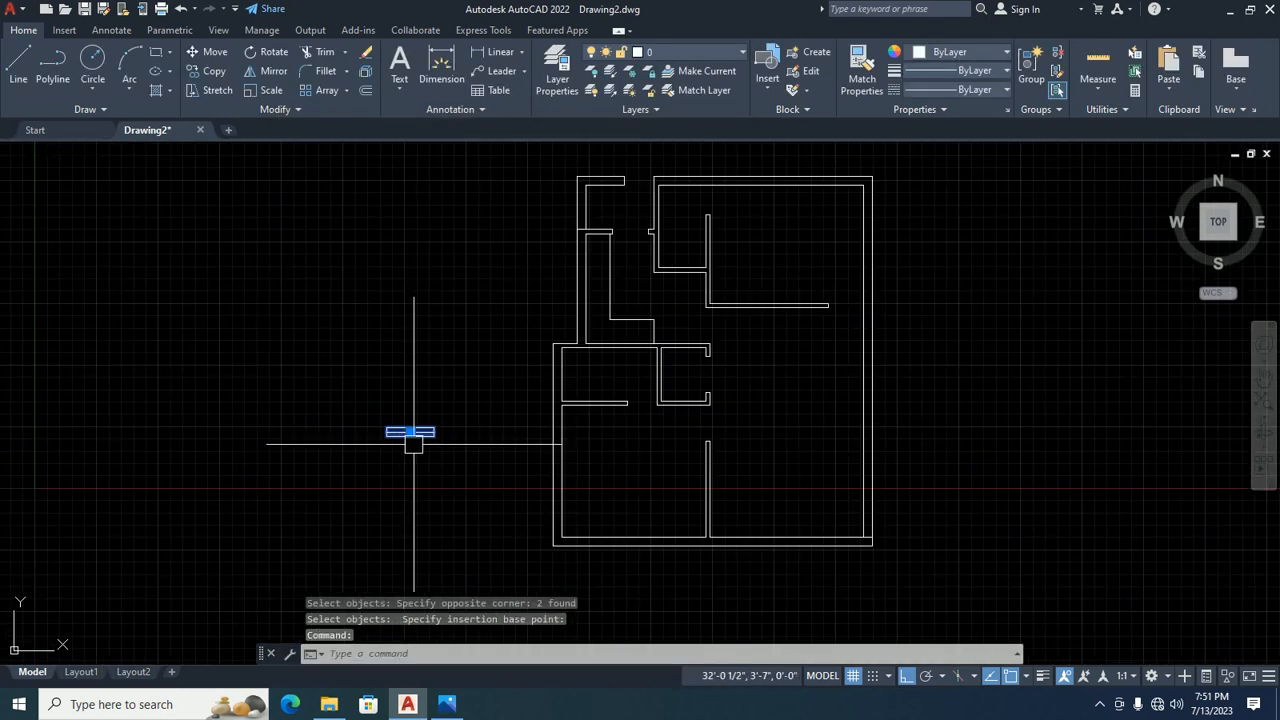
type("m")
key("Return")
scroll(409, 441, "up", 4)
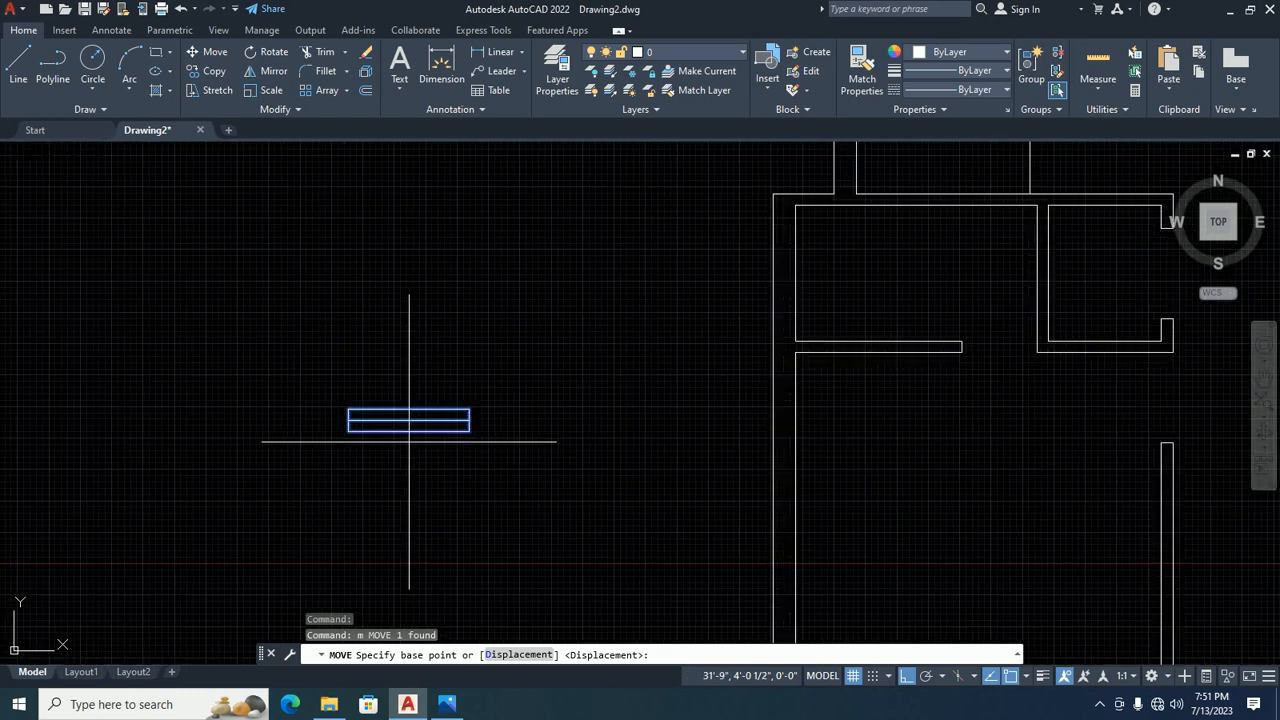
left_click(409, 431)
scroll(434, 329, "down", 2)
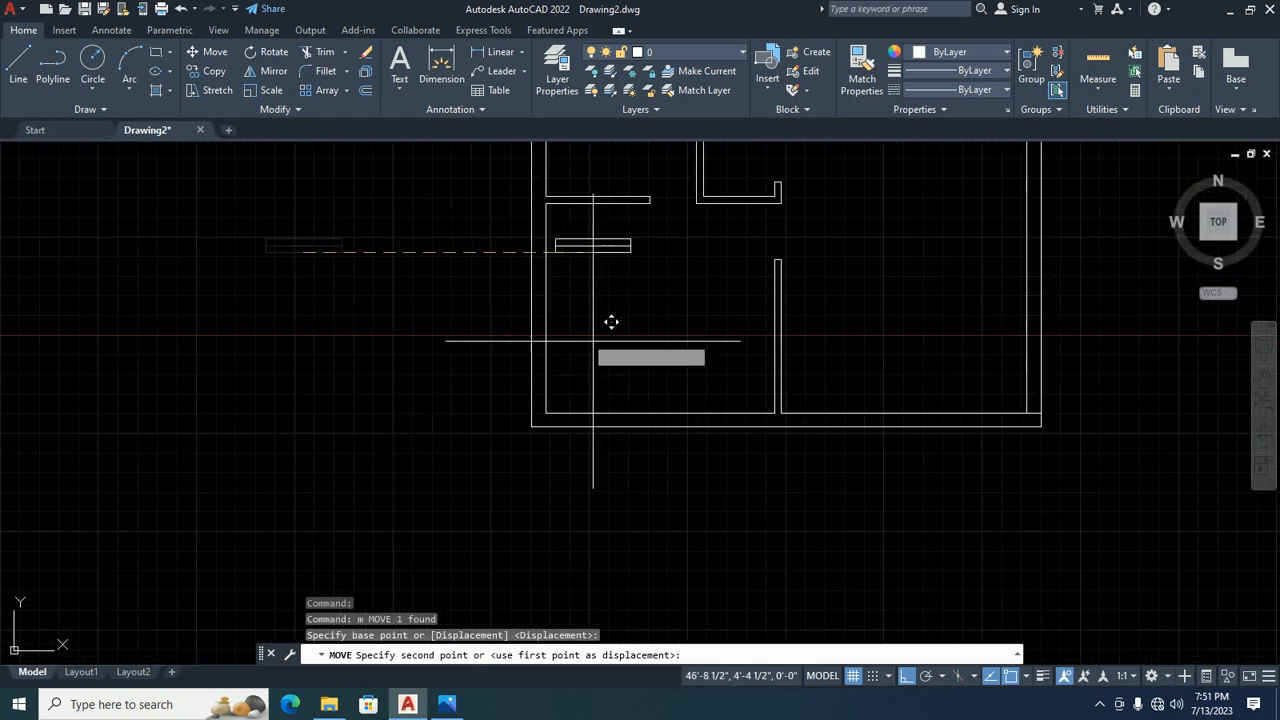
left_click(568, 296)
key("Escape")
key("Escape")
Rotate the window block 90 degrees about its lower edge's midpoint so it lies within the outer wall.
middle_click_drag(543, 311, 526, 446)
type("r")
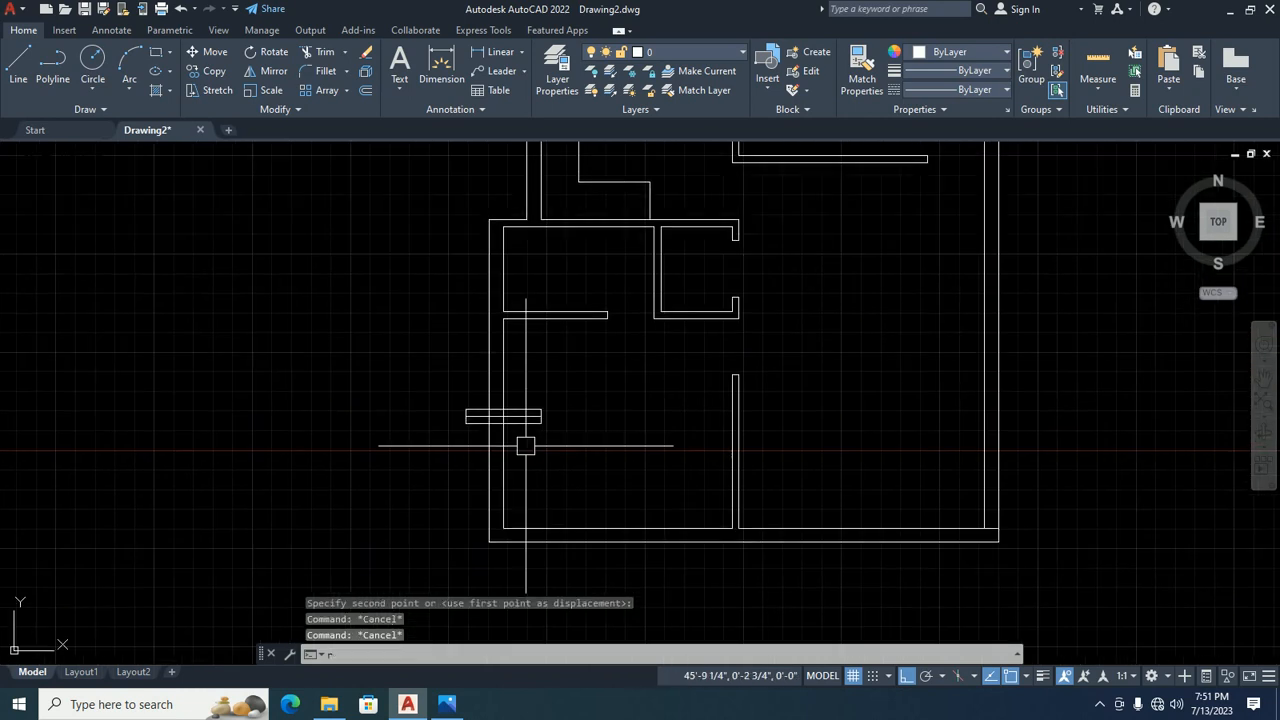
type("o")
key("Return")
left_click(500, 416)
key("Return")
scroll(497, 421, "up", 5)
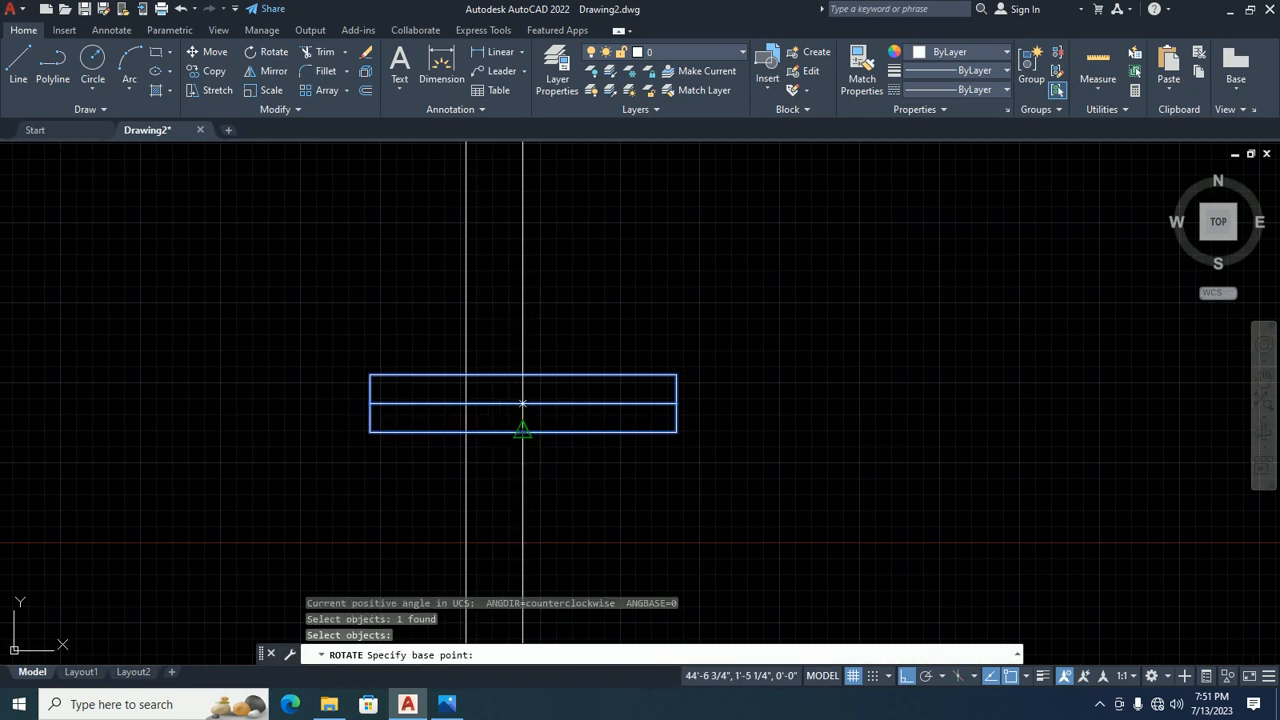
left_click(522, 430)
left_click(523, 279)
scroll(520, 354, "down", 6)
key("Escape")
key("Escape")
middle_click_drag(535, 366, 361, 431)
key("Escape")
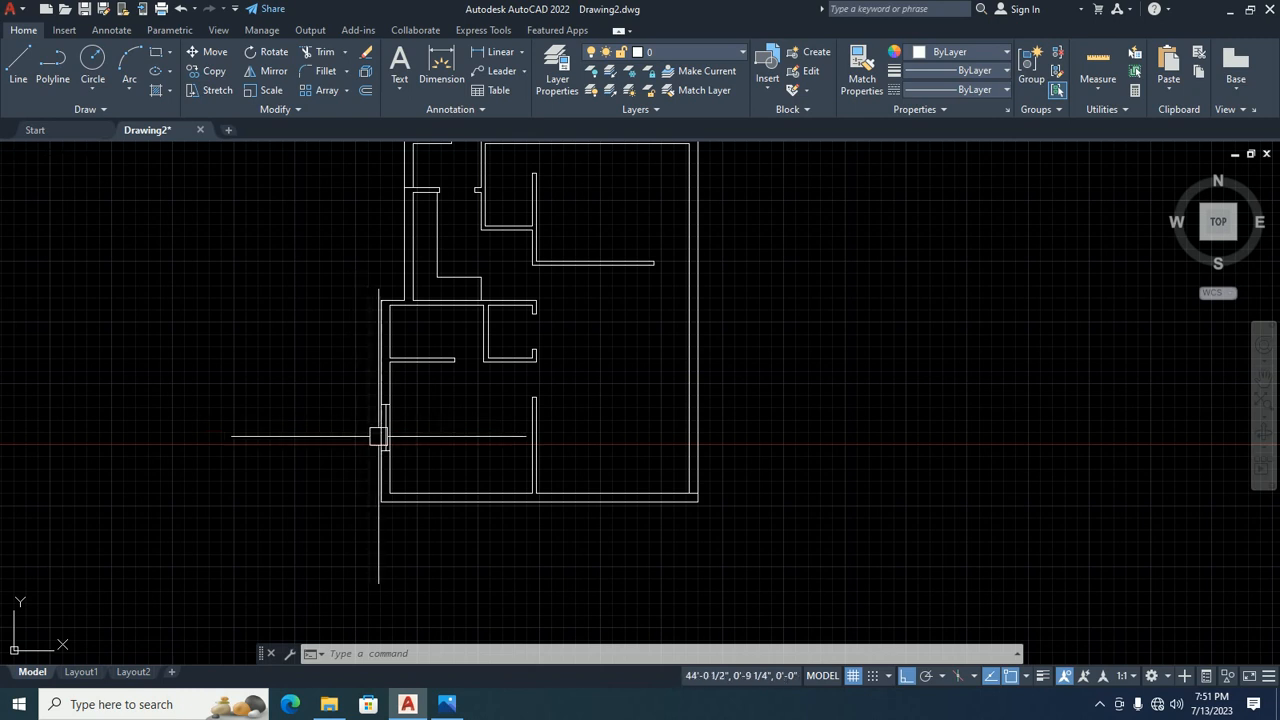
scroll(395, 432, "up", 4)
left_click(395, 520)
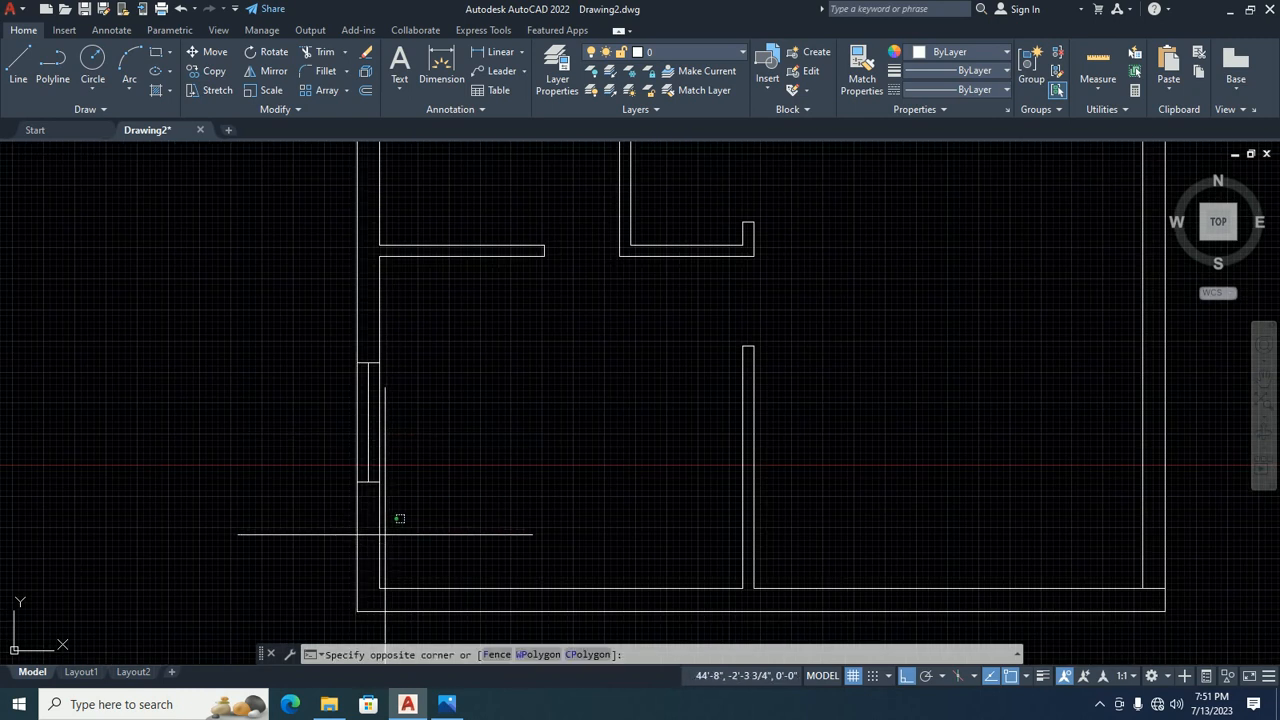
left_click(370, 530)
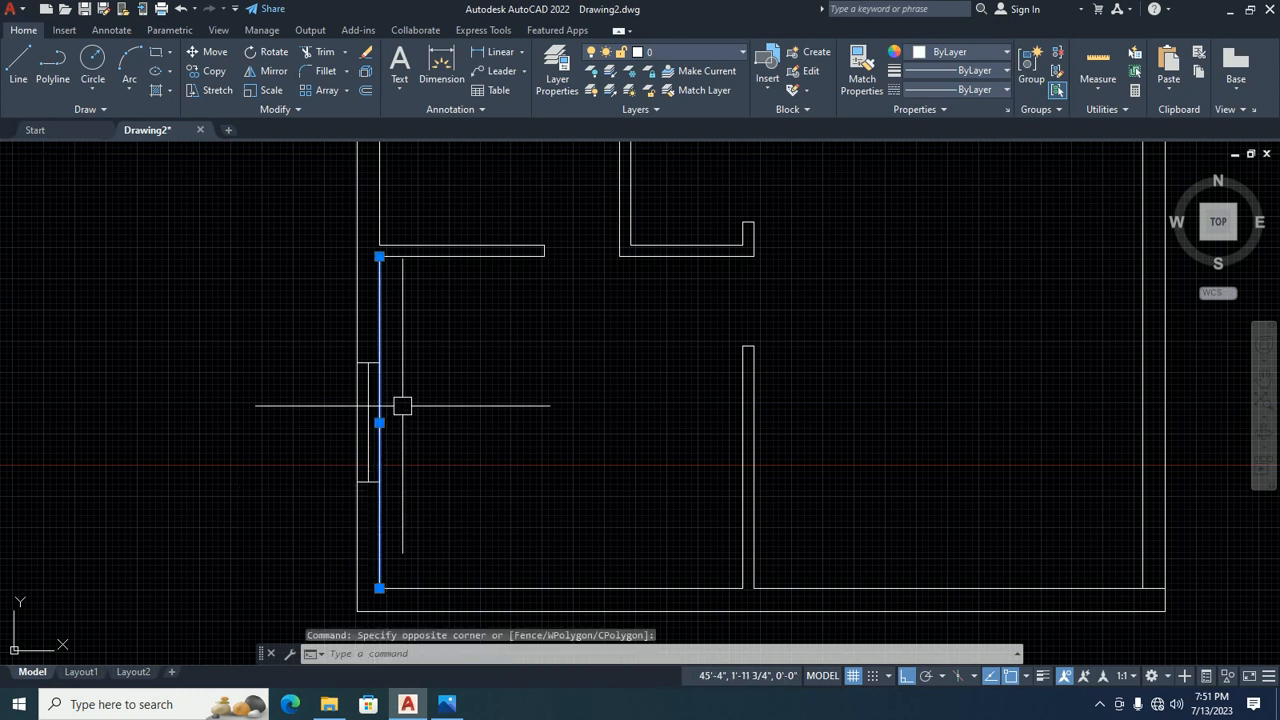
key("Escape")
key("Escape")
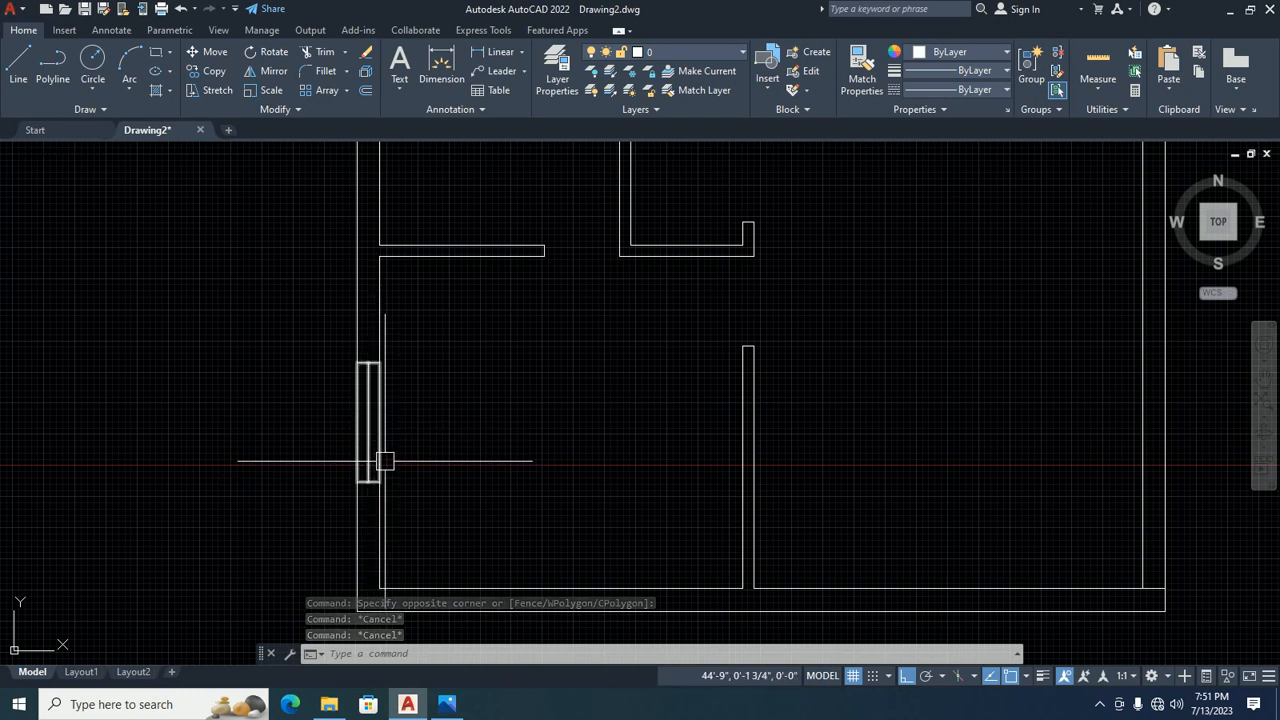
Copy the window block from the lower-left room's outer wall by its inner edge's midpoint onto the upper-right room's top outer wall.
scroll(385, 465, "down", 1)
scroll(385, 461, "down", 6)
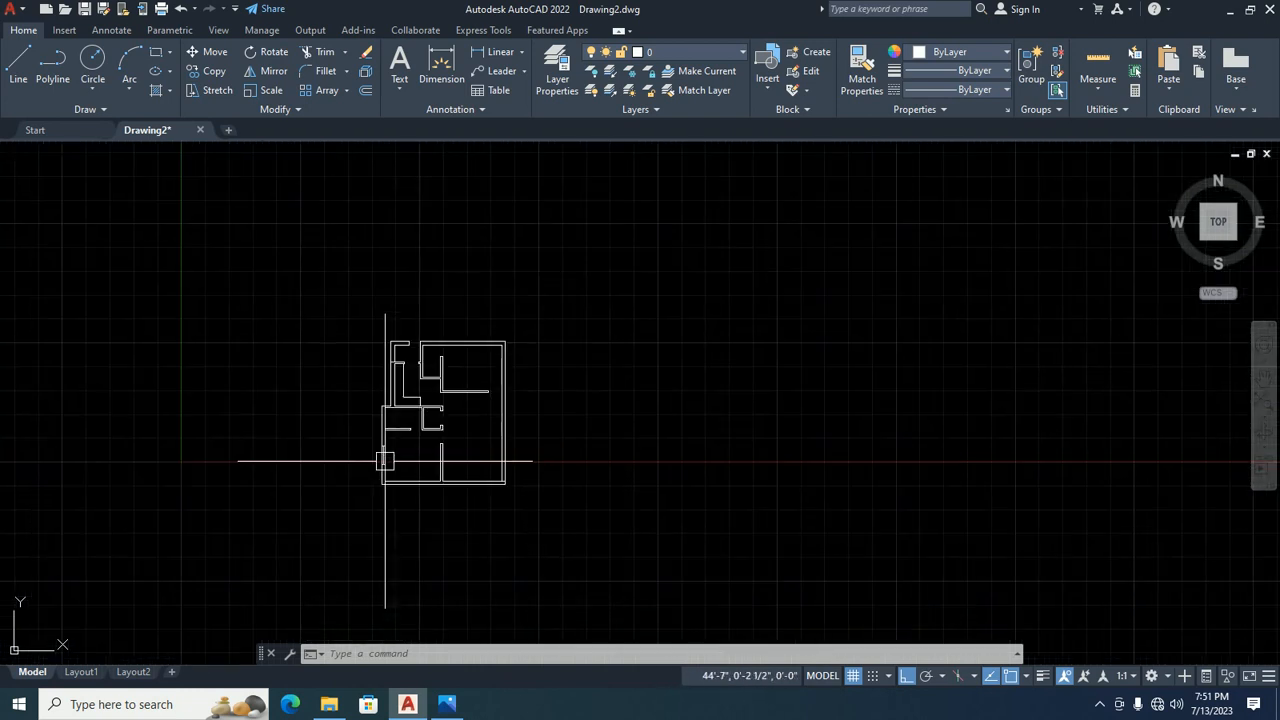
middle_click_drag(383, 457, 360, 474)
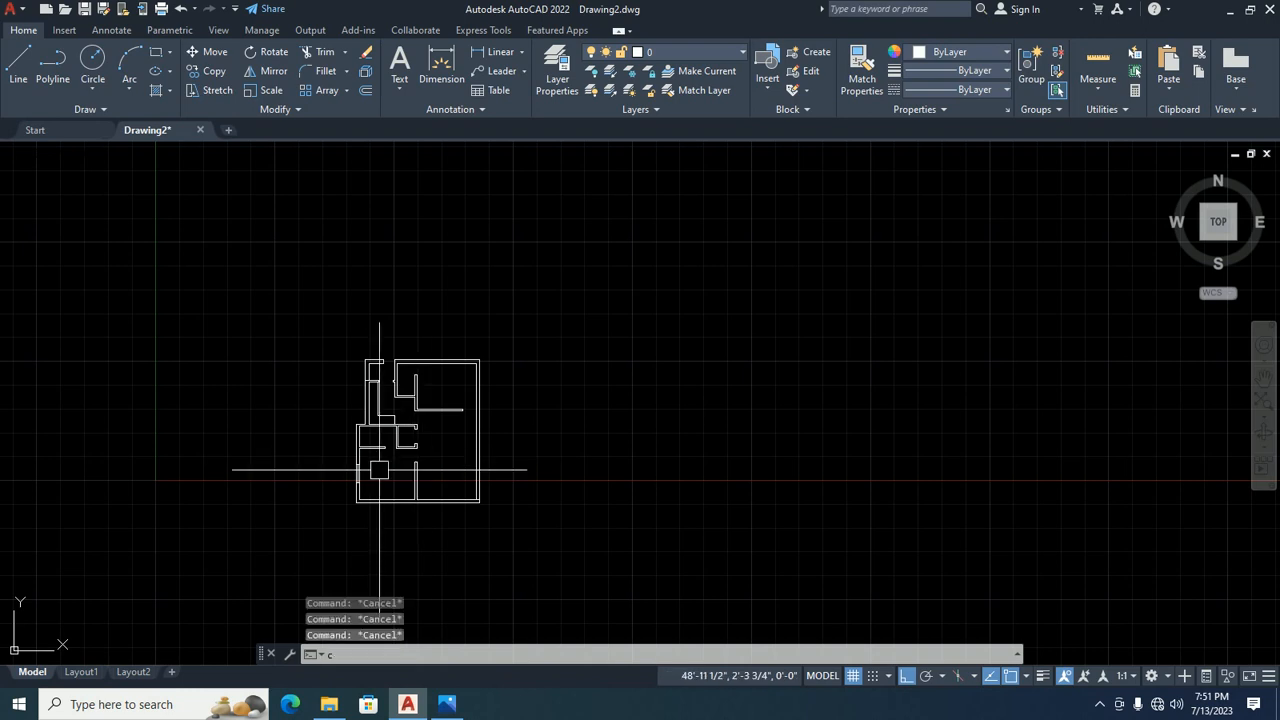
type("co")
key("Return")
scroll(350, 472, "up", 4)
left_click(370, 474)
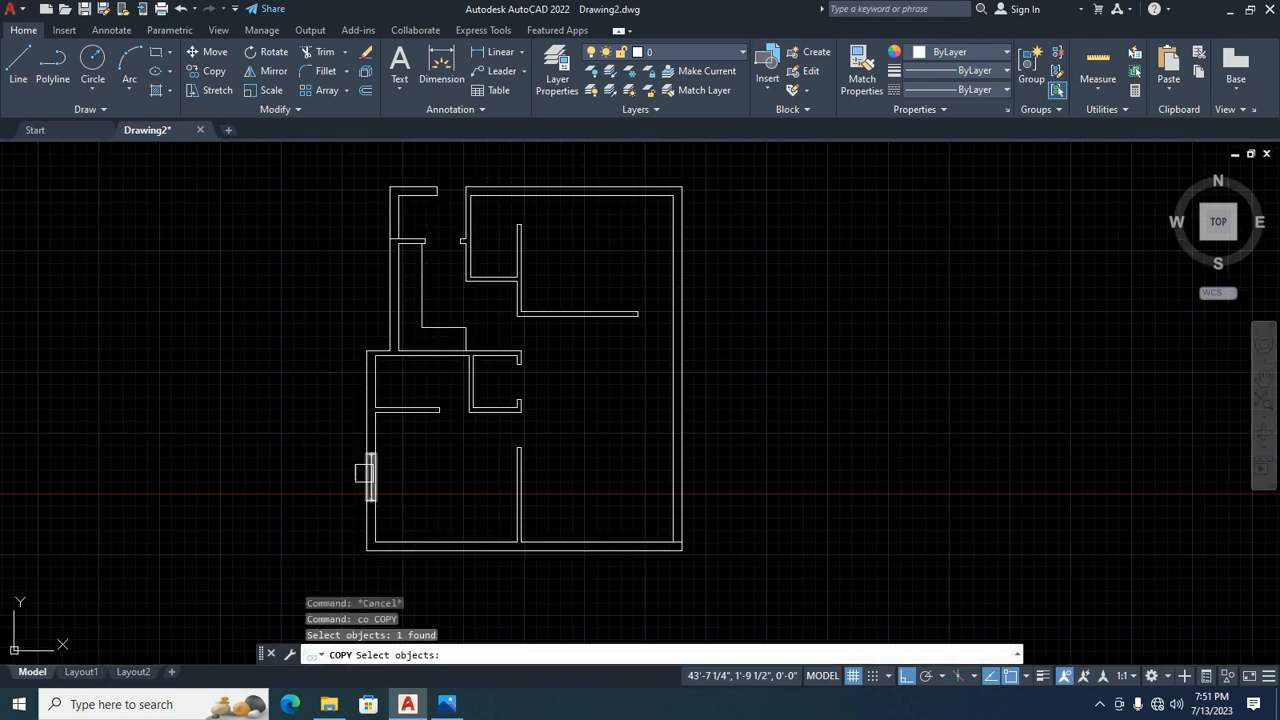
scroll(370, 476, "up", 6)
key("Return")
left_click(367, 481)
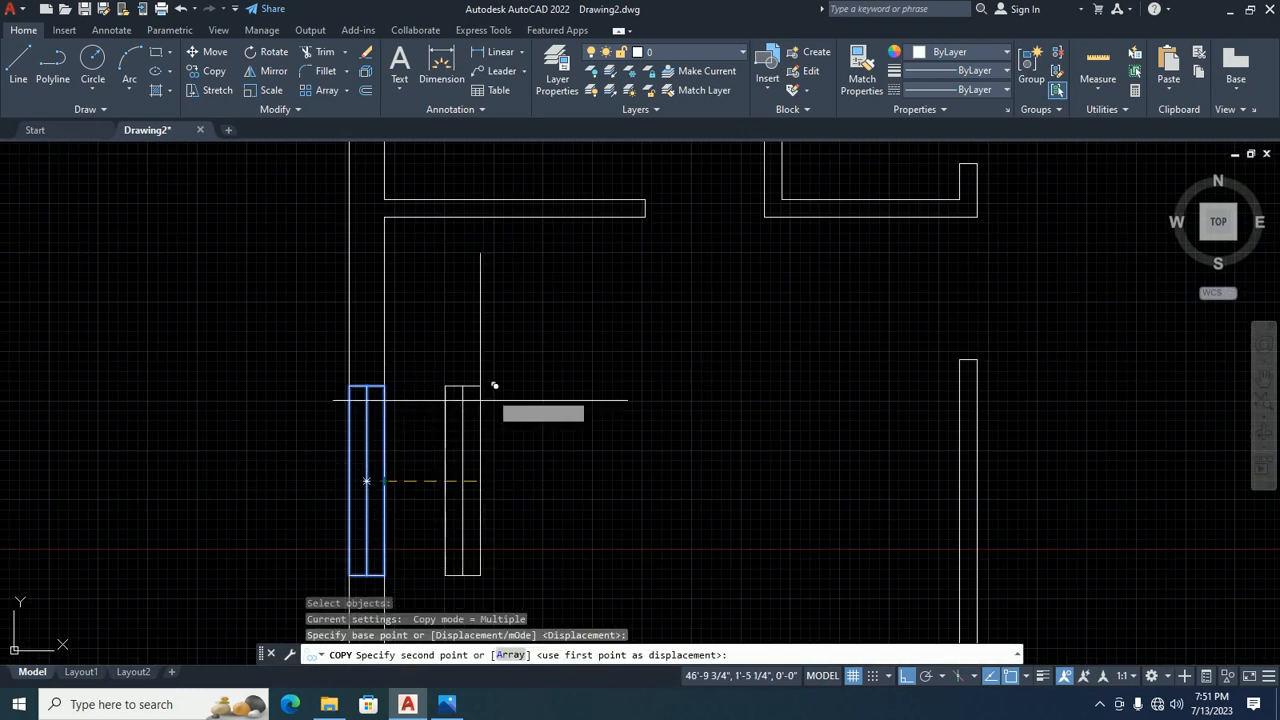
scroll(180, 580, "down", 5)
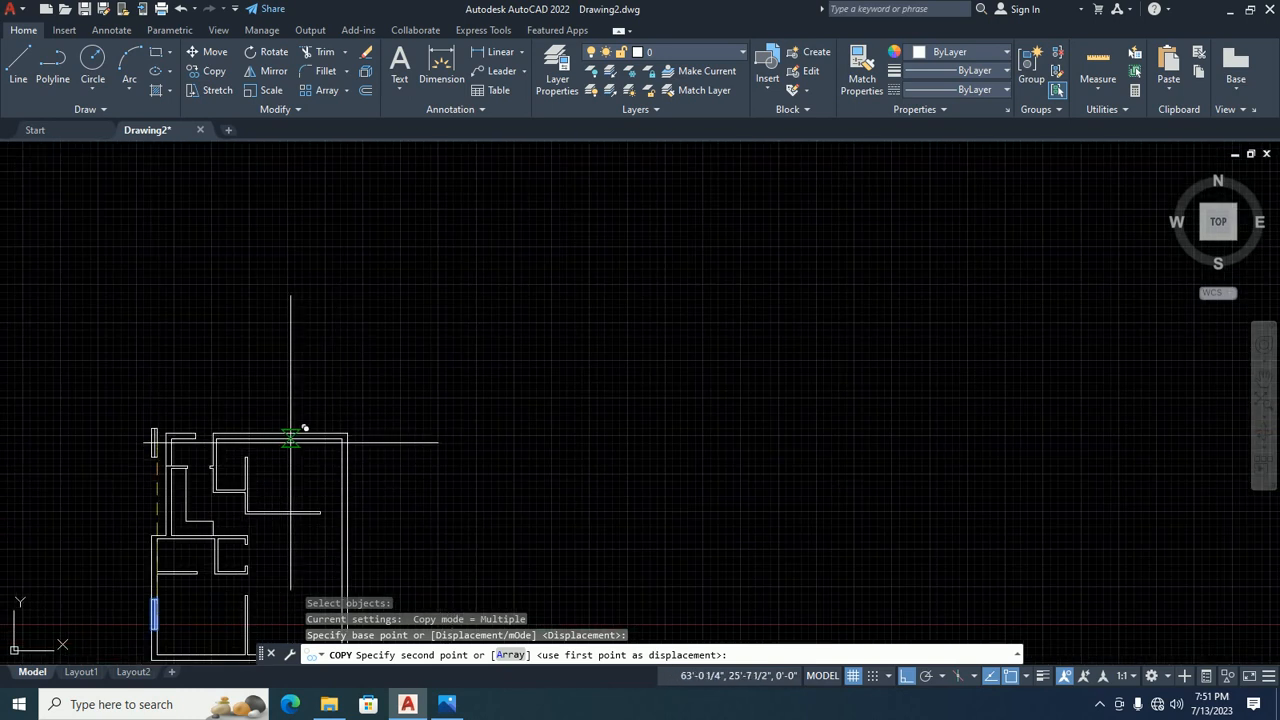
left_click(287, 440)
Place more window copies at the midpoints of the bottom outer wall's inner lines in the two lower rooms.
middle_click_drag(247, 588, 277, 330)
scroll(230, 420, "up", 2)
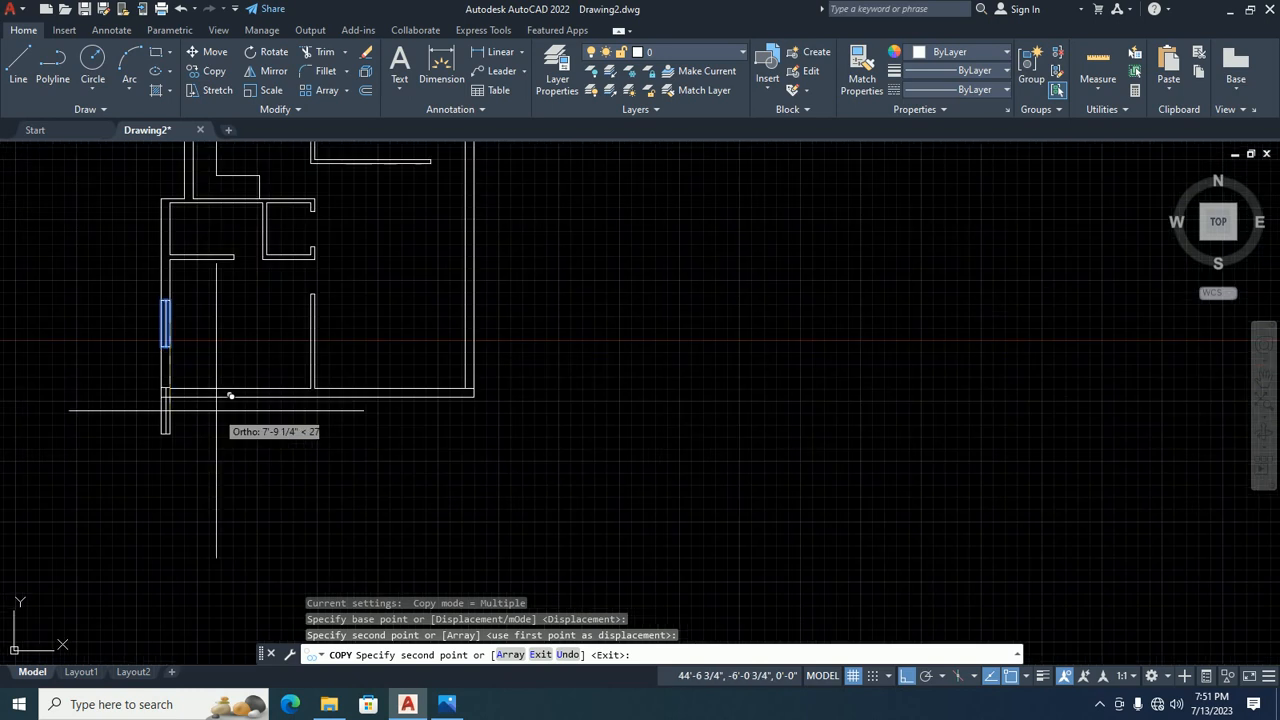
left_click(237, 386)
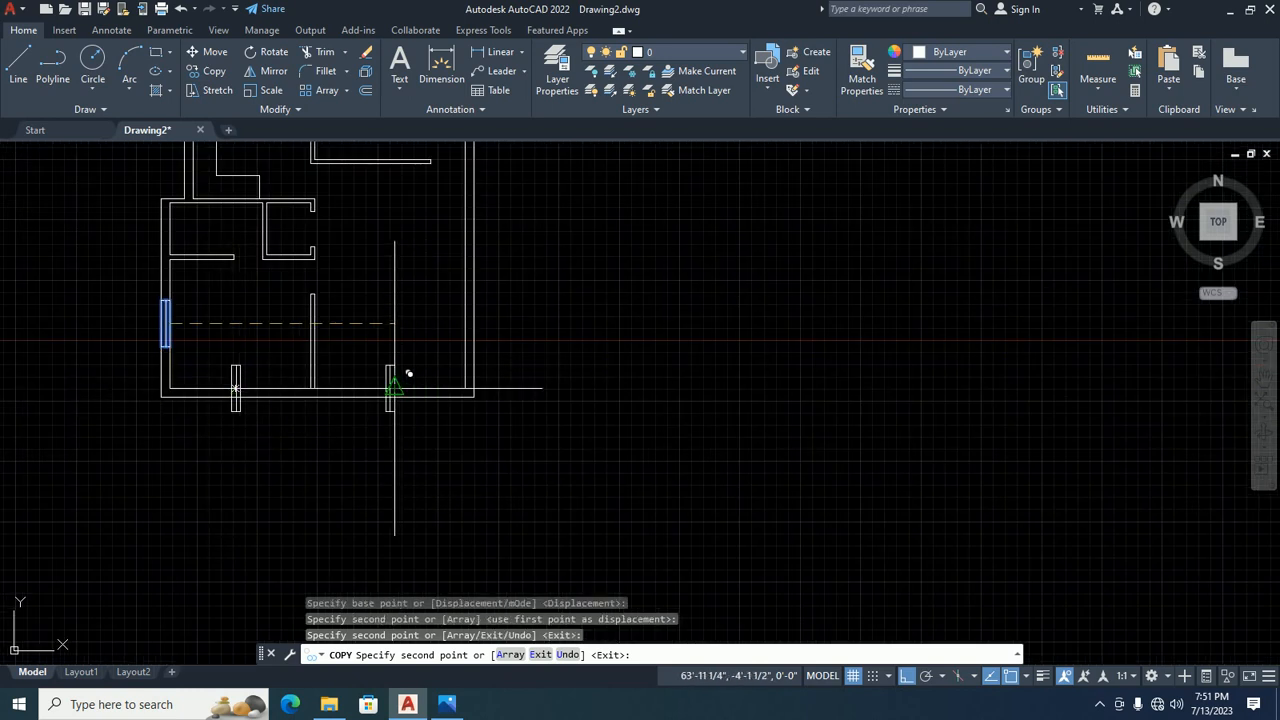
left_click(393, 371)
left_click(409, 373)
key("Escape")
Erase the surplus window copy beside the one at the lower-right room's bottom wall midpoint.
scroll(393, 380, "up", 4)
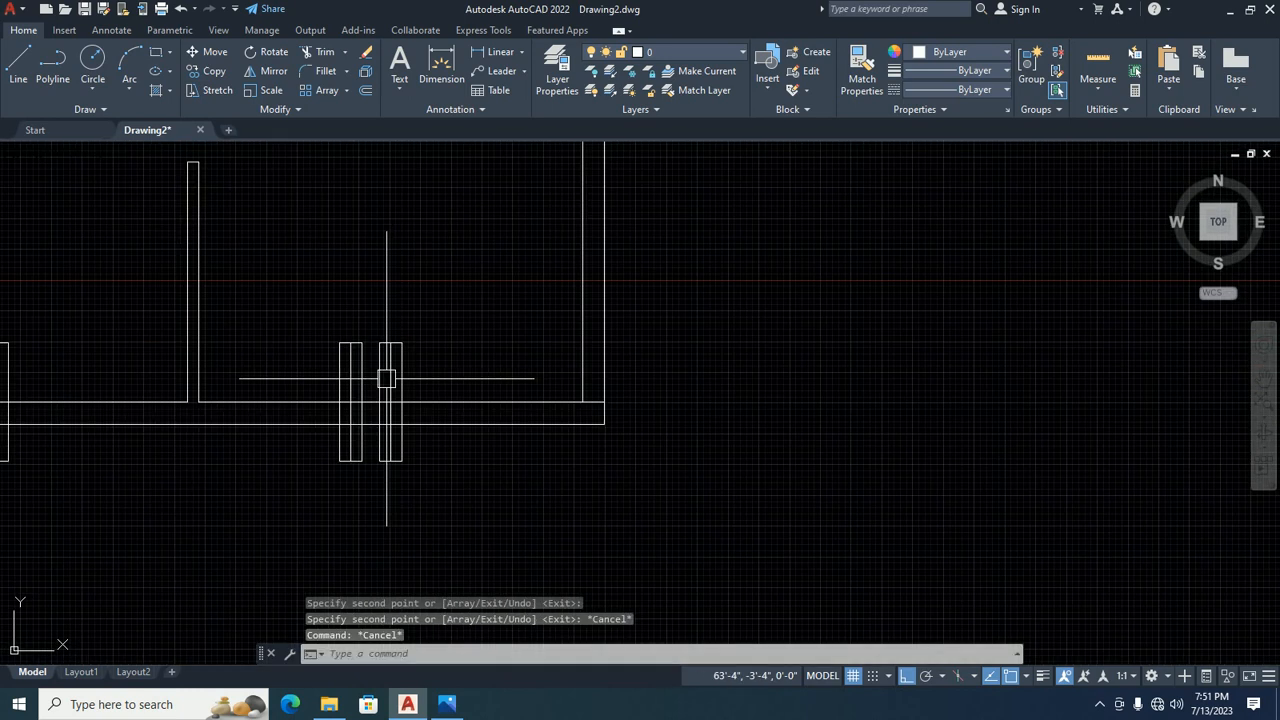
left_click(351, 402)
key("Delete")
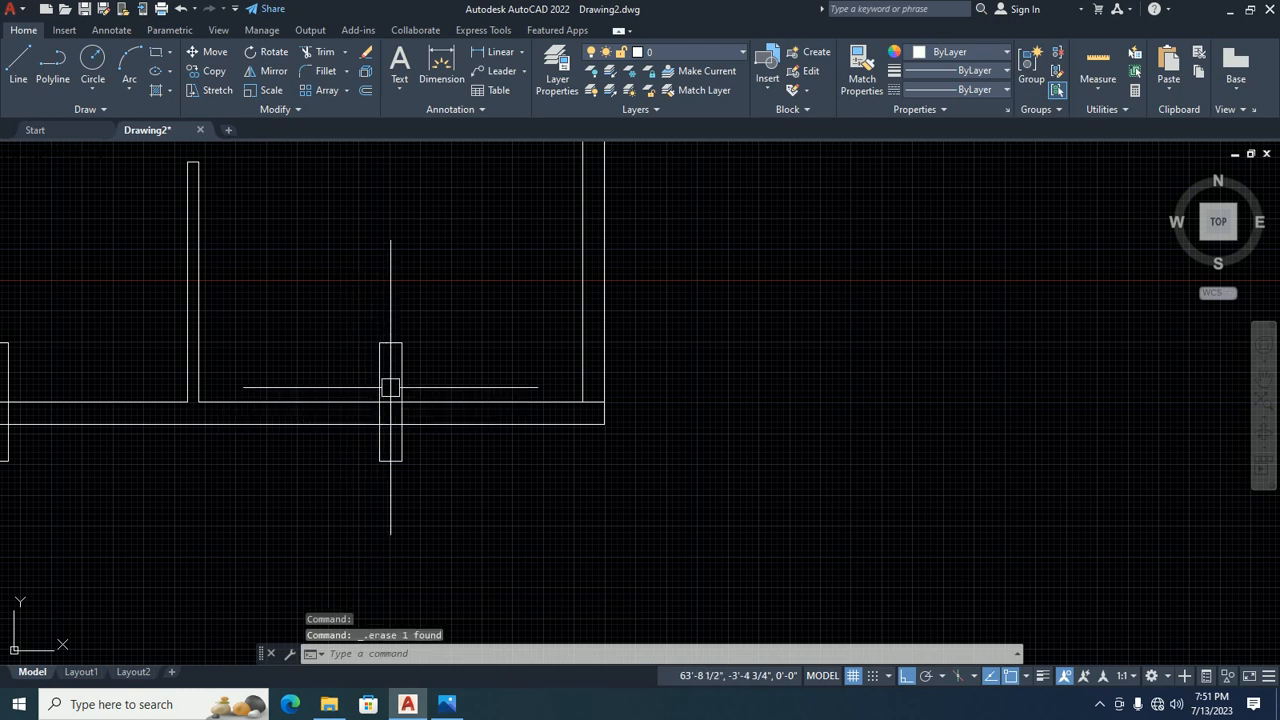
left_click(390, 385)
scroll(200, 395, "down", 3)
key("Escape")
key("Escape")
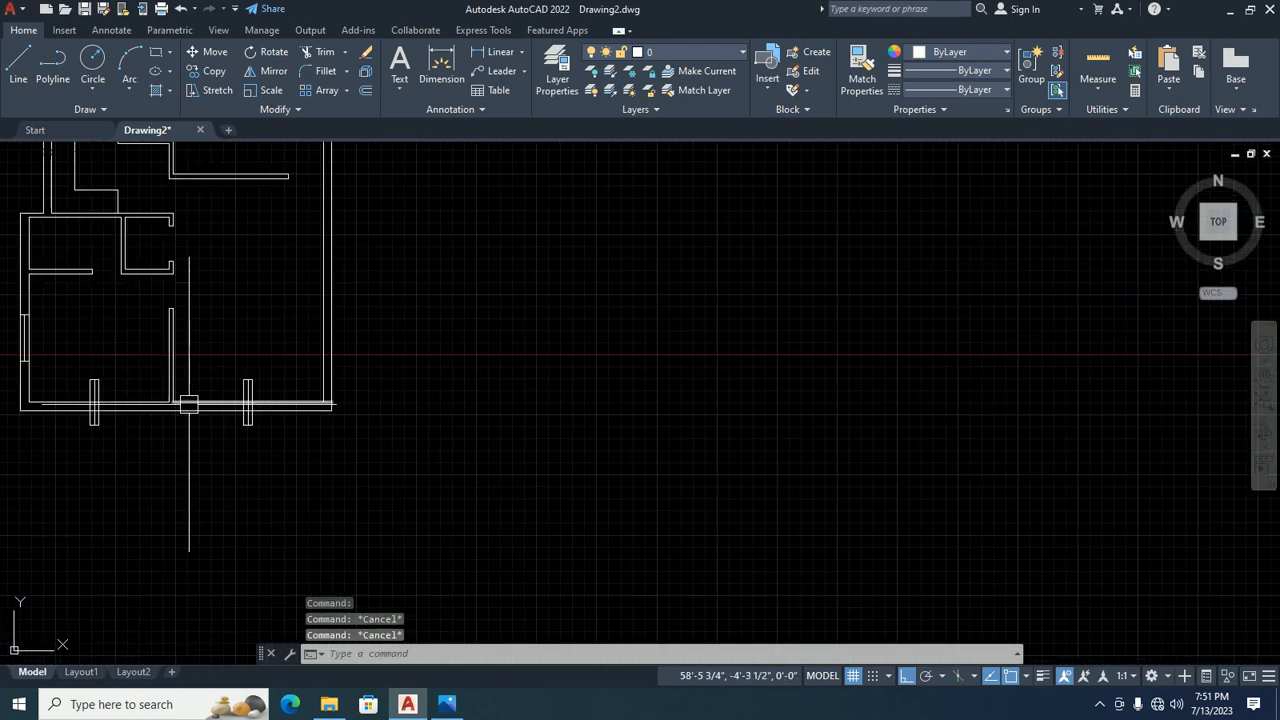
Rotate the lower-left room's bottom window 90 degrees about its edge midpoint so it lies within the outer wall.
type("ro")
key("Return")
left_click(54, 386)
left_click(81, 376)
left_click(94, 395)
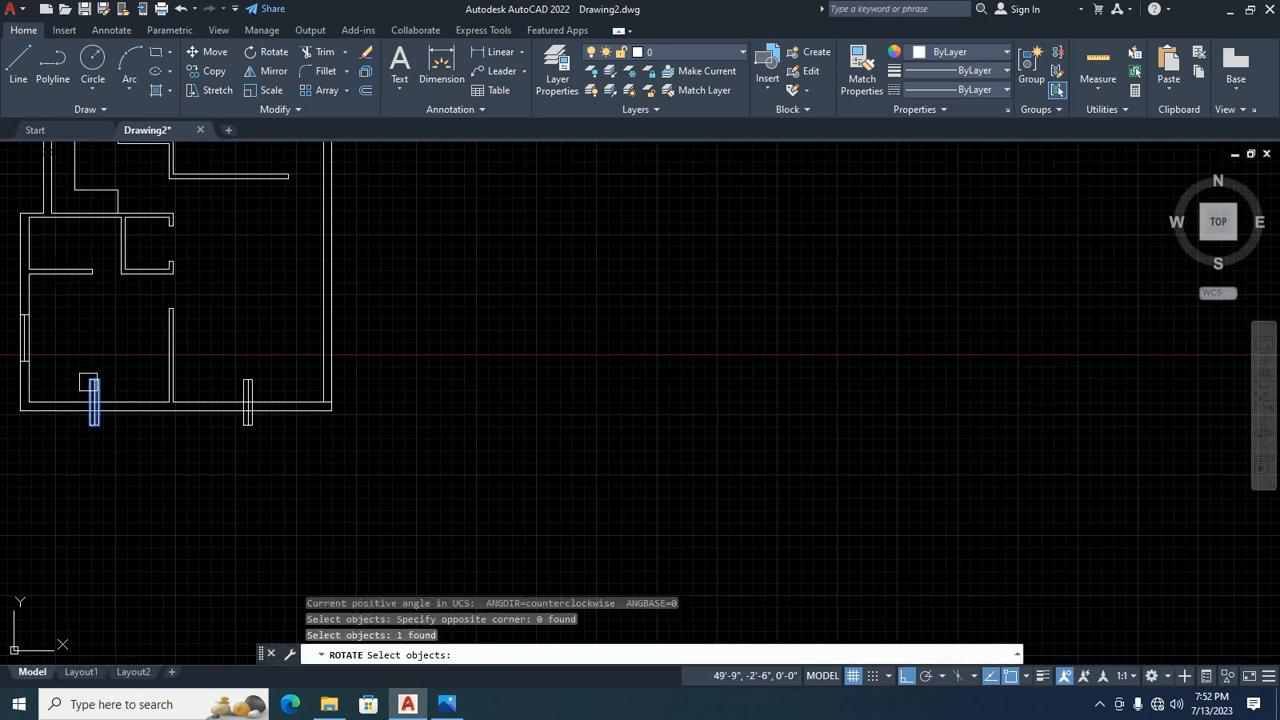
scroll(90, 388, "up", 5)
key("Return")
left_click(146, 480)
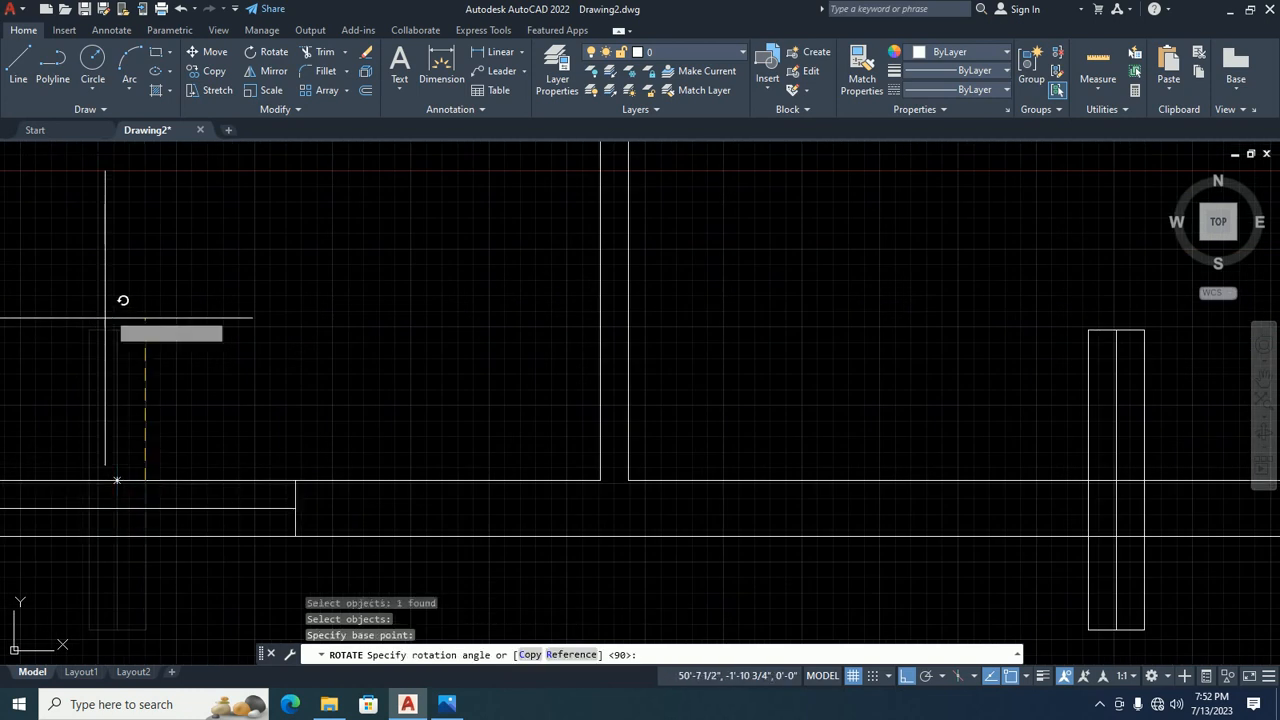
left_click(111, 306)
Rotate the lower-right room's bottom window 90 degrees about its edge midpoint so it lies within the outer wall.
scroll(196, 362, "down", 2)
middle_click_drag(564, 382, 477, 391)
key("Return")
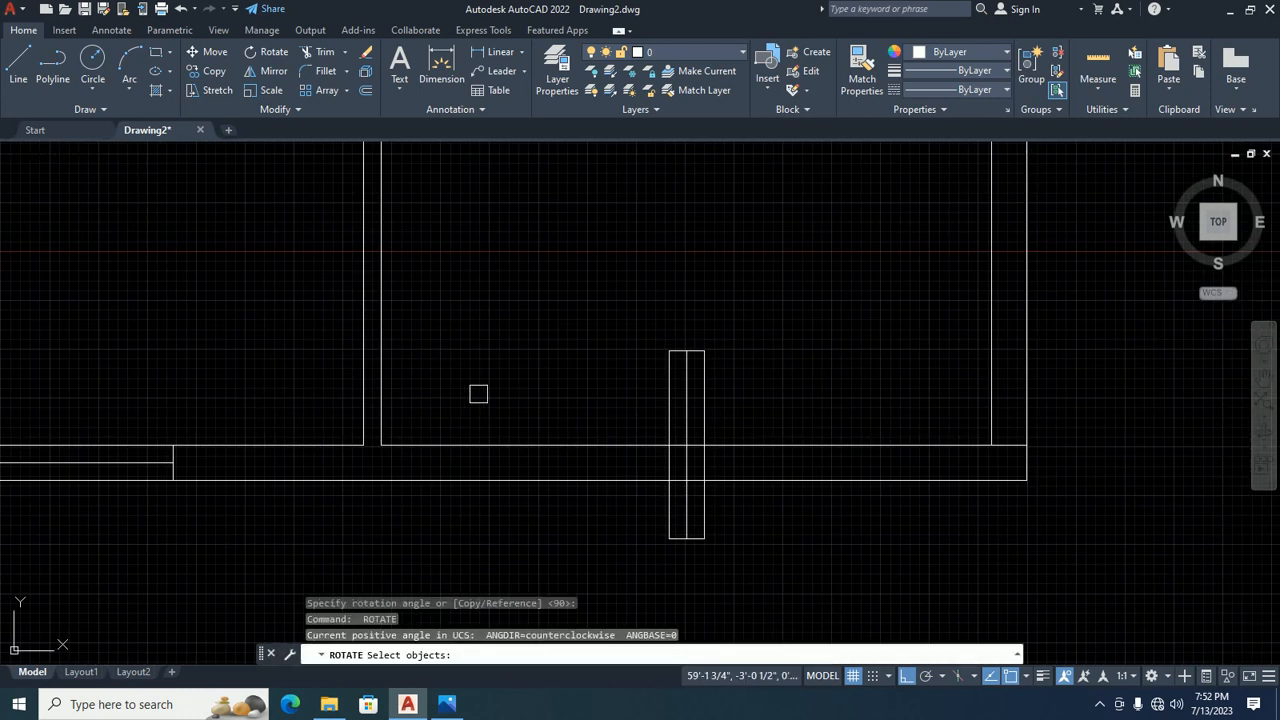
left_click(668, 387)
key("Return")
left_click(704, 444)
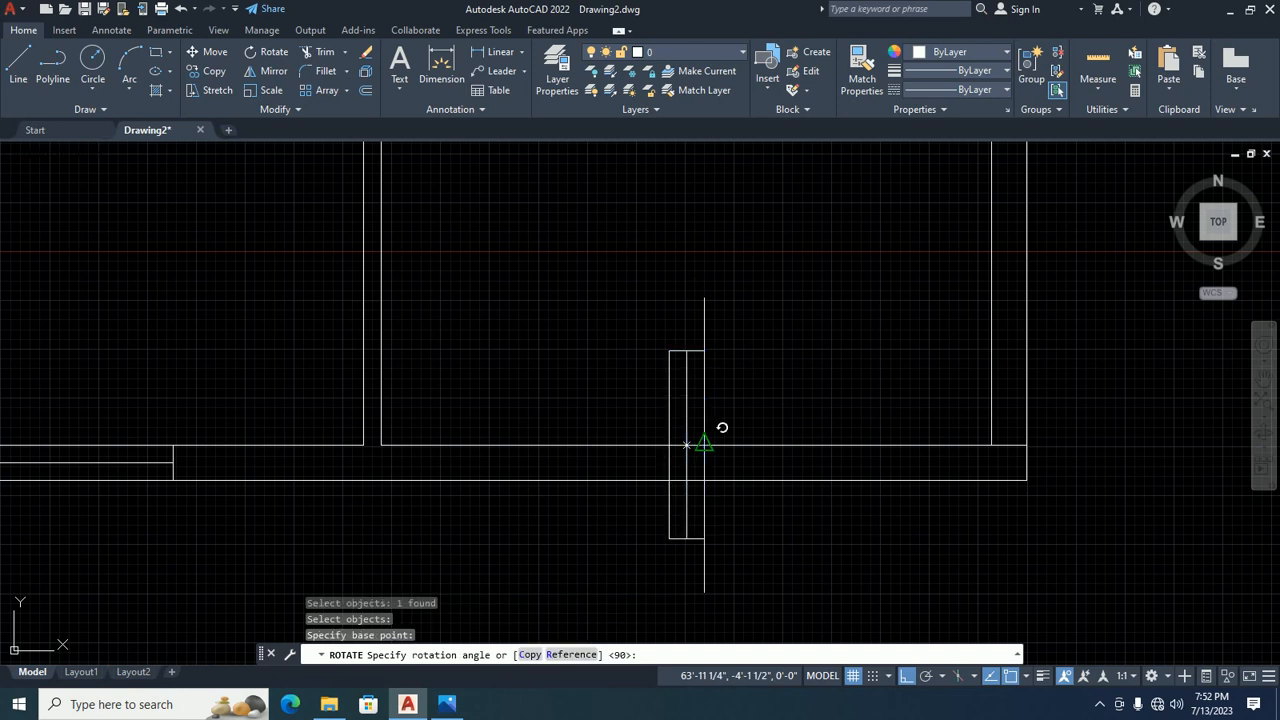
left_click(698, 323)
key("Escape")
key("Escape")
scroll(625, 366, "down", 6)
middle_click_drag(603, 371, 530, 442)
key("Escape")
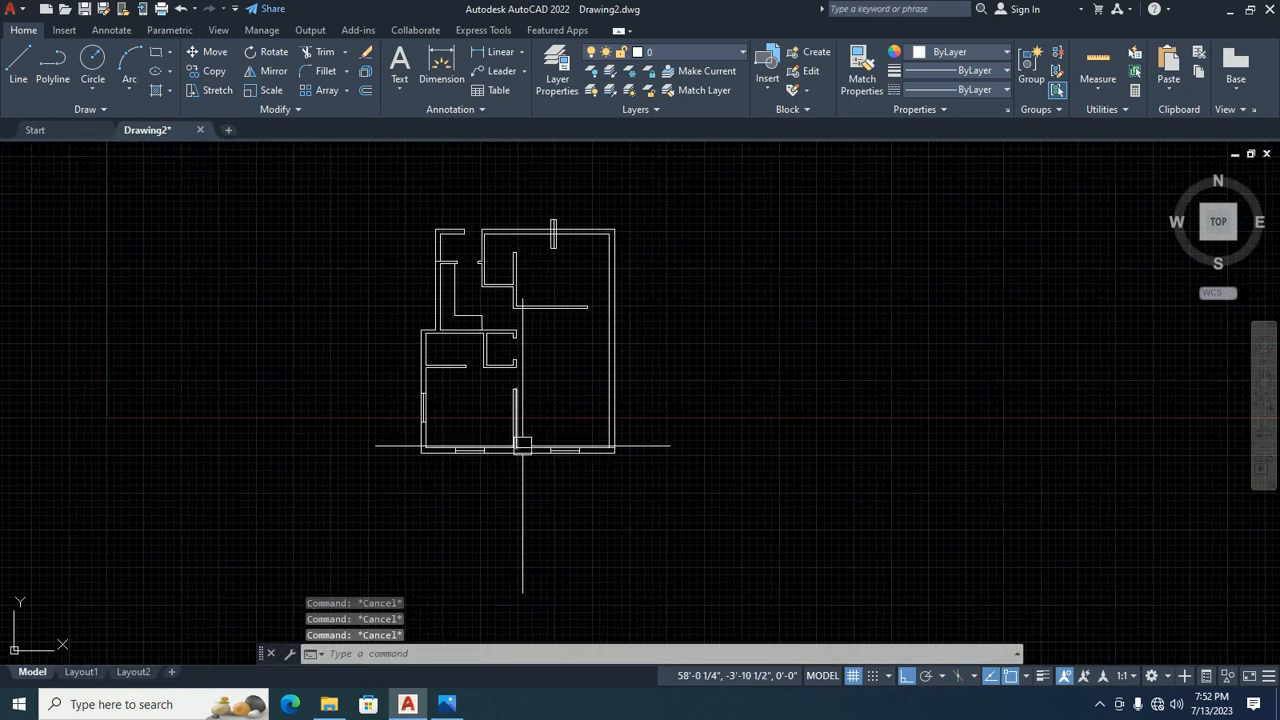
scroll(526, 443, "up", 2)
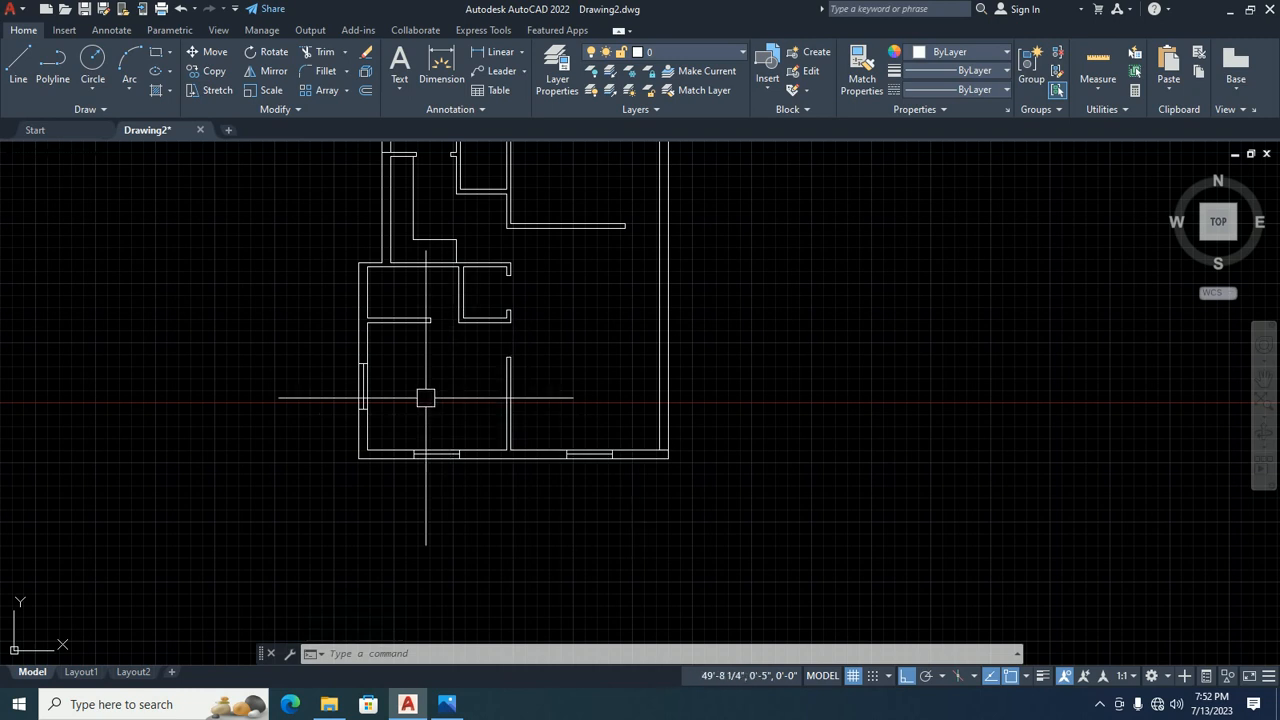
scroll(371, 477, "up", 4)
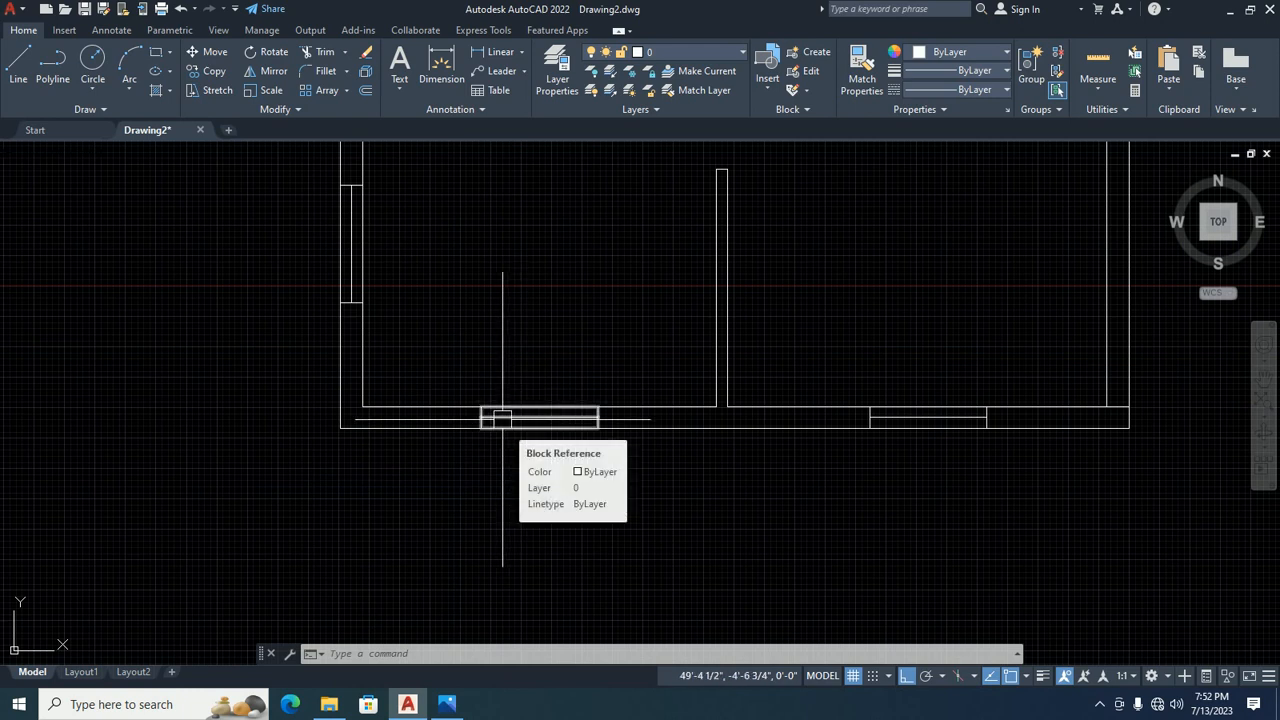
scroll(501, 414, "up", 4)
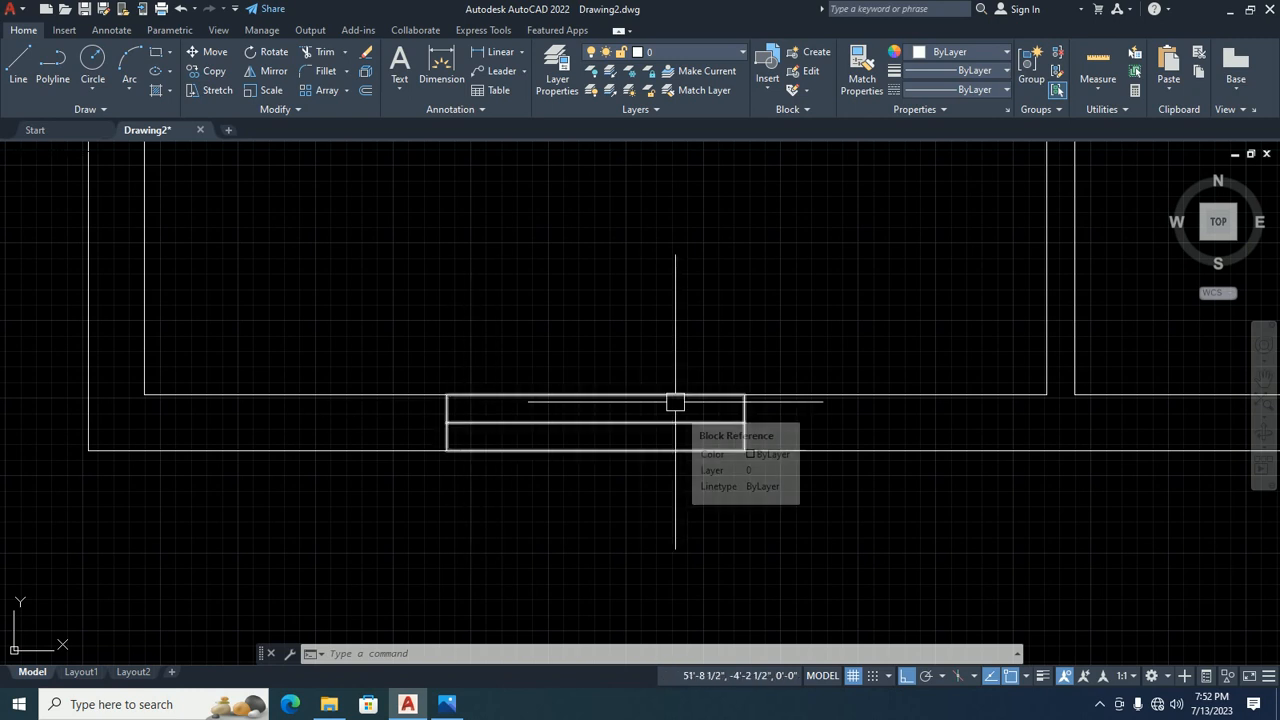
scroll(675, 402, "down", 5)
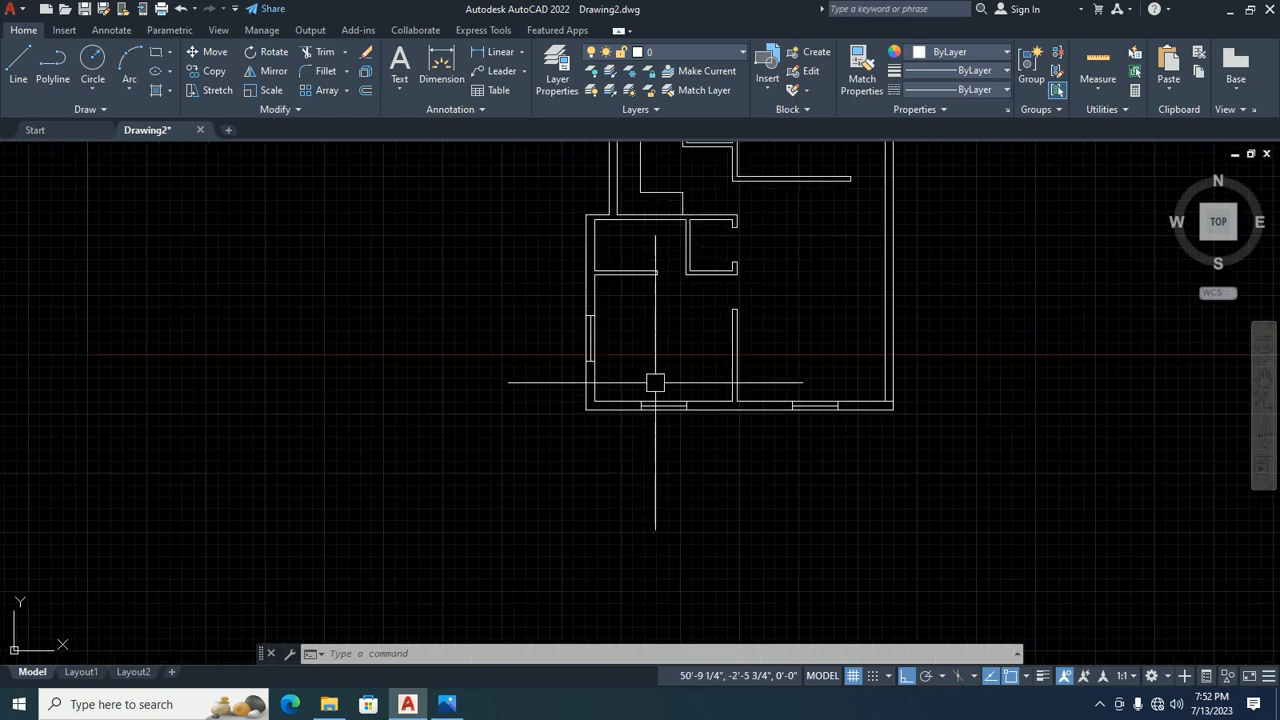
Rotate the upper-right room's top window 90 degrees about its edge's point on the wall's inner line so it lies within the wall.
middle_click_drag(759, 266, 694, 400)
type("ro")
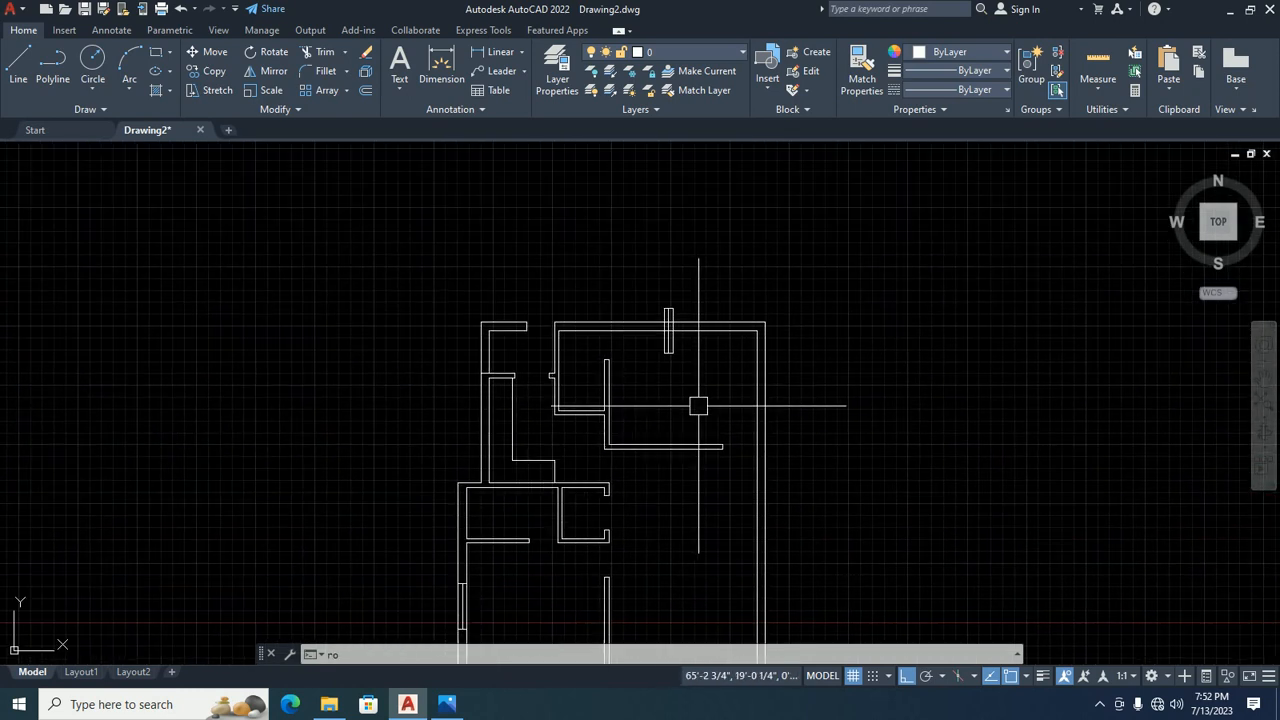
key("Return")
scroll(670, 365, "up", 2)
left_click(666, 349)
scroll(677, 303, "up", 7)
key("Return")
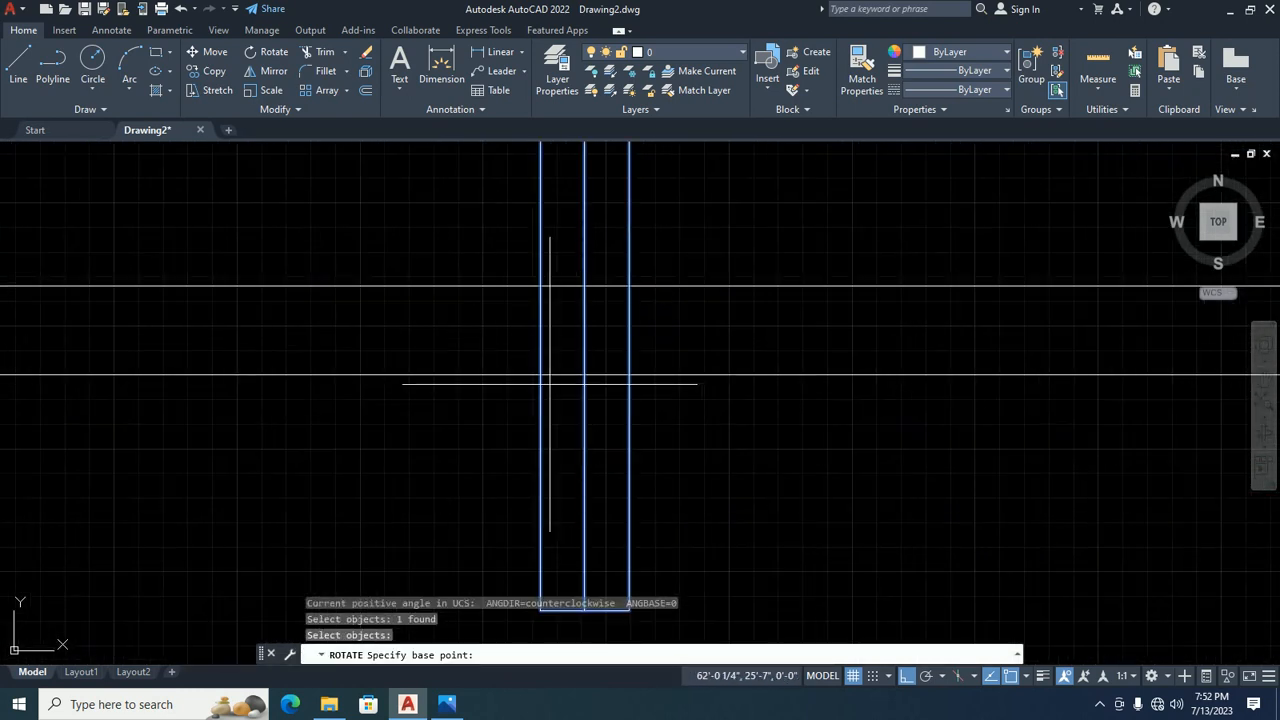
left_click(544, 374)
key("Escape")
key("Escape")
scroll(523, 400, "down", 7)
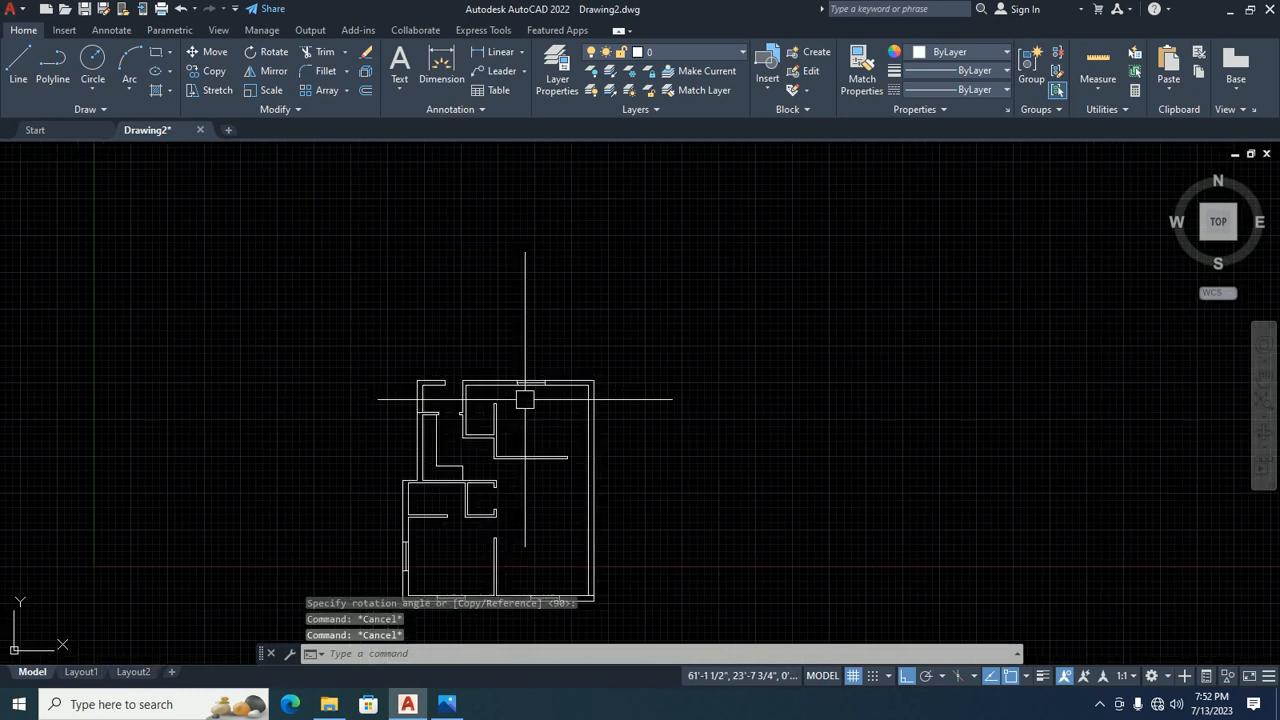
Copy the lower-left room's side window by its inner edge's midpoint to the midpoint of the upper-left room's outer wall inner line.
middle_click_drag(523, 400, 503, 277)
scroll(423, 366, "up", 2)
type("co")
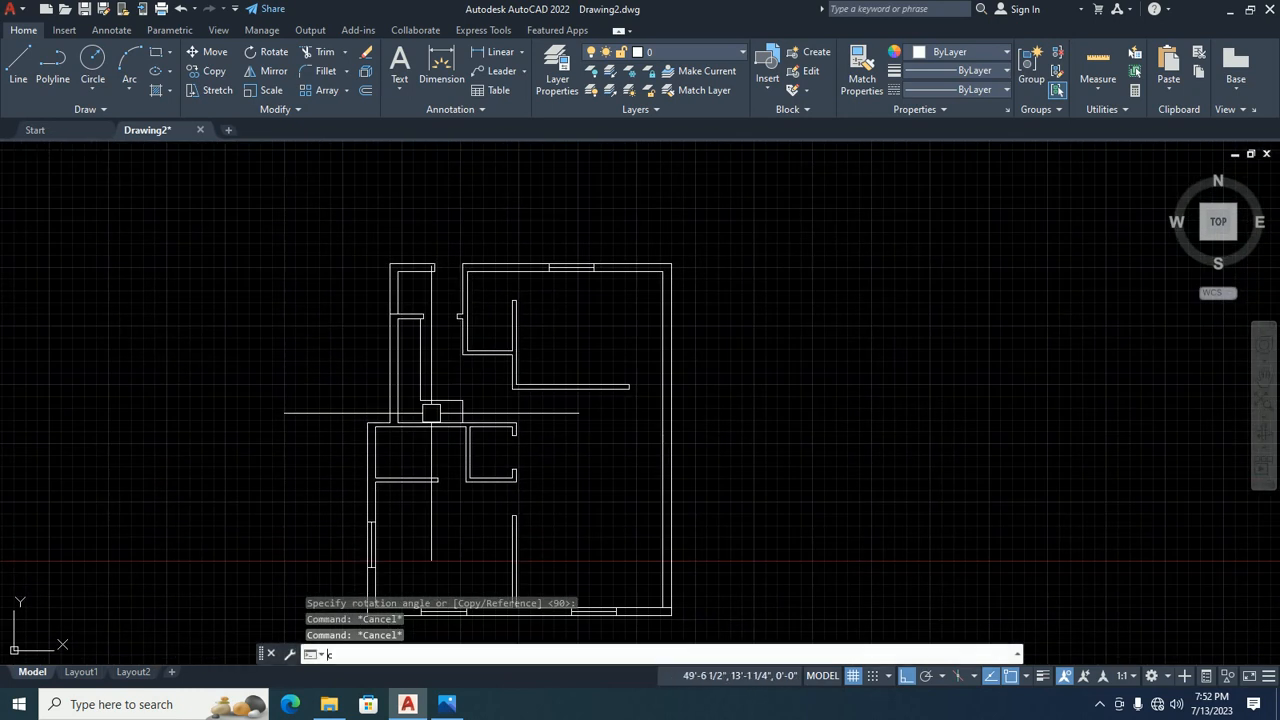
key("Return")
left_click(358, 500)
scroll(340, 500, "up", 4)
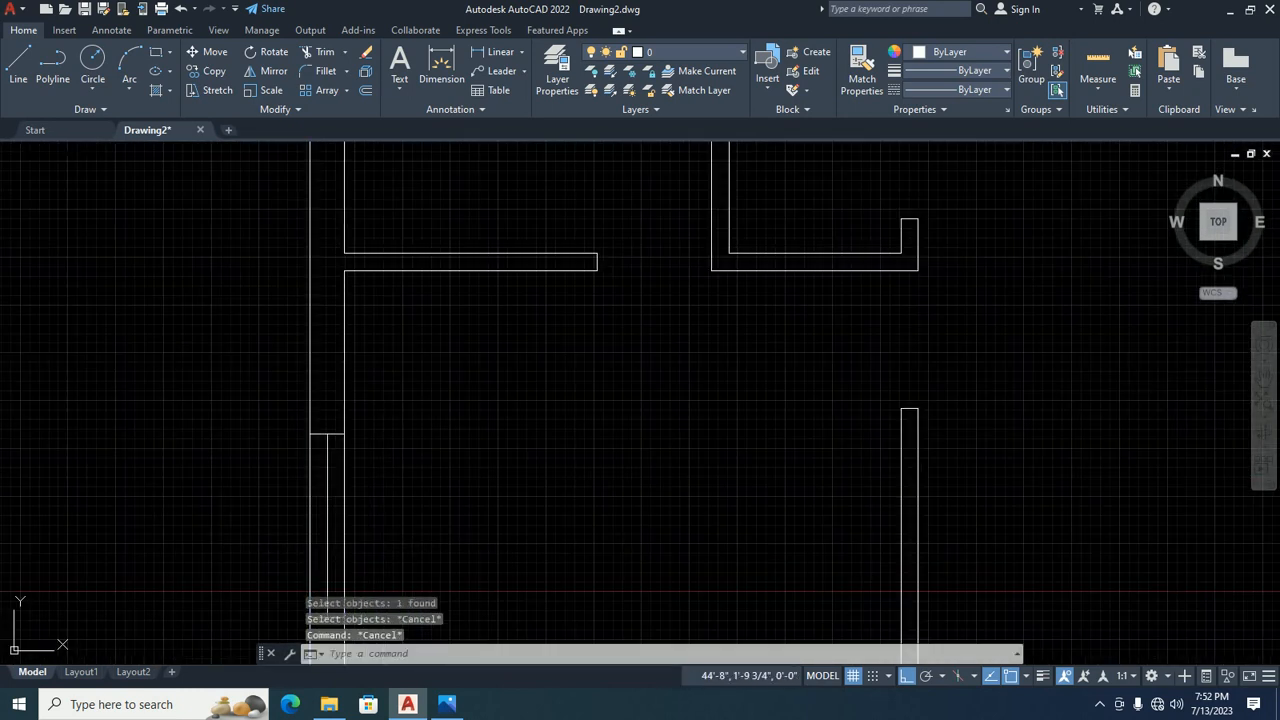
key("Return")
scroll(330, 400, "down", 2)
left_click(334, 397)
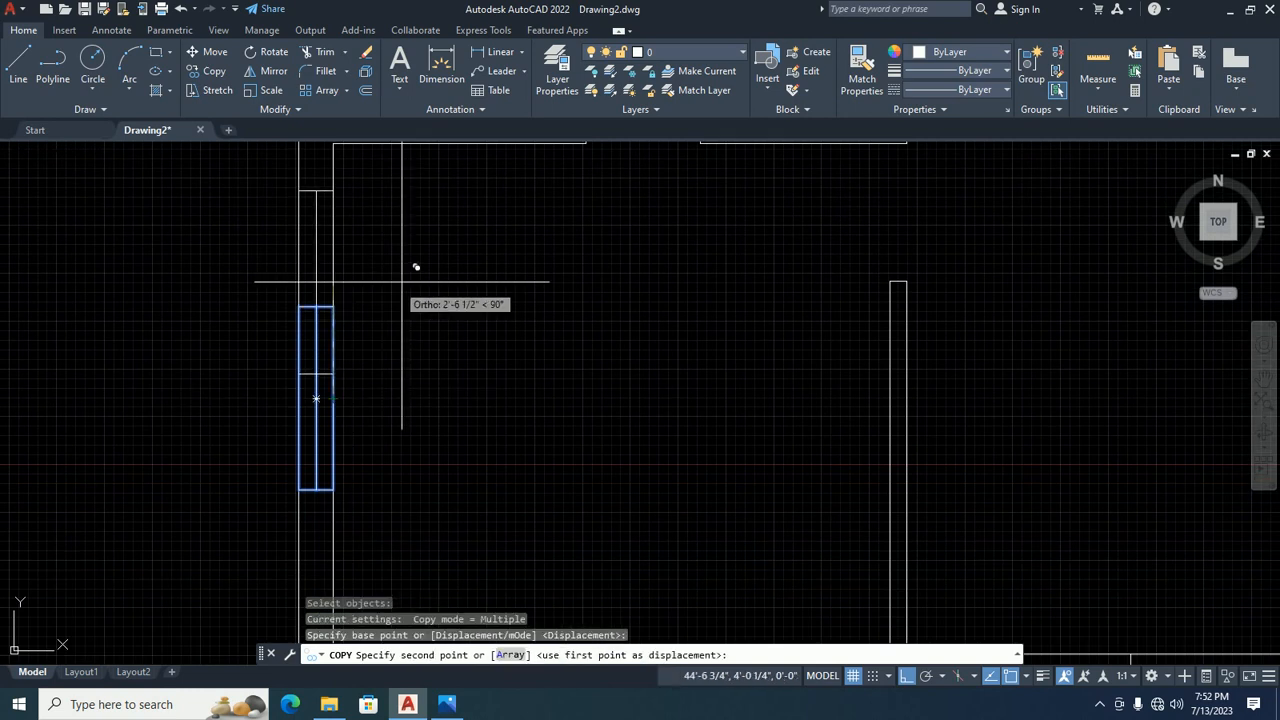
scroll(322, 562, "down", 3)
left_click(343, 386)
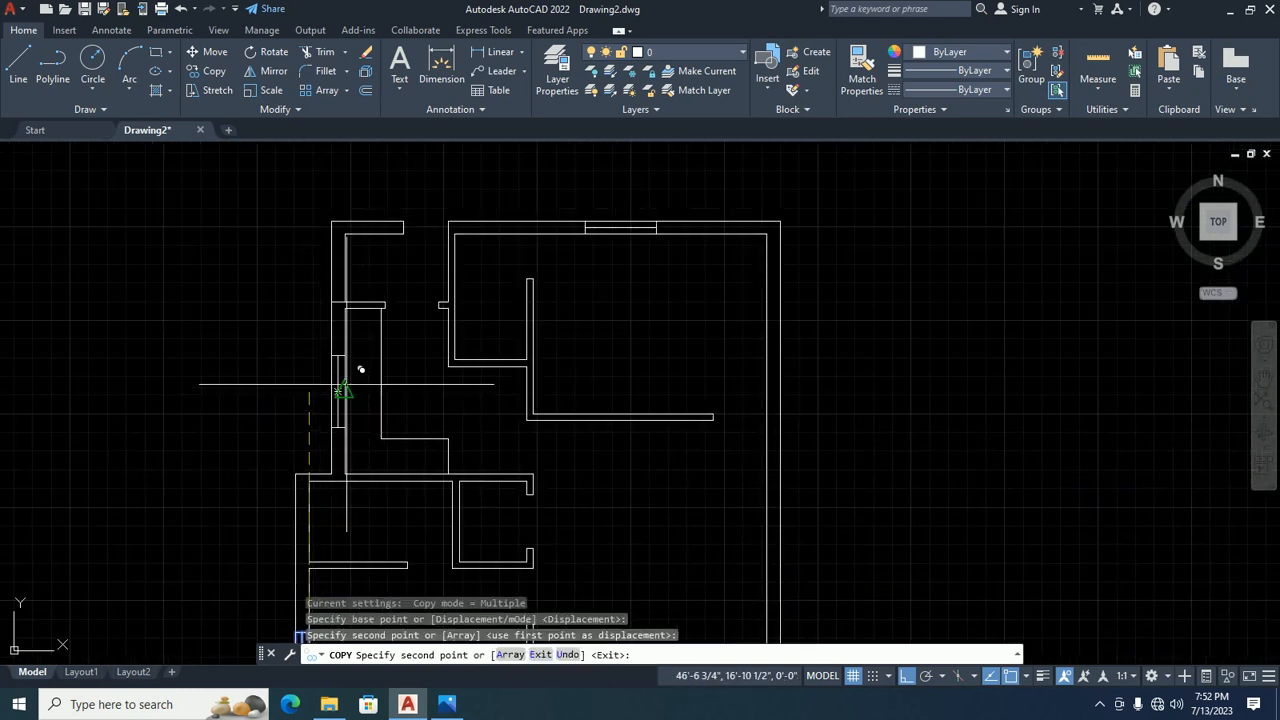
key("Escape")
scroll(385, 335, "down", 3)
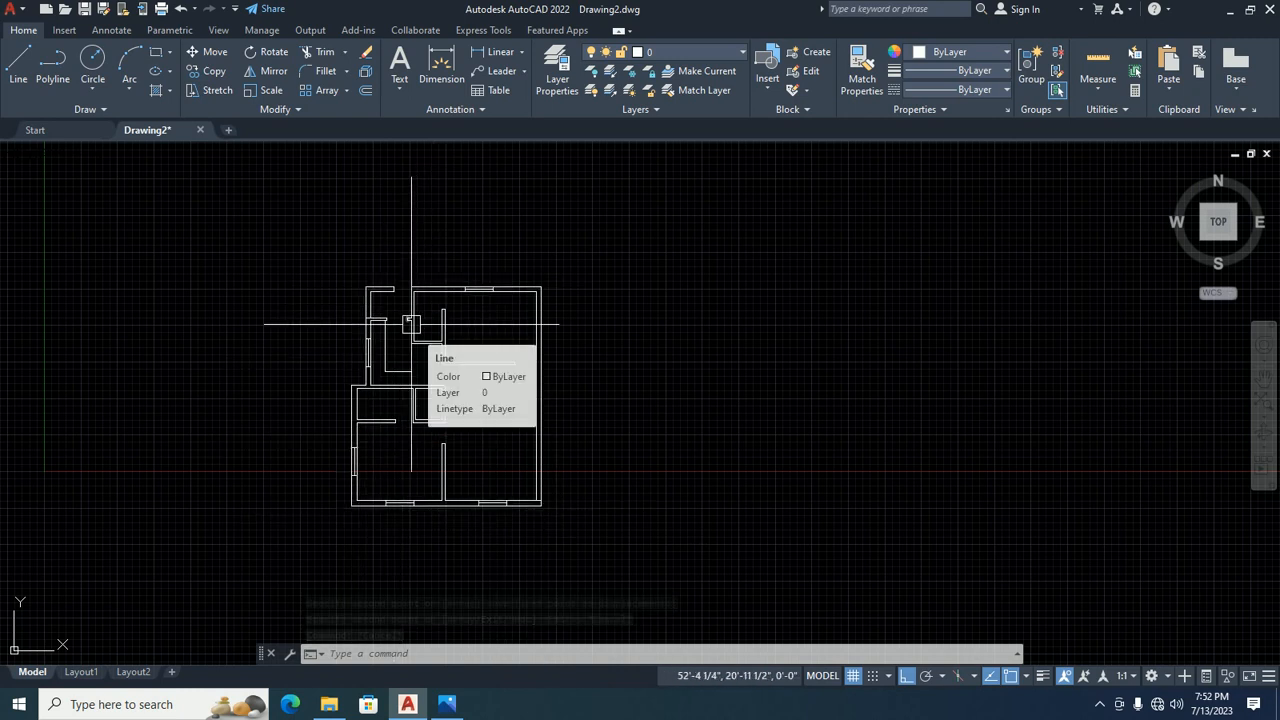
middle_click_drag(399, 376, 407, 324)
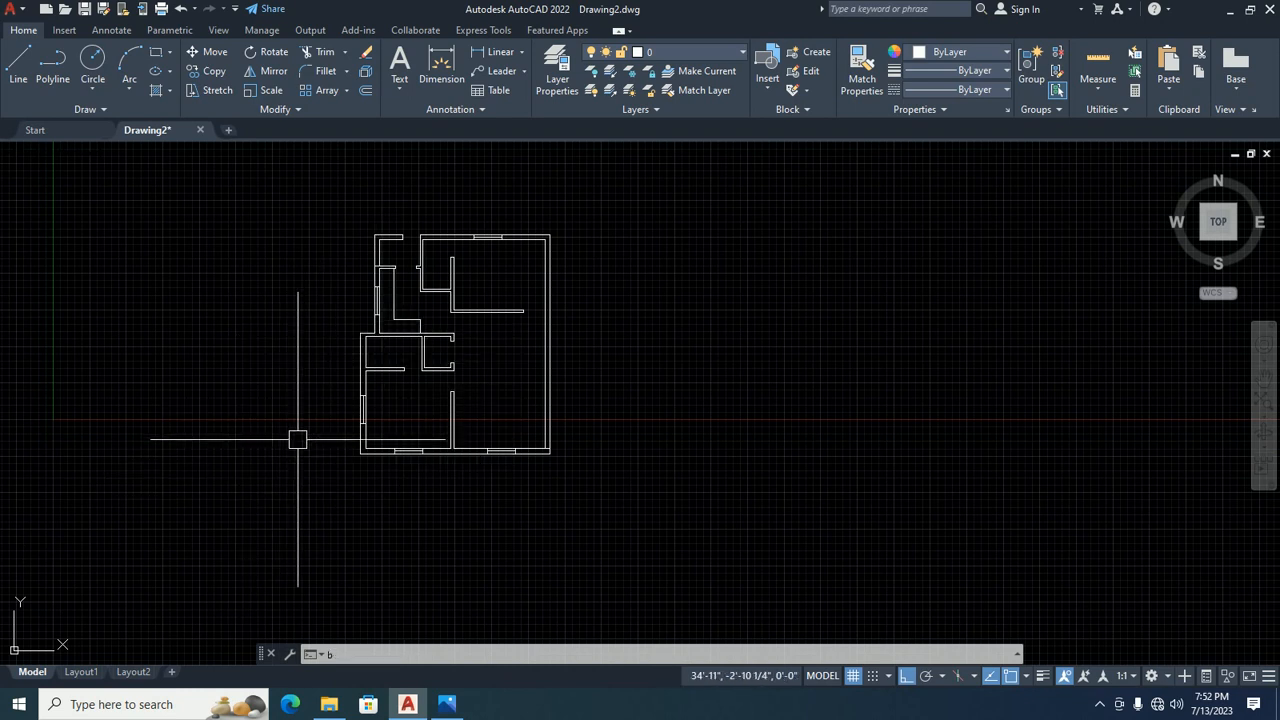
Open the block w1 for editing in the block editor.
type("be")
key("Return")
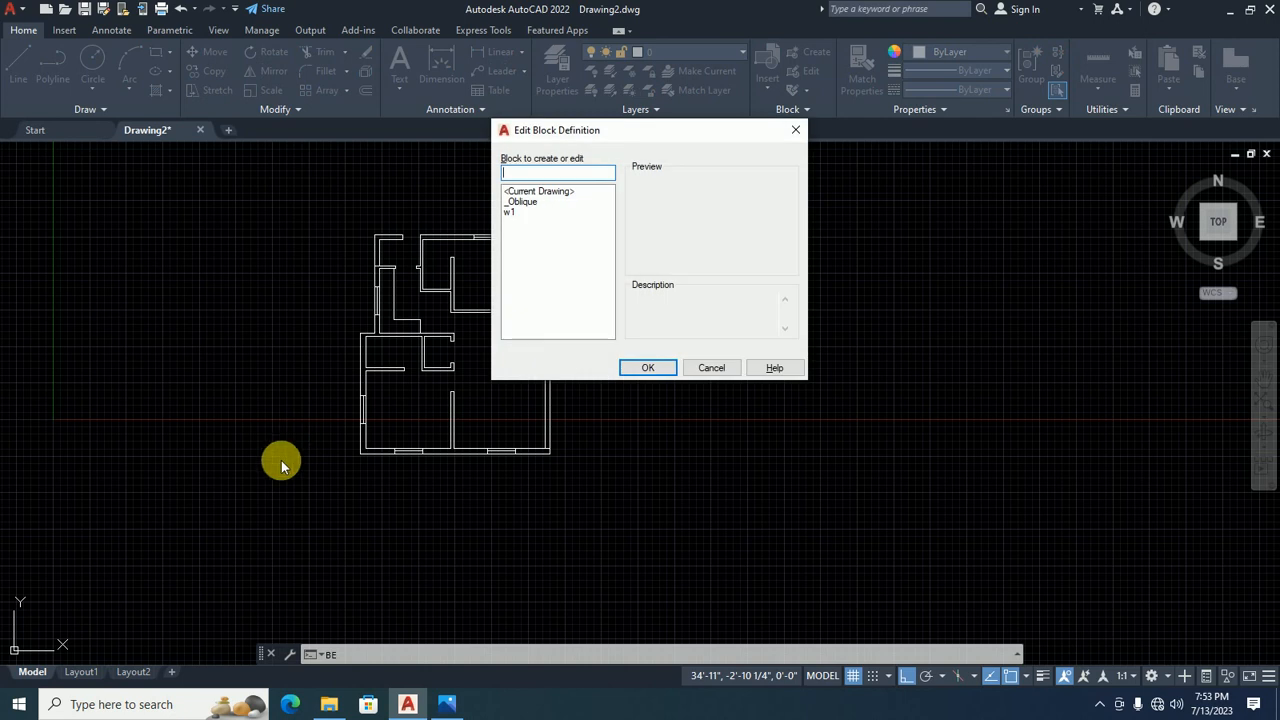
left_click(509, 212)
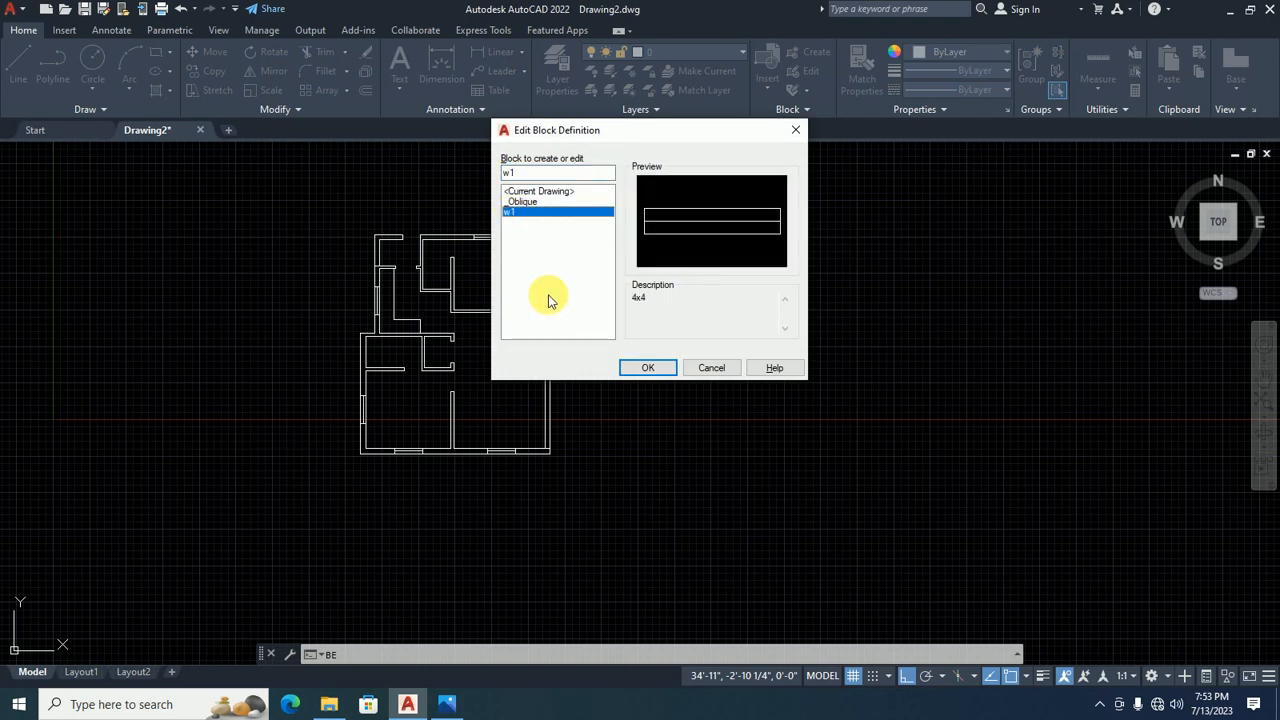
left_click(648, 368)
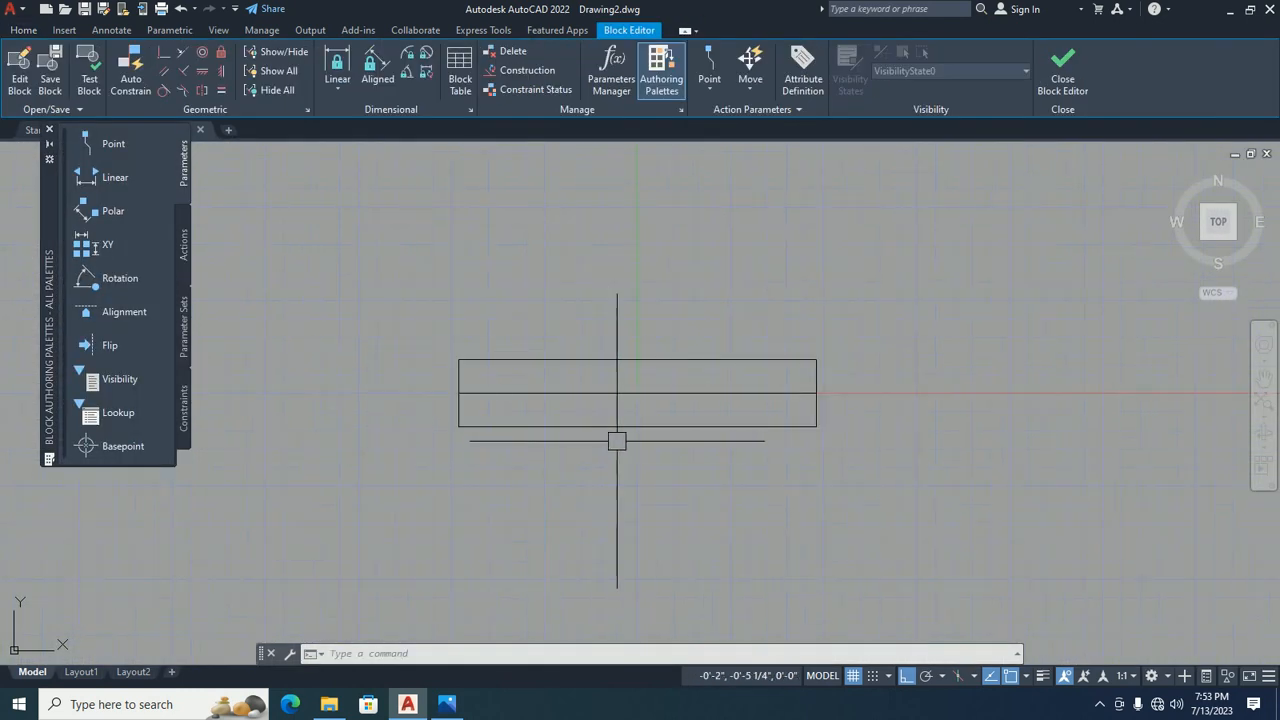
Explode the window block's outer rectangle into separate lines.
left_click(622, 426)
key("Escape")
type("x")
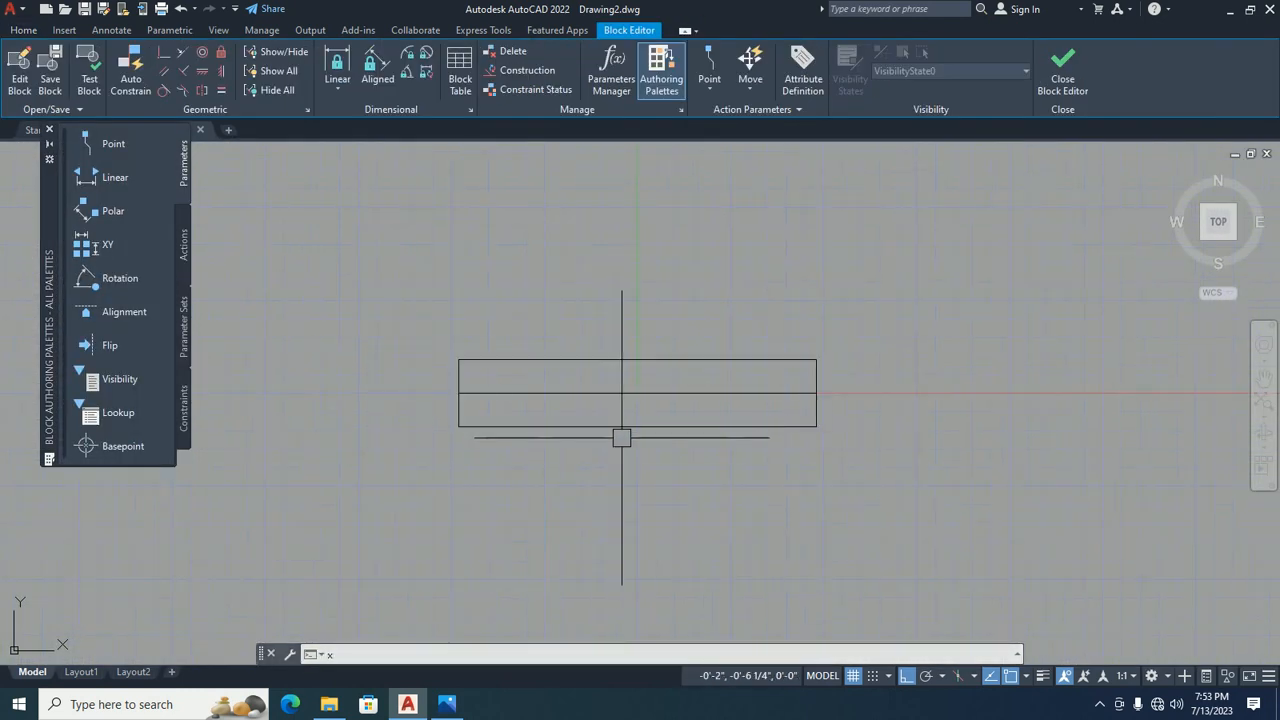
key("Return")
left_click(629, 435)
key("Return")
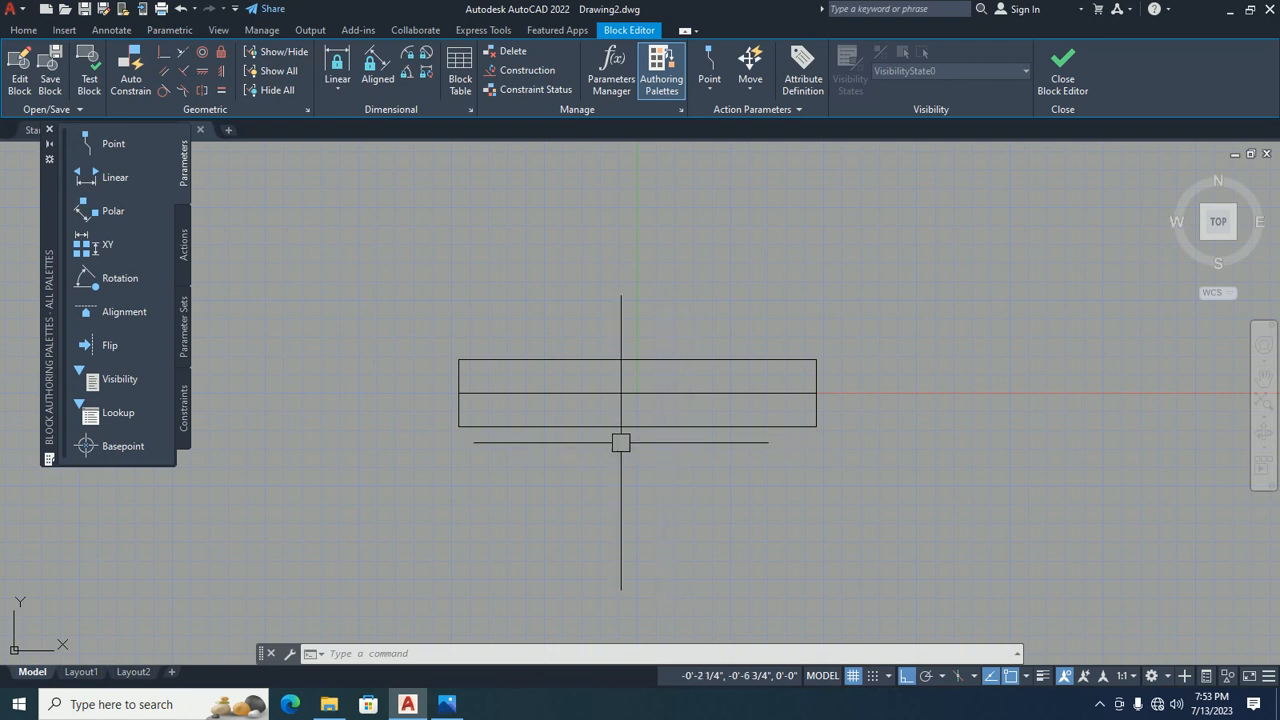
key("Escape")
key("Escape")
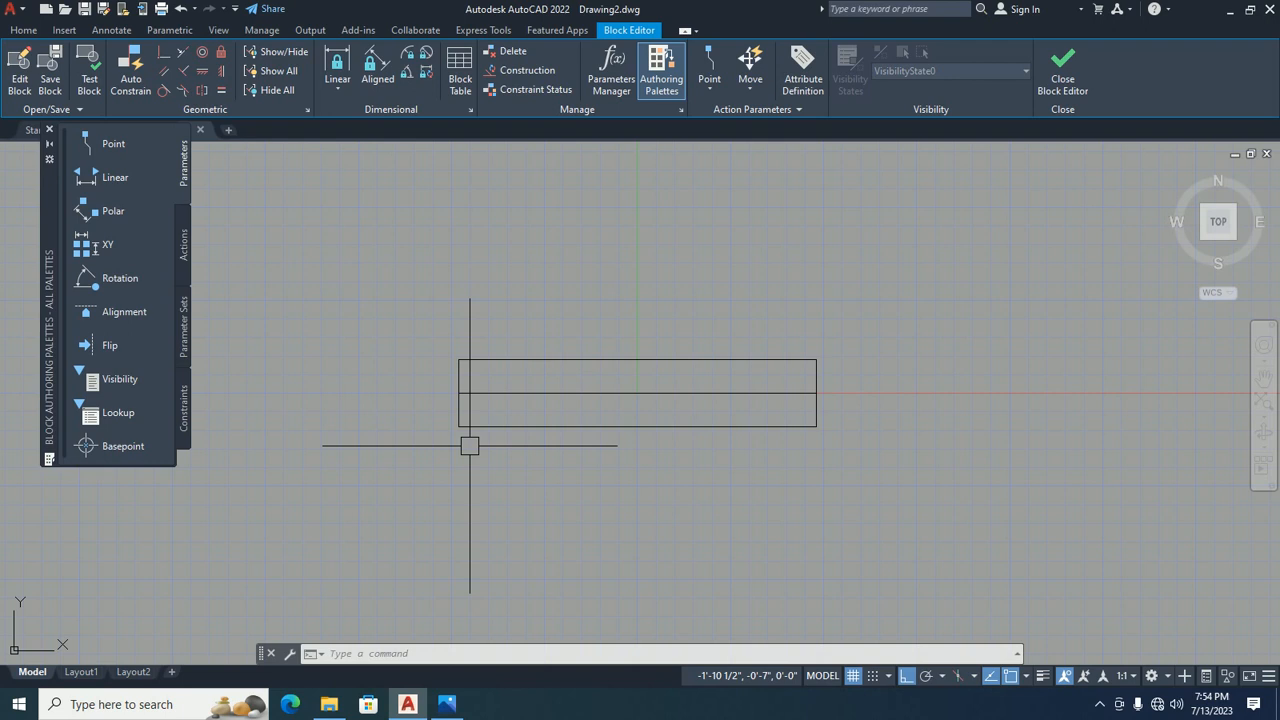
key("Escape")
key("Escape")
key("Escape")
scroll(460, 392, "up", 2)
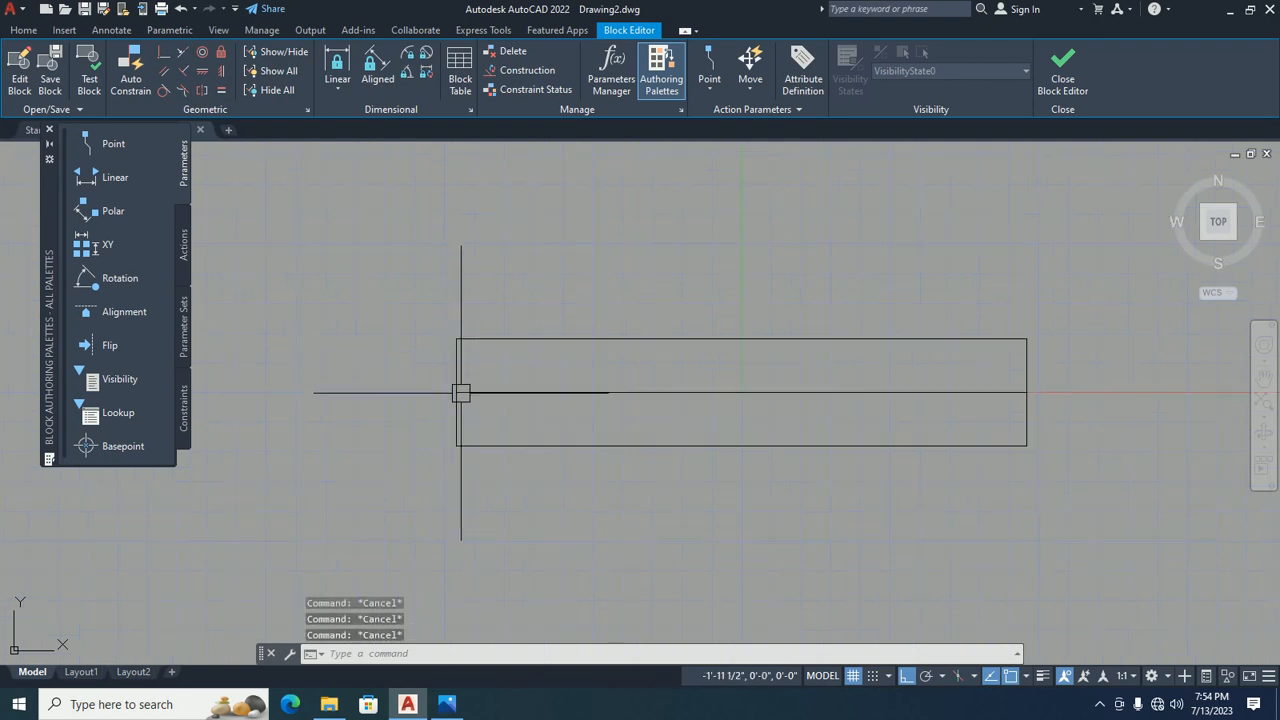
Offset both short end lines of the window block 2 inches inward.
type("o")
key("Return")
type("2")
key("Return")
left_click(457, 421)
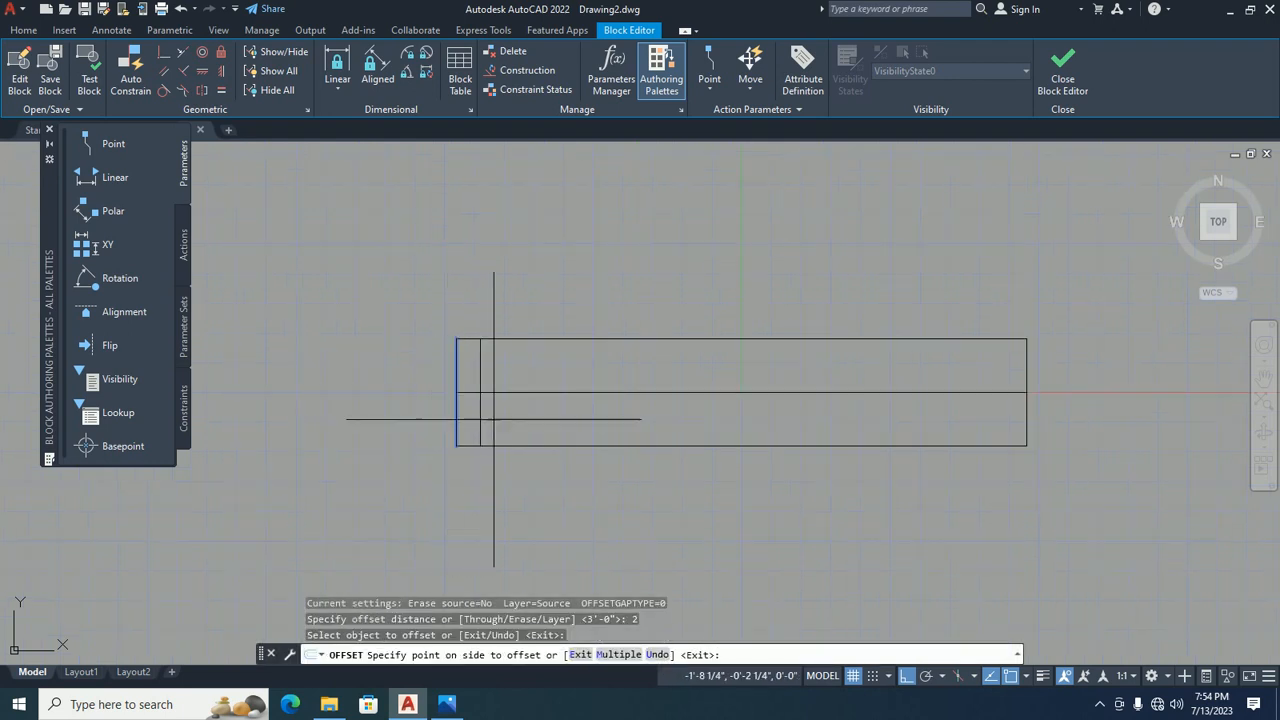
left_click(502, 414)
middle_click_drag(959, 401, 834, 440)
left_click(903, 454)
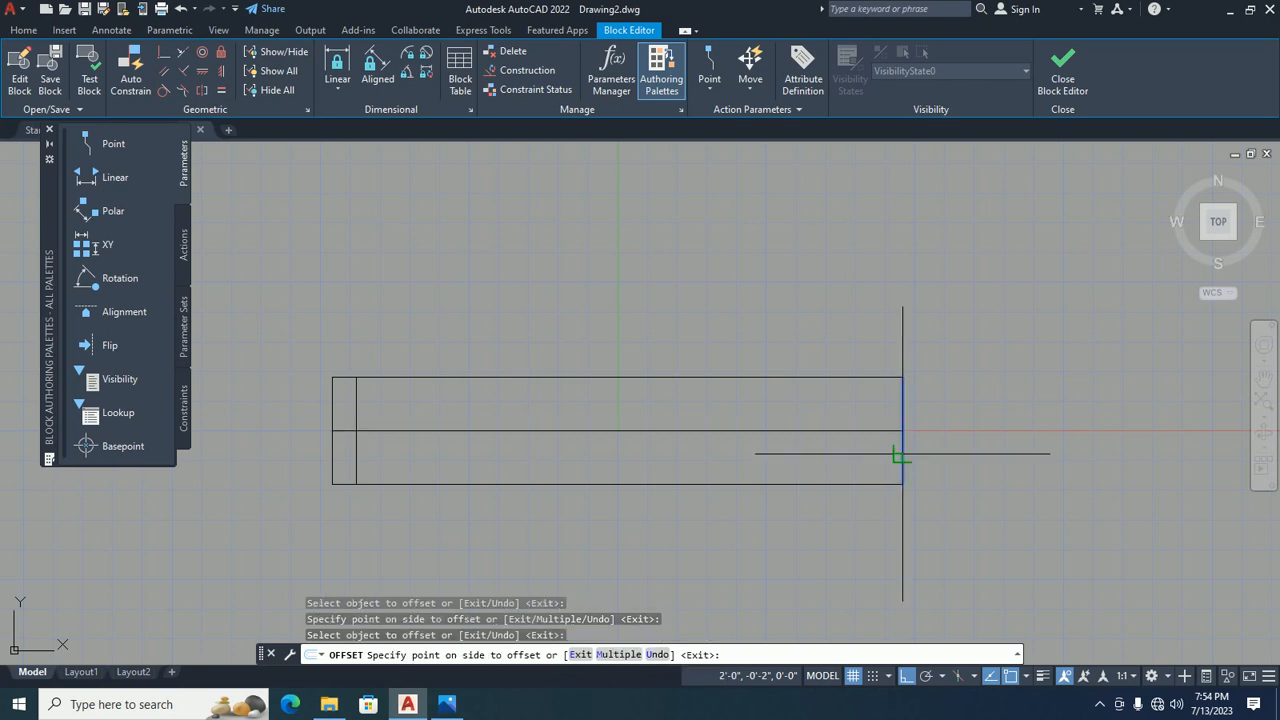
left_click(812, 472)
key("Escape")
key("Escape")
key("Escape")
key("Escape")
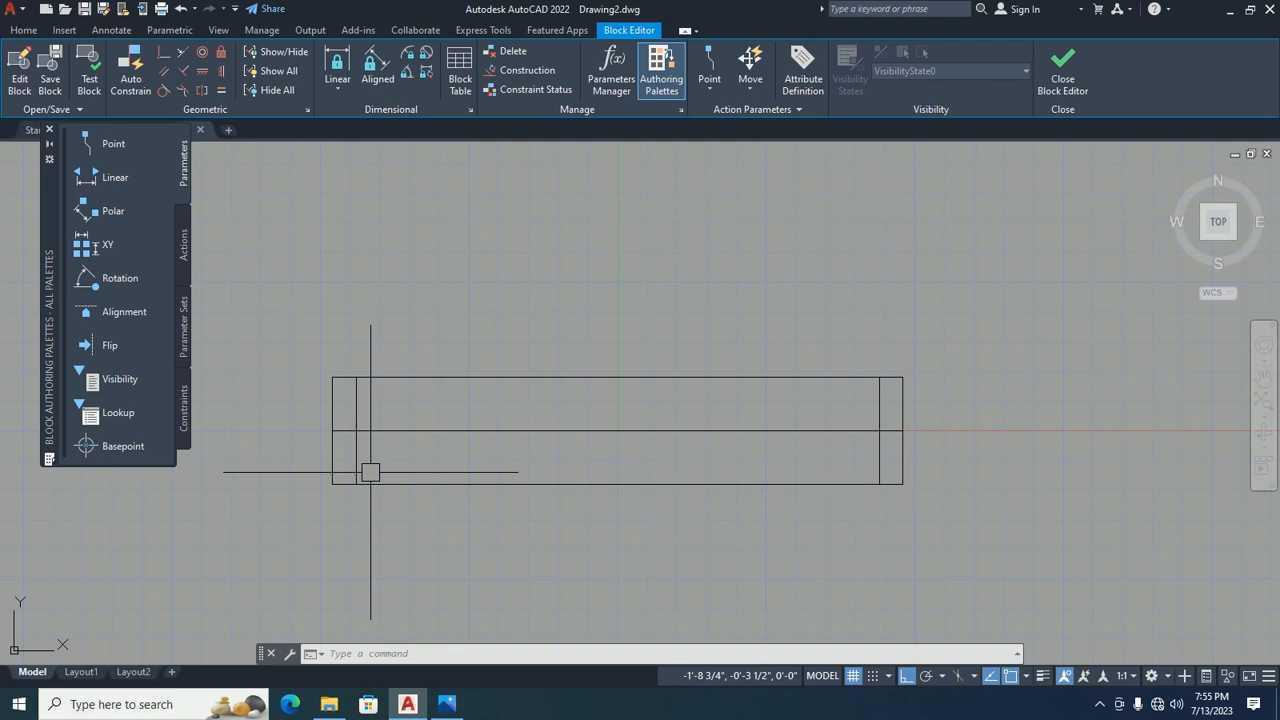
Trim the window's middle line at both ends so it runs only between the two inner offset lines.
type("tr")
key("Return")
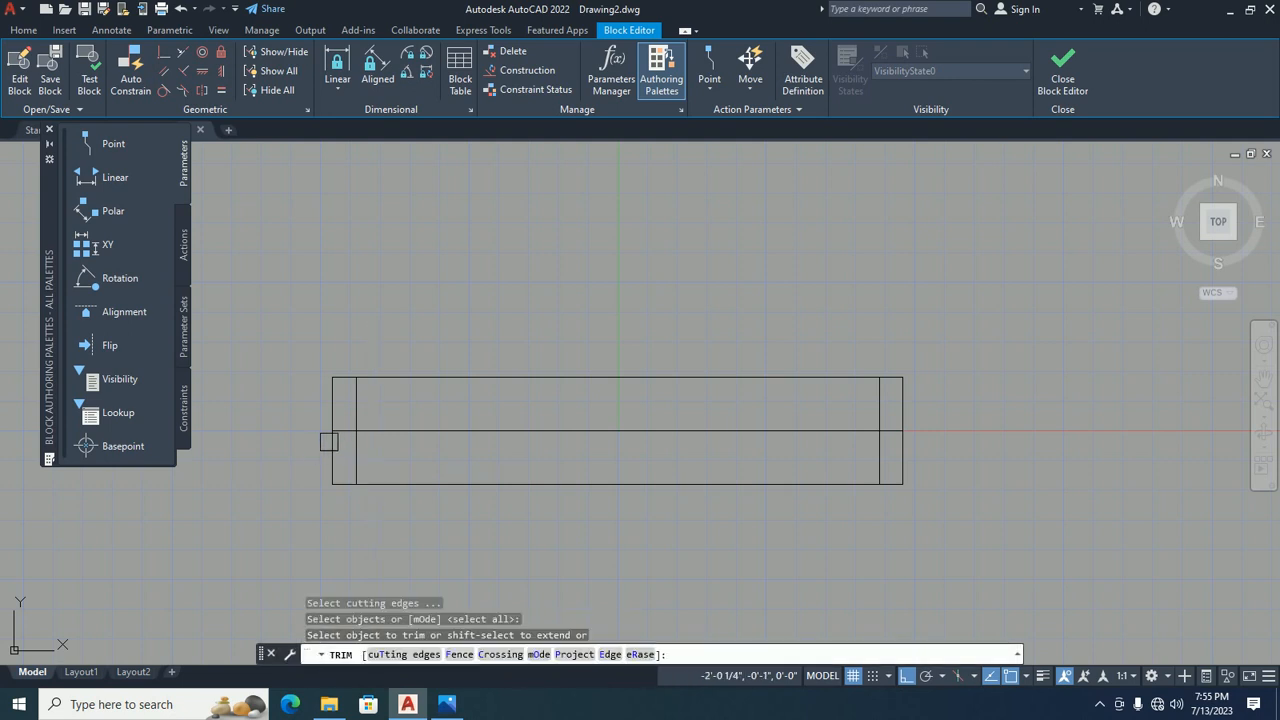
scroll(358, 430, "up", 4)
left_click(331, 431)
scroll(549, 432, "down", 4)
middle_click_drag(642, 426, 341, 432)
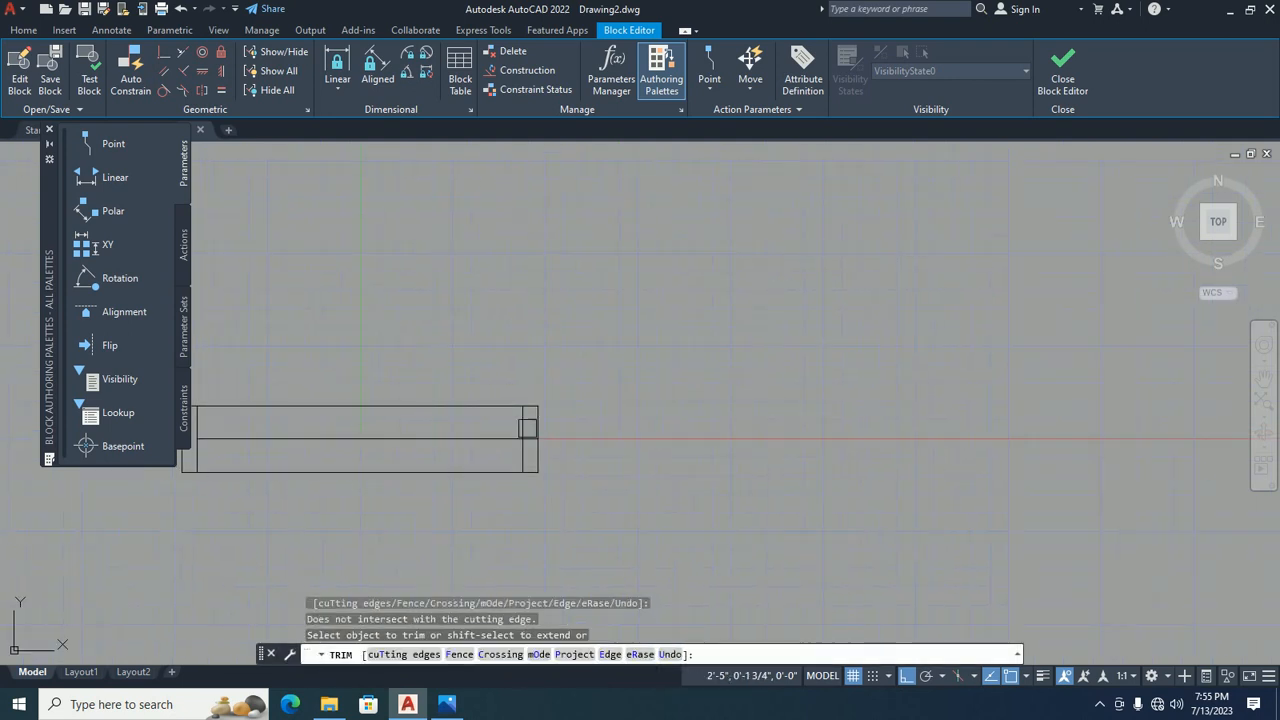
scroll(514, 440, "up", 4)
left_click(590, 423)
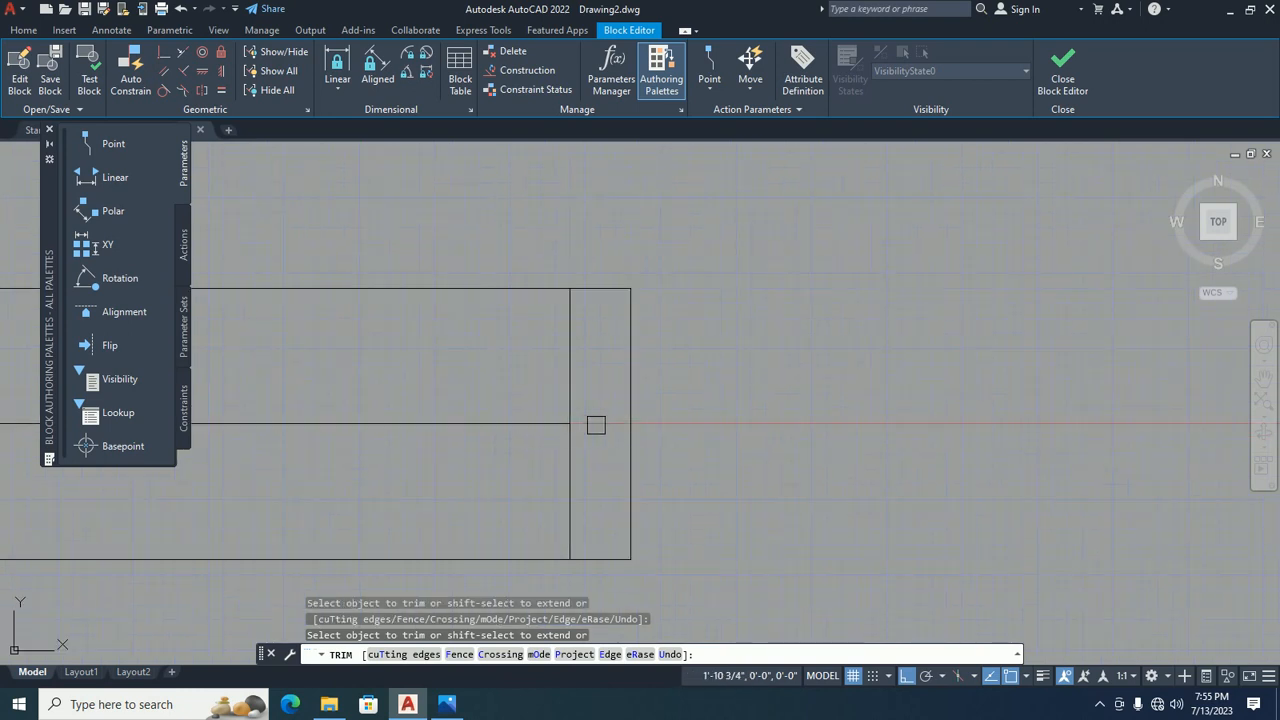
scroll(597, 425, "down", 4)
middle_click_drag(591, 424, 657, 400)
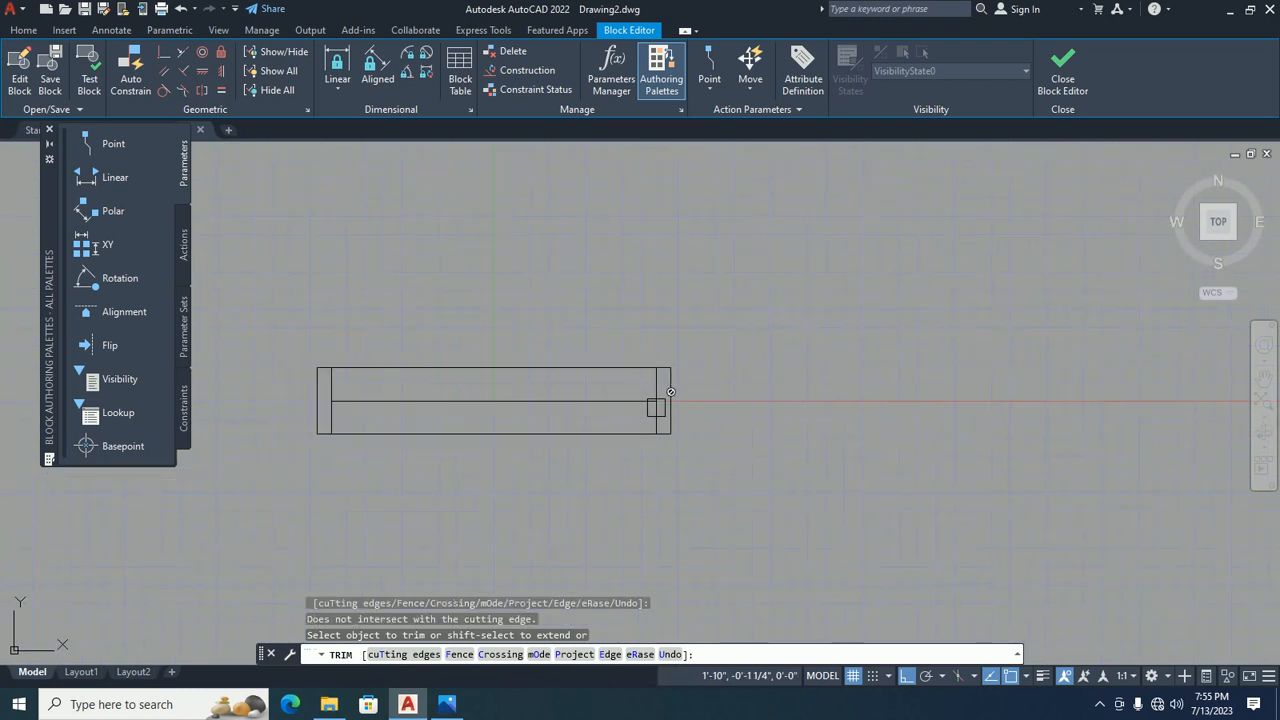
key("Escape")
Close the block editor and save the changes to block w1.
left_click(1063, 80)
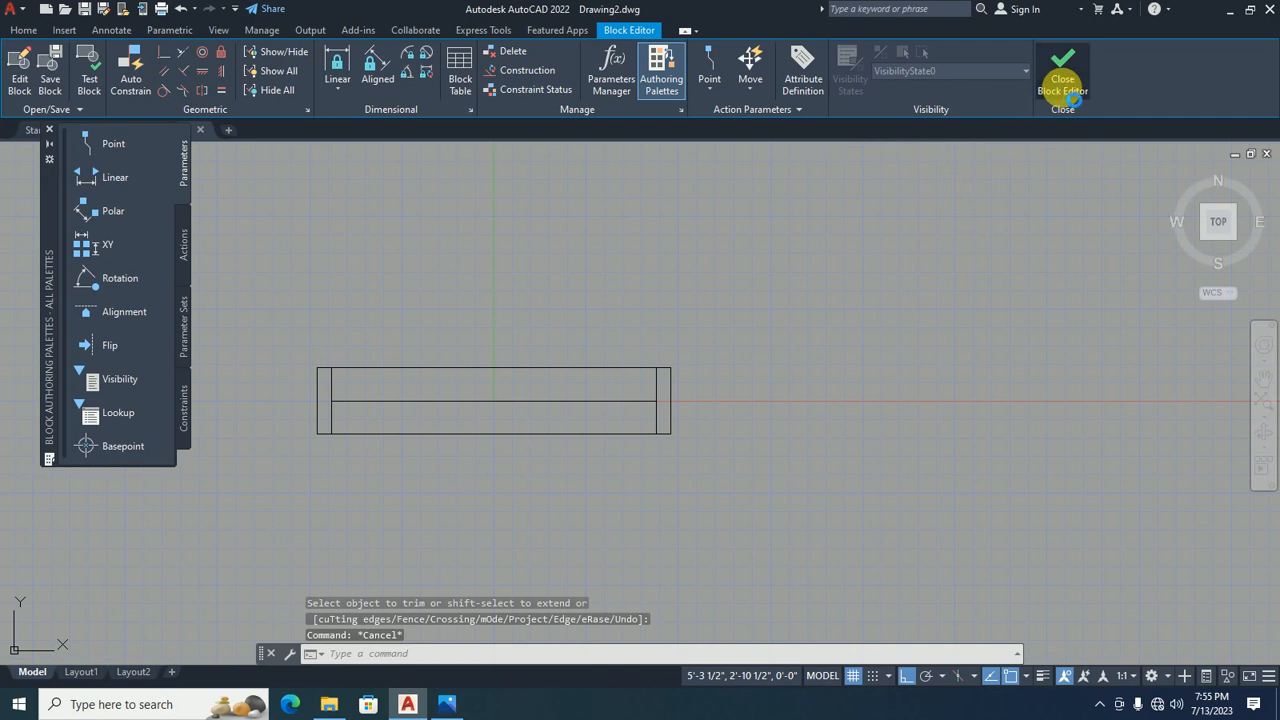
left_click(609, 317)
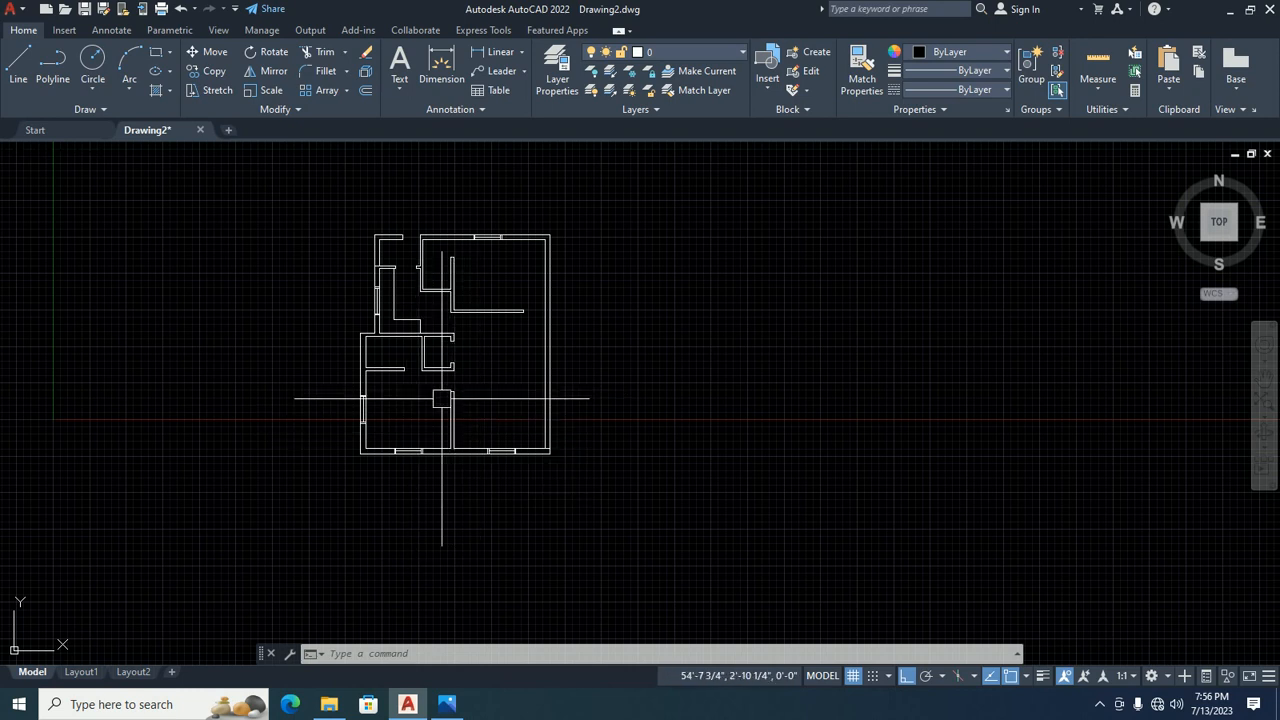
scroll(397, 428, "up", 6)
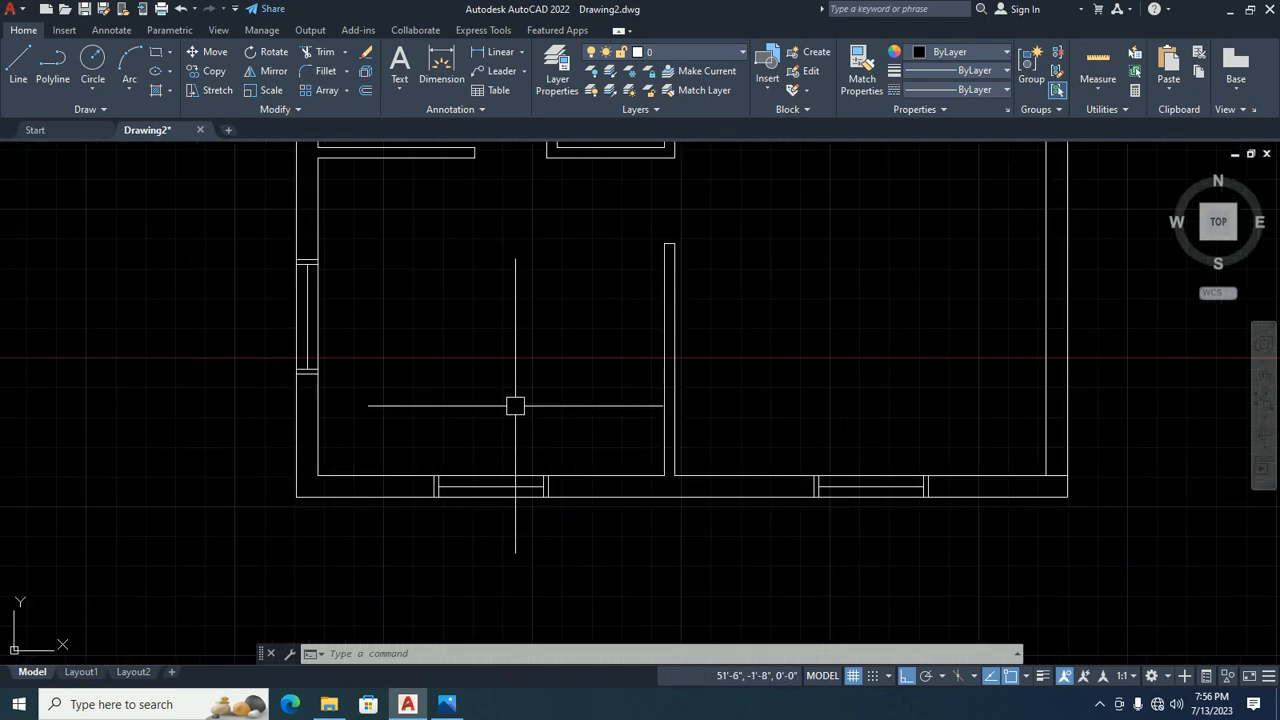
scroll(516, 412, "down", 5)
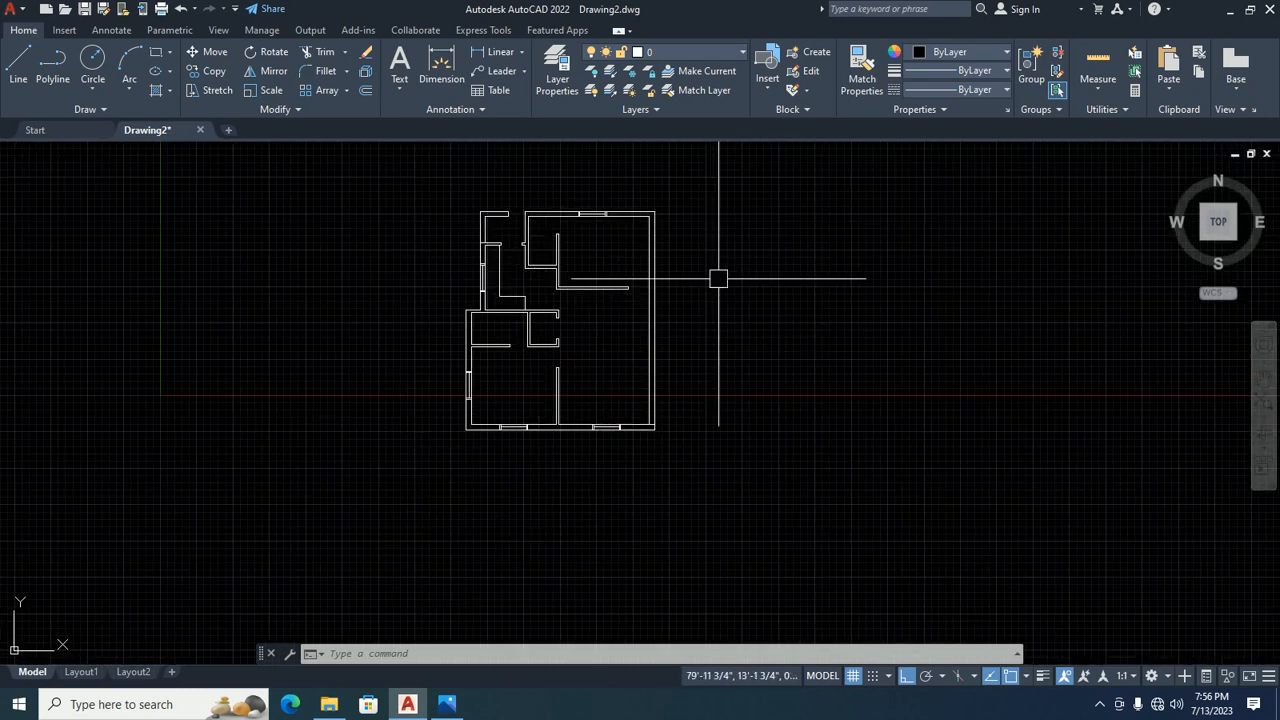
scroll(540, 320, "up", 4)
scroll(540, 348, "up", 2)
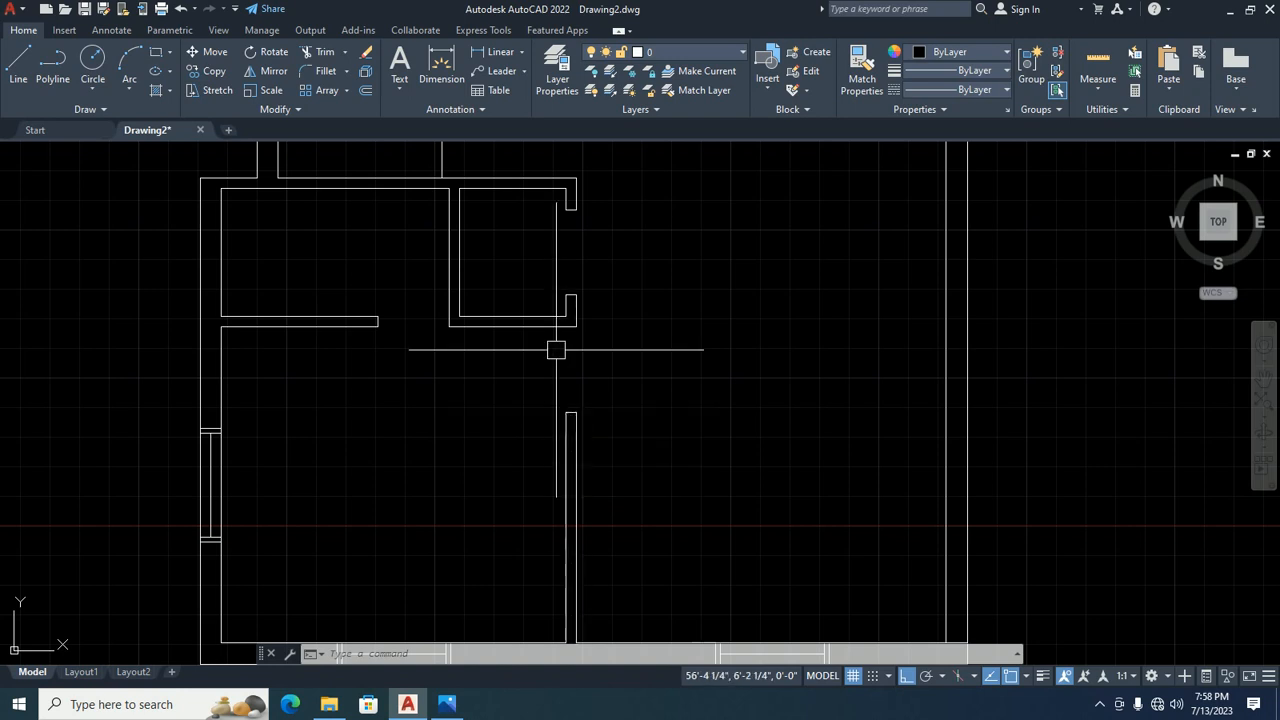
scroll(570, 418, "up", 2)
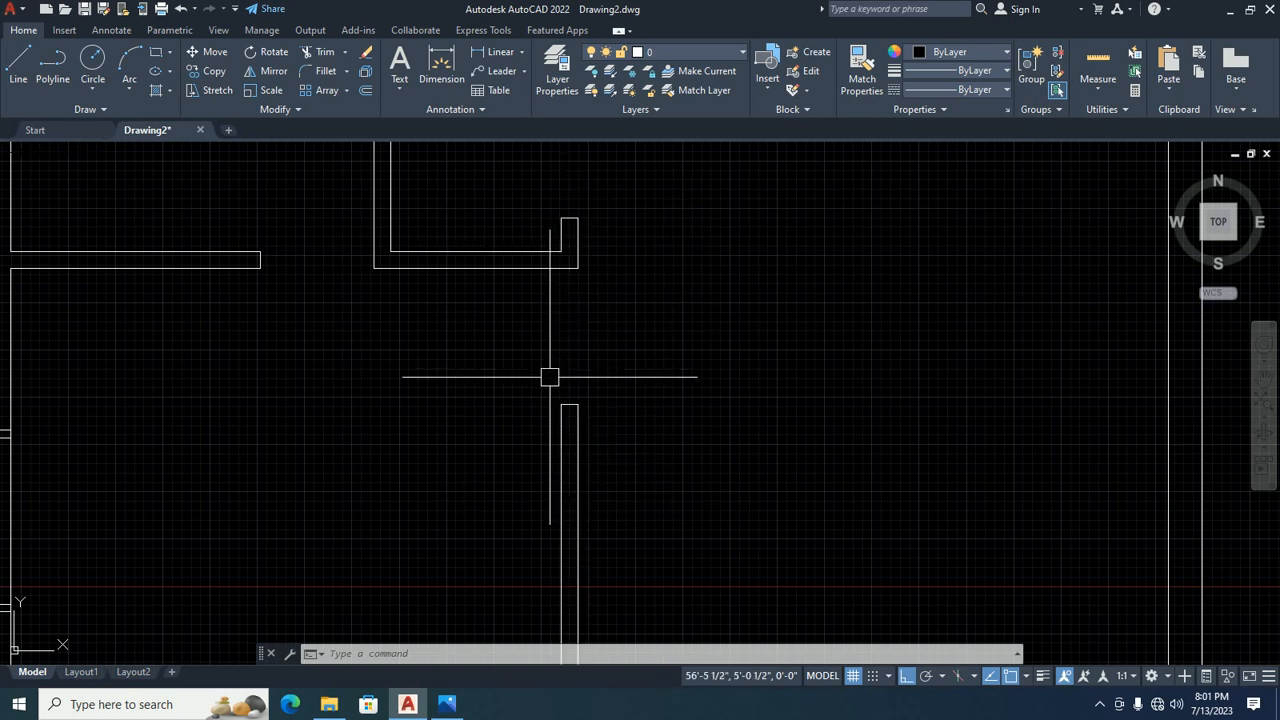
key("Escape")
key("Escape")
key("Escape")
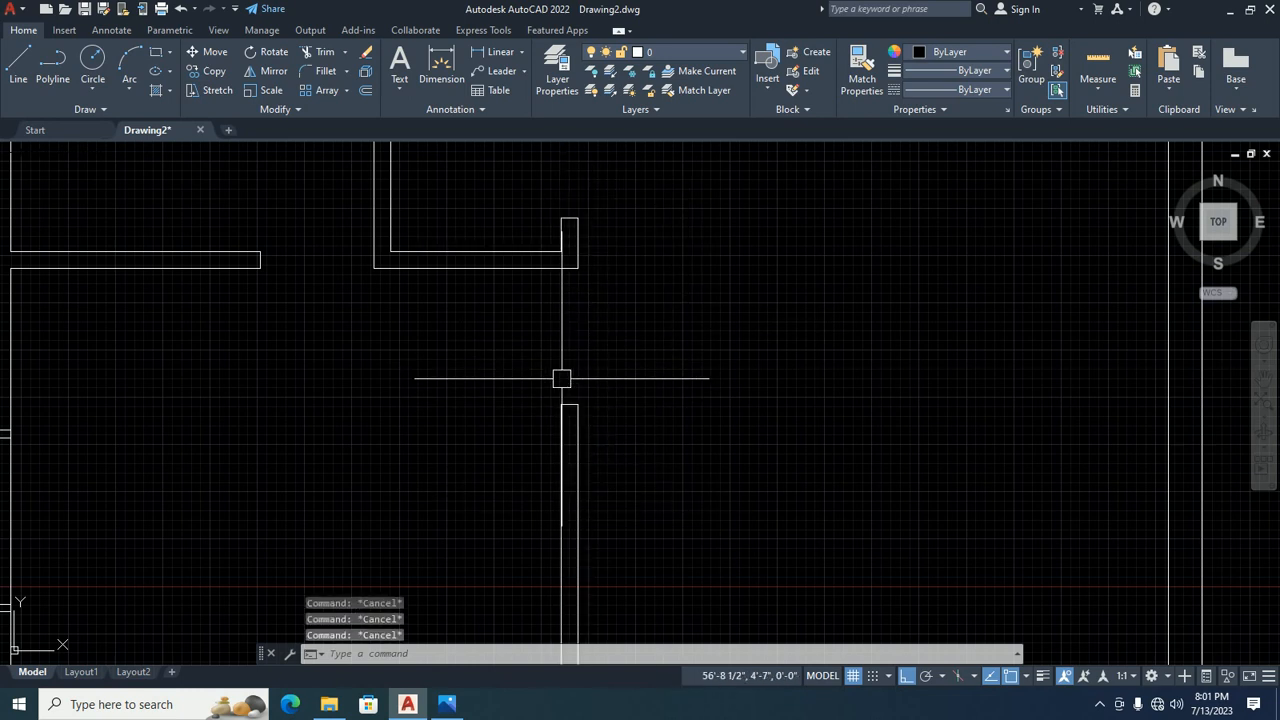
Draw a rectangle 3 inches long and 4 inches wide in the empty space beside the floor plan.
scroll(763, 354, "down", 6)
middle_click_drag(655, 346, 202, 336)
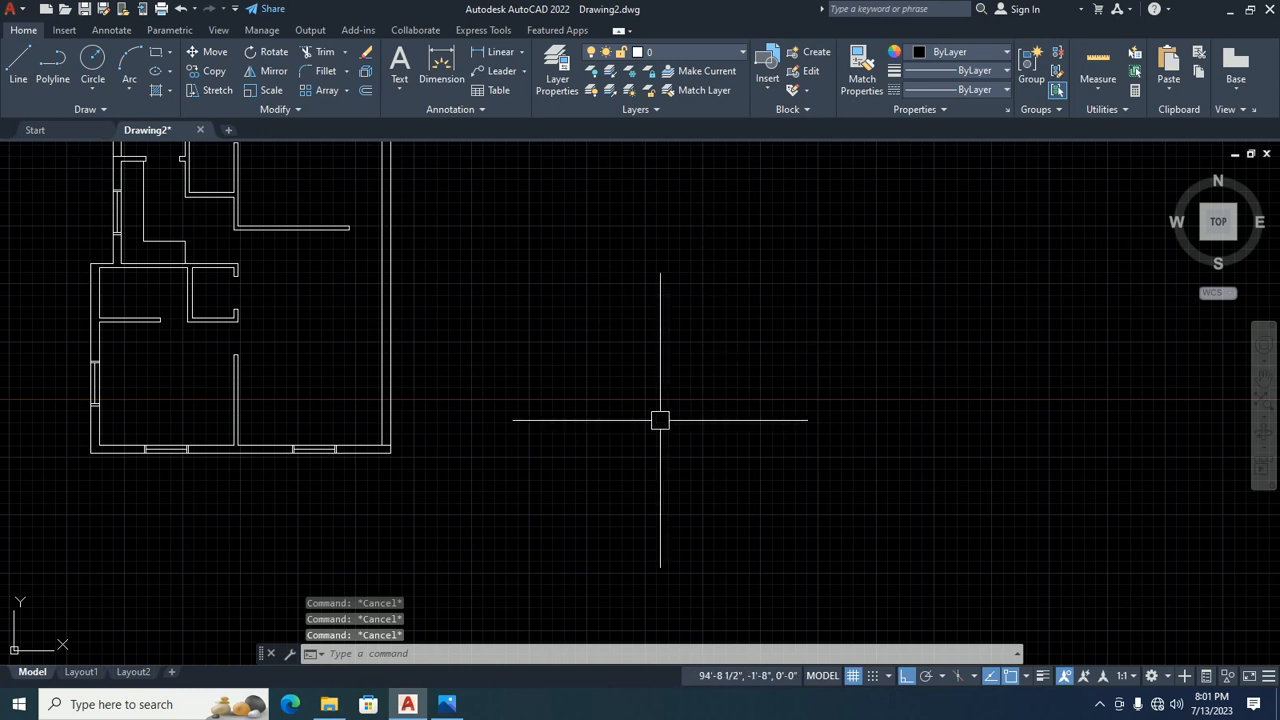
type("rec")
key("Return")
scroll(546, 333, "up", 2)
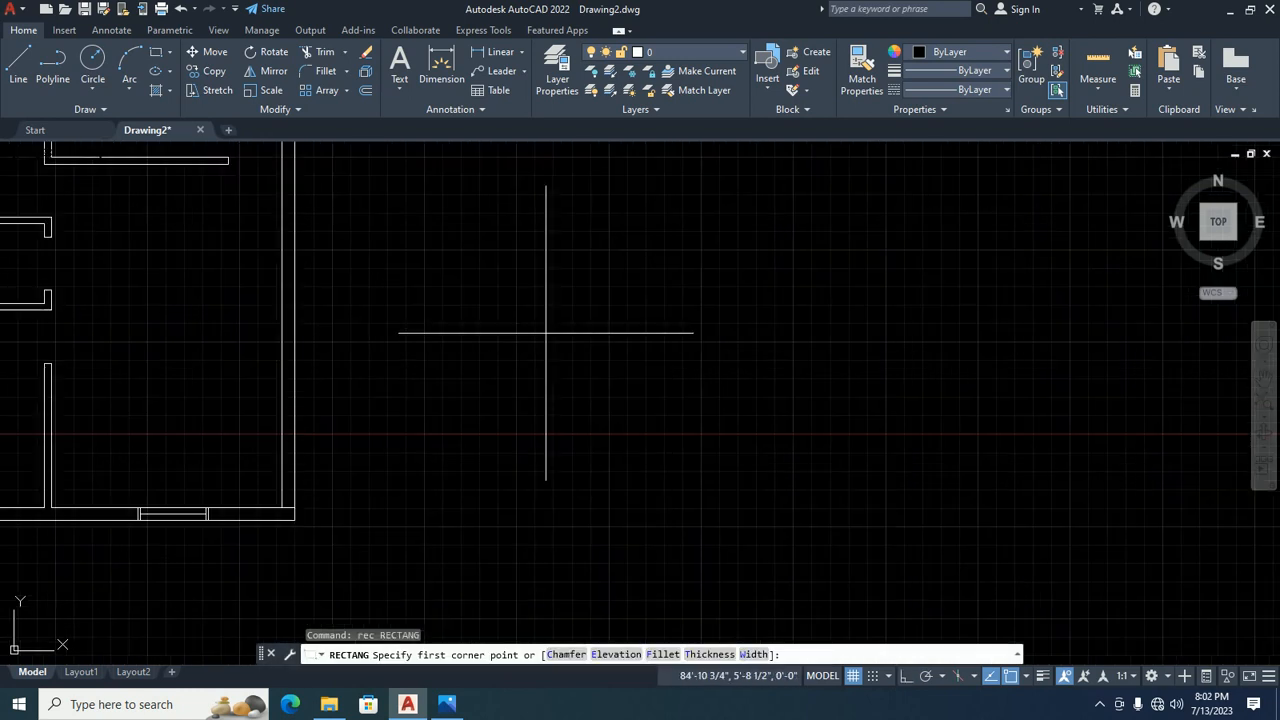
left_click(550, 338)
type("d")
key("Return")
type("3")
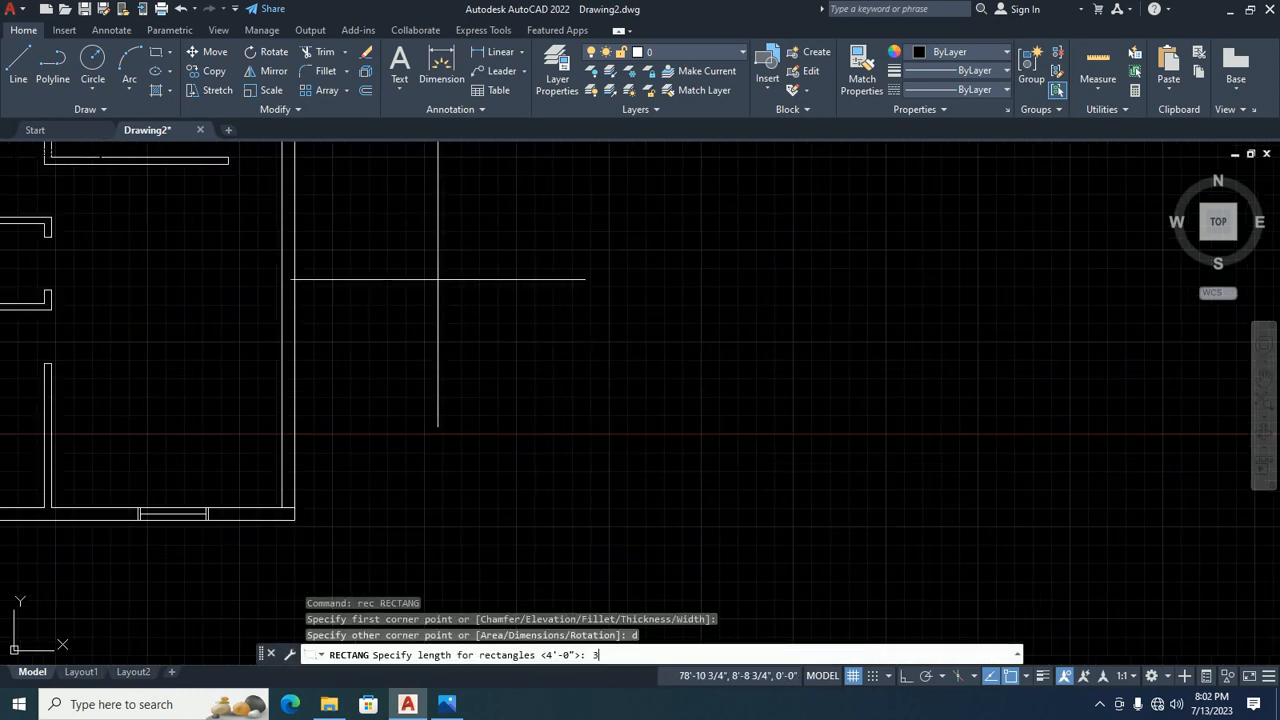
key("Return")
type("4")
key("Return")
left_click(451, 286)
scroll(505, 332, "up", 6)
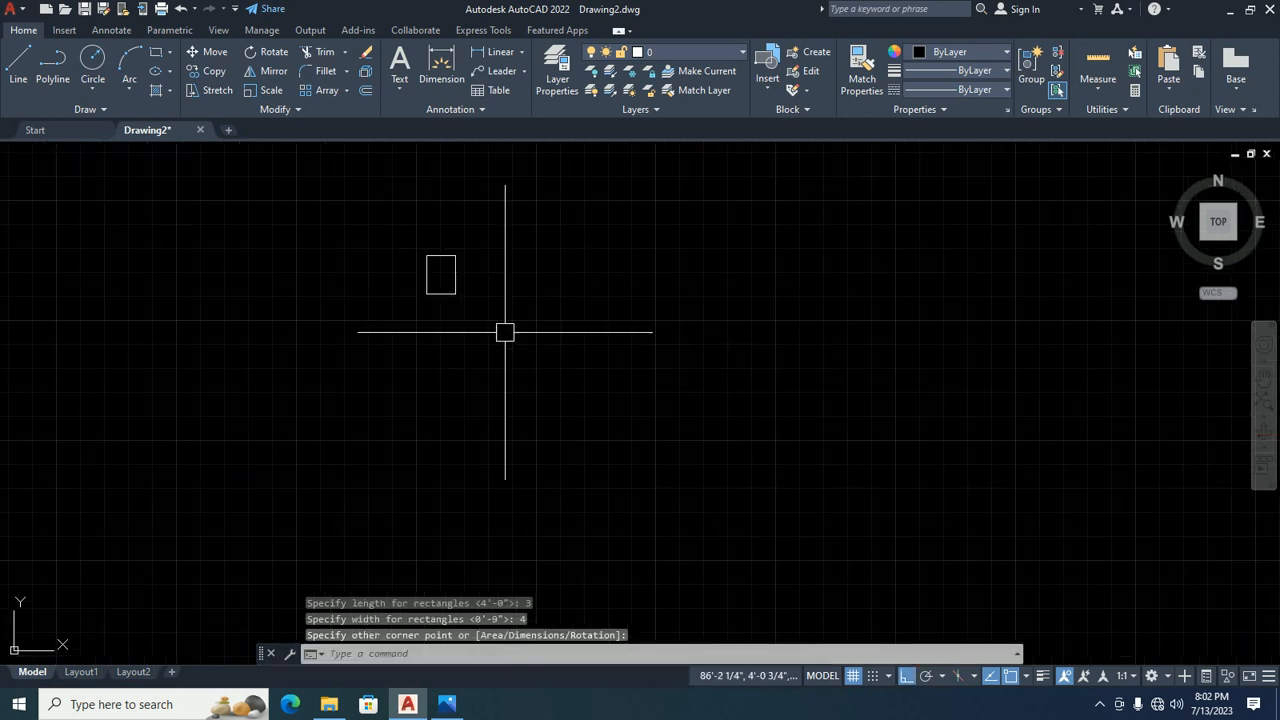
middle_click_drag(505, 332, 445, 395)
key("Escape")
key("Escape")
key("Escape")
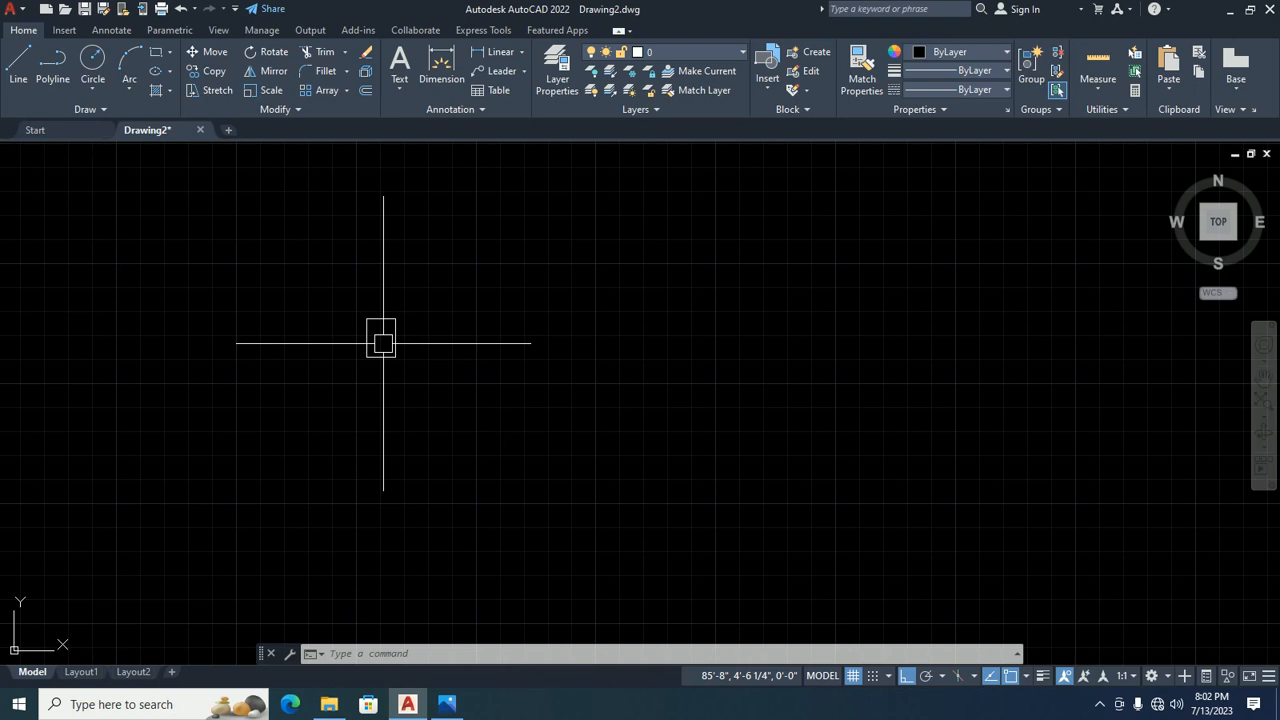
Explode the small 3 by 4 inch rectangle into separate lines.
scroll(360, 346, "up", 4)
key("Escape")
key("Escape")
key("Escape")
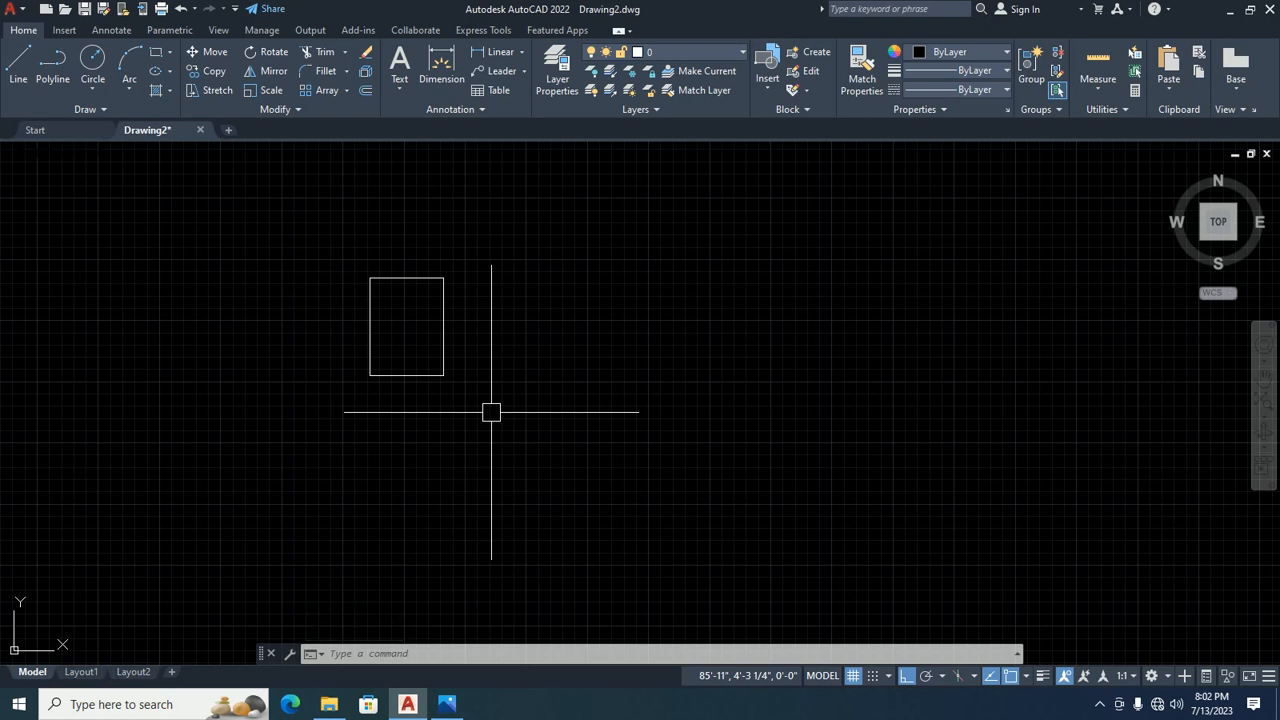
key("Escape")
key("Escape")
key("Escape")
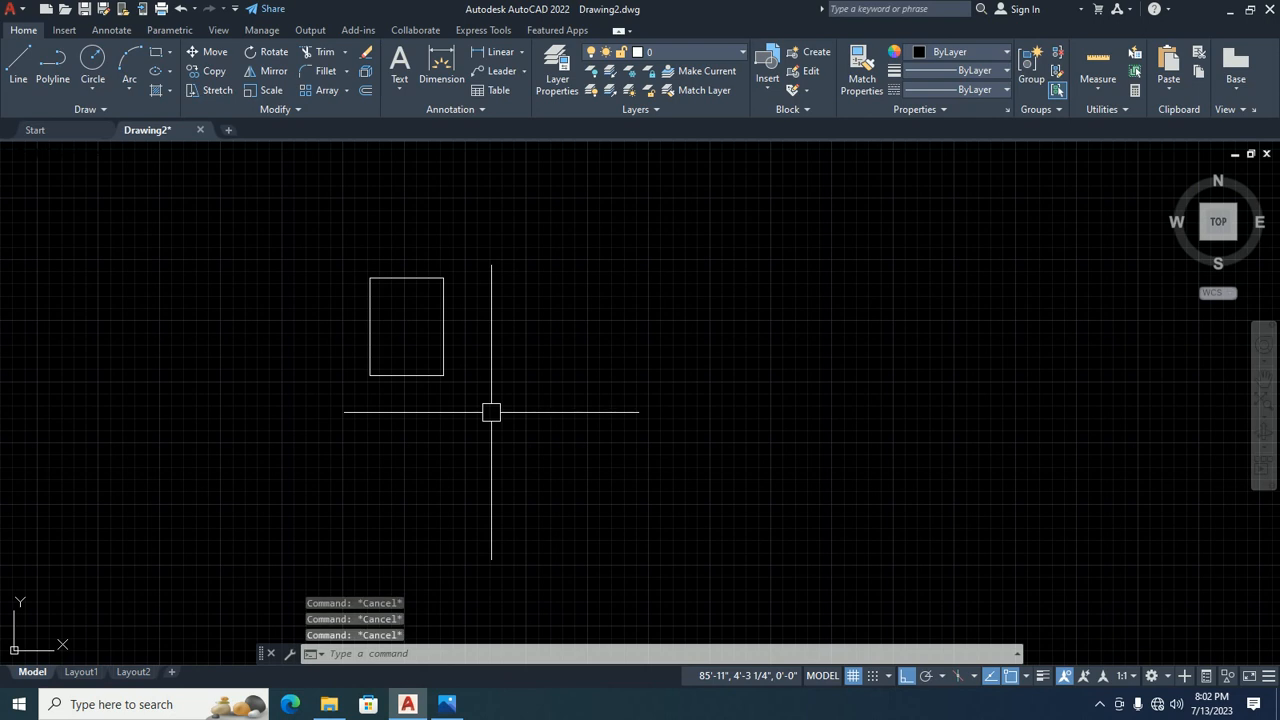
type("x")
key("Return")
left_click(443, 361)
key("Return")
key("Escape")
key("Escape")
Offset the small rectangle's right edge 1 inch inward.
type("io")
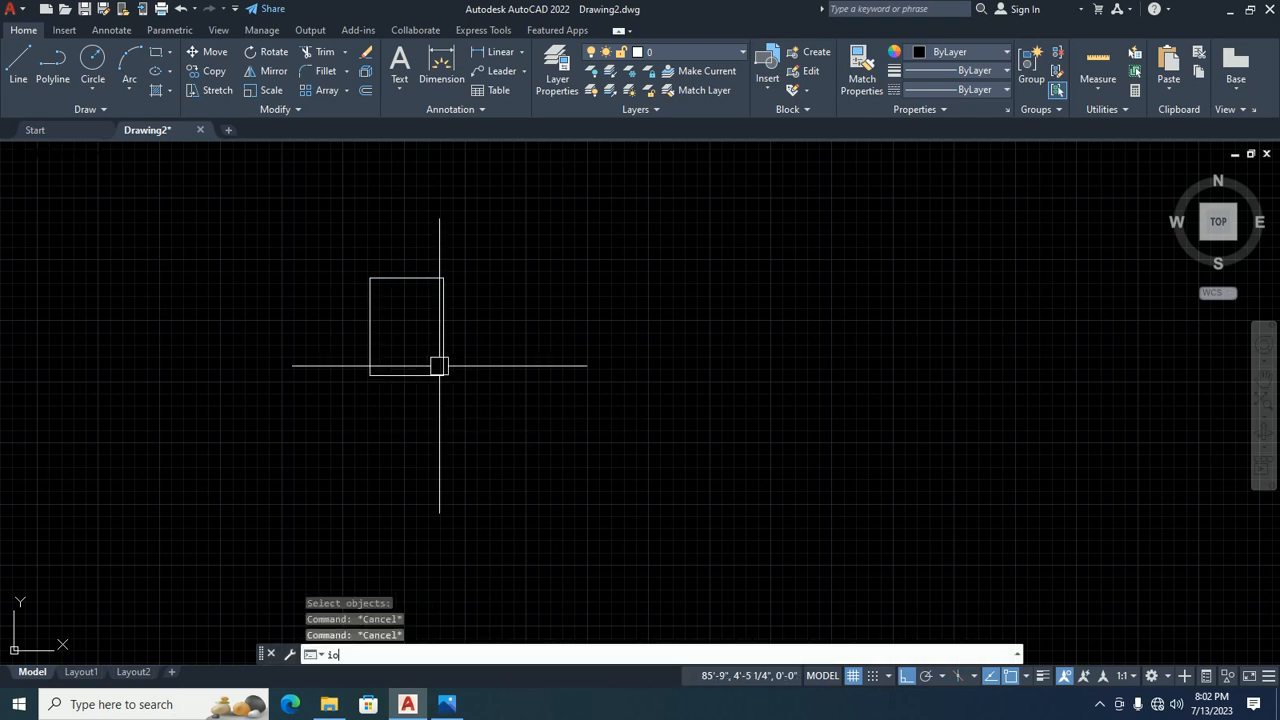
key("Escape")
key("Escape")
type("o")
key("Return")
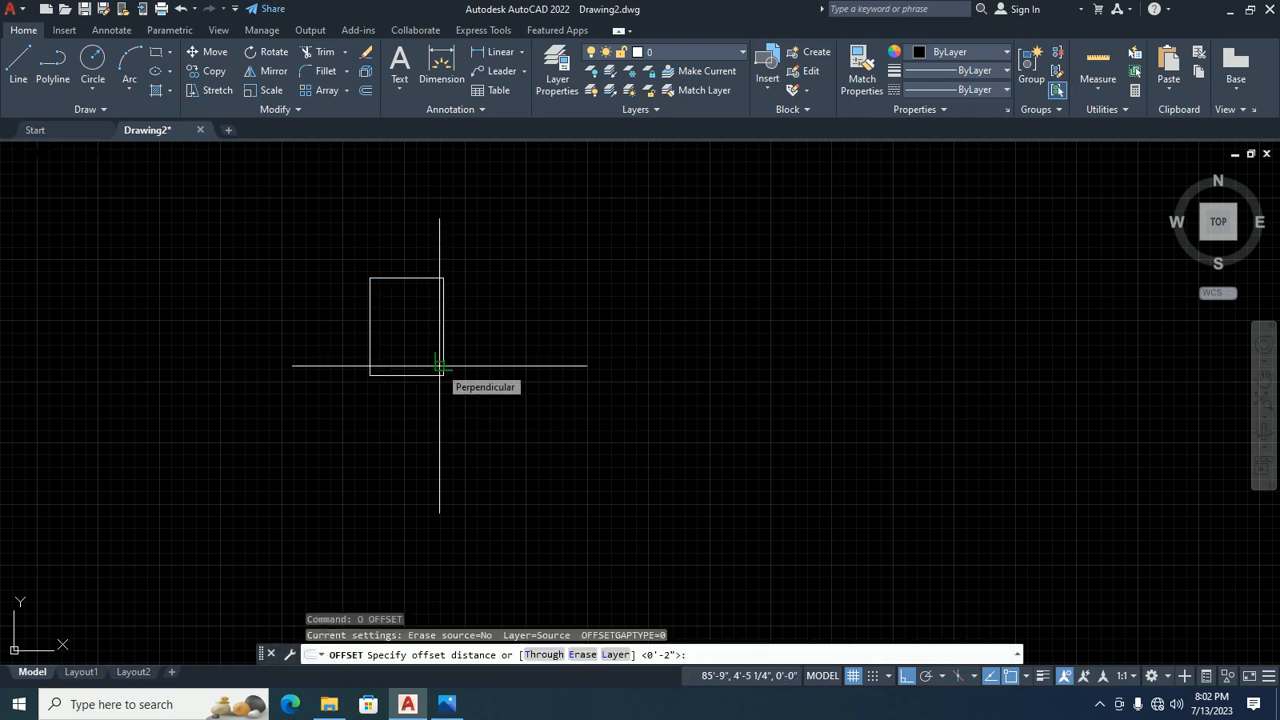
type("1")
key("Return")
left_click(444, 336)
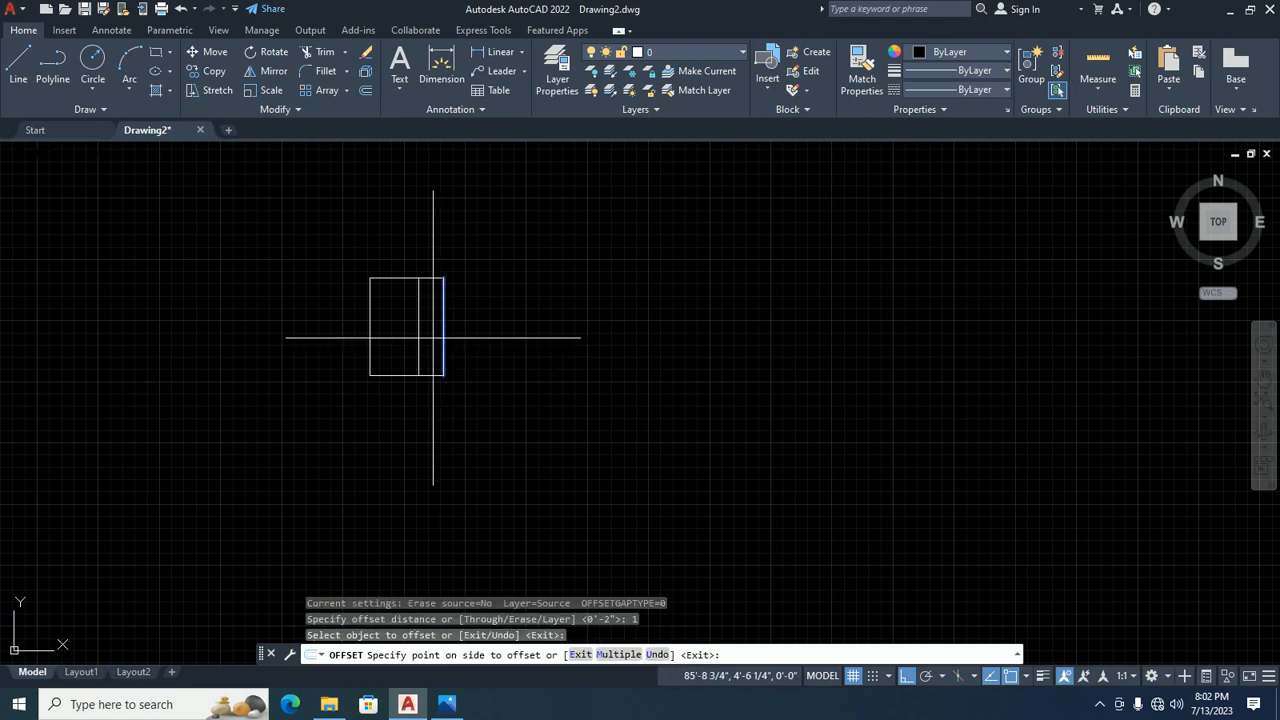
left_click(429, 300)
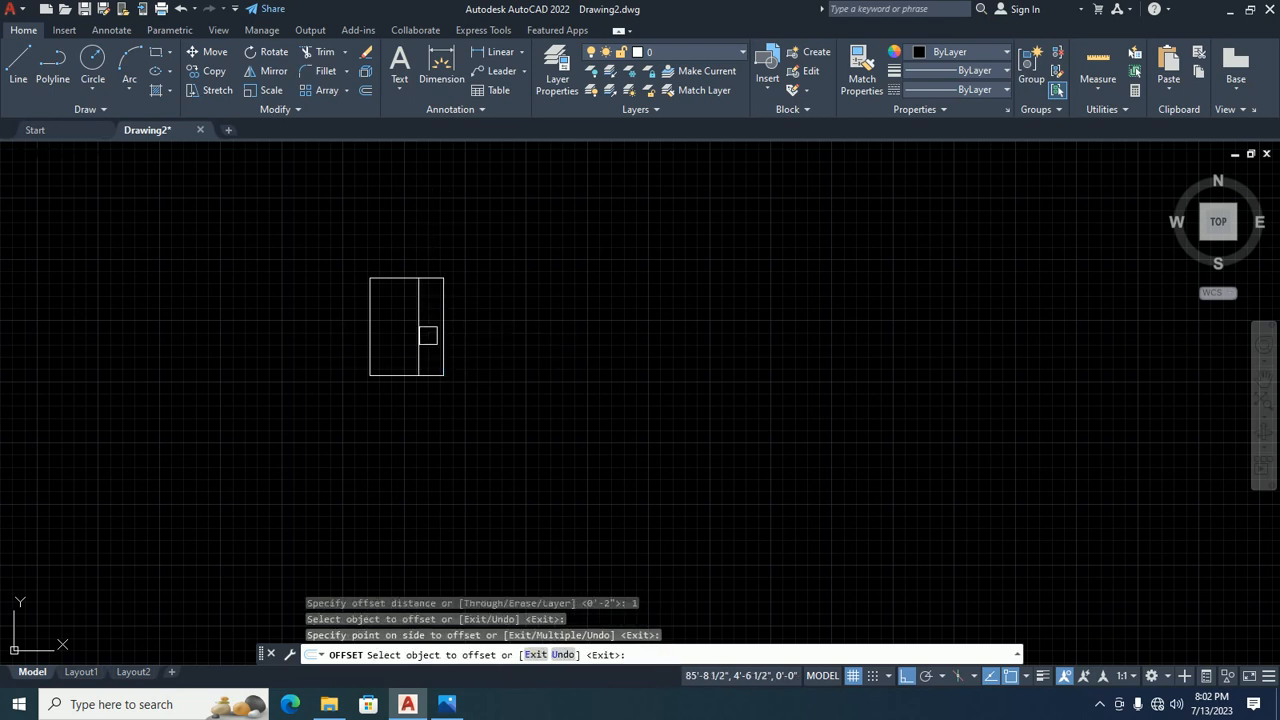
key("Escape")
key("Escape")
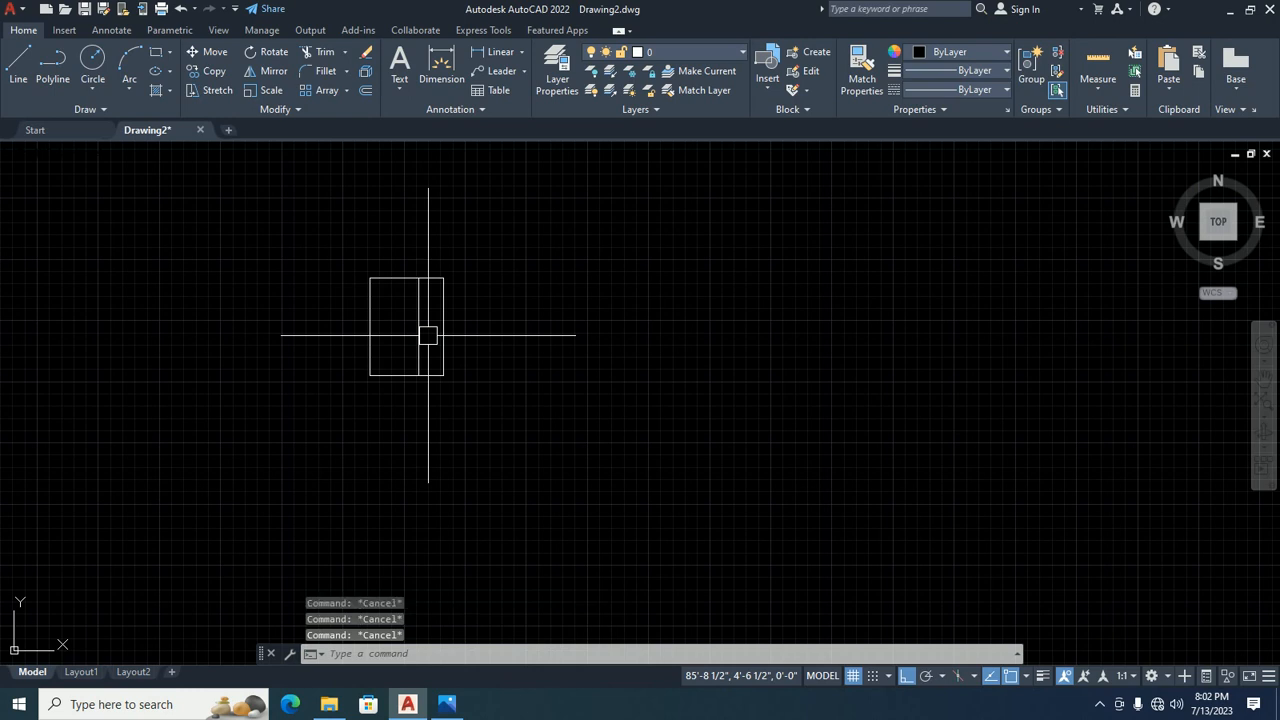
Offset the small rectangle's bottom edge 1 inch inward.
type("o")
key("Return")
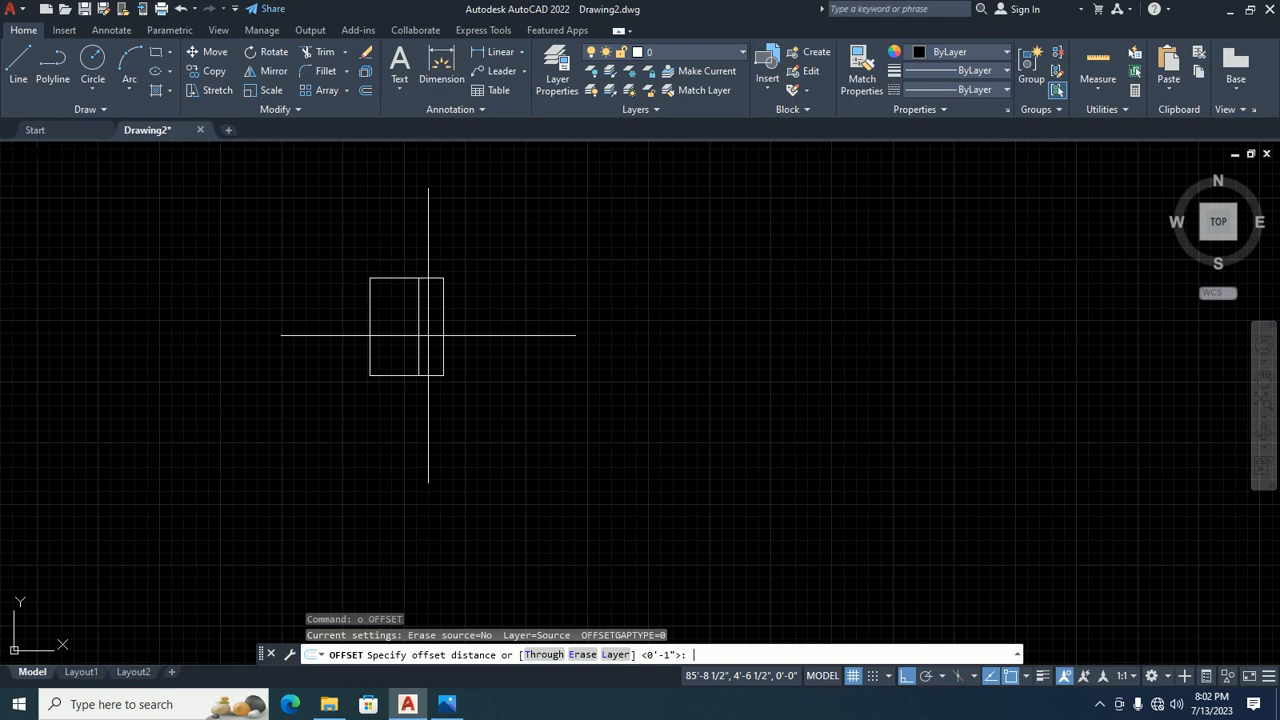
type("1")
type(".5")
key("BackSpace")
key("BackSpace")
key("Return")
left_click(397, 373)
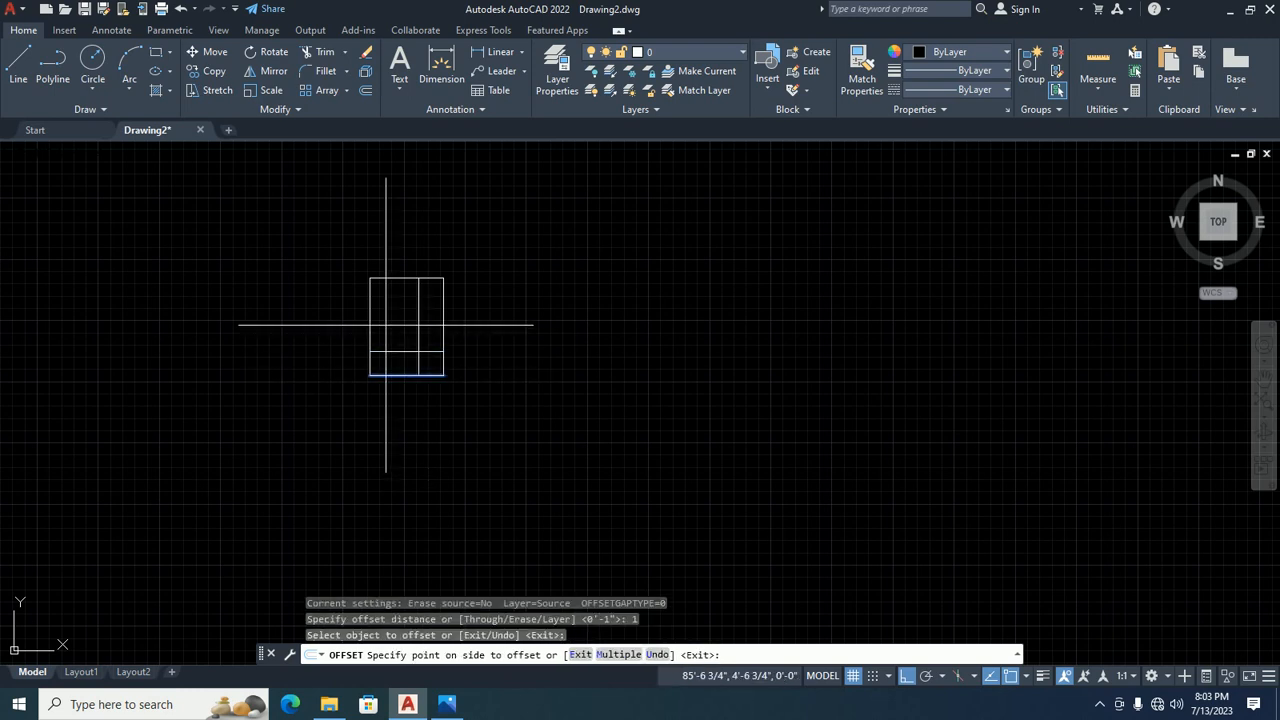
left_click(386, 320)
key("Escape")
key("Escape")
Trim the offset lines and the outer edges at the lower-right corner to leave a 1 inch square notch.
scroll(411, 354, "up", 5)
type("tr")
key("Return")
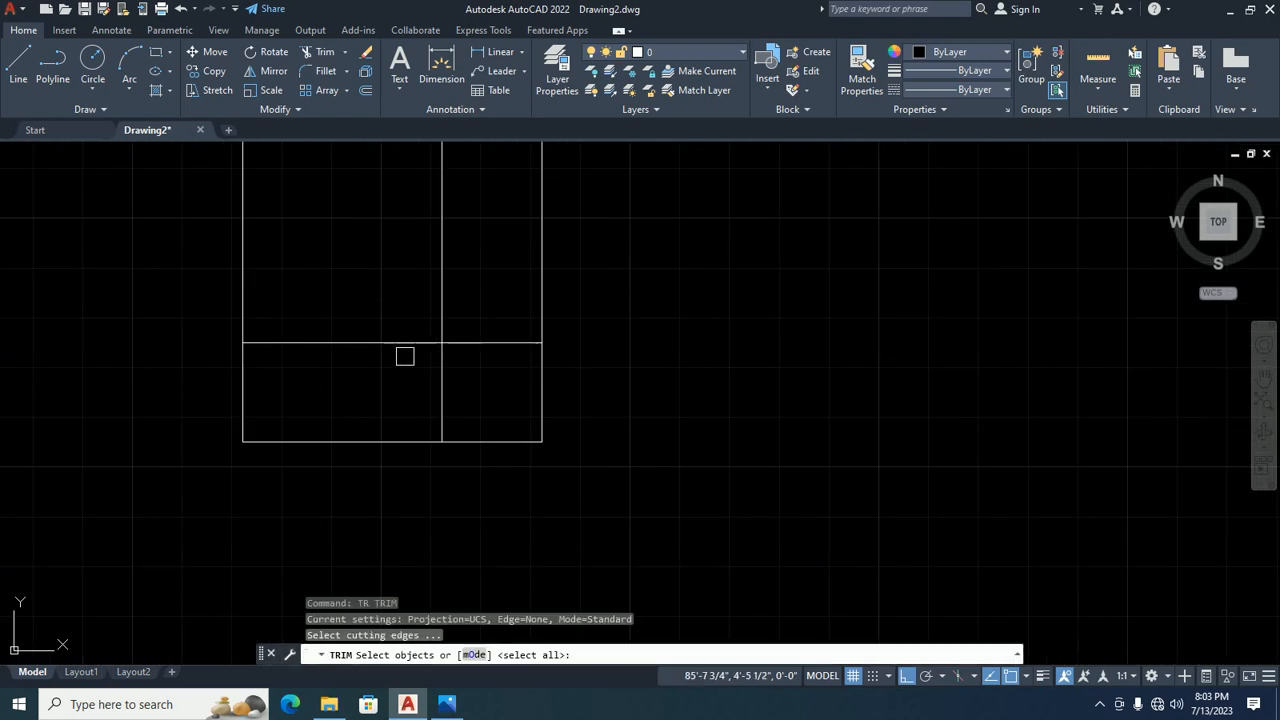
key("Return")
left_click(397, 350)
left_click(445, 298)
left_click(441, 290)
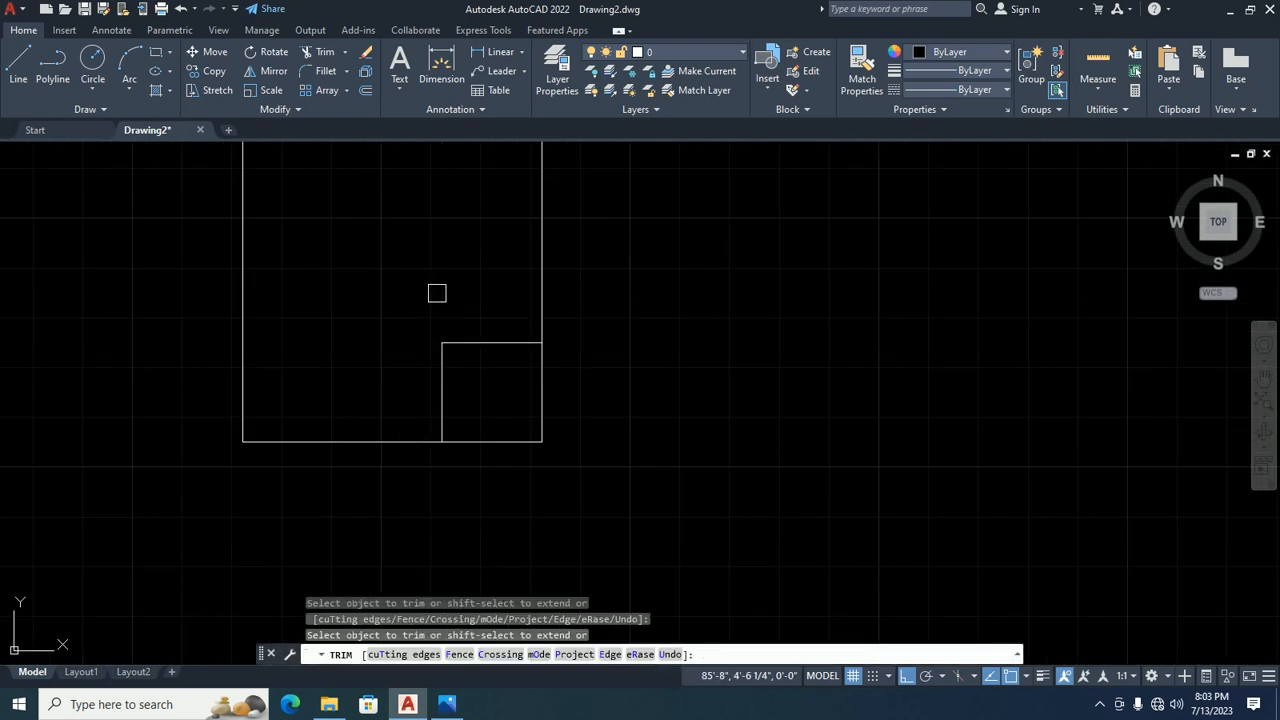
left_click(482, 467)
left_click(554, 397)
key("Escape")
key("Escape")
key("Escape")
Draw a horizontal line 30 inches long to the right from the notched profile's upper-right corner.
scroll(523, 378, "down", 6)
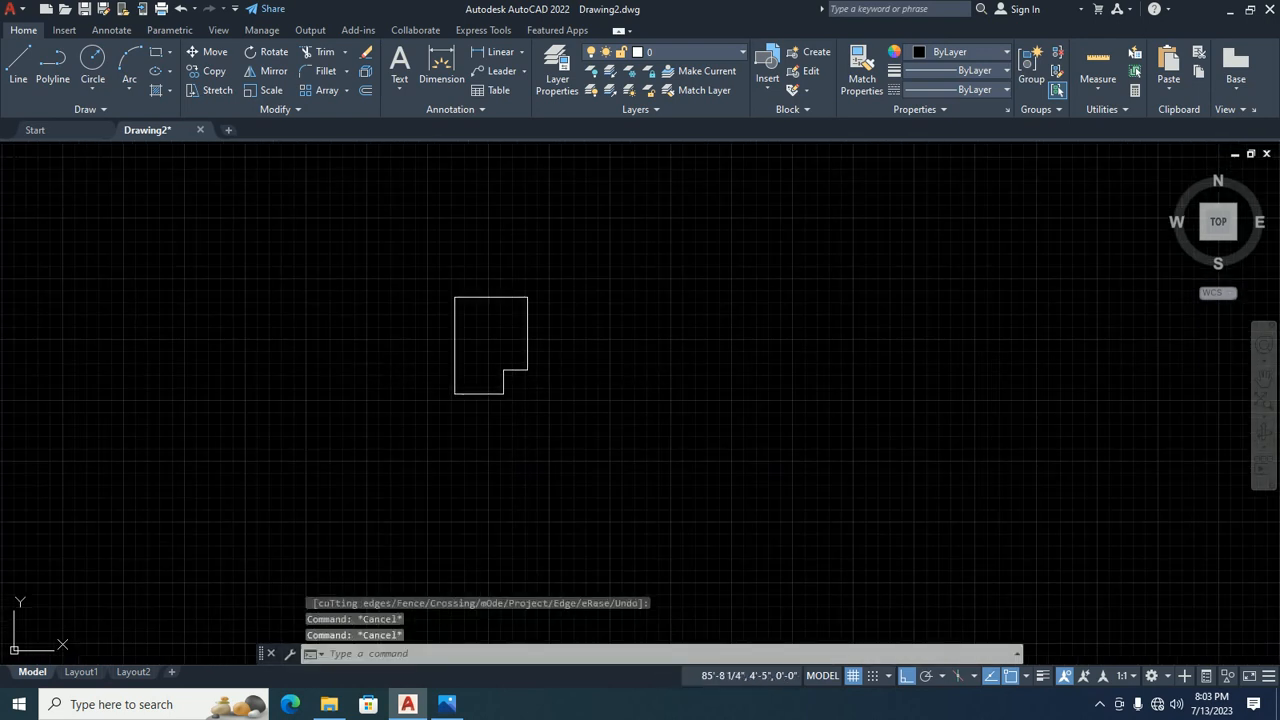
middle_click_drag(523, 378, 362, 410)
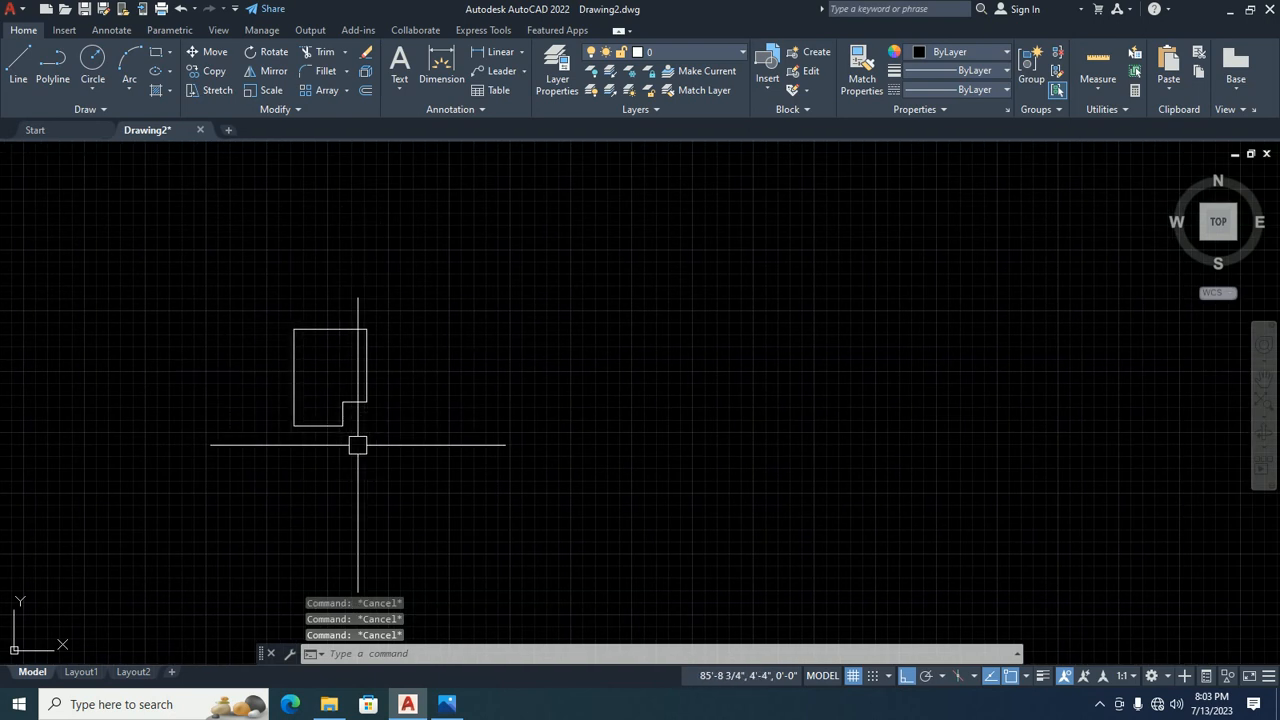
middle_click_drag(354, 430, 286, 437)
type("l")
key("Return")
left_click(283, 372)
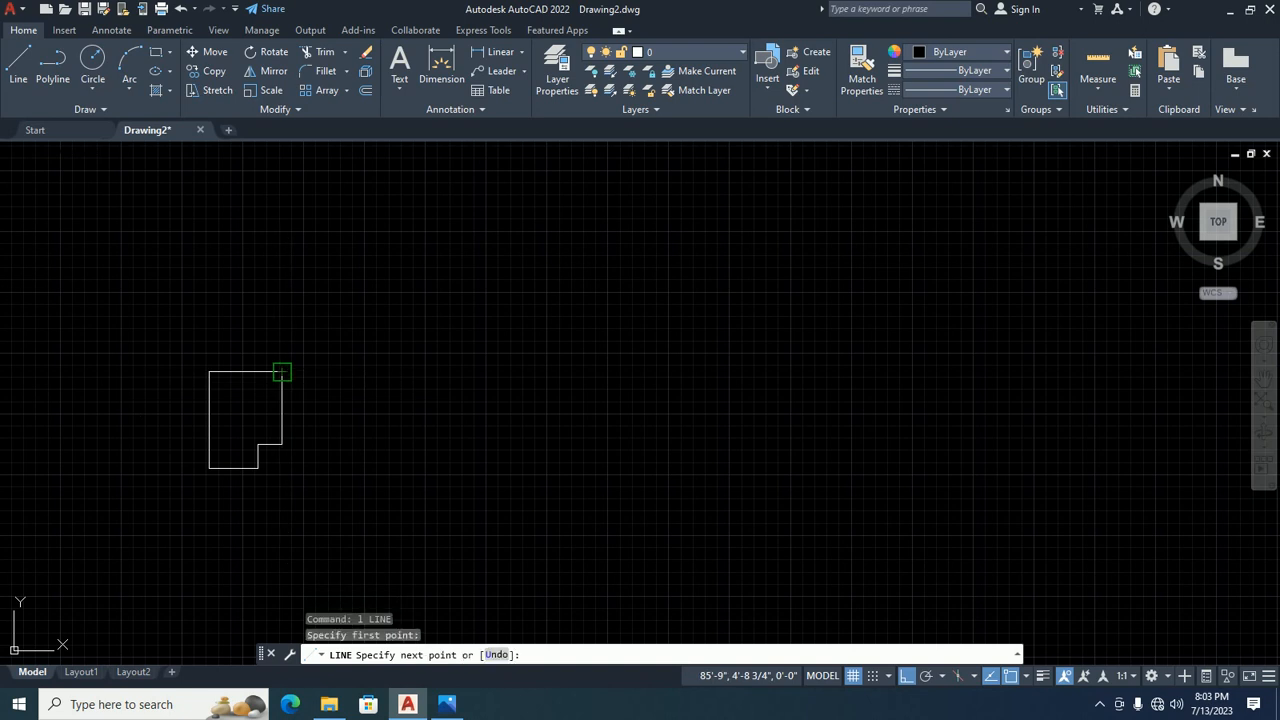
type("3")
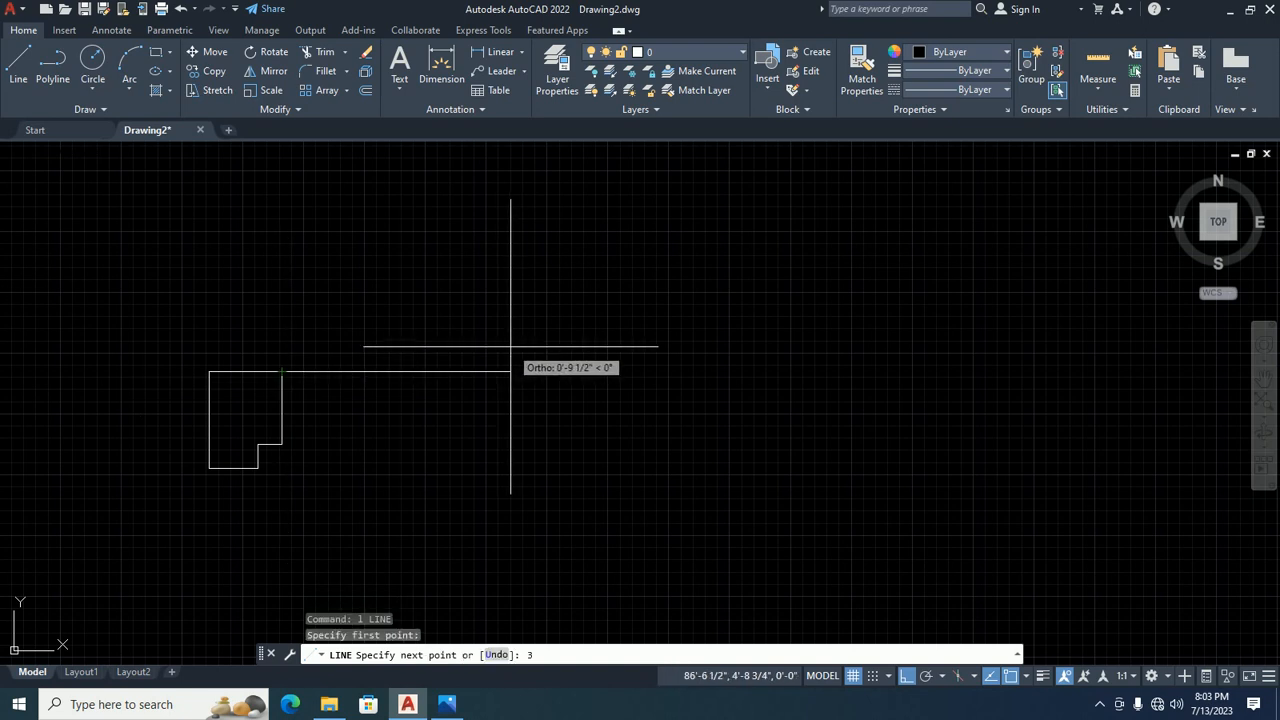
type("0")
key("Return")
key("Escape")
key("Escape")
scroll(465, 405, "down", 5)
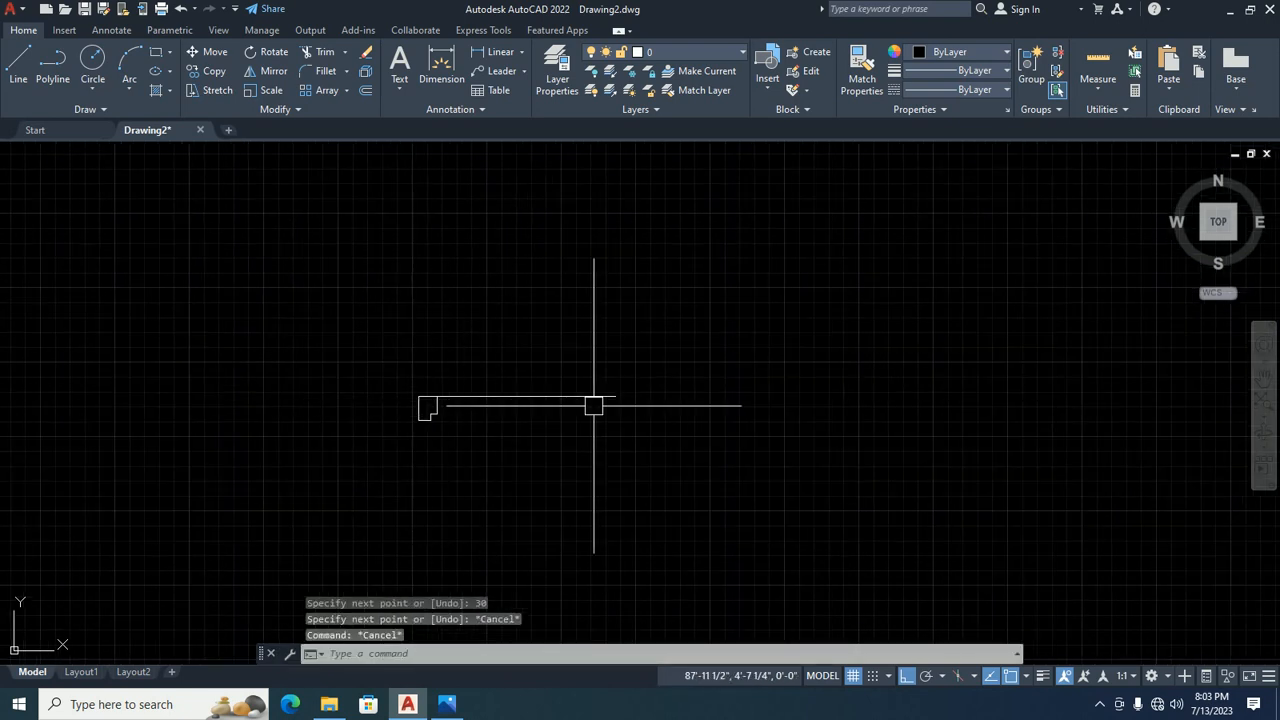
Mirror the notched frame profile about the midpoint of the 30-inch horizontal line, keeping the original.
key("Escape")
key("Escape")
type("mi")
key("Return")
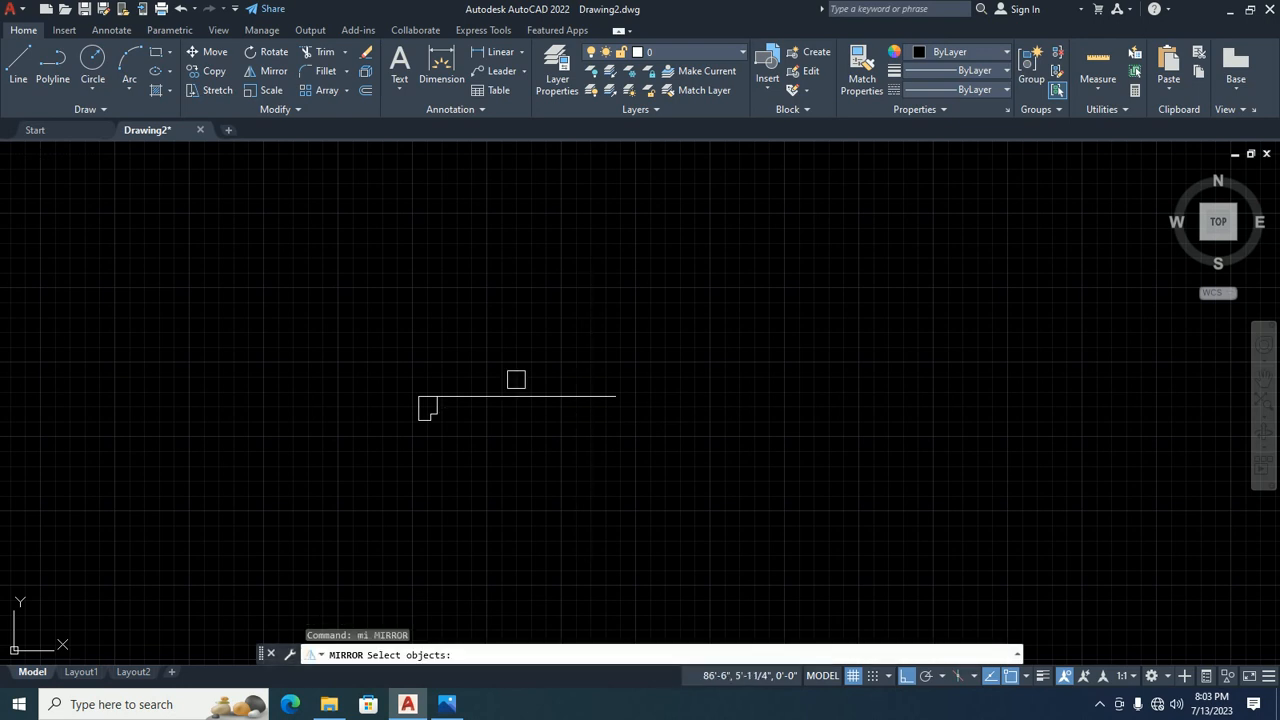
left_click(389, 322)
left_click(480, 506)
key("Return")
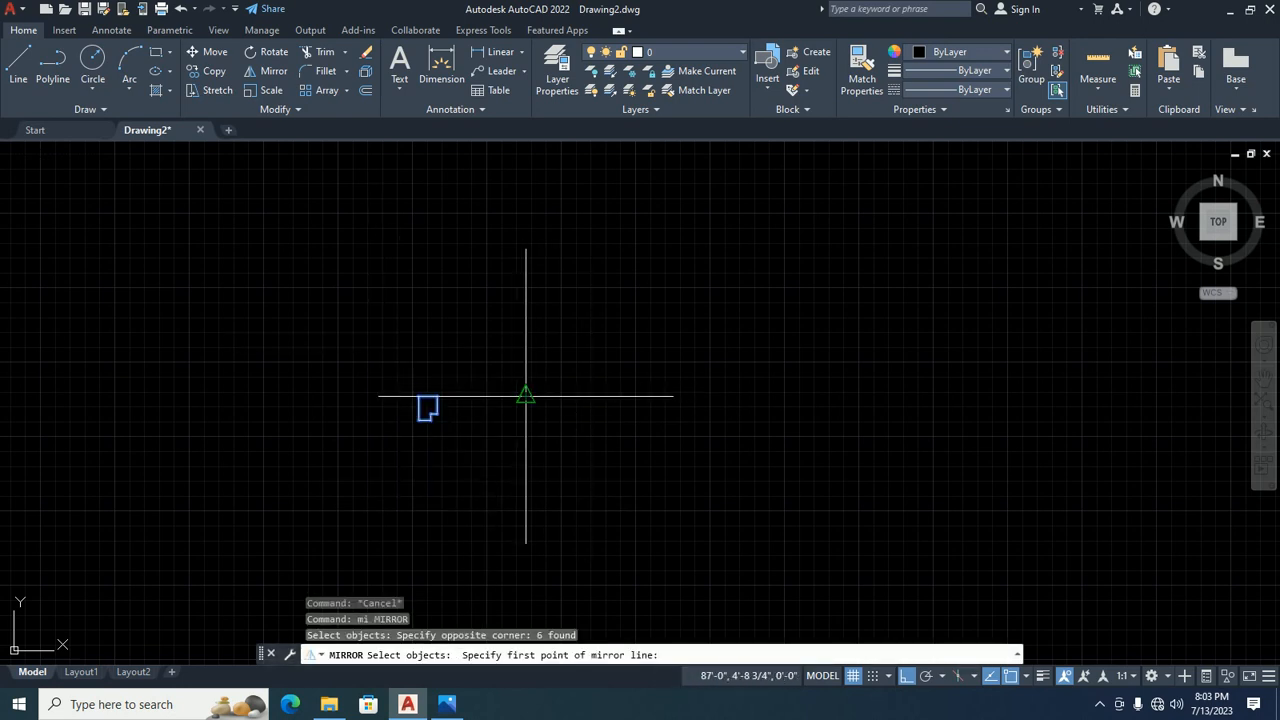
left_click(526, 397)
left_click(517, 332)
key("Return")
key("Escape")
key("Escape")
key("Escape")
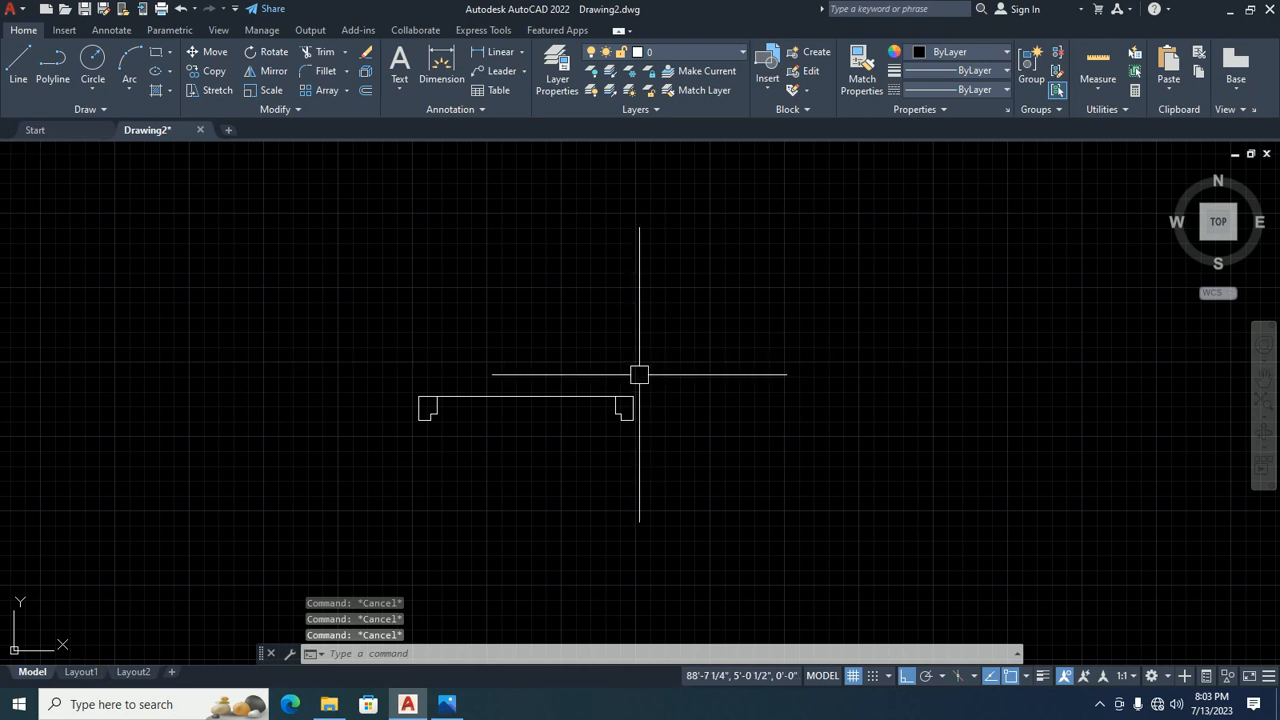
Examine the notched corners of both frame profiles up close.
scroll(594, 407, "up", 4)
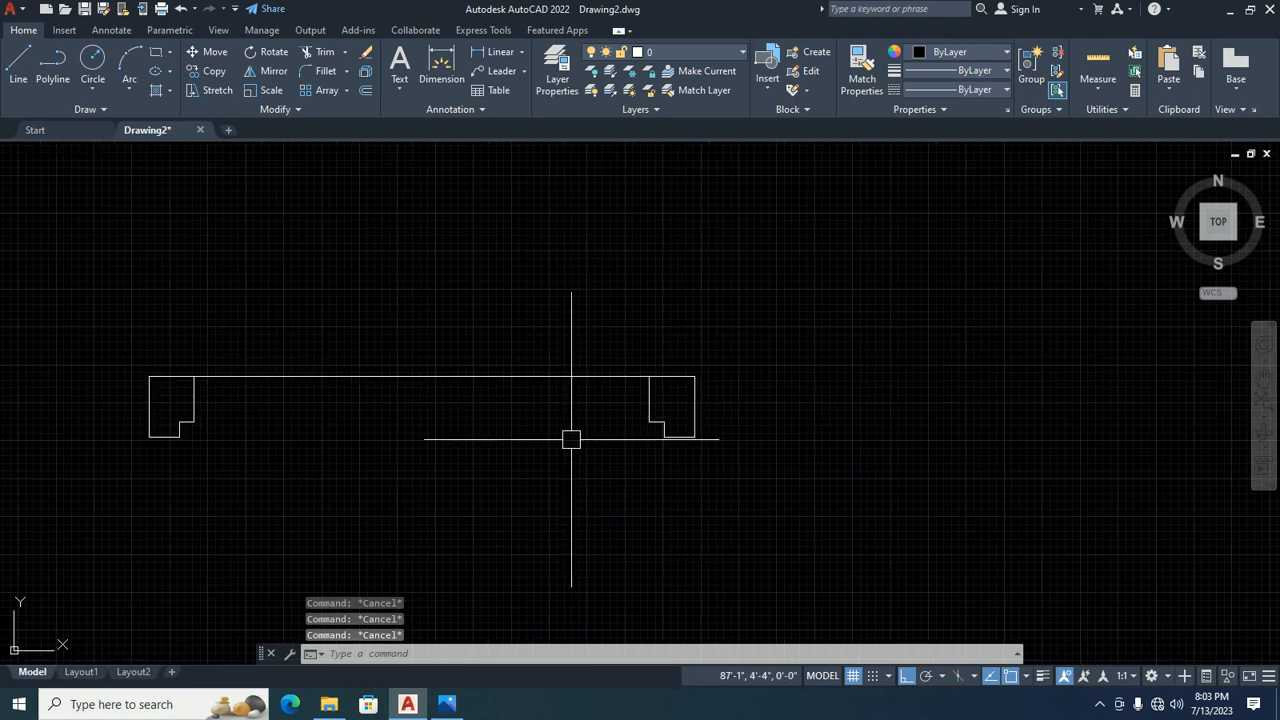
scroll(185, 430, "up", 4)
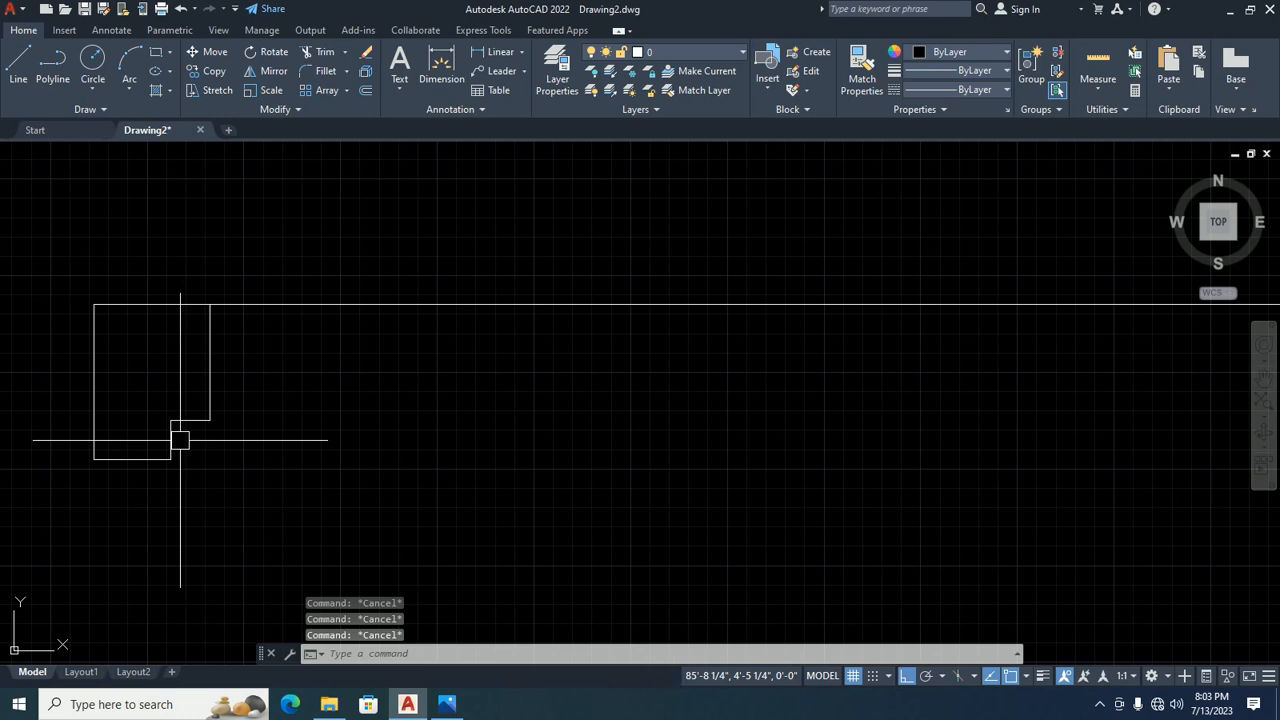
scroll(702, 449, "down", 4)
middle_click_drag(702, 447, 409, 451)
scroll(635, 444, "up", 4)
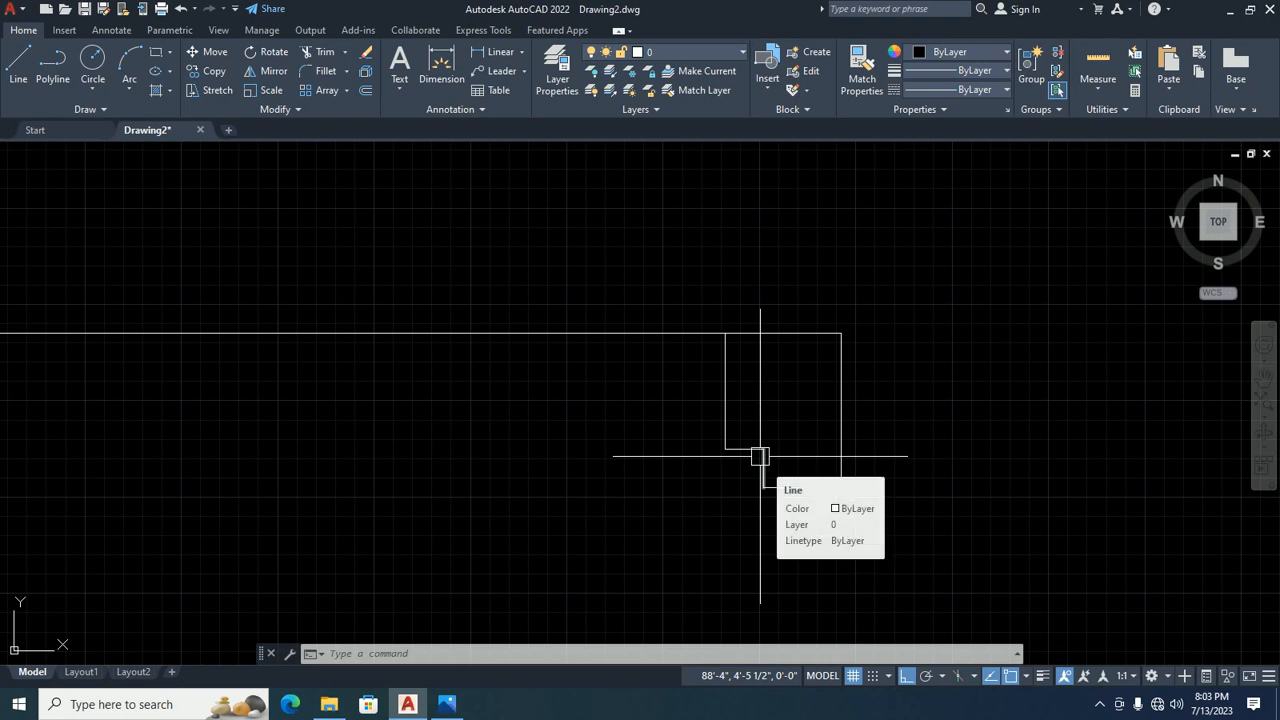
scroll(750, 448, "up", 2)
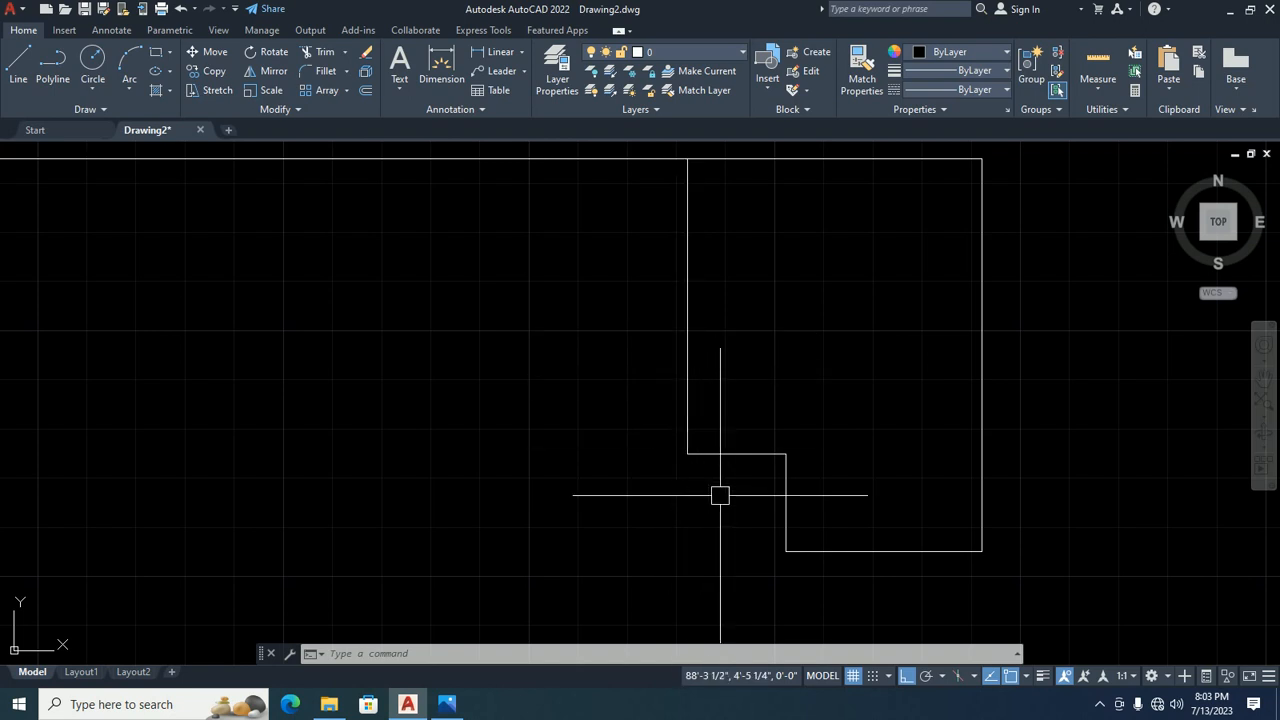
scroll(698, 495, "down", 5)
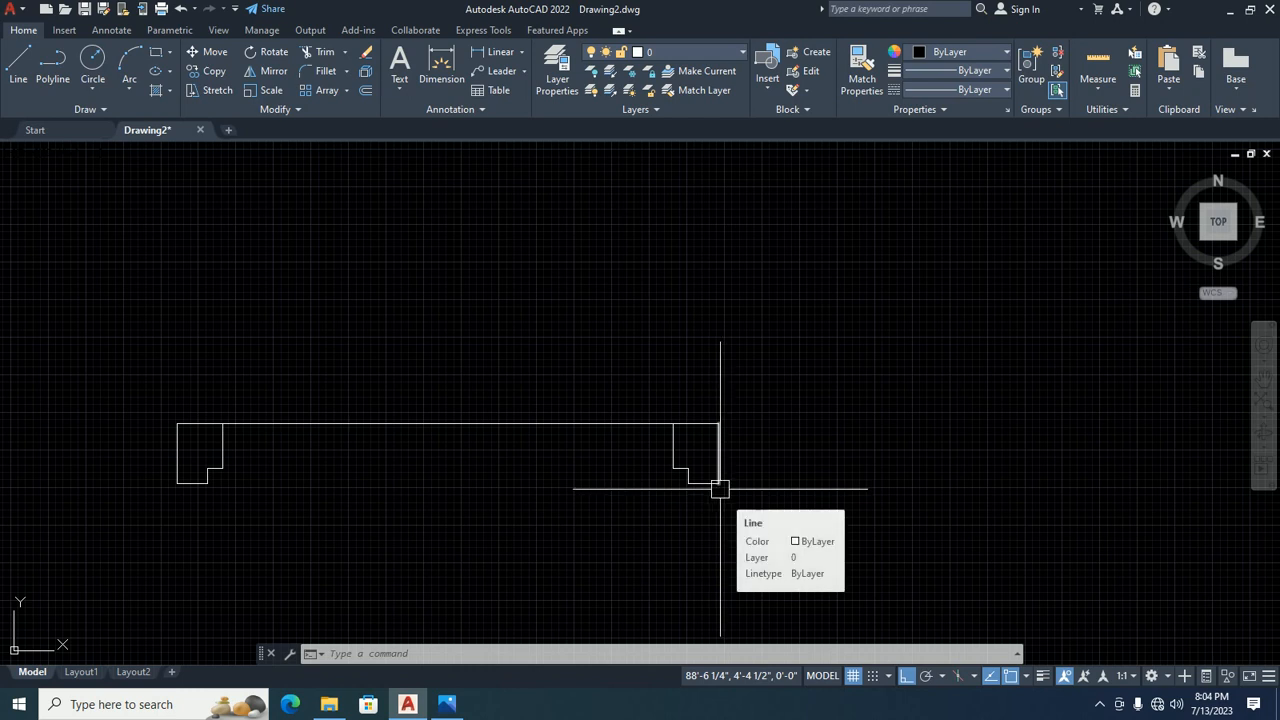
scroll(555, 497, "down", 2)
middle_click_drag(375, 500, 424, 472)
key("Escape")
key("Escape")
key("Escape")
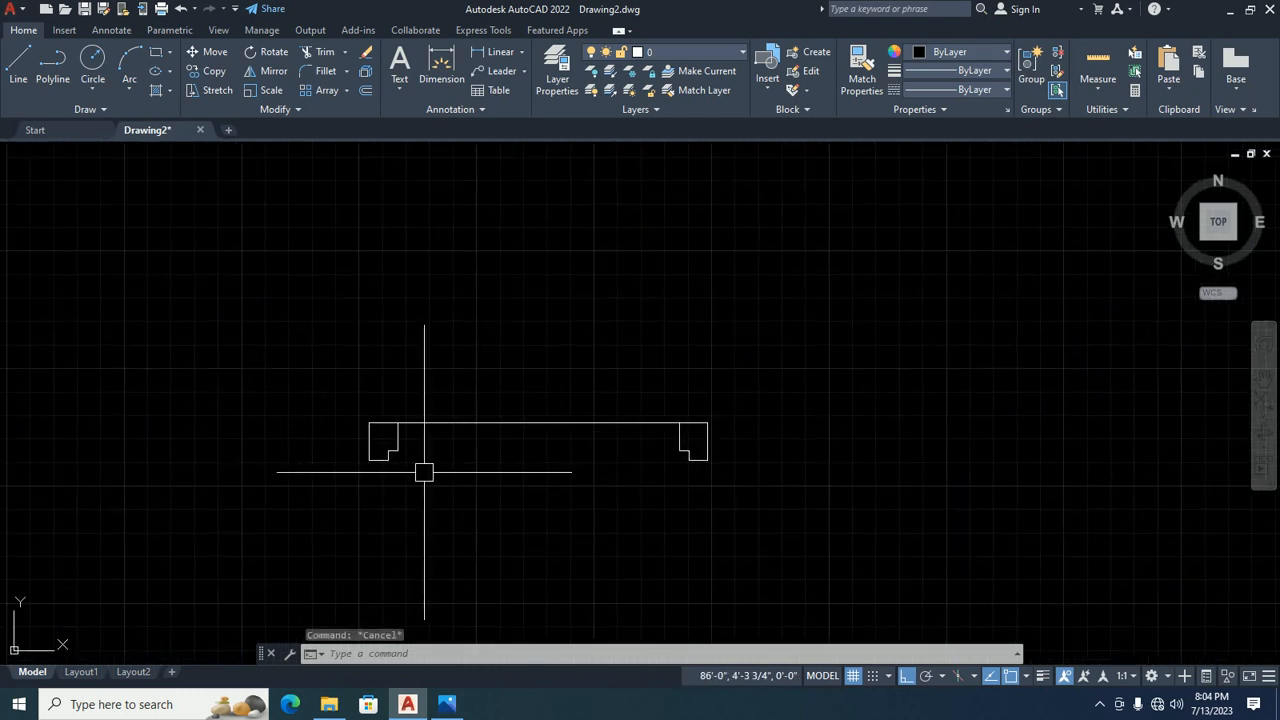
Offset the left frame profile's vertical and horizontal notch edges 0.15 inch outward into the notch.
scroll(423, 460, "up", 2)
type("o")
key("Return")
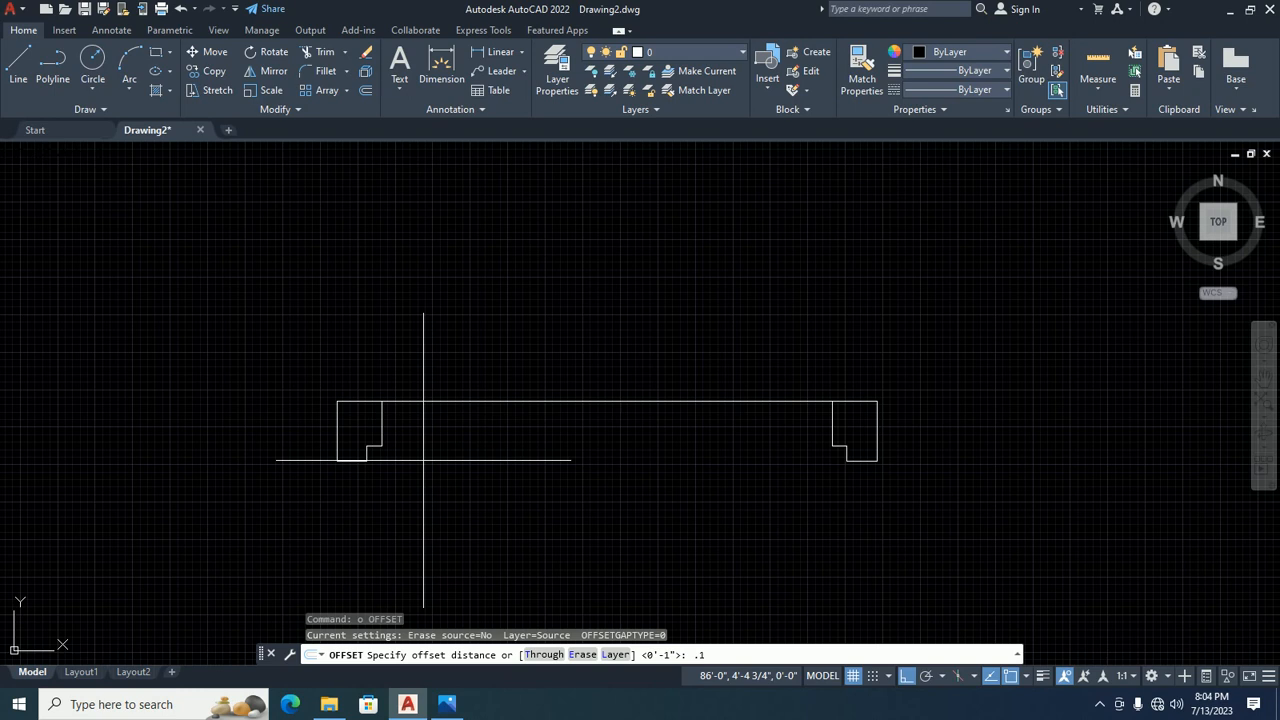
key("Return")
scroll(411, 470, "up", 4)
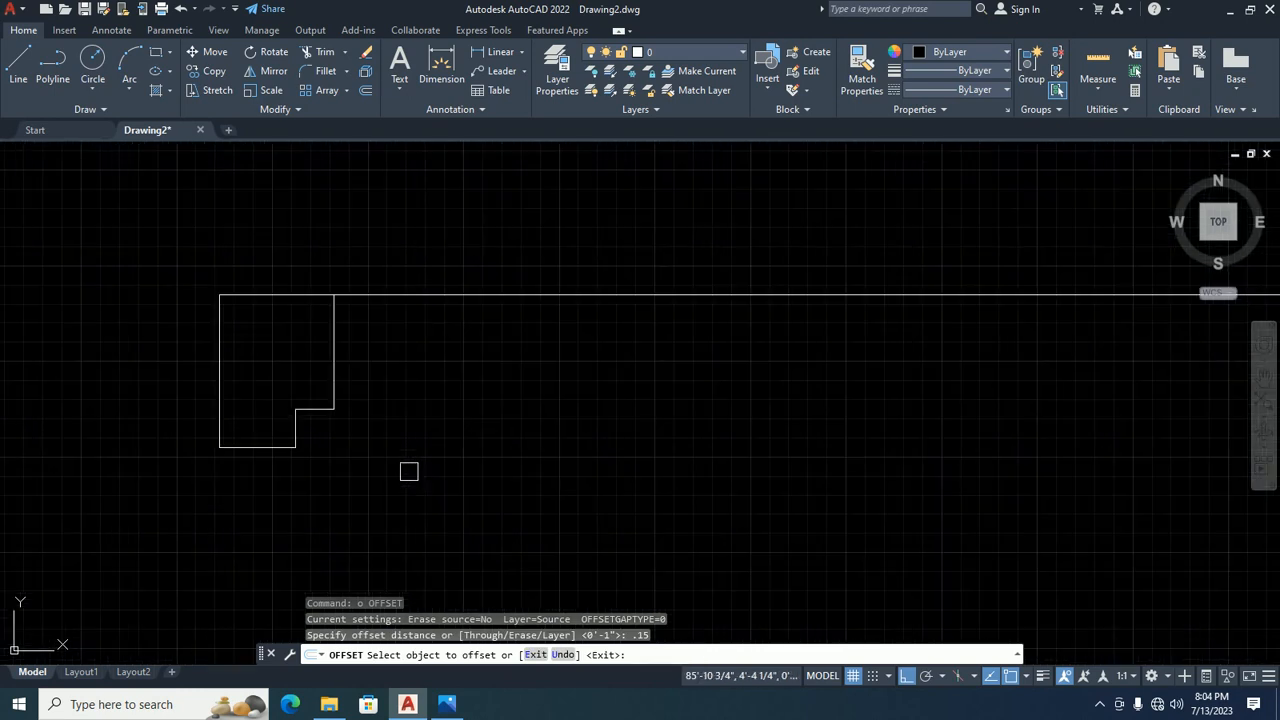
left_click(295, 429)
left_click(337, 429)
scroll(314, 417, "up", 3)
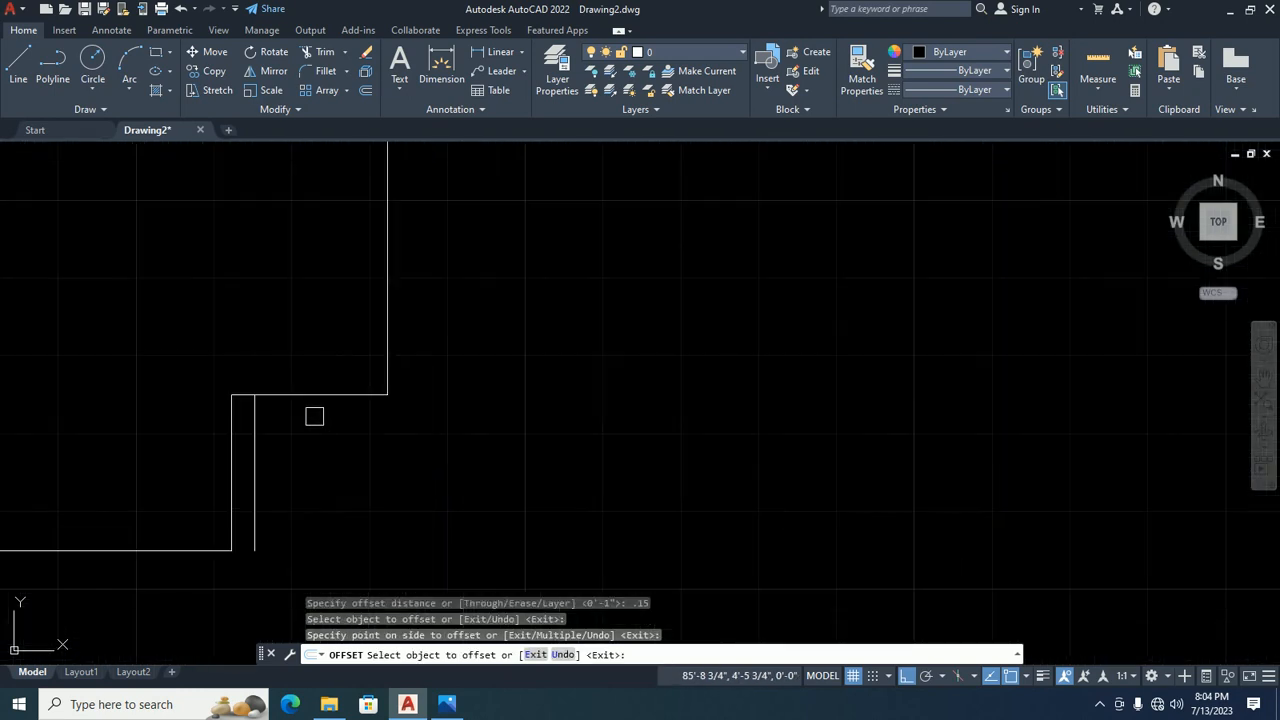
left_click(313, 396)
key("Escape")
Offset the new horizontal line in the left notch 0.75 inch downward.
type("o")
key("Return")
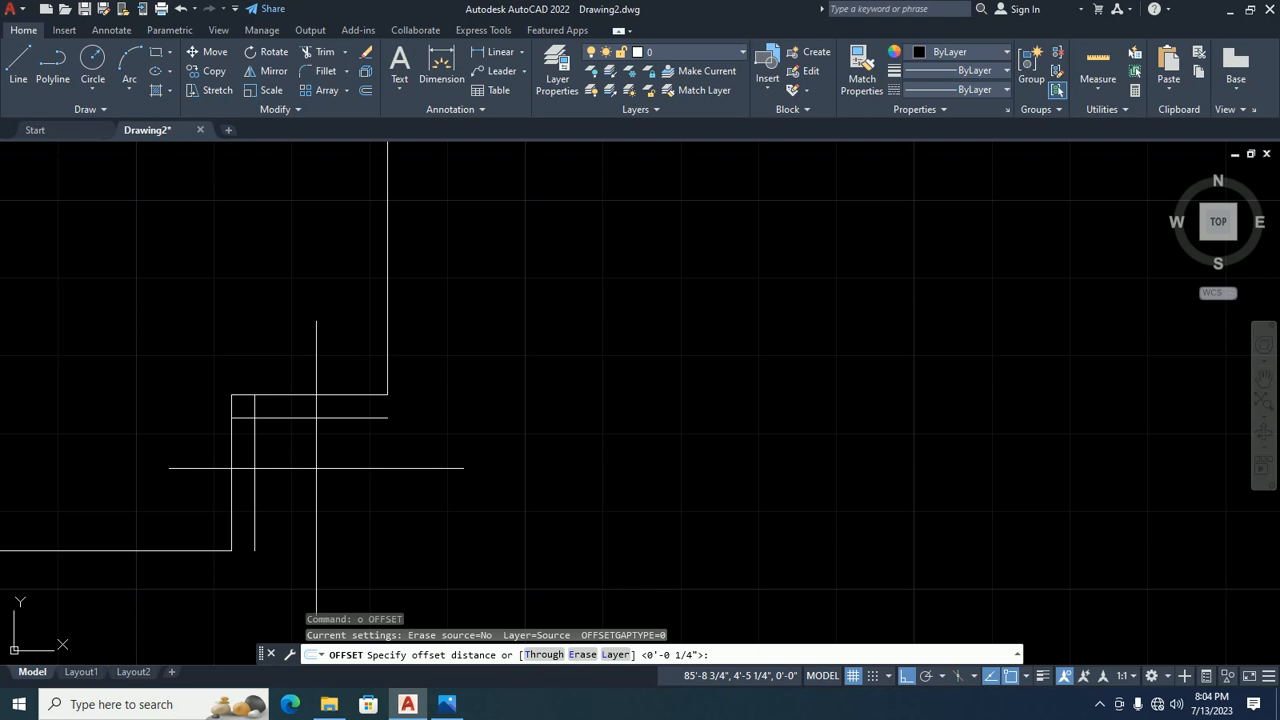
type("5")
key("Return")
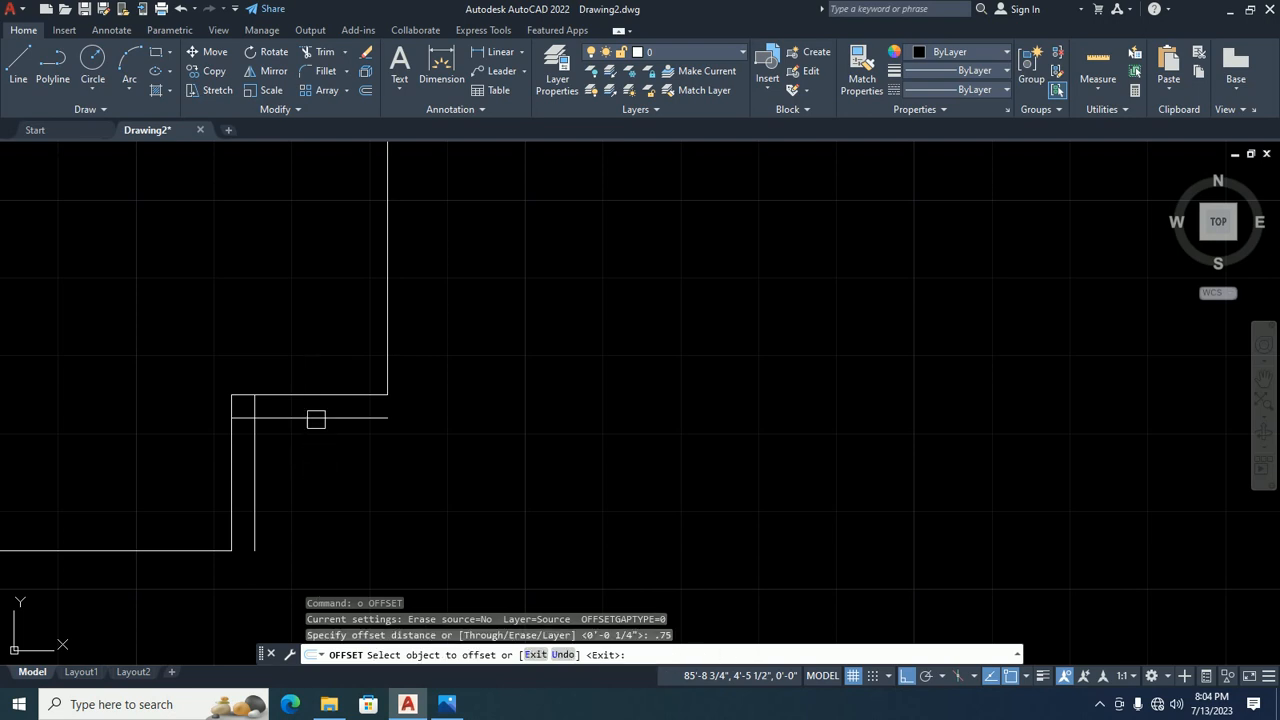
key("Escape")
key("Escape")
Trim the overlapping ends of the offset lines in the left notch to leave a C-shaped door edge.
type("tr")
key("Return")
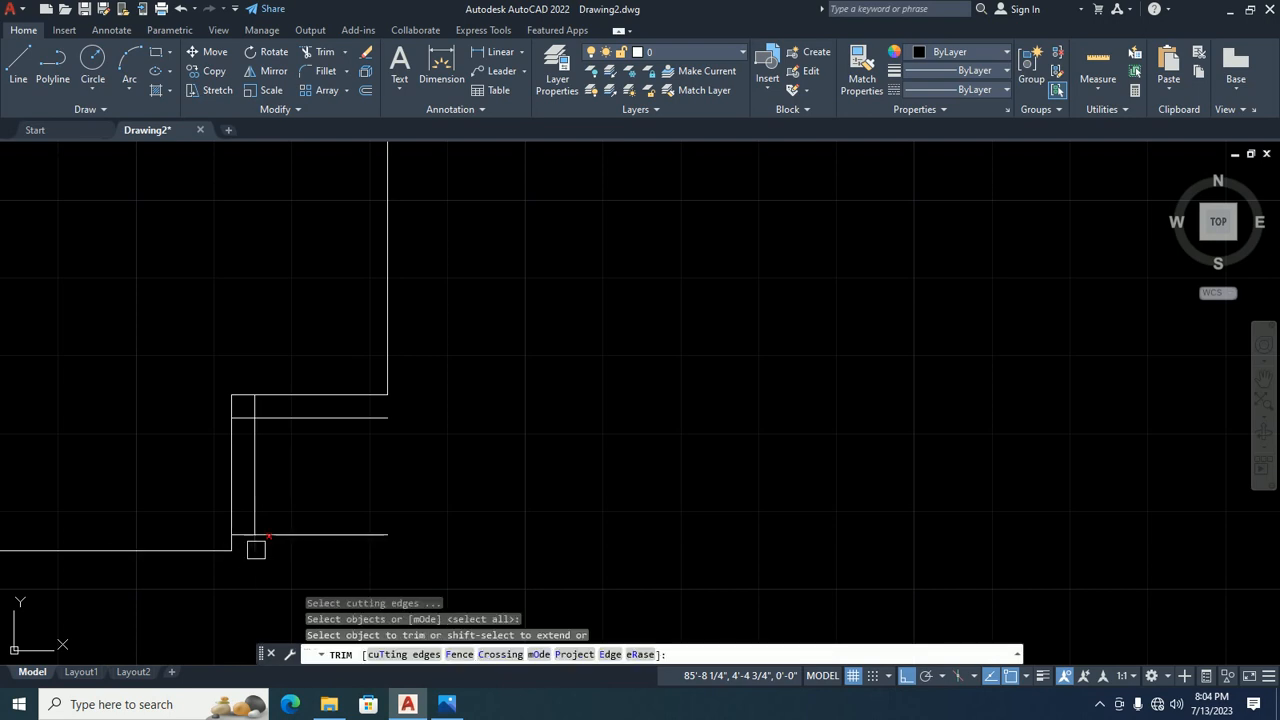
left_click(240, 535)
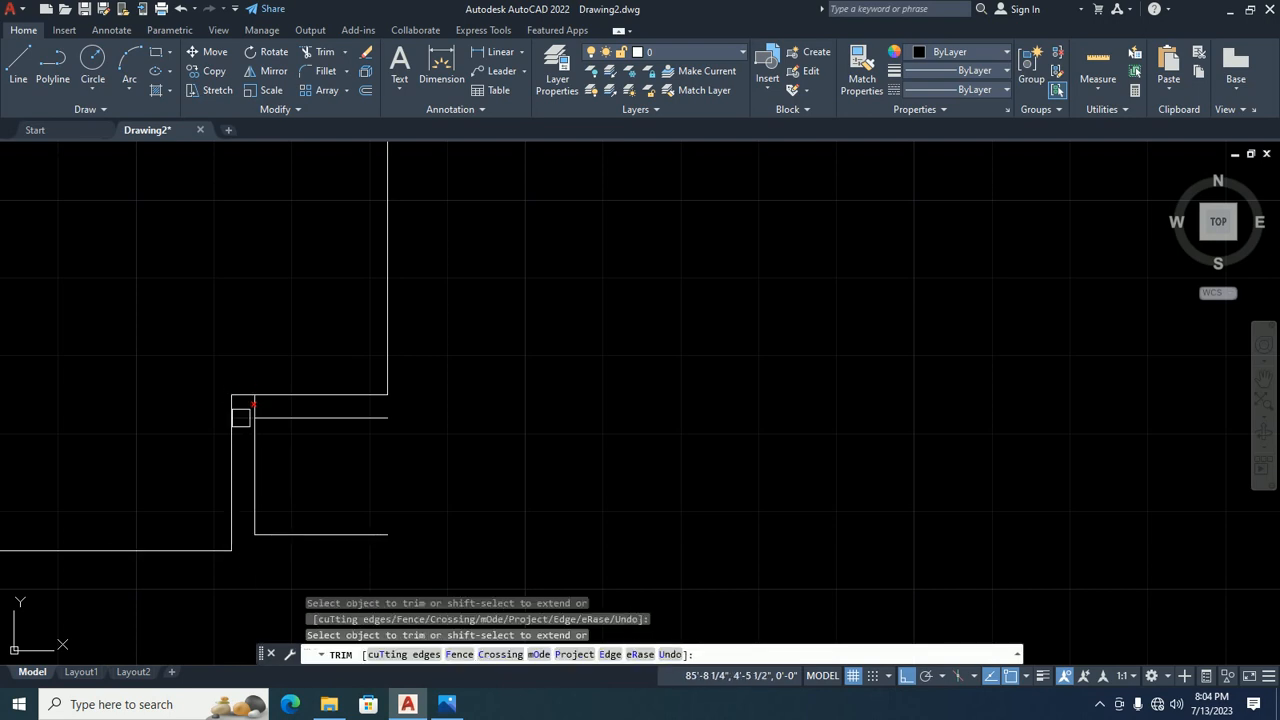
scroll(249, 411, "down", 4)
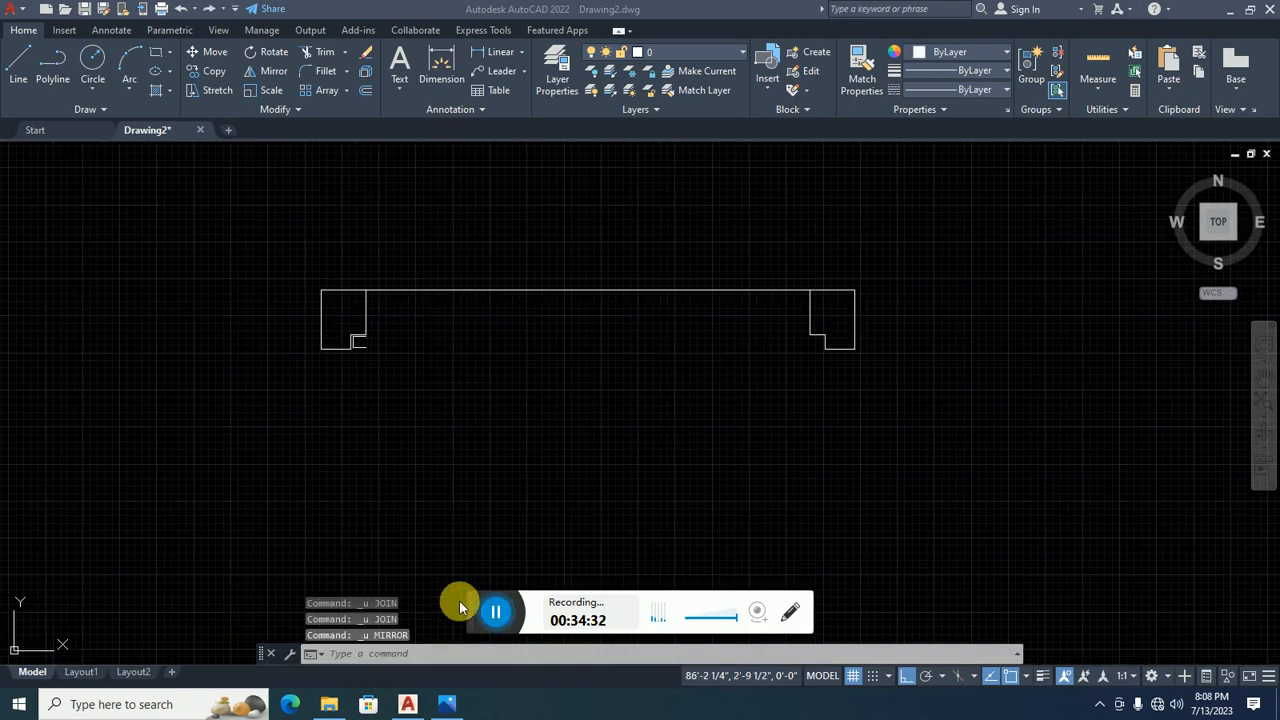
Mirror the C-shaped door edge to the right frame about the midpoint of the long top line, keeping the original.
scroll(412, 372, "up", 4)
scroll(403, 364, "down", 2)
middle_click_drag(403, 355, 487, 444)
key("Escape")
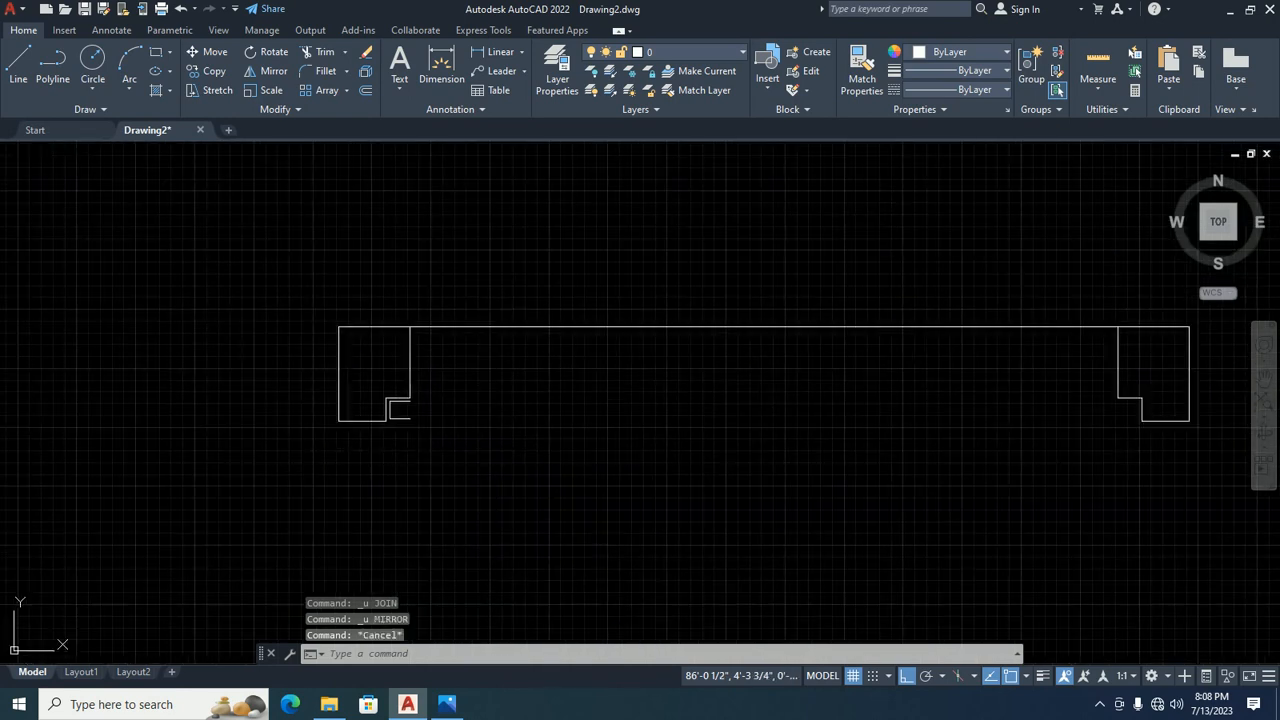
key("Escape")
type("mi")
key("Return")
scroll(390, 415, "up", 4)
left_click(418, 453)
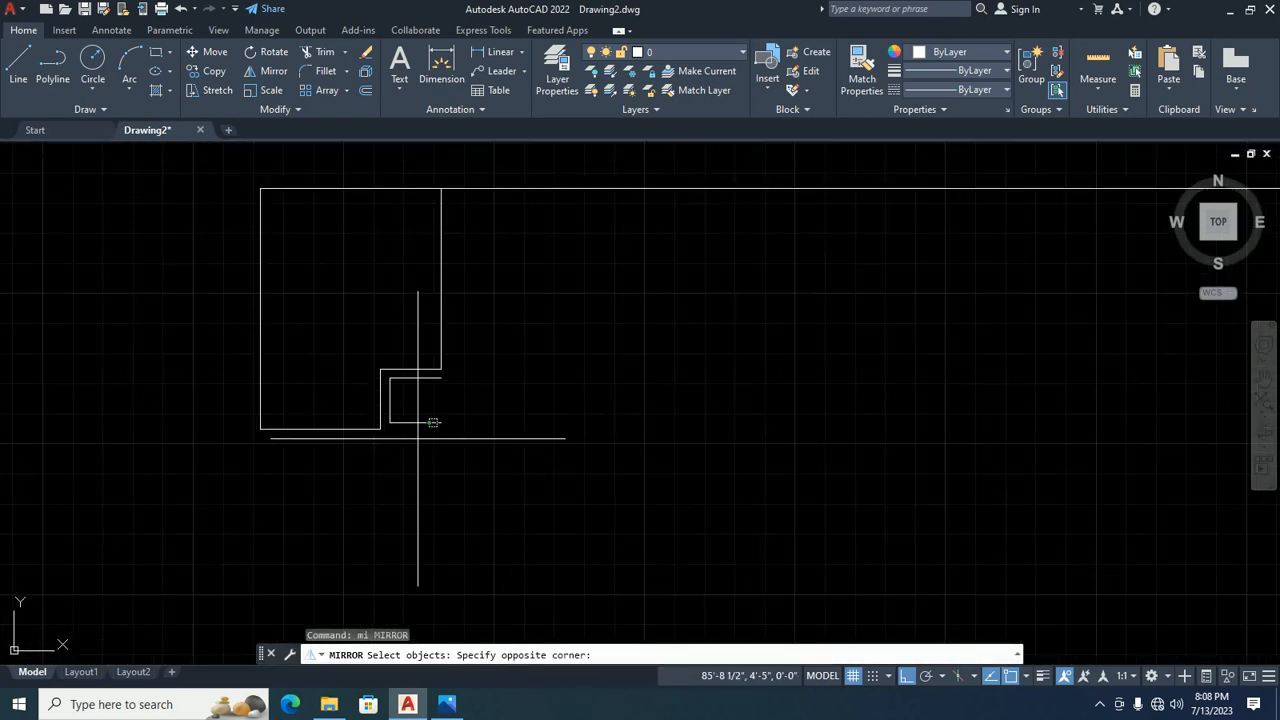
left_click(391, 372)
scroll(591, 409, "down", 3)
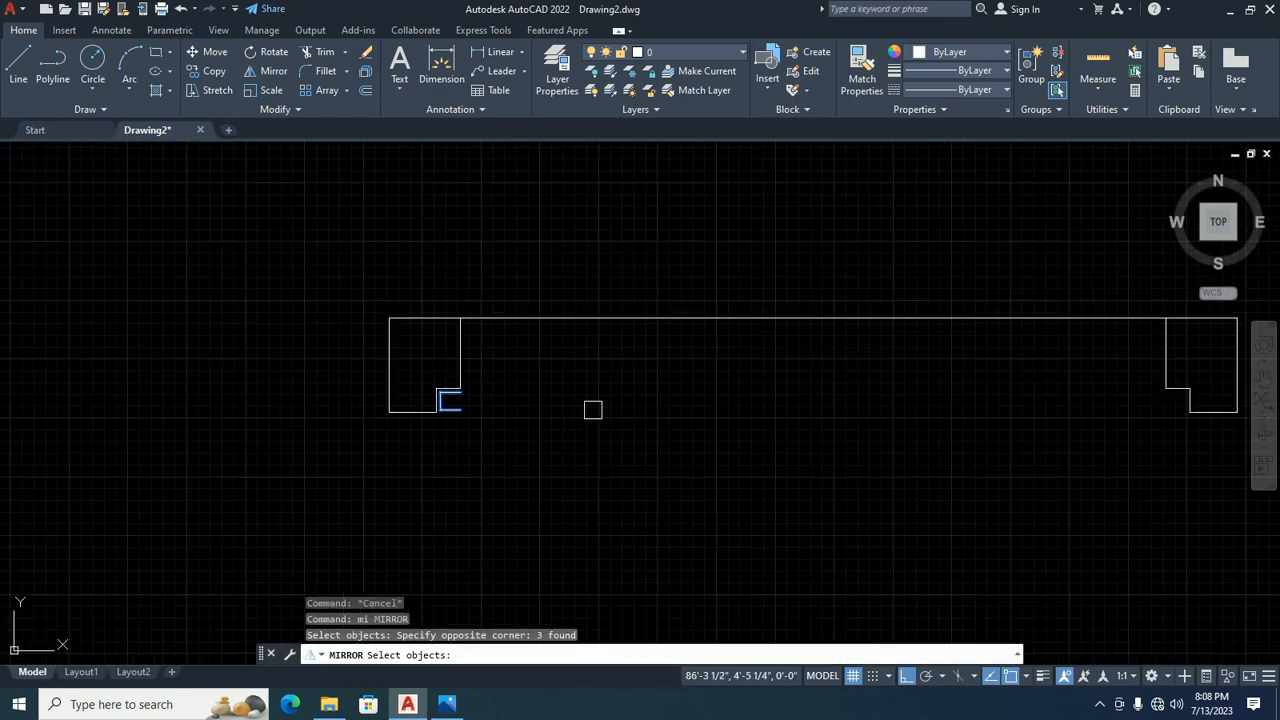
scroll(752, 316, "down", 2)
scroll(752, 316, "down", 2)
left_click(656, 364)
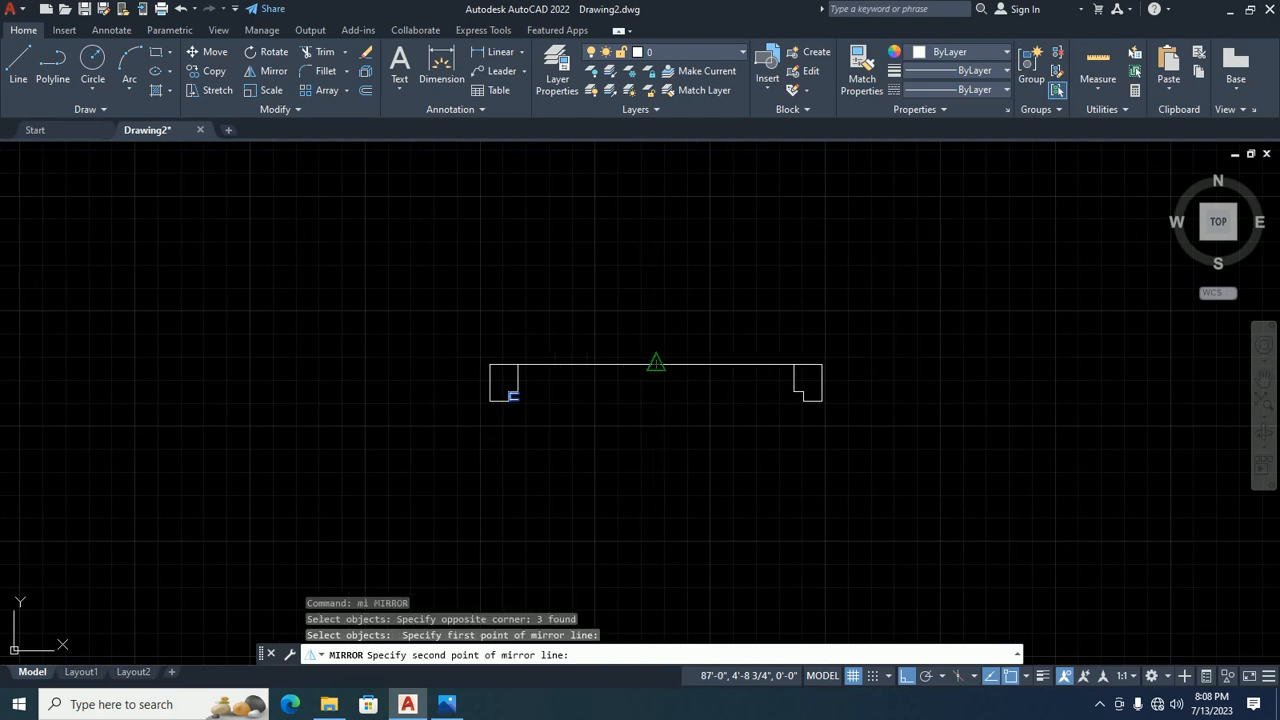
left_click(663, 322)
key("Return")
key("Escape")
key("Escape")
key("Escape")
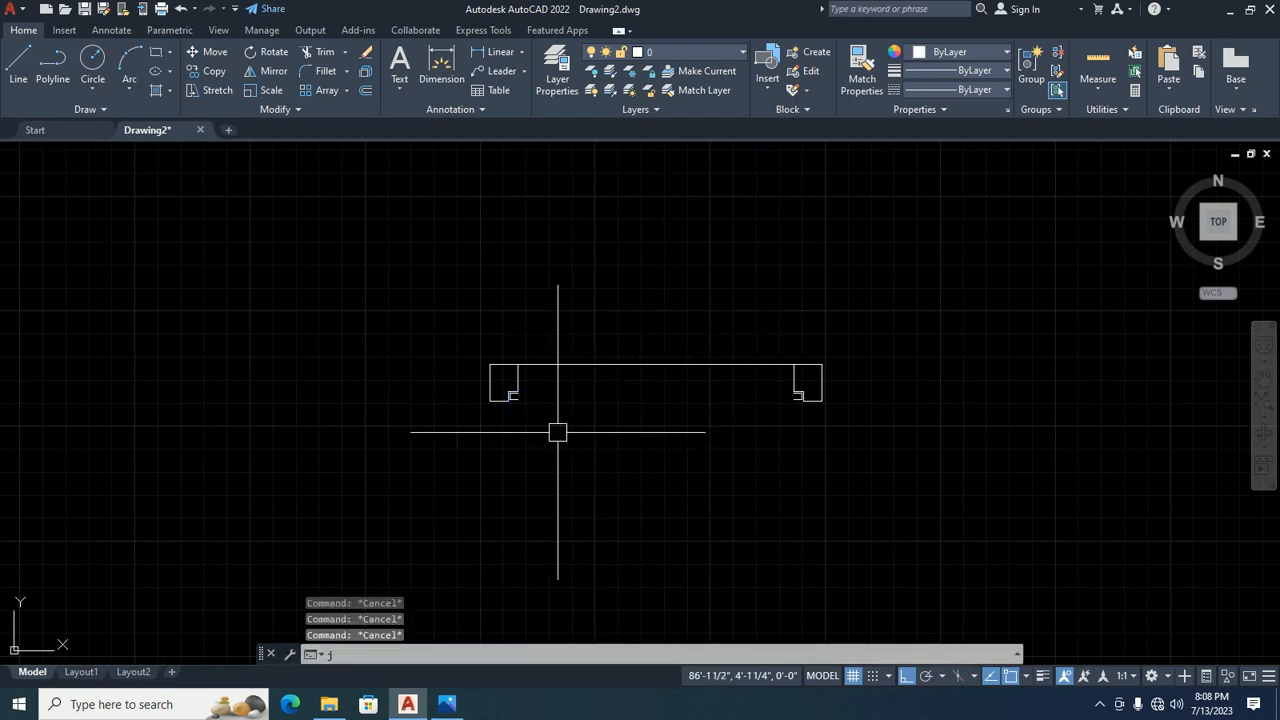
Join the lower lines of the two C-shaped door edges into one continuous line.
key("Return")
scroll(510, 411, "up", 3)
left_click(529, 391)
middle_click_drag(580, 389, 41, 437)
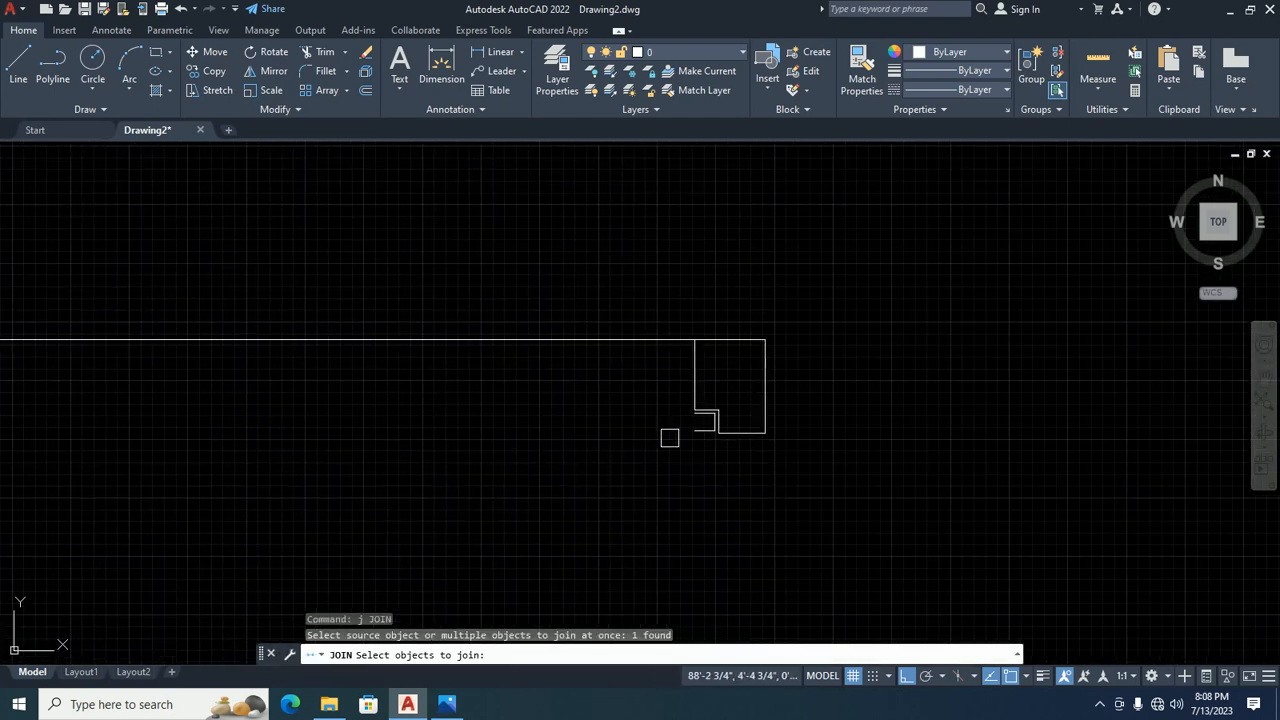
left_click(698, 430)
key("Return")
Join the upper lines of the two C-shaped door edges to close the door panel between the frames.
scroll(689, 420, "up", 5)
key("Return")
left_click(722, 396)
scroll(688, 419, "down", 5)
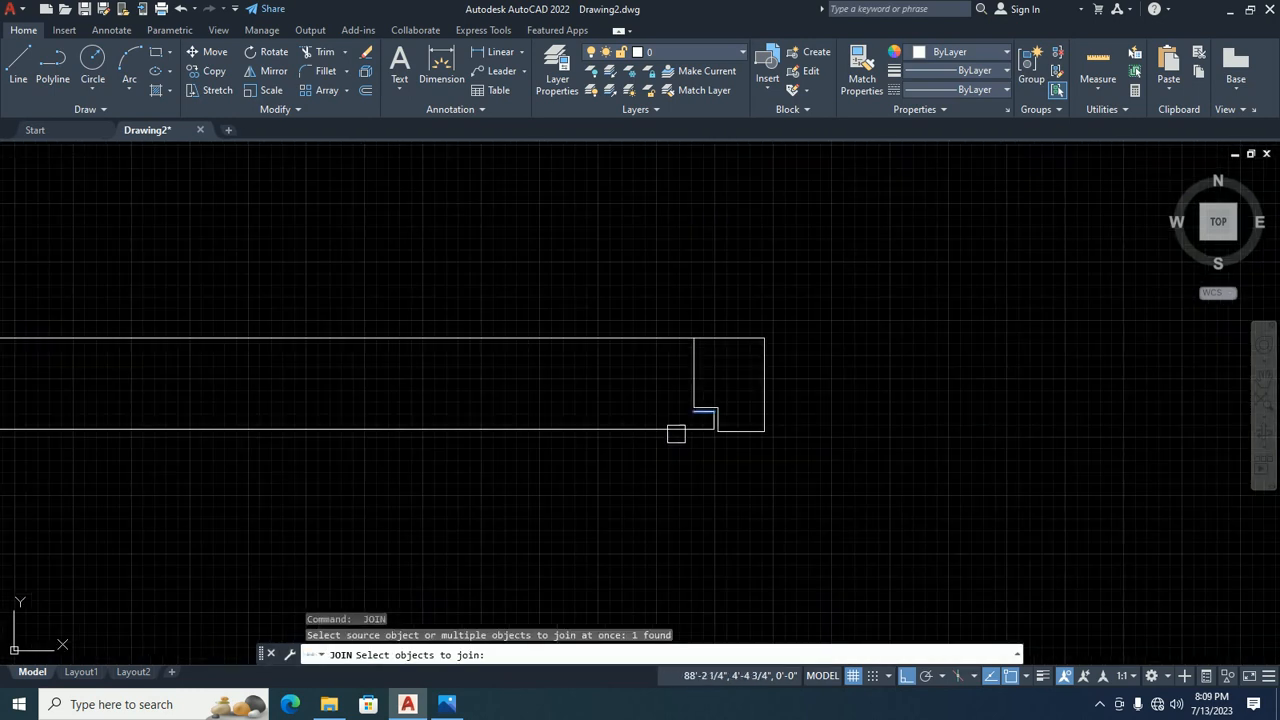
scroll(600, 428, "down", 4)
scroll(594, 403, "up", 10)
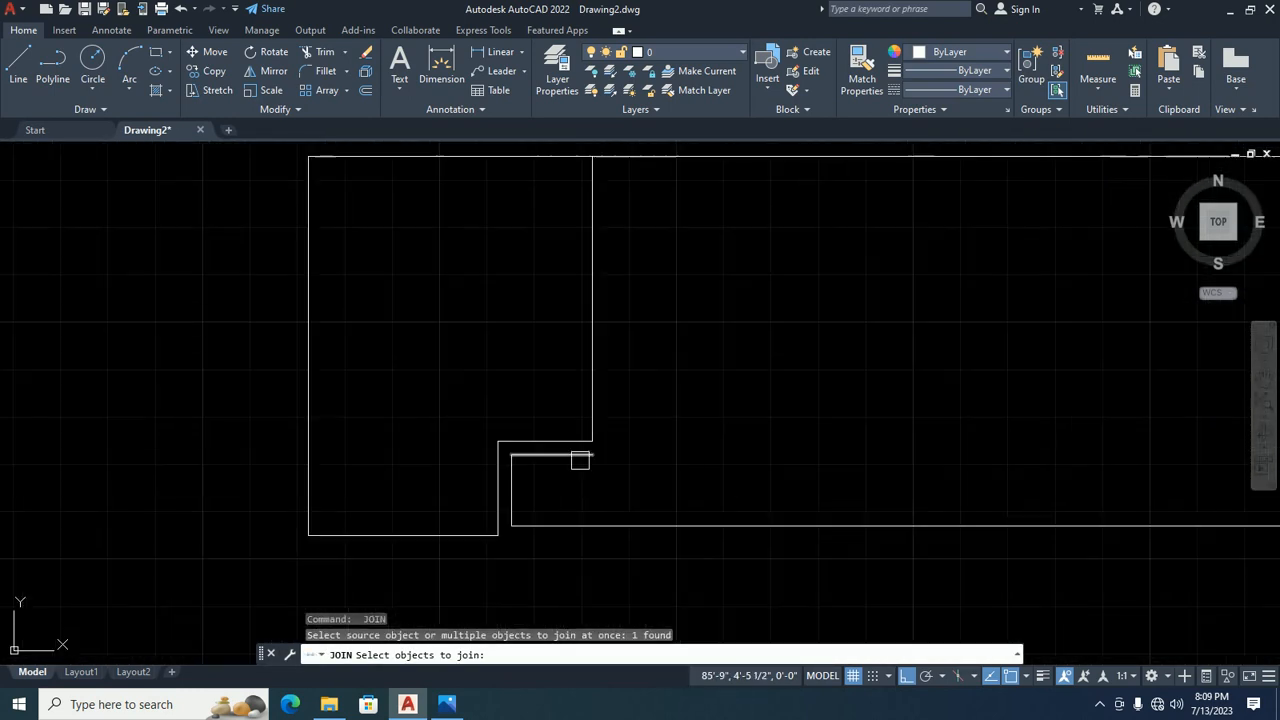
left_click(580, 457)
key("Return")
key("Escape")
key("Escape")
key("Escape")
scroll(660, 477, "down", 8)
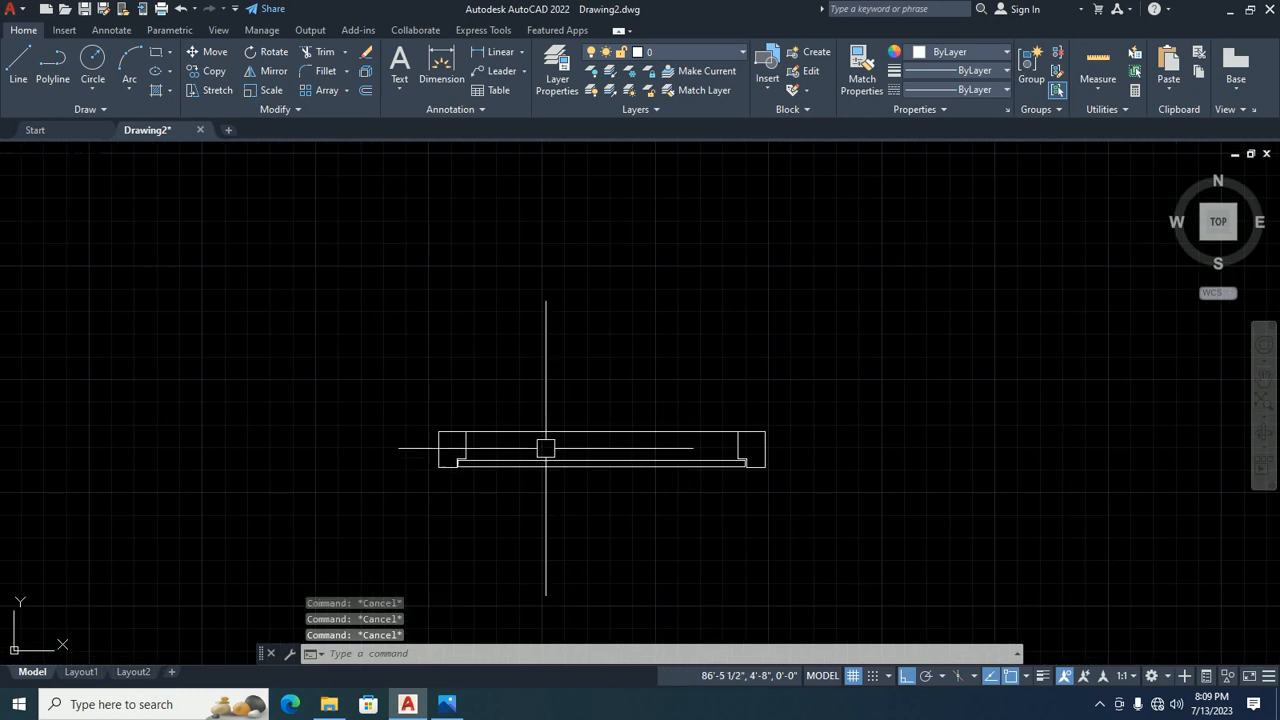
Delete the long horizontal line connecting the tops of the two frame profiles.
key("Delete")
middle_click_drag(580, 470, 582, 430)
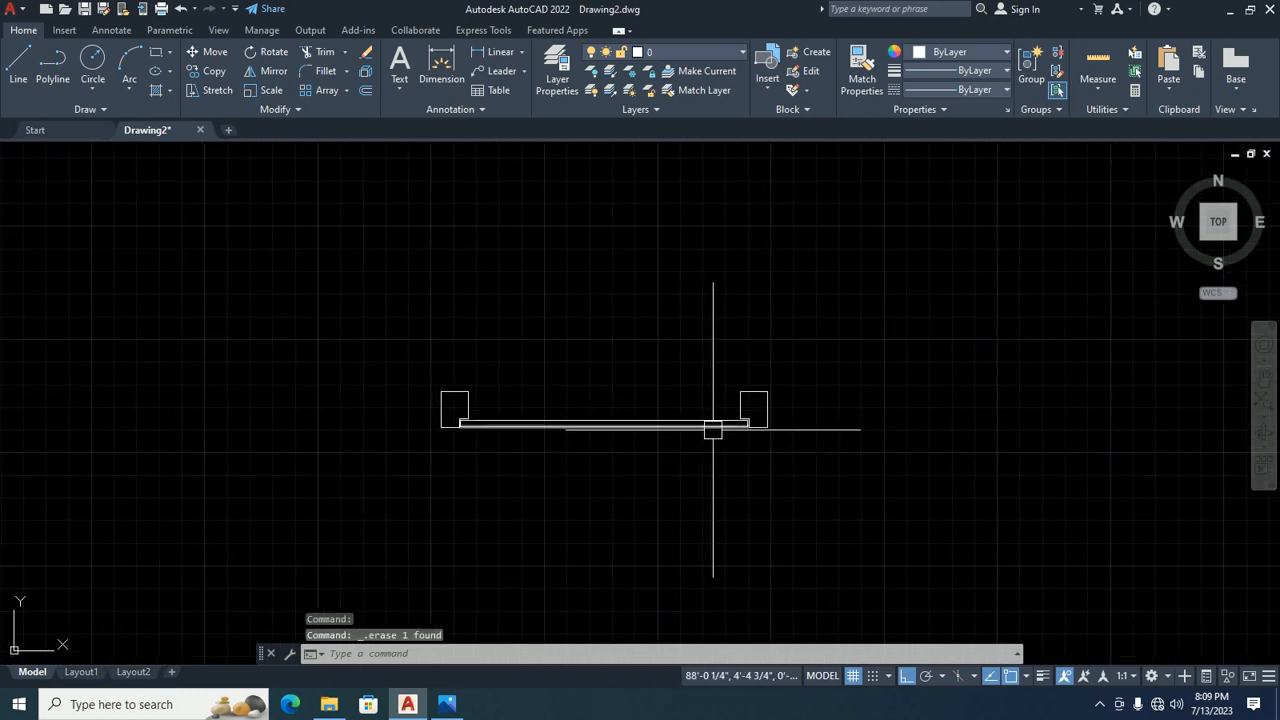
scroll(711, 428, "up", 6)
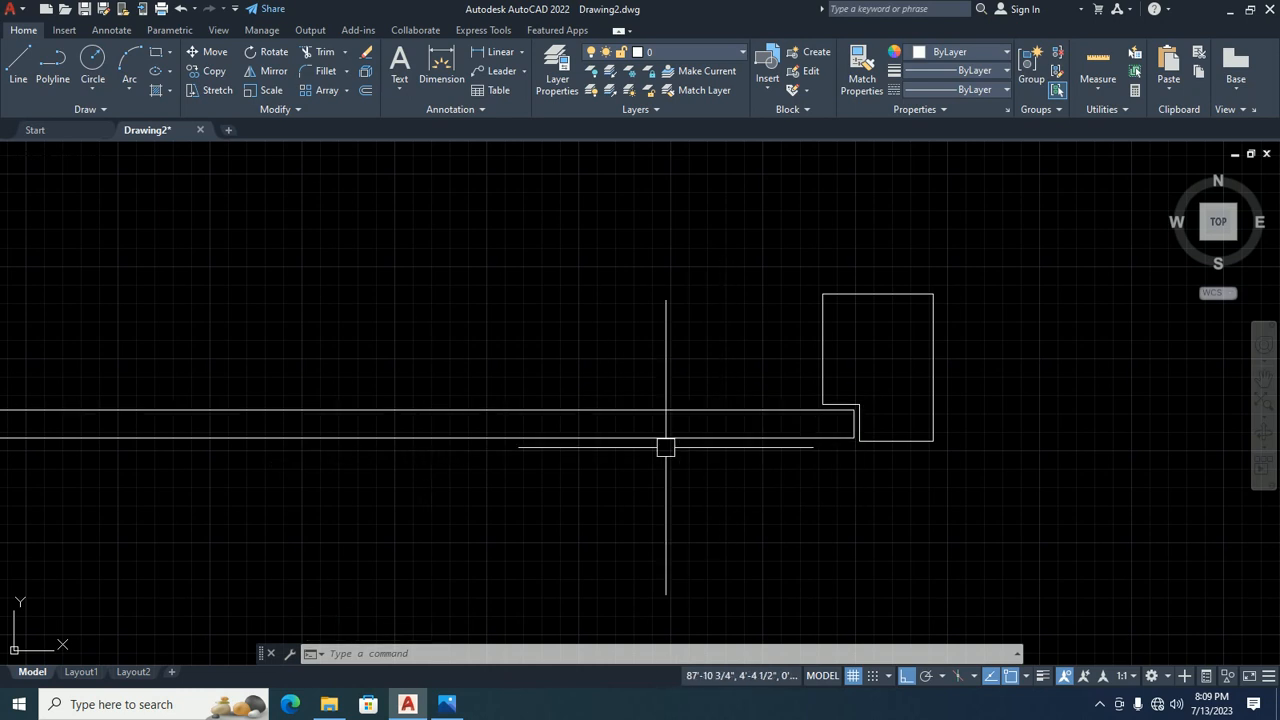
scroll(729, 412, "down", 4)
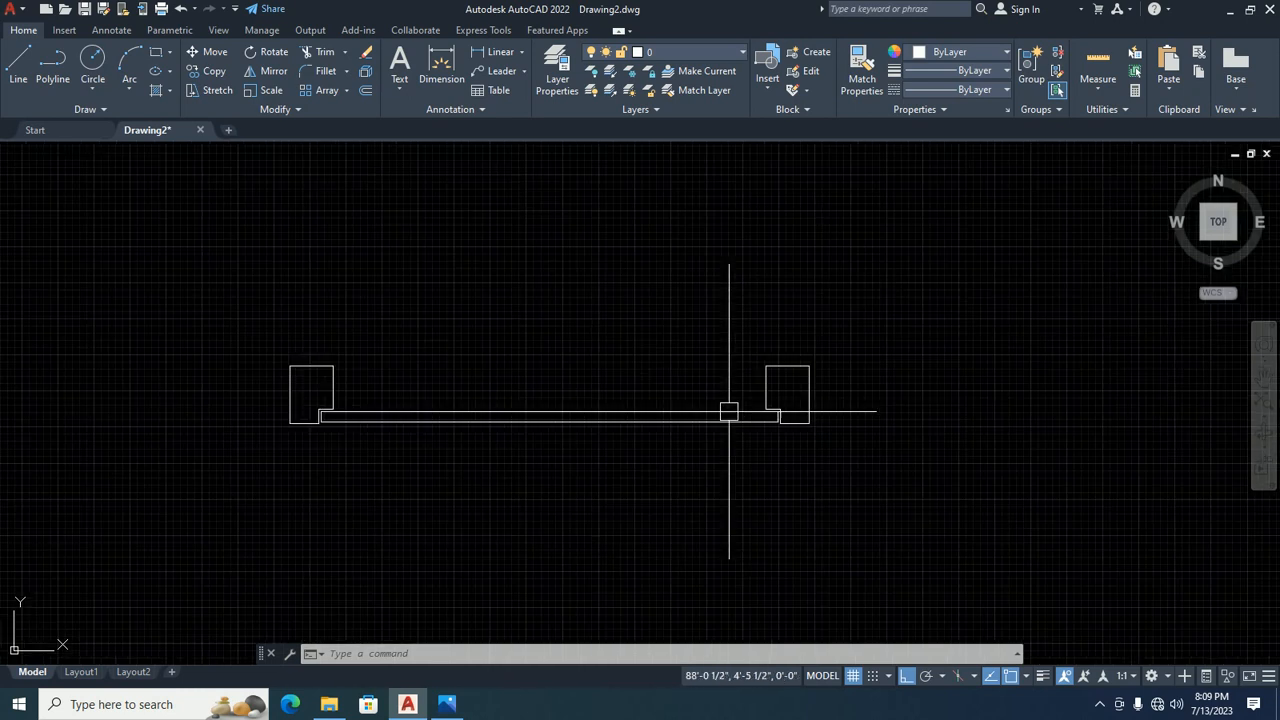
scroll(729, 412, "down", 6)
scroll(706, 434, "up", 4)
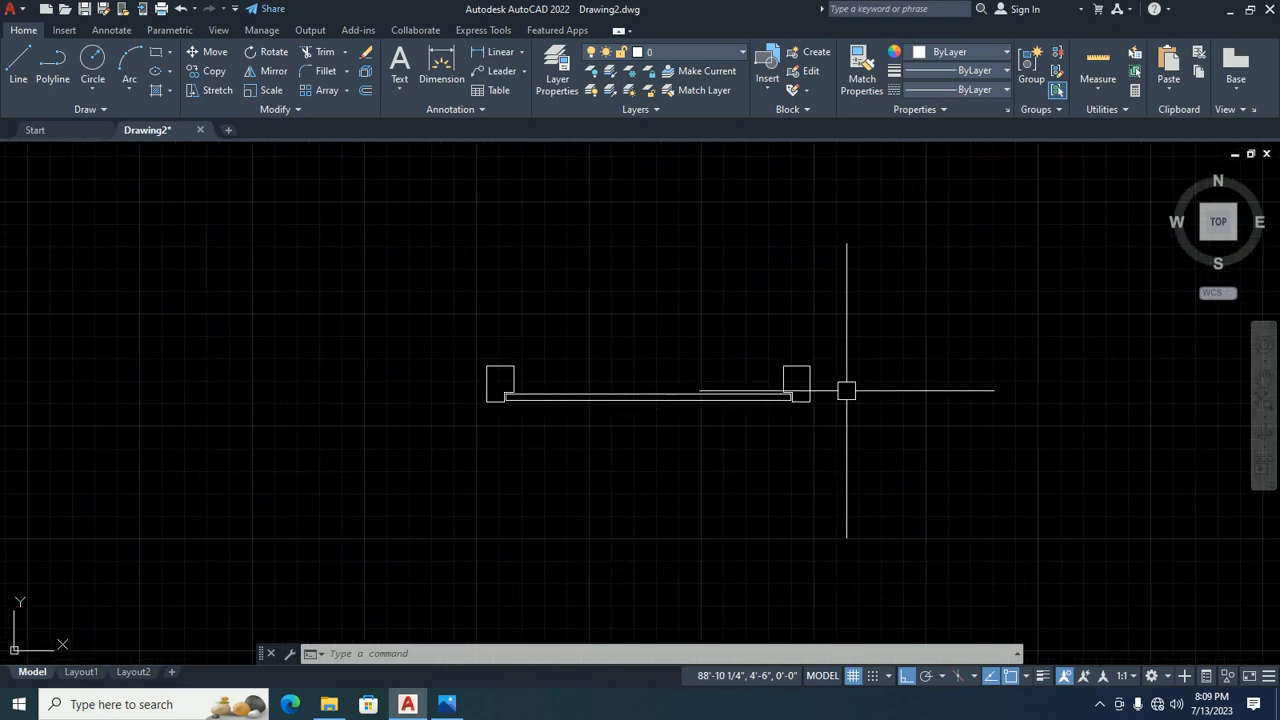
key("Escape")
key("Escape")
key("Escape")
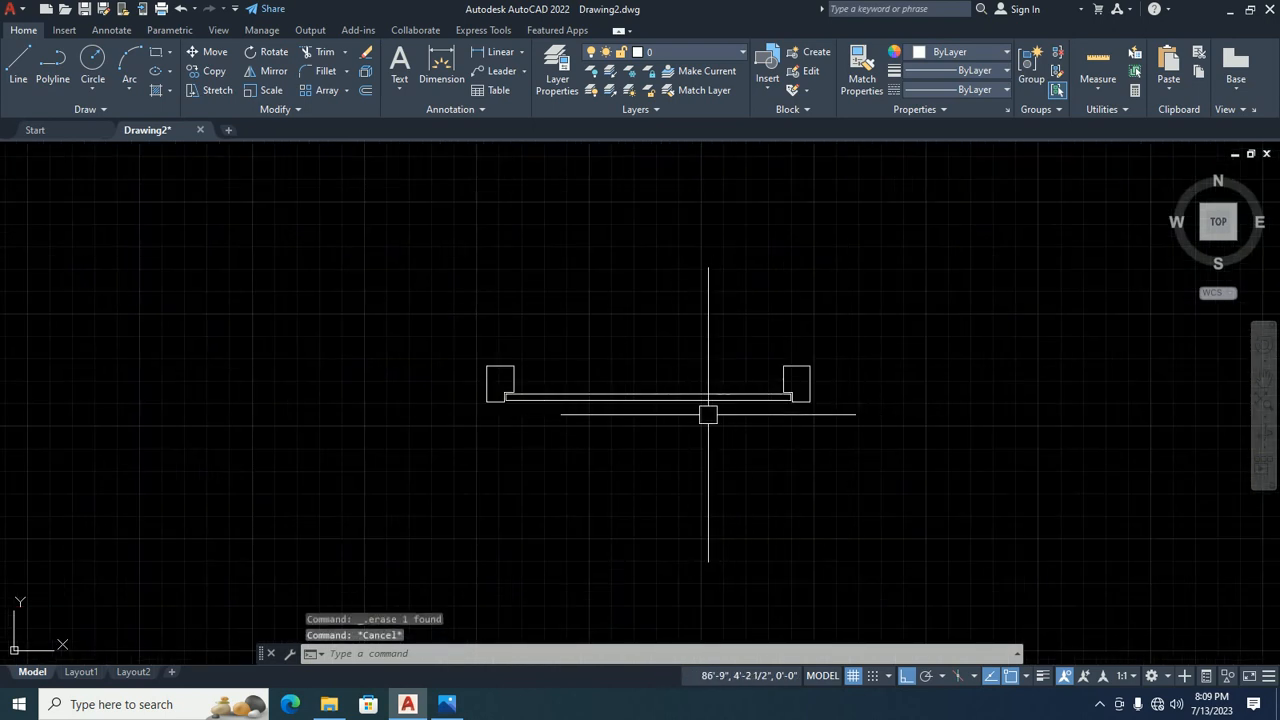
Rotate the door panel's lower line 90 degrees clockwise about its left endpoint so that it runs straight down.
scroll(559, 422, "up", 4)
type("ro")
key("Return")
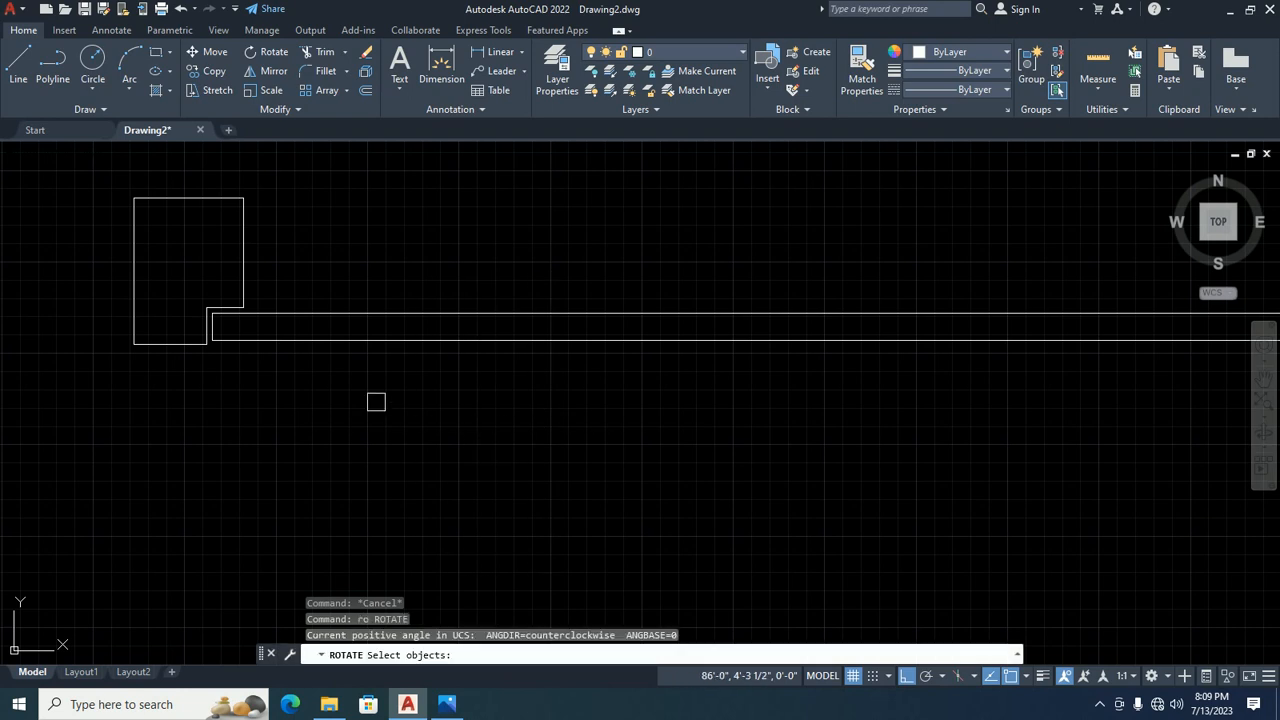
left_click(255, 345)
key("Return")
scroll(212, 343, "up", 4)
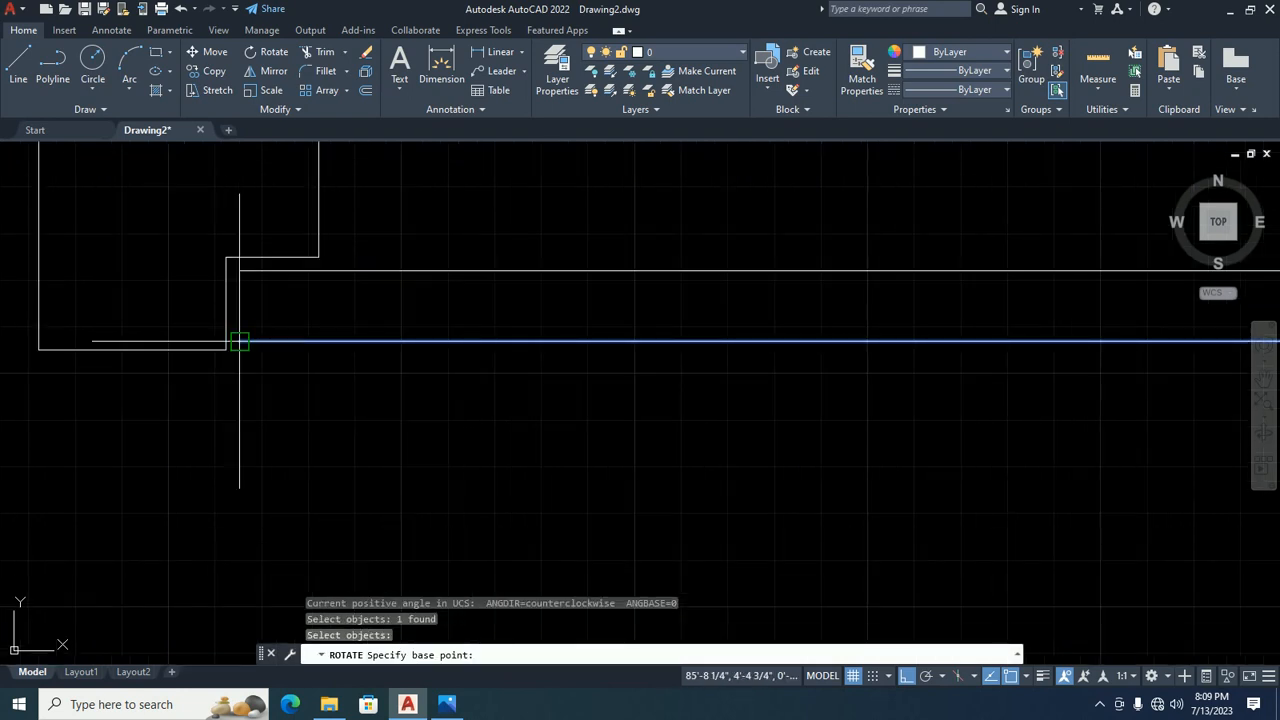
left_click(239, 343)
left_click(231, 454)
key("Return")
key("Escape")
key("Escape")
Move the door panel's rotated line straight up so its top end meets the left end of the horizontal line.
type("m")
key("Return")
left_click(229, 484)
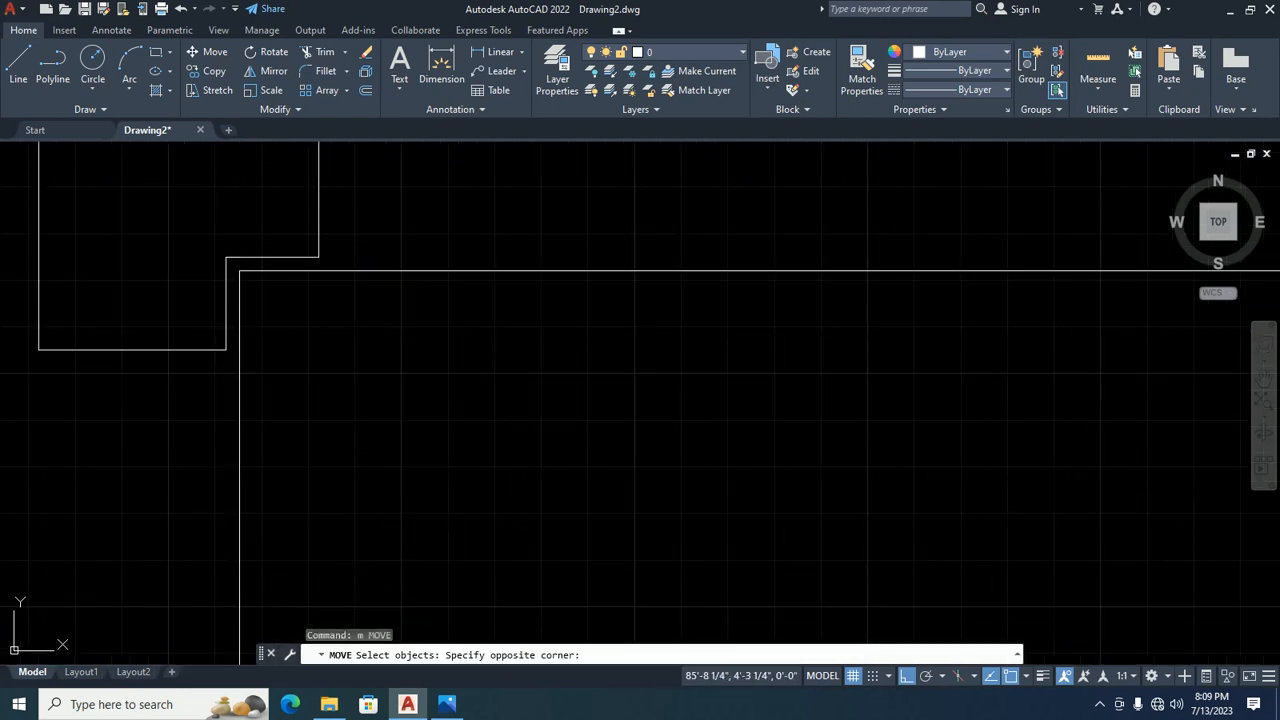
left_click(237, 438)
left_click(286, 463)
left_click(205, 423)
key("Return")
left_click(239, 341)
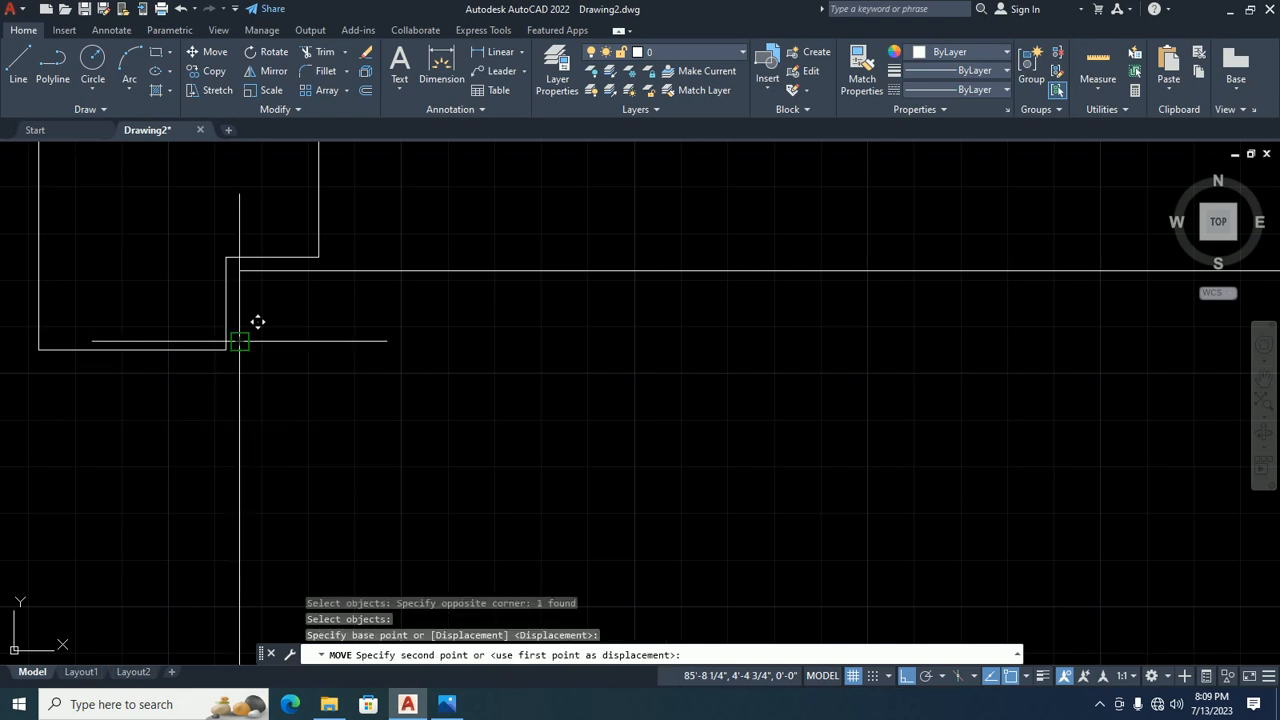
key("Escape")
key("Escape")
key("Escape")
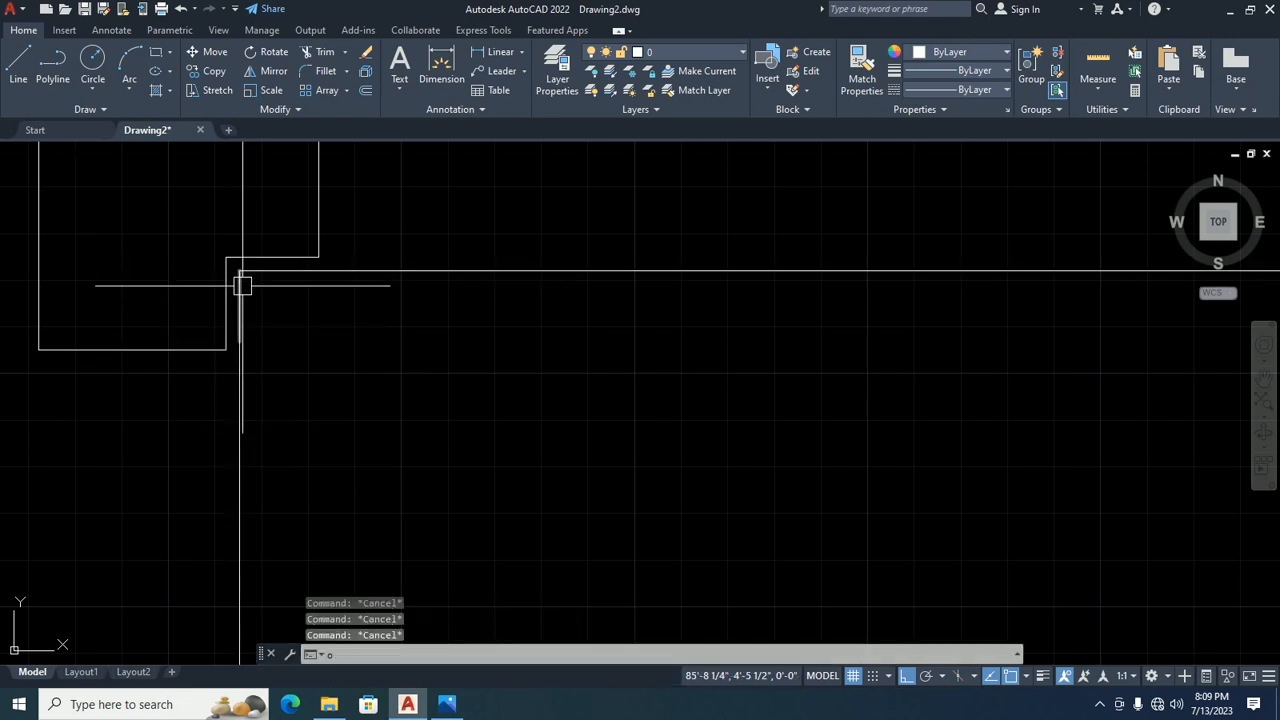
Offset the panel's vertical line 0.75 to the right to form the panel's other long edge.
key("Return")
type(".75")
key("Return")
left_click(240, 440)
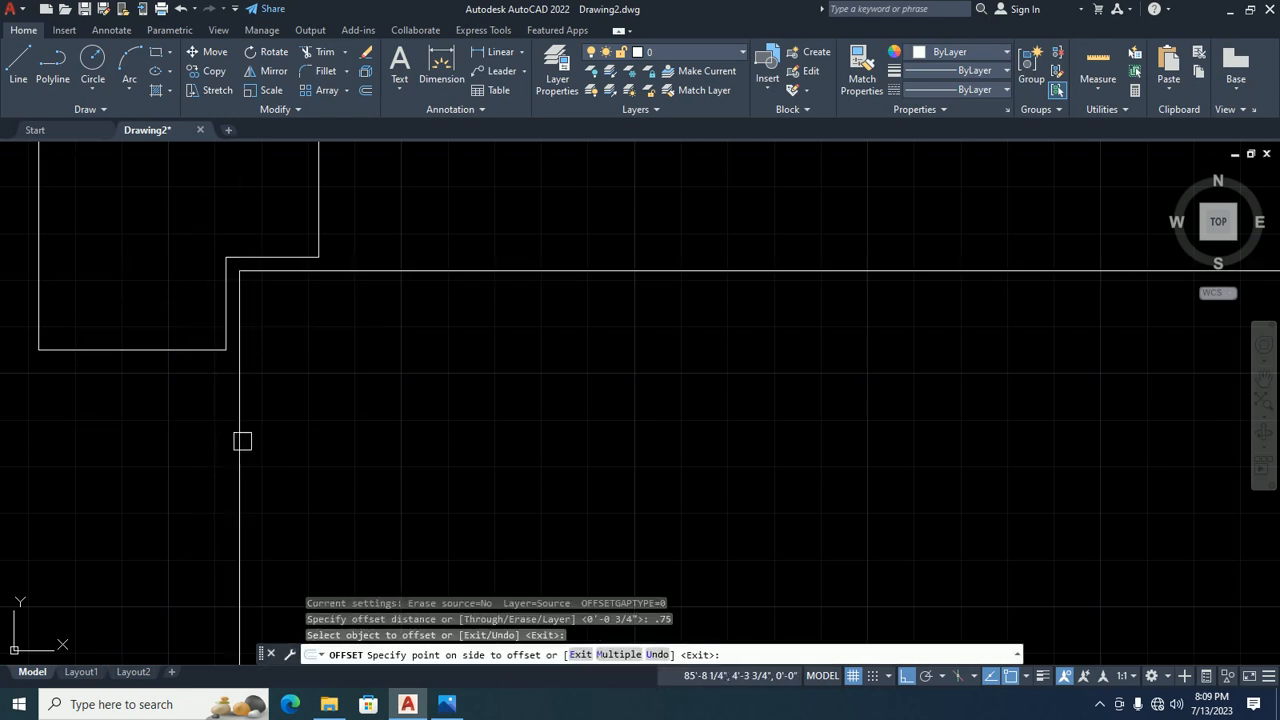
left_click(357, 423)
key("Escape")
key("Escape")
Trim the long horizontal line beyond the panel's right edge, leaving only the short piece that caps the panel.
type("tr")
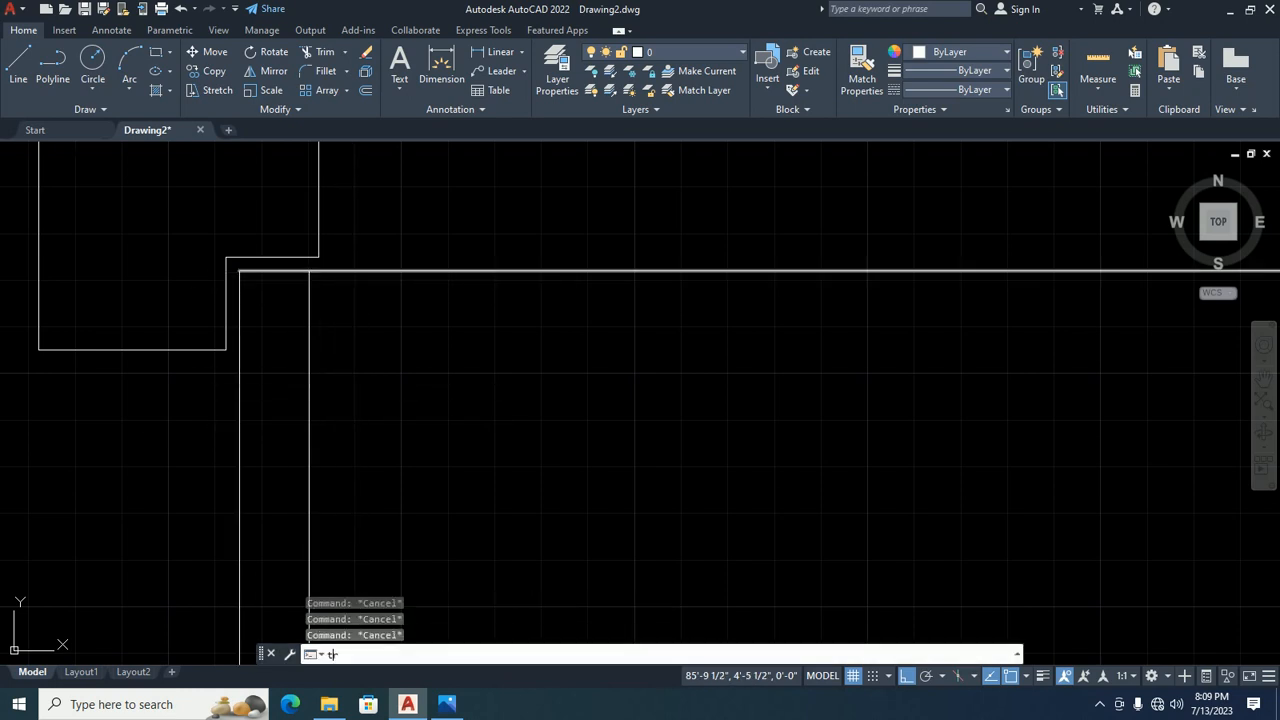
key("Return")
left_click(355, 270)
scroll(330, 268, "up", 4)
key("Escape")
left_click(244, 262)
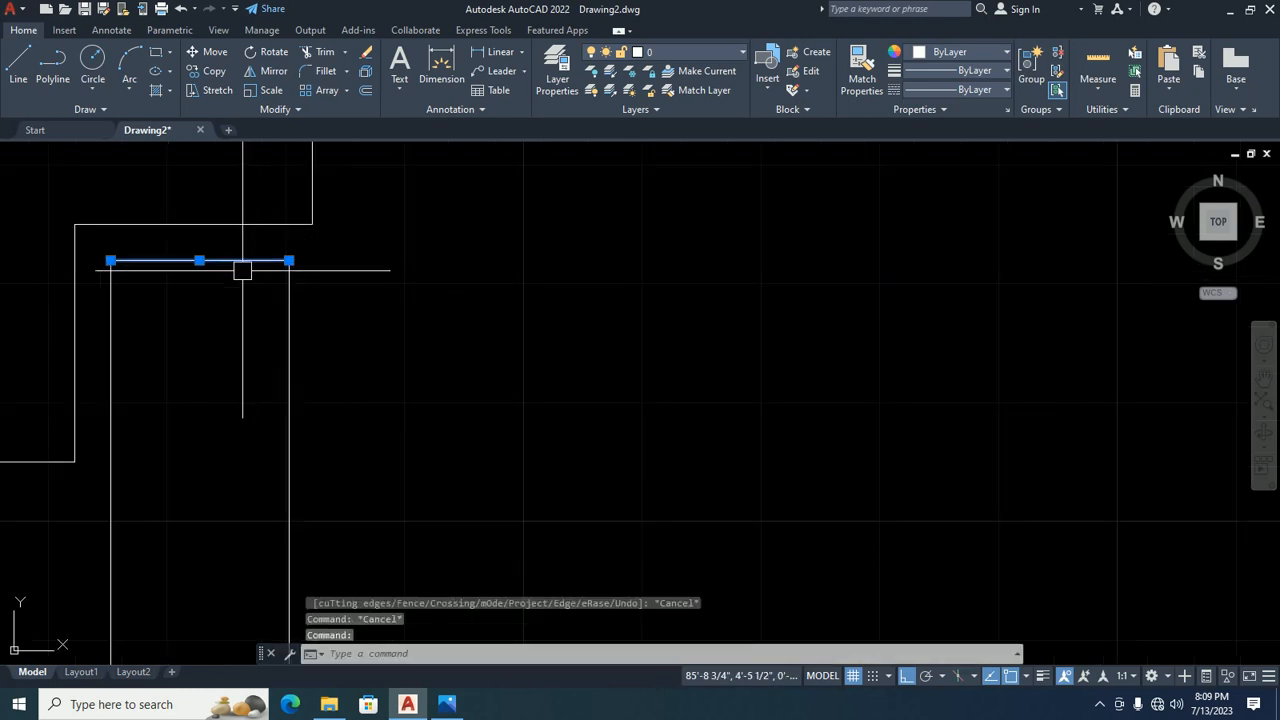
key("Delete")
key("ctrl+z")
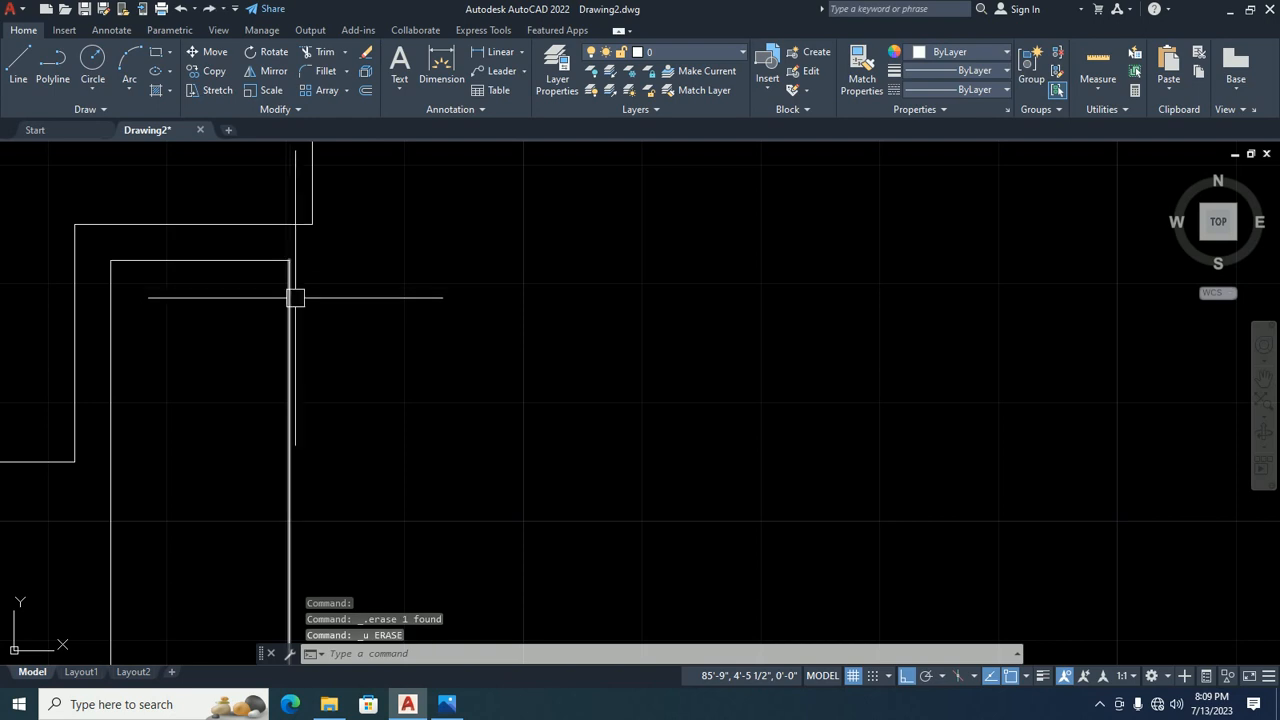
Close the lower end of the open door panel with a short line between its two long edges.
scroll(294, 337, "down", 10)
mouse_move(294, 337)
middle_mouse_down()
mouse_move(301, 363)
mouse_move(291, 297)
middle_mouse_up()
type("l")
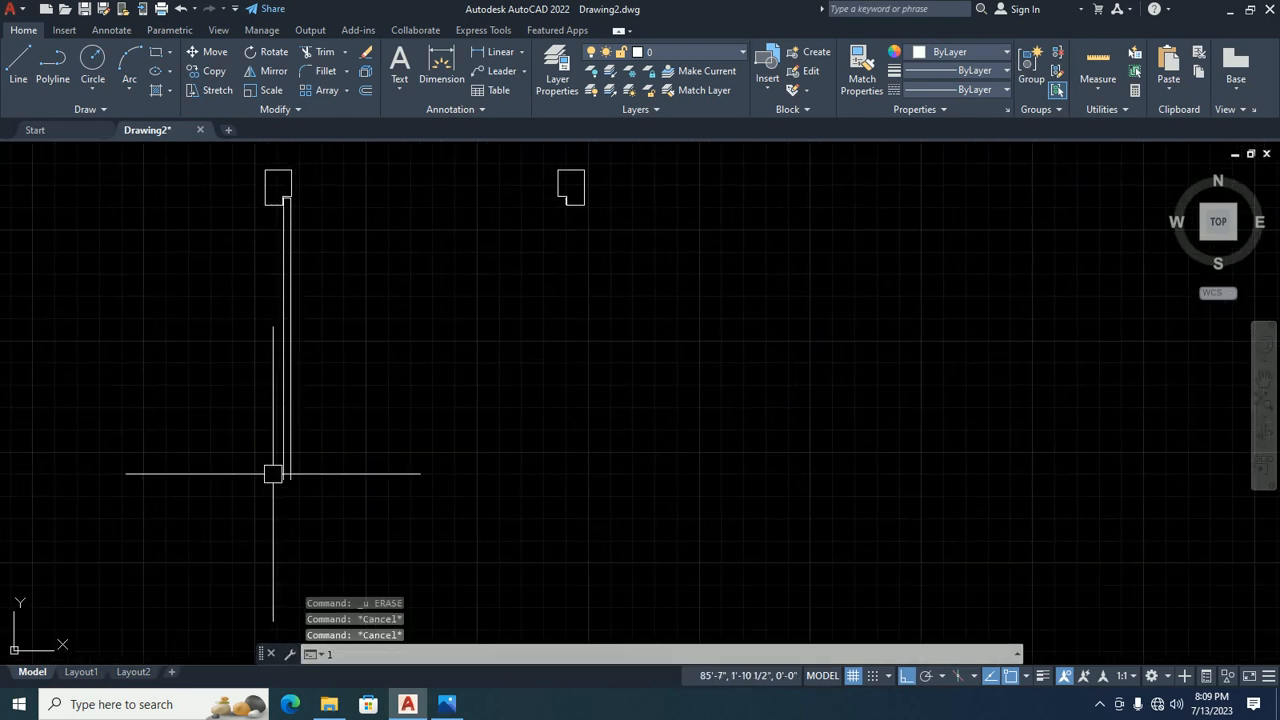
key("Return")
left_click(284, 479)
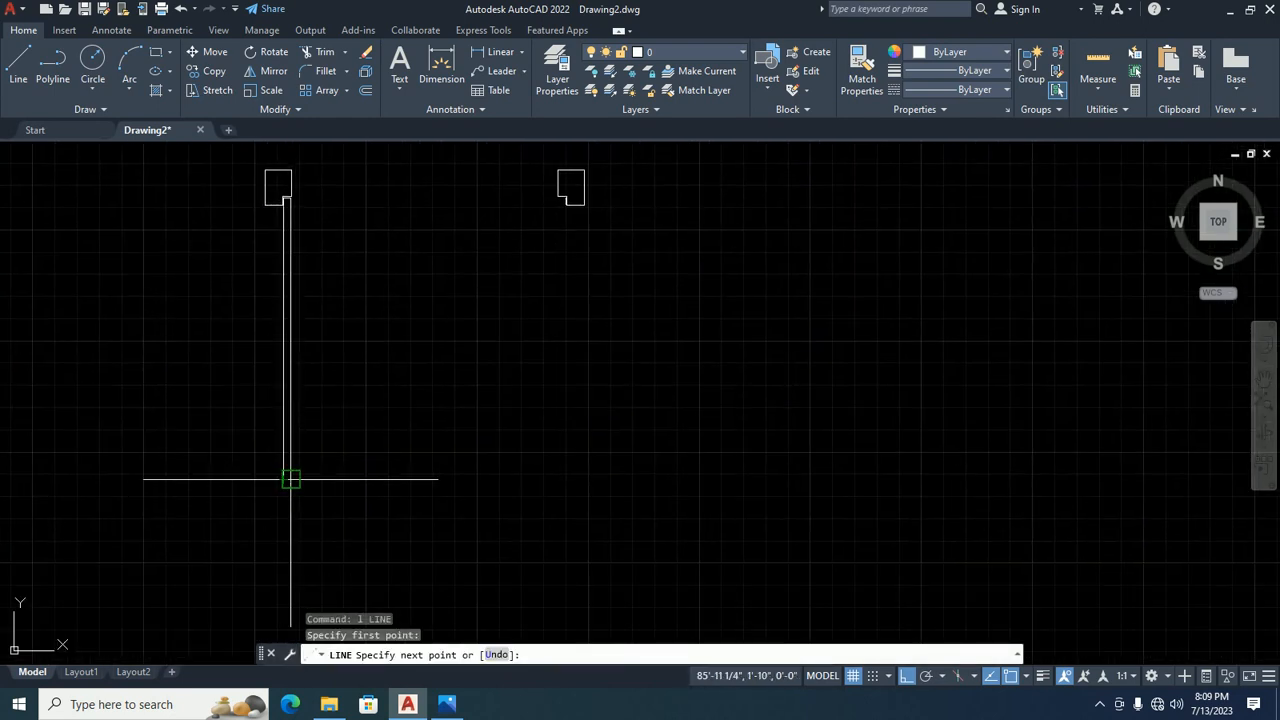
left_click(290, 478)
key("Escape")
key("Escape")
key("Escape")
key("Escape")
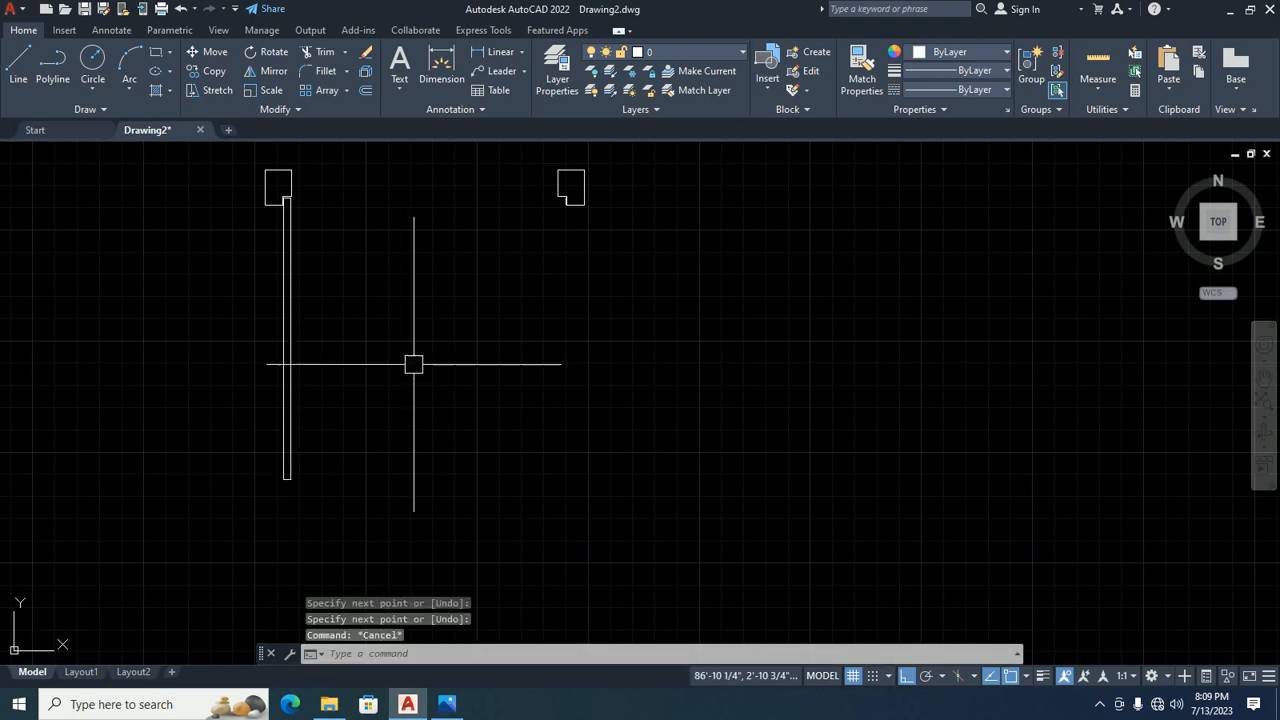
Draw a circle centred on the panel's upper-left corner with a radius reaching just short of the panel's lower end.
type("c")
key("Return")
scroll(323, 171, "up", 4)
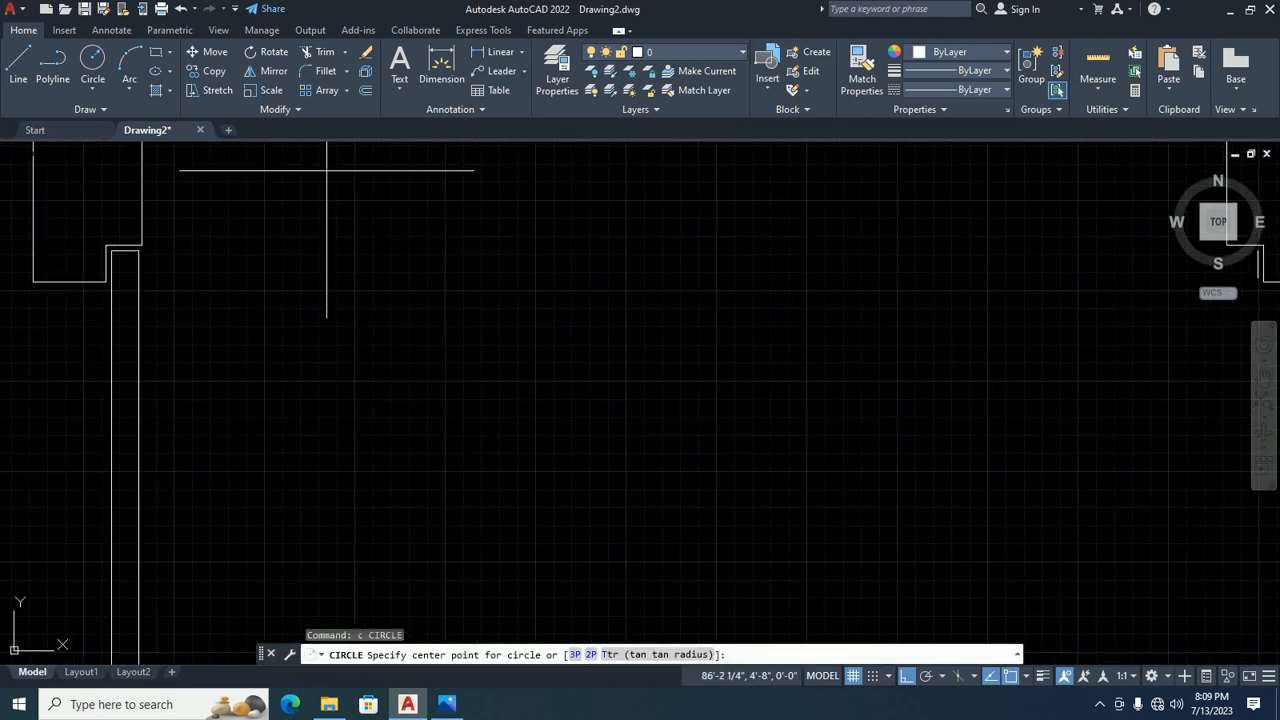
middle_click_drag(149, 266, 214, 308)
scroll(90, 305, "up", 3)
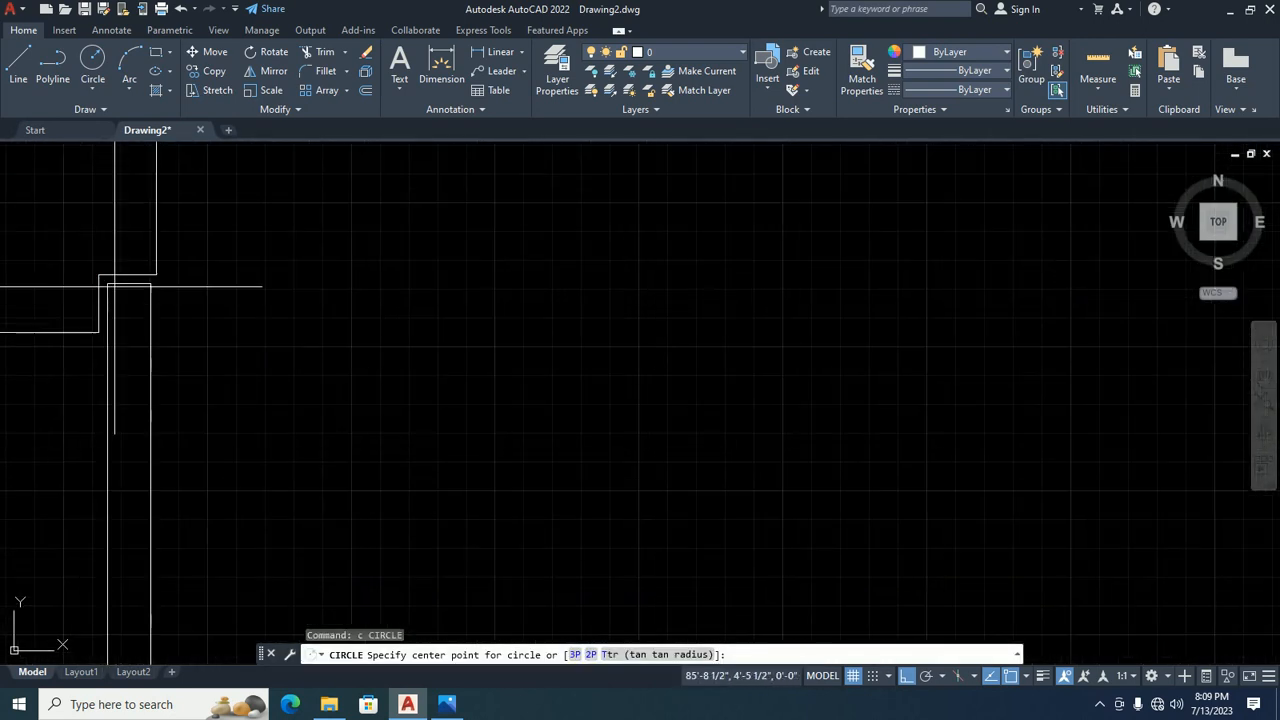
left_click(107, 284)
scroll(155, 450, "up", 5)
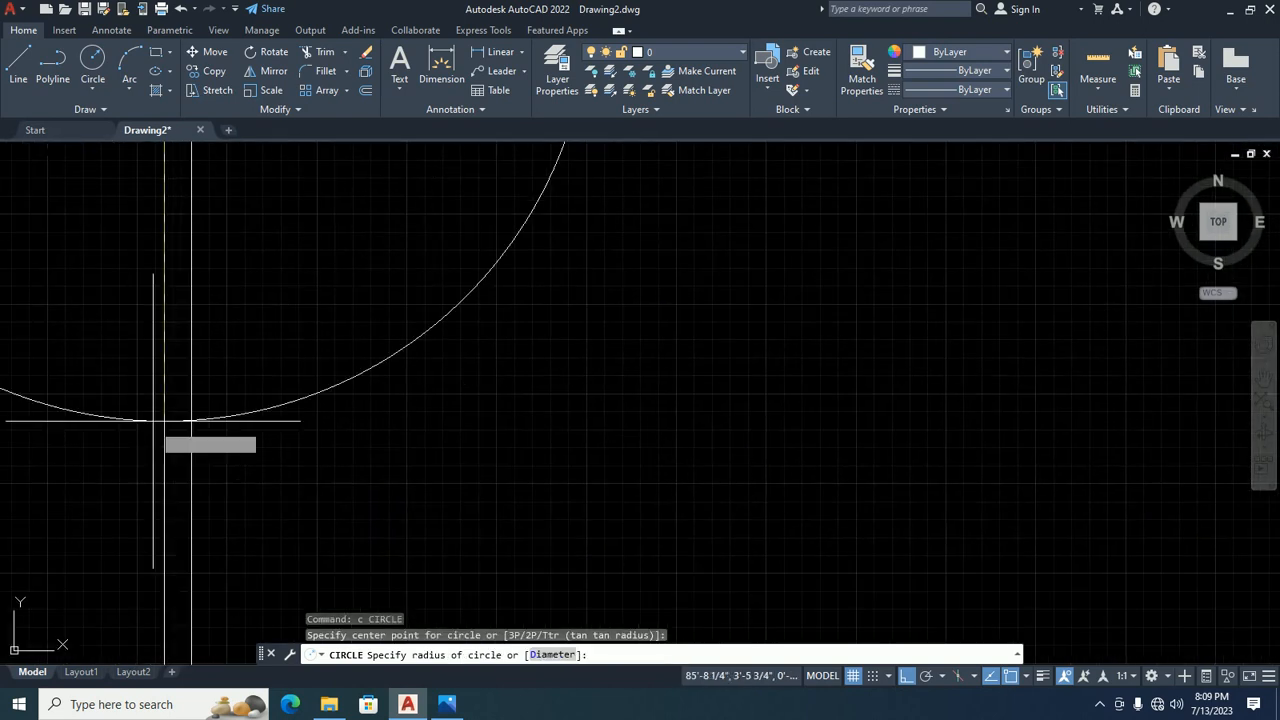
middle_click_drag(157, 461, 135, 42)
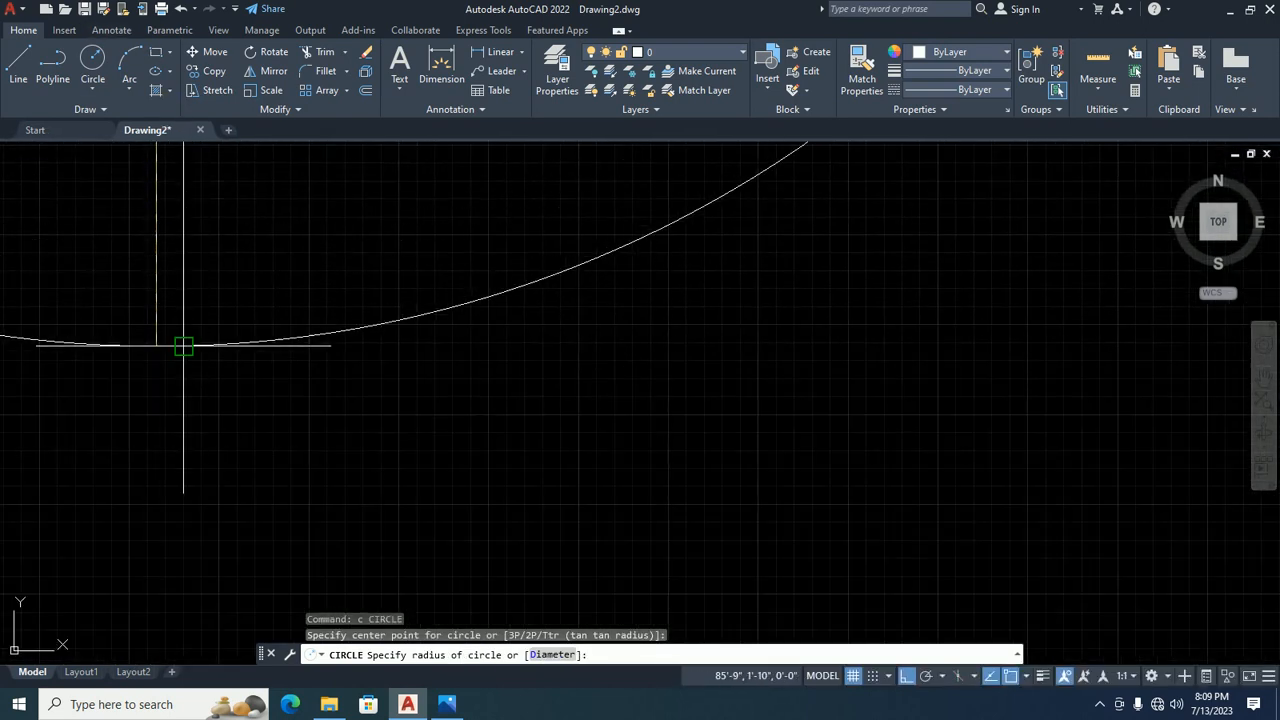
scroll(184, 316, "up", 5)
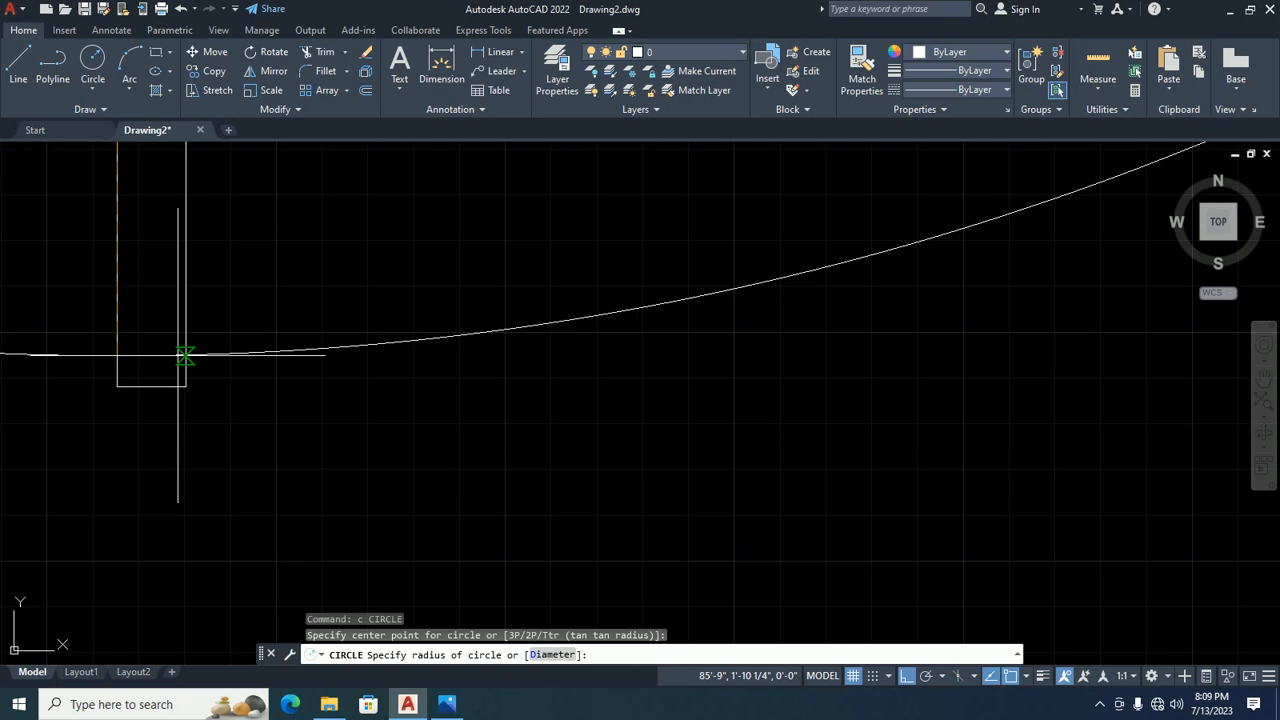
left_click(113, 360)
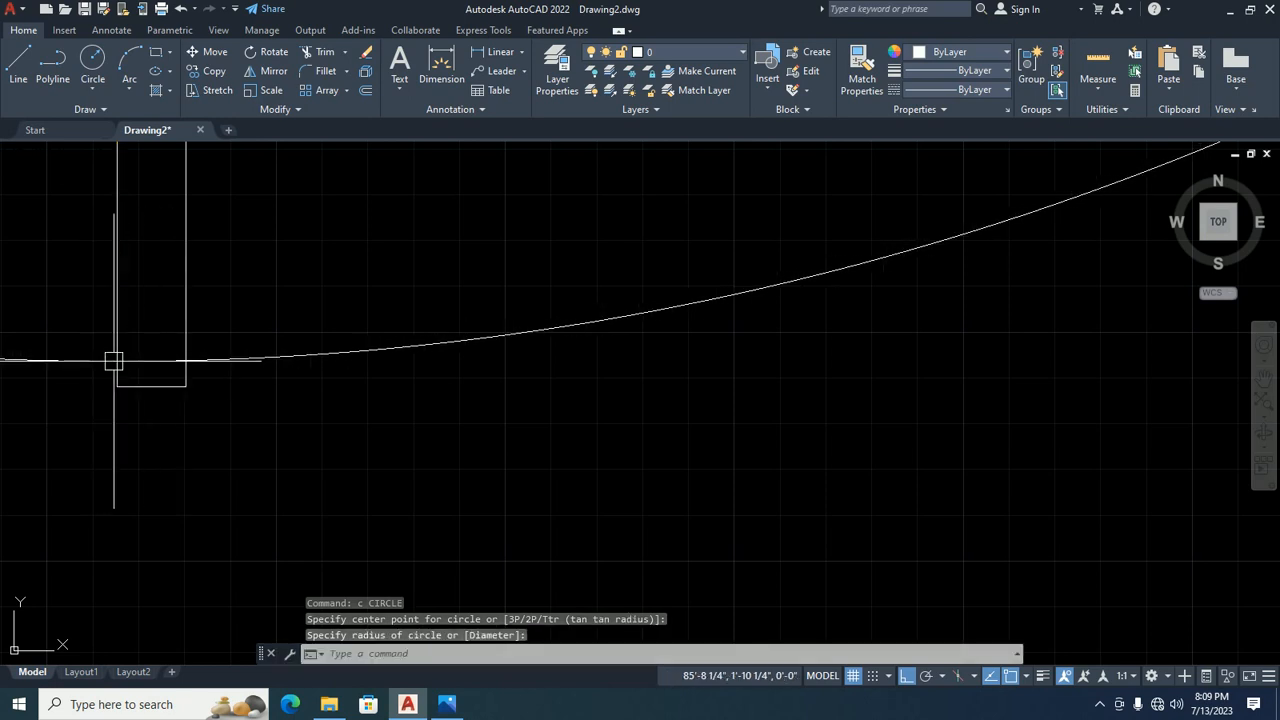
key("Escape")
key("Escape")
Draw a horizontal helper line leftward across the circle from the top of the short line in the right frame's notch.
scroll(143, 343, "down", 10)
scroll(220, 349, "up", 10)
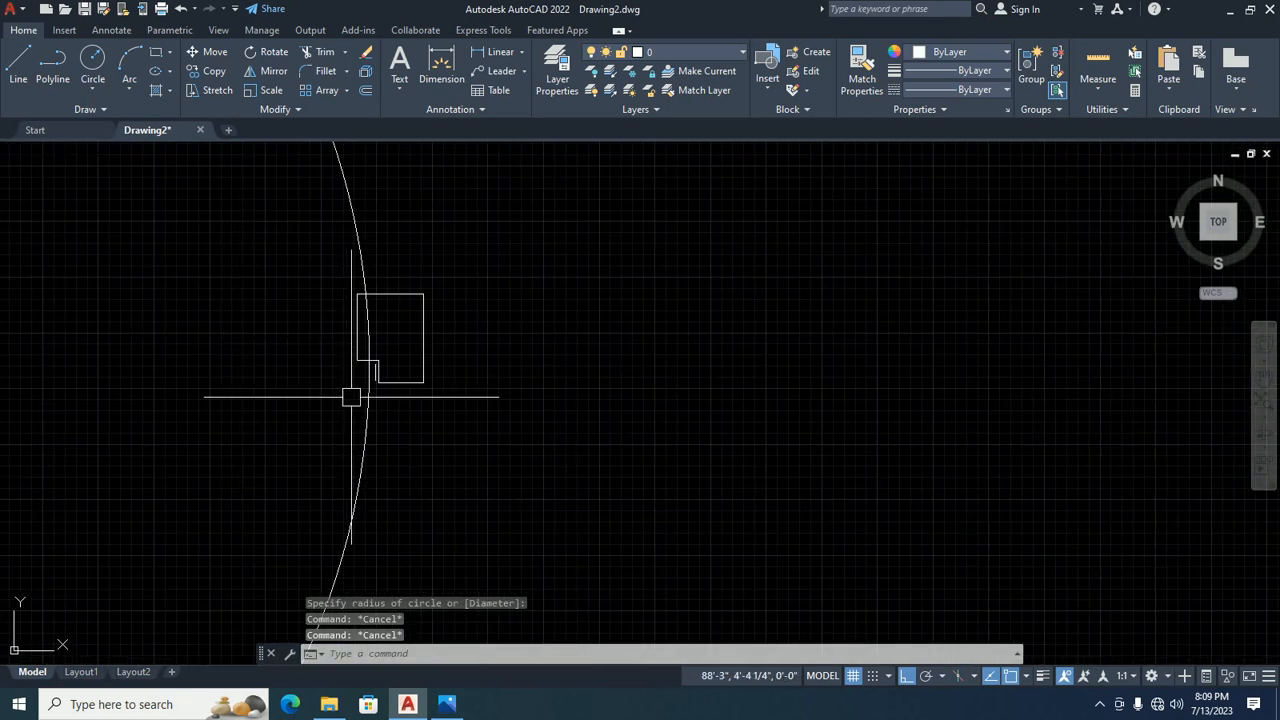
scroll(351, 397, "up", 2)
scroll(369, 378, "up", 4)
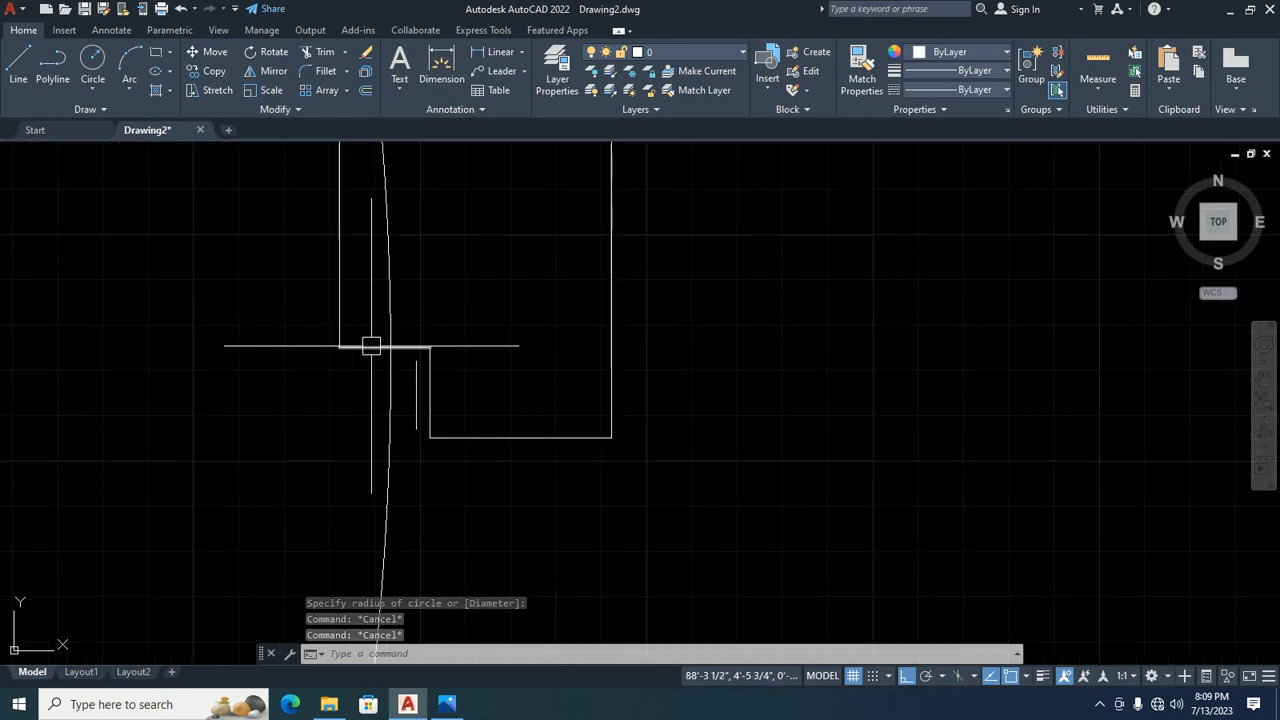
type("l")
key("Return")
left_click(387, 357)
key("Escape")
key("Escape")
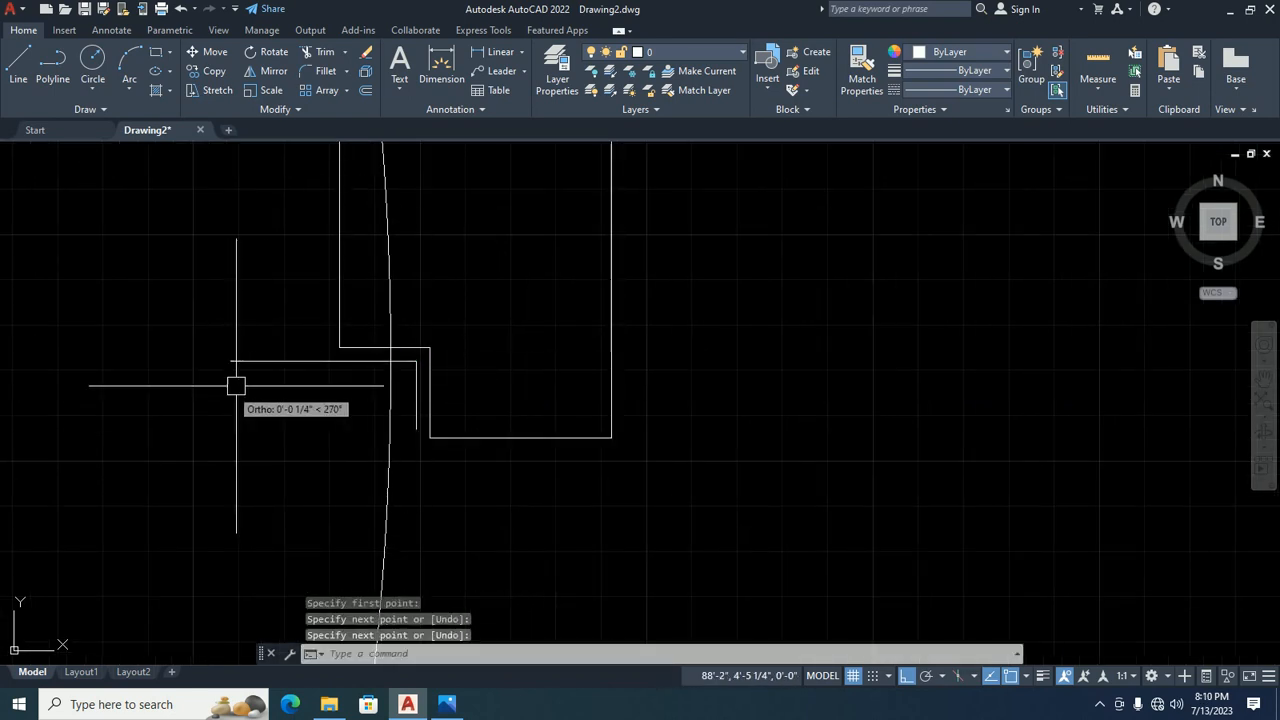
Trim the circle to the quarter arc between the panel's lower end and the helper line at the right frame.
type("tr")
key("Return")
key("Return")
left_click(384, 253)
scroll(384, 253, "down", 5)
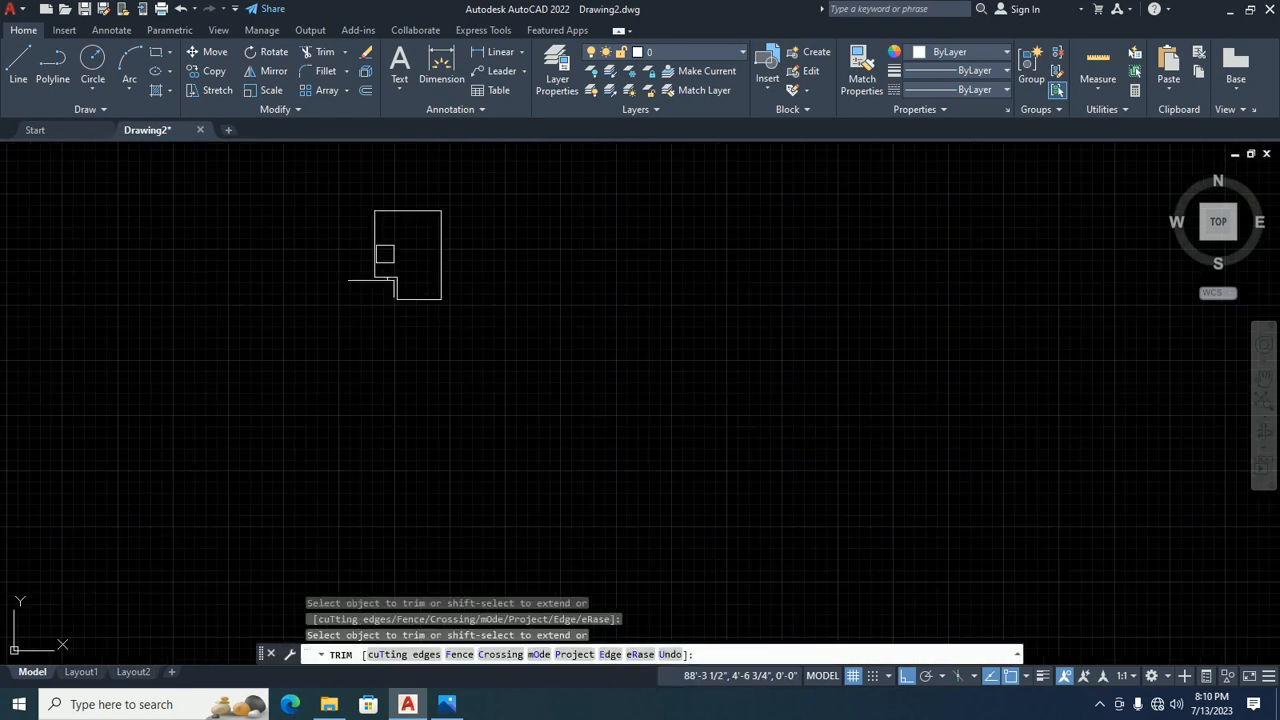
key("ctrl+z")
scroll(390, 247, "down", 5)
scroll(390, 247, "down", 6)
left_click(371, 214)
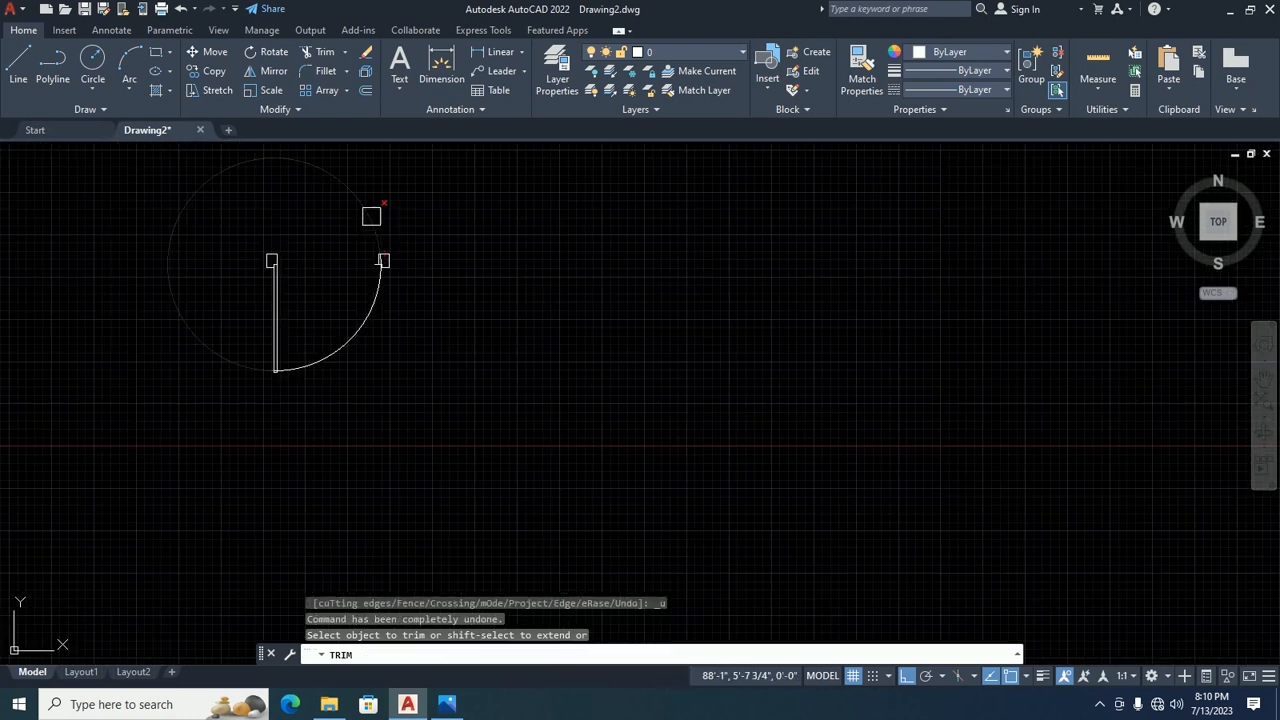
key("Return")
key("Escape")
key("Escape")
scroll(385, 256, "up", 6)
key("Return")
scroll(330, 285, "up", 5)
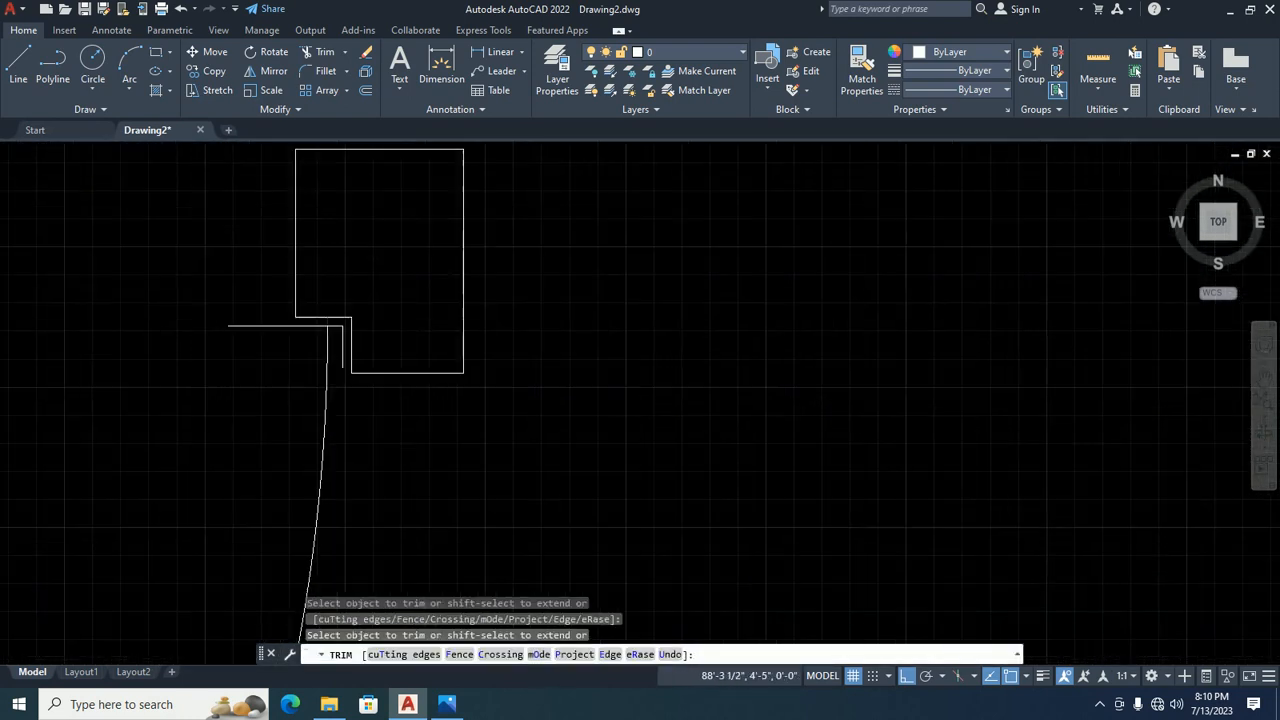
key("Escape")
key("Escape")
Delete the horizontal helper line and the leftover short vertical line in the right frame's notch.
scroll(410, 228, "up", 3)
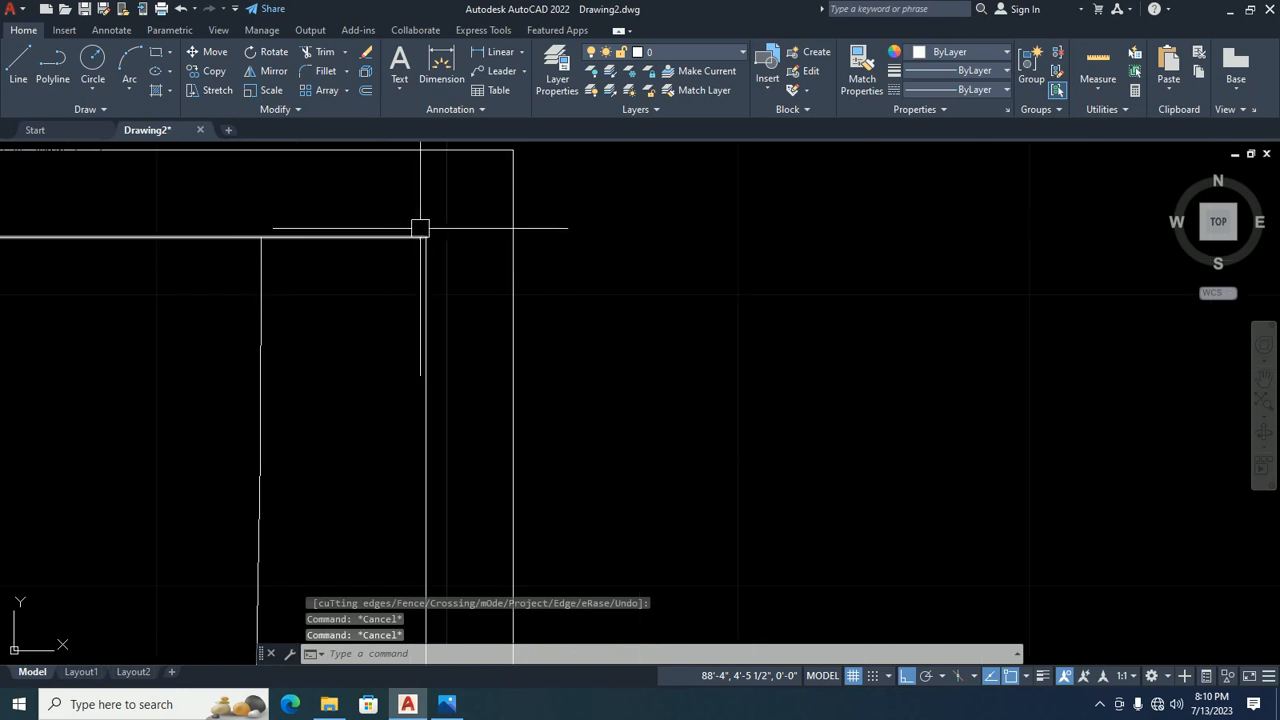
left_click(426, 228)
left_click(396, 248)
key("Delete")
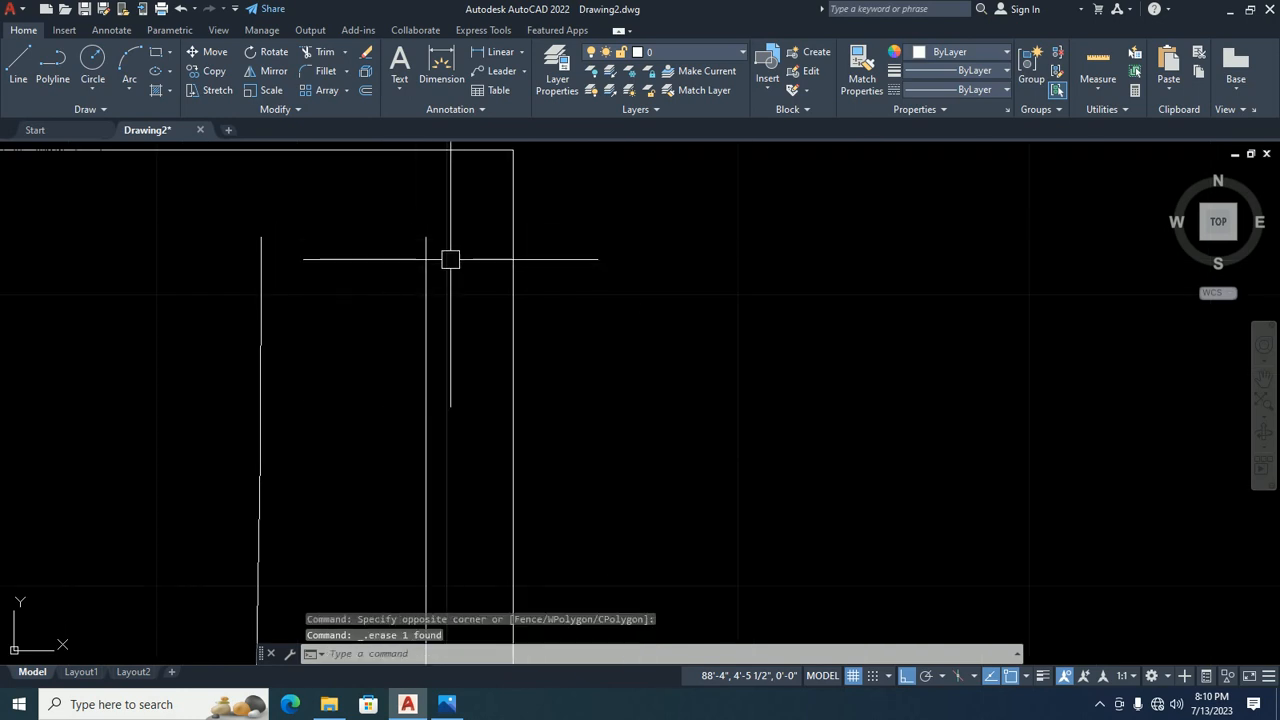
left_click(449, 257)
left_click(383, 280)
key("Delete")
scroll(398, 258, "down", 6)
scroll(398, 258, "down", 5)
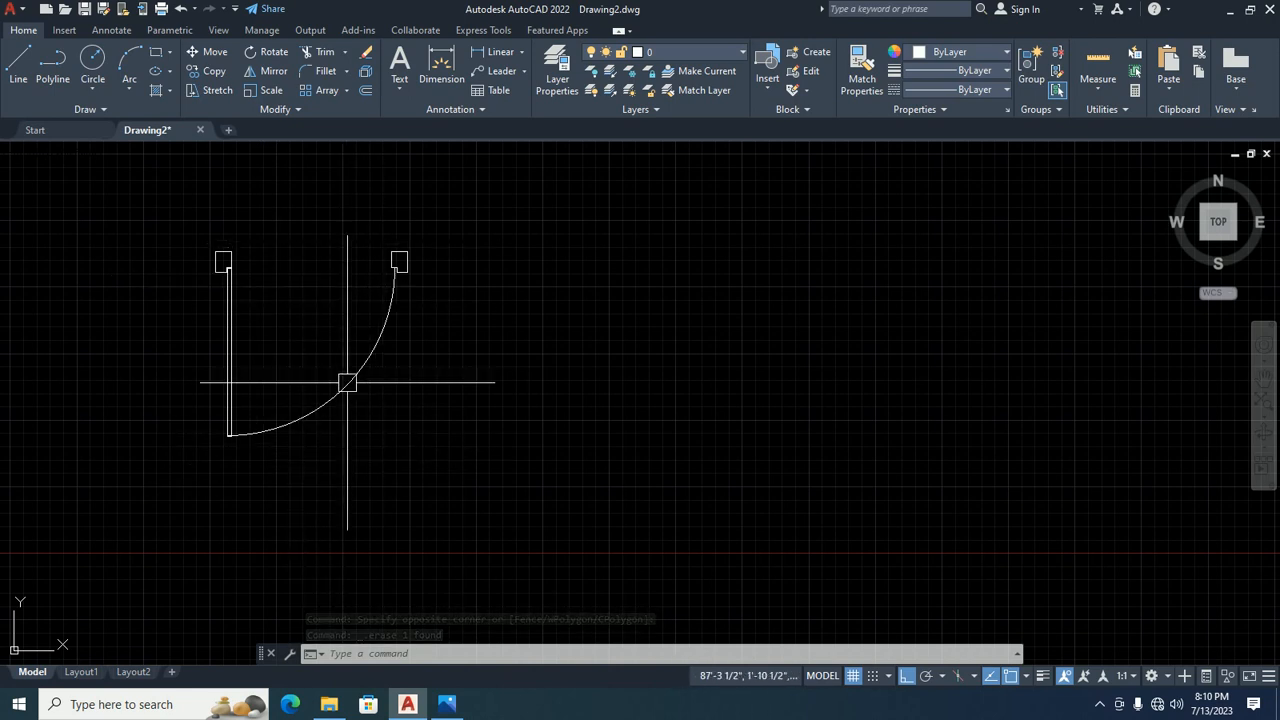
key("Escape")
key("Escape")
key("Escape")
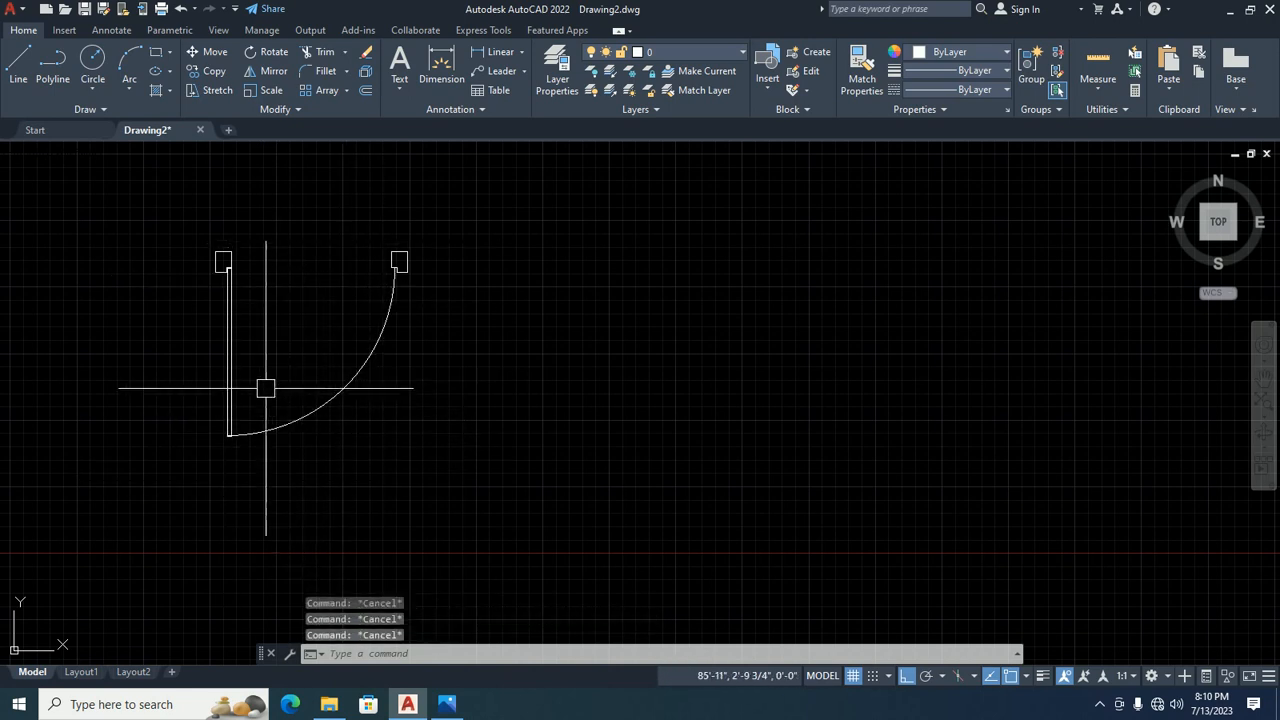
Trim the part of the swing arc that lies inside the door panel.
scroll(214, 428, "up", 5)
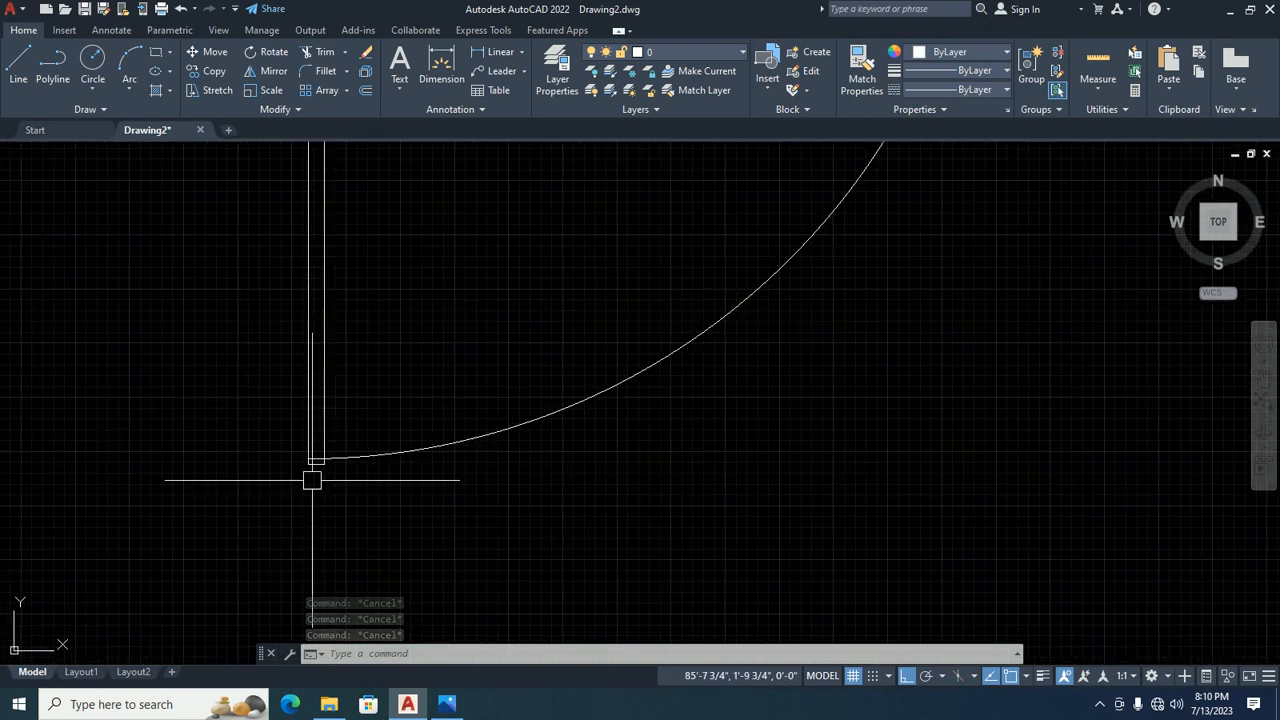
type("tr")
key("Return")
scroll(339, 475, "up", 3)
key("Return")
key("Escape")
key("Escape")
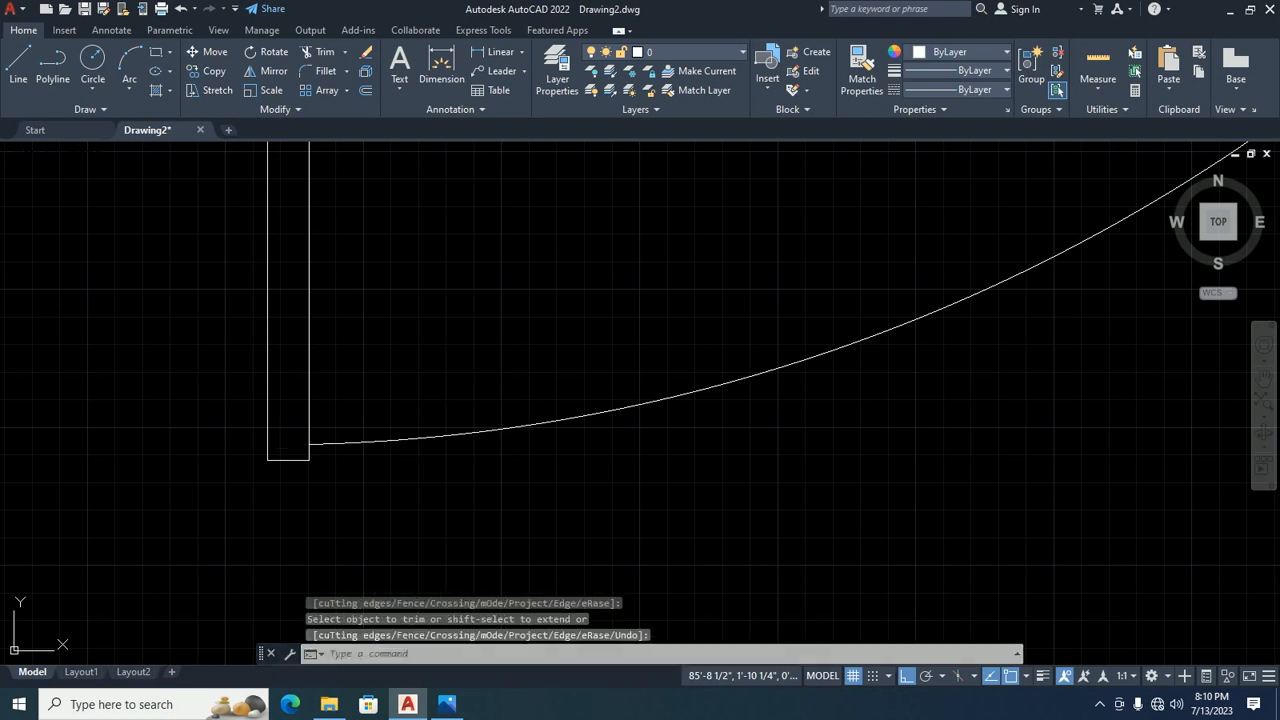
type("rec")
key("Return")
middle_click_drag(223, 437, 303, 434)
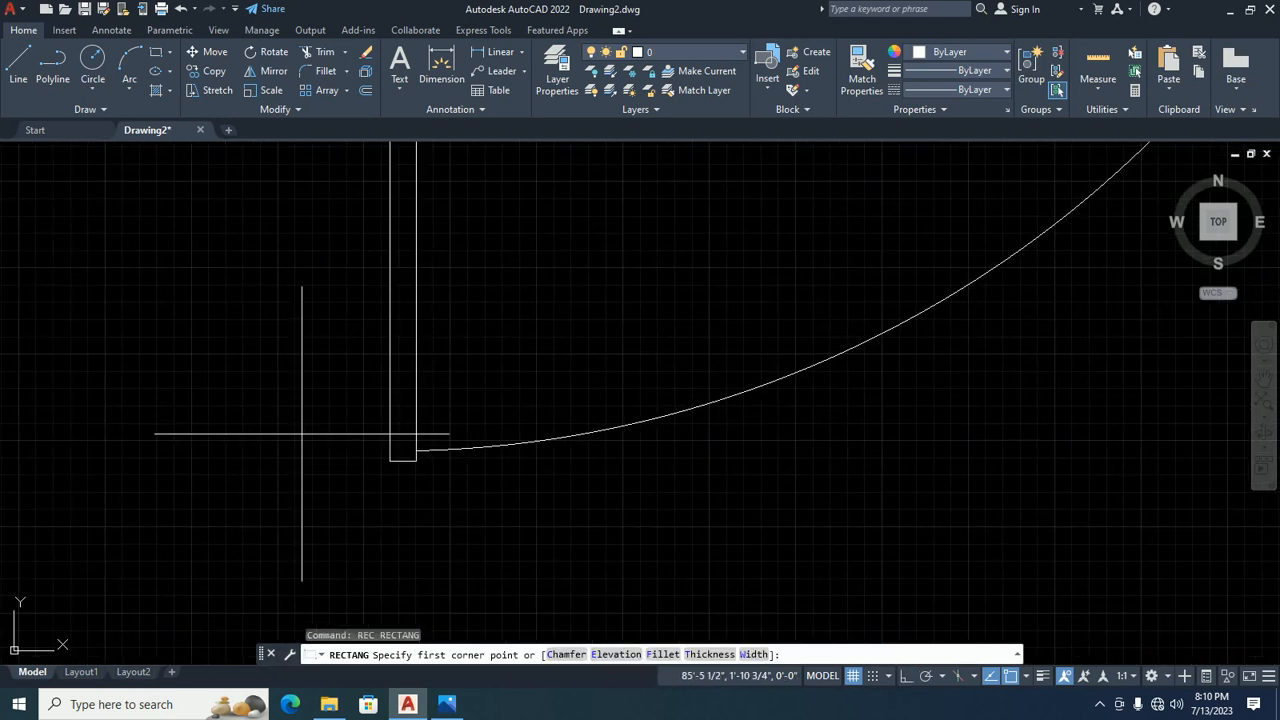
left_click(229, 395)
key("Escape")
key("Escape")
key("Escape")
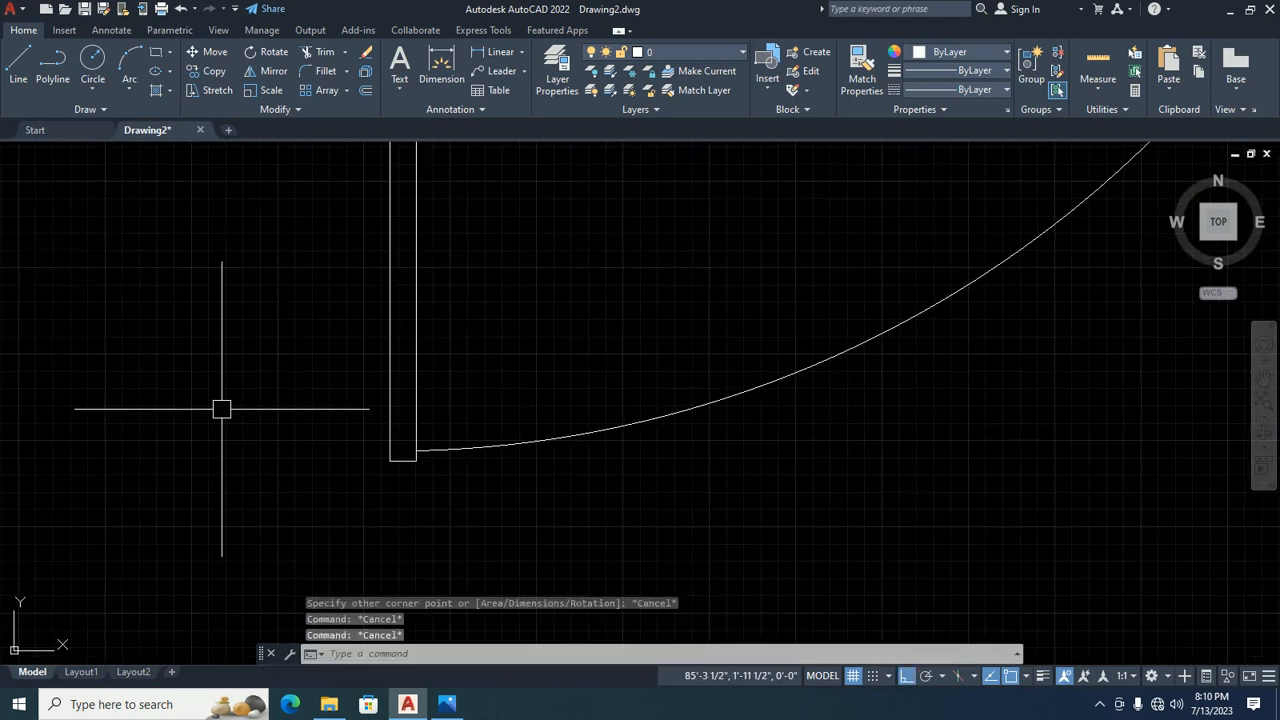
Start a block definition named d1 and select both frames, the door panel and the swing arc as its objects.
scroll(223, 408, "down", 8)
type("b")
key("Return")
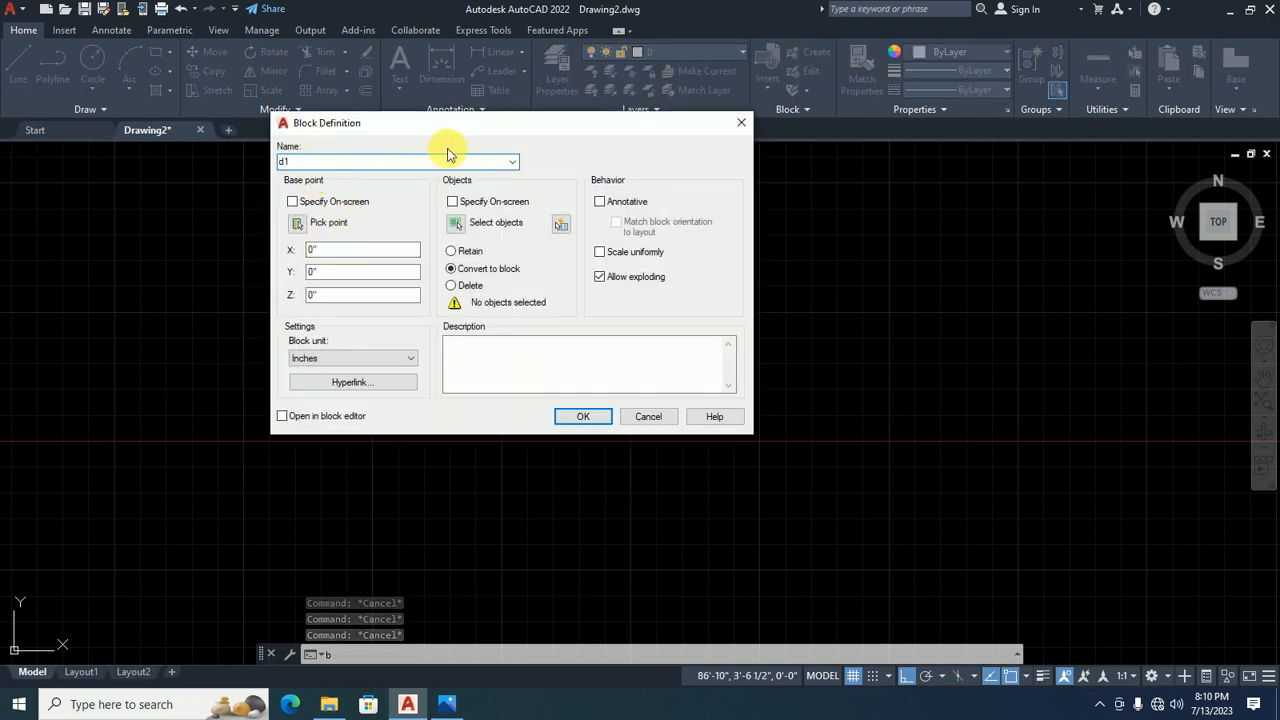
left_click(455, 222)
left_click(214, 260)
left_click(435, 420)
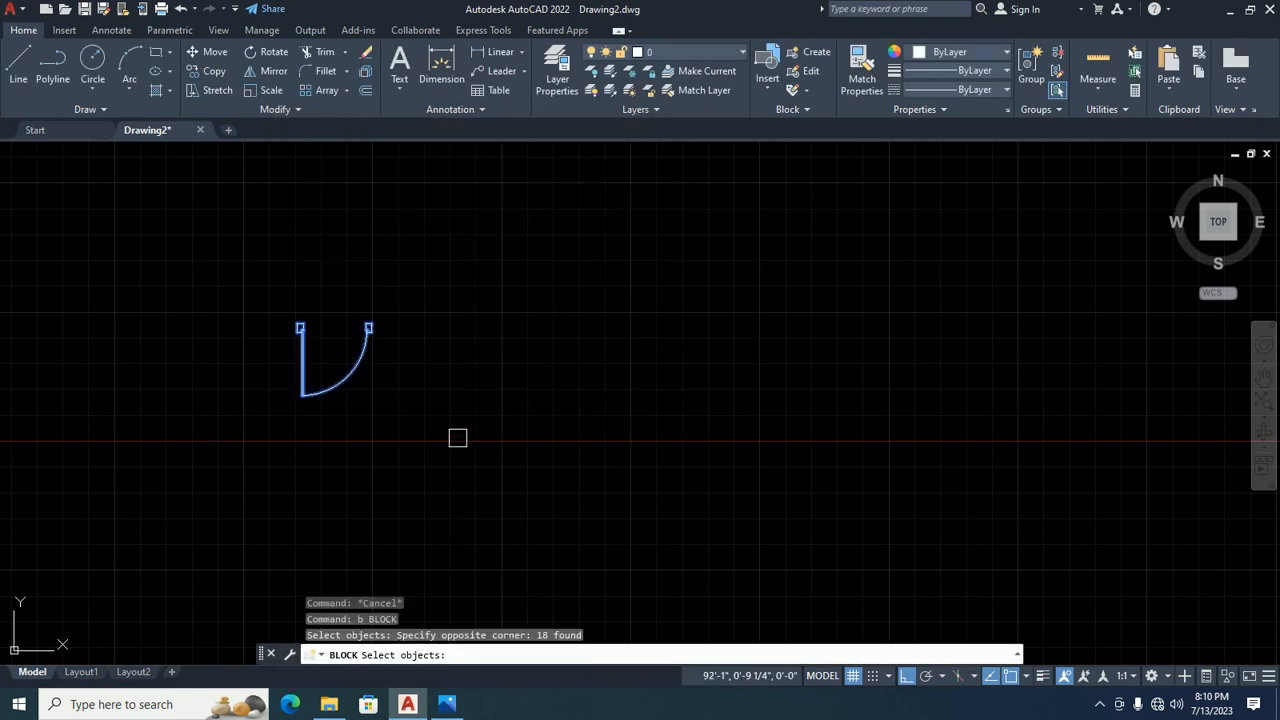
key("Return")
Set the block's base point at the left frame's upper-left corner and create the block.
left_click(295, 225)
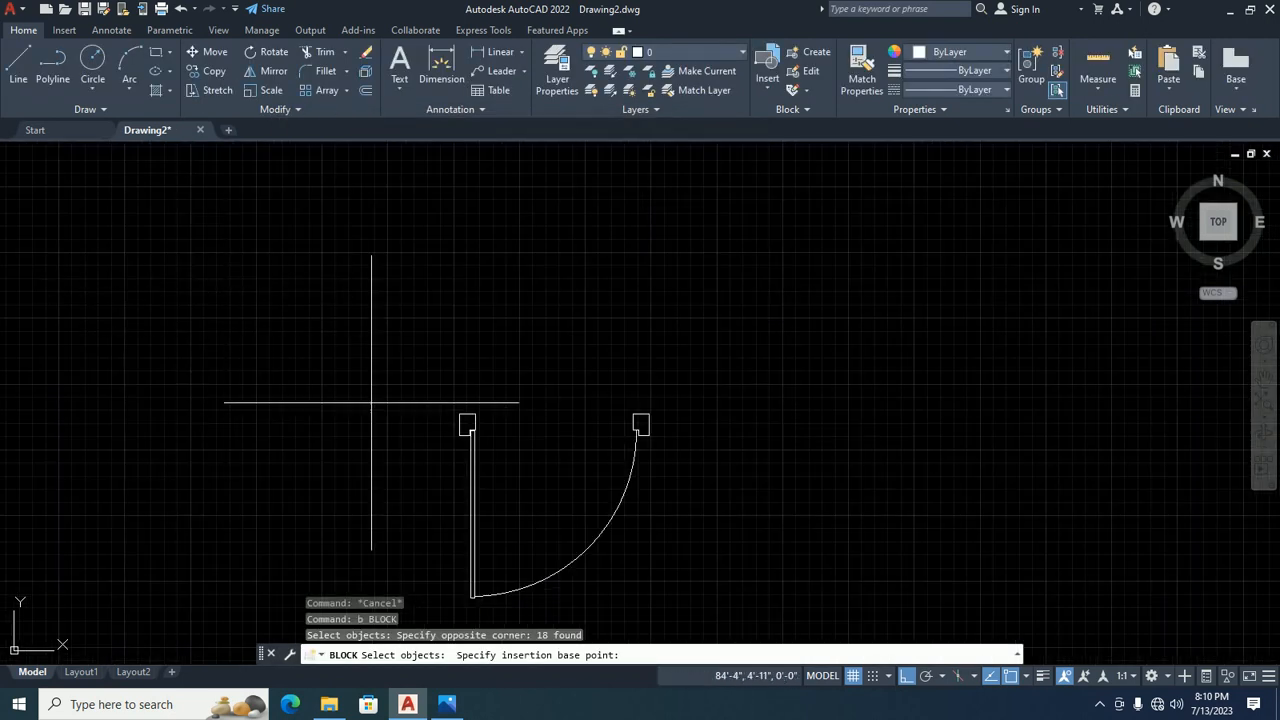
left_click(462, 416)
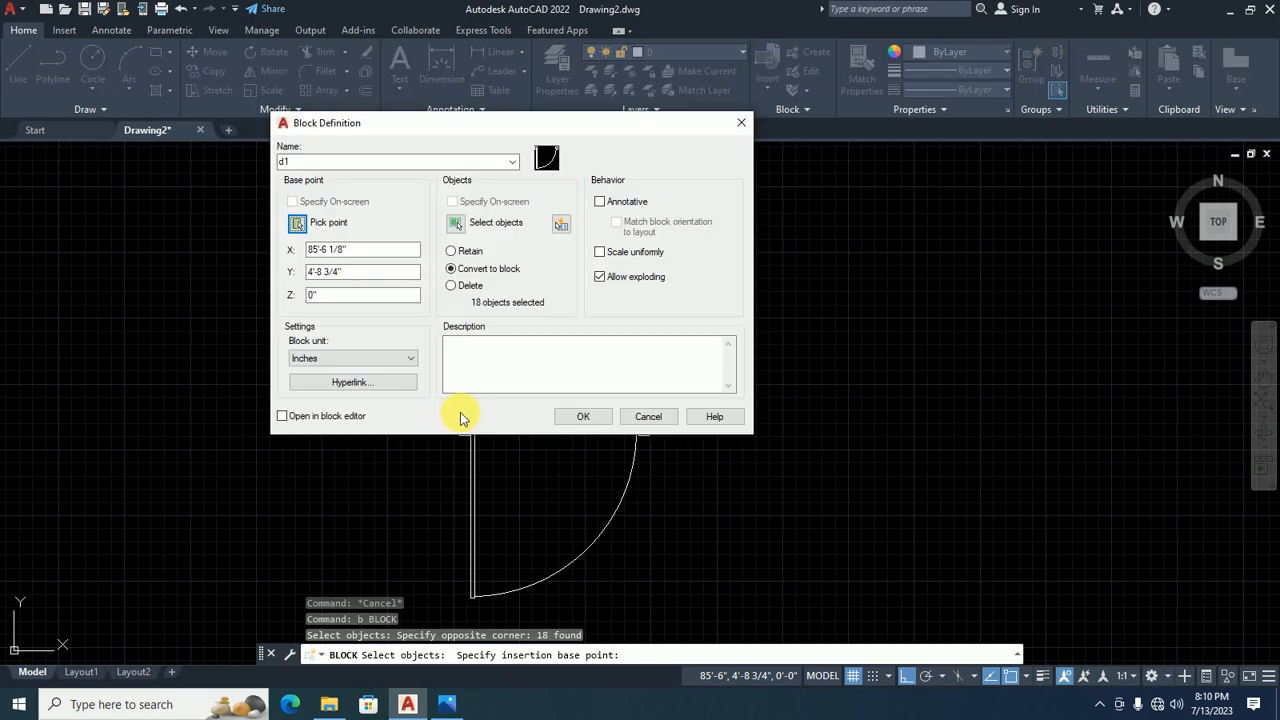
left_click(601, 423)
scroll(563, 430, "down", 5)
key("Escape")
key("Escape")
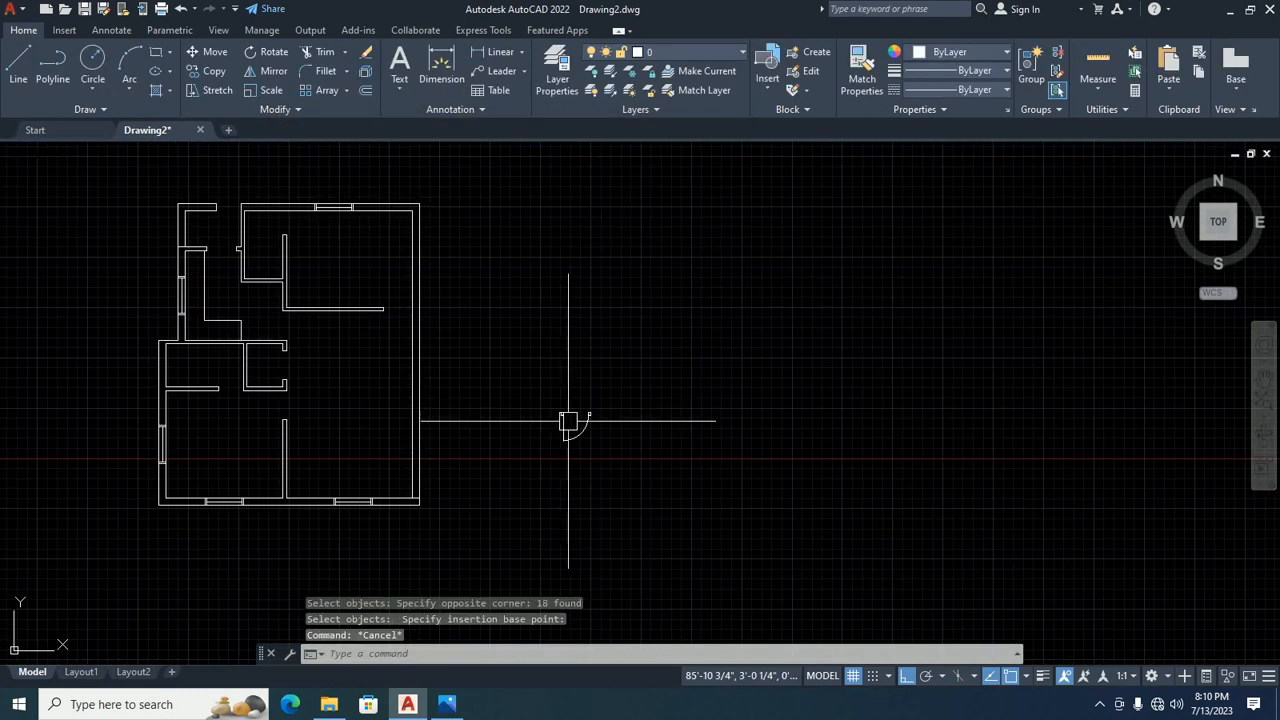
Move the d1 door block by its left frame's upper-left corner to the wall corner below the small inner room.
scroll(565, 428, "up", 5)
key("Escape")
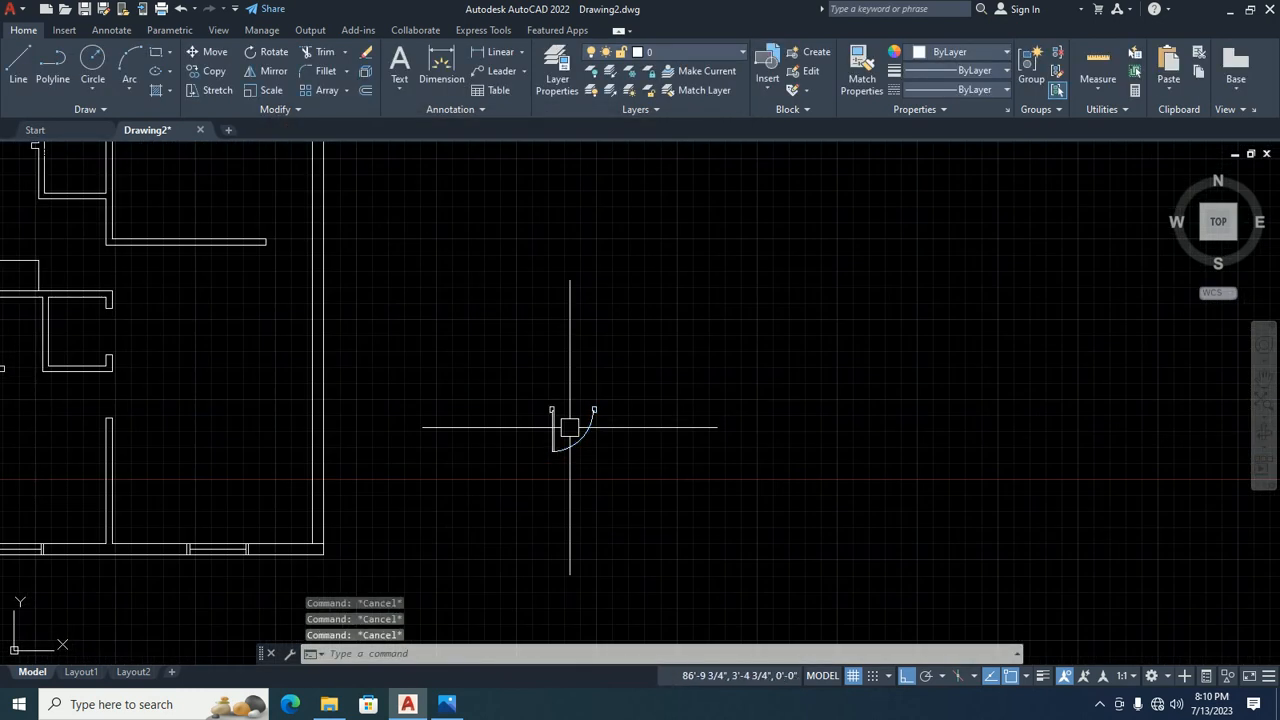
type("m")
key("Return")
scroll(556, 410, "up", 5)
left_click(554, 408)
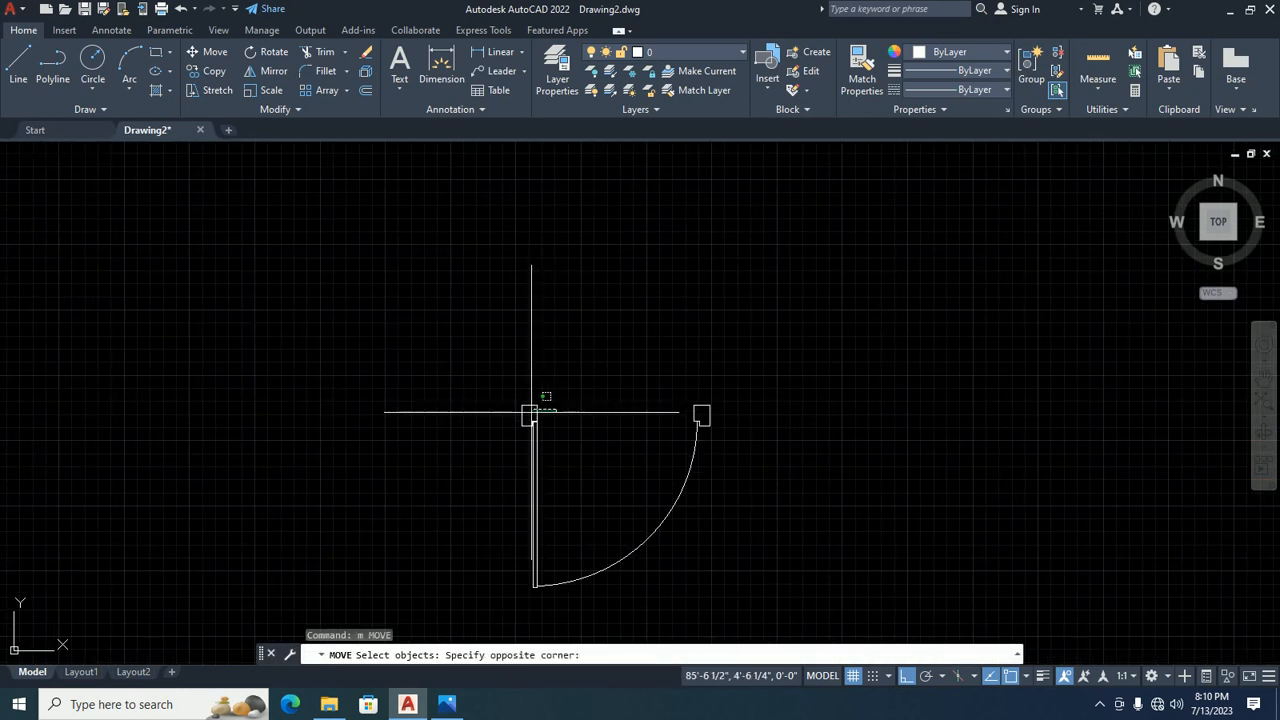
left_click(514, 395)
key("Return")
left_click(520, 408)
scroll(531, 380, "down", 5)
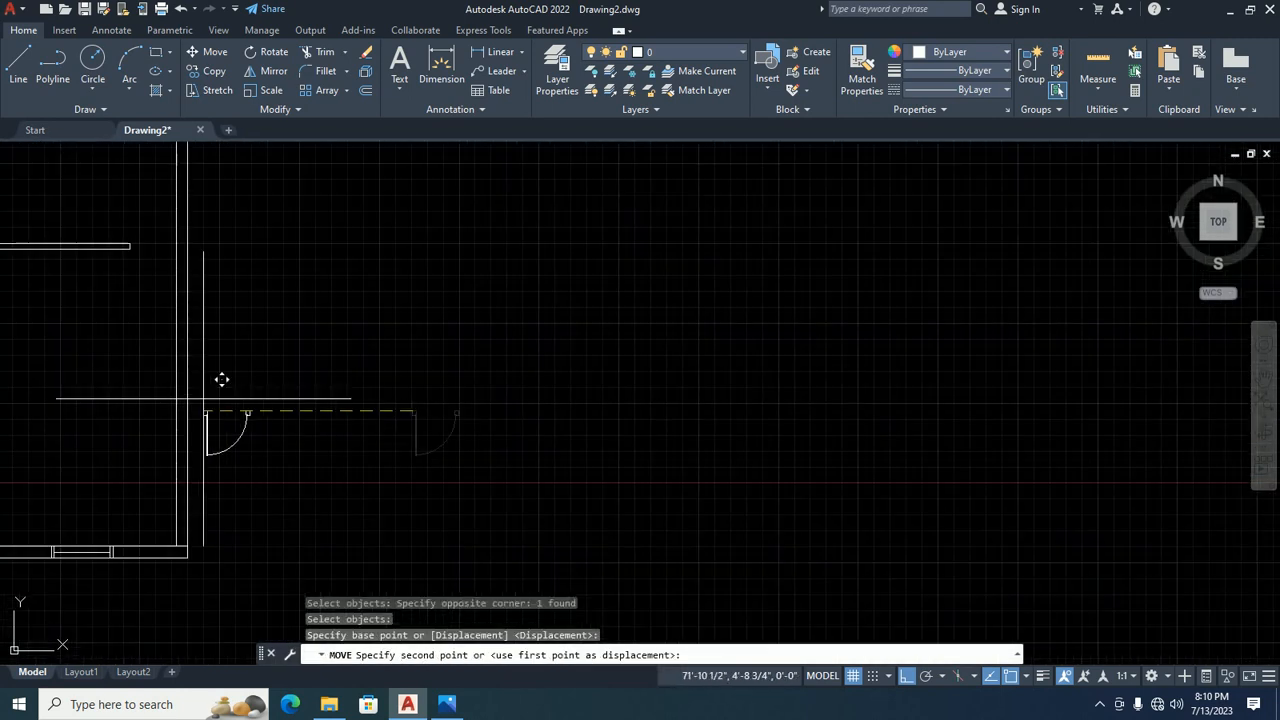
scroll(610, 365, "up", 7)
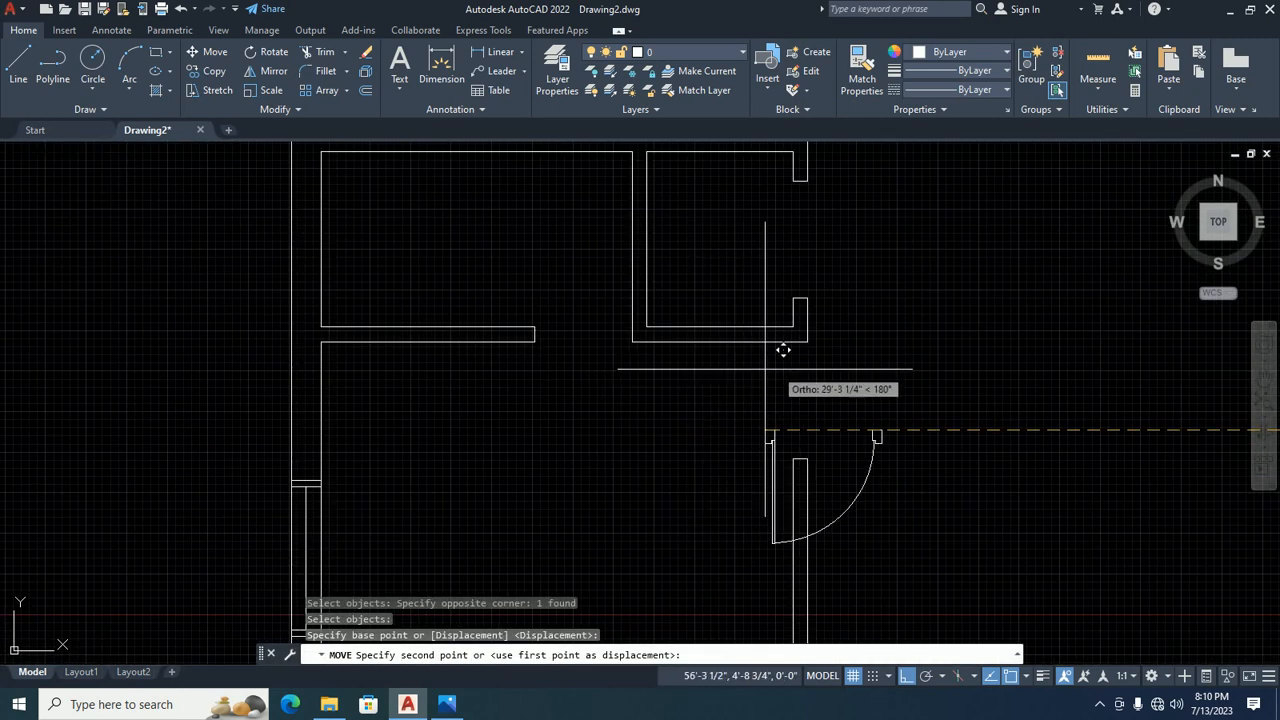
left_click(807, 342)
key("Escape")
key("Escape")
Rotate the placed door block 270° about its upper-left frame corner so it fills the lower-left room's doorway.
middle_click_drag(808, 412, 724, 402)
type("ro")
key("Return")
left_click(758, 401)
left_click(719, 377)
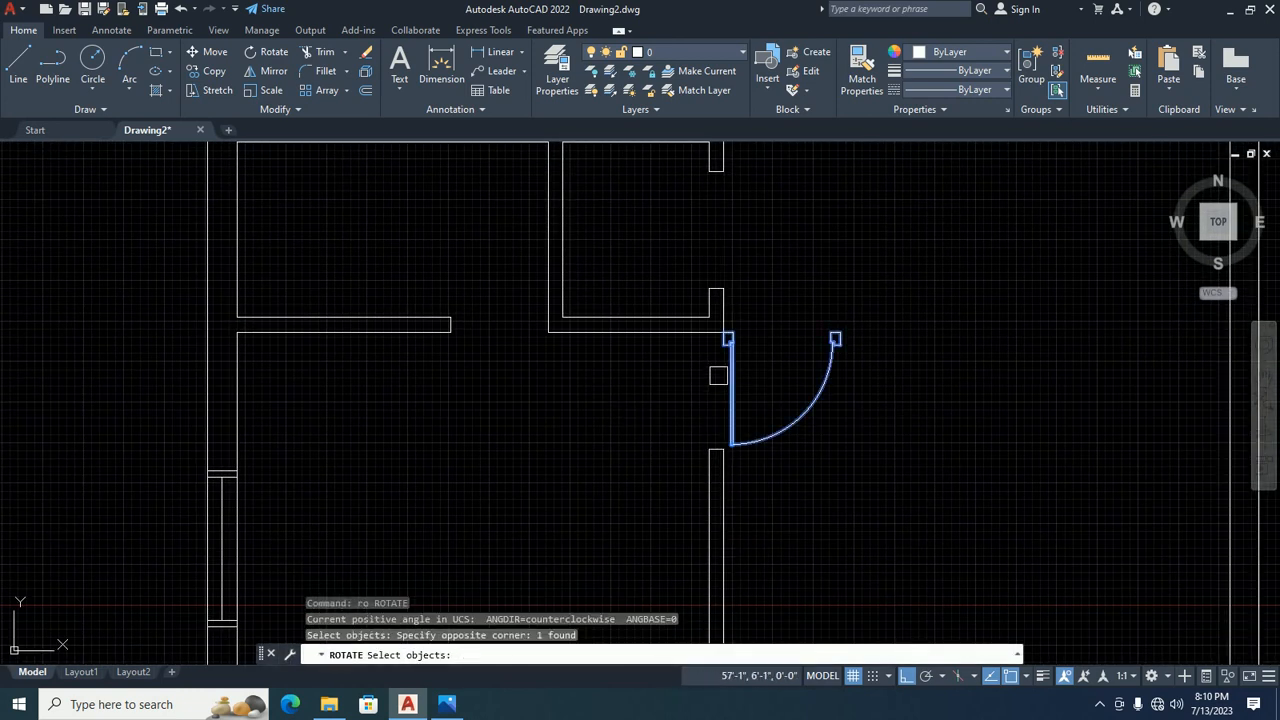
key("Return")
scroll(740, 333, "up", 5)
left_click(697, 333)
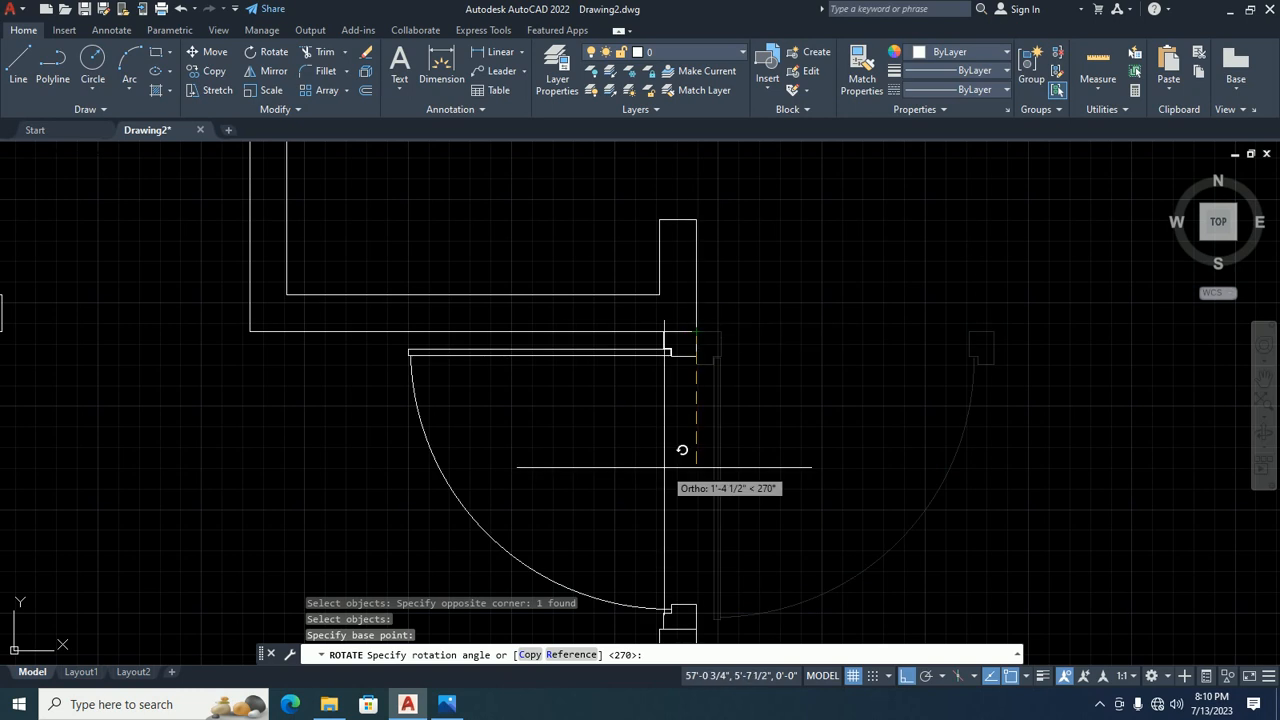
key("Escape")
key("Escape")
Examine how the rotated door and its frames fit between the two wall ends.
scroll(665, 455, "down", 4)
middle_click_drag(663, 457, 492, 420)
scroll(519, 505, "up", 2)
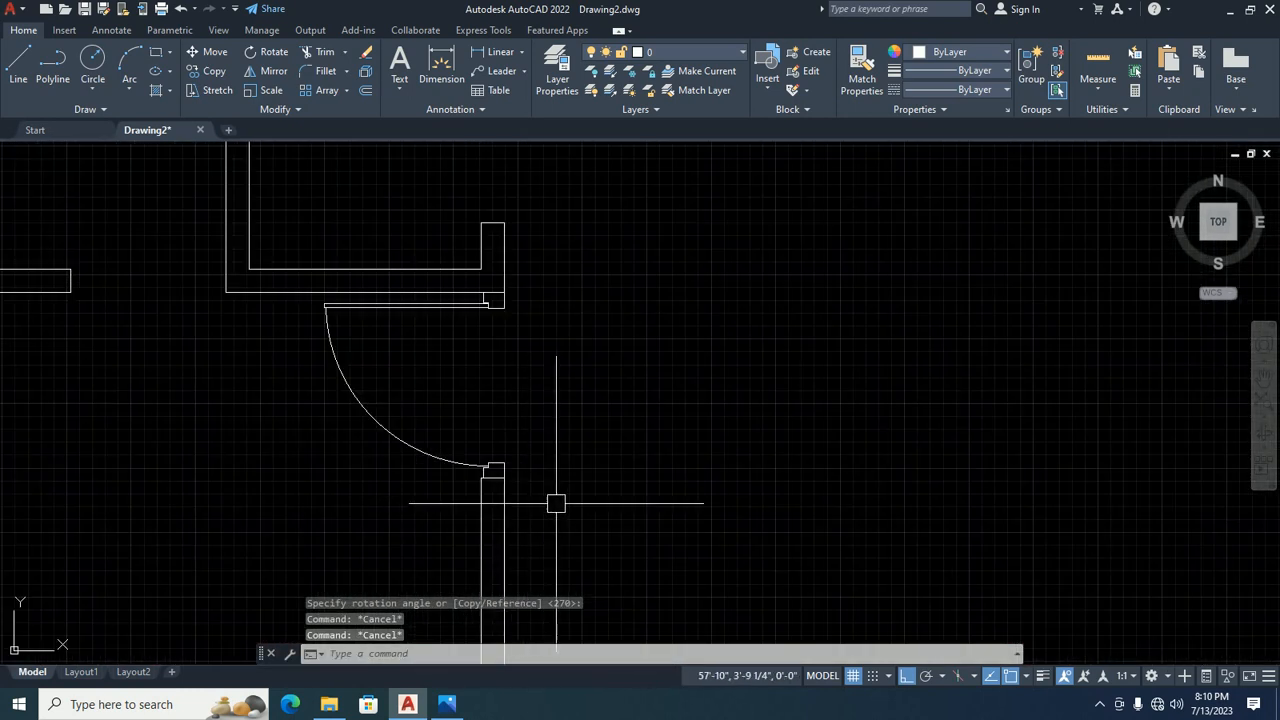
scroll(513, 280, "up", 2)
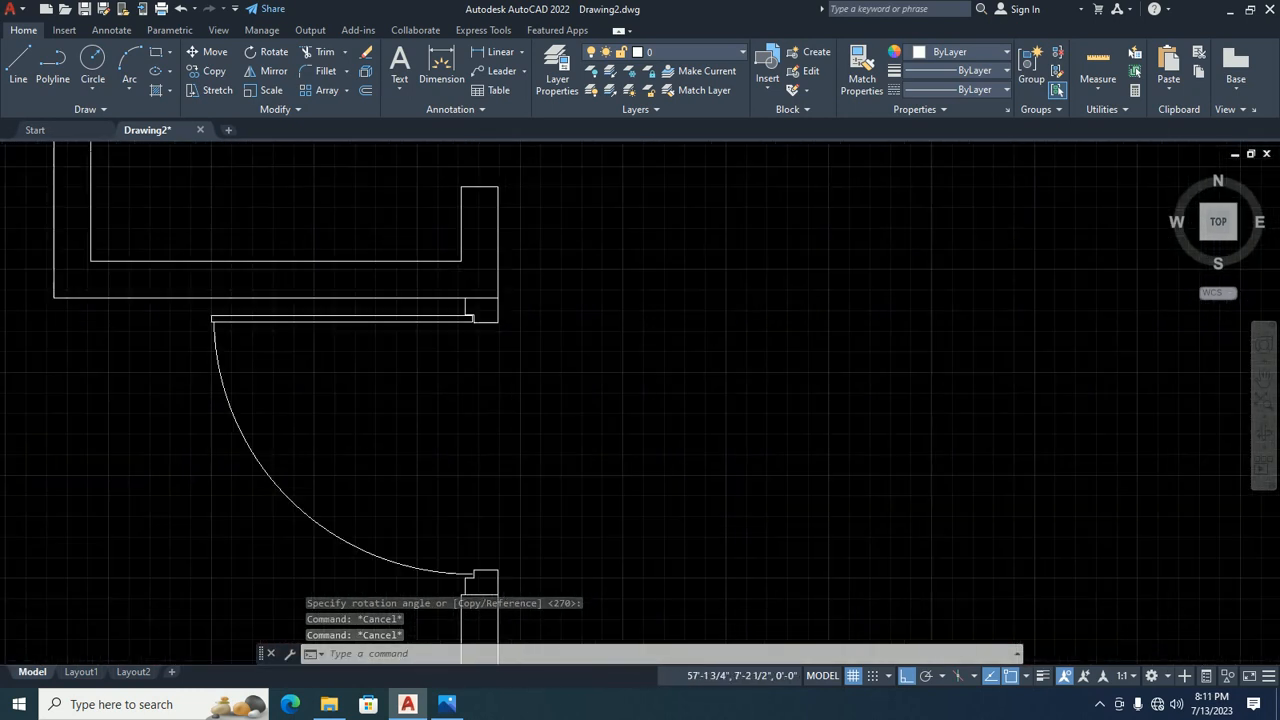
scroll(510, 280, "up", 4)
scroll(480, 339, "down", 4)
middle_click_drag(449, 489, 450, 398)
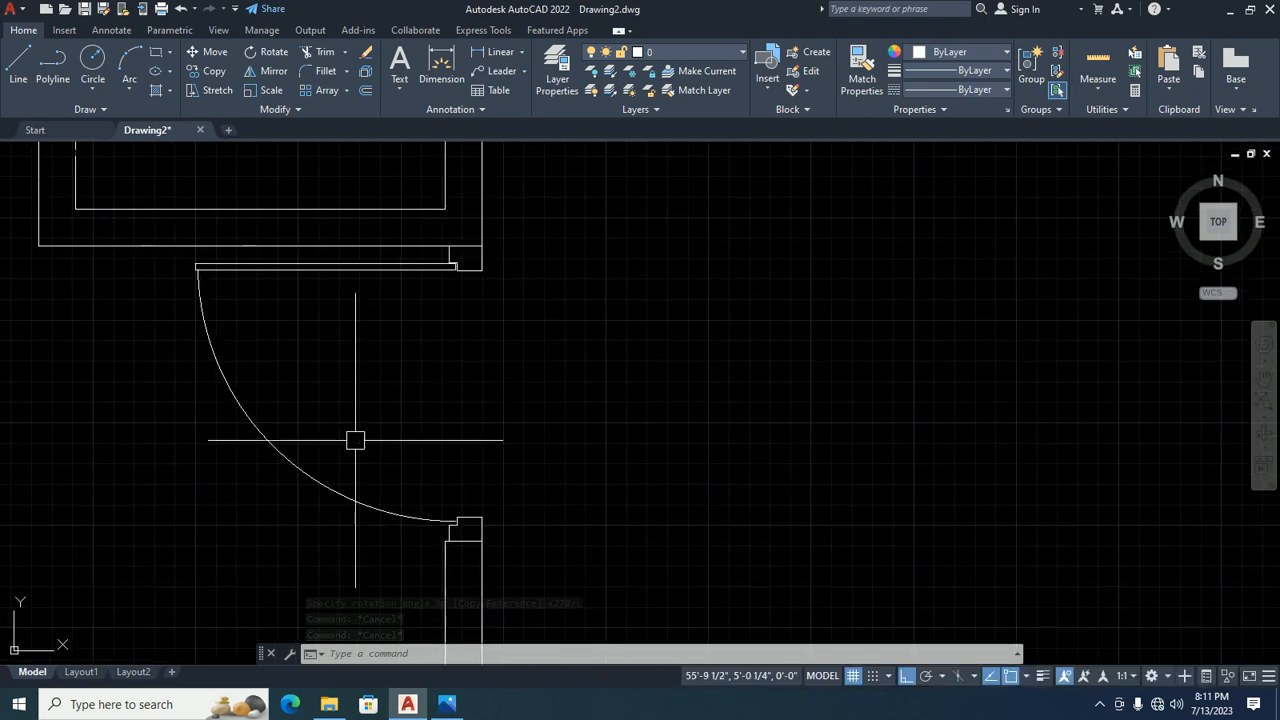
scroll(300, 357, "down", 3)
Copy the door block from its lower frame's lower-right corner to the lower corner of the upper room's horizontal wall end.
type("o")
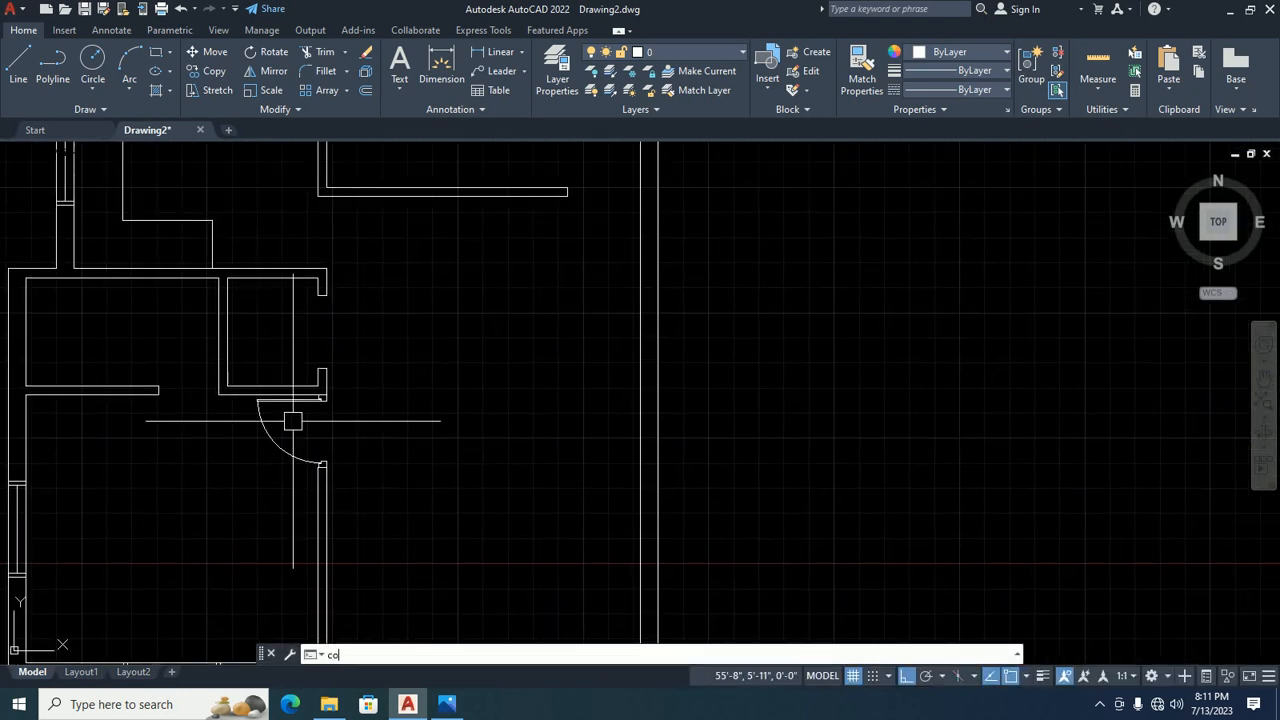
key("space")
left_click(257, 406)
key("space")
scroll(360, 389, "up", 5)
scroll(231, 435, "down", 5)
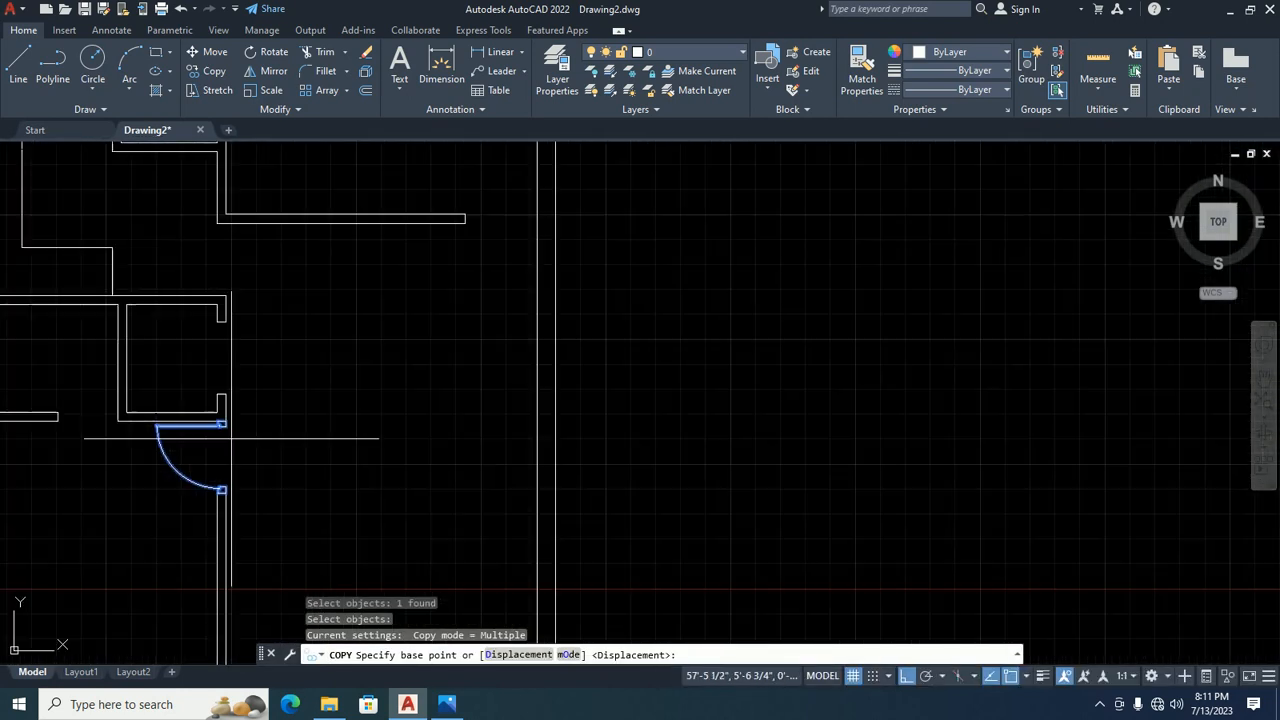
scroll(229, 515, "up", 5)
left_click(211, 414)
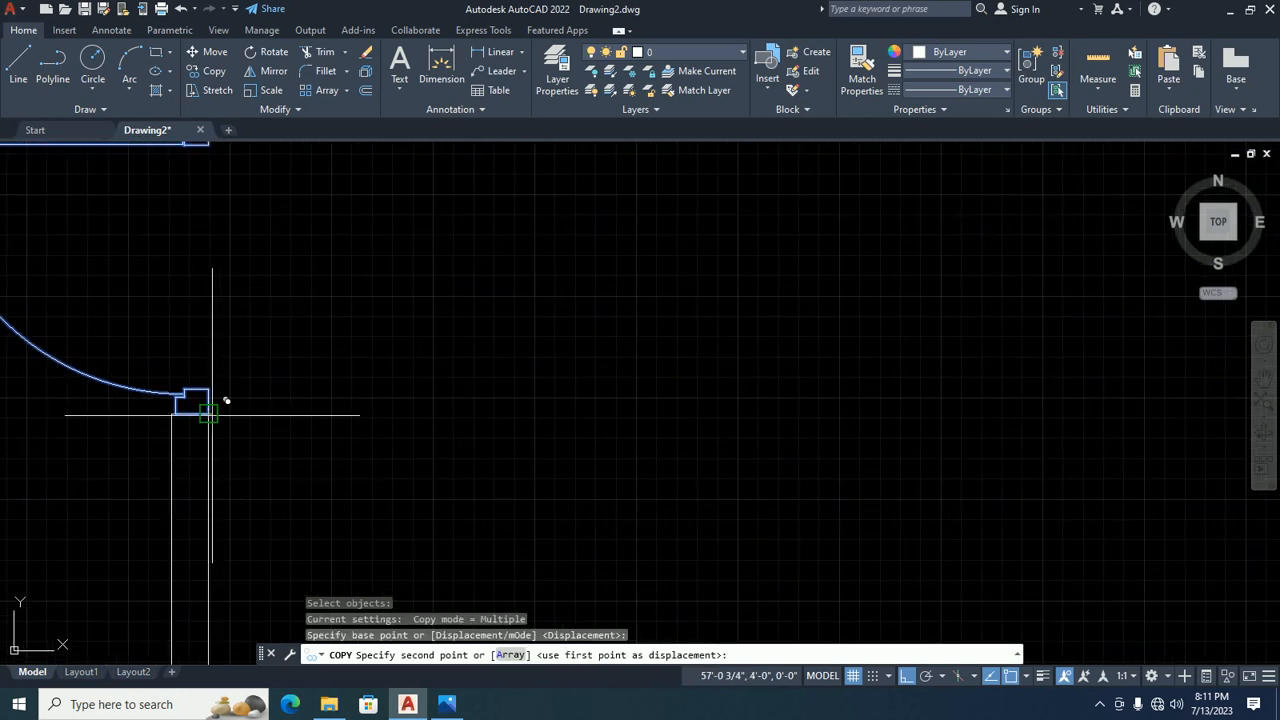
scroll(348, 308, "down", 5)
middle_click_drag(441, 233, 254, 583)
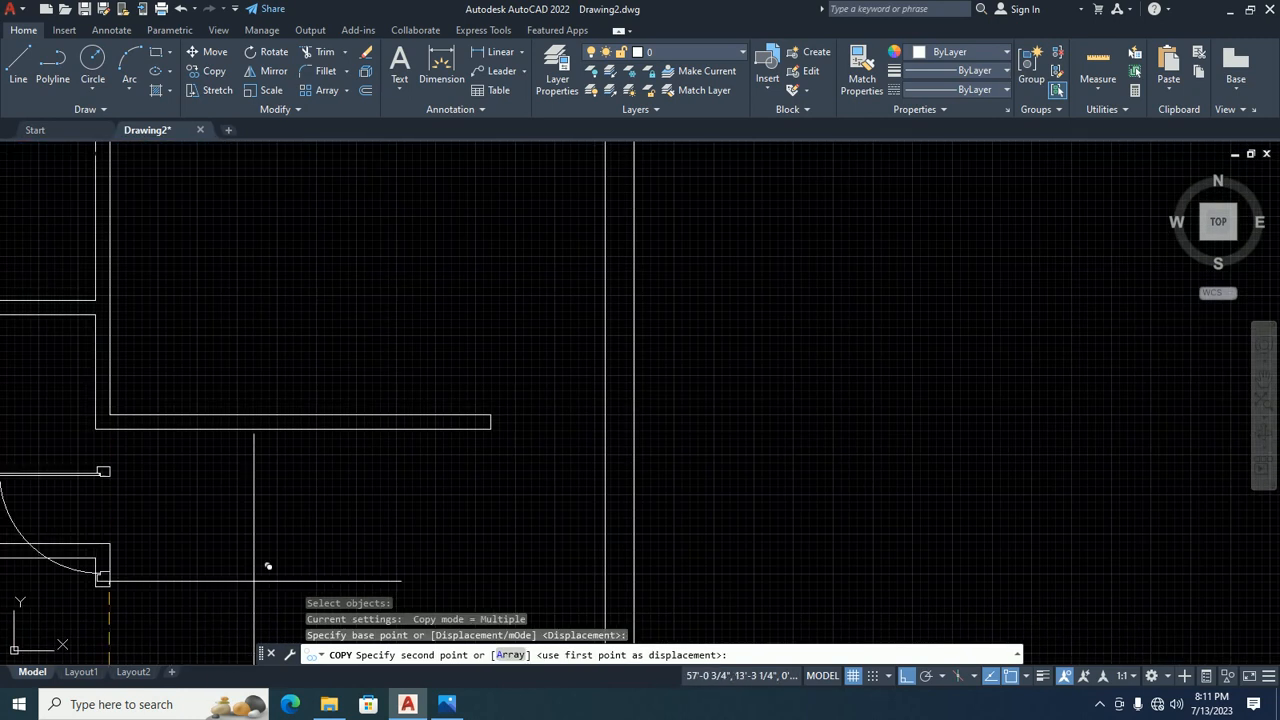
left_click(487, 422)
key("Escape")
Rotate the copied door 270° about the horizontal wall's end corner so it spans the opening to the outer wall.
type("ro")
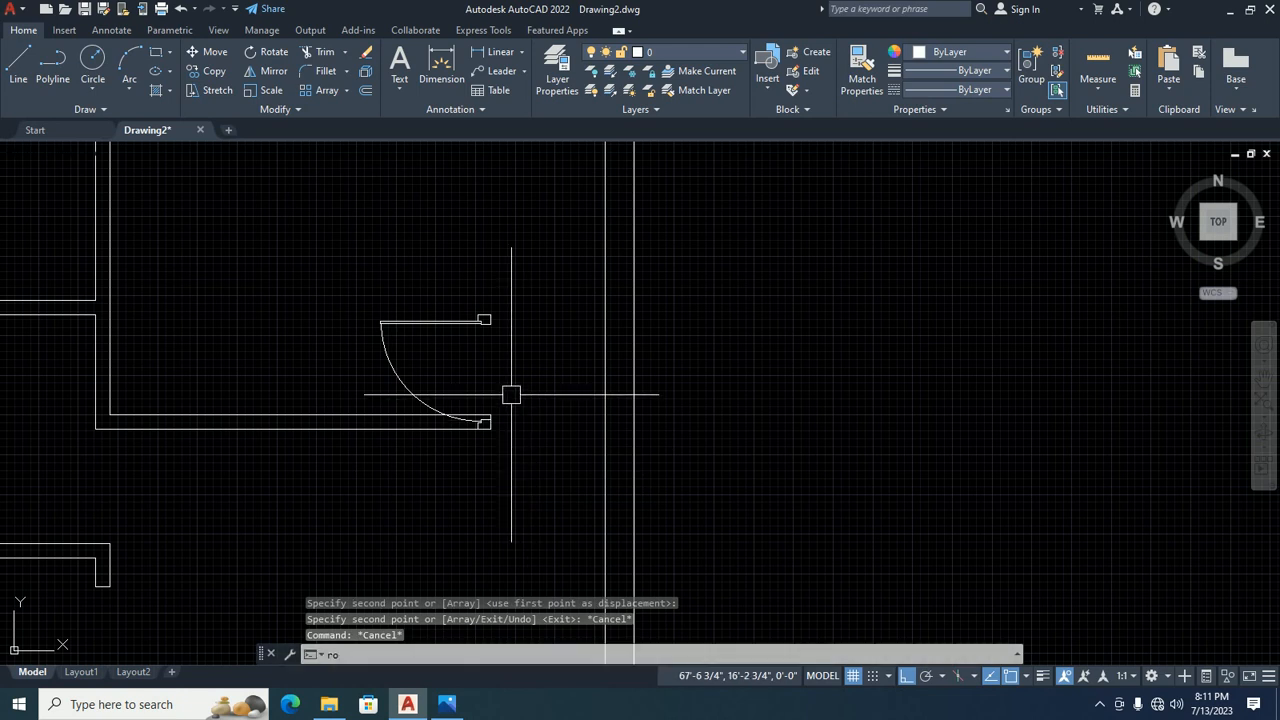
key("Return")
left_click(473, 342)
left_click(375, 288)
key("Return")
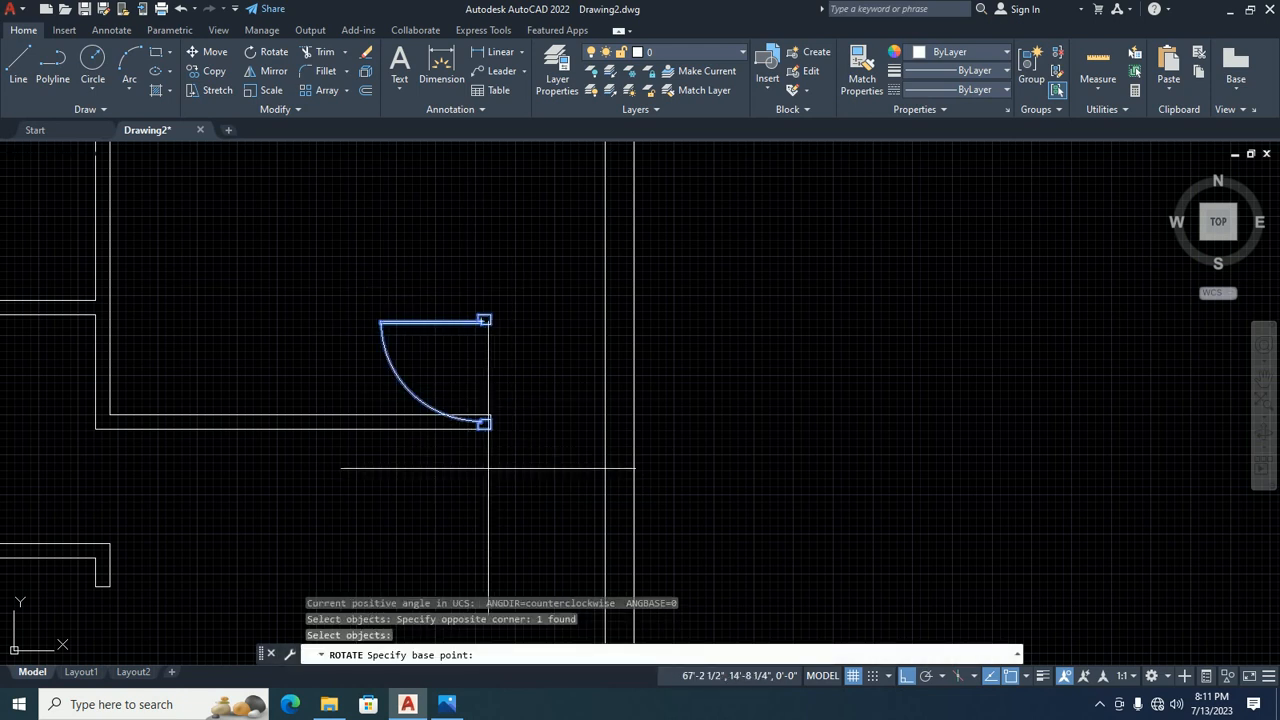
scroll(486, 463, "up", 4)
left_click(482, 395)
key("Escape")
key("Escape")
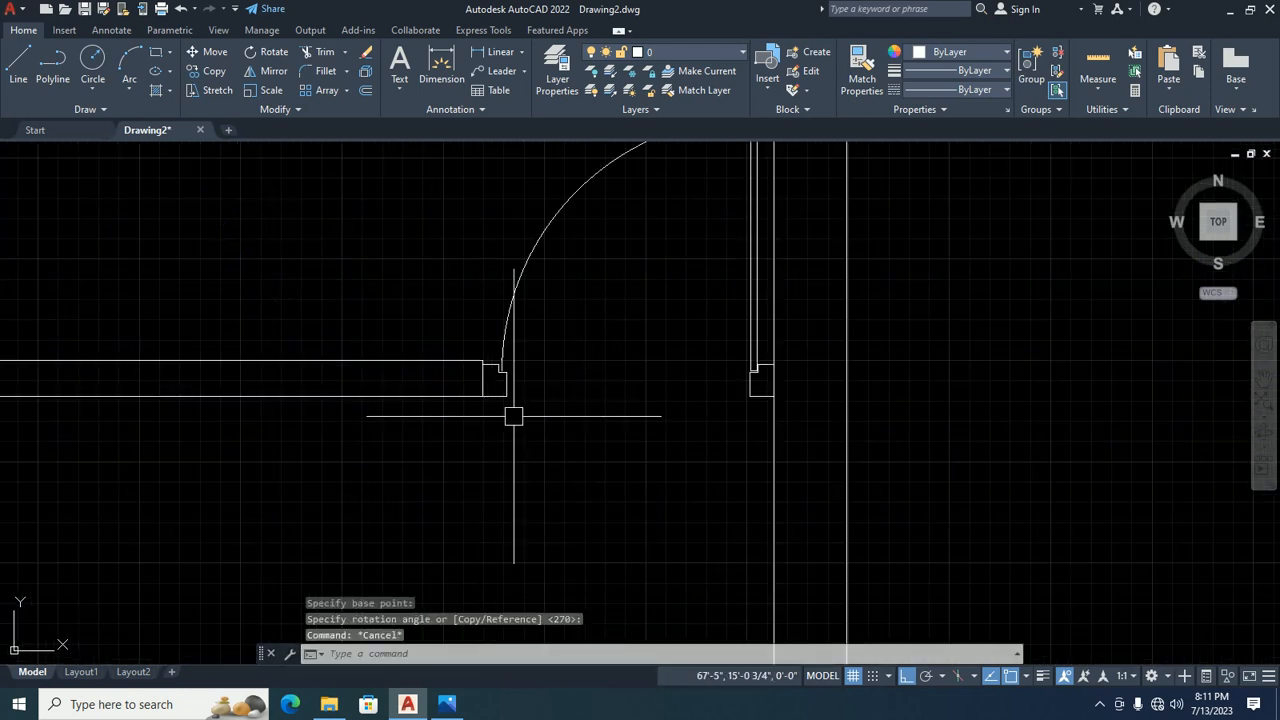
Review the two placed doors and the remaining door openings across the floor plan.
scroll(500, 420, "down", 6)
middle_click_drag(486, 434, 488, 381)
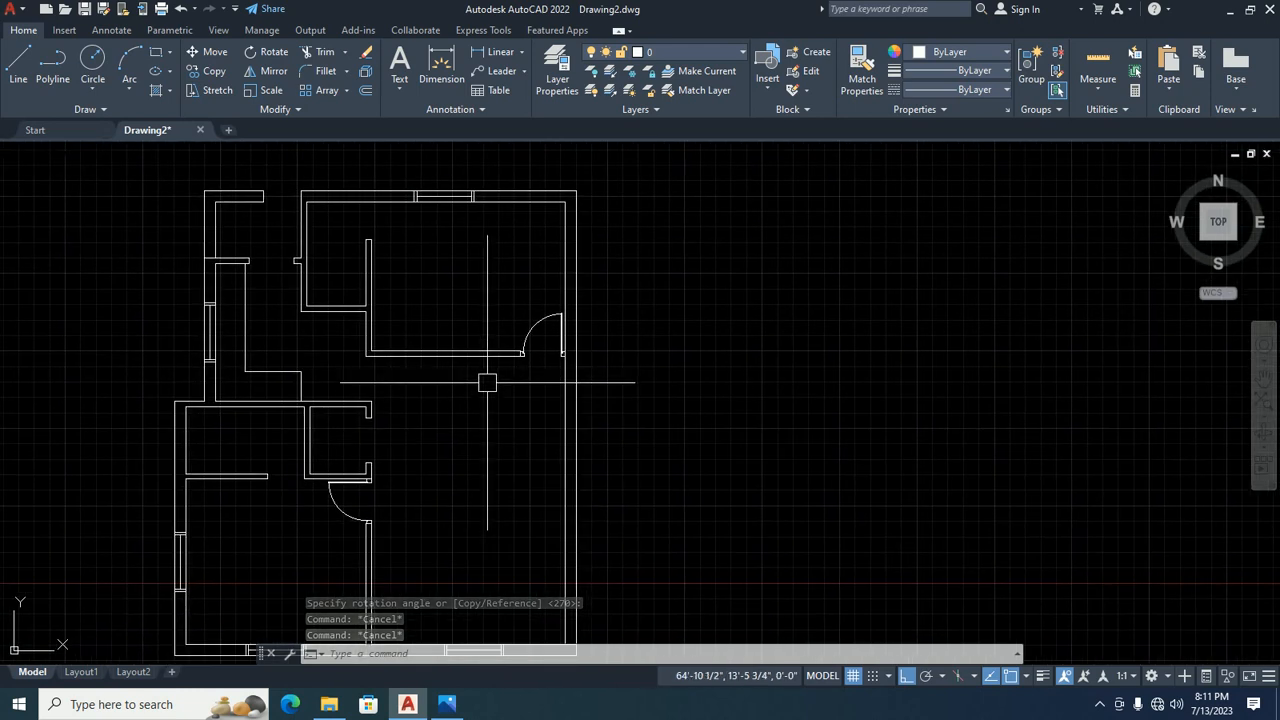
scroll(479, 384, "down", 4)
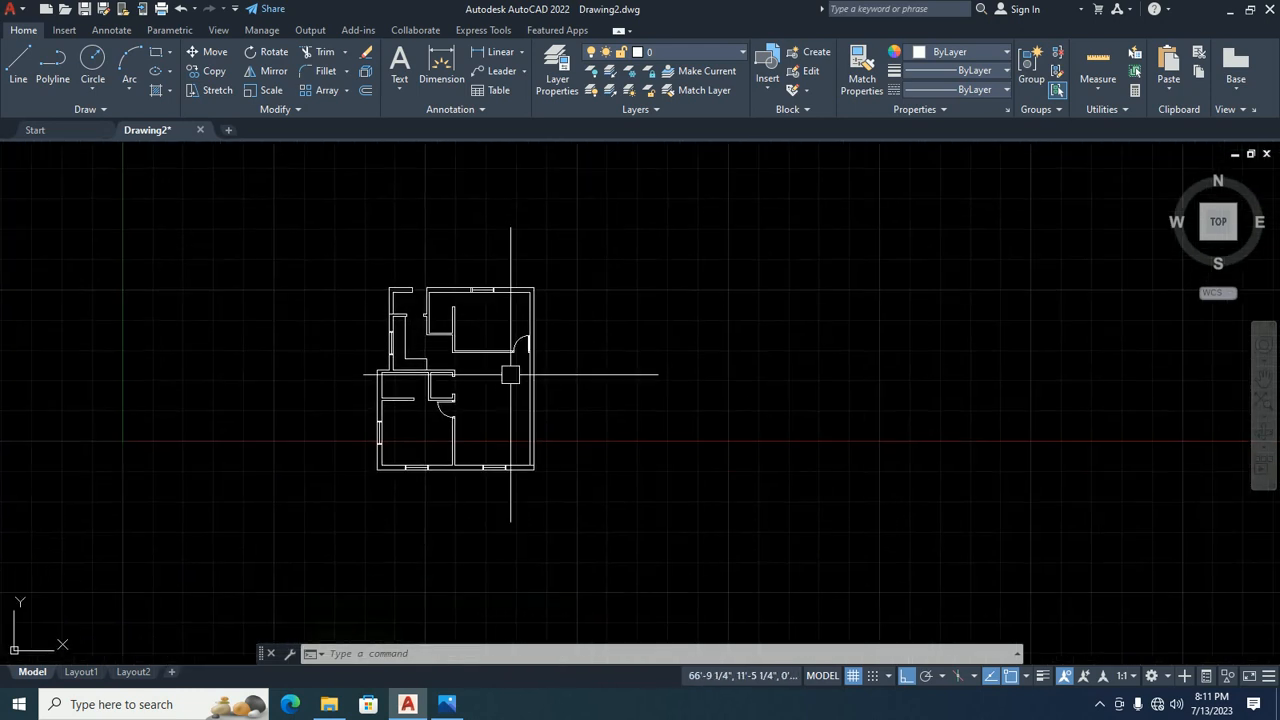
scroll(672, 314, "up", 4)
scroll(440, 425, "up", 2)
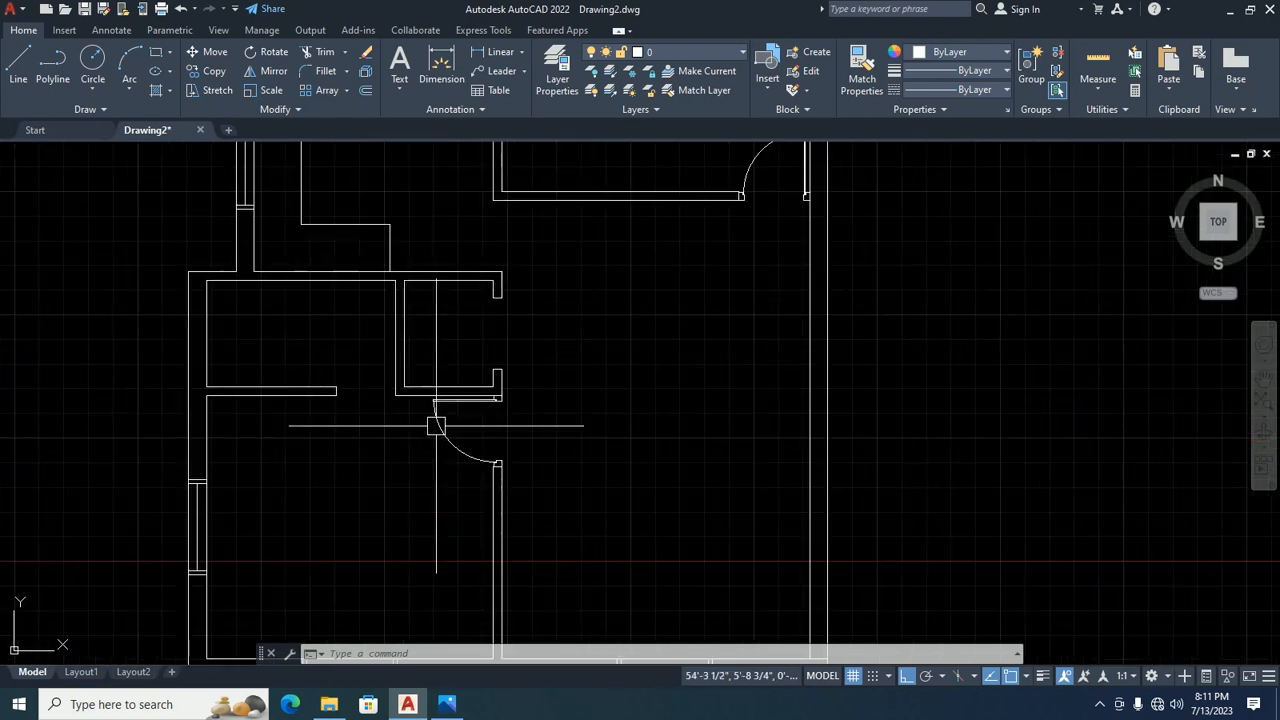
scroll(377, 396, "up", 4)
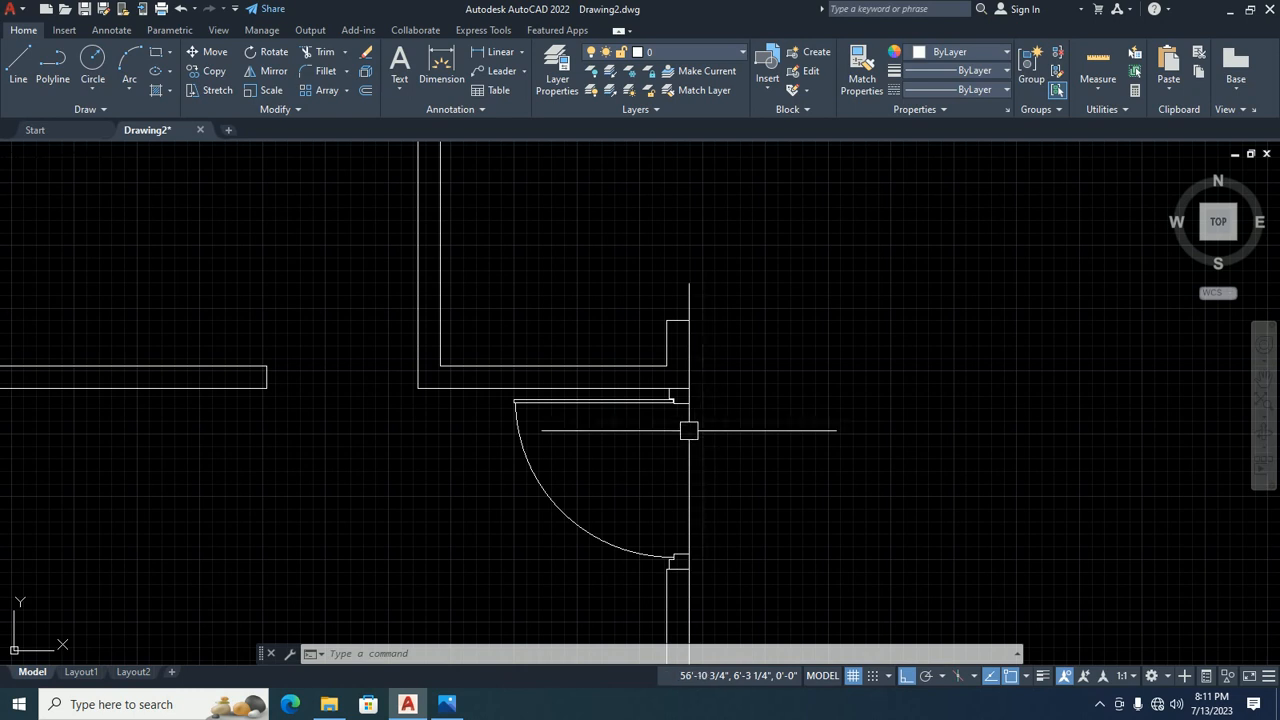
scroll(340, 410, "up", 2)
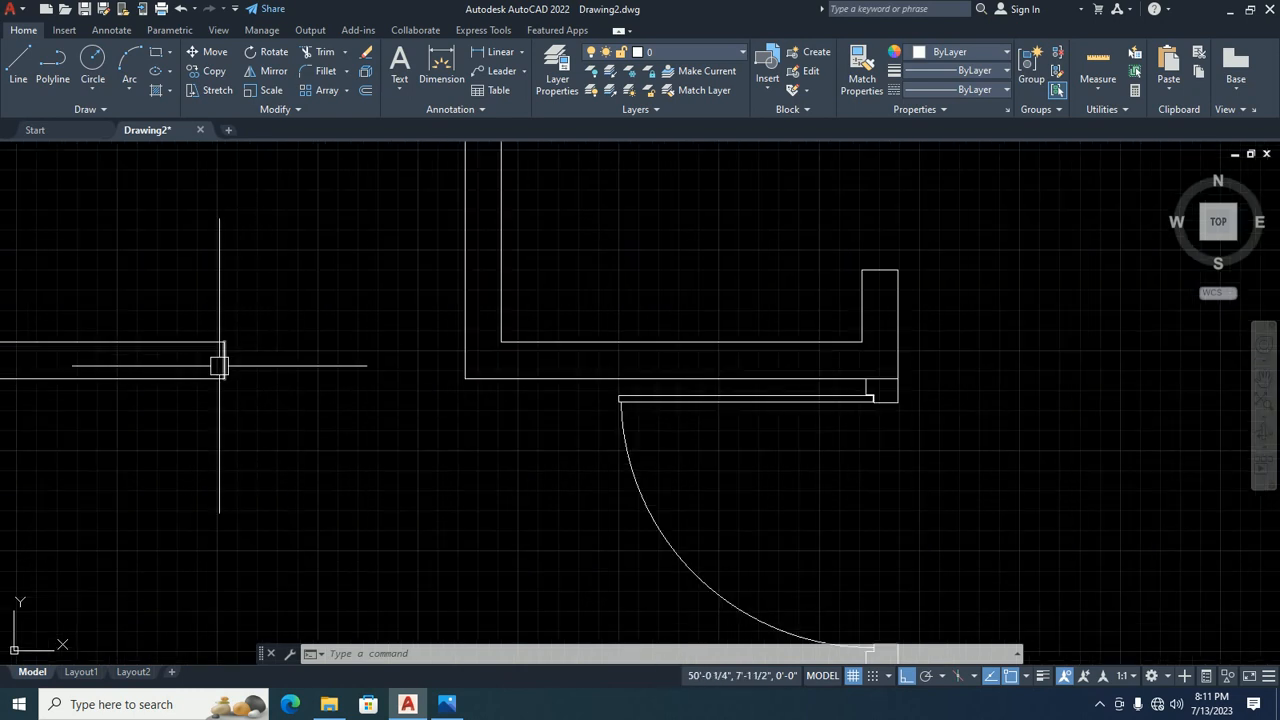
scroll(225, 362, "down", 2)
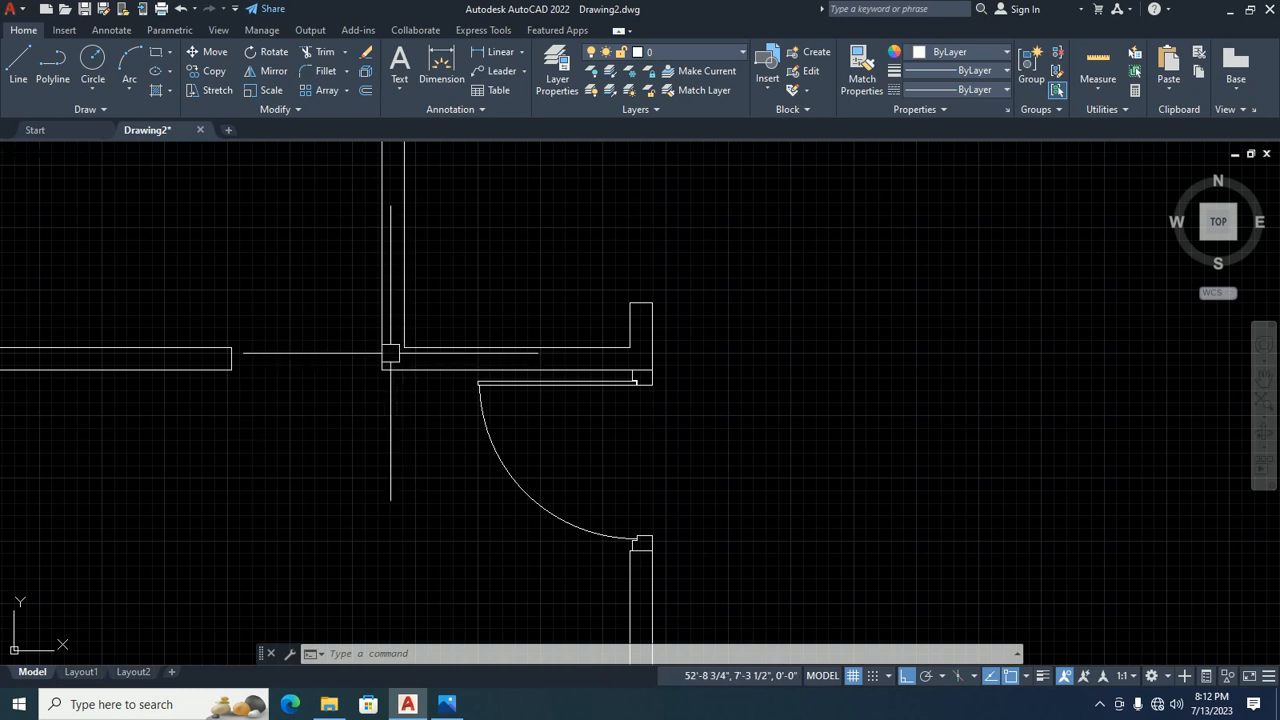
scroll(391, 358, "down", 3)
scroll(500, 357, "down", 2)
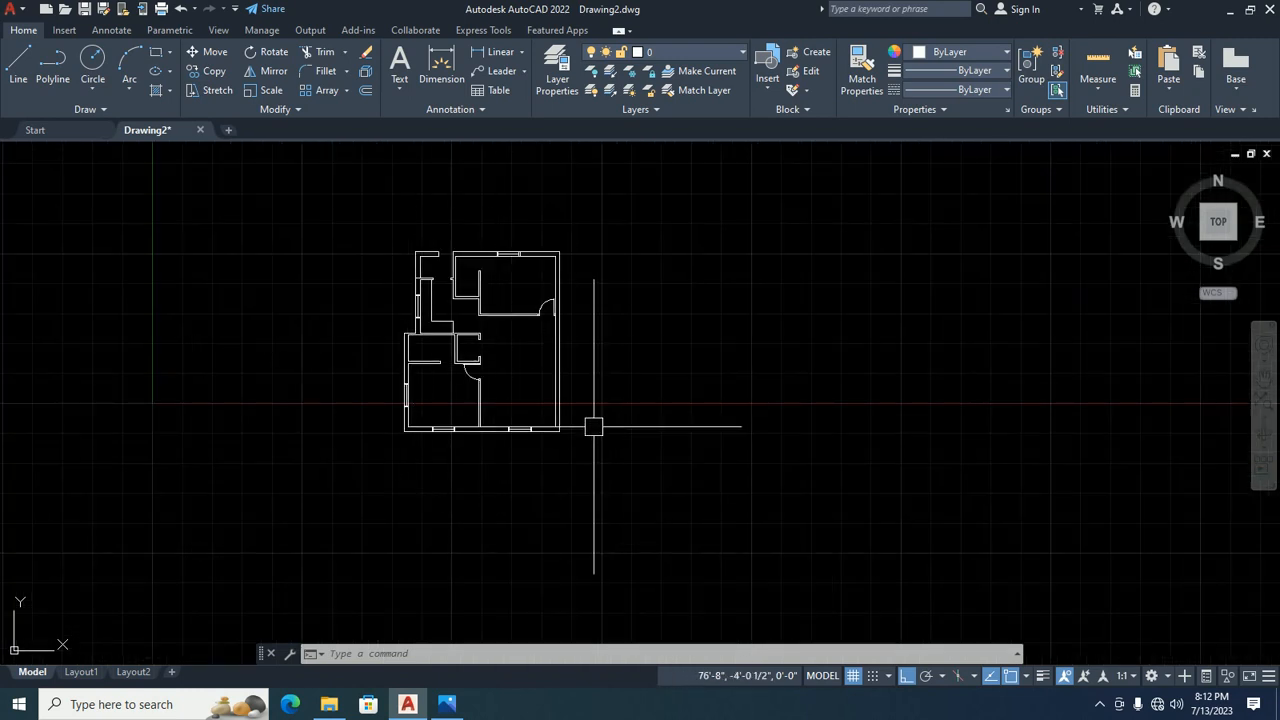
scroll(554, 391, "up", 2)
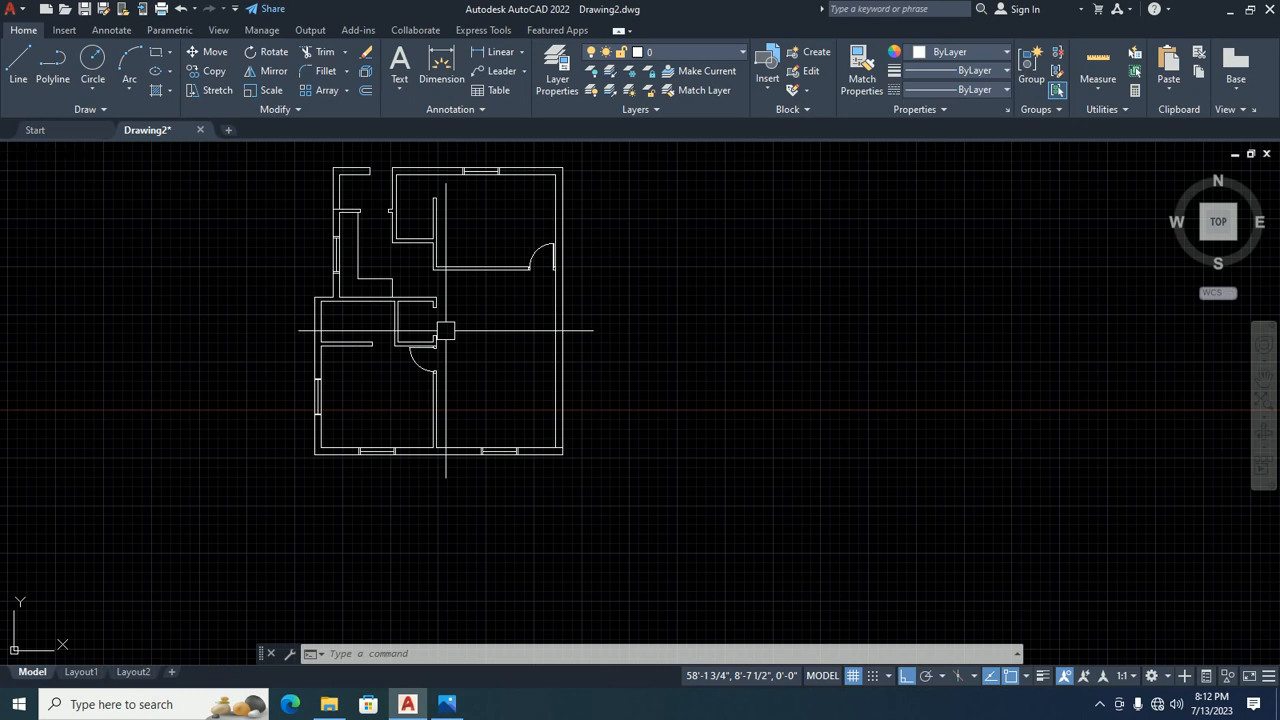
Open DesignCenter, browse to the blocks of Home - Space Planner.dwg, and place its window clear of the floor plan.
type("dc")
key("Return")
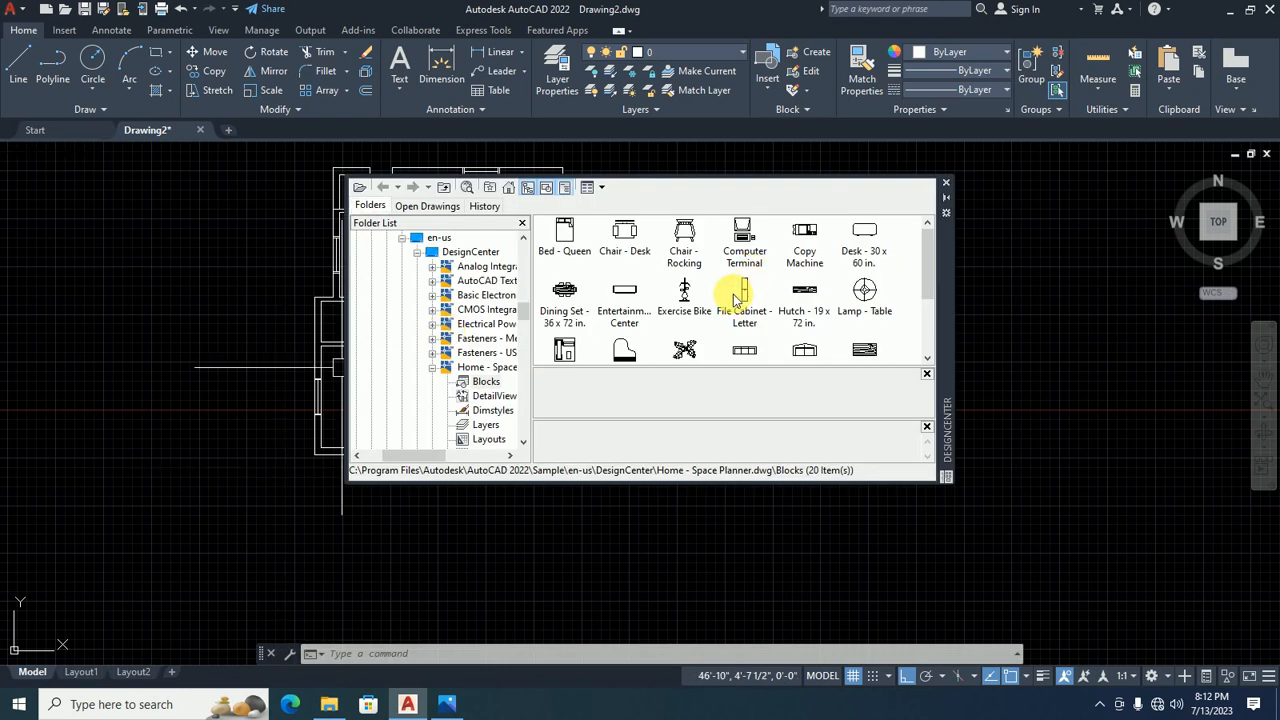
left_click(508, 188)
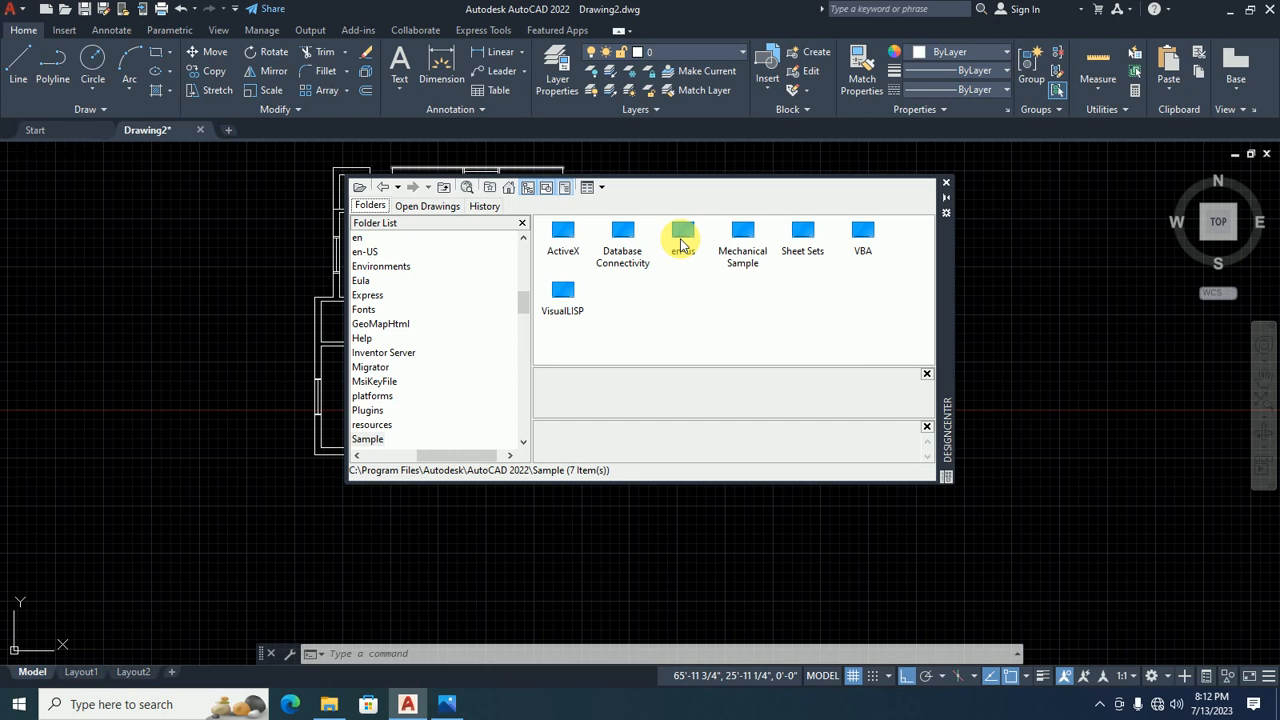
double_click(681, 240)
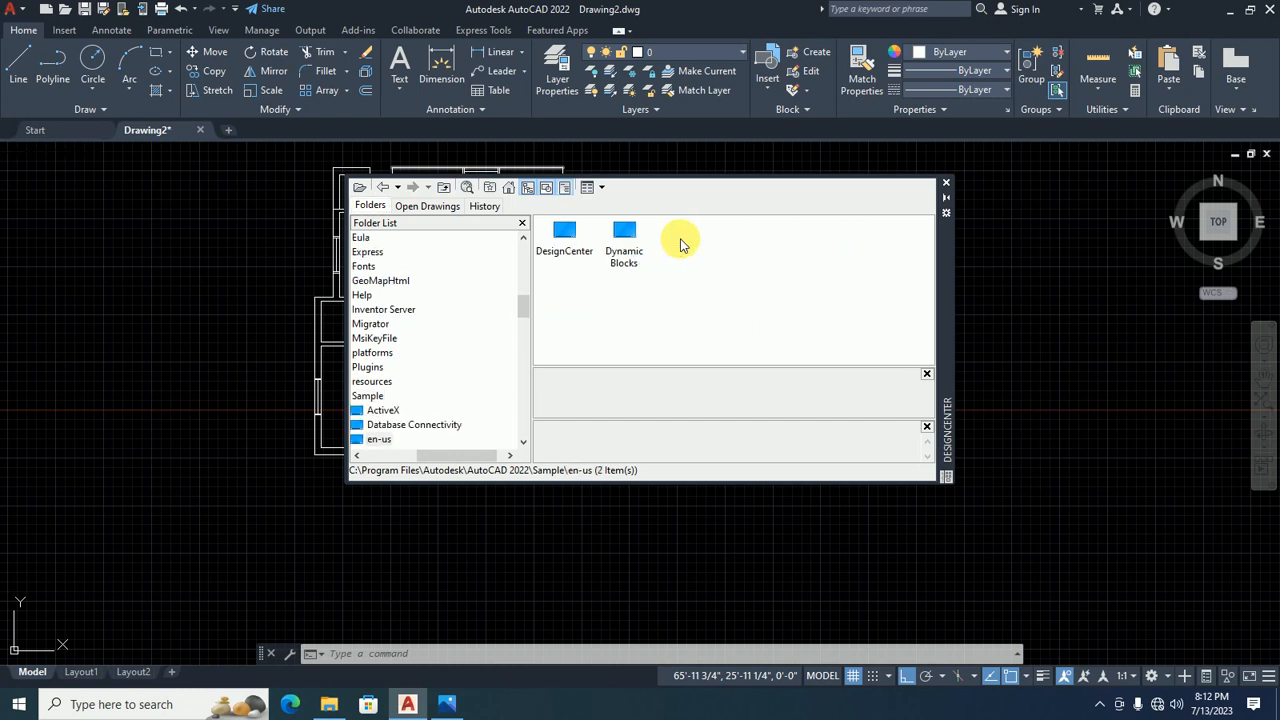
double_click(565, 233)
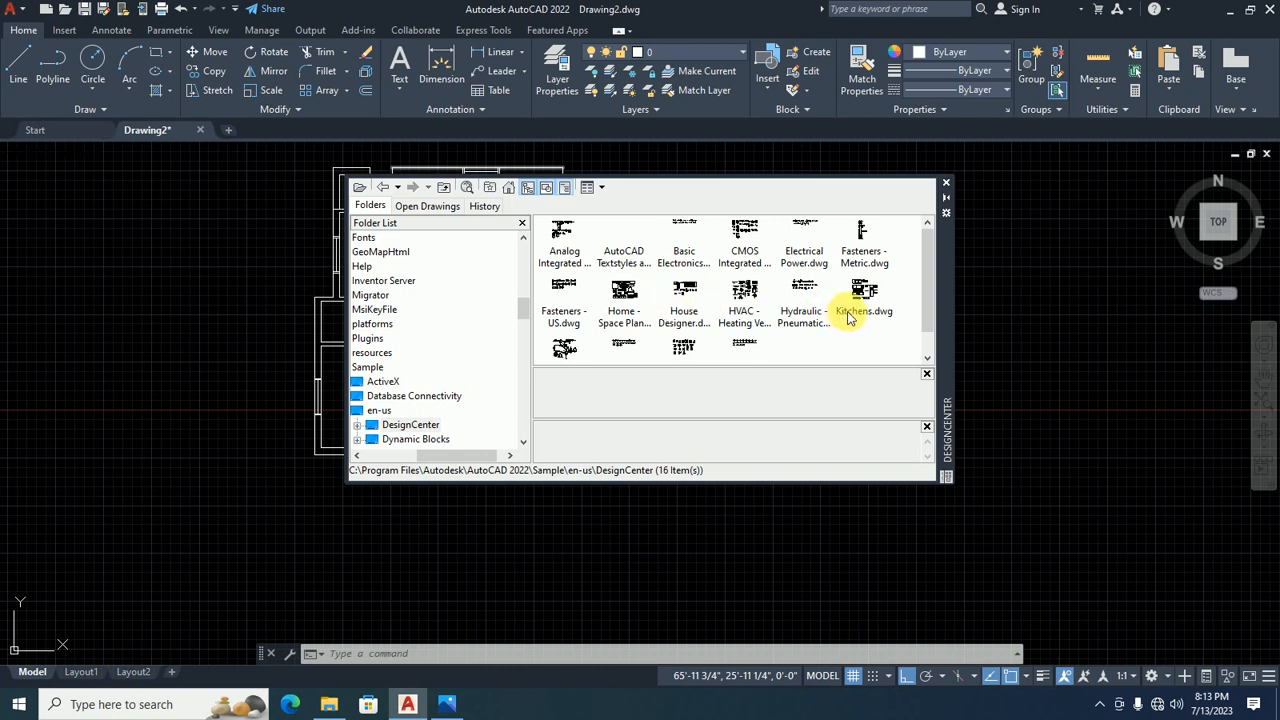
double_click(626, 298)
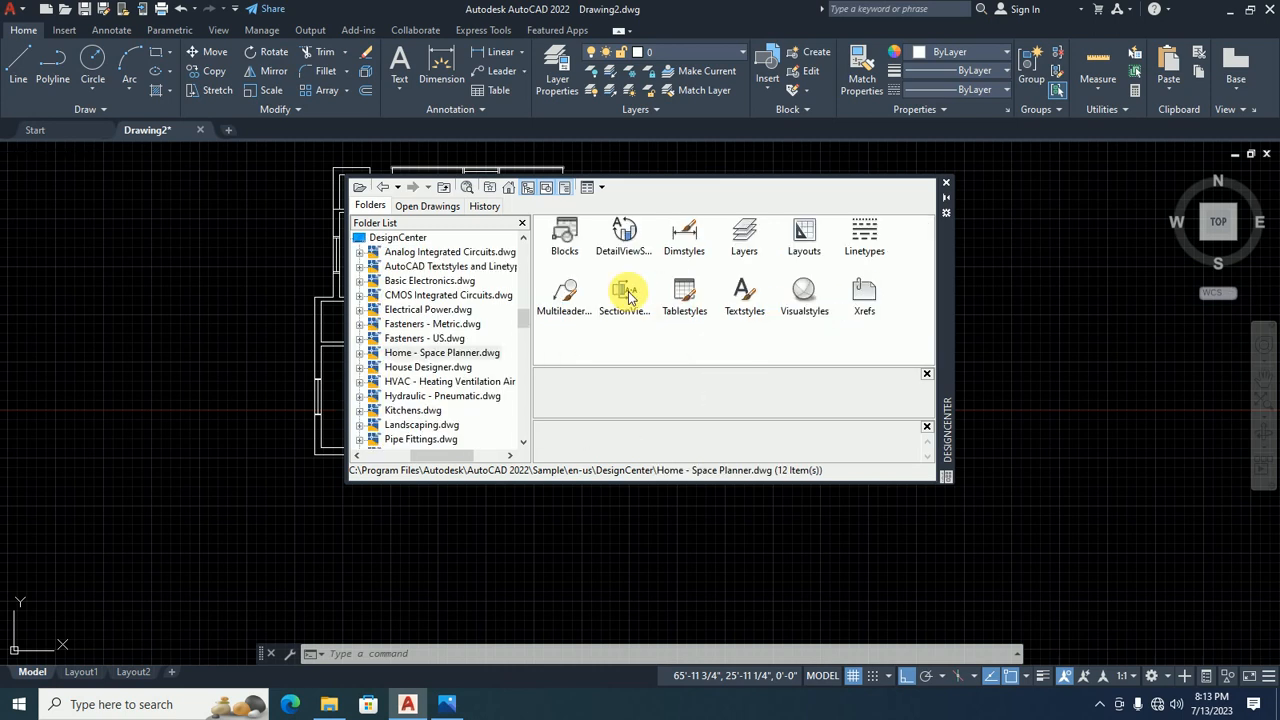
double_click(562, 233)
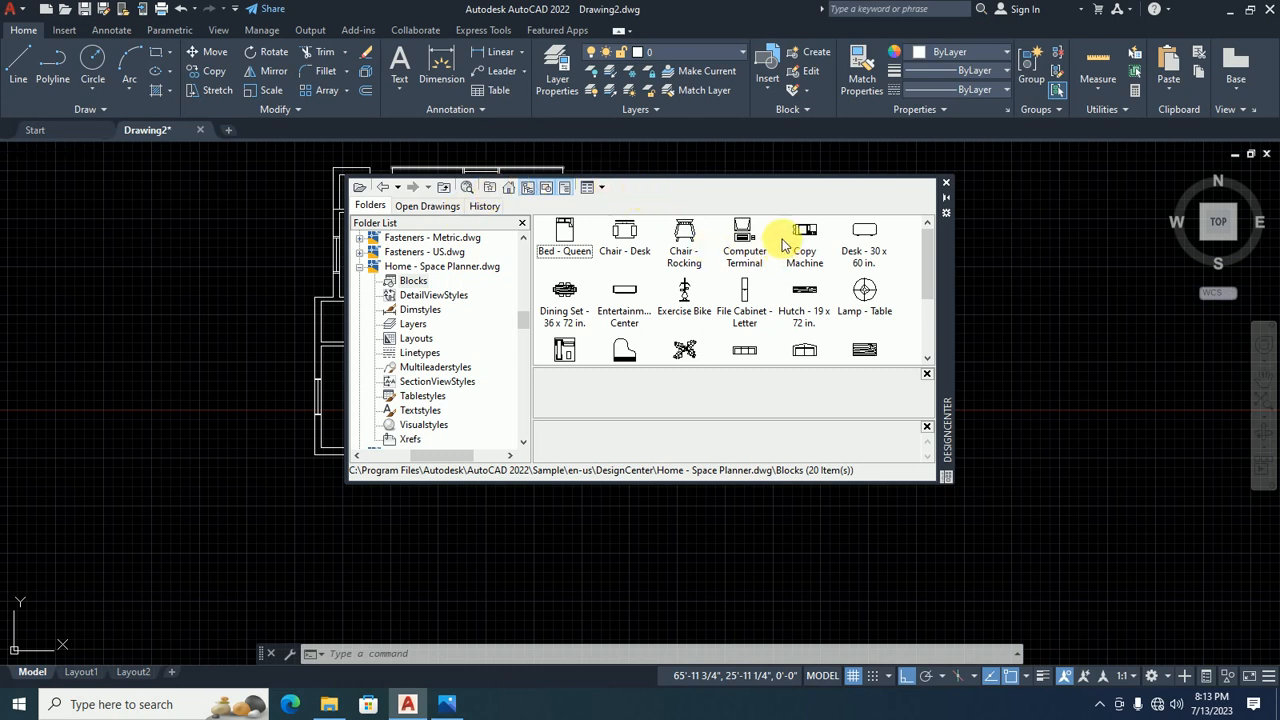
mouse_move(940, 309)
left_mouse_down()
mouse_move(1046, 334)
mouse_move(1145, 334)
left_mouse_up()
scroll(333, 300, "up", 1)
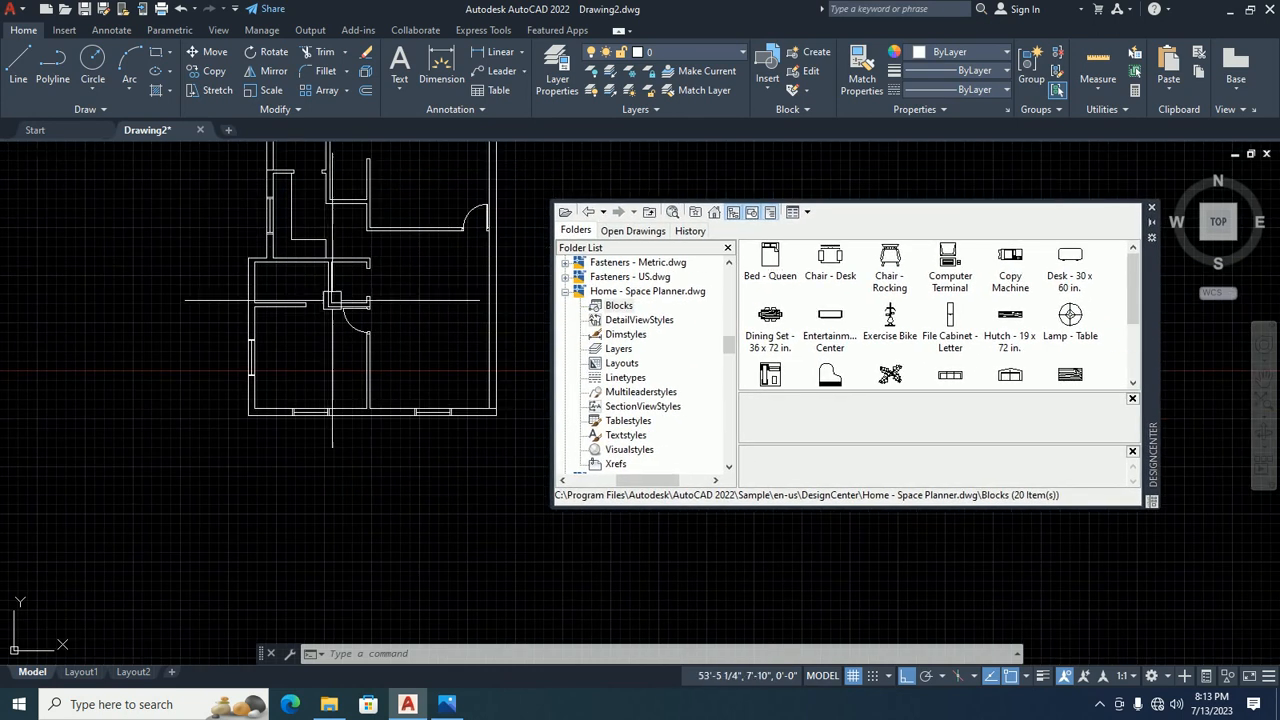
Insert the Bed - Queen block at scale 1 and angle 0 at the midpoint of the lower-left room's bottom inner wall line.
double_click(770, 257)
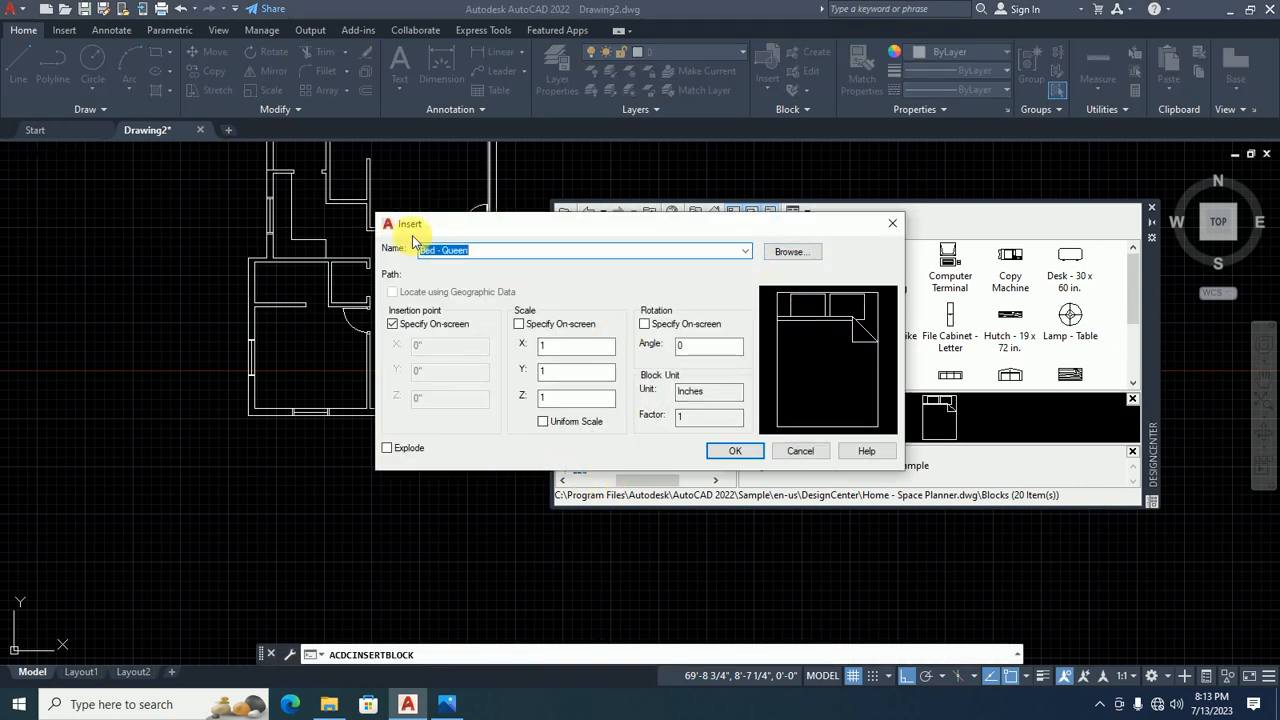
left_click(735, 452)
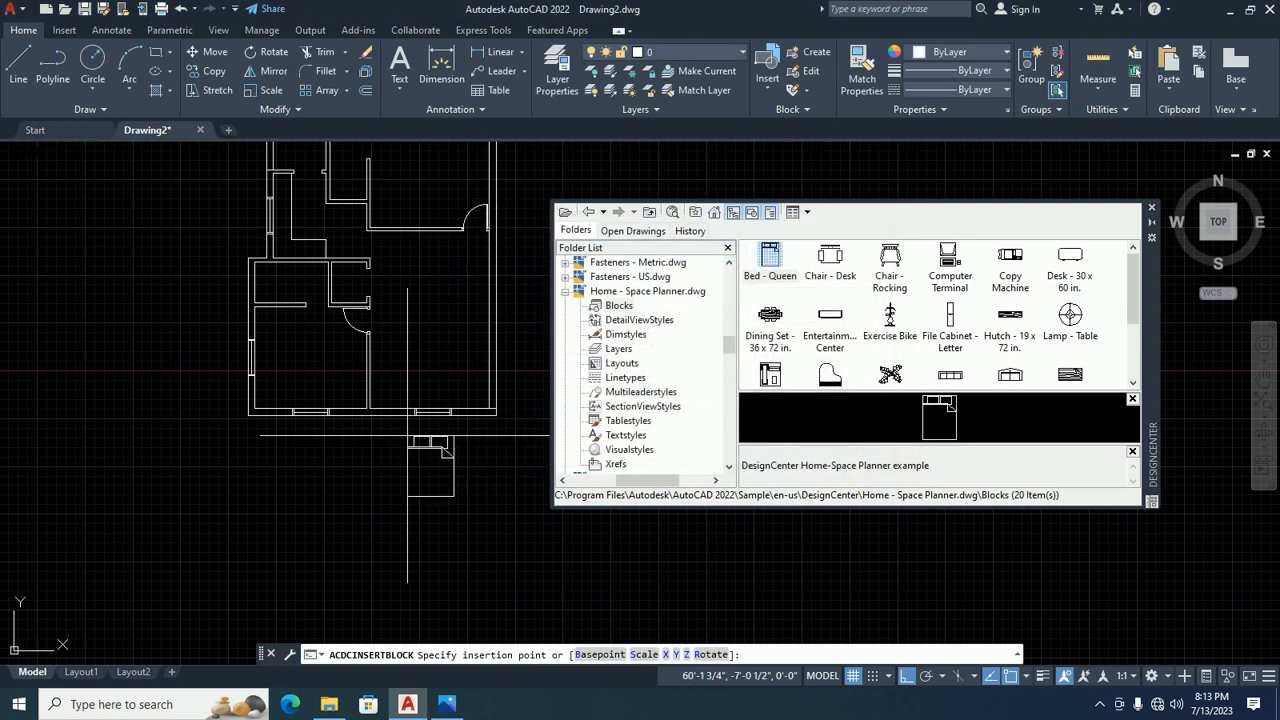
scroll(250, 400, "up", 2)
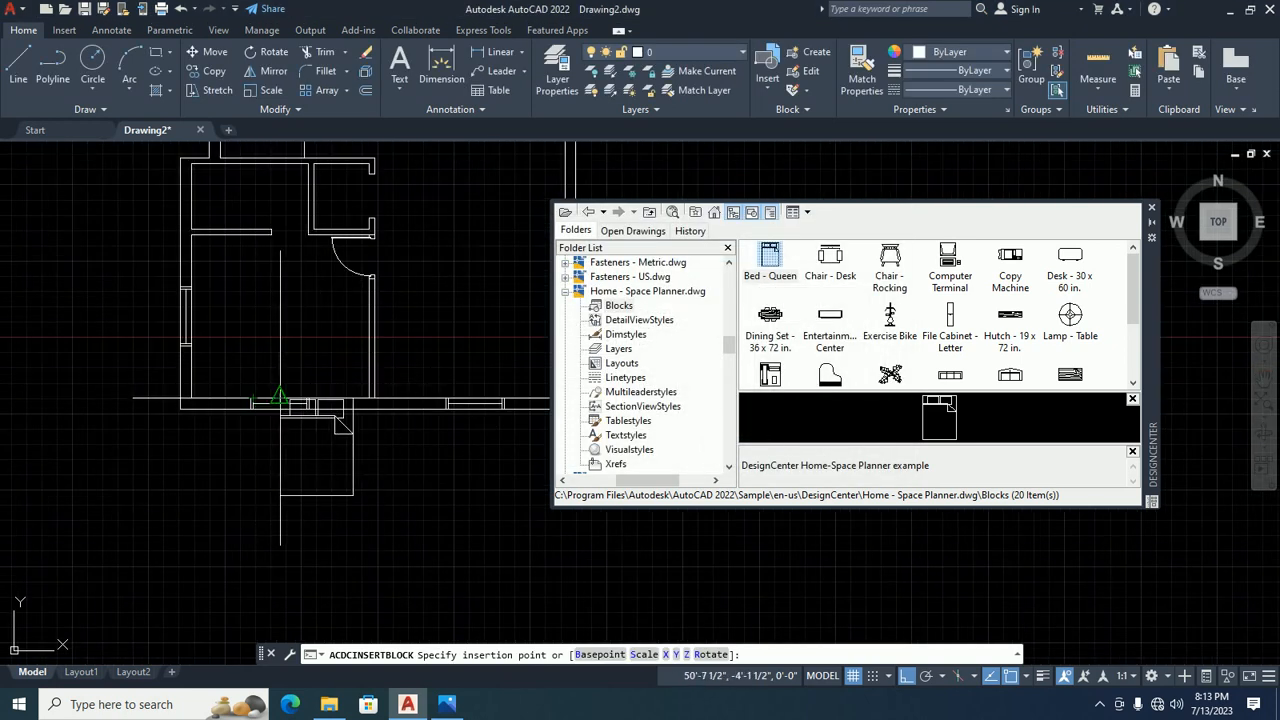
left_click(281, 401)
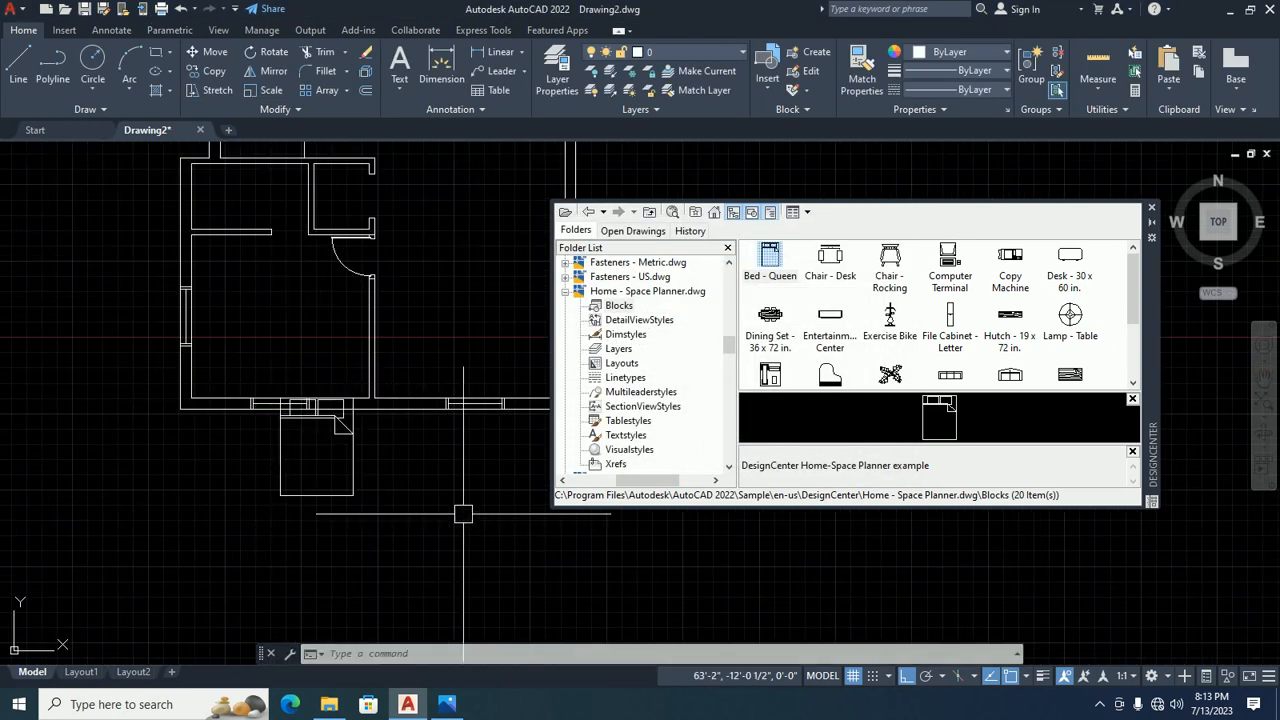
Insert the Sofa - Roundback 7 ft block at scale 1 and angle 0 at the midpoint of the lower-right room's bottom wall.
scroll(442, 495, "down", 2)
middle_click_drag(211, 469, 150, 487)
middle_click_drag(256, 416, 164, 441)
scroll(948, 322, "down", 2)
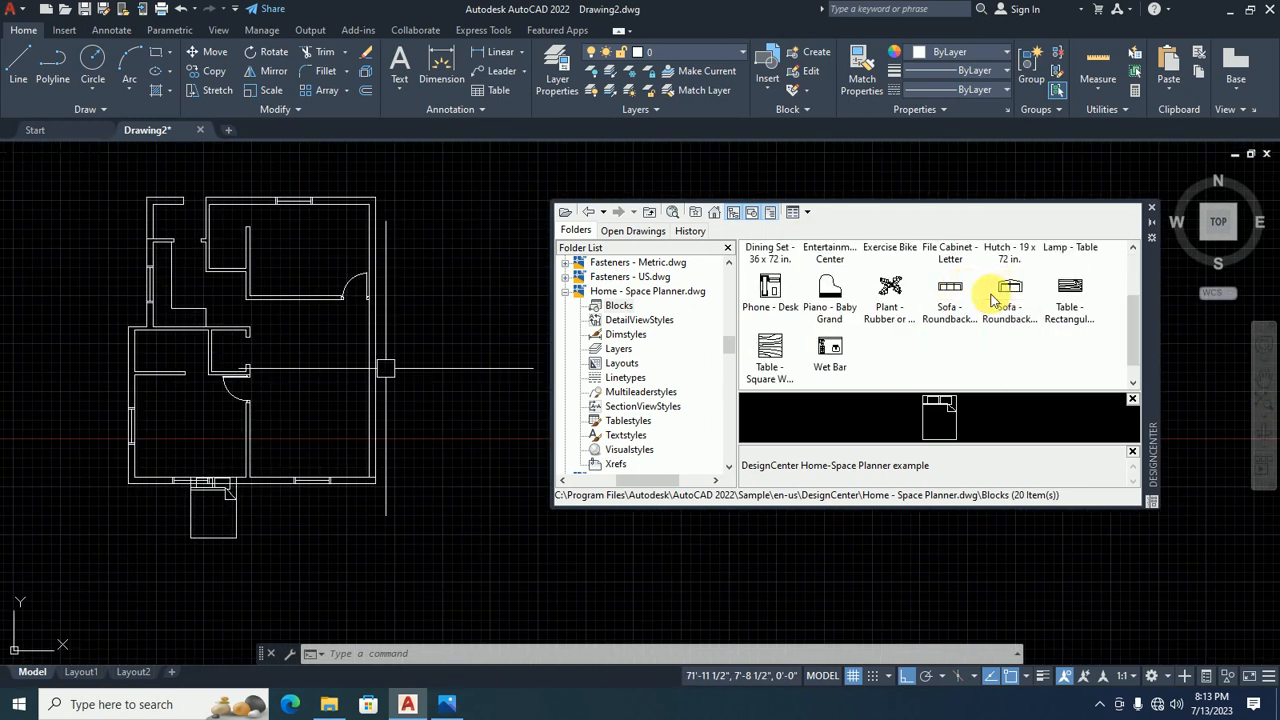
double_click(950, 288)
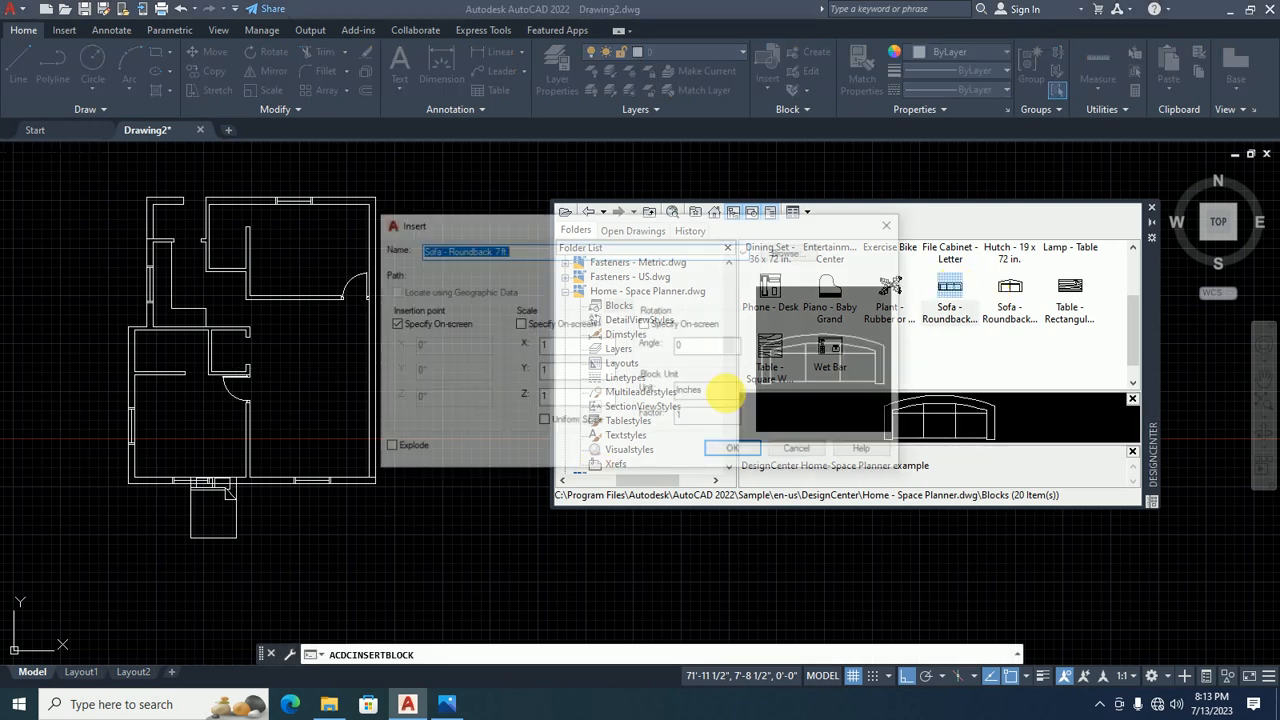
left_click(734, 451)
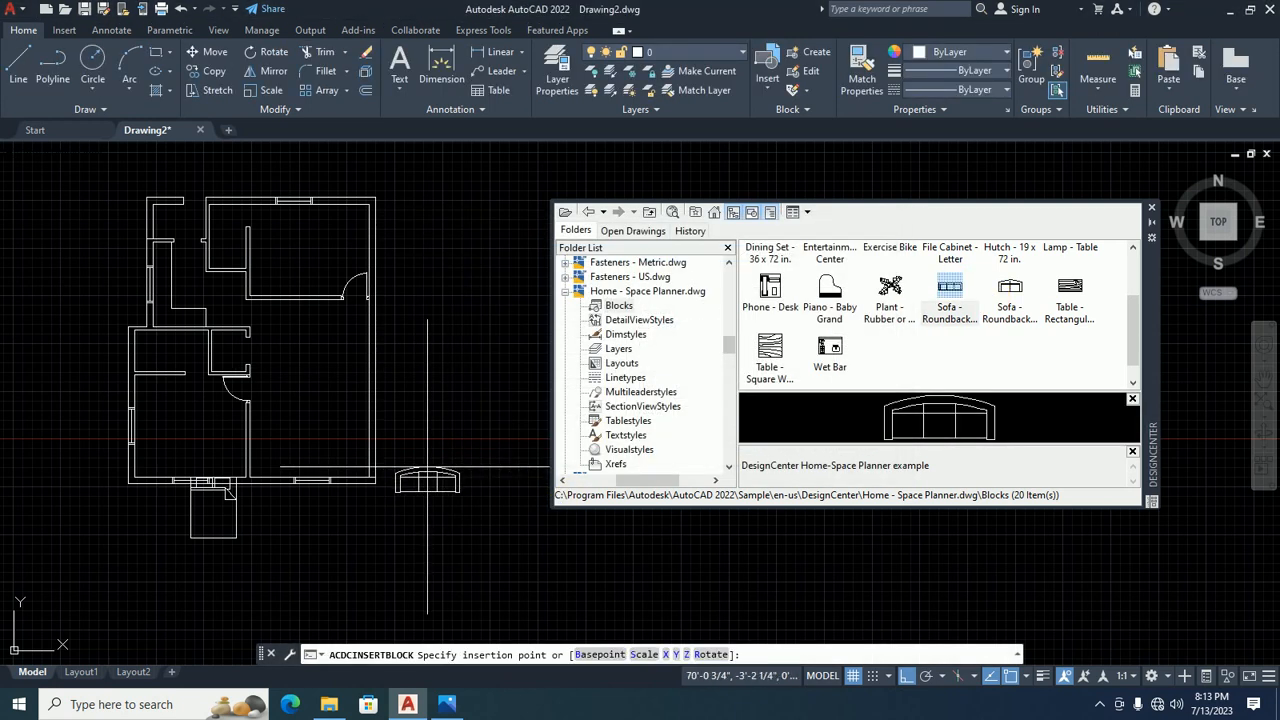
left_click(313, 476)
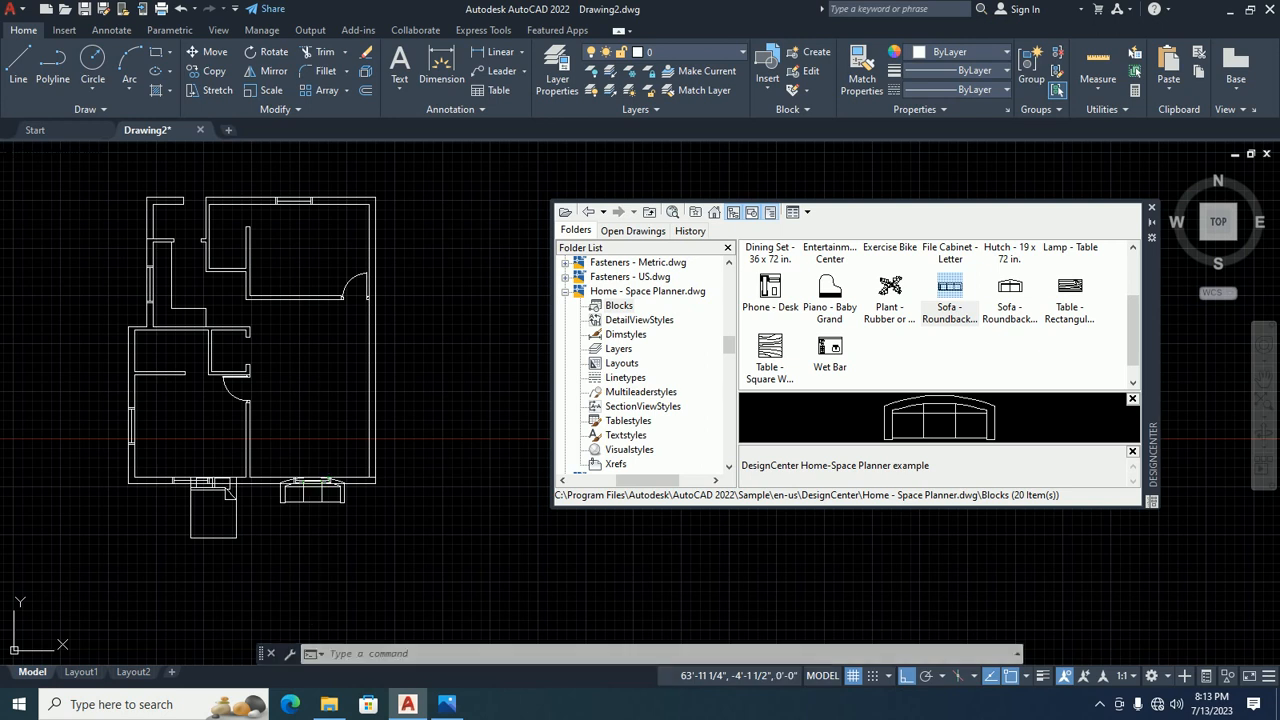
Place the smaller roundback sofa and the rectangular table below it inside the lower-right room, and close DesignCenter.
mouse_move(1008, 288)
left_mouse_down()
mouse_move(337, 417)
mouse_move(294, 371)
mouse_move(323, 370)
left_mouse_up()
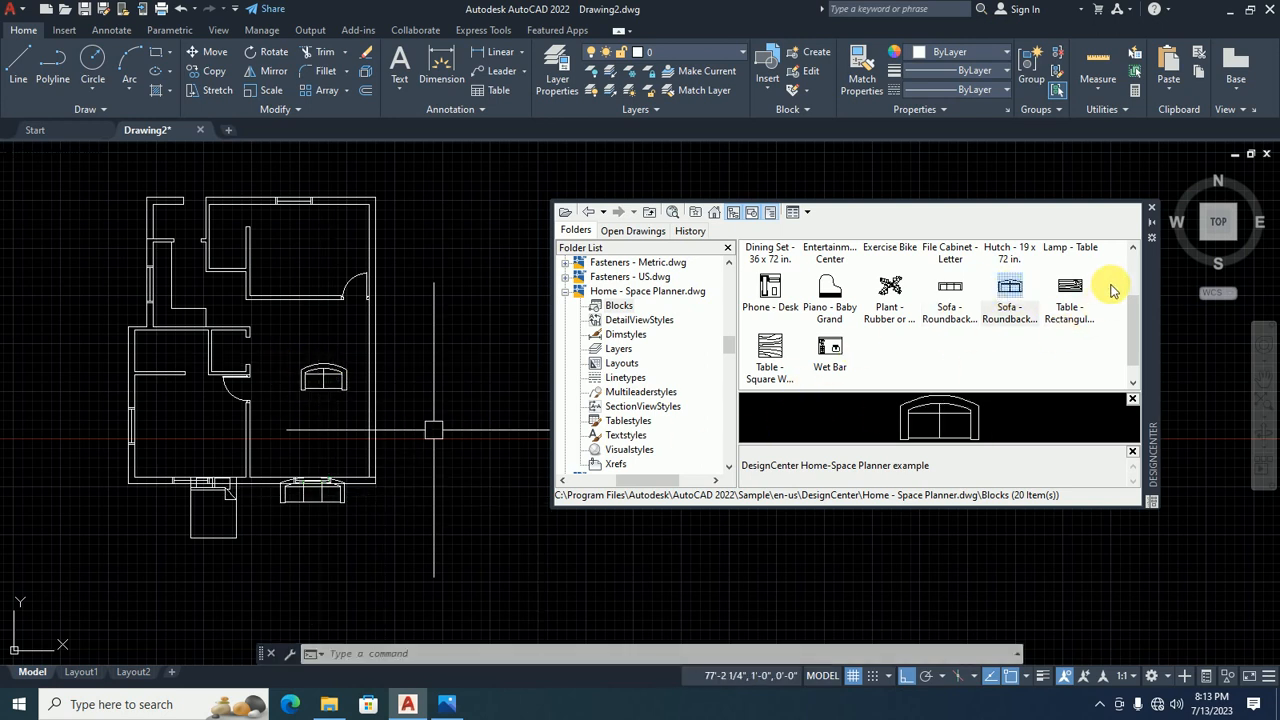
left_click(1066, 292)
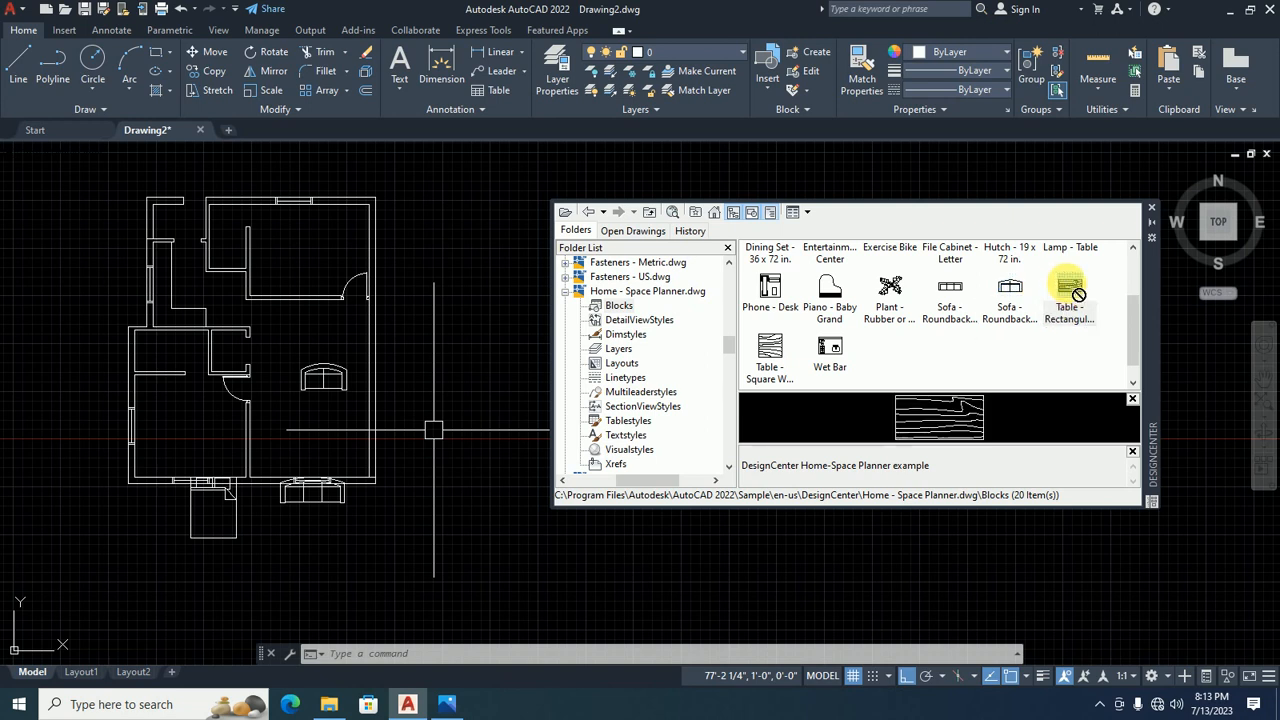
mouse_move(1066, 292)
left_mouse_down()
mouse_move(1043, 356)
mouse_move(820, 457)
mouse_move(296, 418)
left_mouse_up()
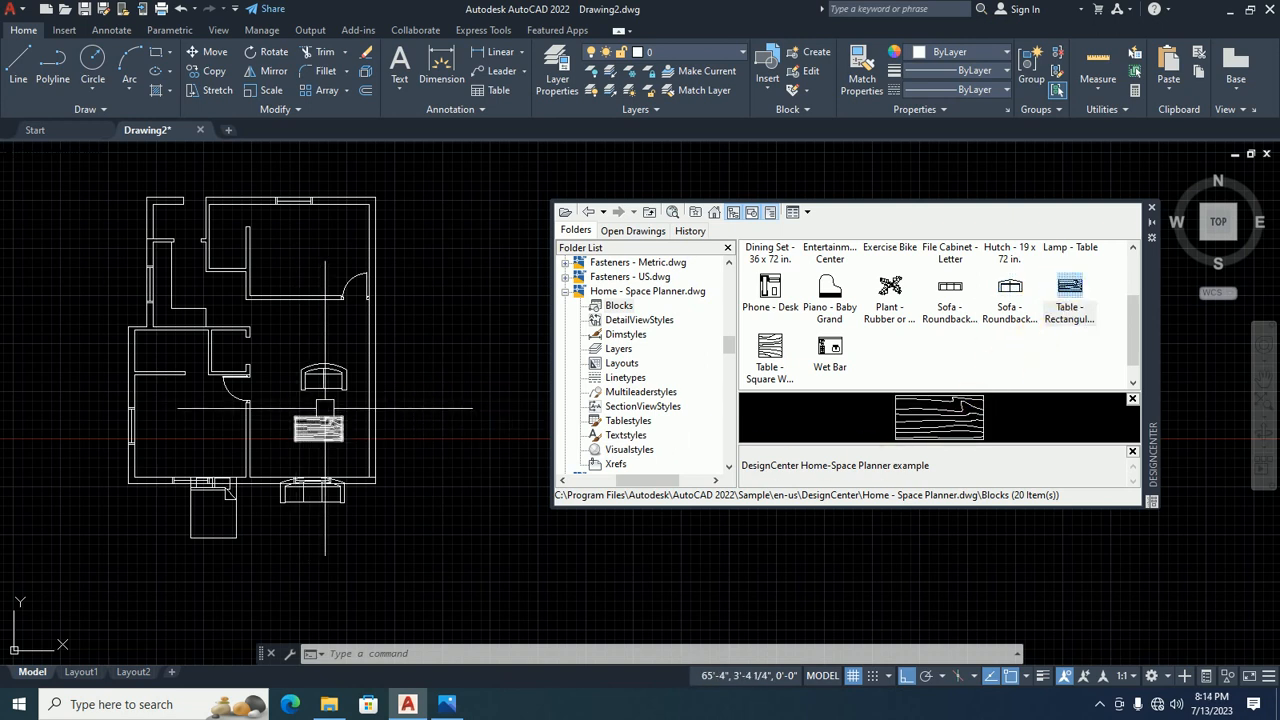
scroll(862, 322, "up", 2)
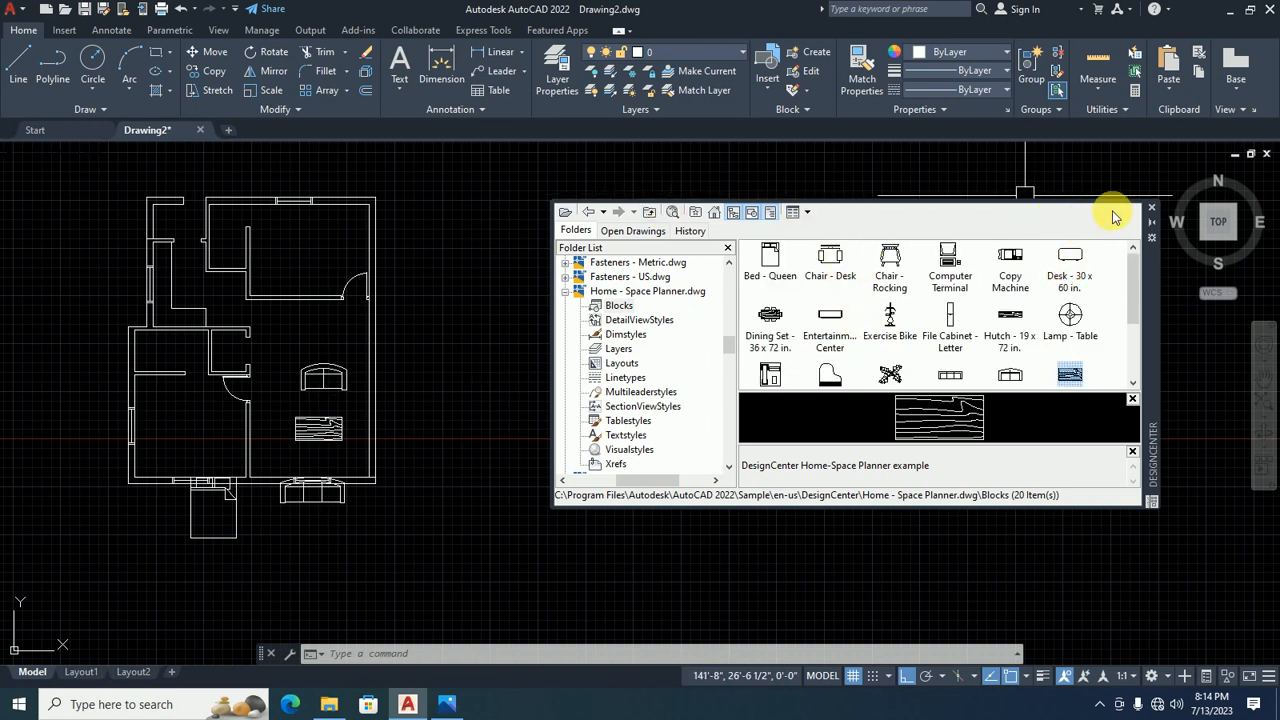
left_click(1151, 207)
Move the queen bed block about 28'-9 1/2" horizontally to the left, clear of the floor plan.
scroll(664, 406, "down", 1)
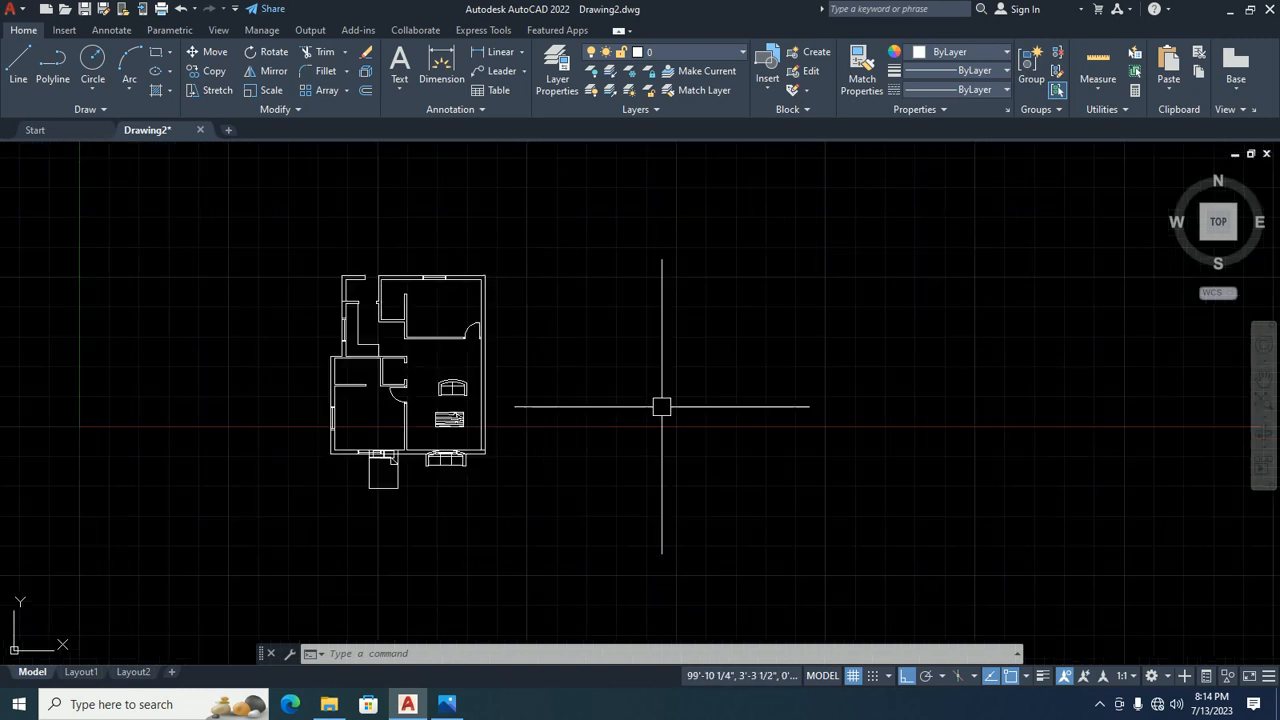
middle_click_drag(663, 406, 749, 355)
scroll(508, 422, "up", 2)
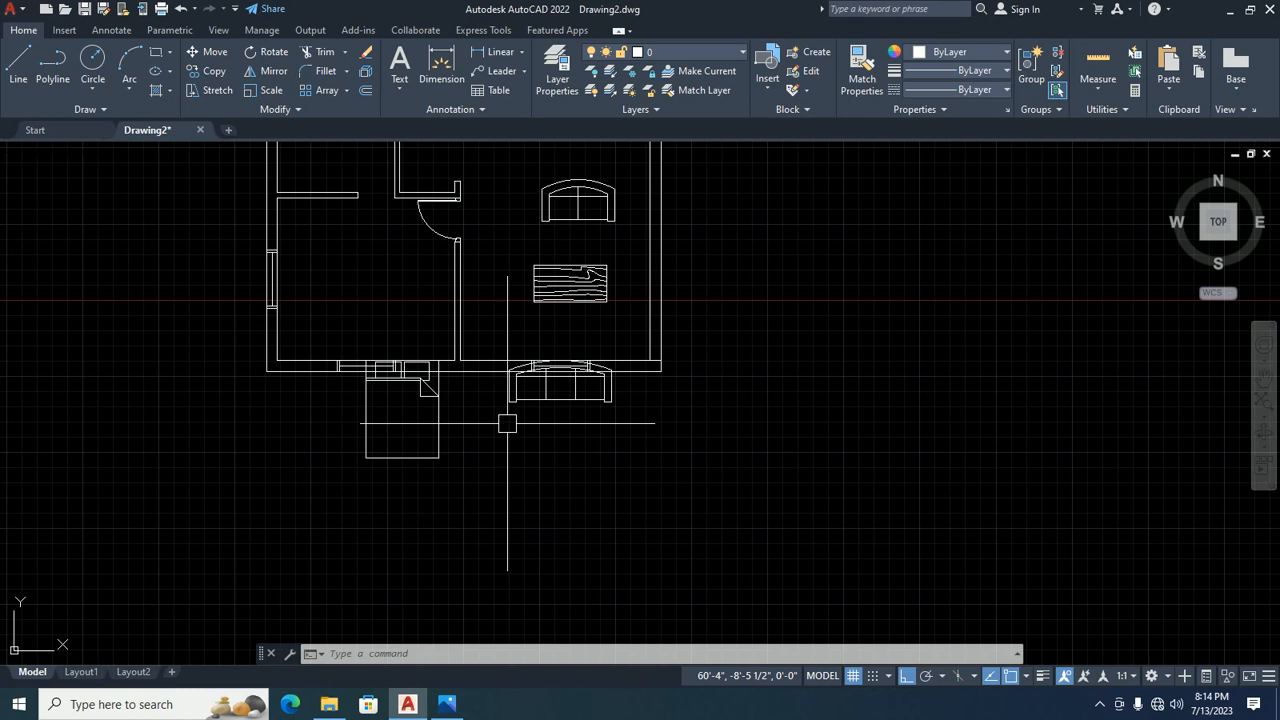
mouse_move(360, 433)
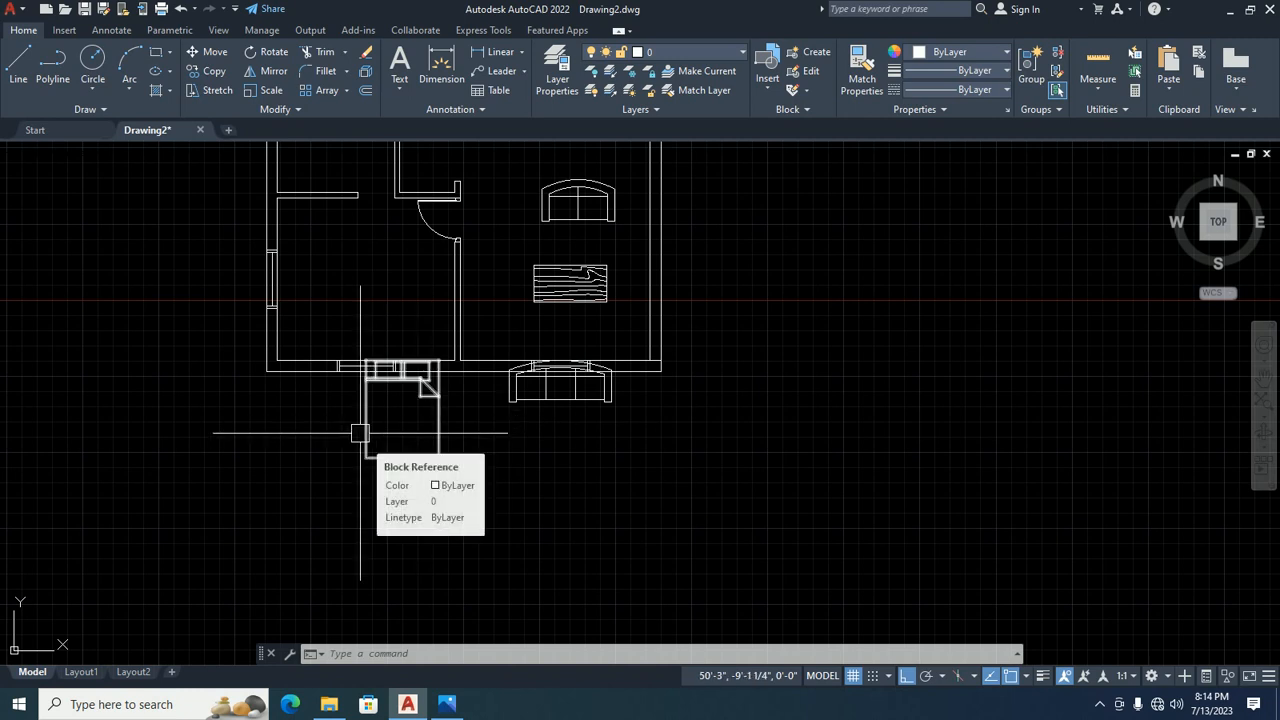
scroll(365, 433, "down", 2)
type("m")
key("Return")
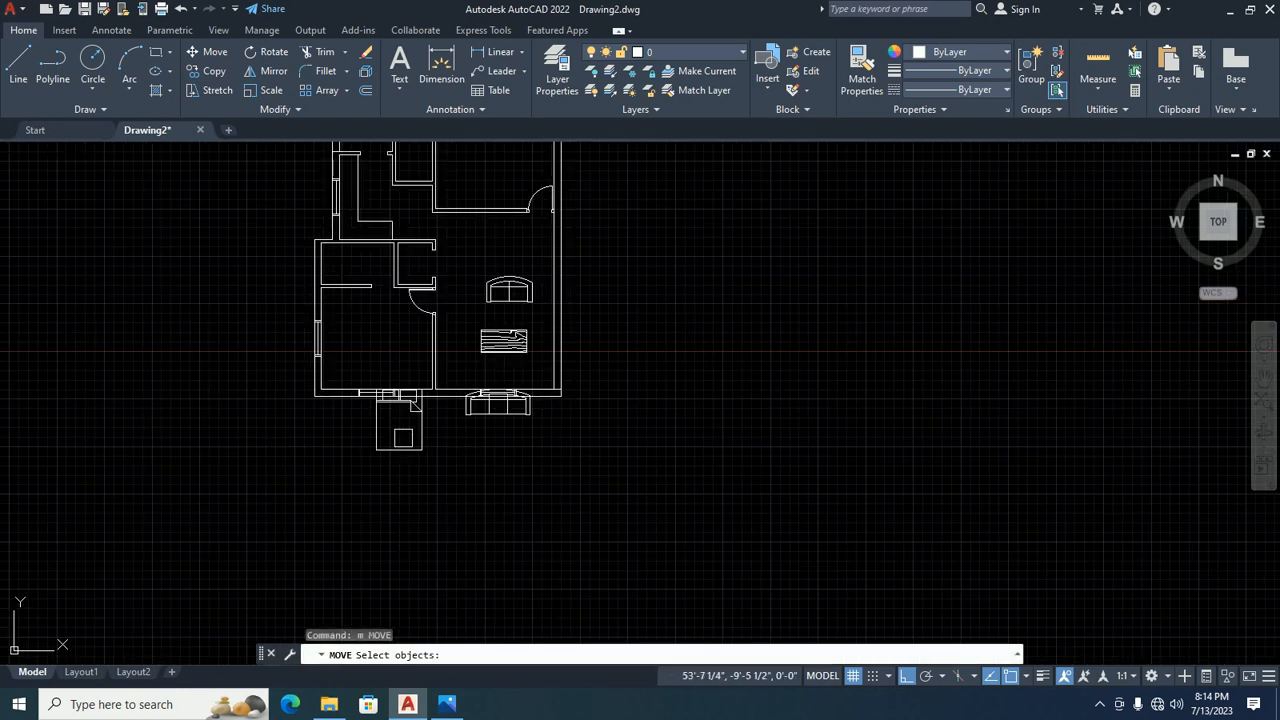
left_click_drag(430, 458, 385, 438)
key("Return")
left_click(366, 488)
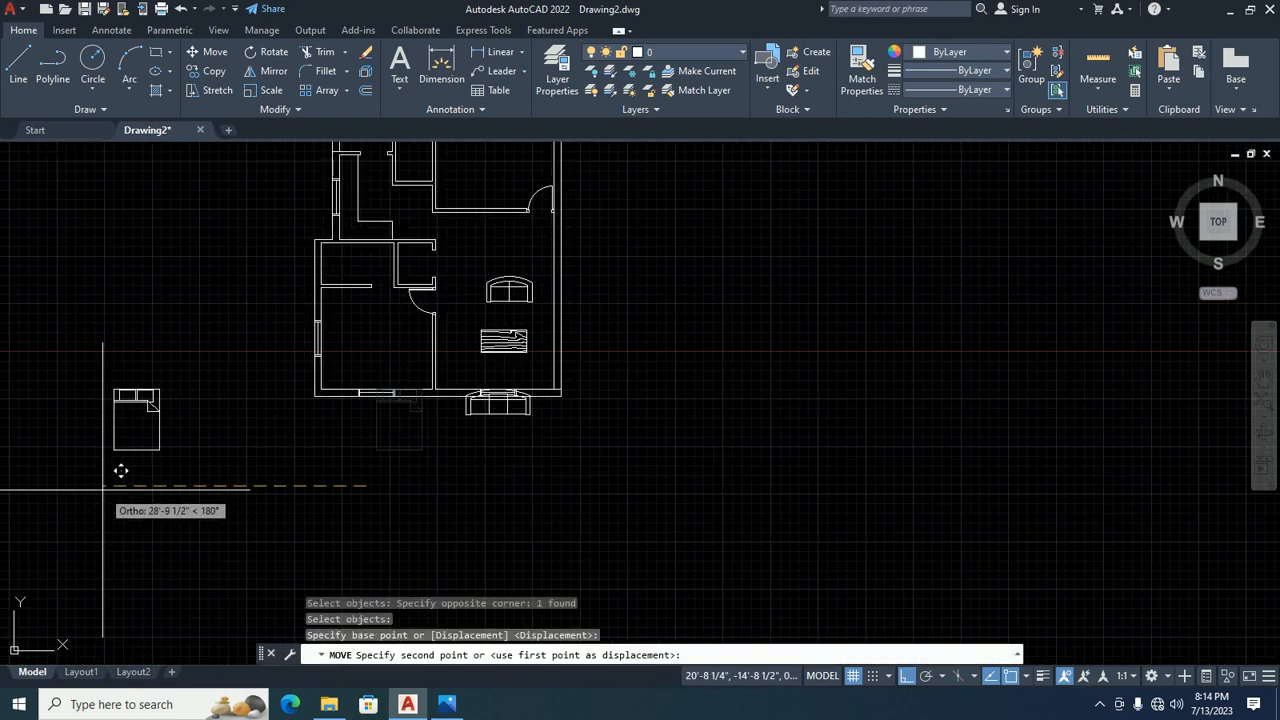
left_click(120, 470)
middle_click_drag(206, 451, 377, 379)
key("Escape")
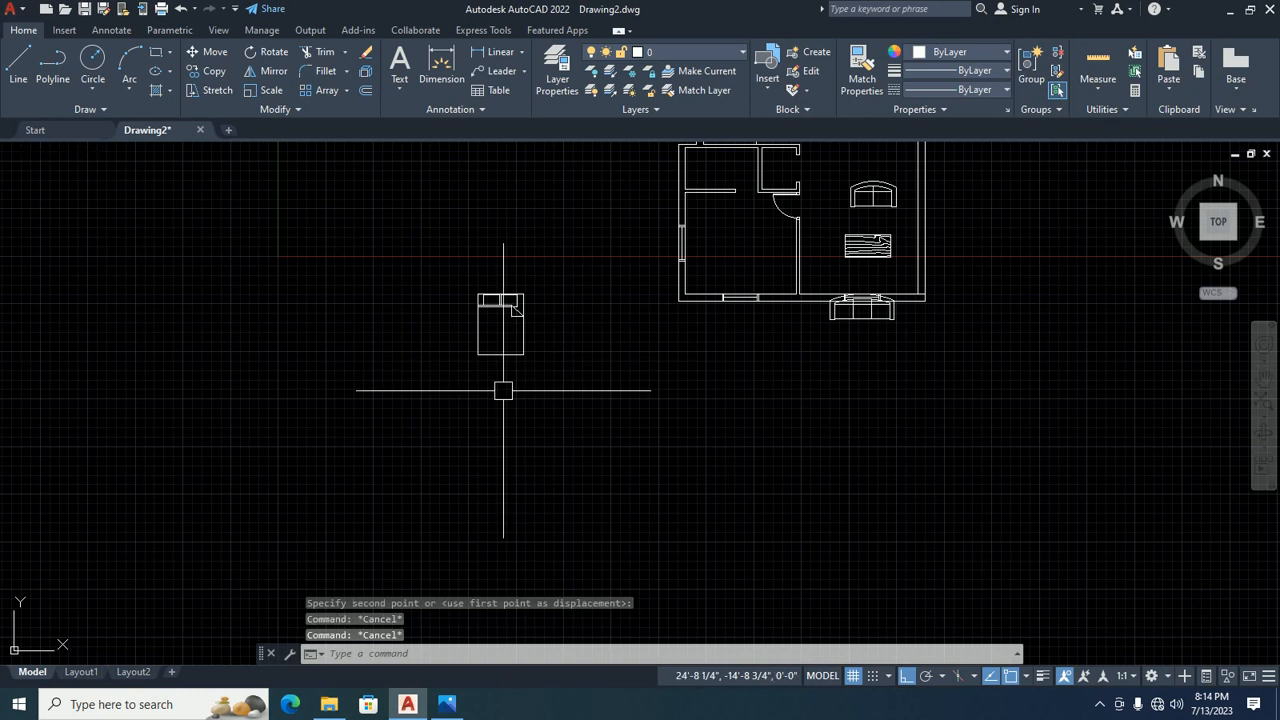
type("x")
key("Escape")
key("Escape")
Copy the queen bed about 23'-6 1/2" horizontally to the left of the original.
type("co")
key("space")
left_click(503, 356)
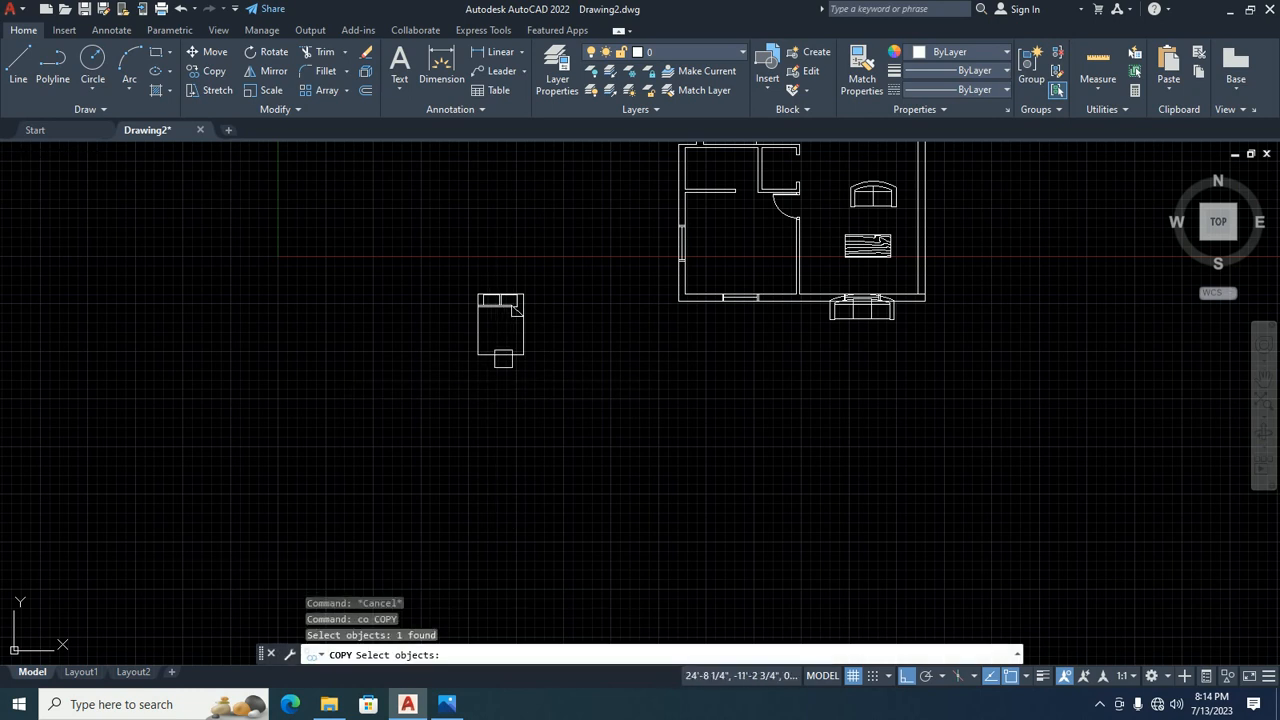
left_click(458, 324)
left_click(461, 420)
key("space")
left_click(533, 453)
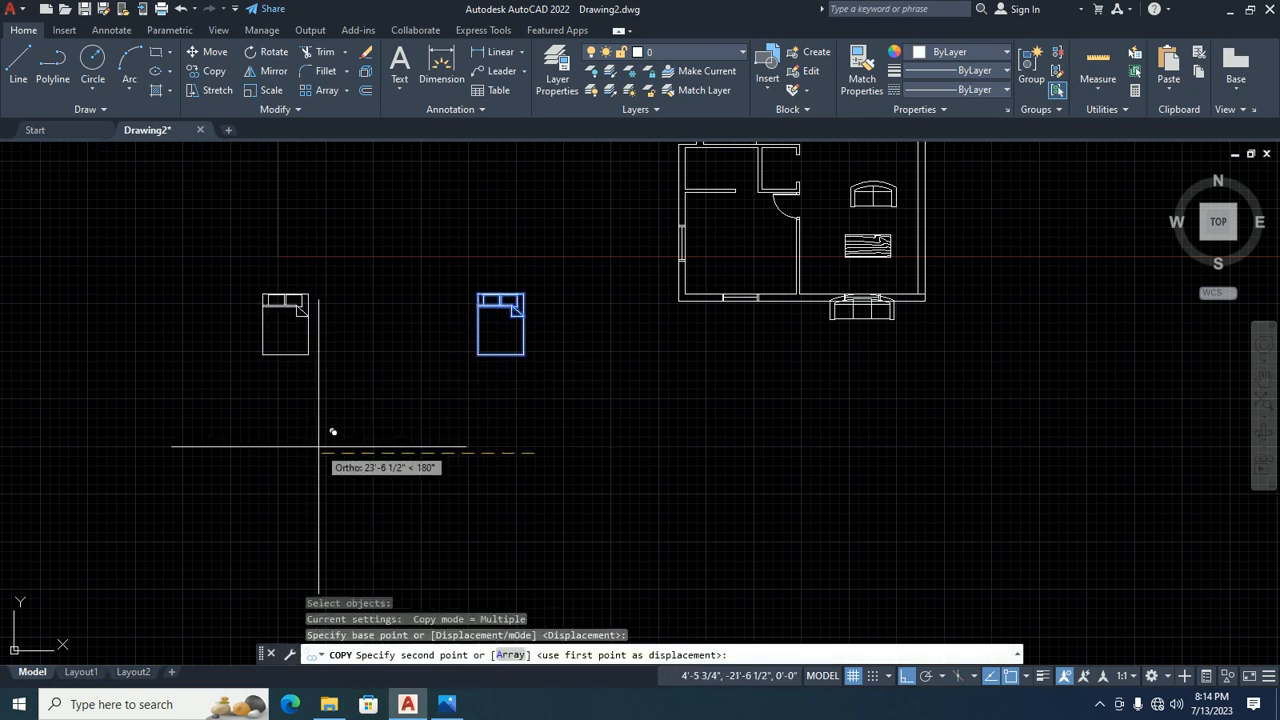
left_click(333, 432)
key("Escape")
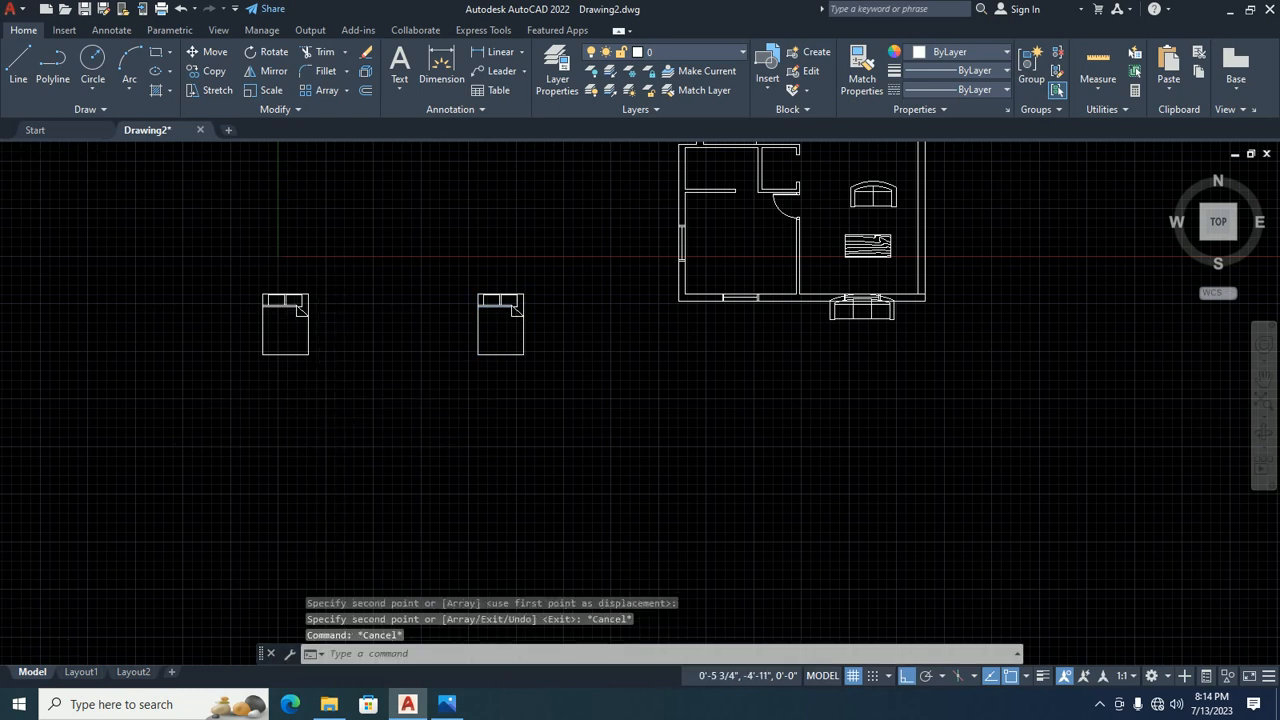
scroll(300, 300, "up", 4)
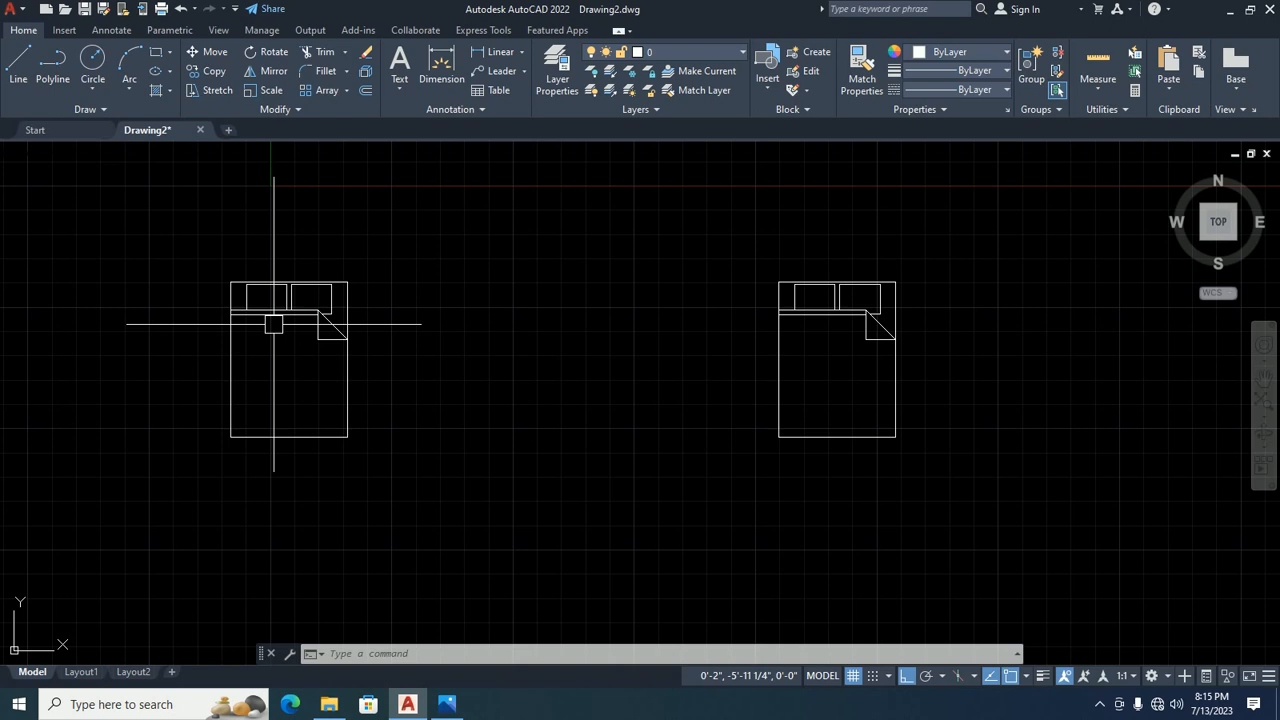
left_click(266, 309)
left_click(251, 286)
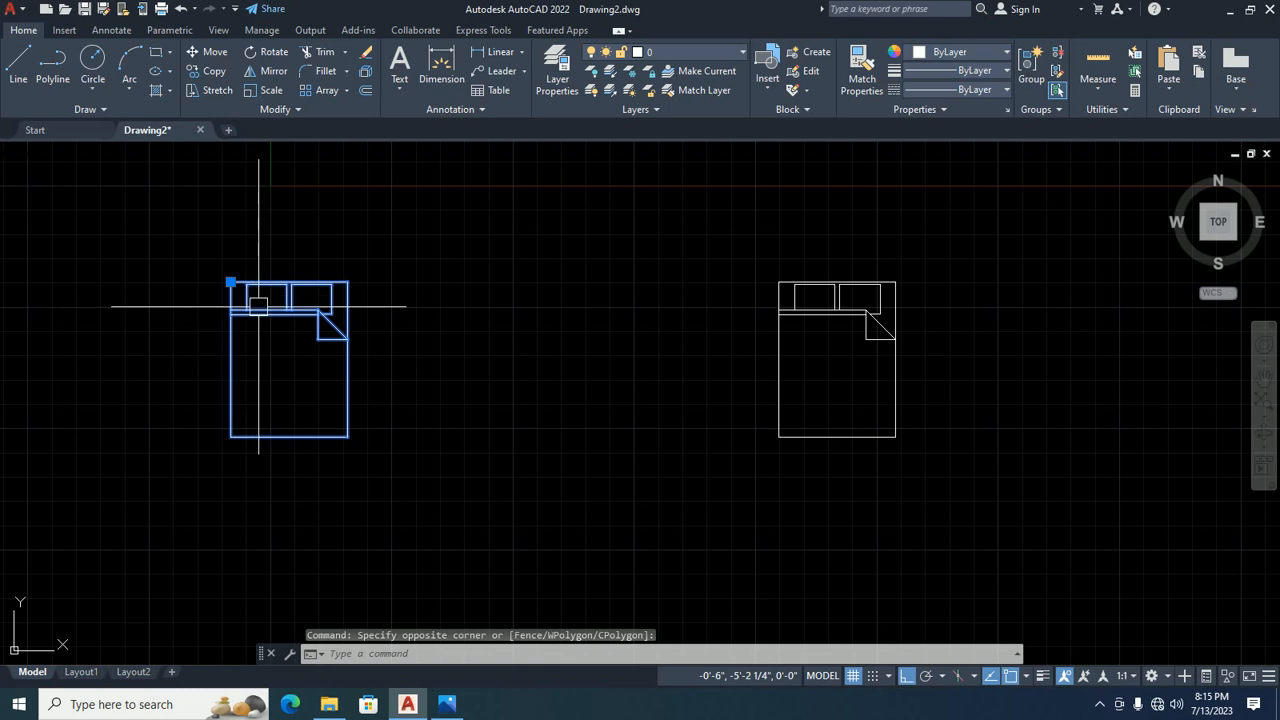
key("Escape")
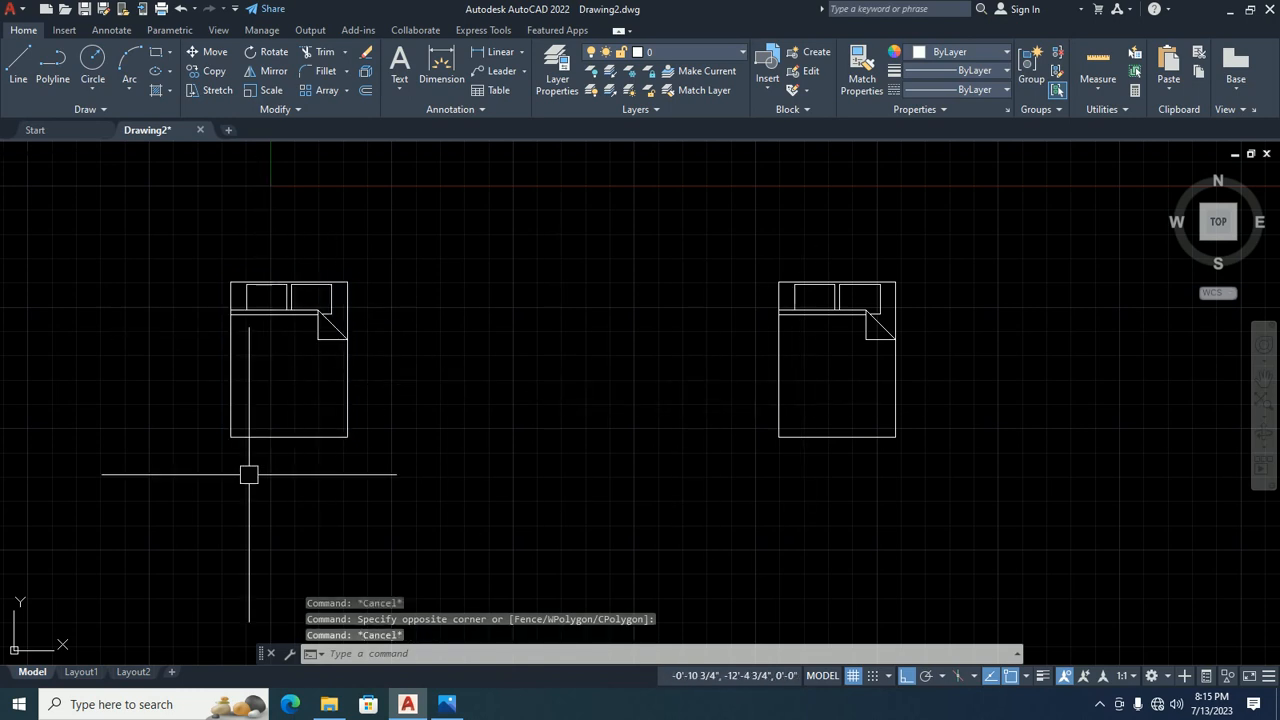
Explode the left copy of the queen bed block into individual lines.
middle_click_drag(249, 475, 312, 466)
left_click(290, 416)
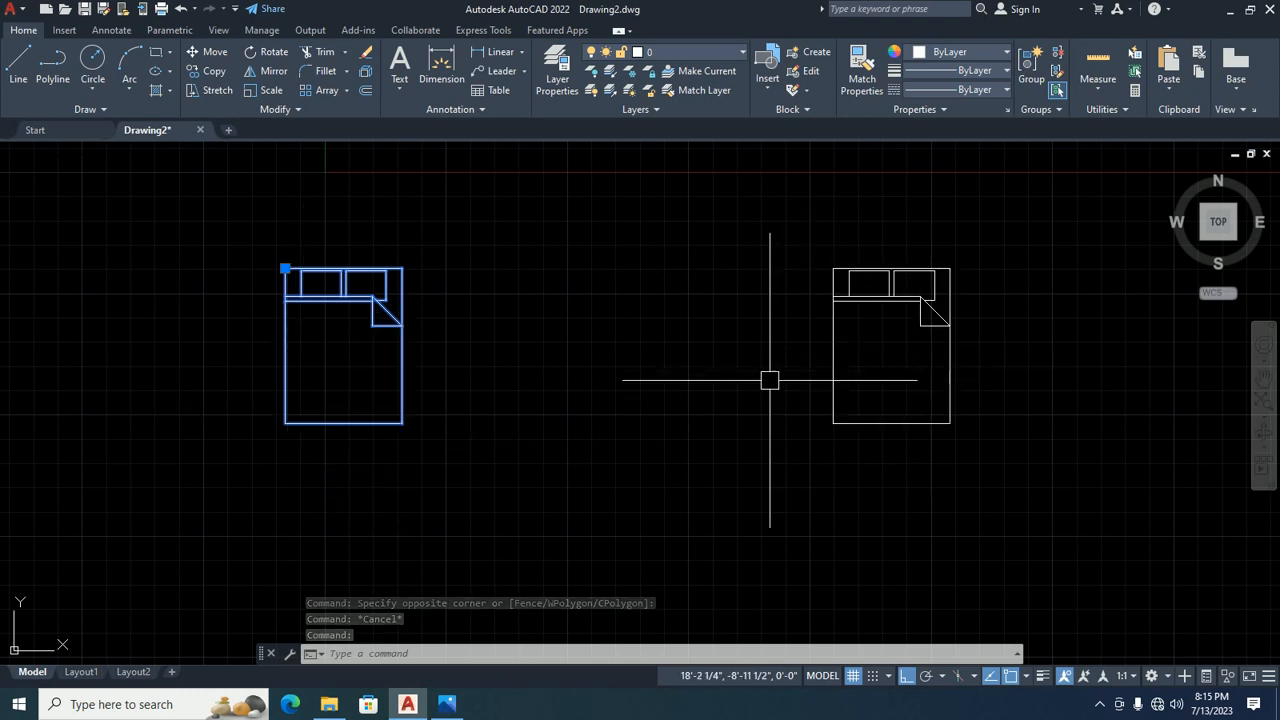
type("x")
key("Return")
left_click(380, 425)
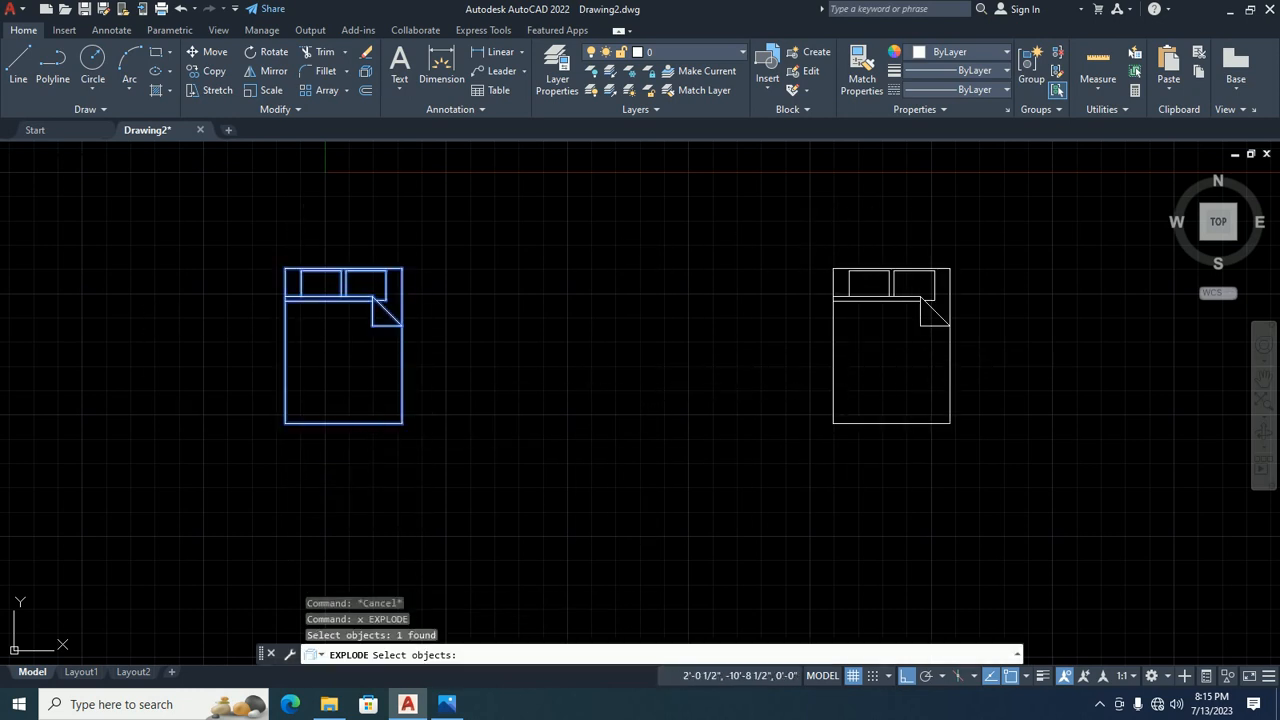
key("Return")
key("Escape")
key("Escape")
key("Escape")
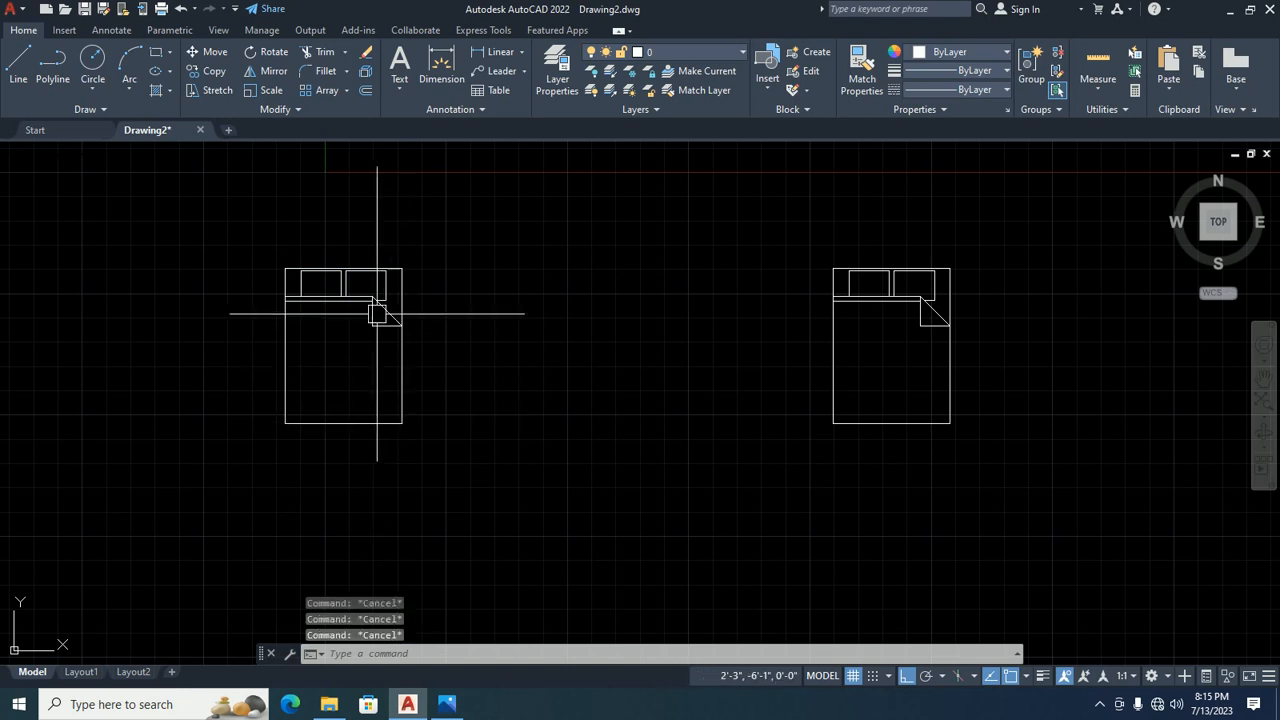
Offset the exploded bed's left edge 4' inward to mark the width of a narrower bed.
type("o")
key("Return")
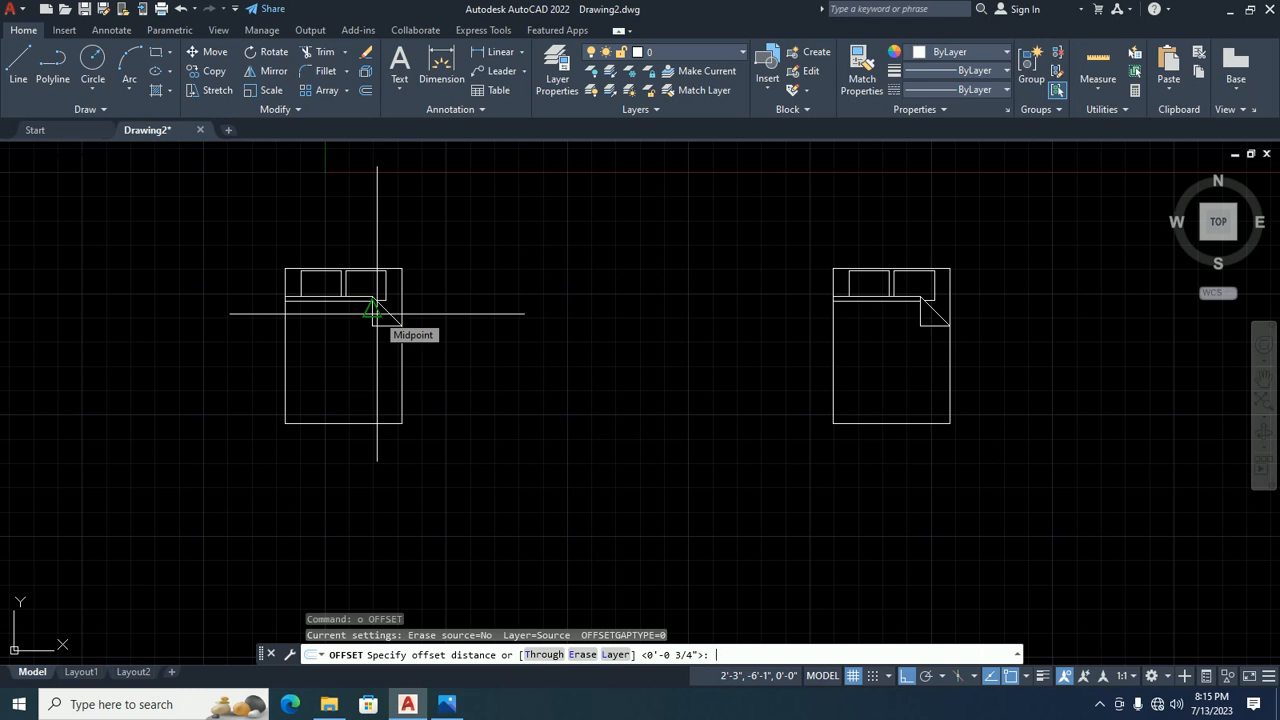
type("4")
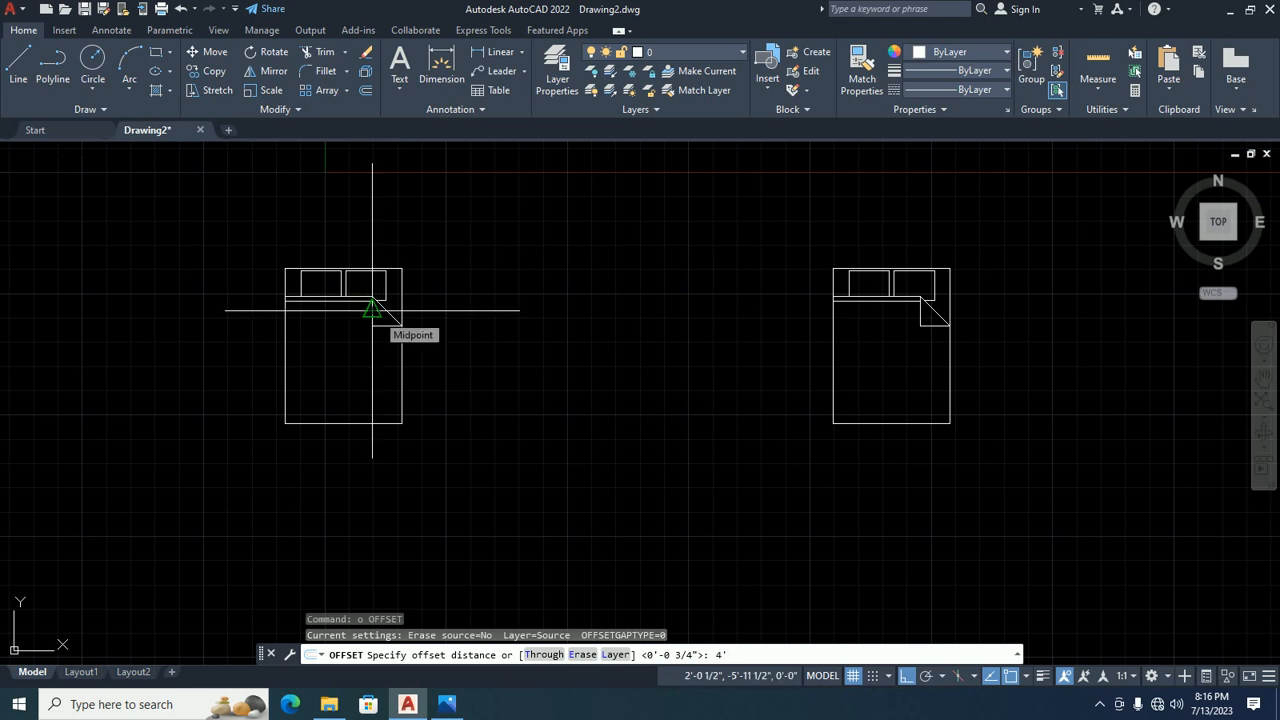
type("'")
key("Return")
left_click(285, 355)
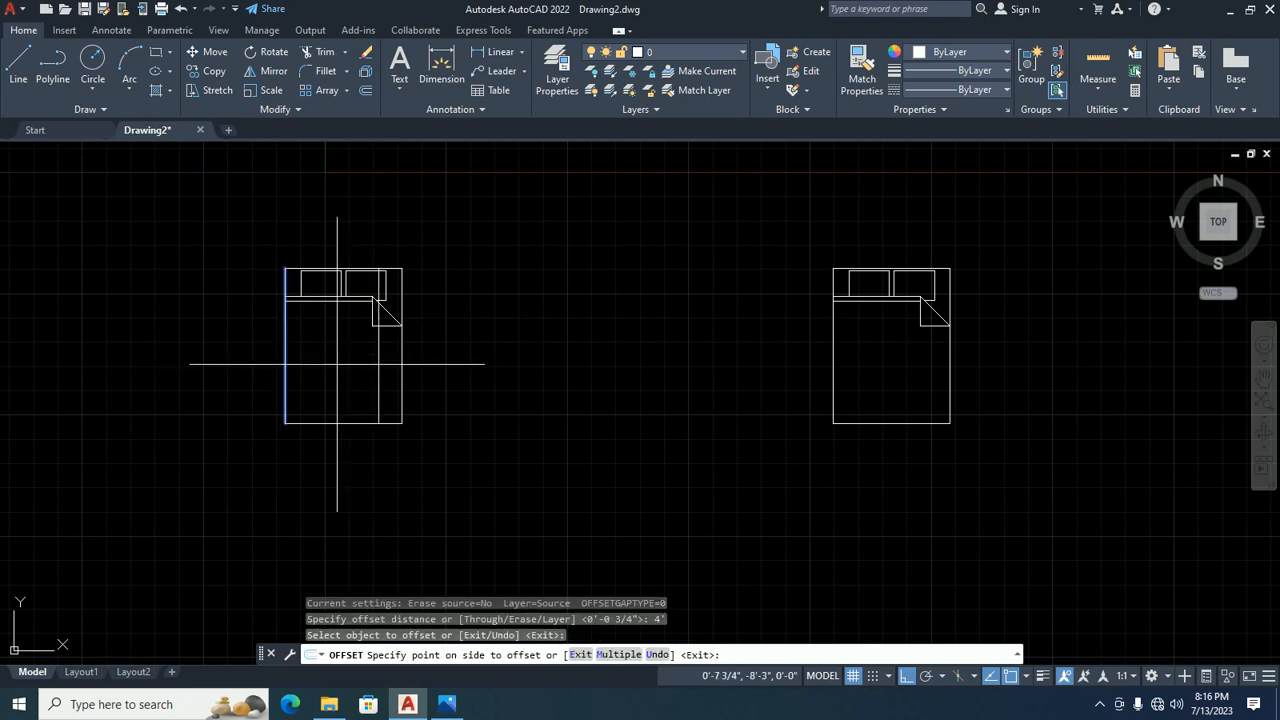
left_click(354, 368)
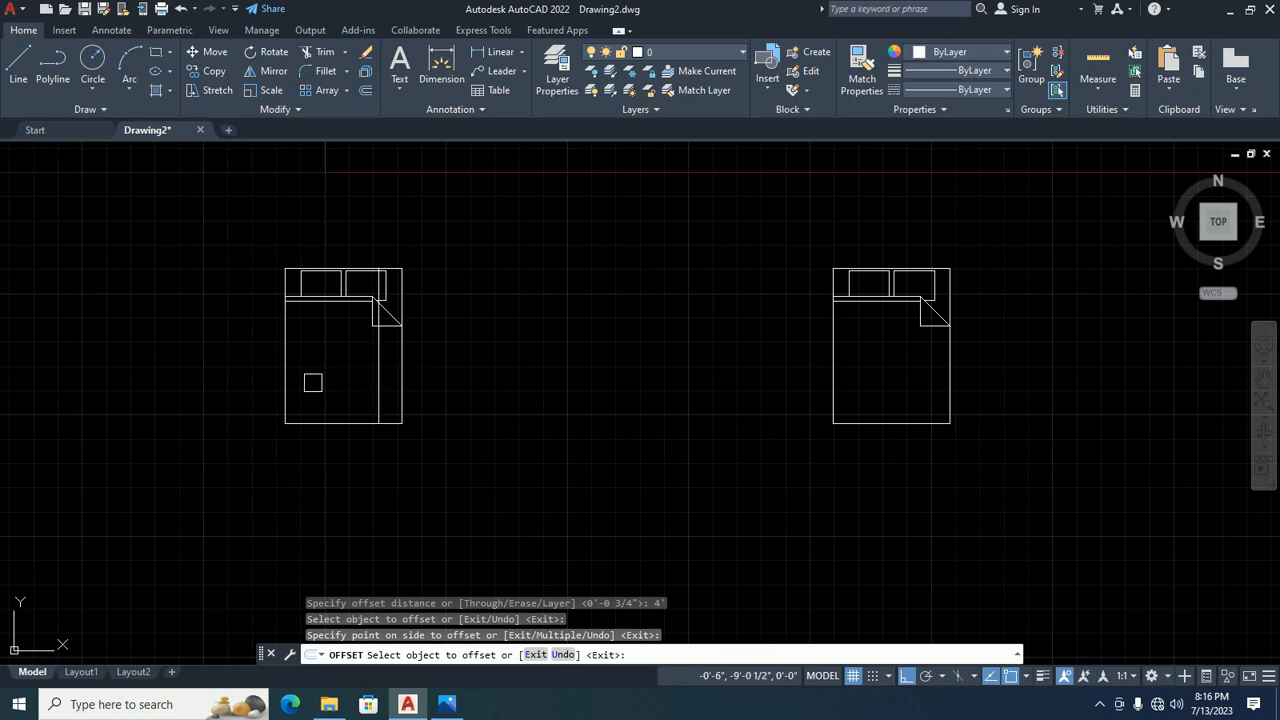
key("Escape")
key("Escape")
Delete the four lines of the right-hand pillow from the exploded bed.
scroll(372, 328, "up", 2)
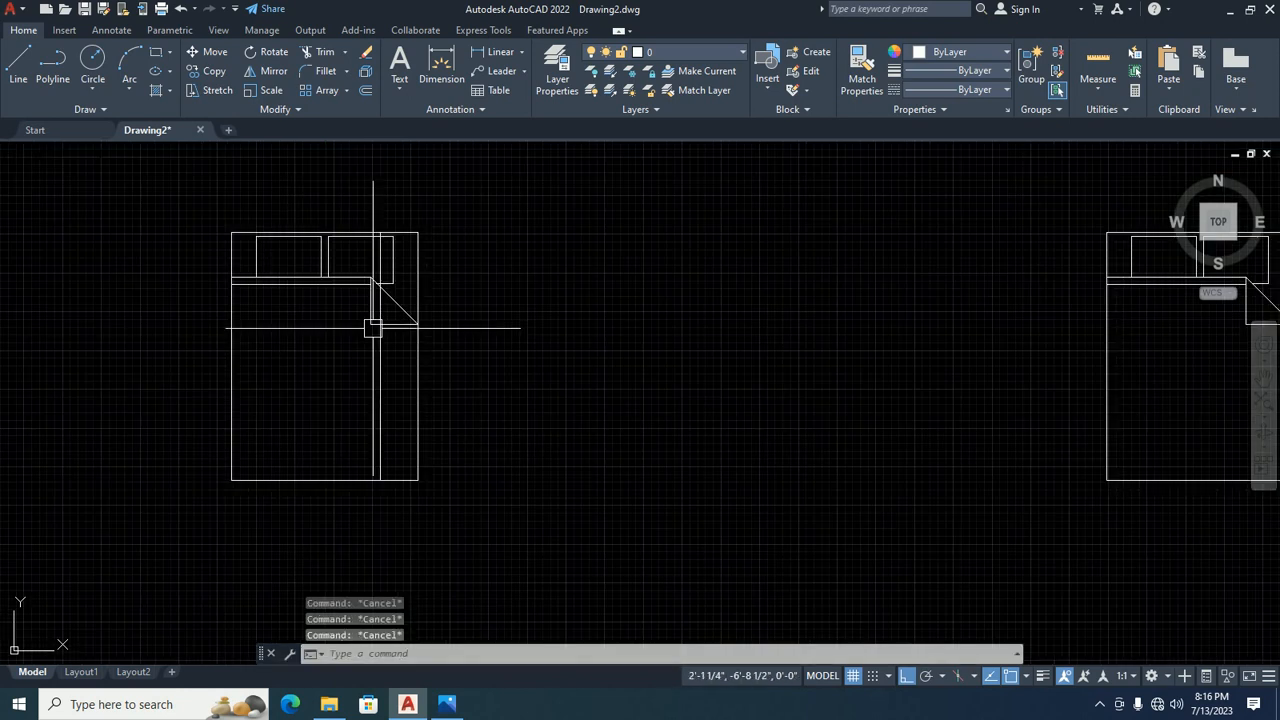
left_click(374, 368)
key("Escape")
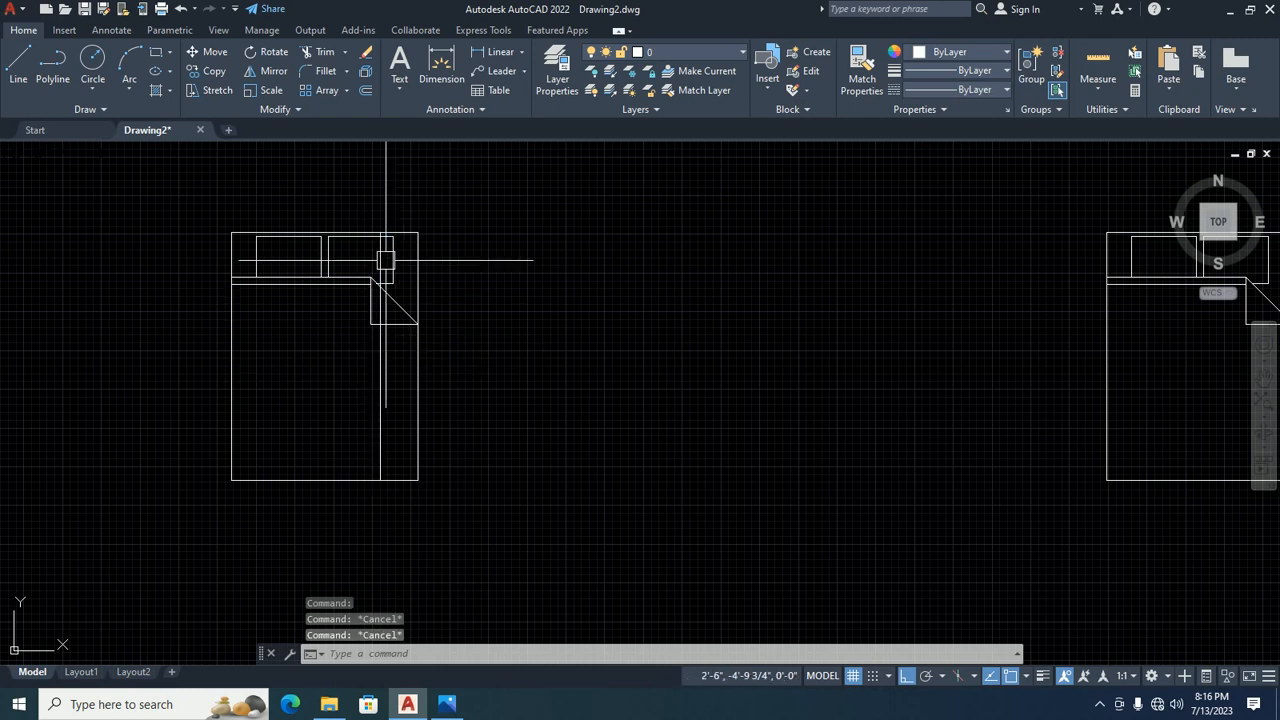
scroll(385, 258, "up", 5)
left_click(432, 376)
left_click(401, 329)
middle_click_drag(352, 245, 402, 347)
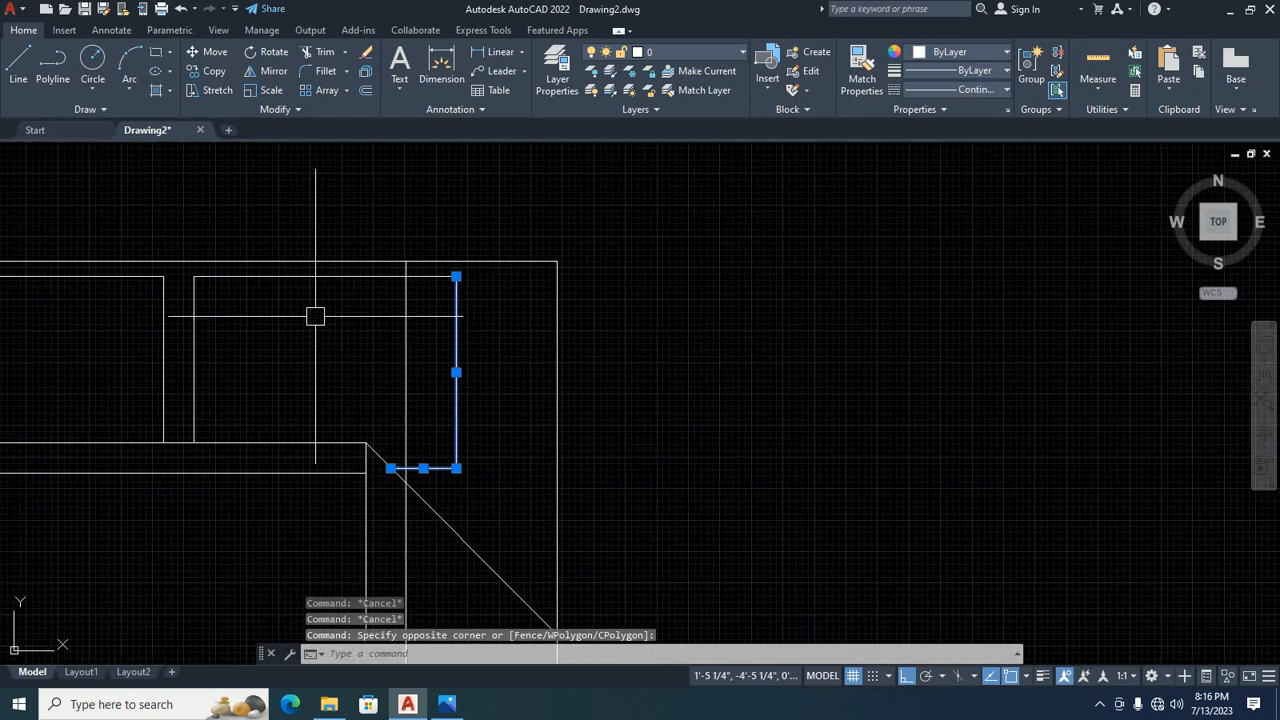
left_click(276, 308)
left_click(190, 273)
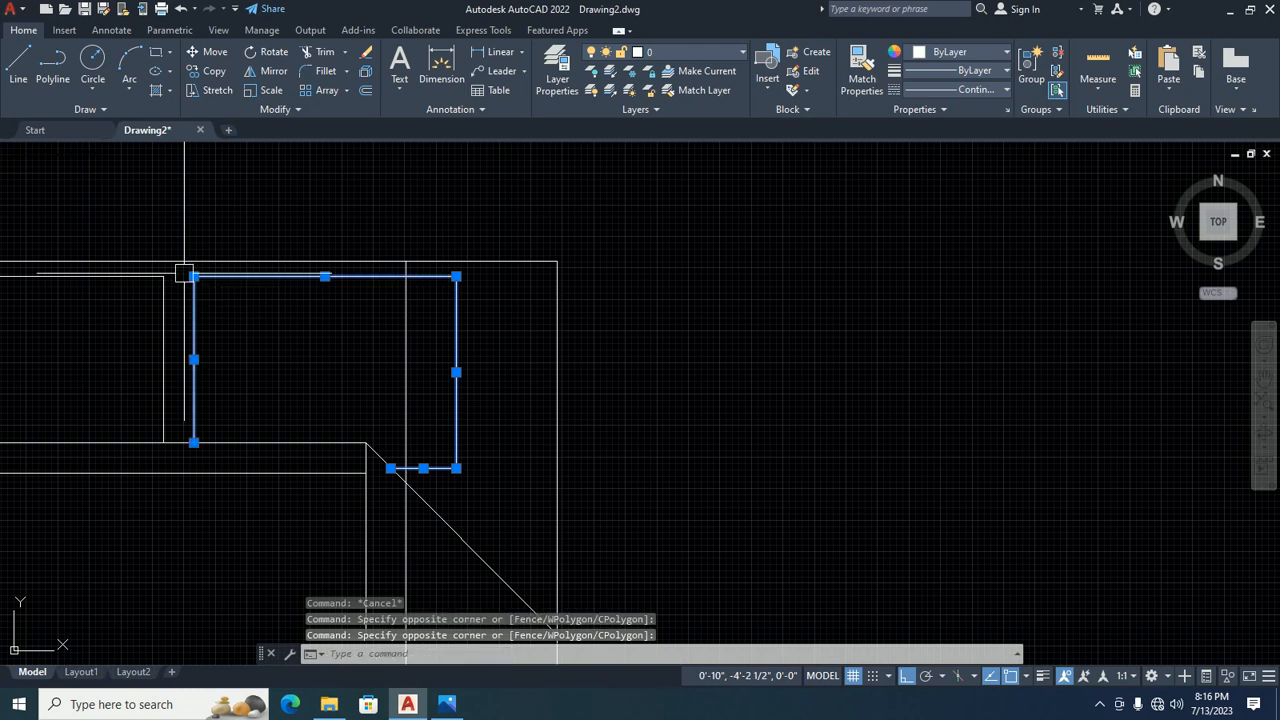
key("Delete")
scroll(509, 371, "down", 4)
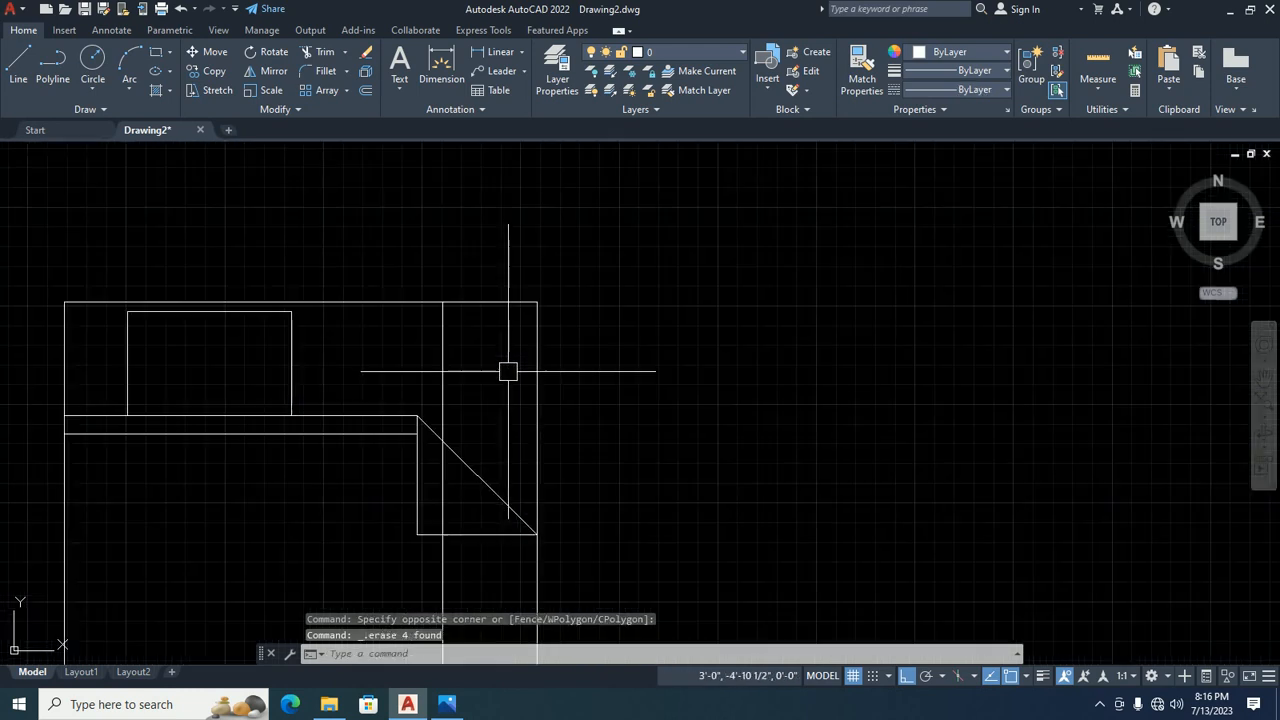
Stretch the exploded bed's right side, including the blanket fold, inward to the 4' offset line.
middle_click_drag(551, 397, 514, 342)
scroll(514, 342, "down", 2)
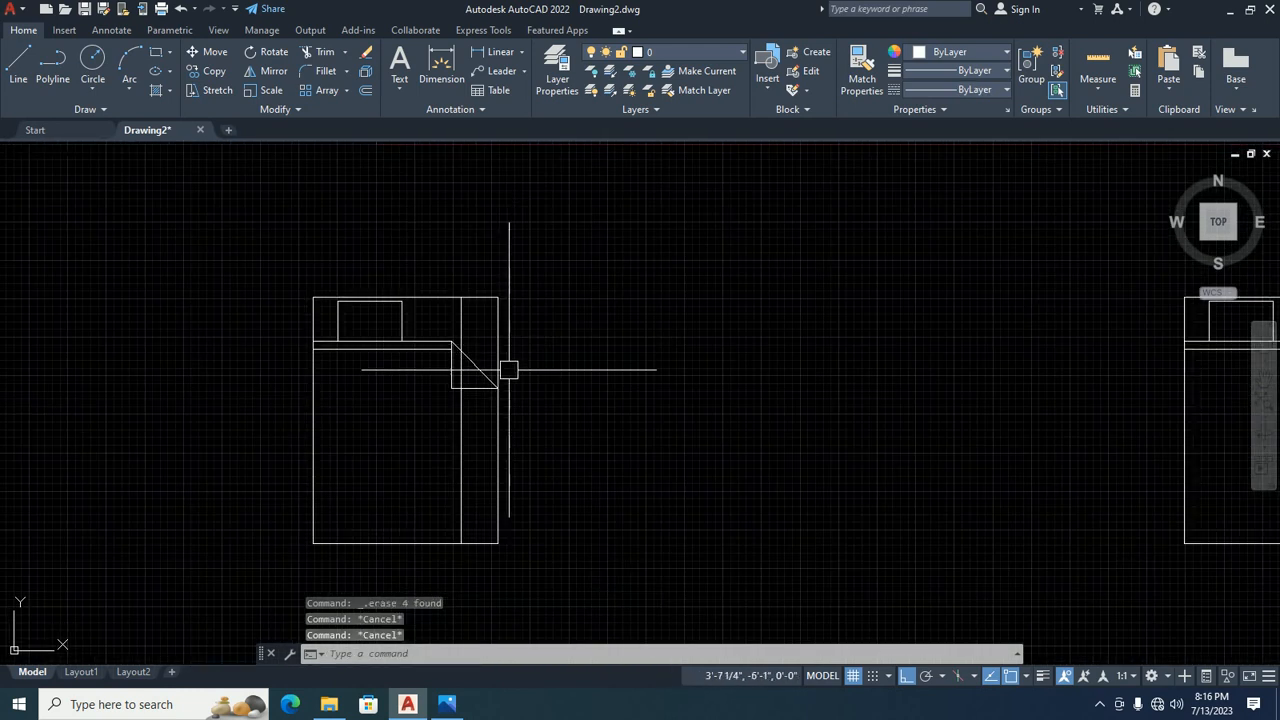
type("s")
key("Return")
left_click(537, 241)
left_click(432, 589)
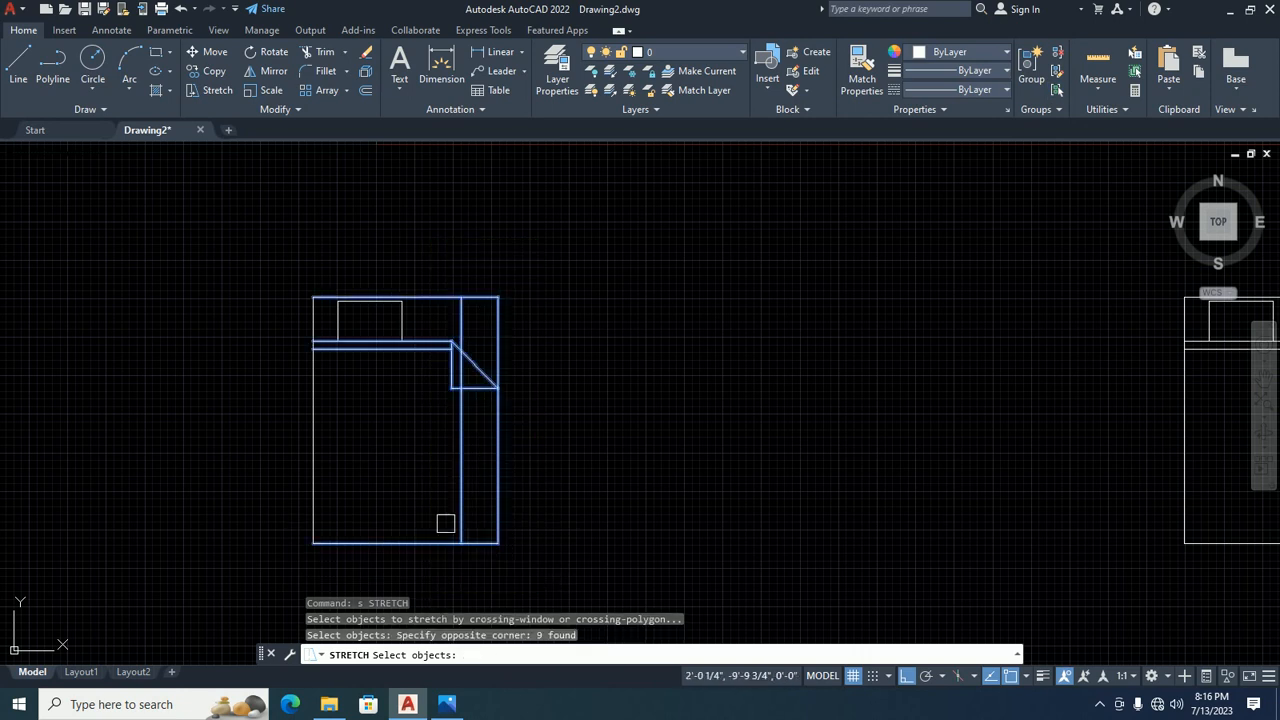
left_click(462, 483, "shift")
key("Return")
scroll(489, 553, "up", 2)
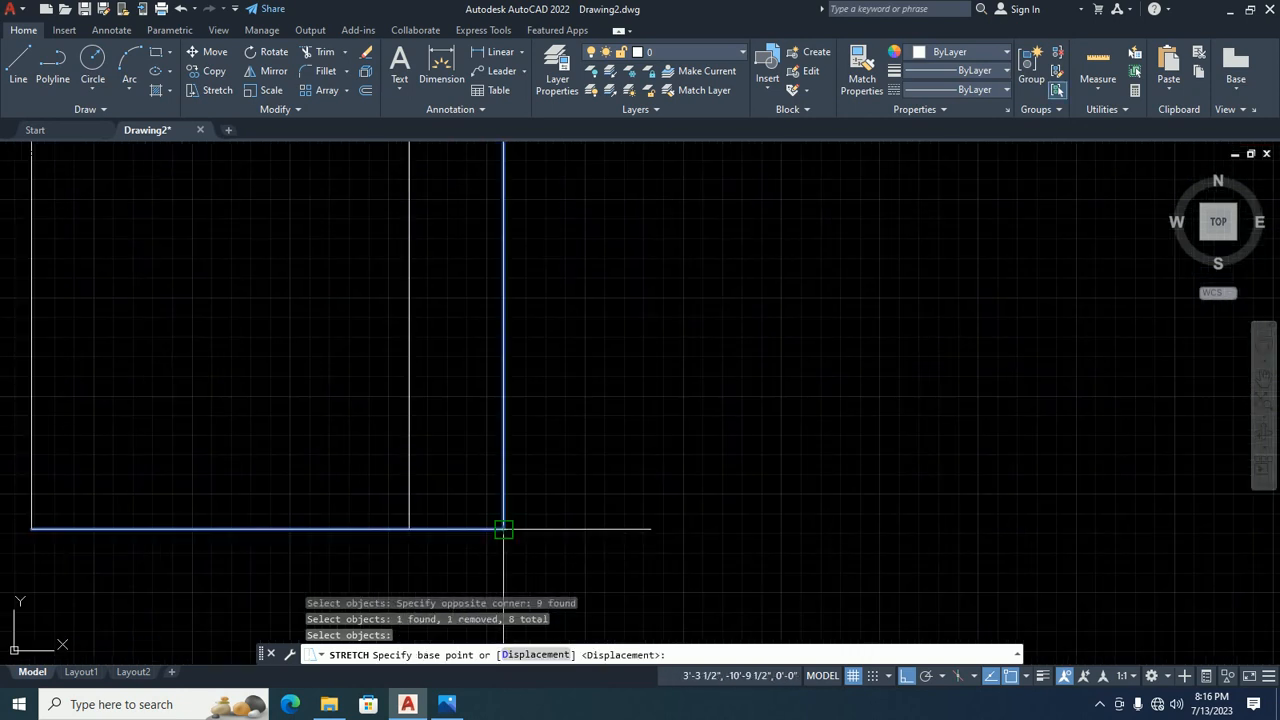
left_click(503, 529)
key("Escape")
key("Escape")
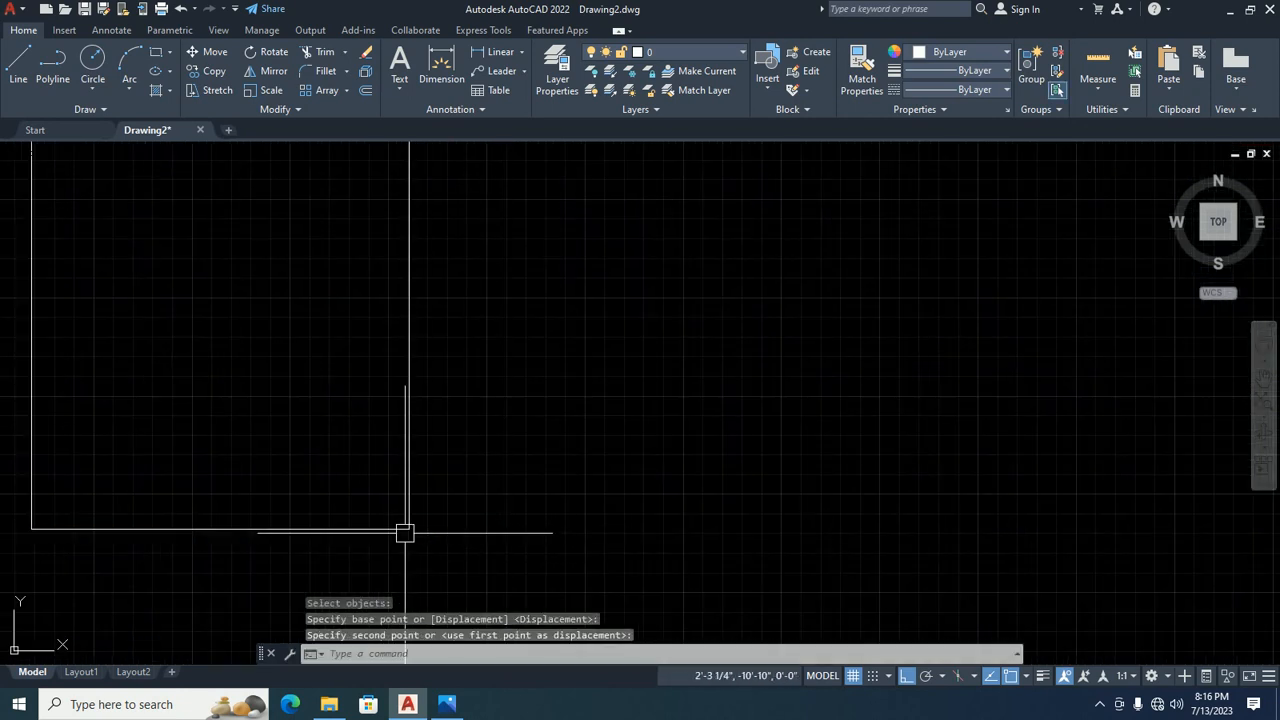
scroll(380, 451, "down", 3)
scroll(322, 458, "up", 3)
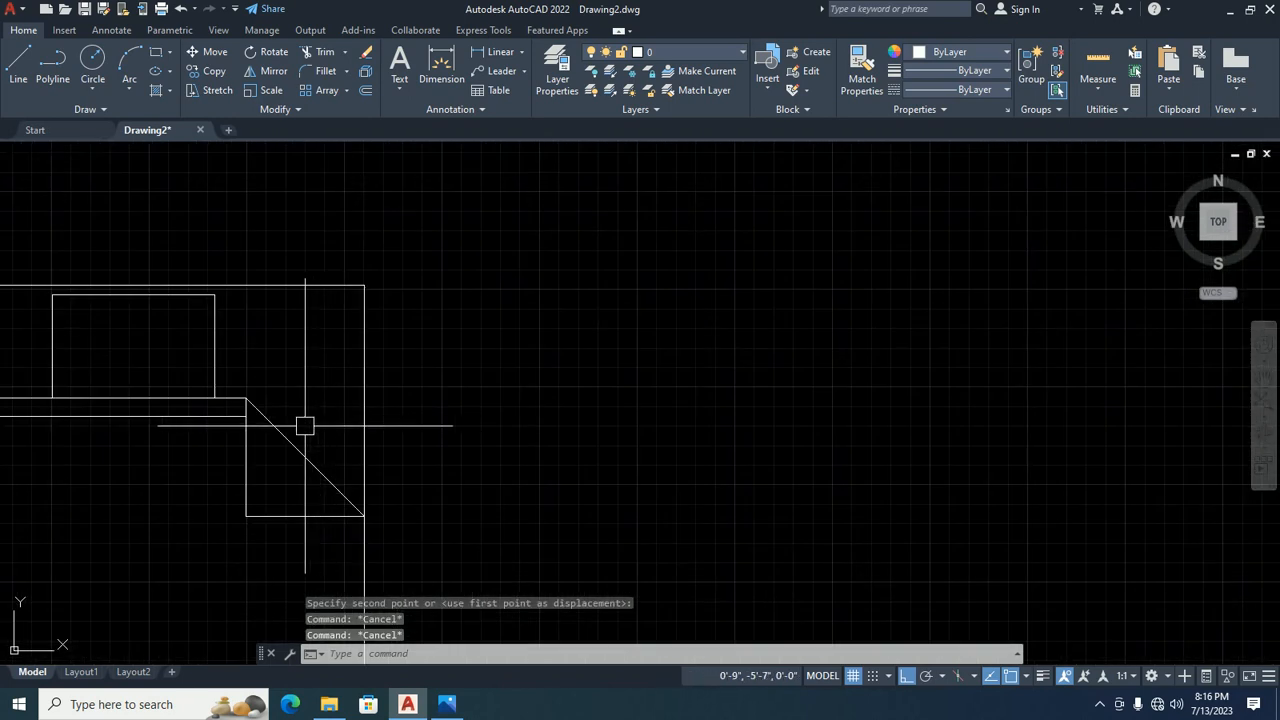
scroll(303, 426, "down", 2)
scroll(280, 427, "up", 3)
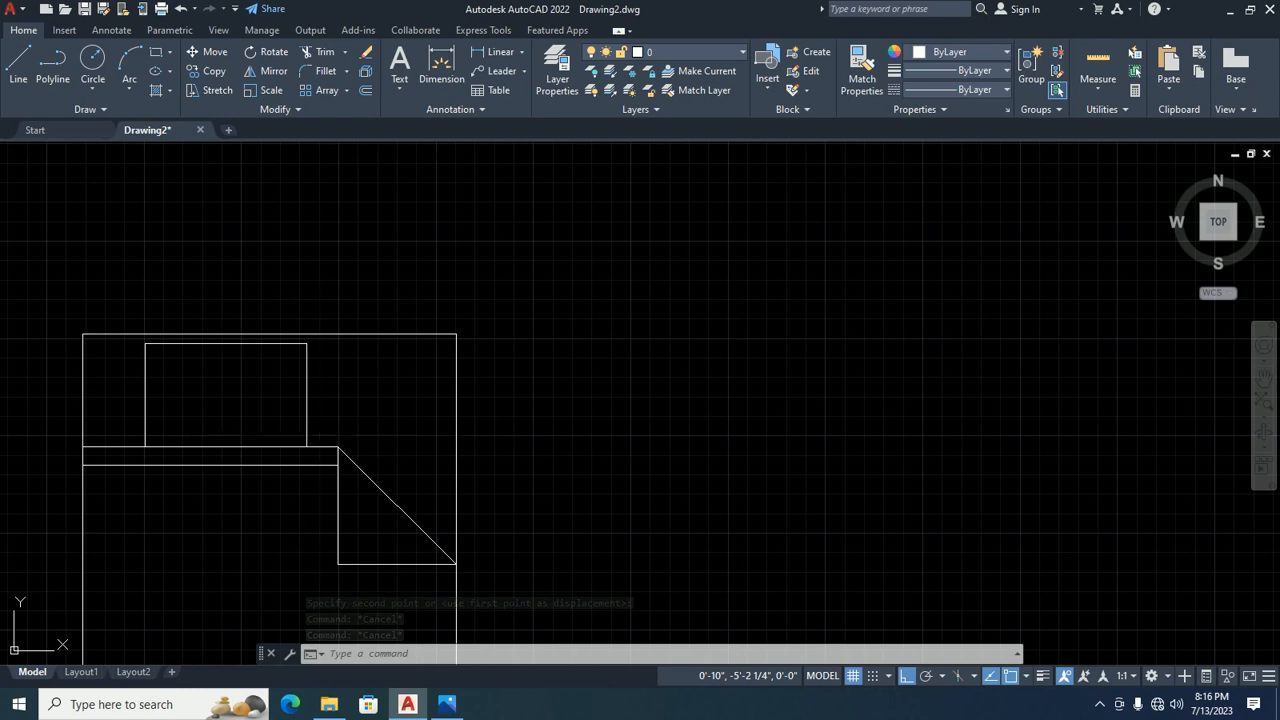
Stretch the right edge of the remaining pillow 6" to the right.
type("s")
key("Return")
scroll(317, 433, "up", 2)
scroll(308, 440, "up", 2)
left_click(311, 454)
scroll(243, 329, "down", 5)
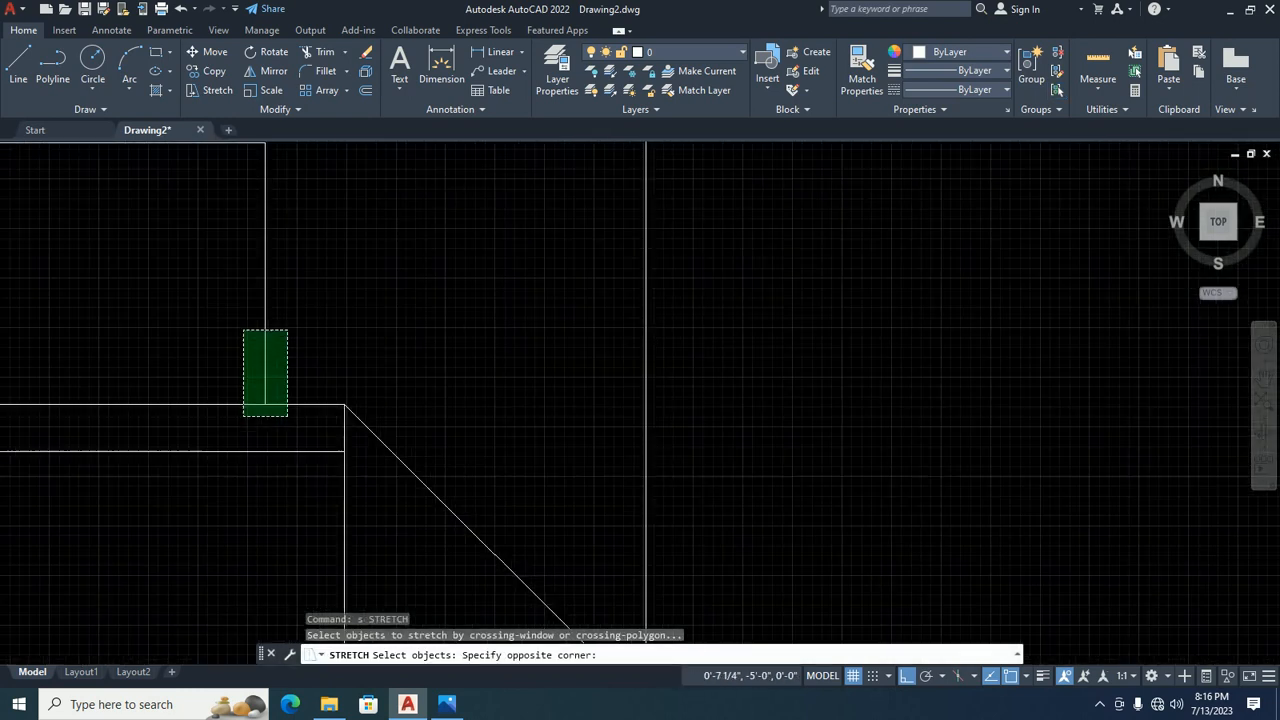
left_click(229, 337)
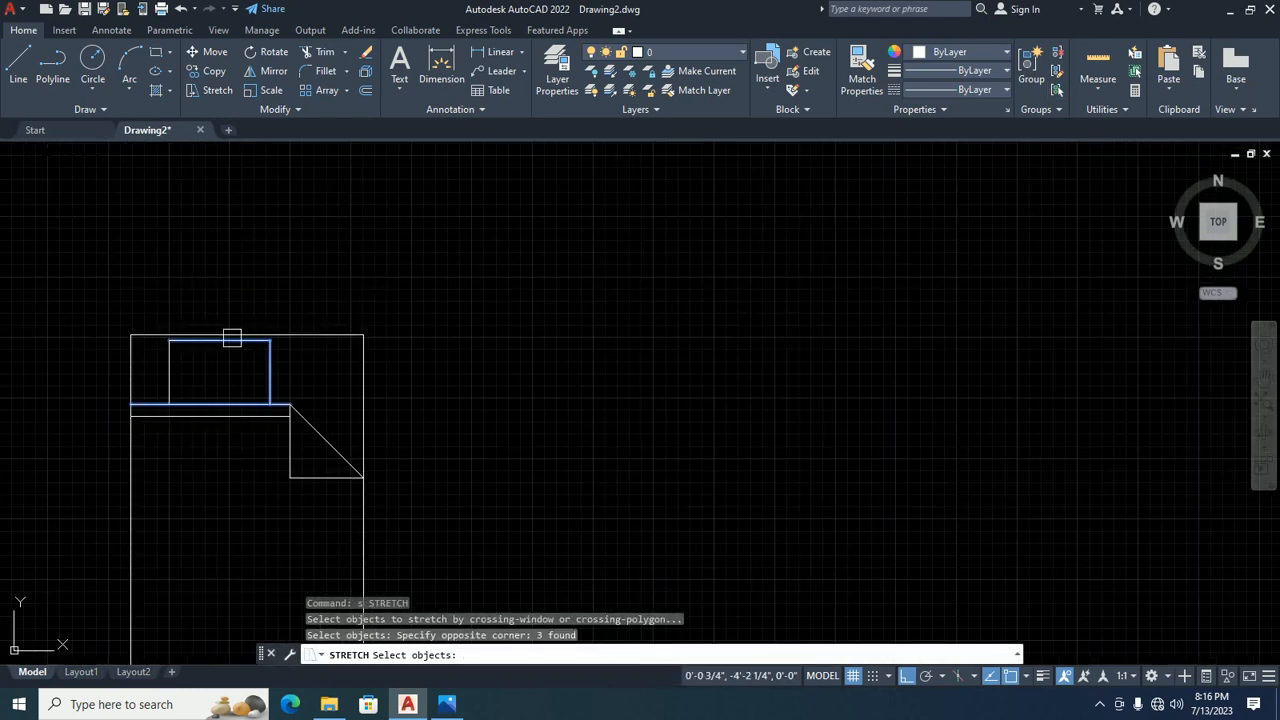
scroll(241, 369, "up", 2)
key("Return")
left_click(209, 384)
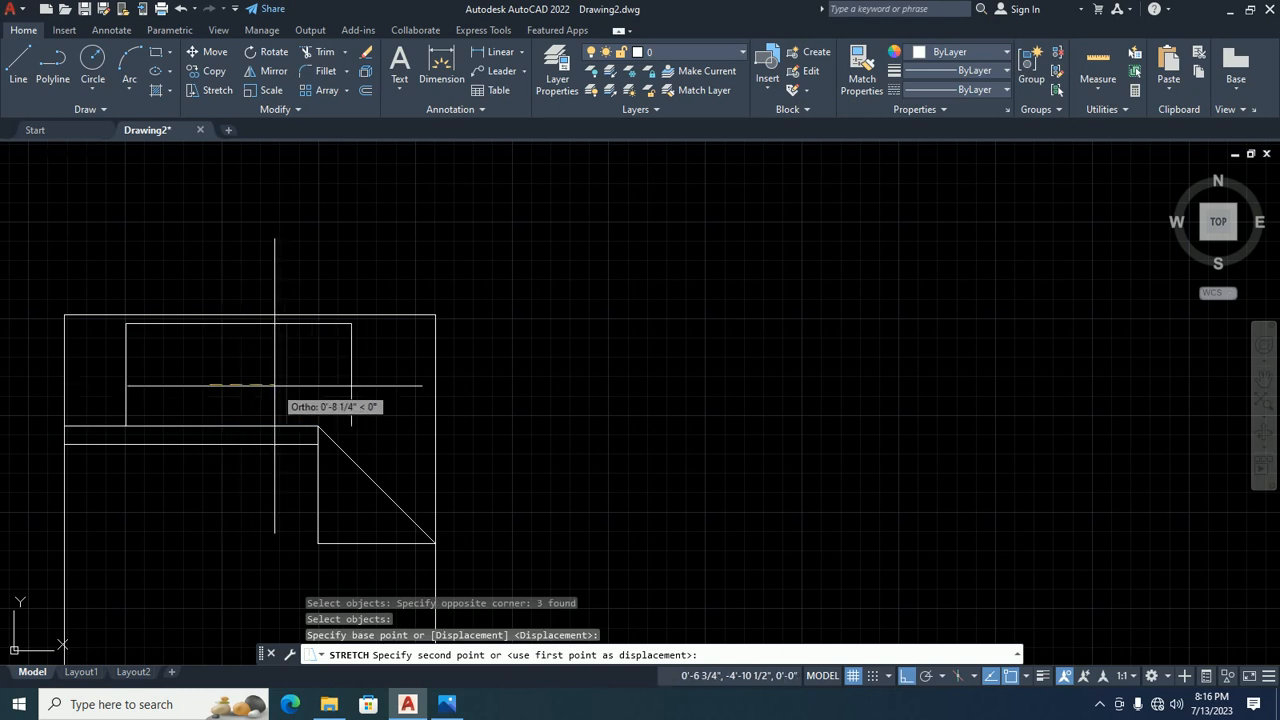
type("6")
key("Return")
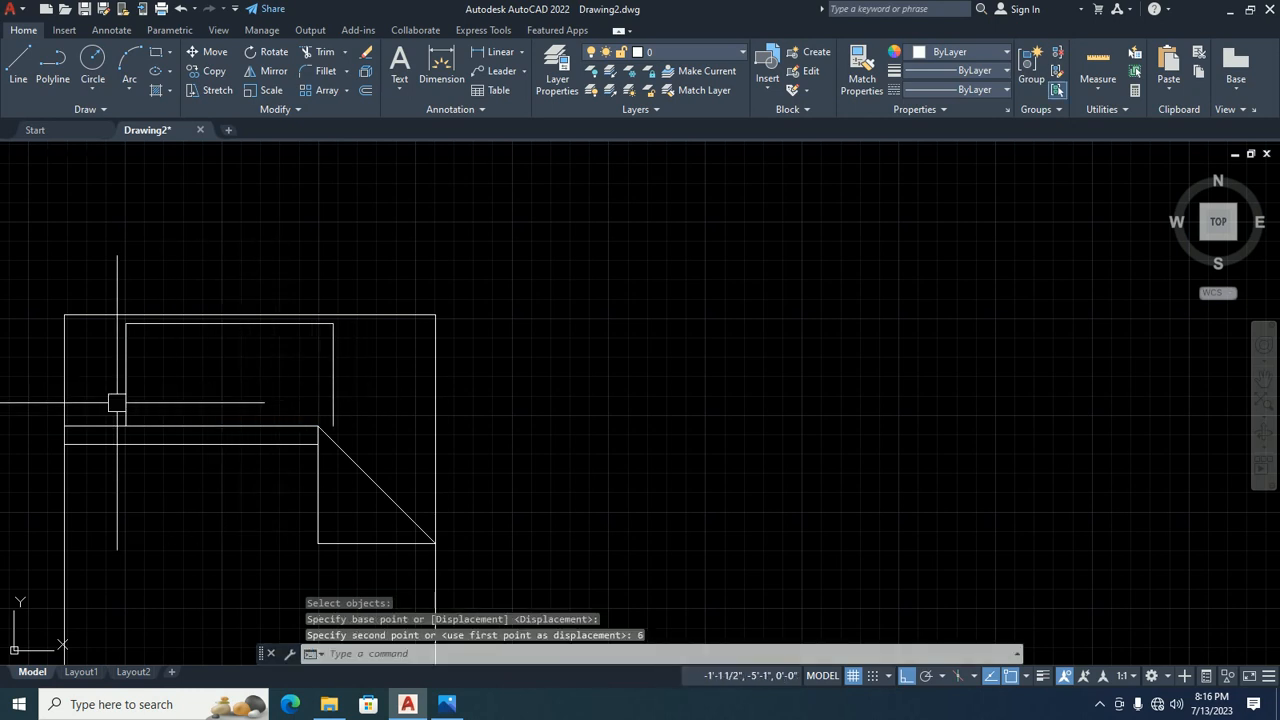
Stretch the left edge of the pillow 3" to the right.
key("Return")
left_click(180, 246)
left_click(94, 451)
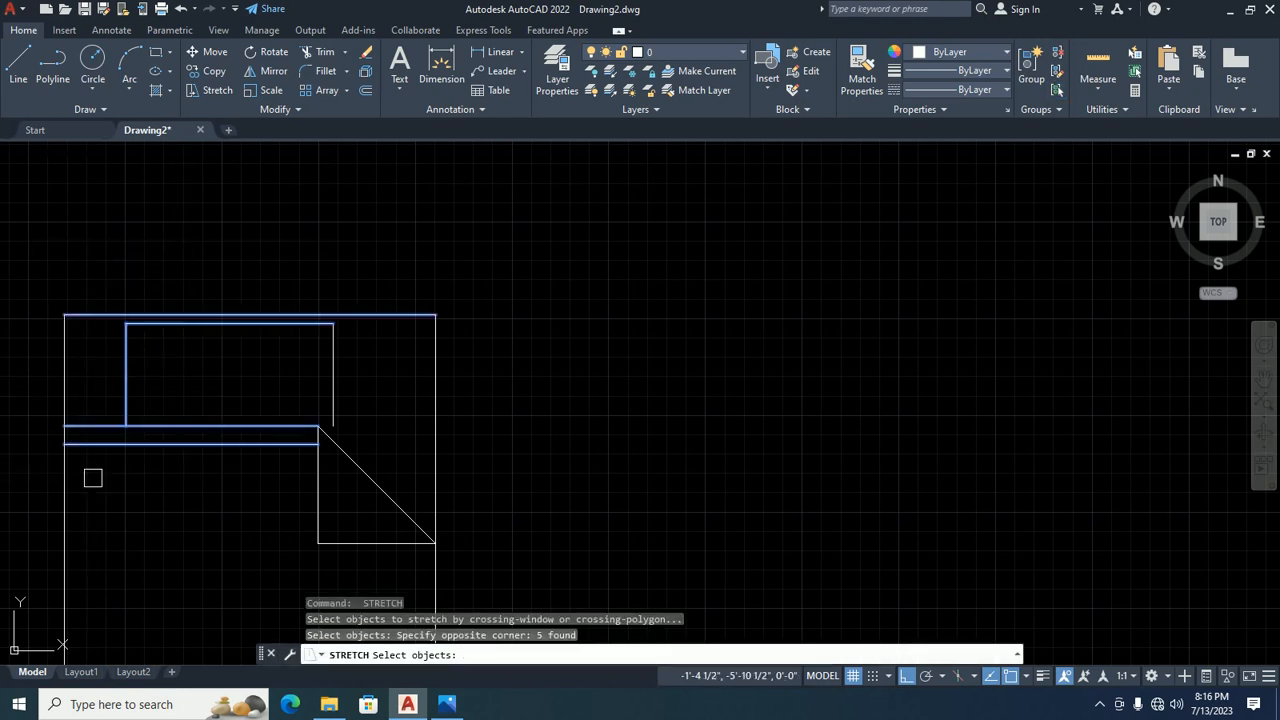
key("Return")
left_click(113, 508)
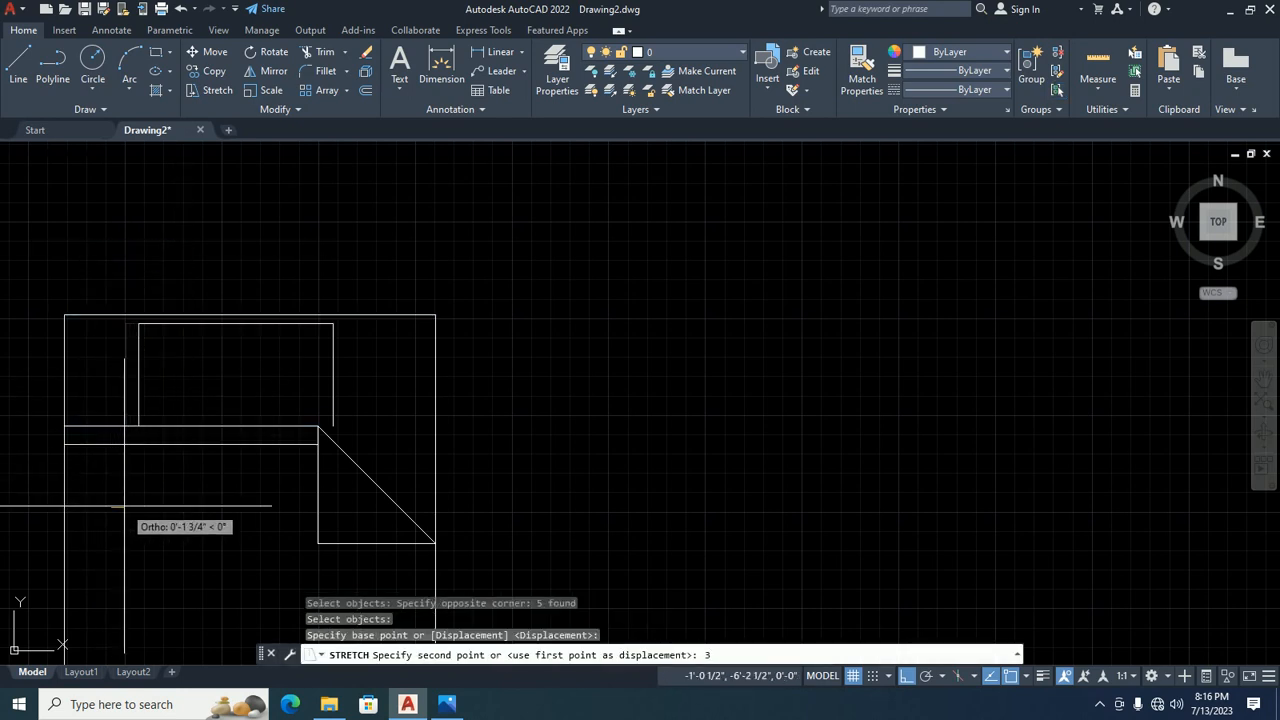
key("Return")
key("Escape")
key("Escape")
key("Escape")
Draw a horizontal line from the pillow's lower right corner to the upper corner of the blanket fold.
scroll(331, 443, "up", 2)
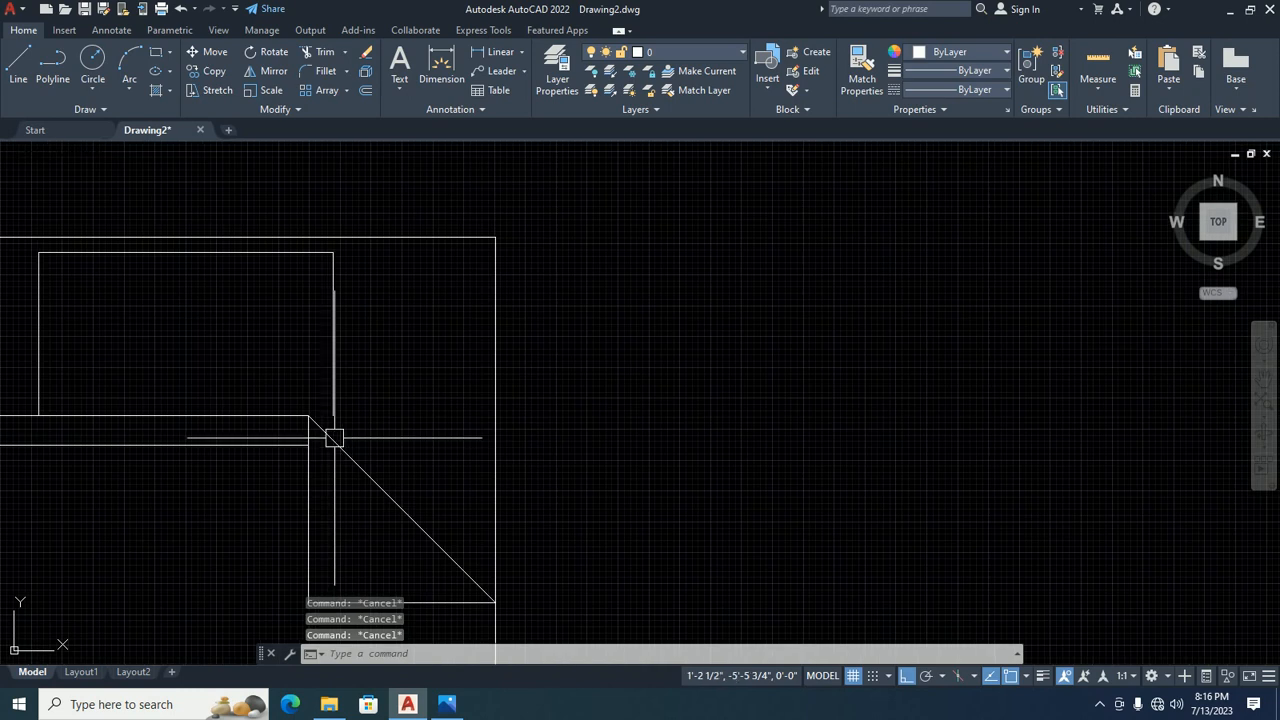
type("l;")
key("Escape")
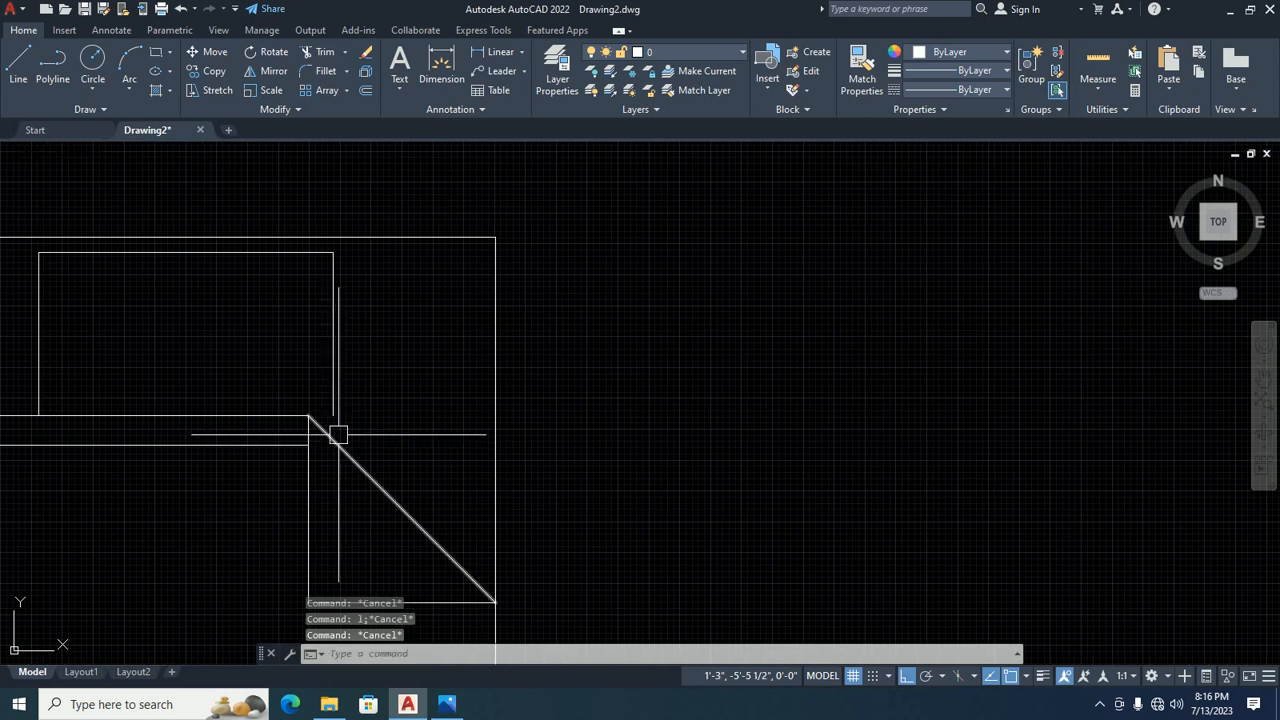
scroll(338, 435, "up", 3)
type("l")
key("Return")
left_click(323, 387)
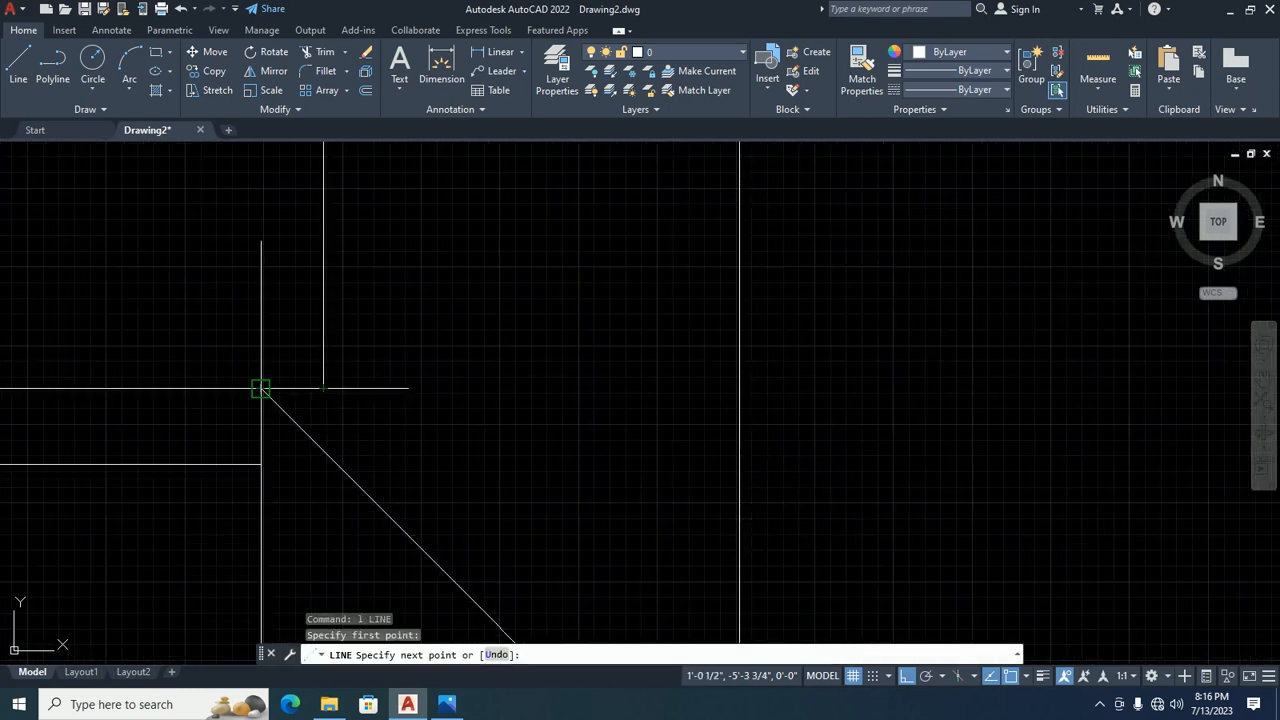
key("Escape")
key("Escape")
scroll(323, 387, "down", 4)
middle_click_drag(448, 392, 296, 283)
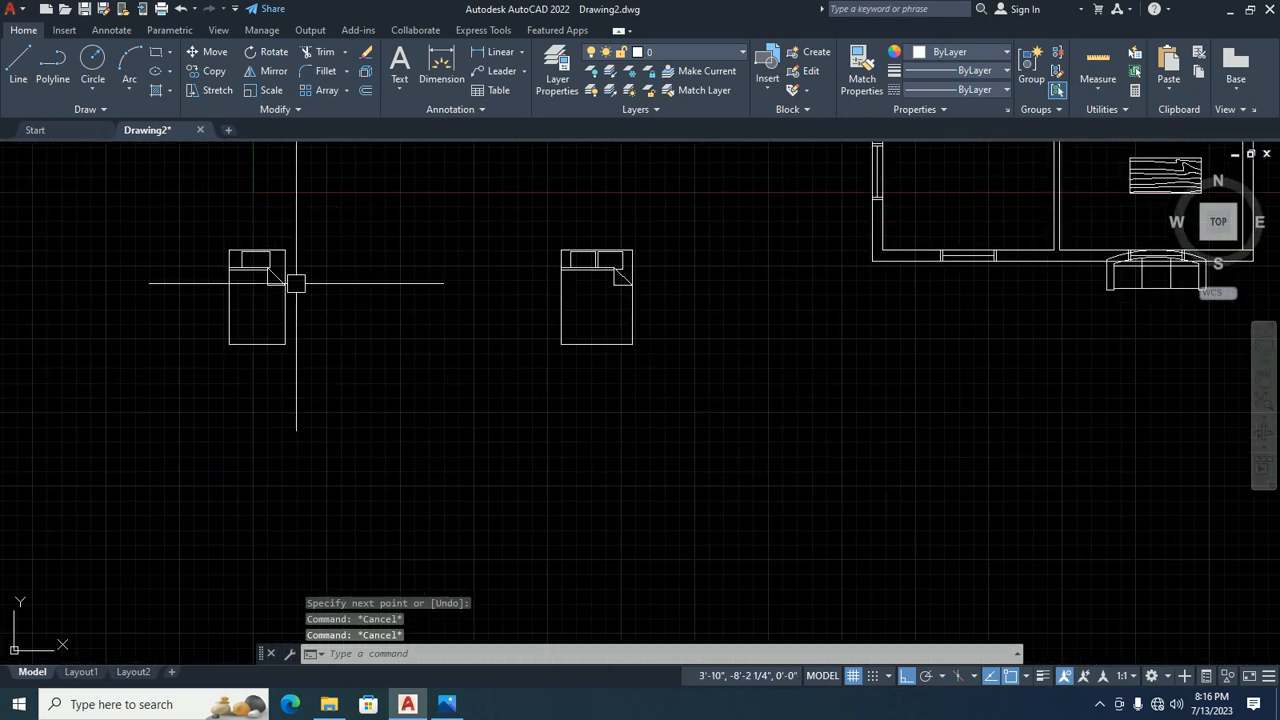
Start a block definition named "single bed" and select all the lines of the narrowed bed for it.
type("b")
key("Return")
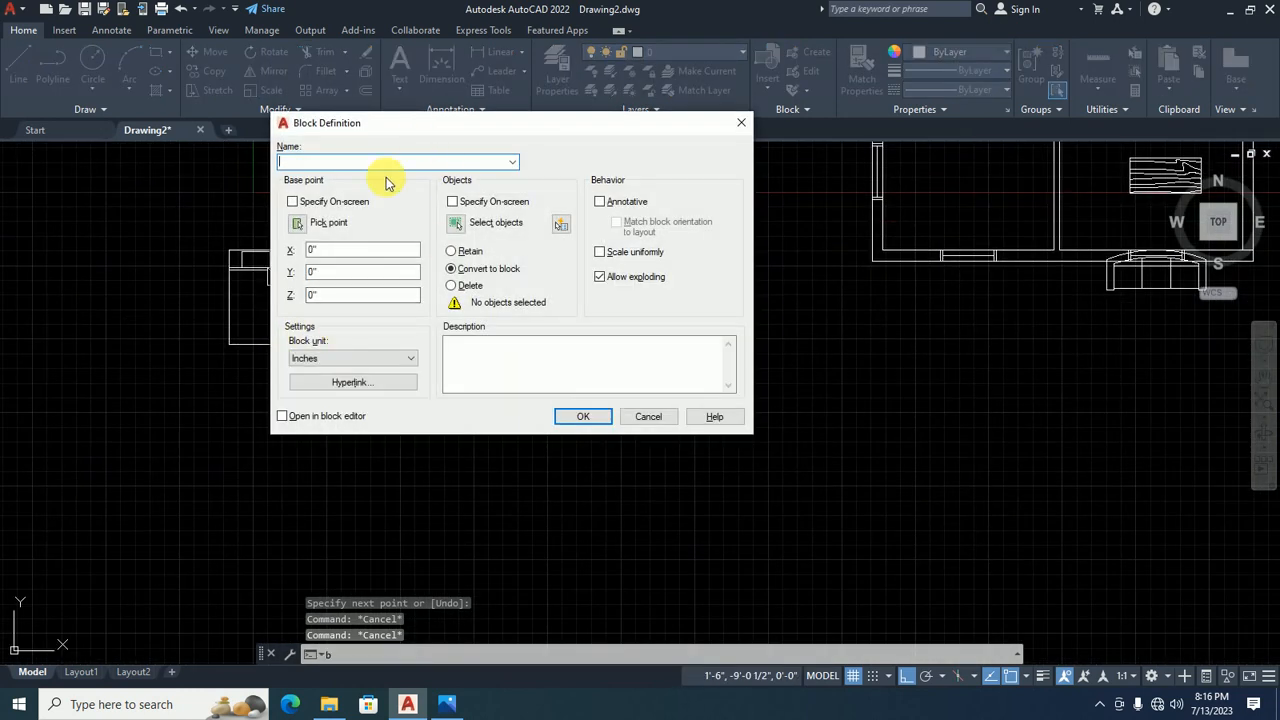
type("sin")
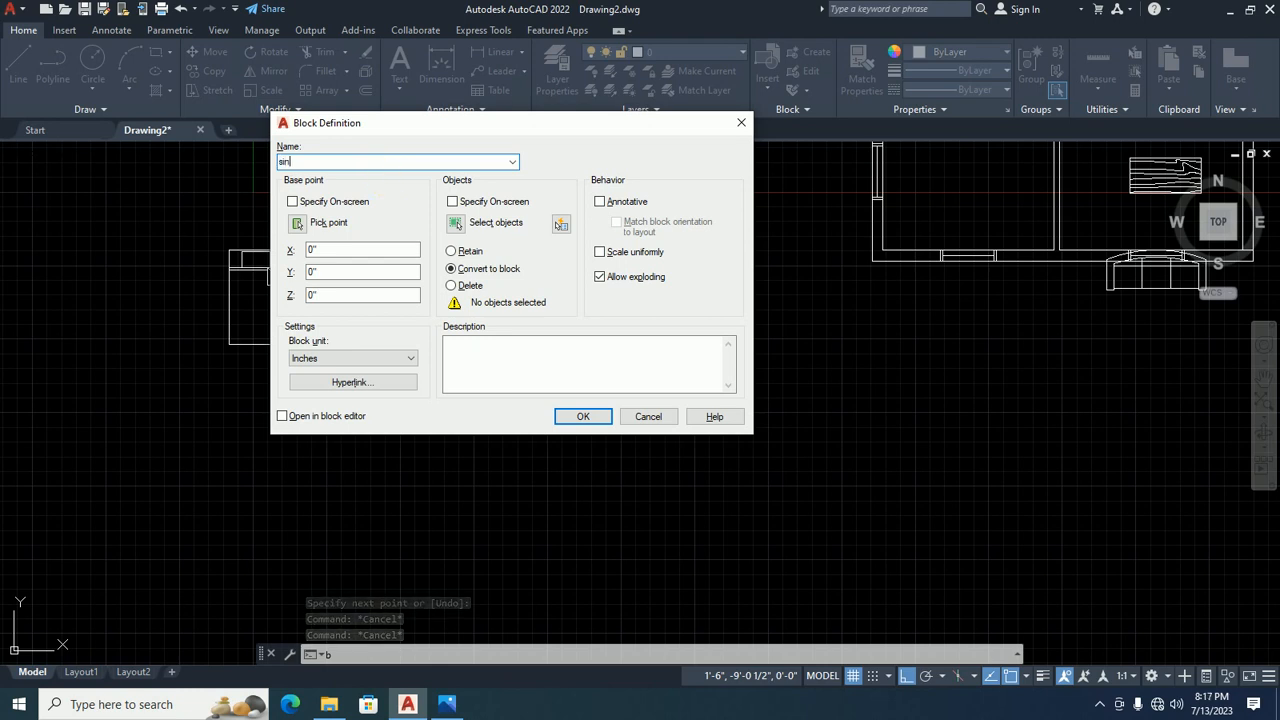
type("gle b ")
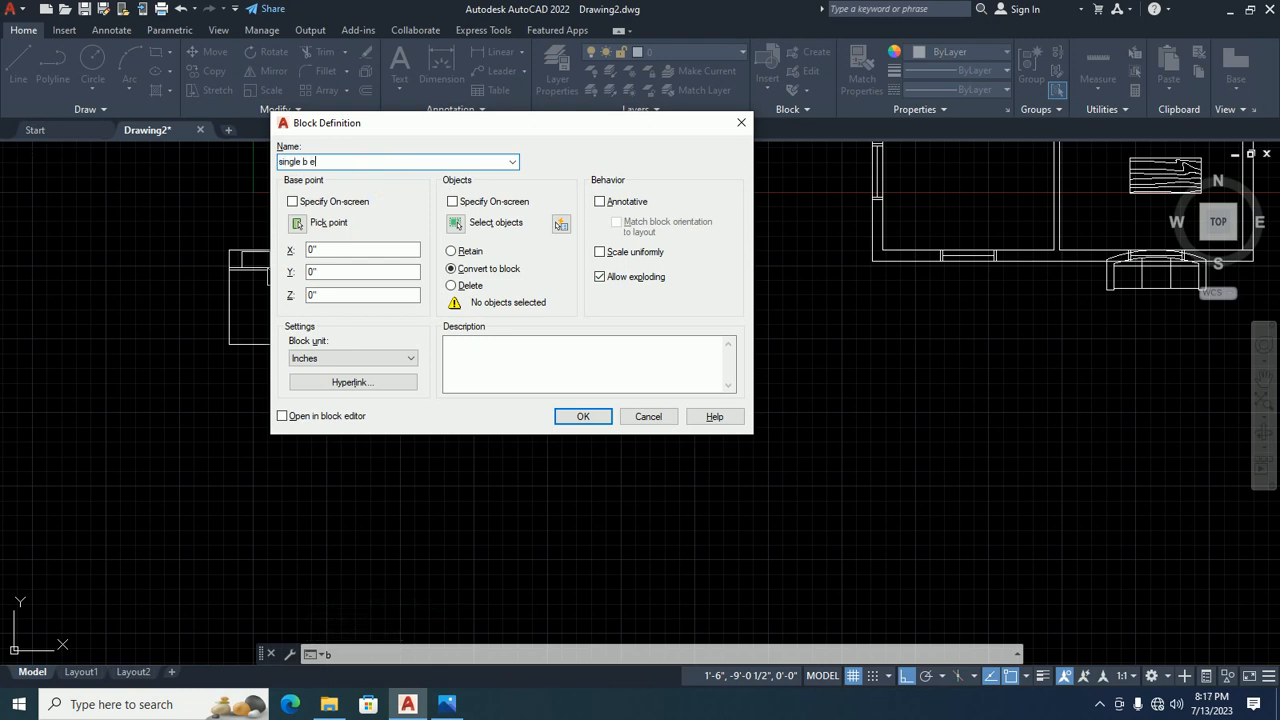
type("ed")
key("BackSpace")
key("Return")
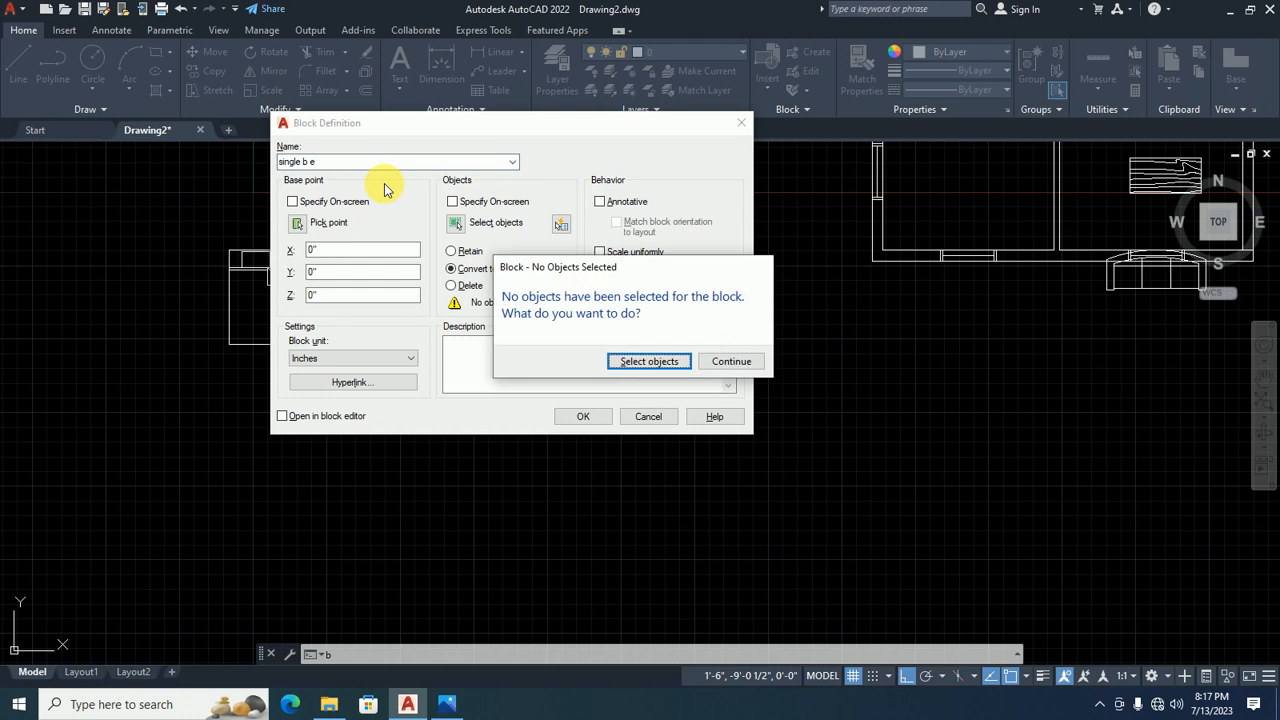
left_click(650, 361)
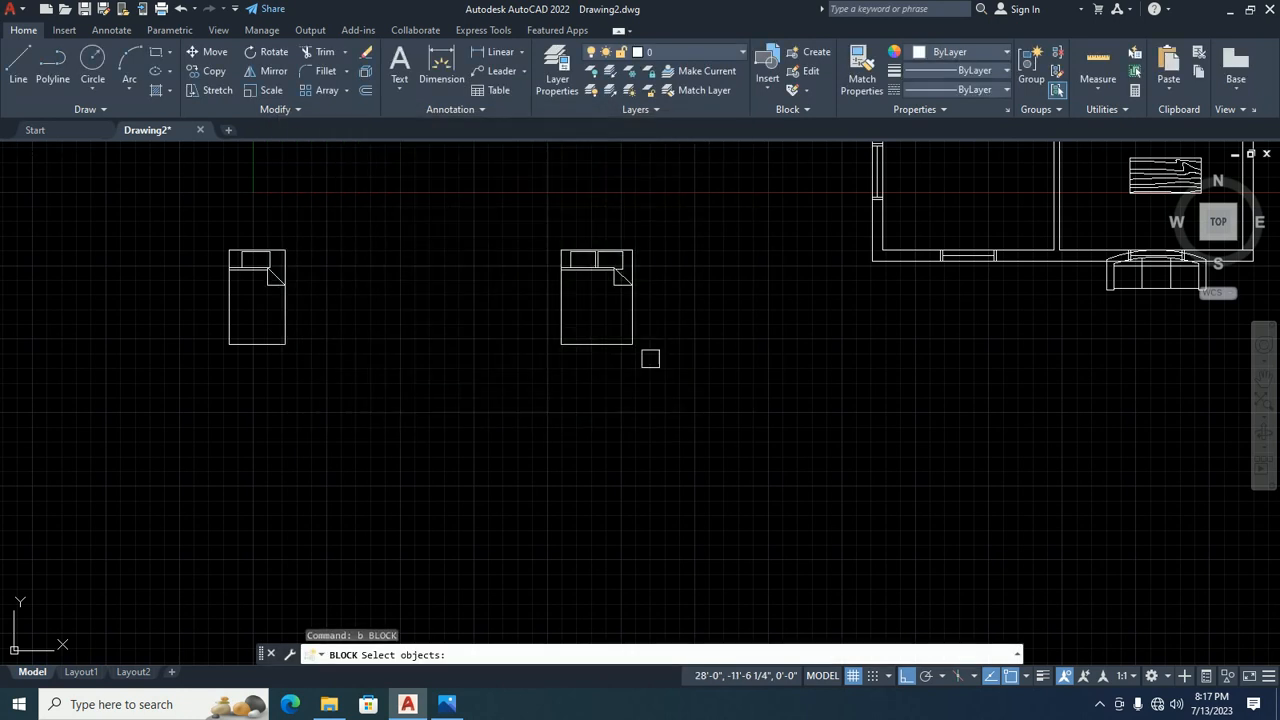
left_click(373, 482)
left_click(186, 210)
key("Return")
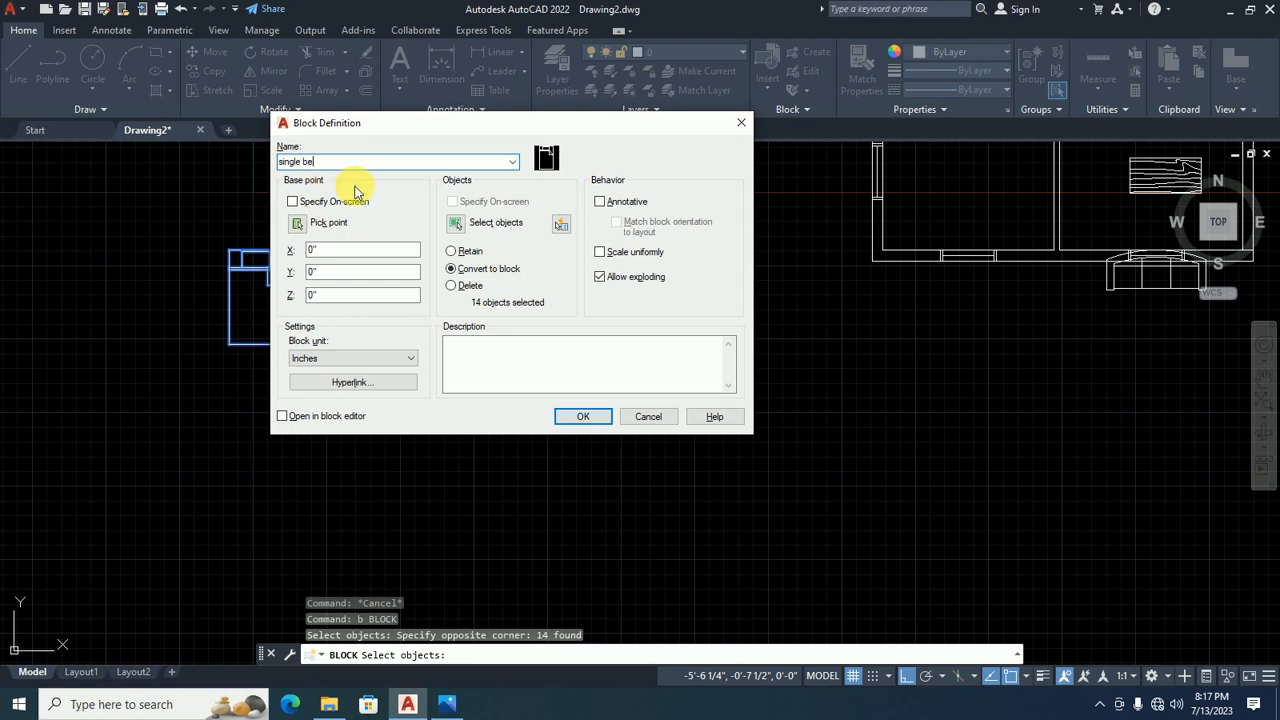
Set the single bed block's base point at the midpoint of the headboard edge and create the block.
left_click(312, 223)
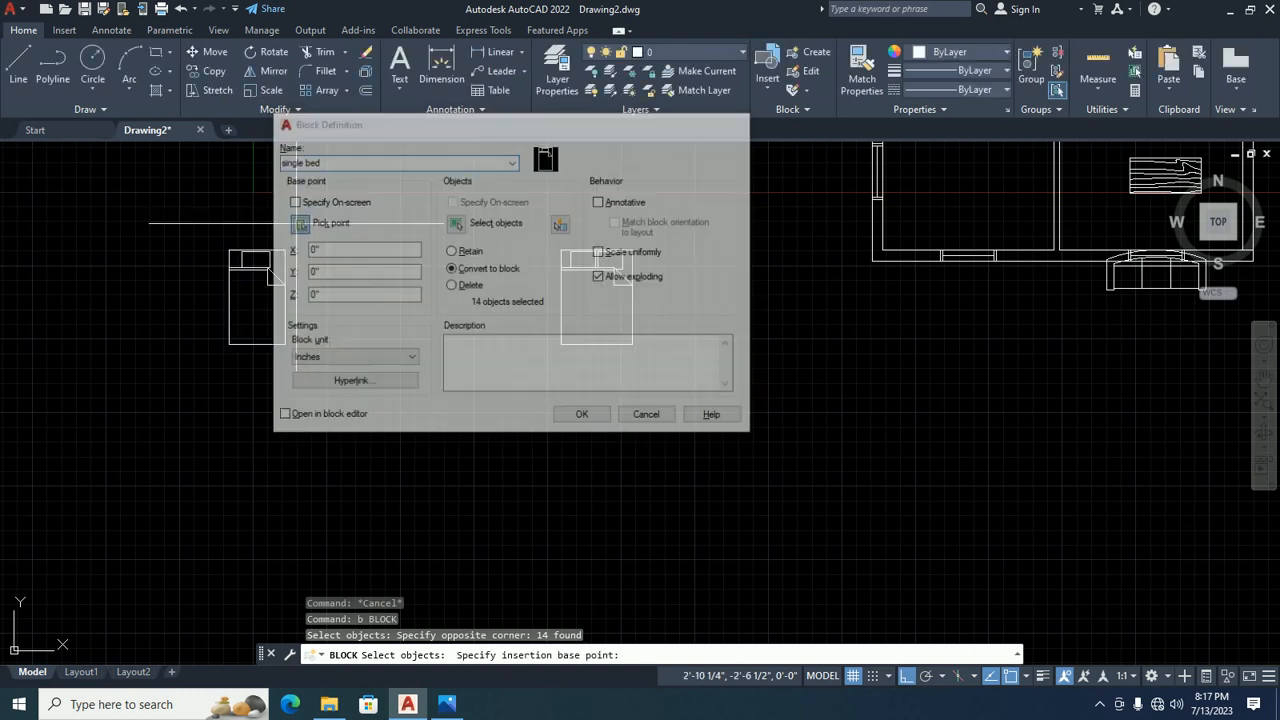
left_click(263, 259)
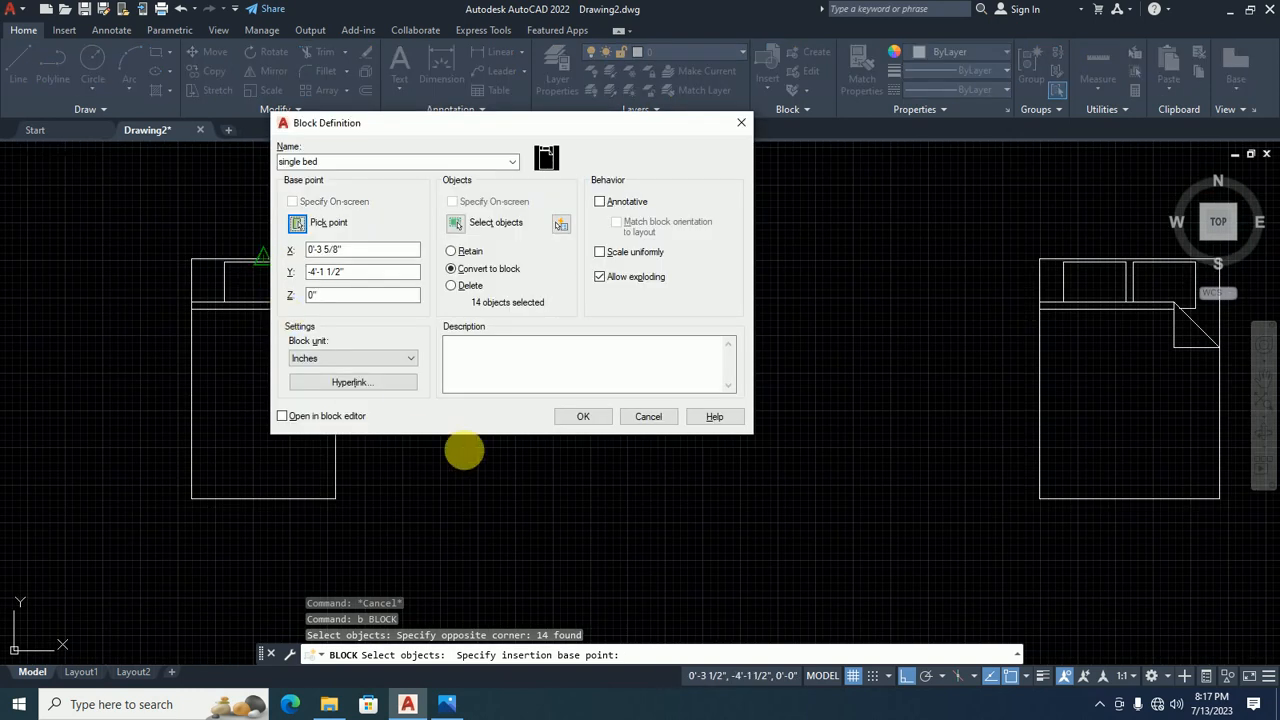
left_click(576, 413)
scroll(461, 279, "down", 3)
key("Escape")
left_click(444, 284)
key("Escape")
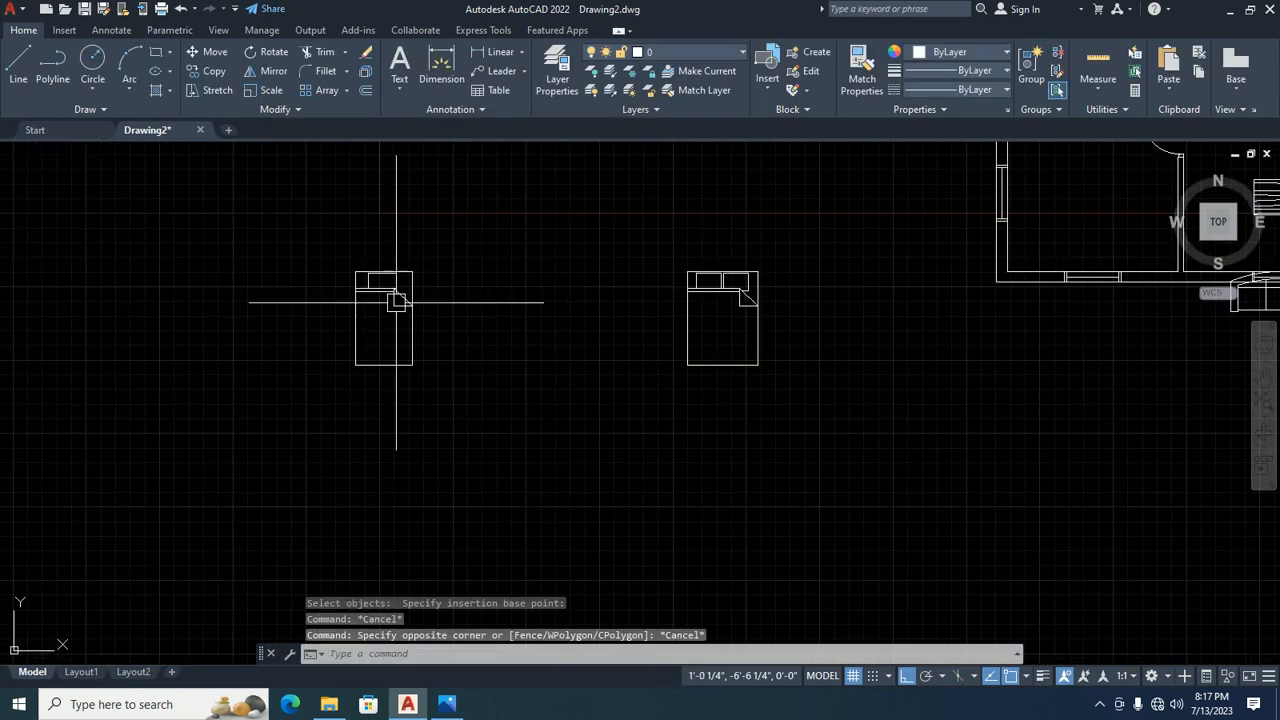
left_click(392, 305)
key("Escape")
key("Escape")
key("Escape")
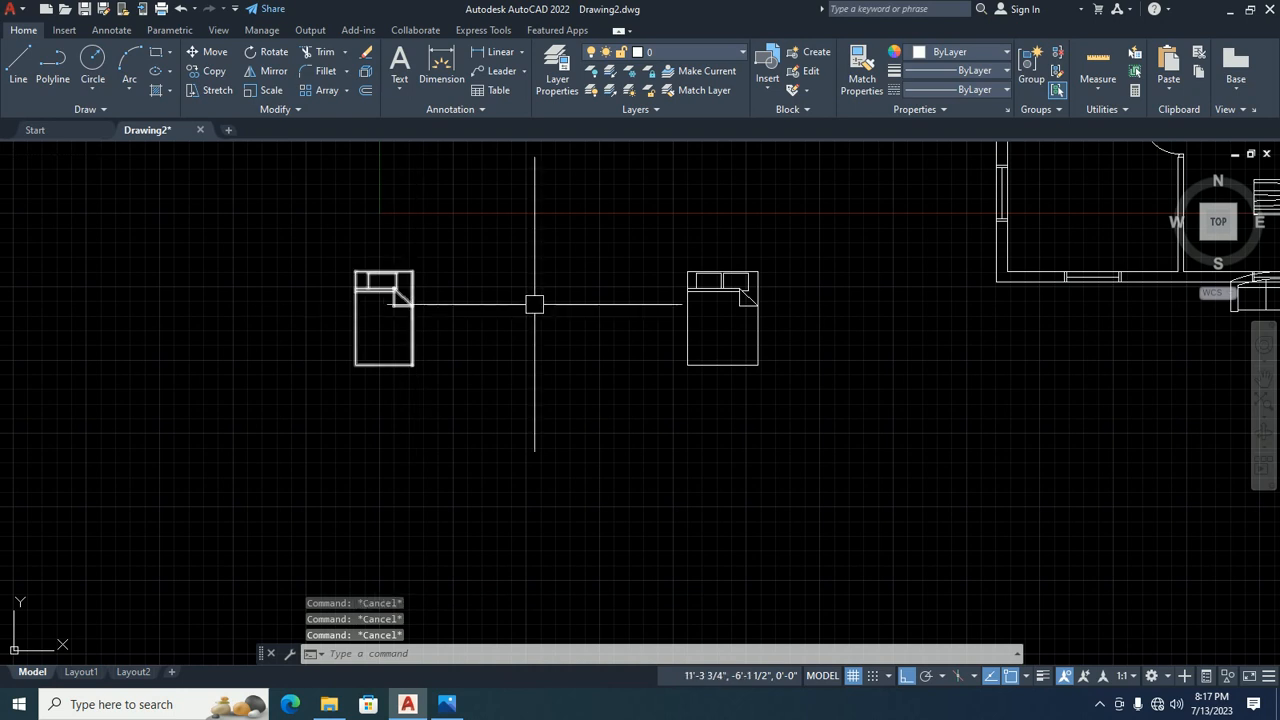
Copy the queen bed horizontally to the left twice, placing one copy on each side of the single bed.
middle_click_drag(555, 297, 531, 301)
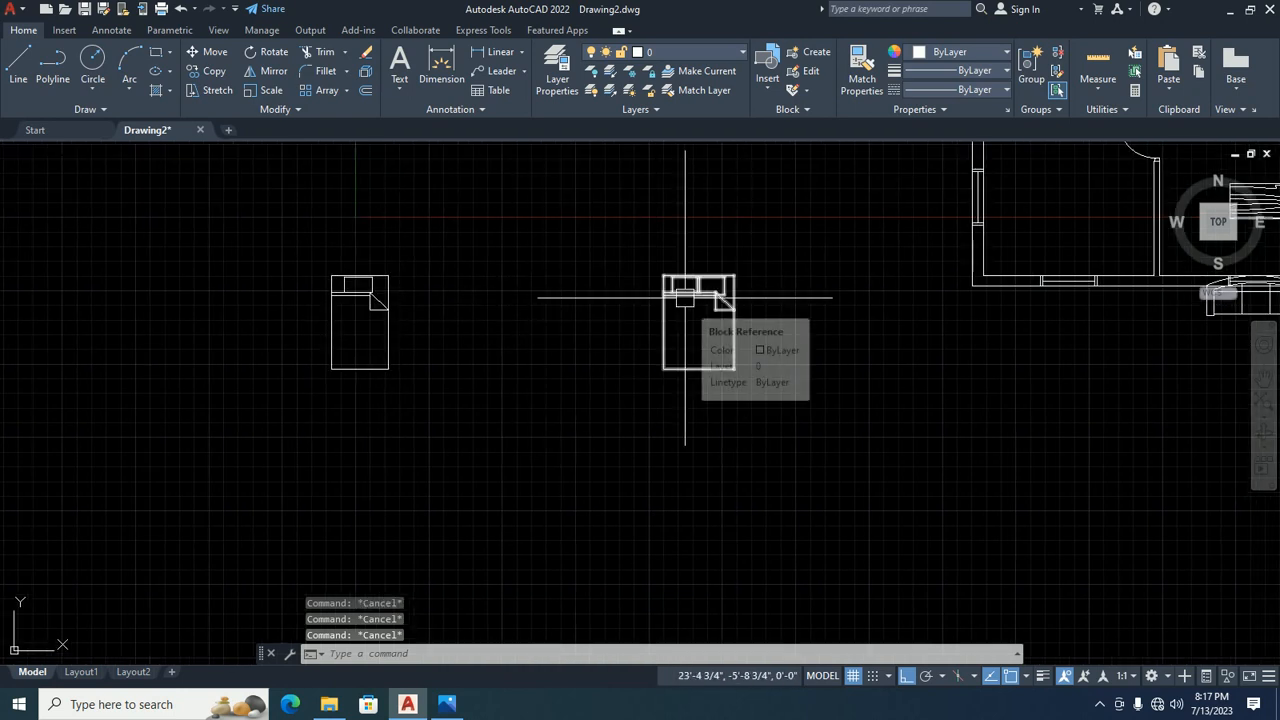
left_click(685, 297)
type("co")
key("Return")
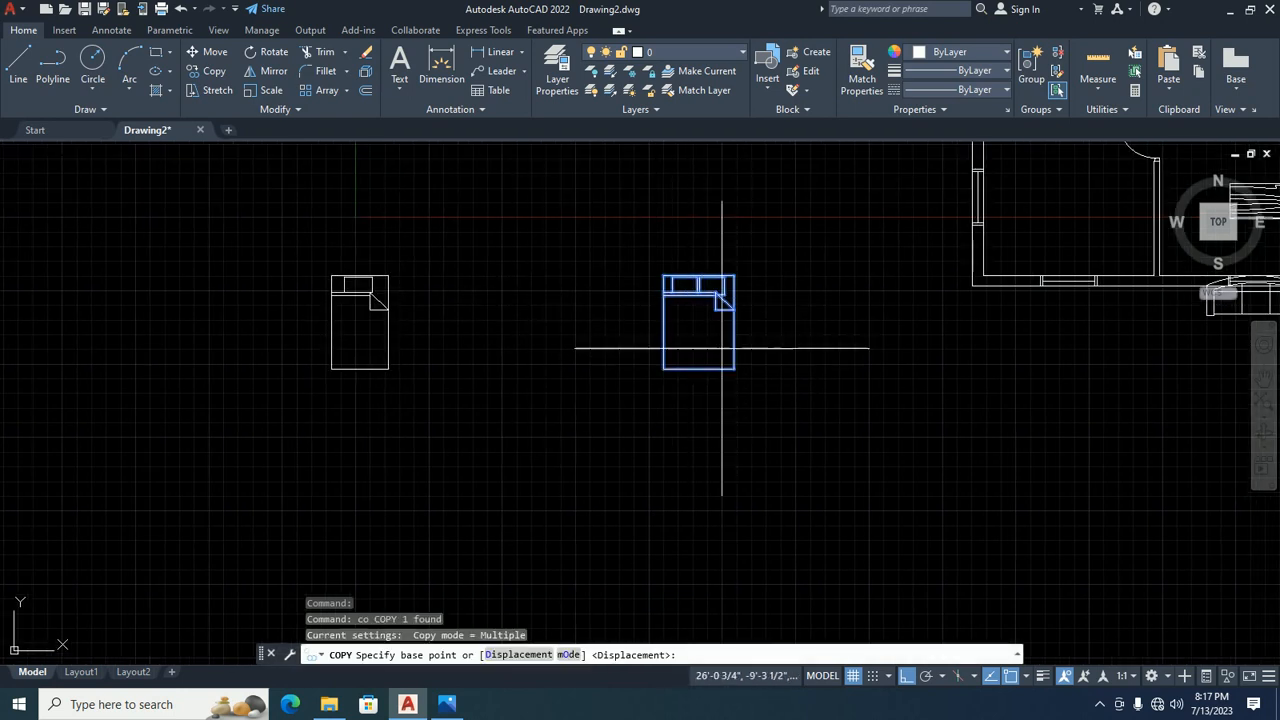
left_click(722, 348)
left_click(487, 479)
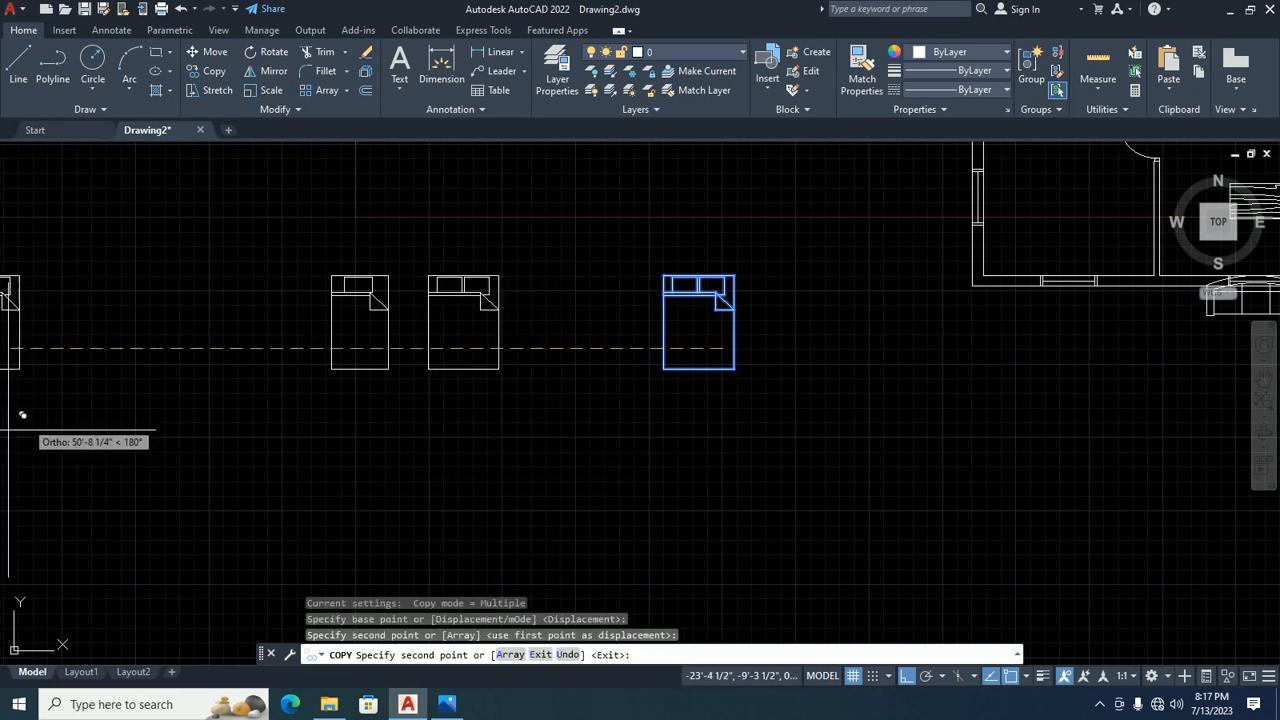
left_click(143, 490)
key("Escape")
key("Escape")
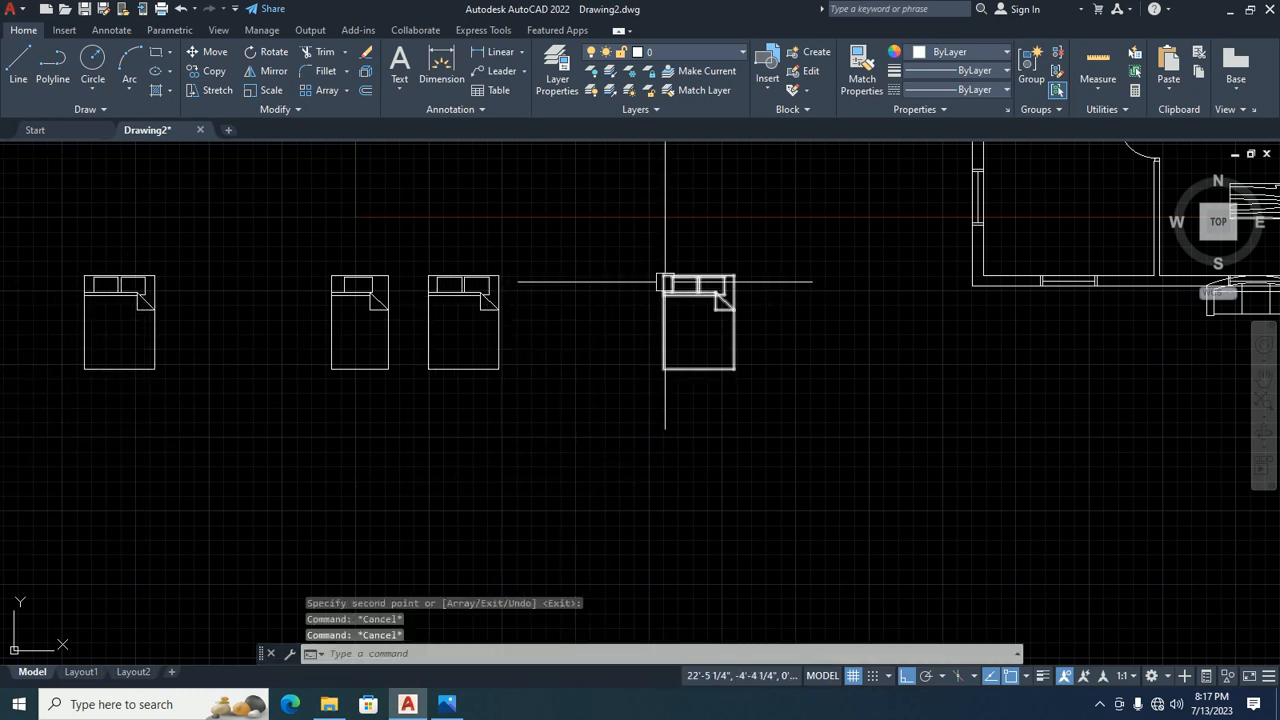
Open the Bed - Queen block definition of the original bed in the Block Editor.
left_click(669, 281)
type("be")
key("Return")
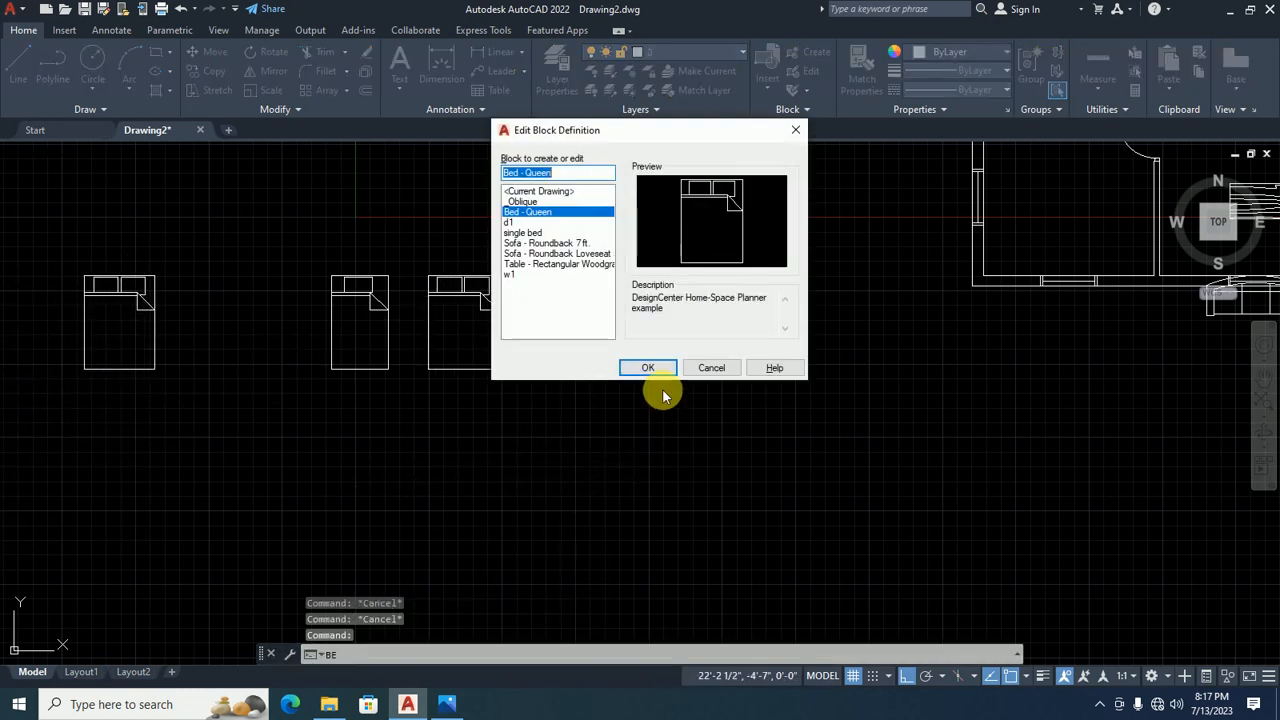
left_click(650, 366)
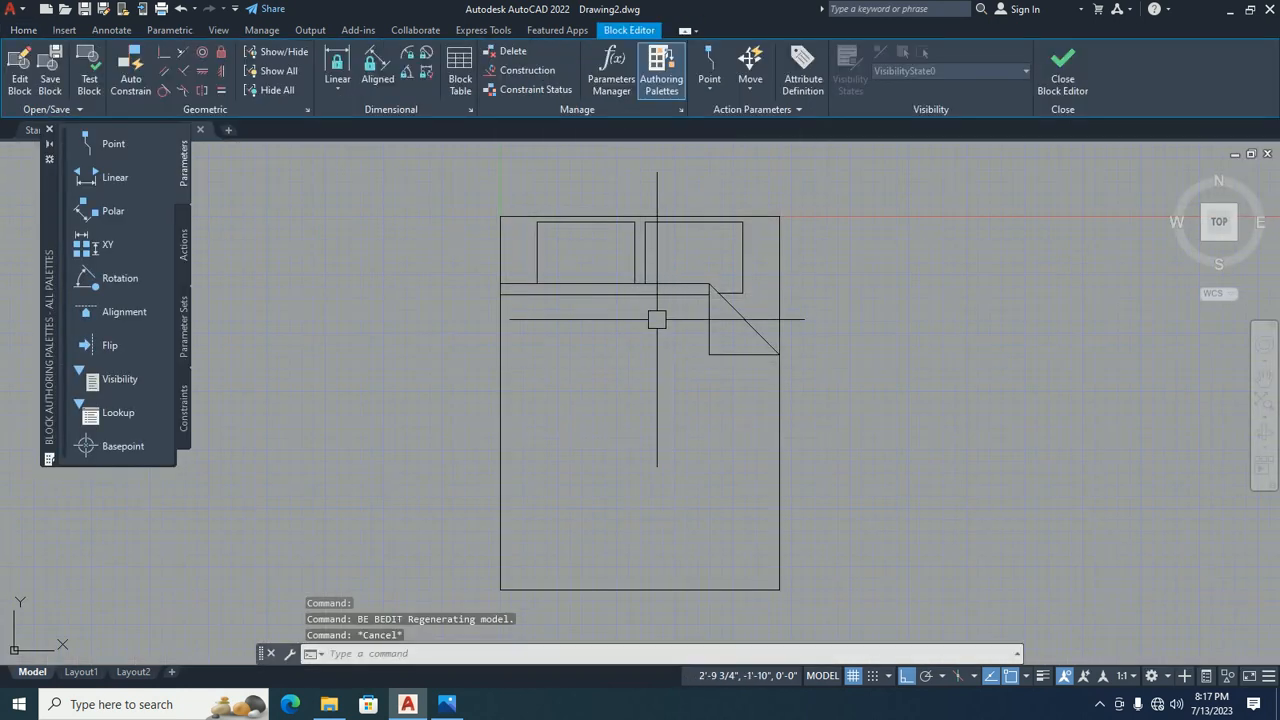
Draw an 18" by 18" rectangle outward from the queen bed's upper left corner as a bedside table.
type("rec")
key("Return")
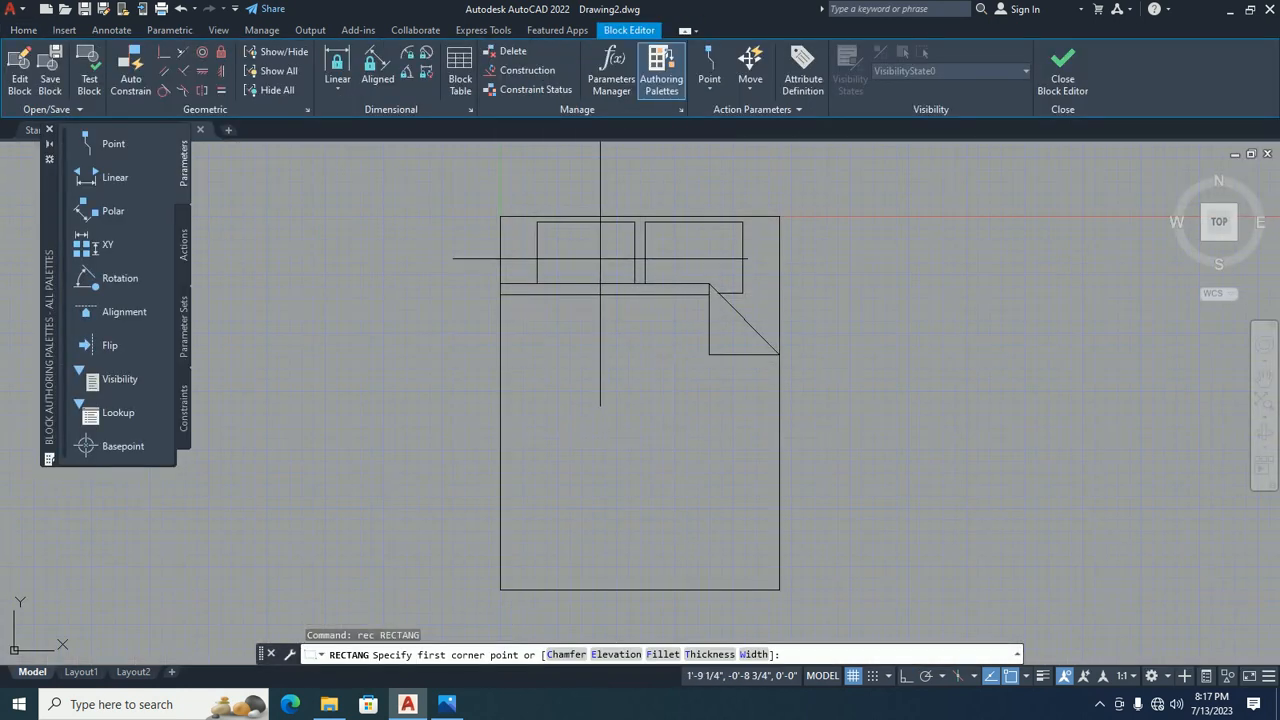
left_click(500, 216)
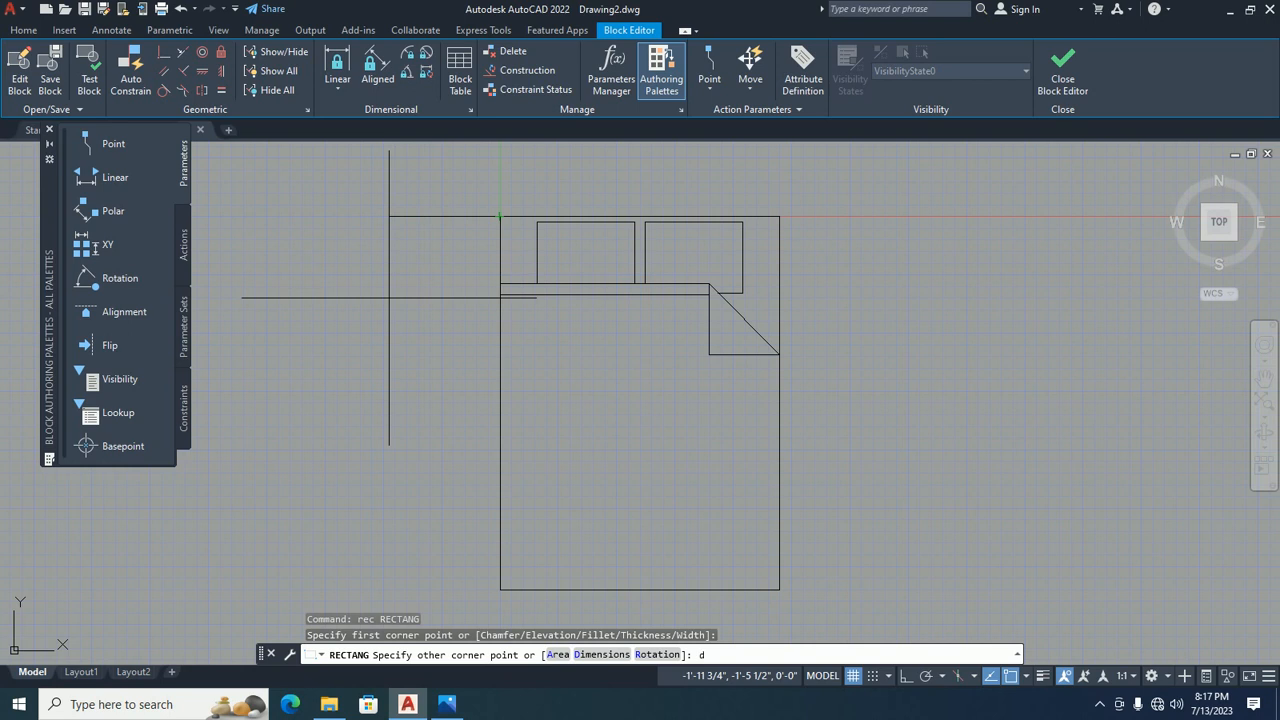
type("d")
key("Return")
type("18")
key("Return")
type("18")
key("Return")
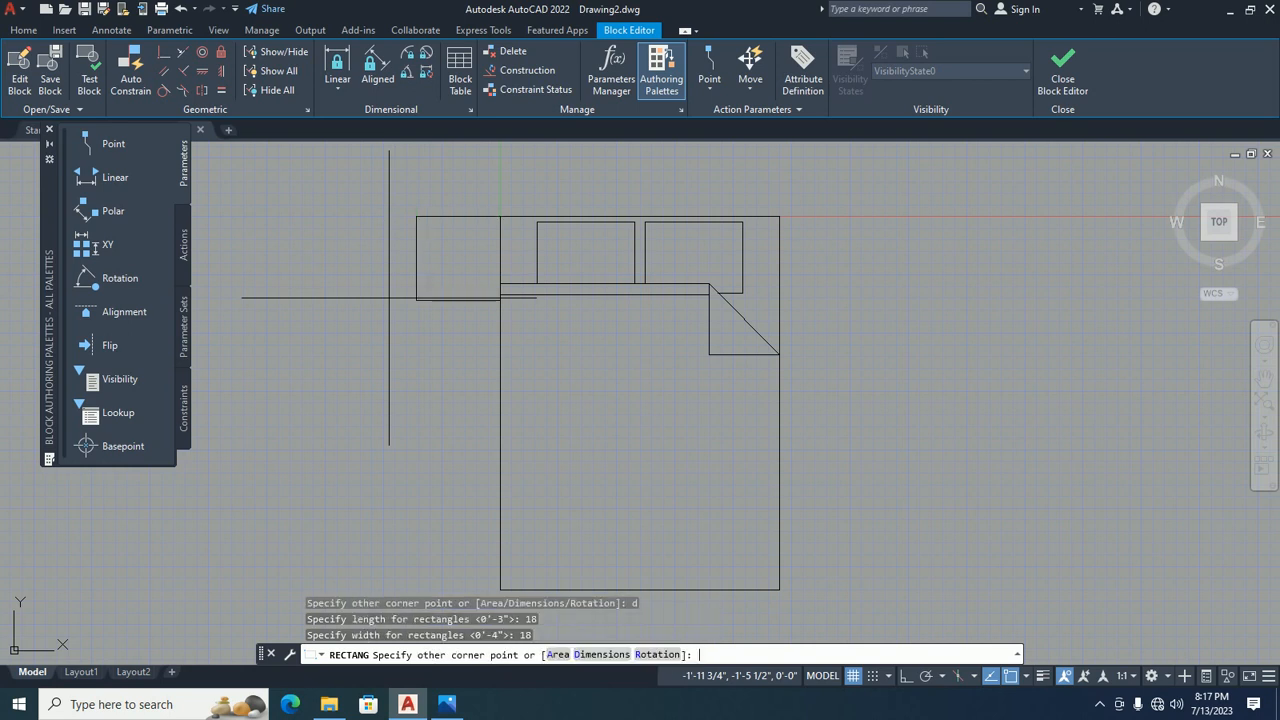
left_click(355, 305)
key("Escape")
key("Escape")
key("Escape")
Mirror the bedside square about the bed's vertical centerline, keeping the original square.
type("mi")
key("Return")
left_click(432, 262)
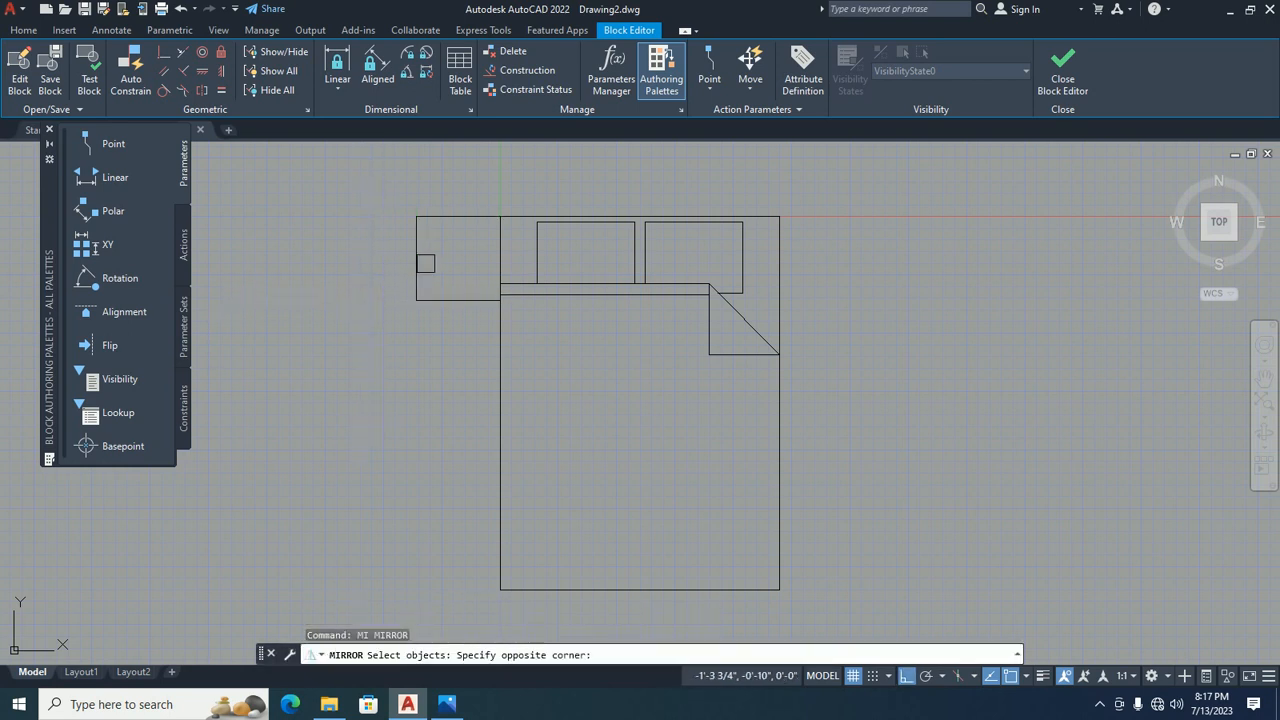
left_click(419, 234)
key("Return")
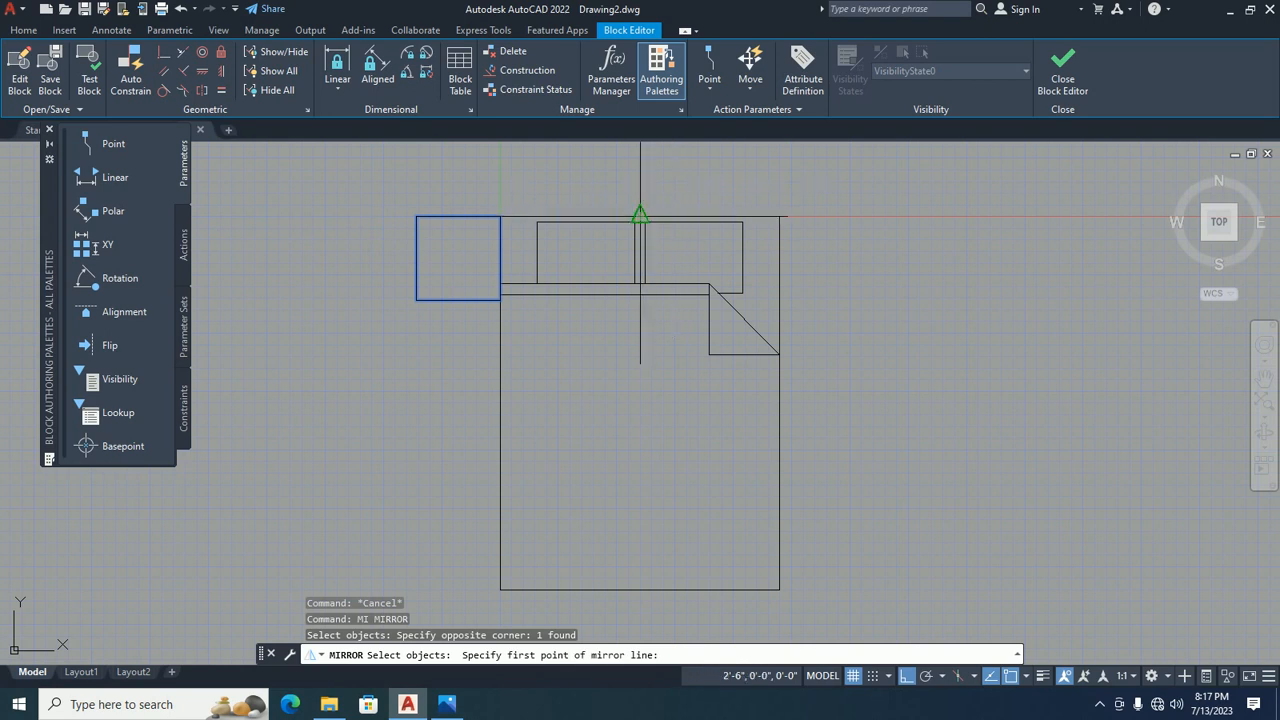
left_click(640, 217)
left_click(640, 194)
key("Return")
key("Escape")
key("Escape")
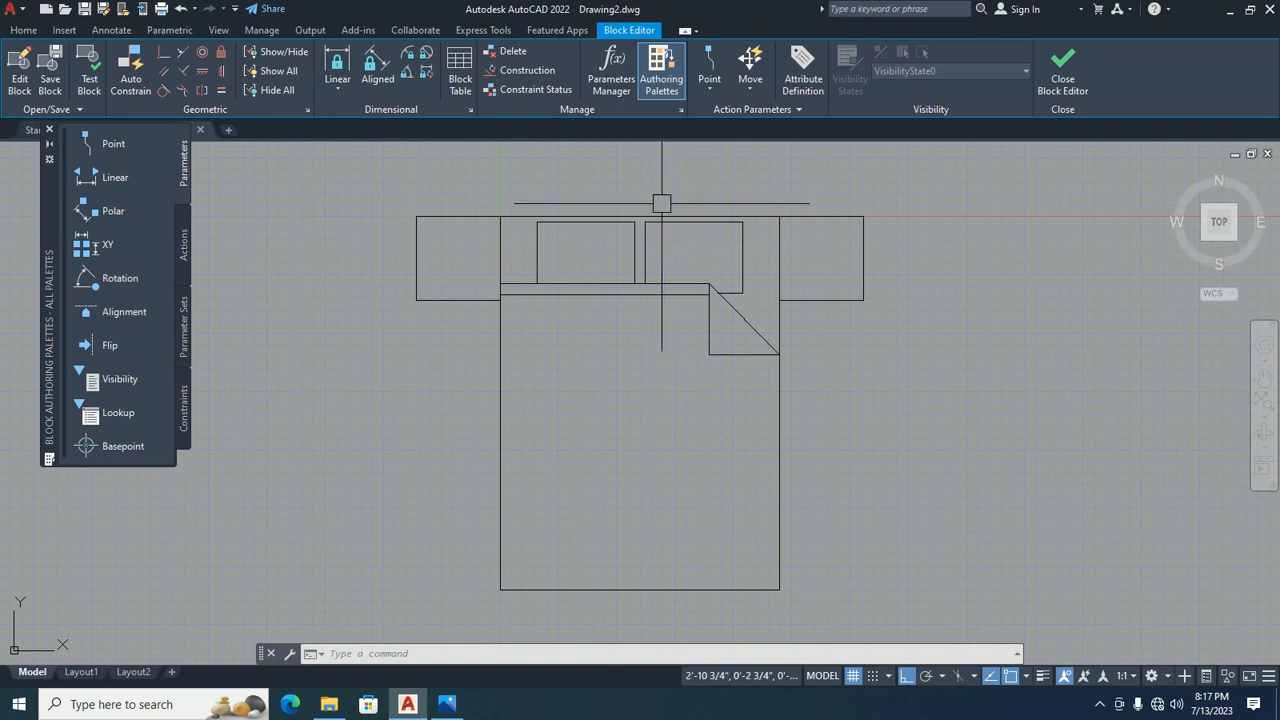
Close the Block Editor and save the changes to the Bed - Queen block.
left_click(1055, 66)
left_click(661, 318)
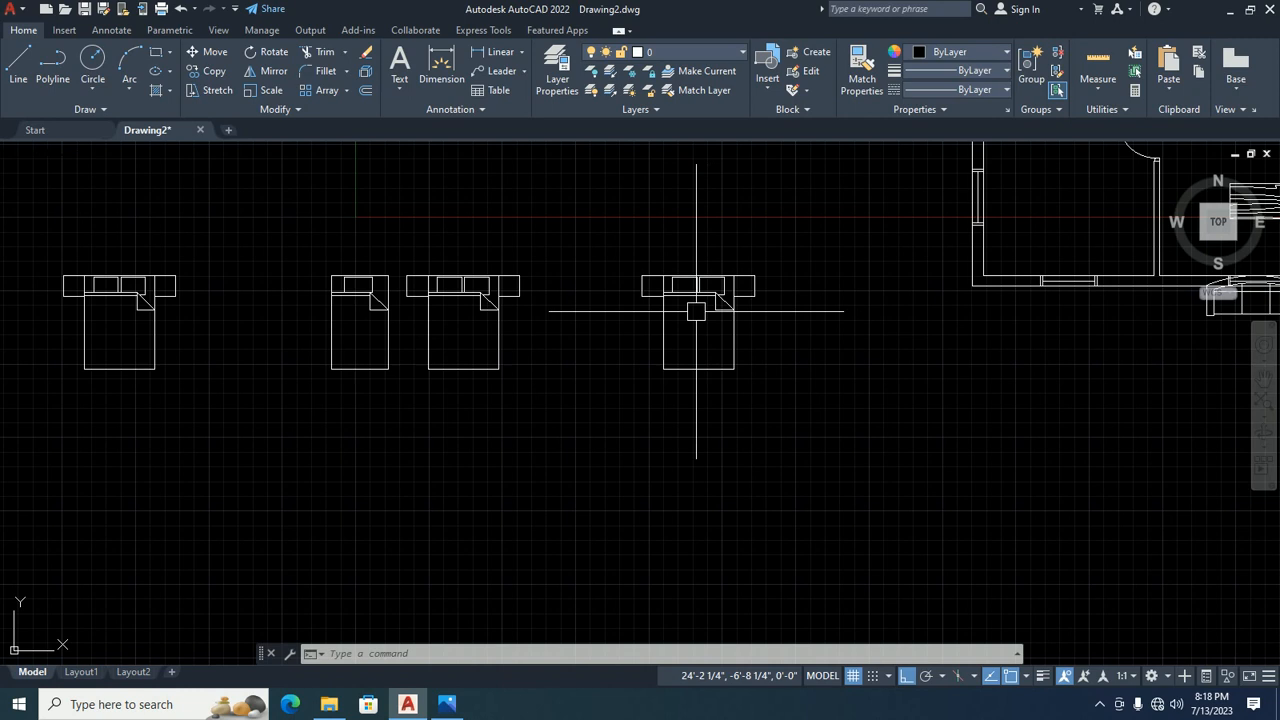
scroll(696, 311, "down", 5)
scroll(711, 300, "up", 2)
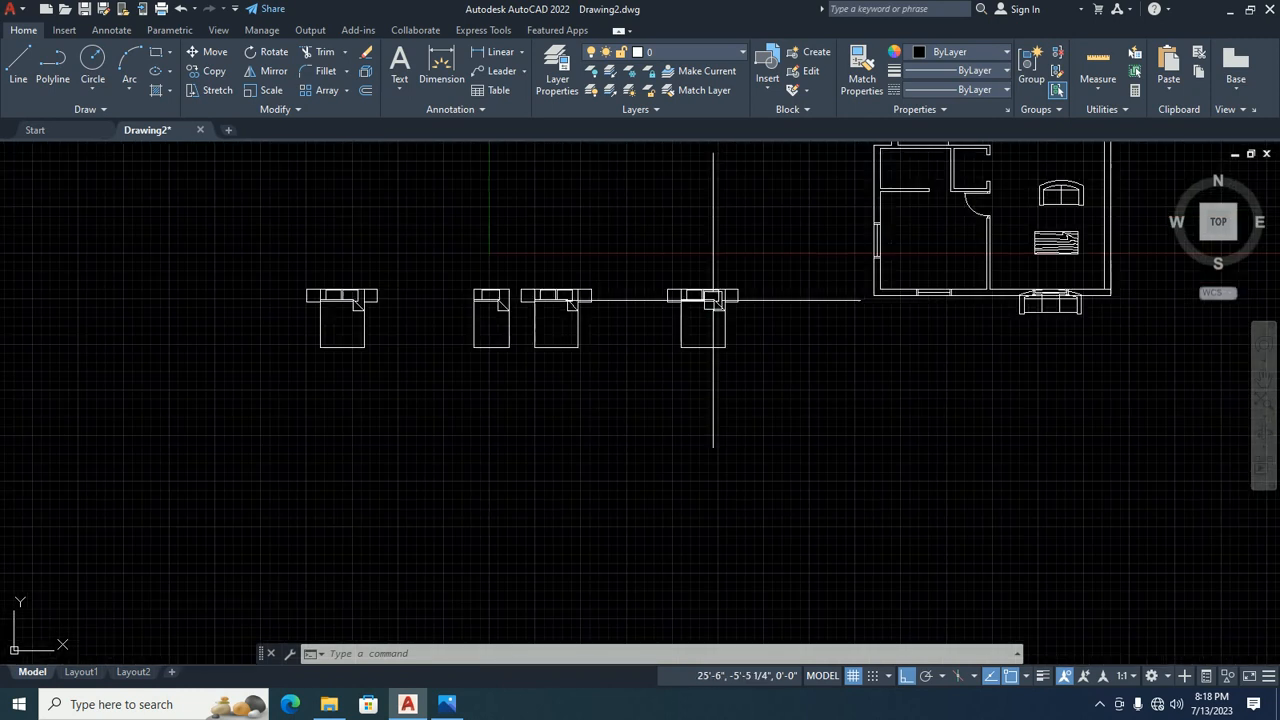